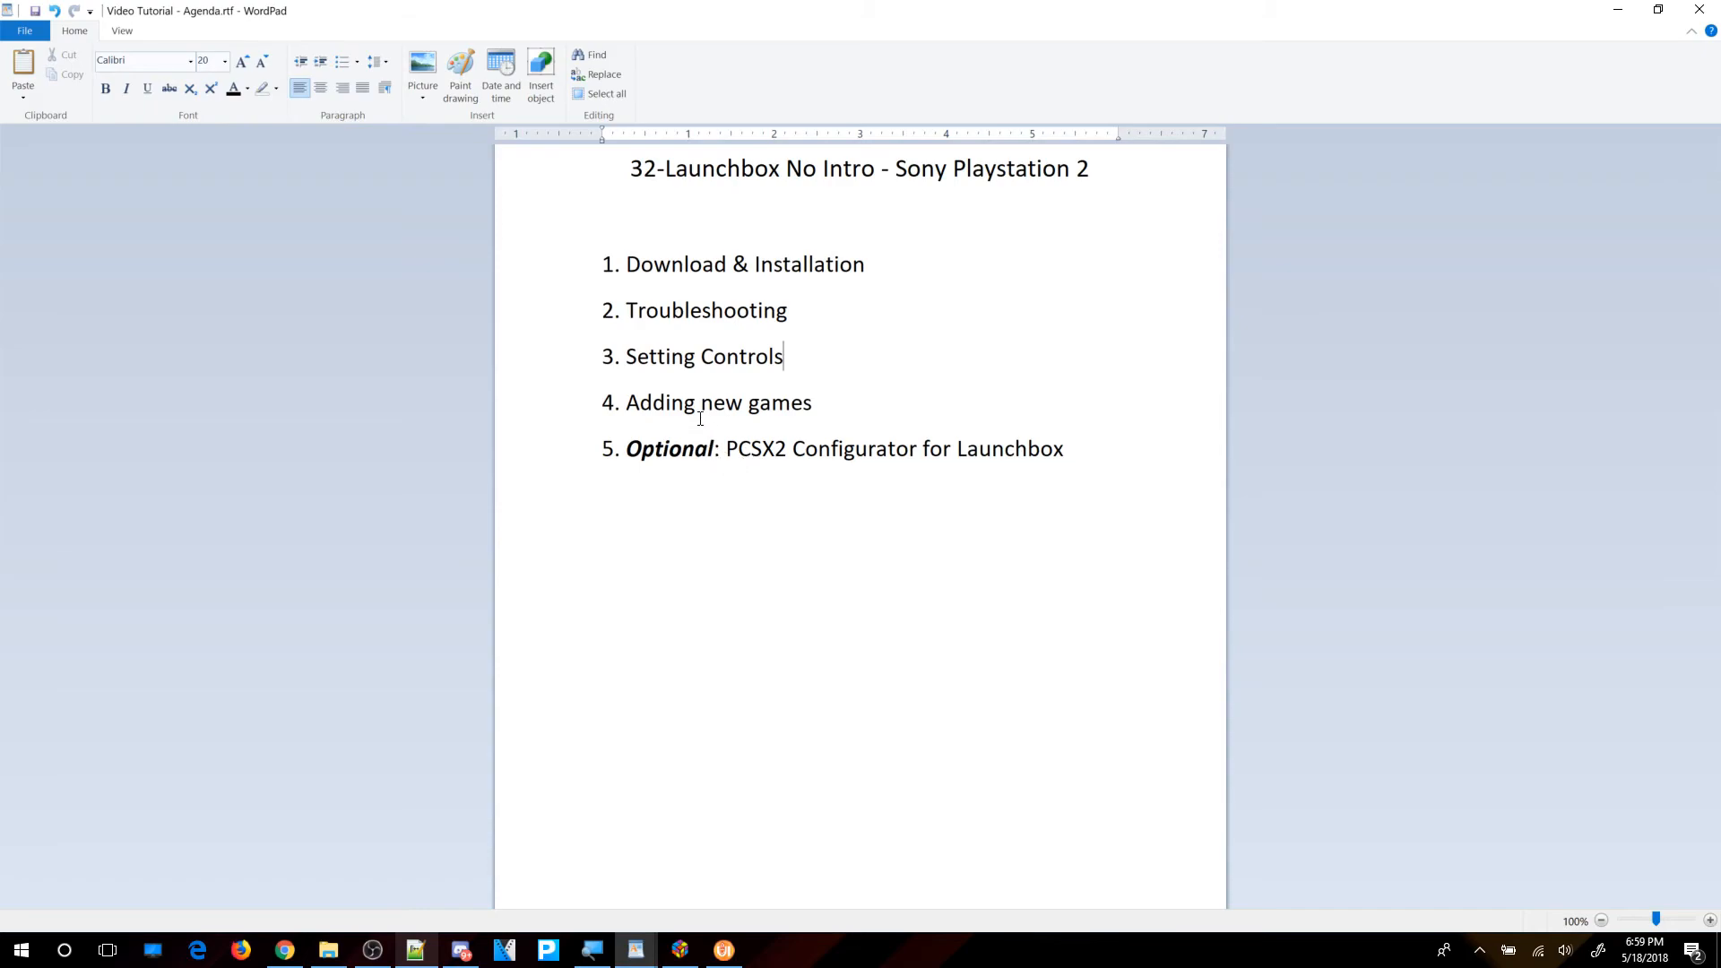
# Switch to Discord and open the no-intro-documentation channel of the Emulation Place server in a maximized window.
pyautogui.click(1617, 9)
pyautogui.click(459, 950)
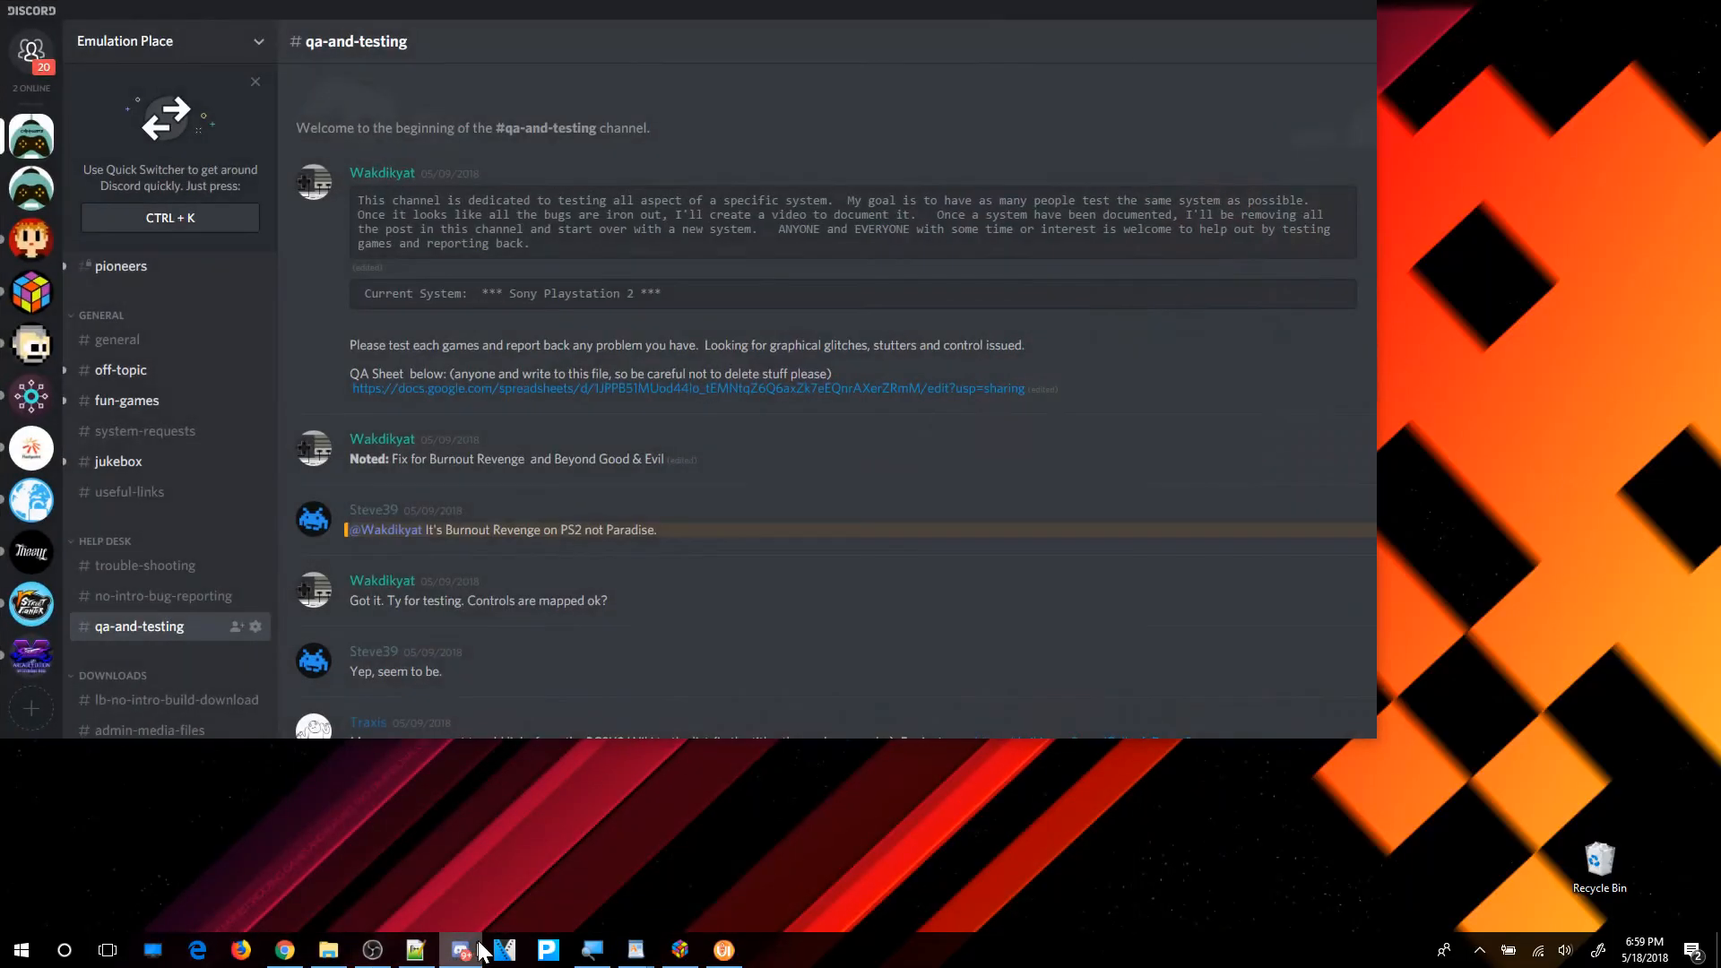
pyautogui.scroll(1, 179, 394)
pyautogui.scroll(3, 179, 394)
pyautogui.click(184, 371)
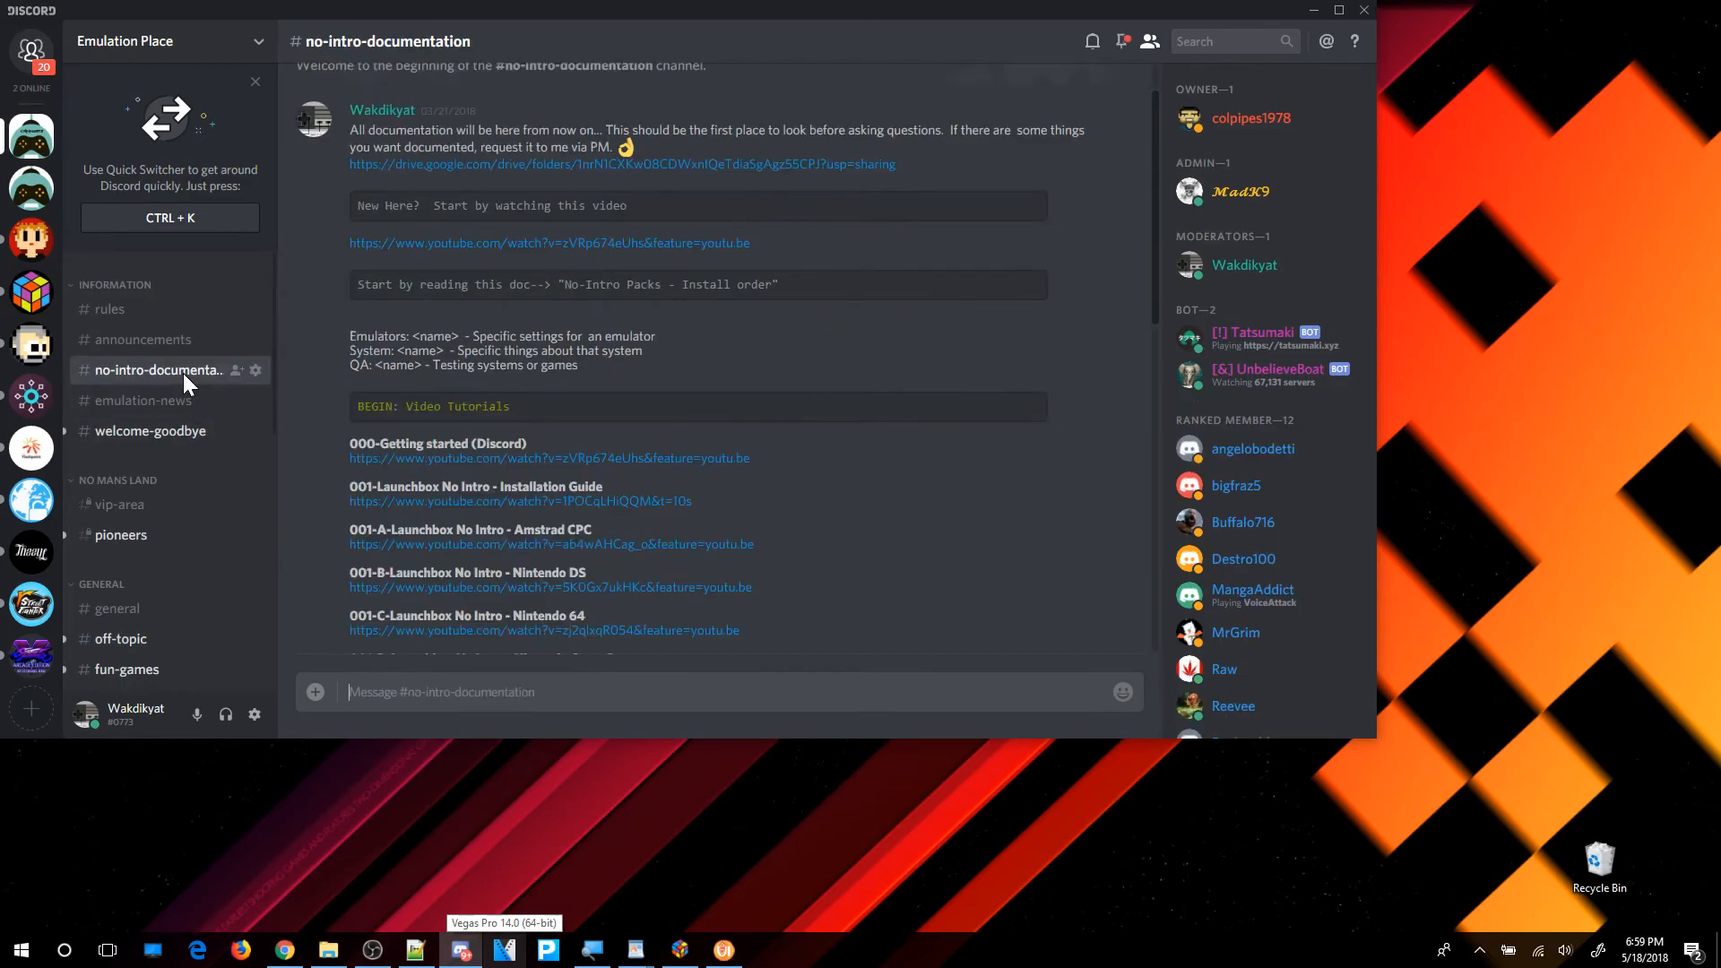
pyautogui.click(1338, 10)
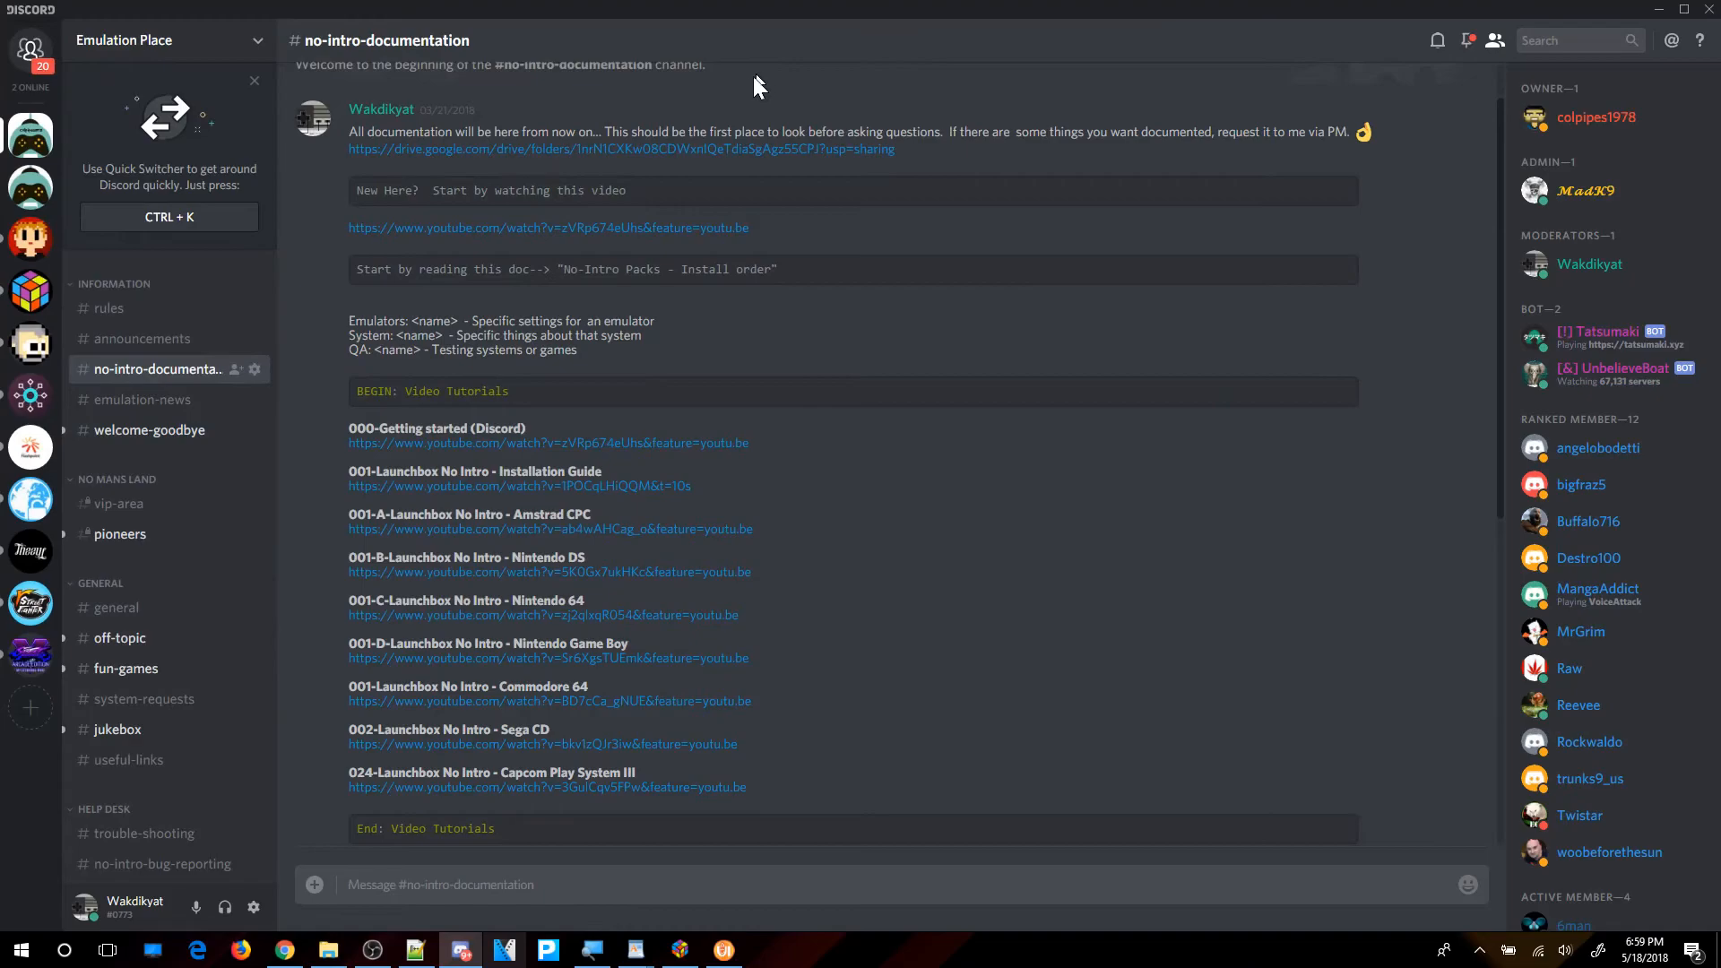
# Open the shared documentation folder linked in the channel, enlarge the page, and open the "000-No-Intro Packs - Install order" document.
pyautogui.click(715, 150)
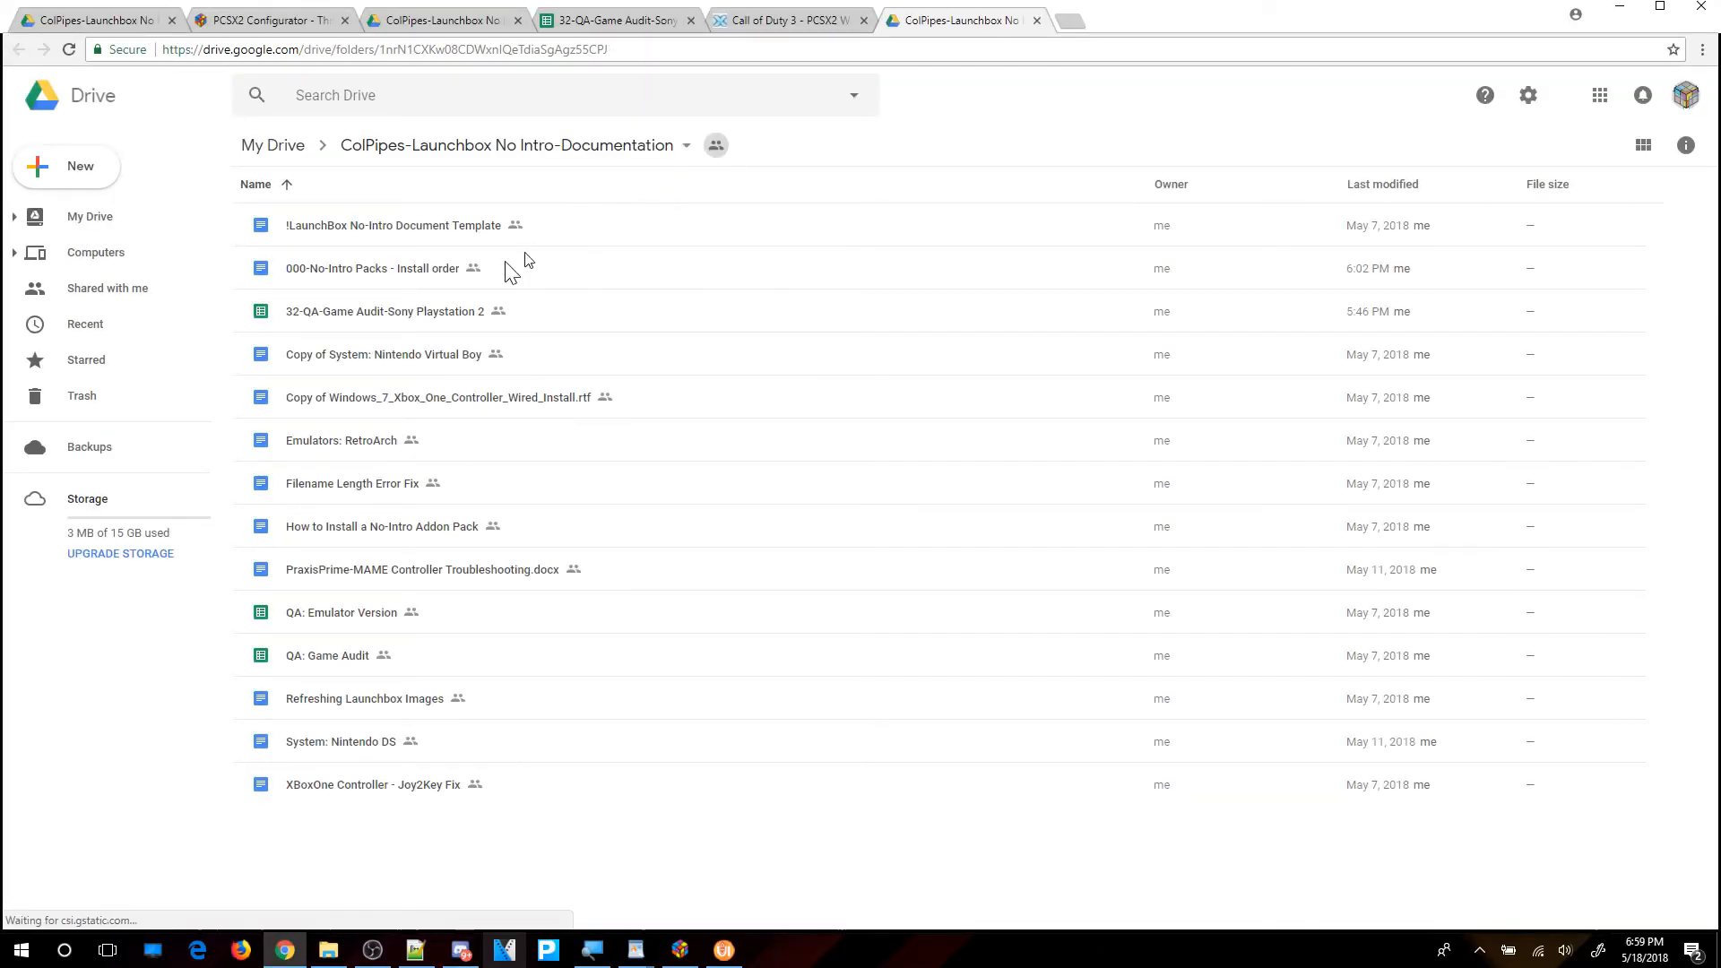
pyautogui.click(372, 274)
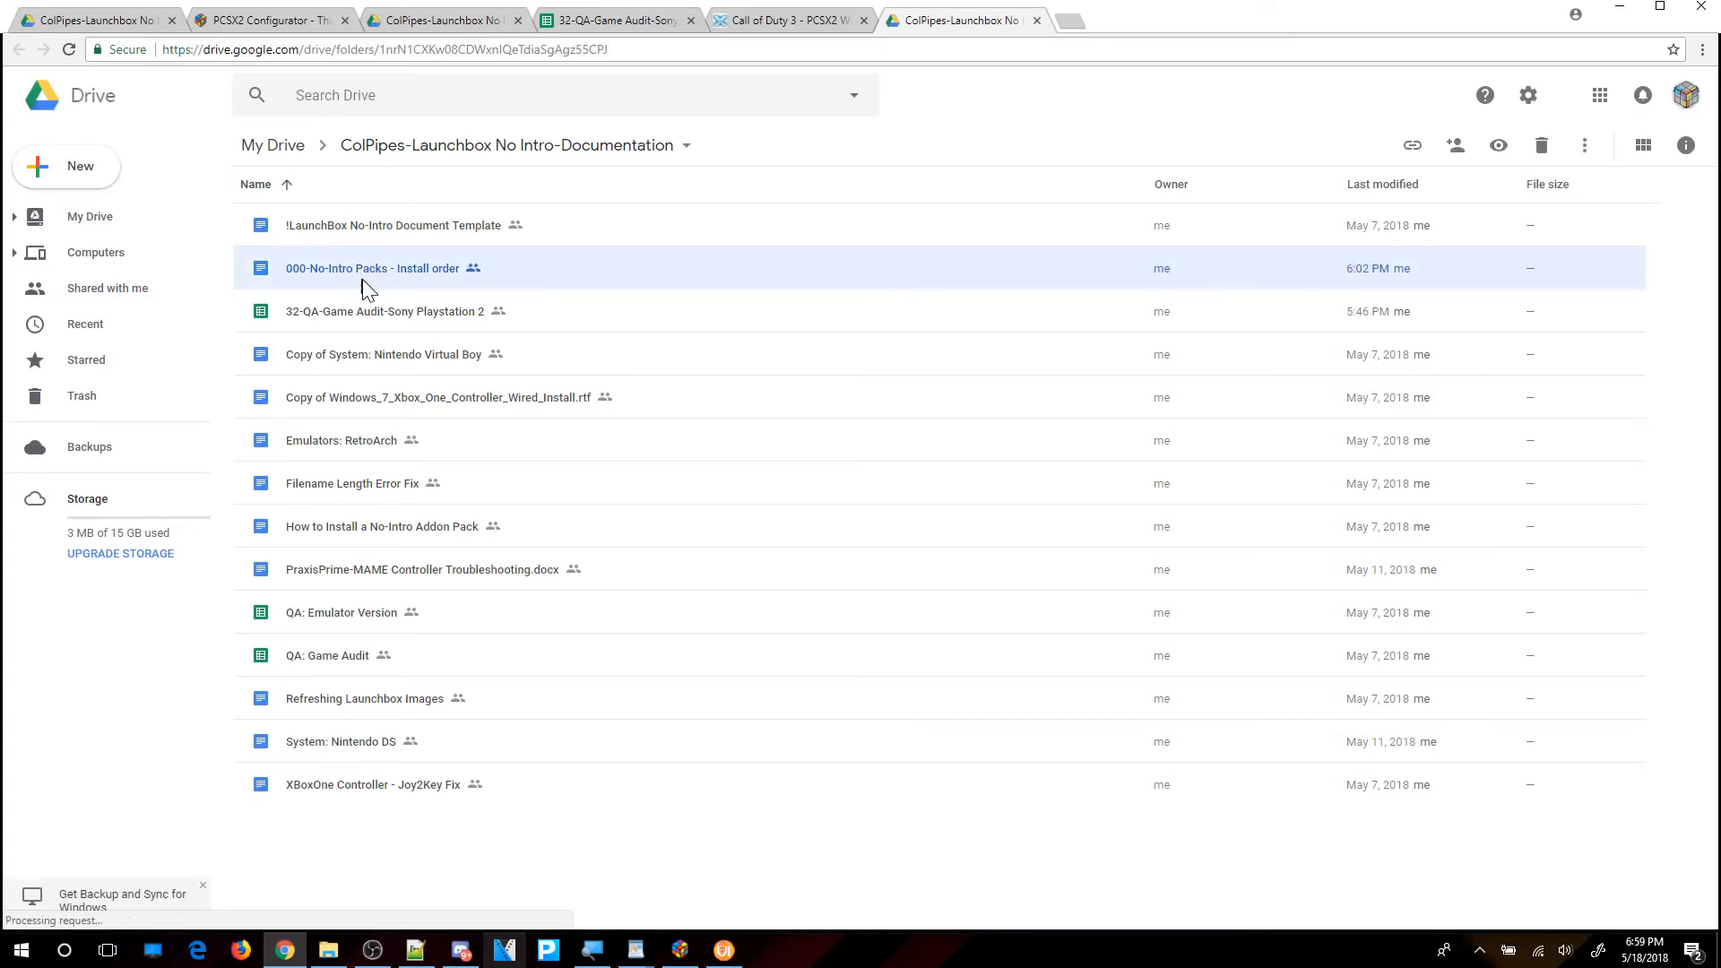
pyautogui.hotkey('ctrl', '+')
pyautogui.hotkey('ctrl', '+')
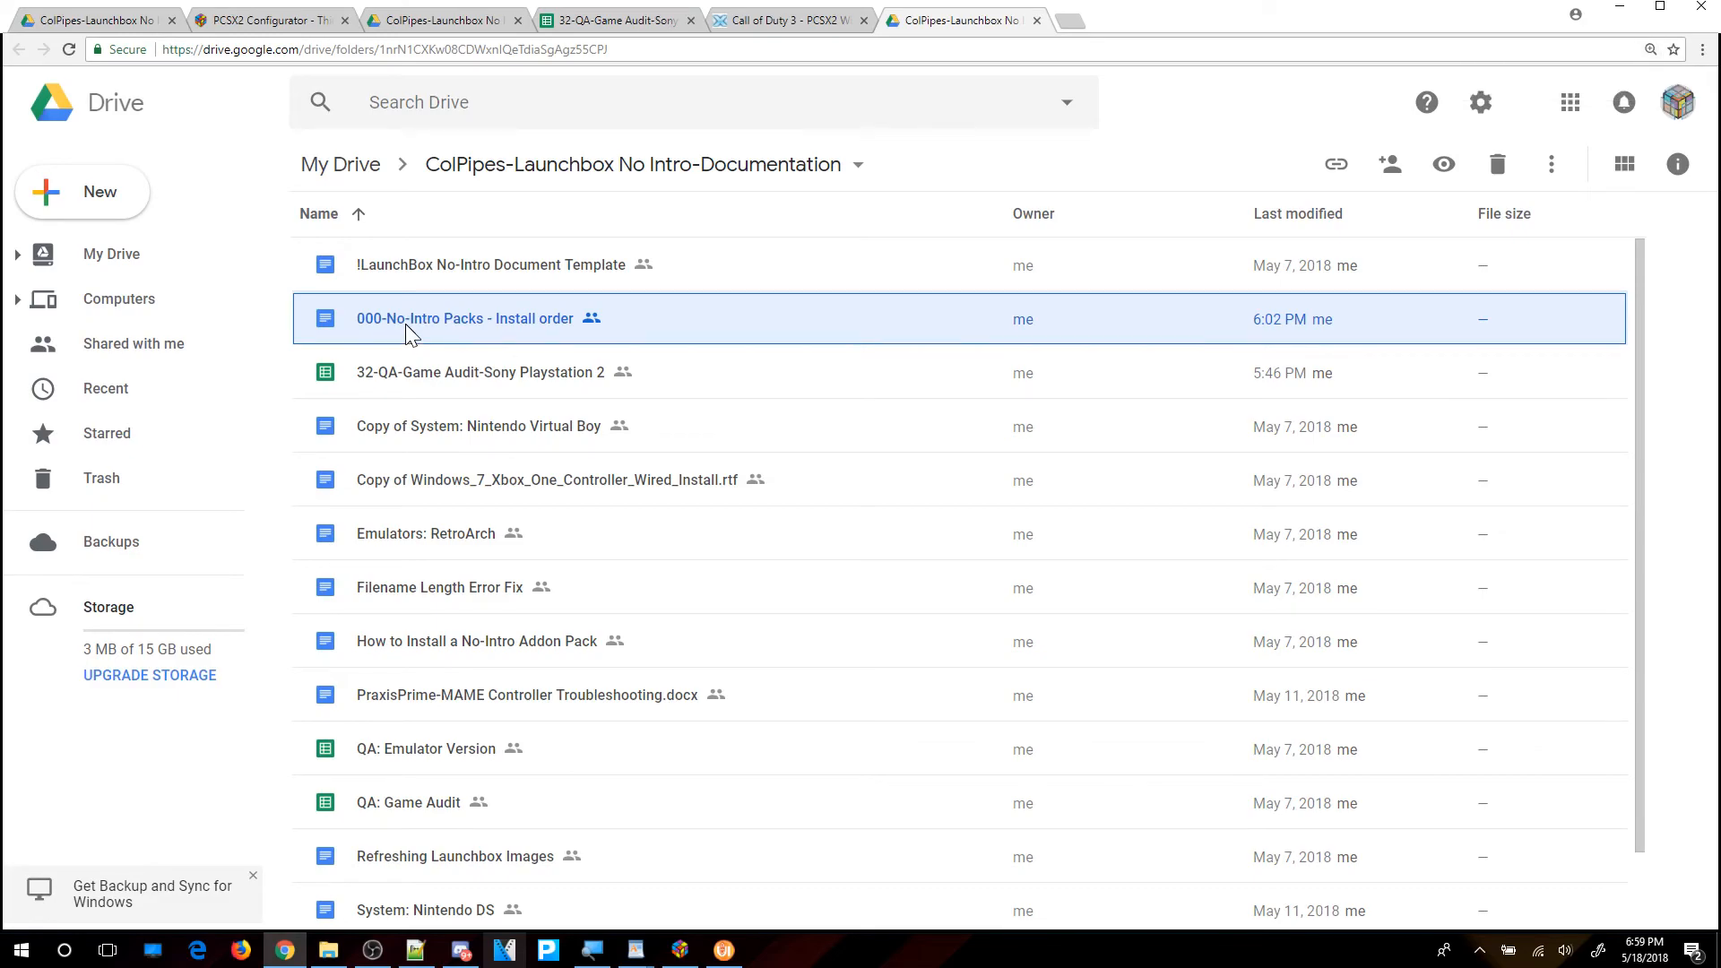
pyautogui.doubleClick(406, 320)
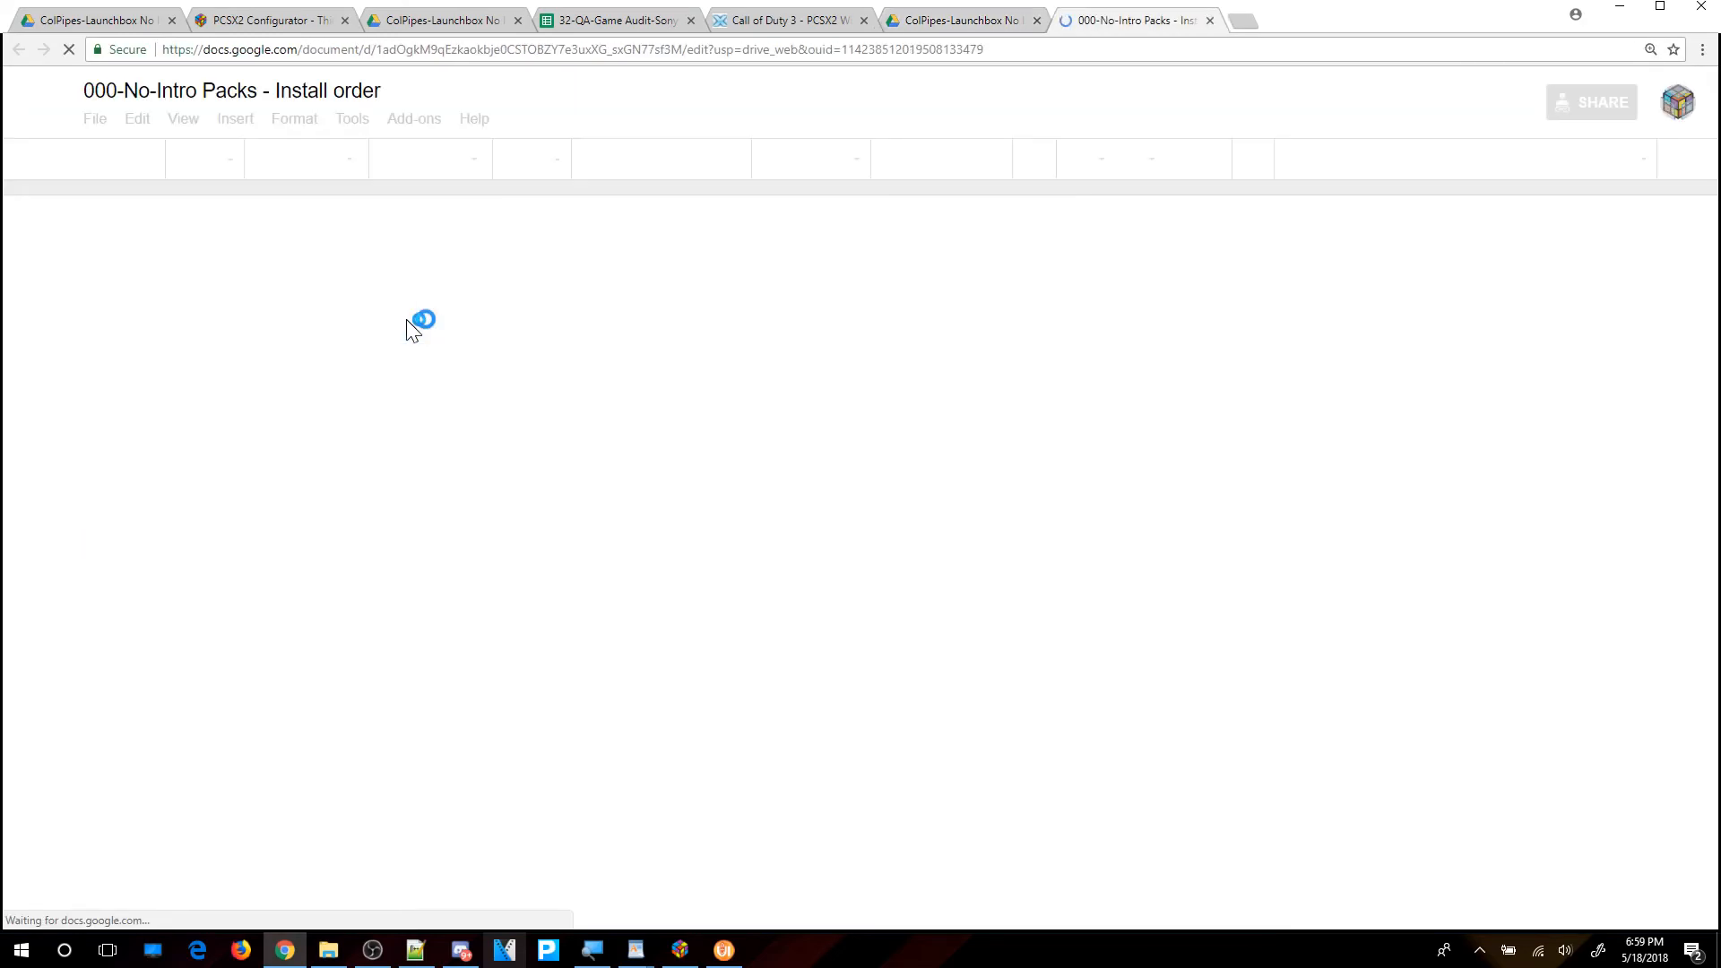
# Find entry 32, Sony Playstation 2, in the install order and examine its download and Installation Instructions links.
pyautogui.scroll(-15, 594, 414)
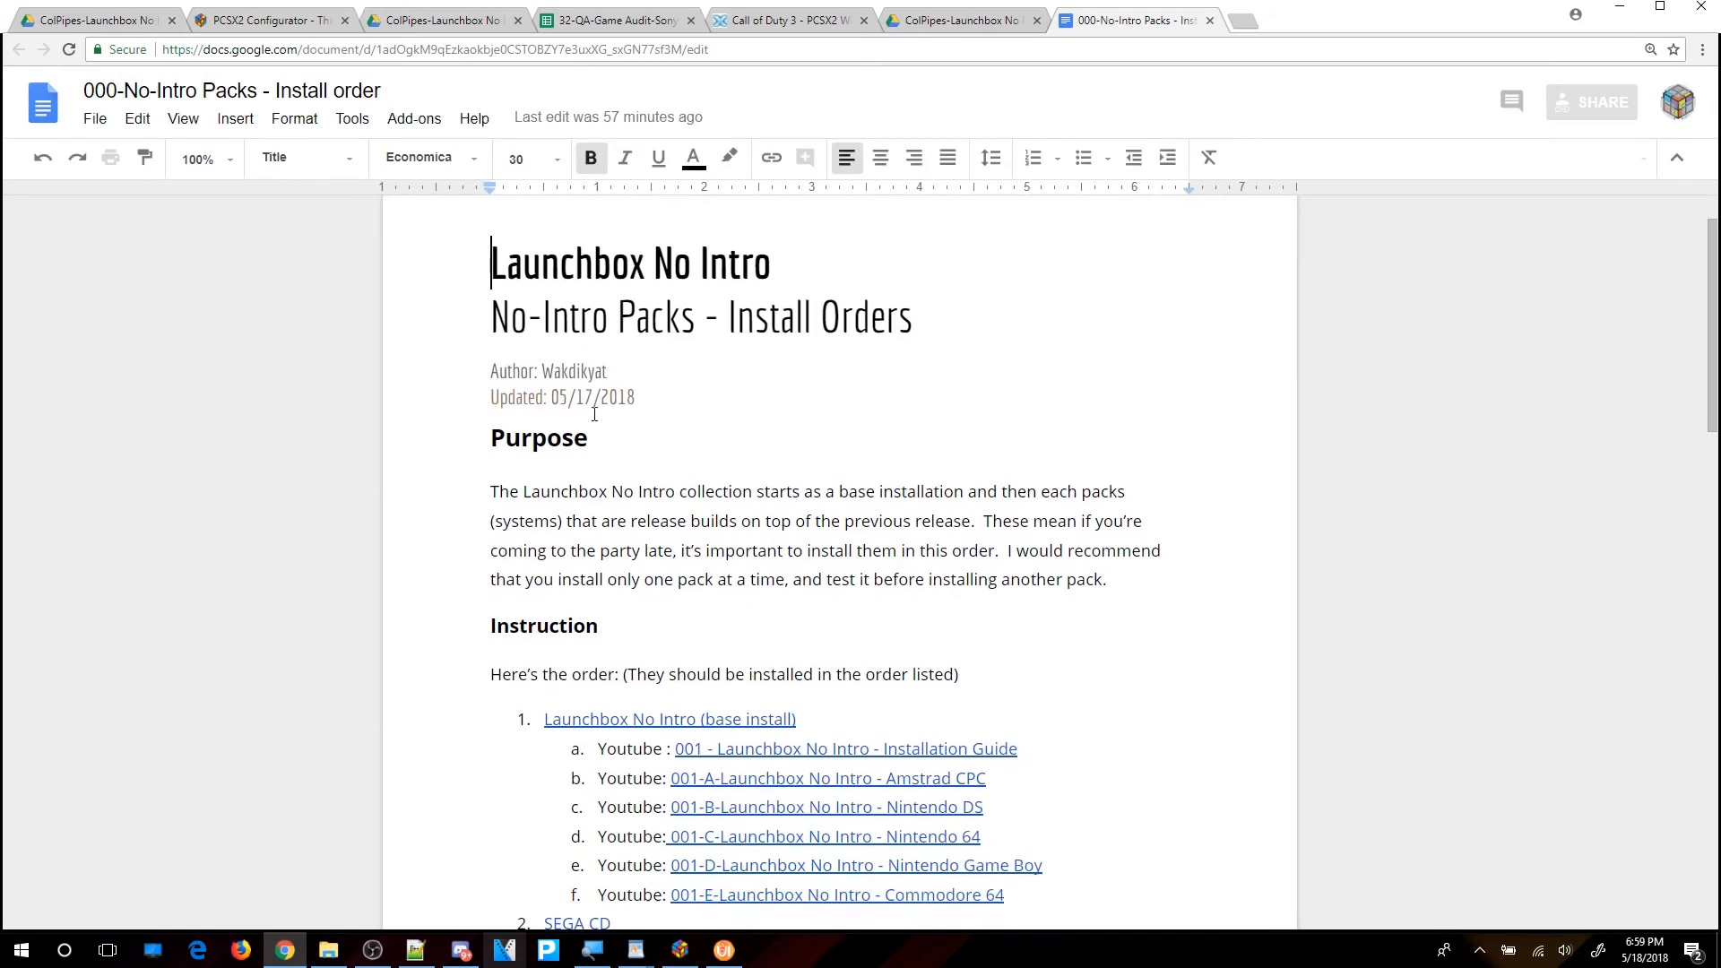
pyautogui.scroll(-18, 594, 414)
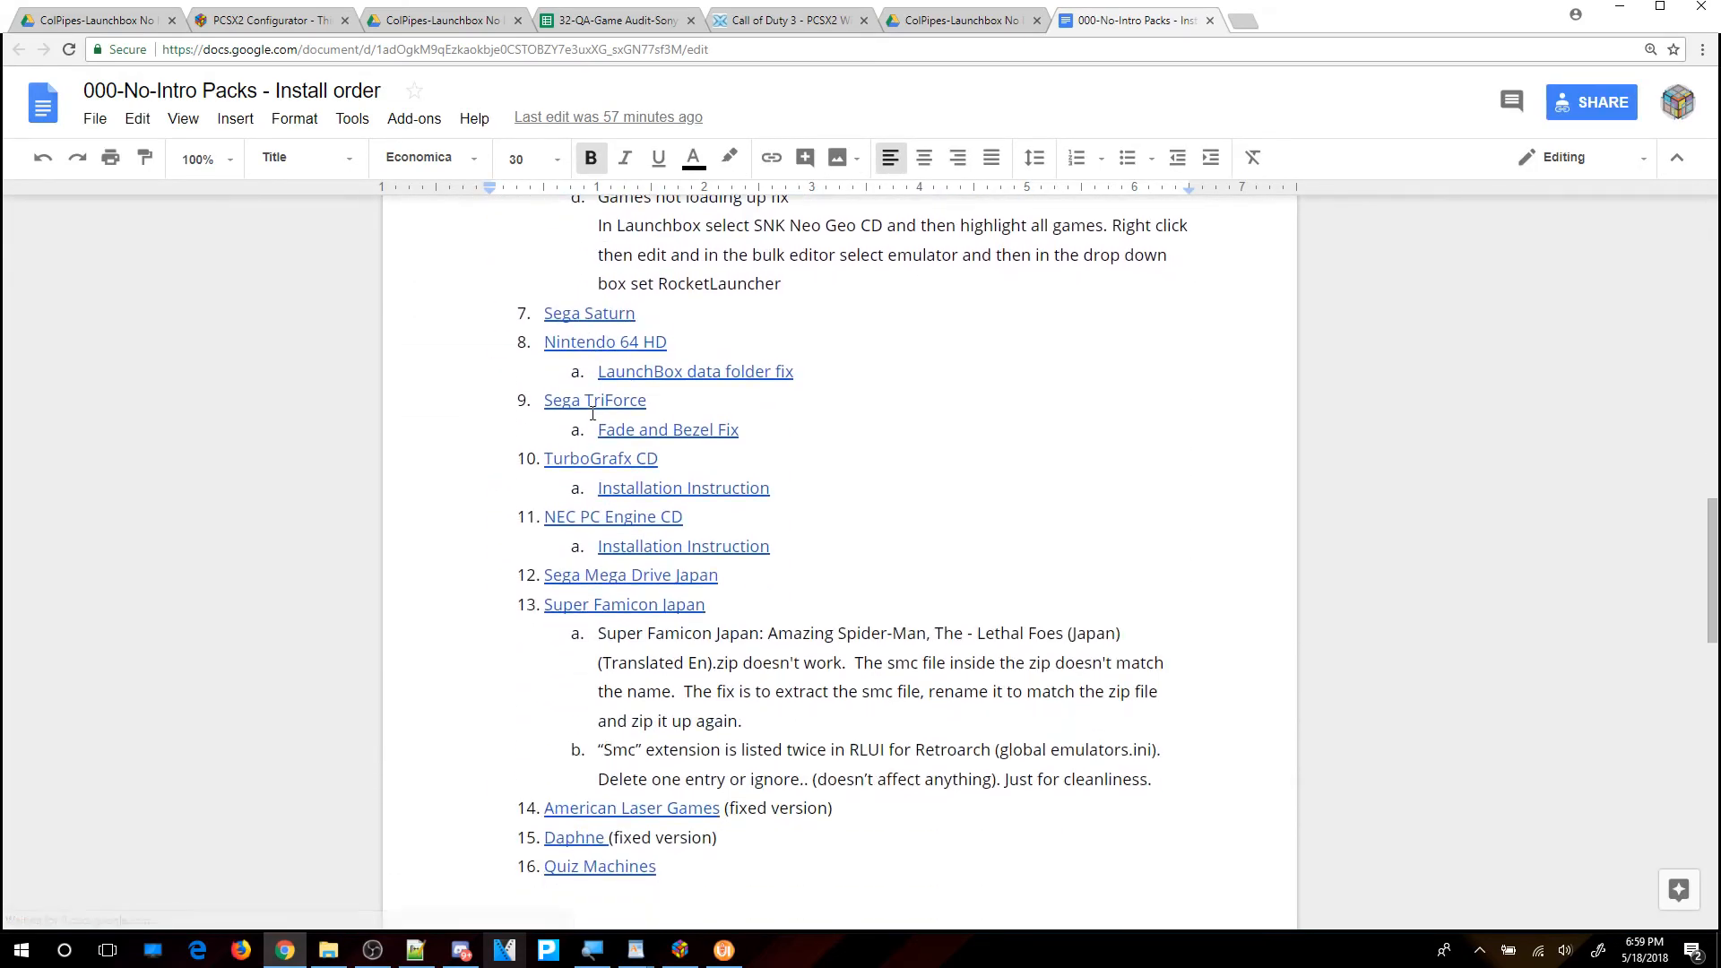
pyautogui.scroll(-5, 593, 411)
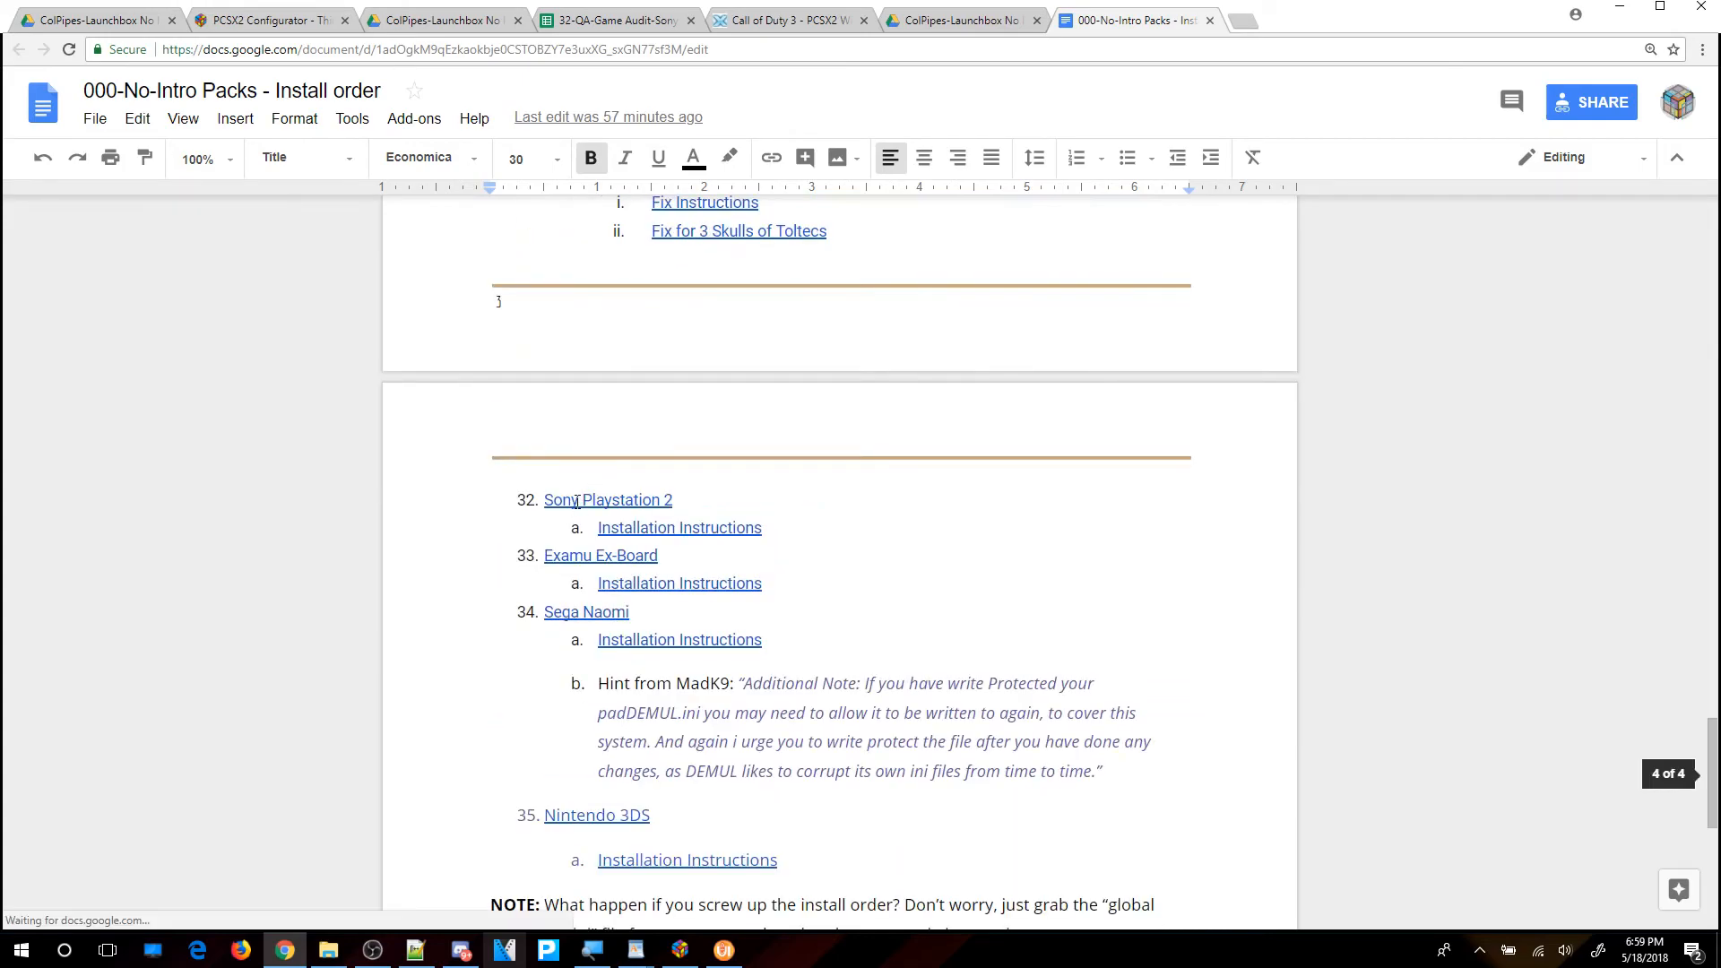
pyautogui.click(572, 504)
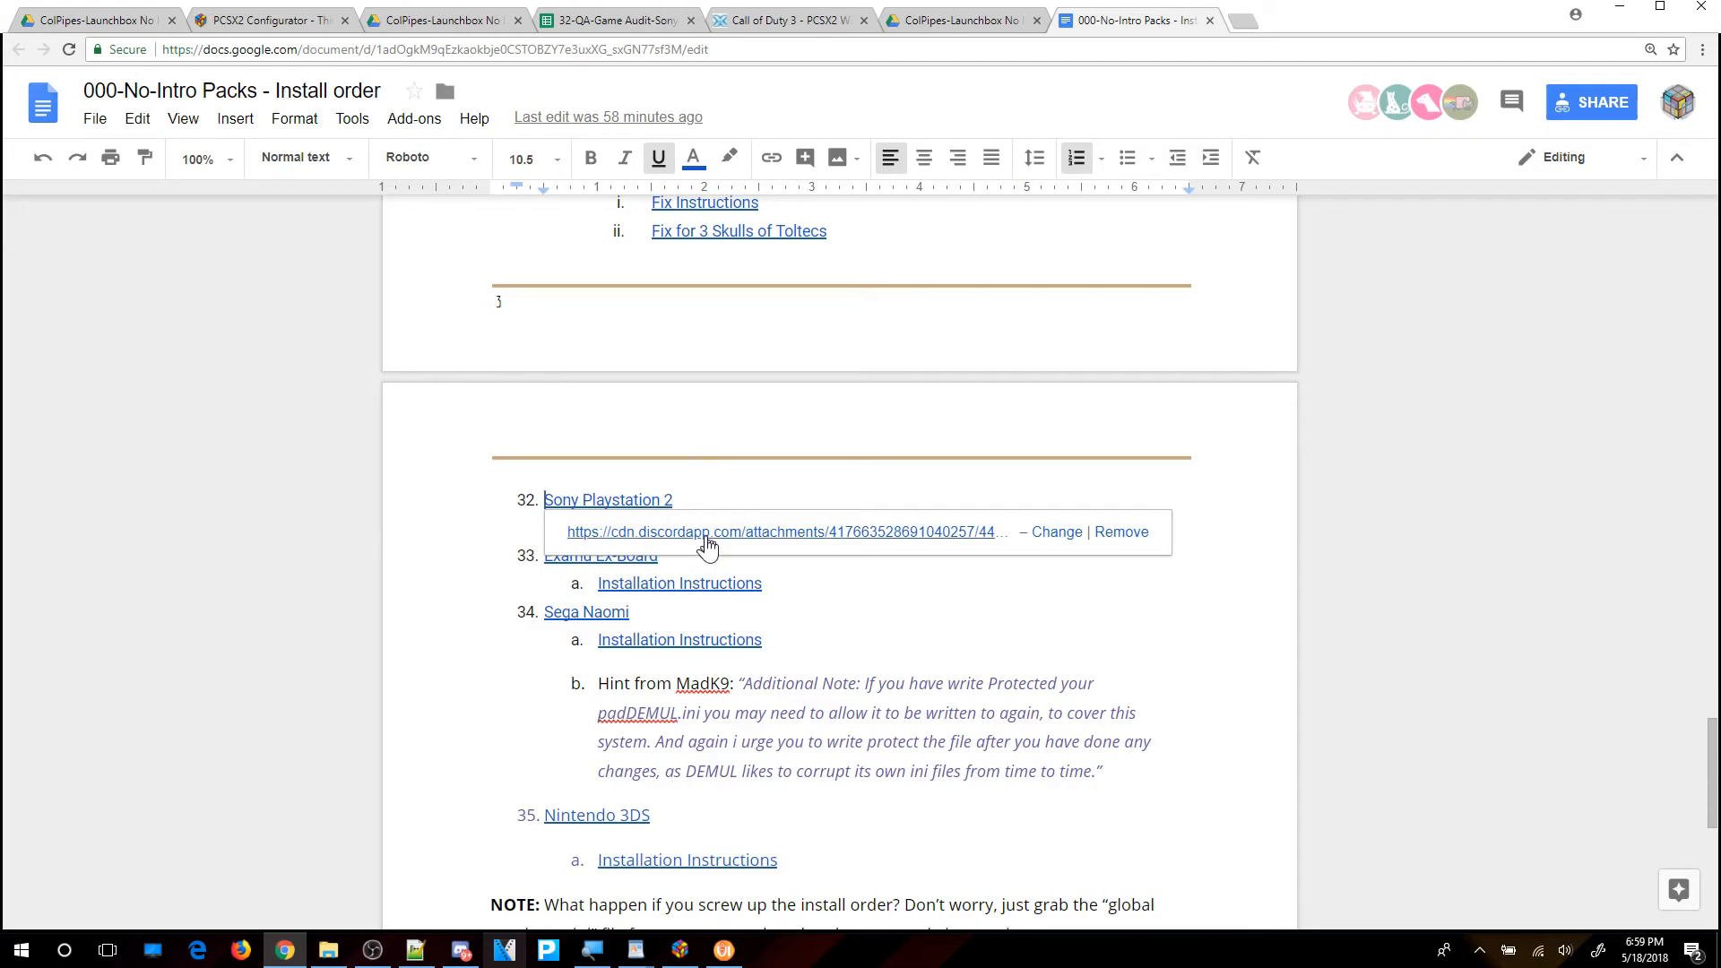
pyautogui.click(919, 598)
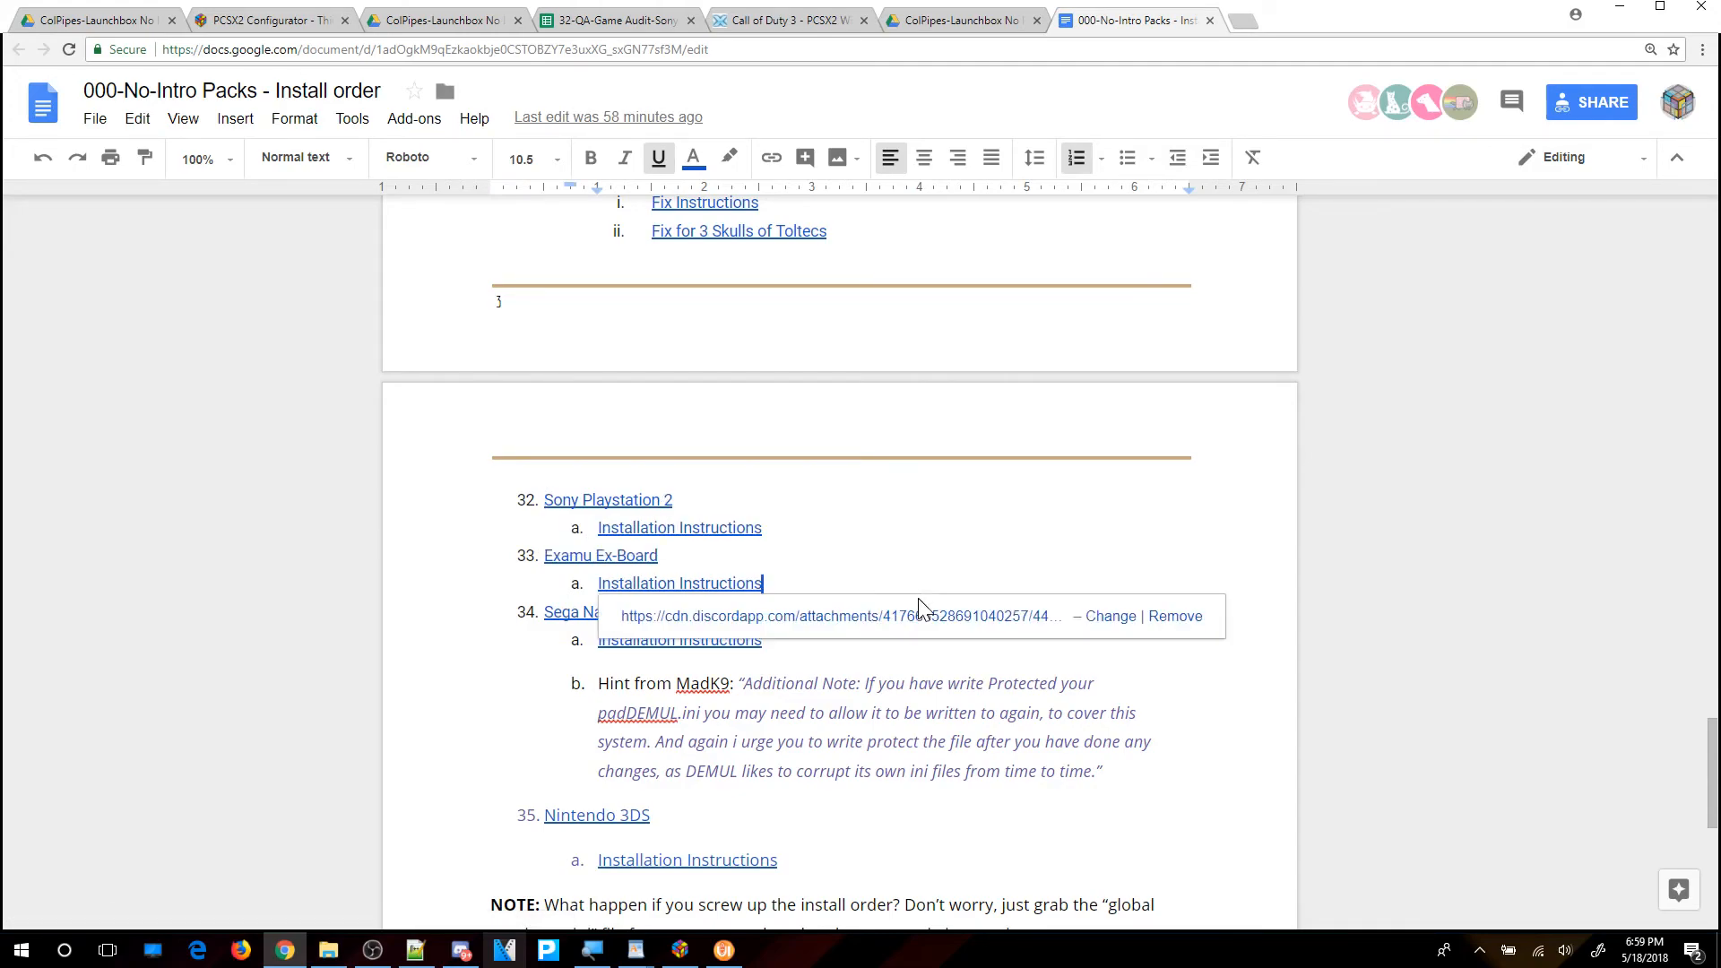
pyautogui.click(627, 500)
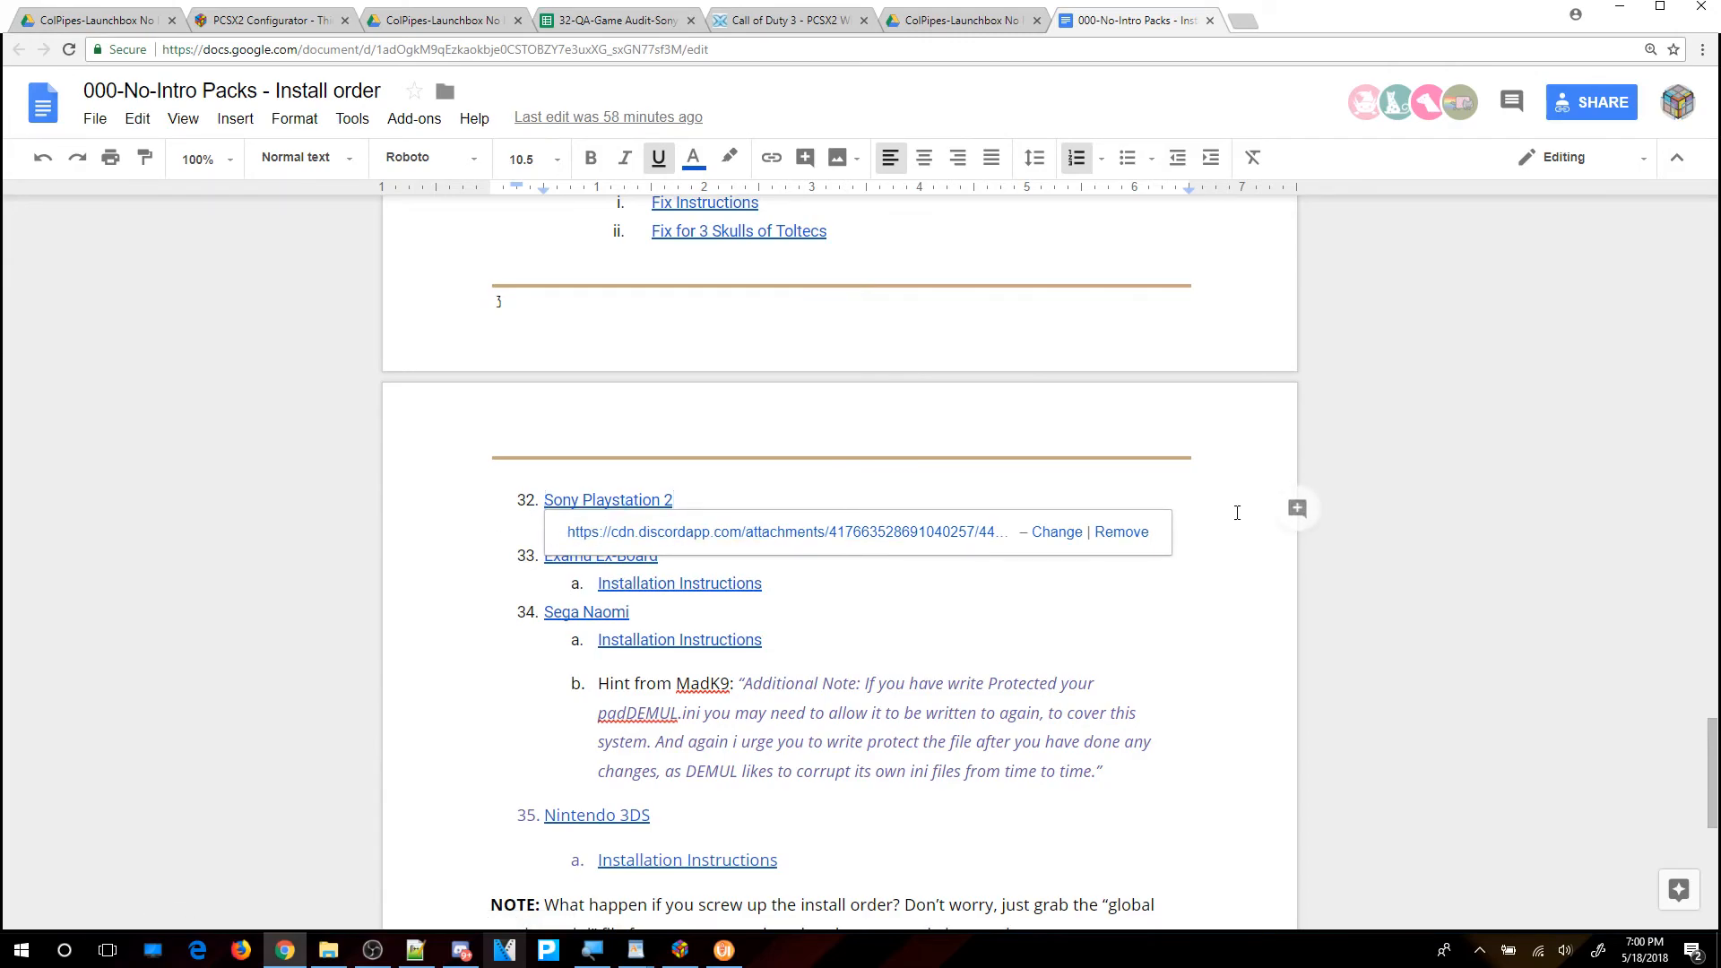
pyautogui.press('Down')
pyautogui.press('Down')
pyautogui.press('Down')
pyautogui.press('Down')
pyautogui.click(707, 526)
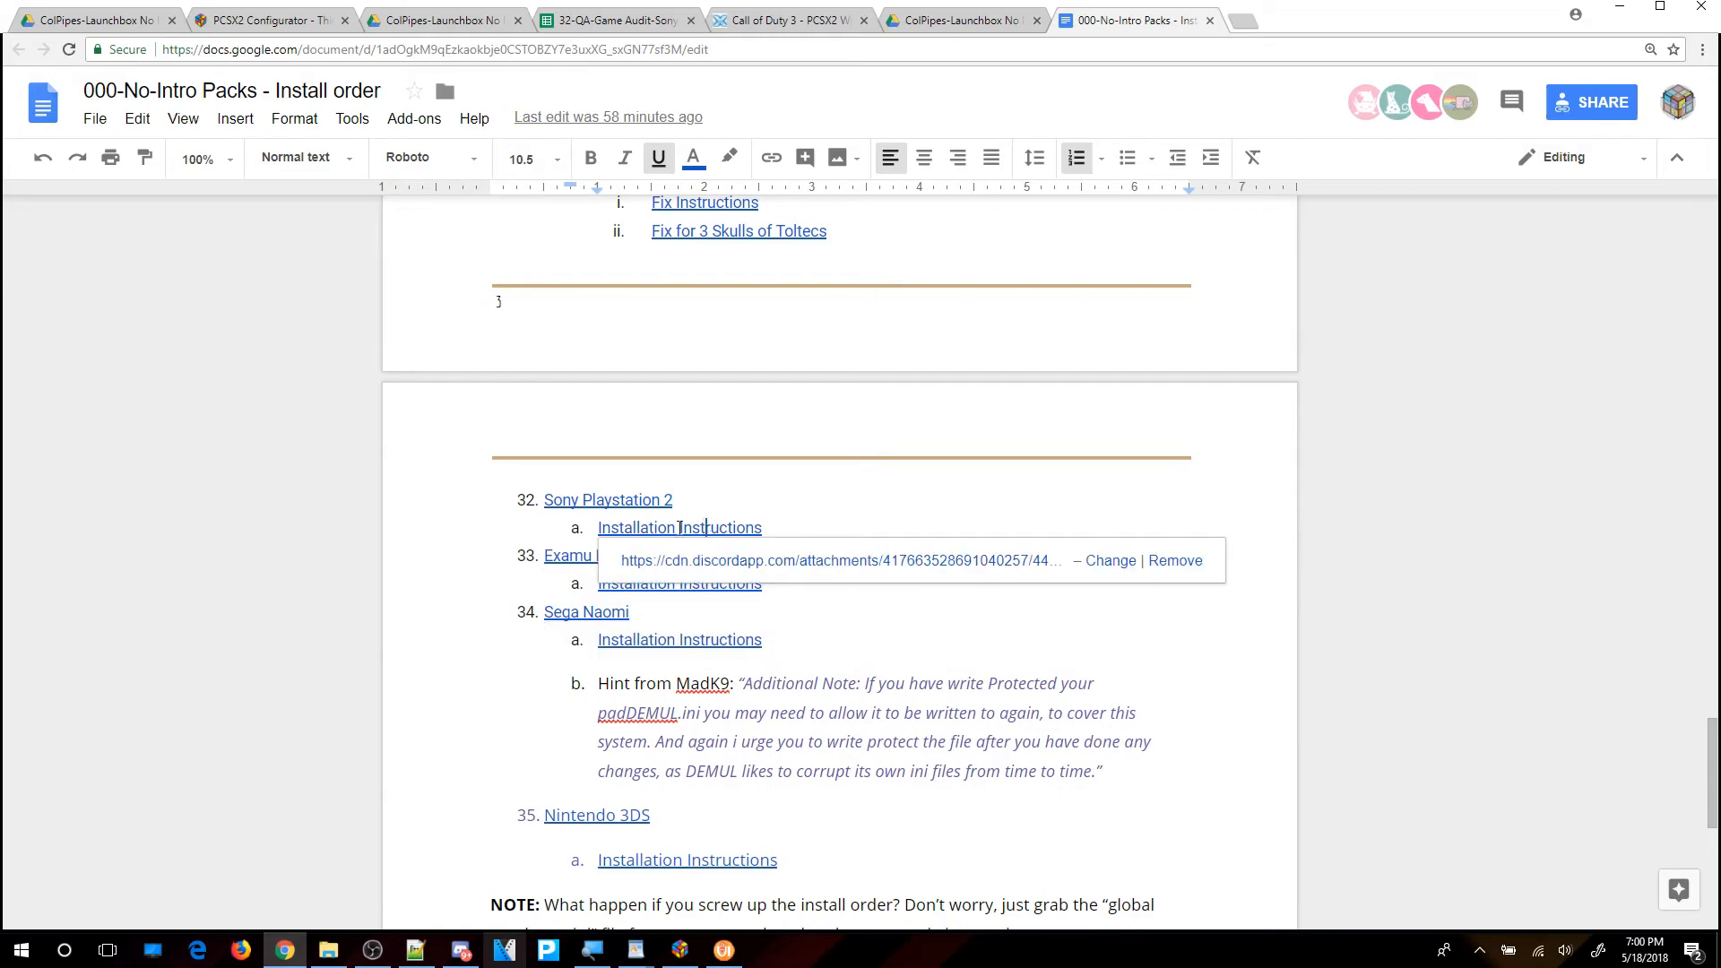
pyautogui.click(454, 529)
# Switch to File Explorer and open the Launchbox No Intro folder inside Downloads on drive D:.
pyautogui.click(1622, 8)
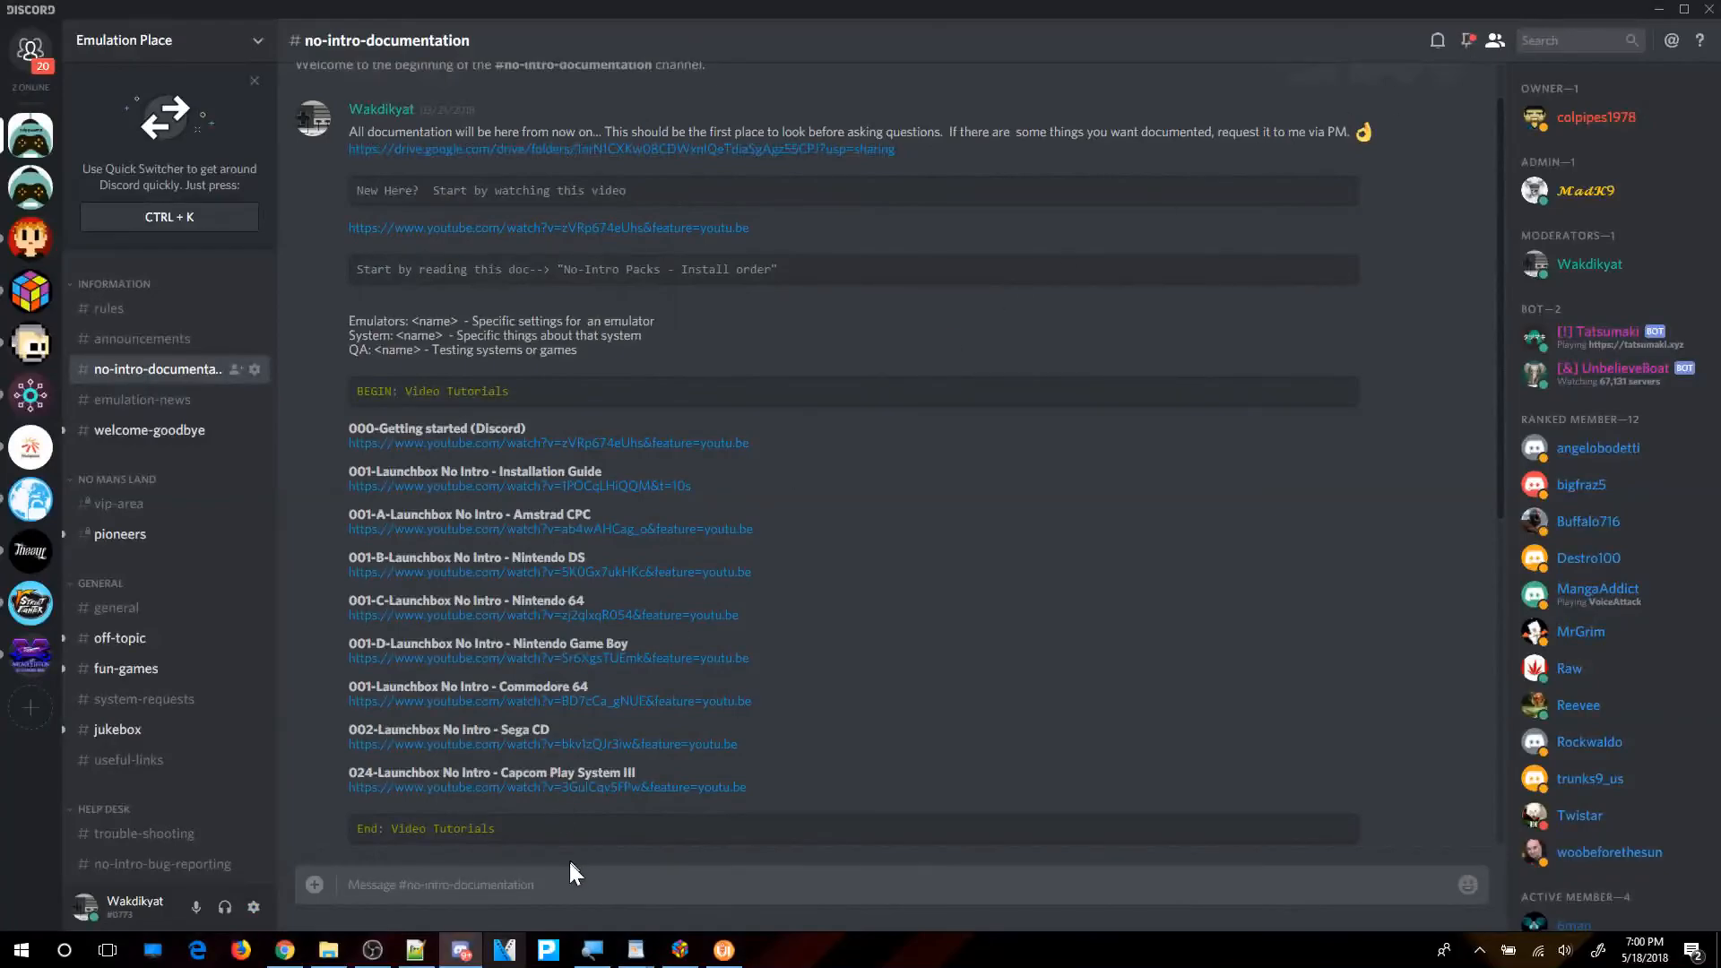
pyautogui.click(328, 949)
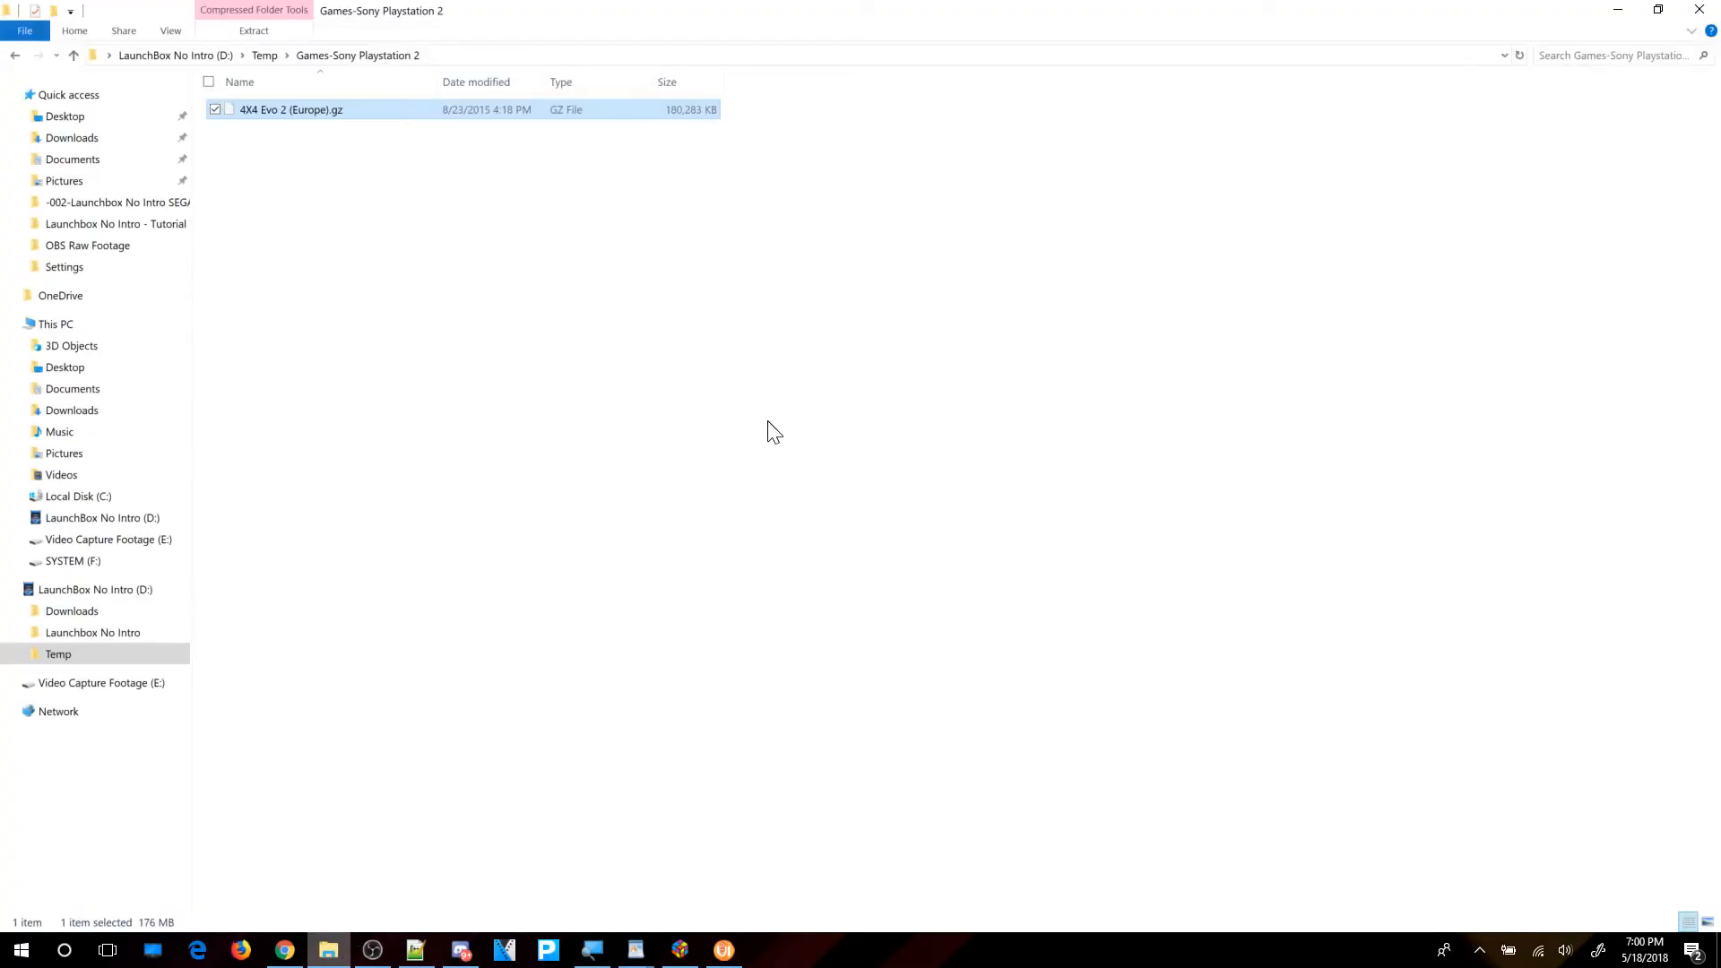
pyautogui.click(87, 632)
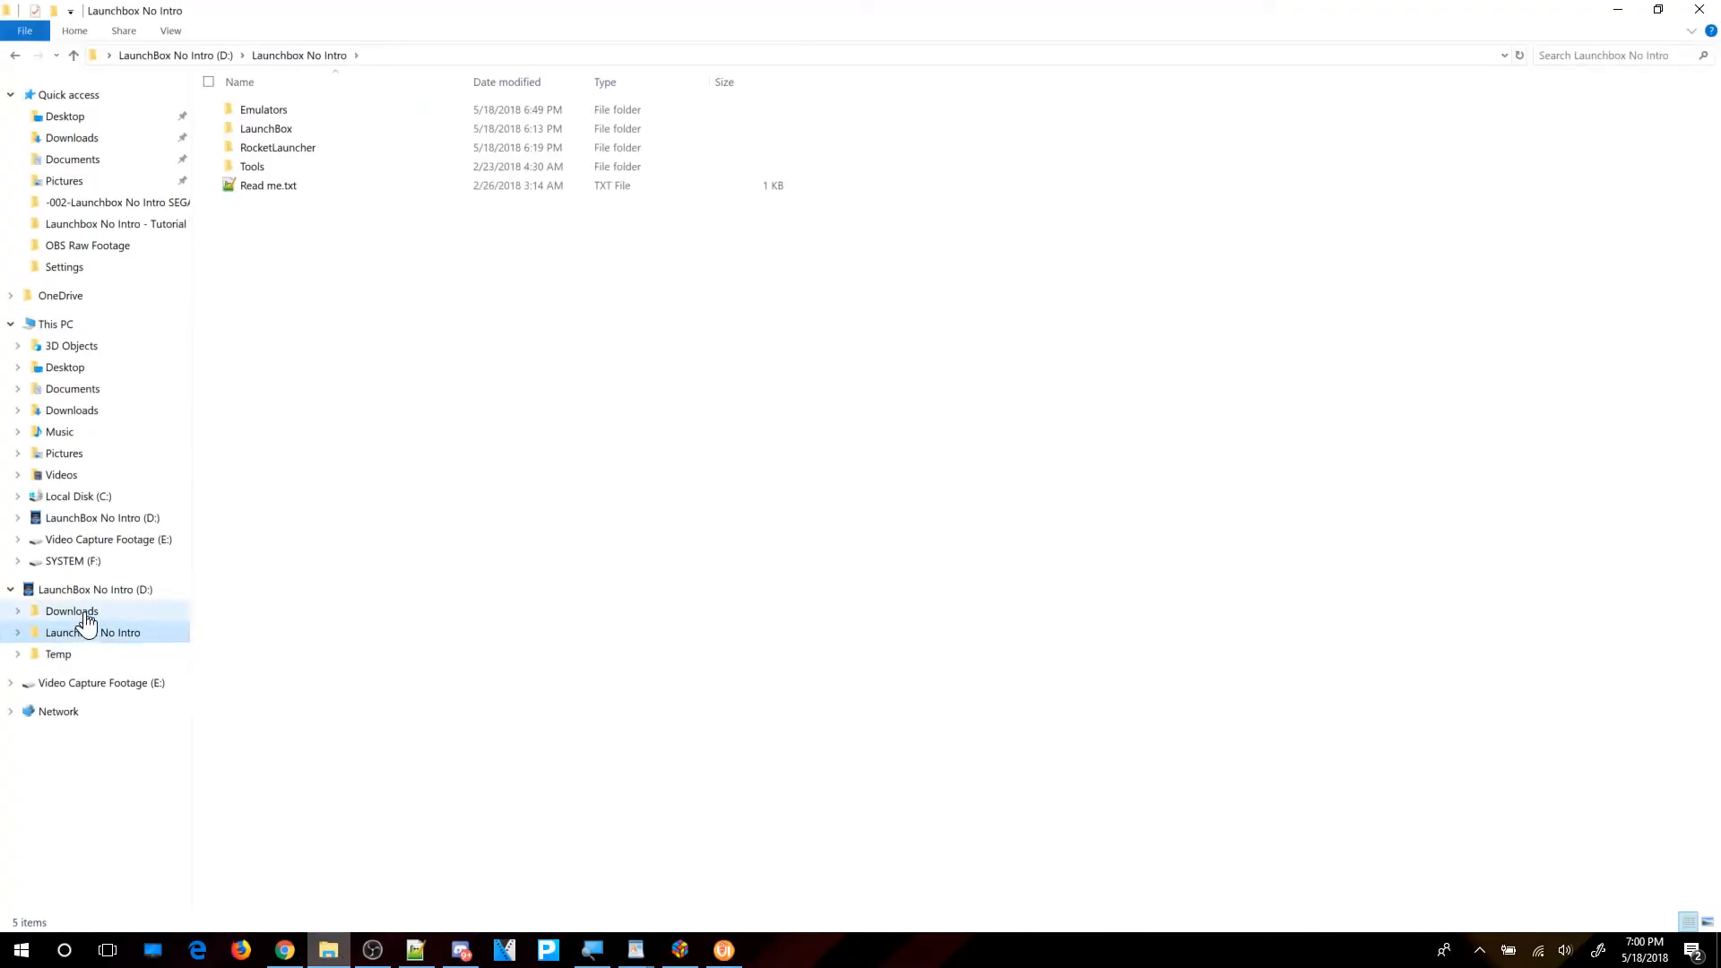
pyautogui.click(71, 611)
pyautogui.doubleClick(301, 108)
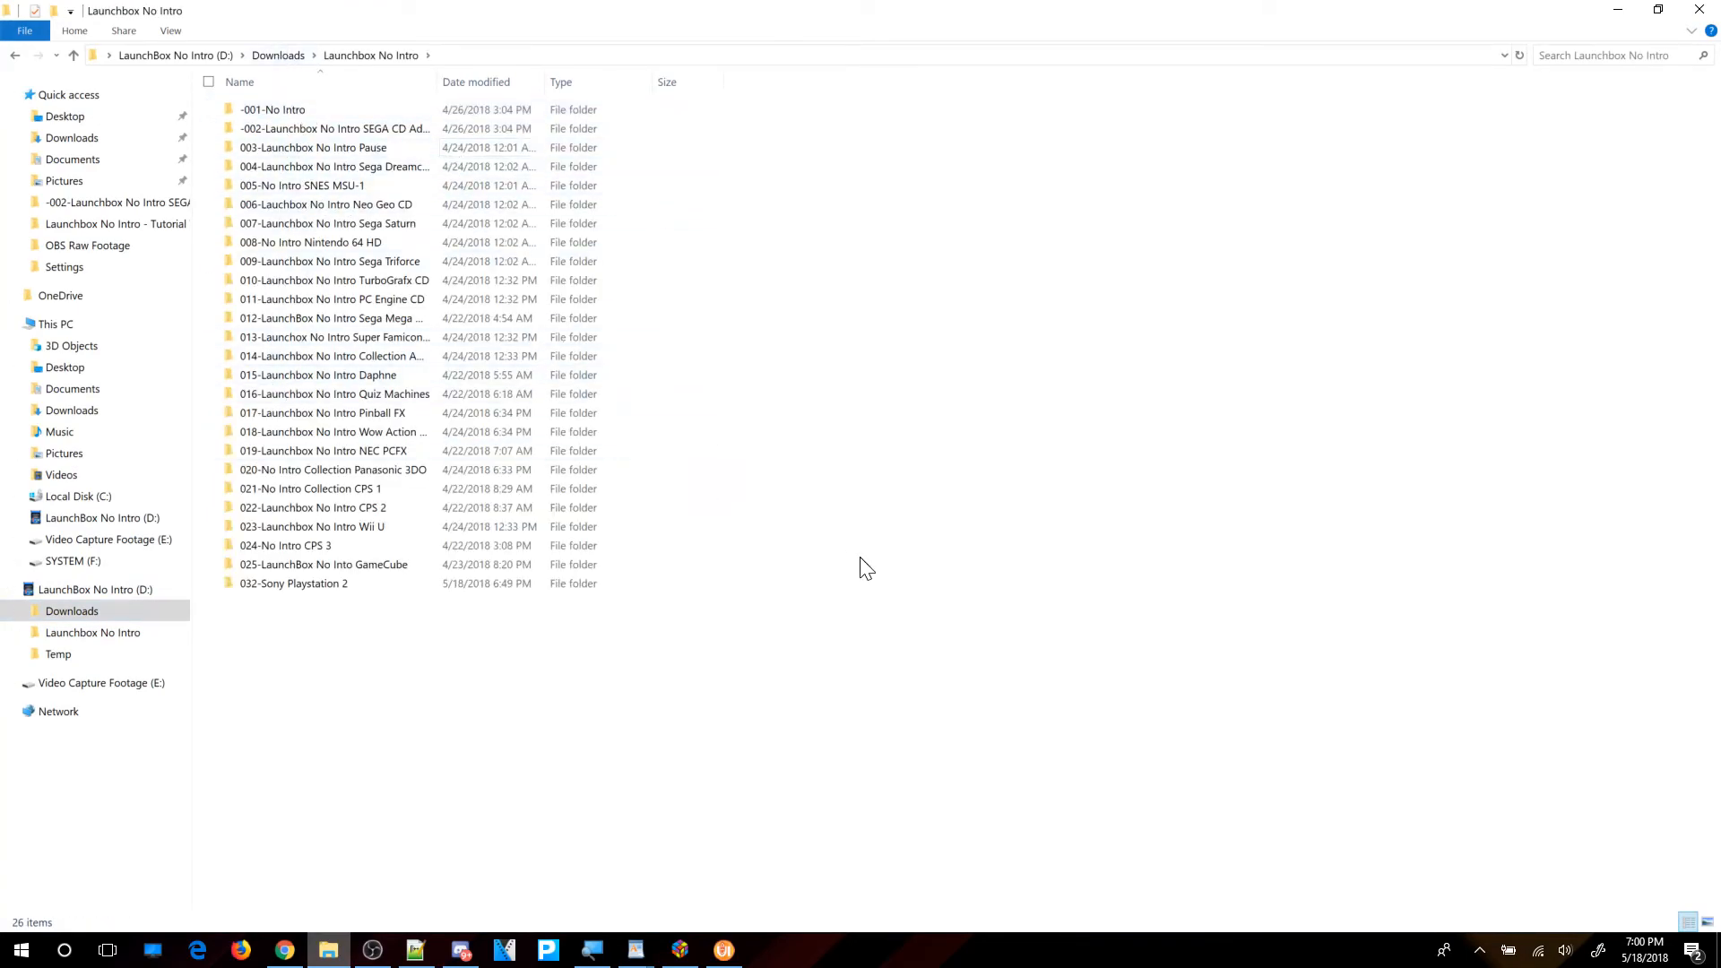
# Widen the Name column to show the full folder names and open the 032-Sony Playstation 2 folder.
pyautogui.keyDown('ctrl'); pyautogui.scroll(1, 865, 568); pyautogui.keyUp('ctrl')
pyautogui.keyDown('ctrl'); pyautogui.scroll(-2, 866, 569); pyautogui.keyUp('ctrl')
pyautogui.moveTo(440, 82); pyautogui.dragTo(557, 82)
pyautogui.click(294, 584)
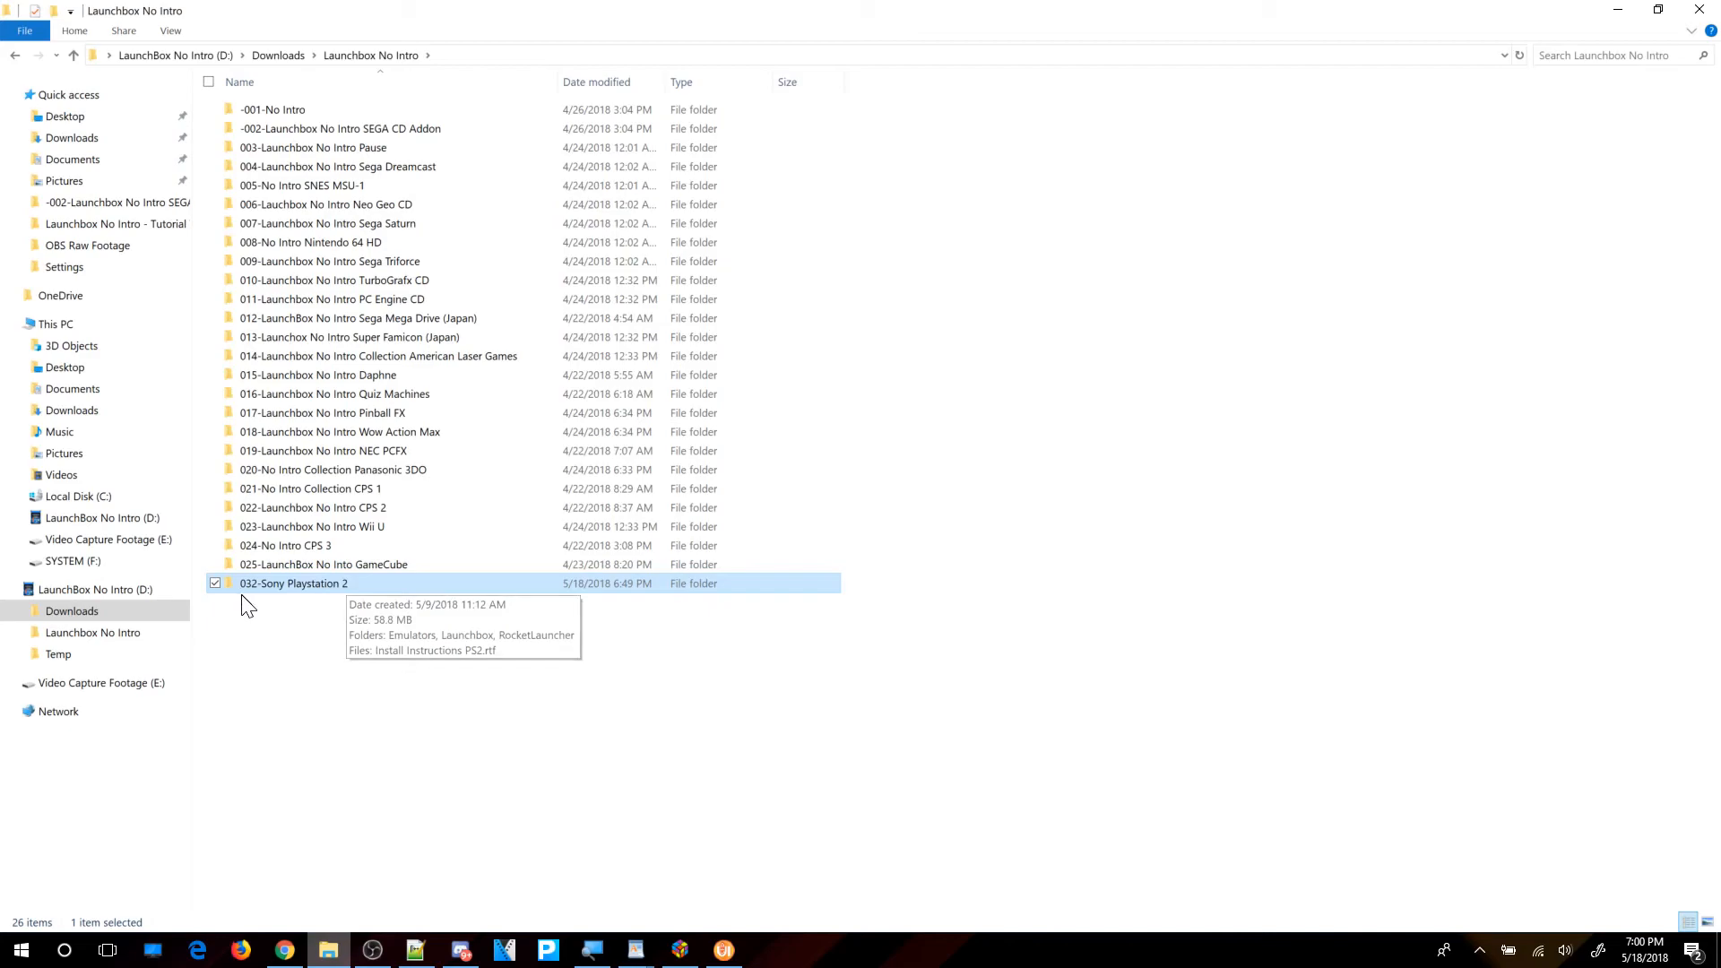
pyautogui.doubleClick(298, 582)
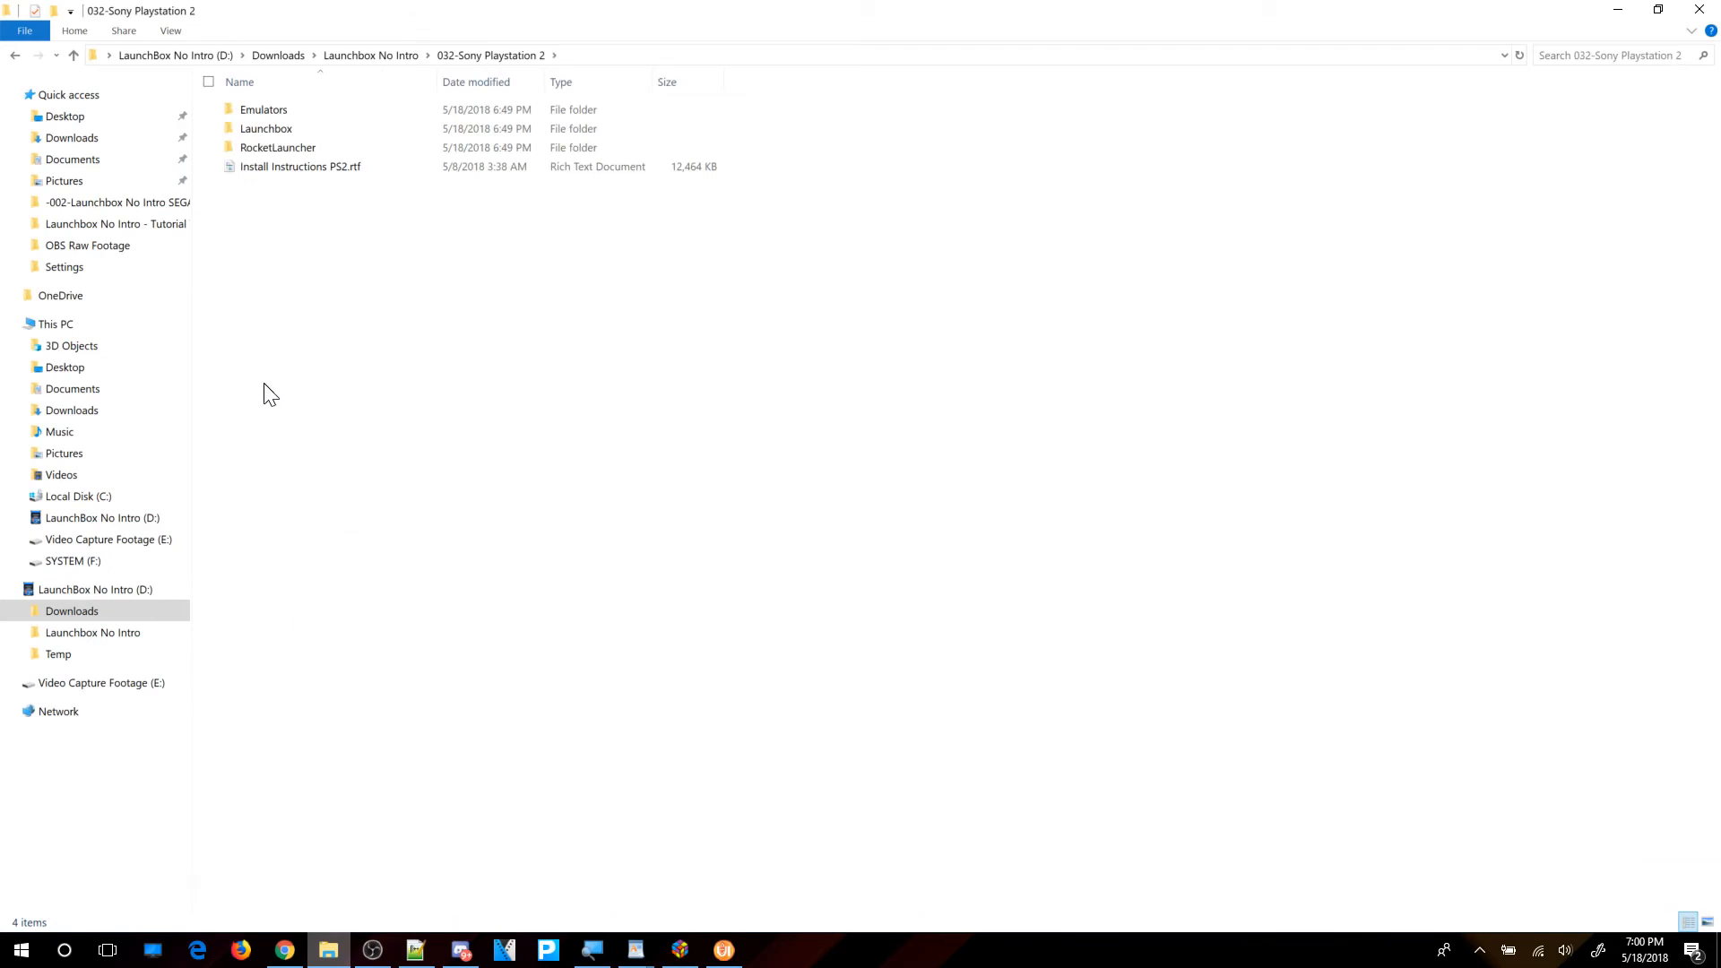
# Check the contents of the pack's Emulators folder and return to the 032-Sony Playstation 2 folder.
pyautogui.doubleClick(276, 110)
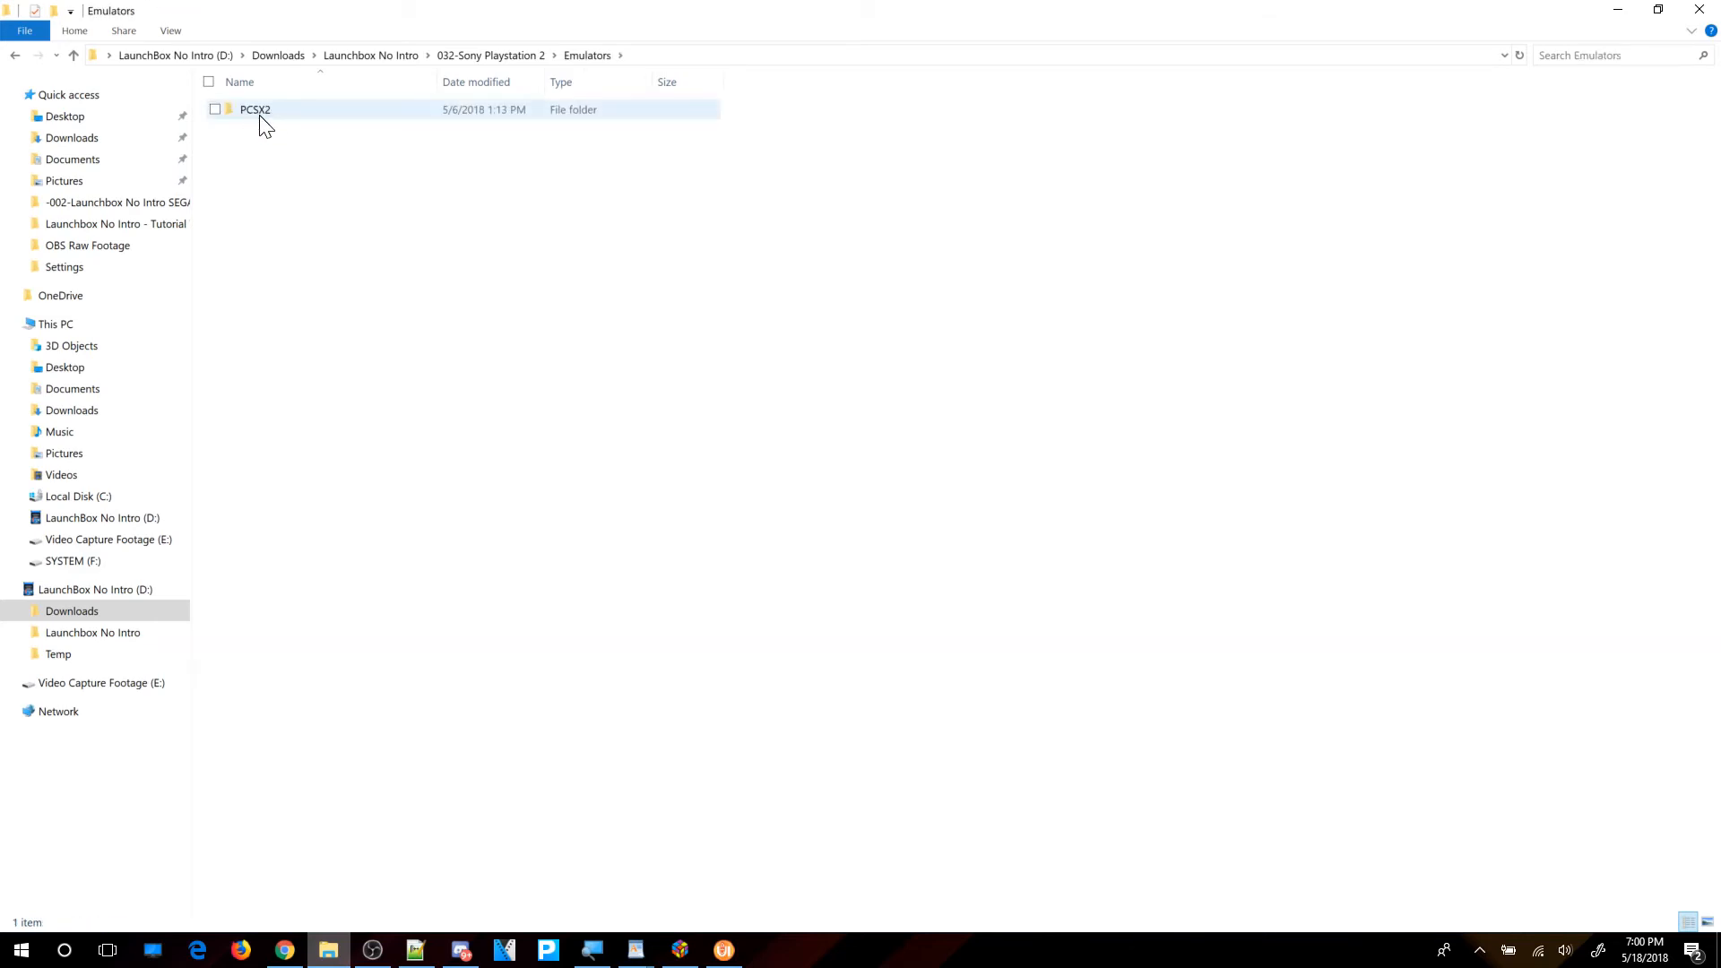
pyautogui.click(15, 55)
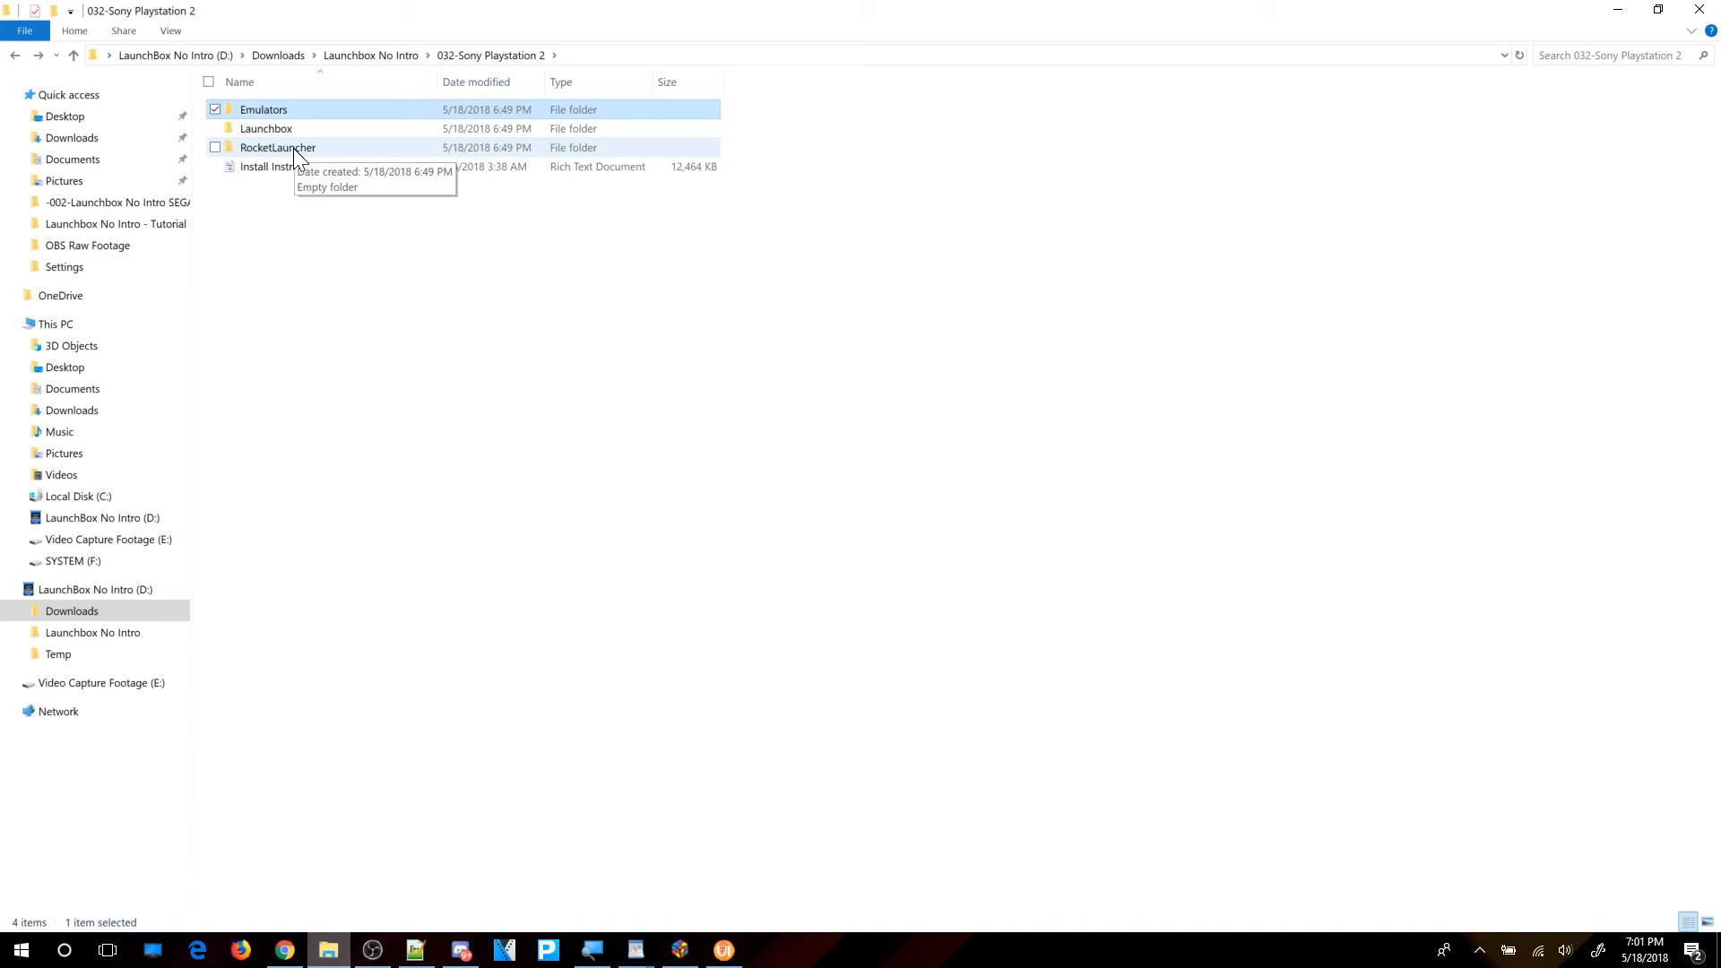
pyautogui.click(440, 254)
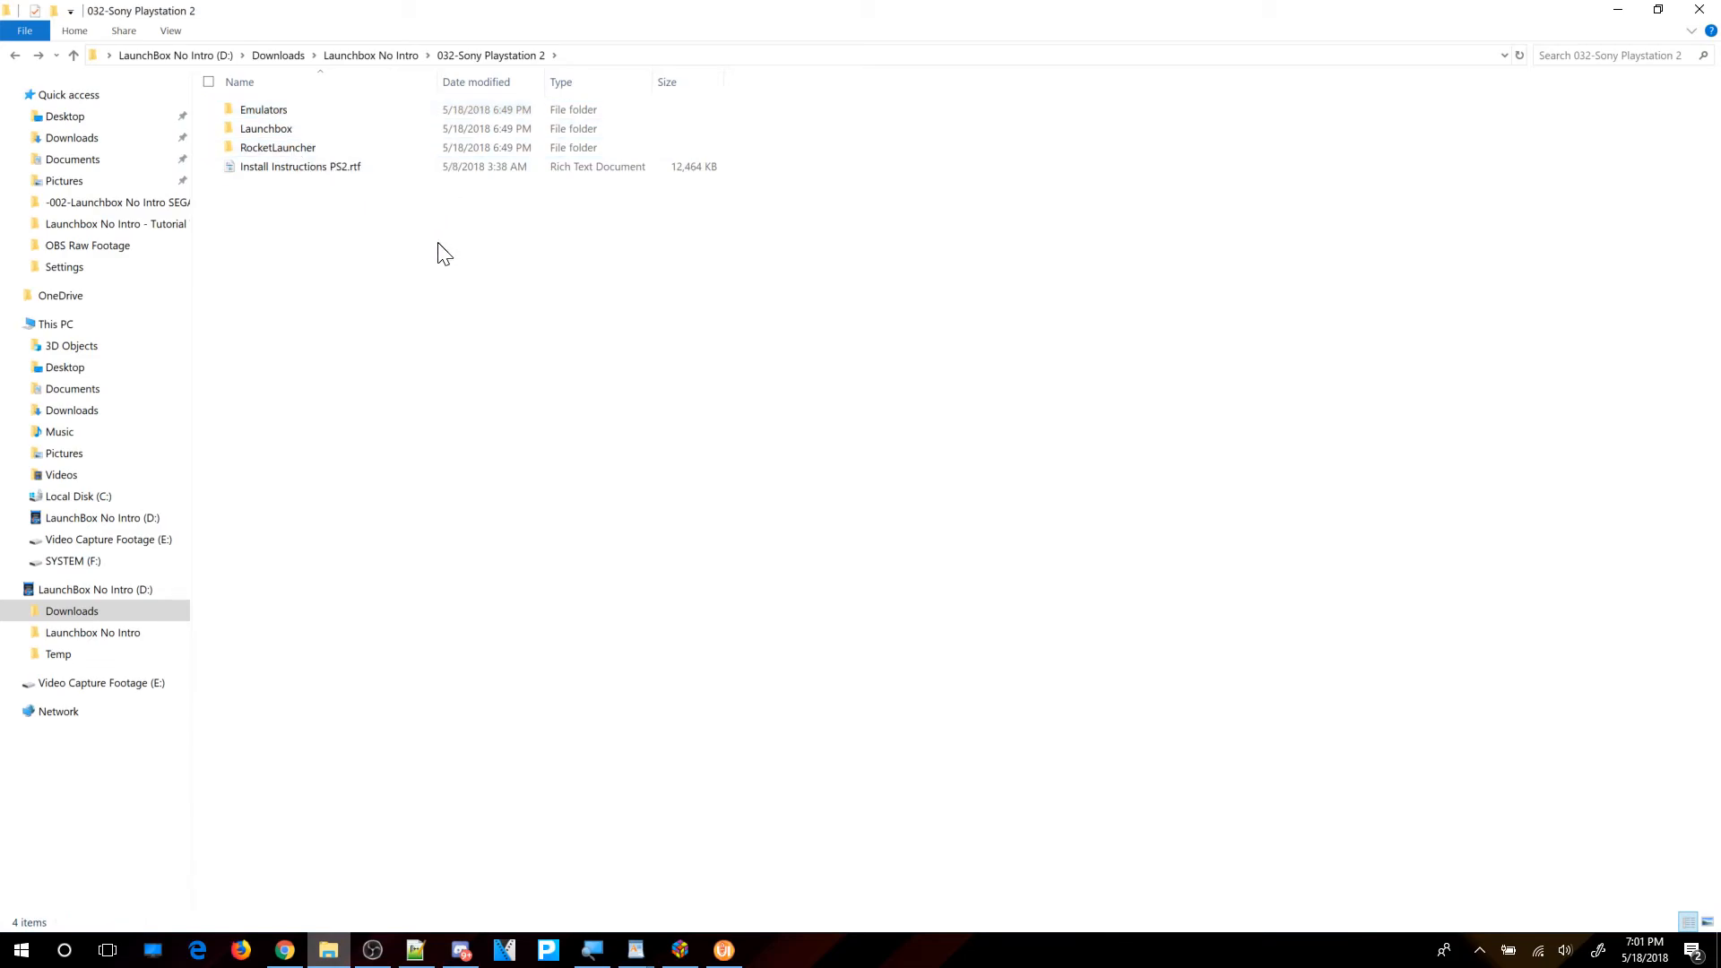
# Open Install Instructions PS2.rtf and remove the highlighting from the entire document.
pyautogui.doubleClick(314, 168)
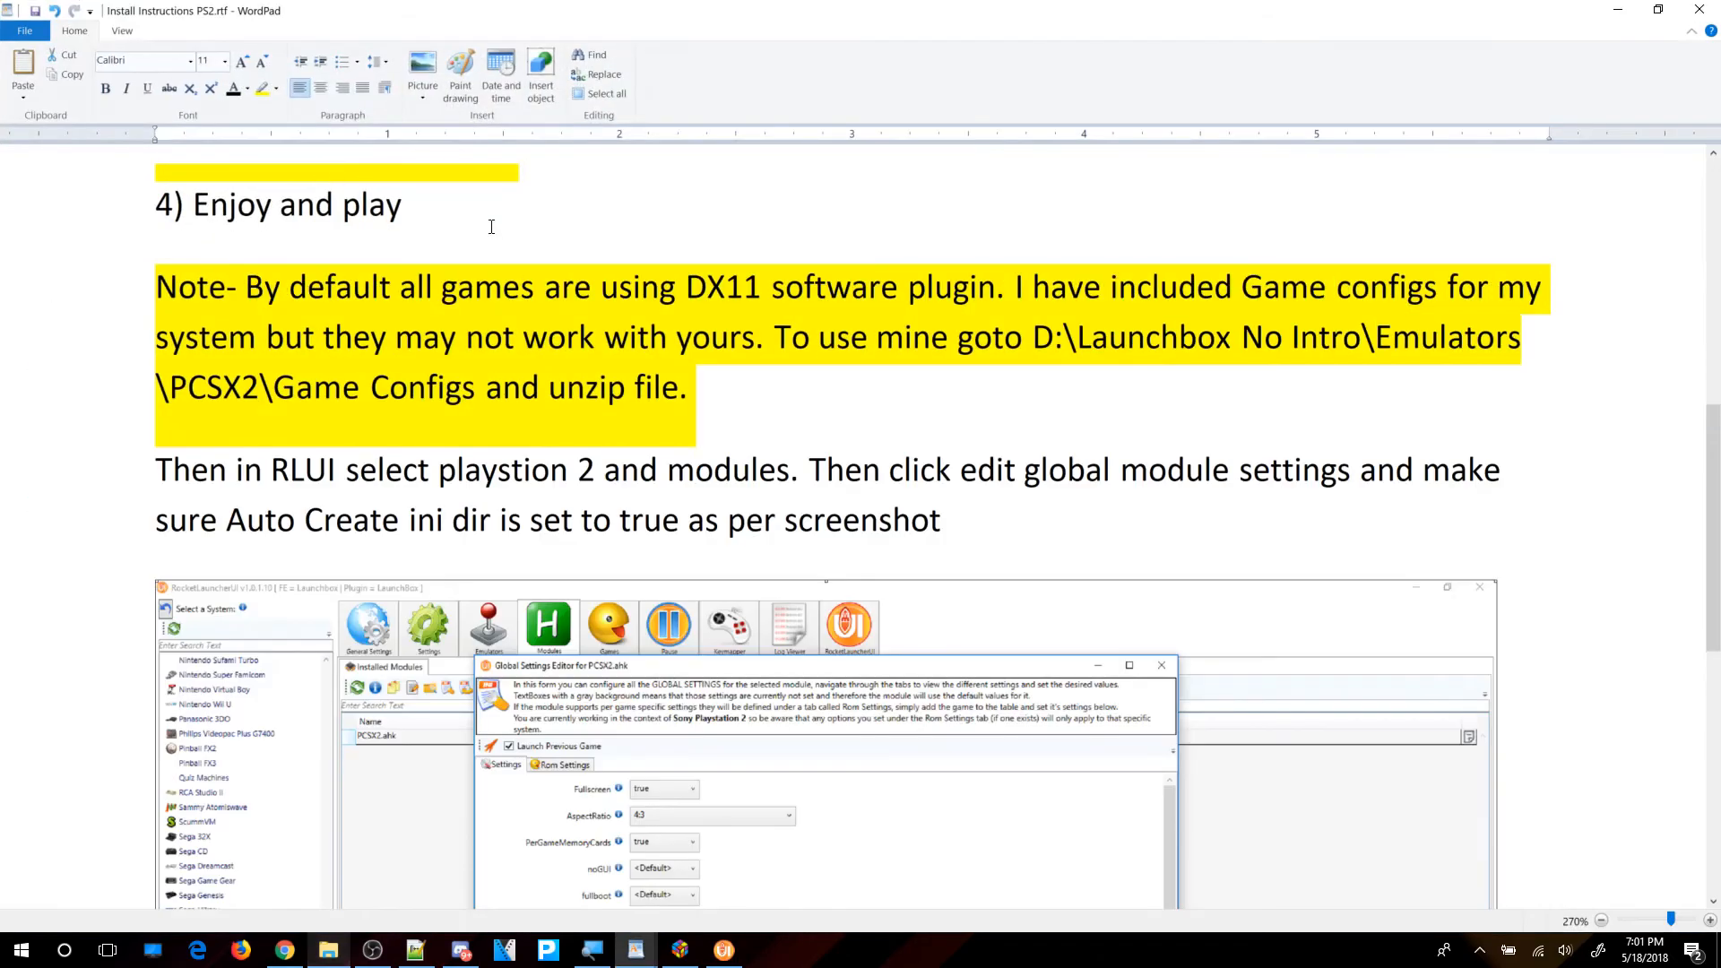
pyautogui.hotkey('ctrl', 'a')
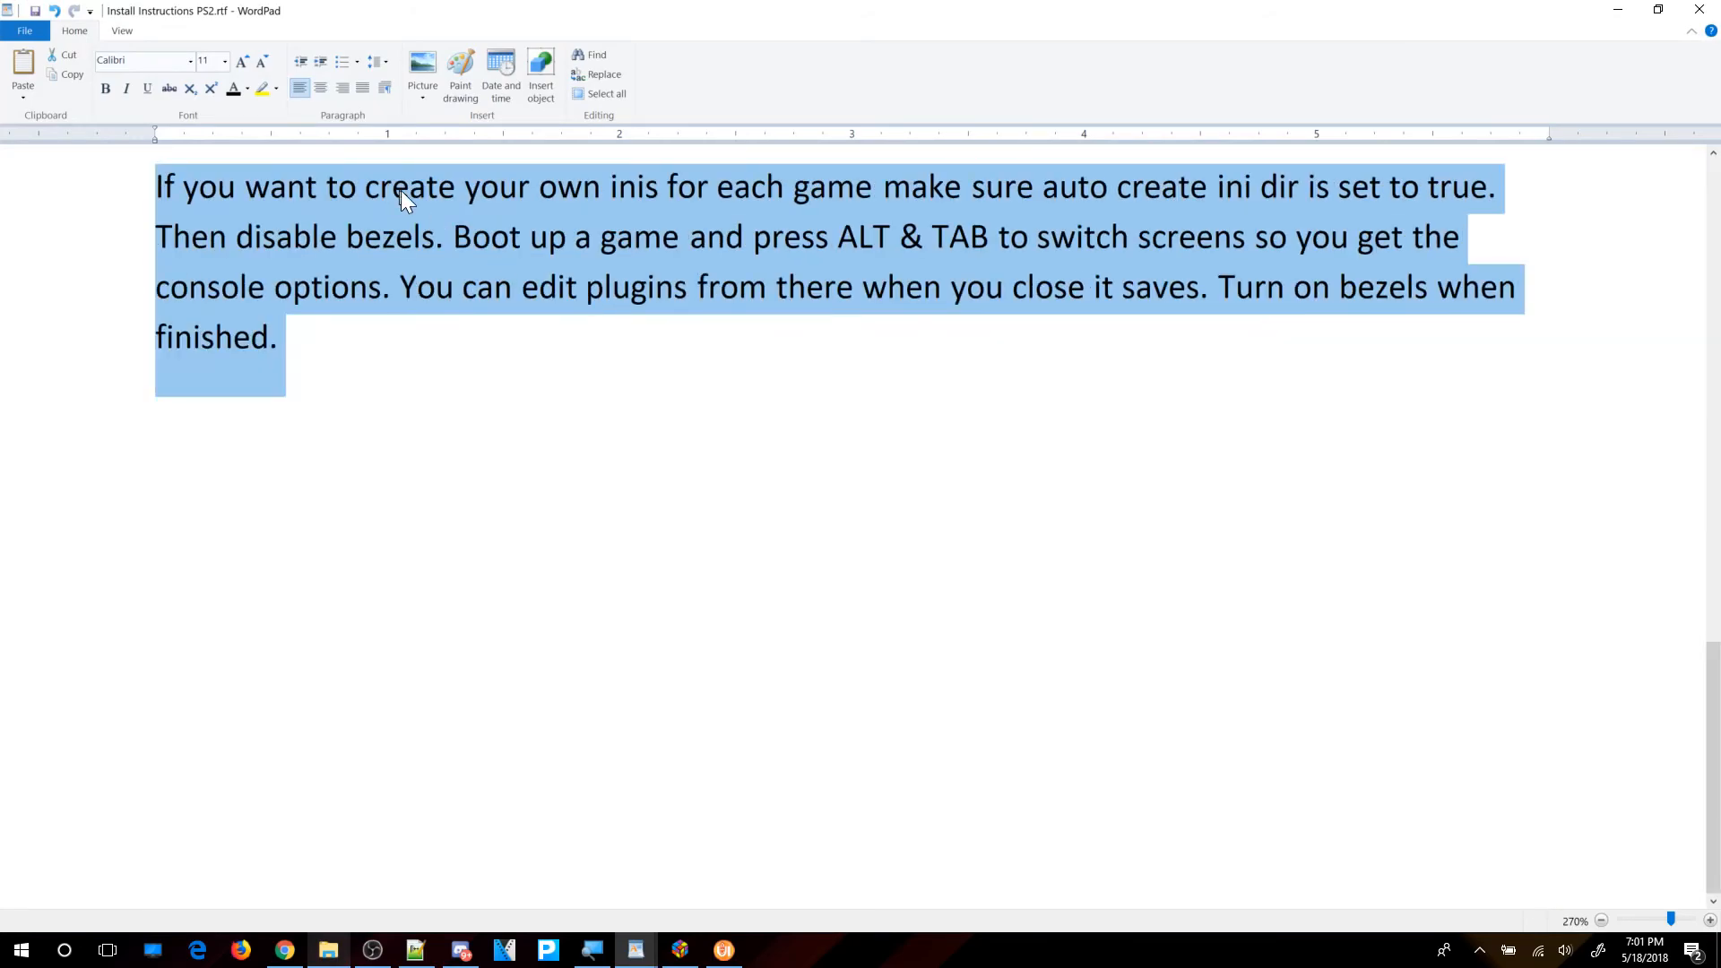
pyautogui.scroll(14, 516, 256)
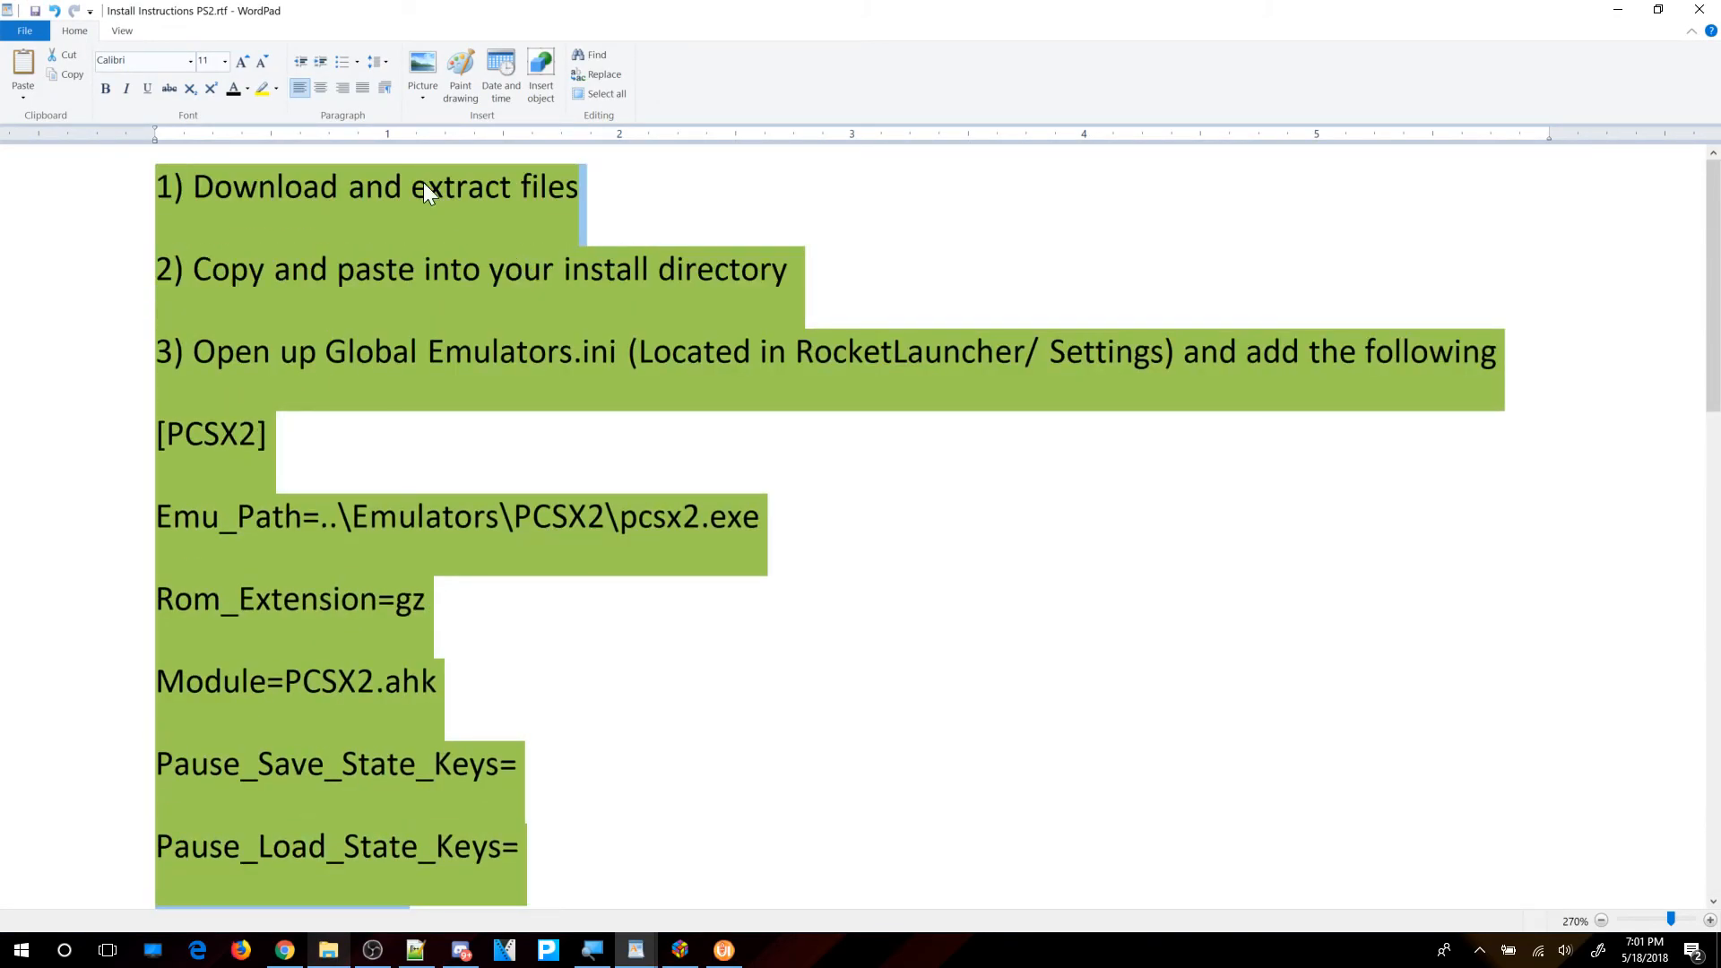
pyautogui.click(269, 93)
pyautogui.click(278, 87)
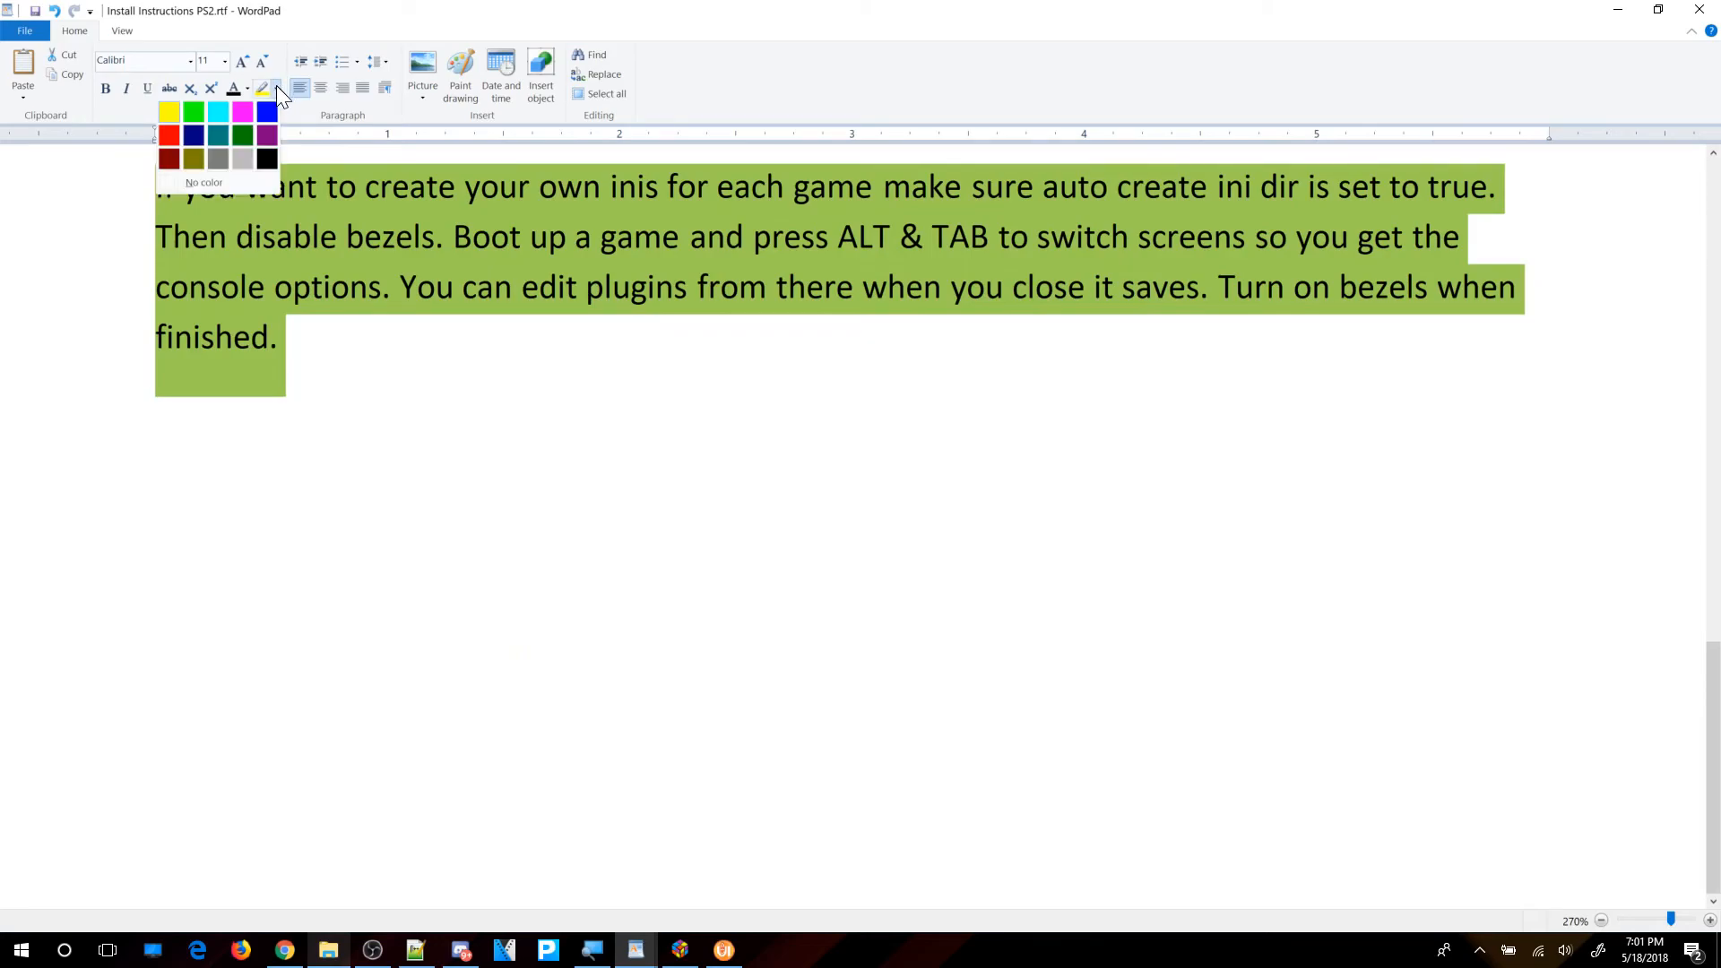
pyautogui.click(213, 180)
pyautogui.click(553, 358)
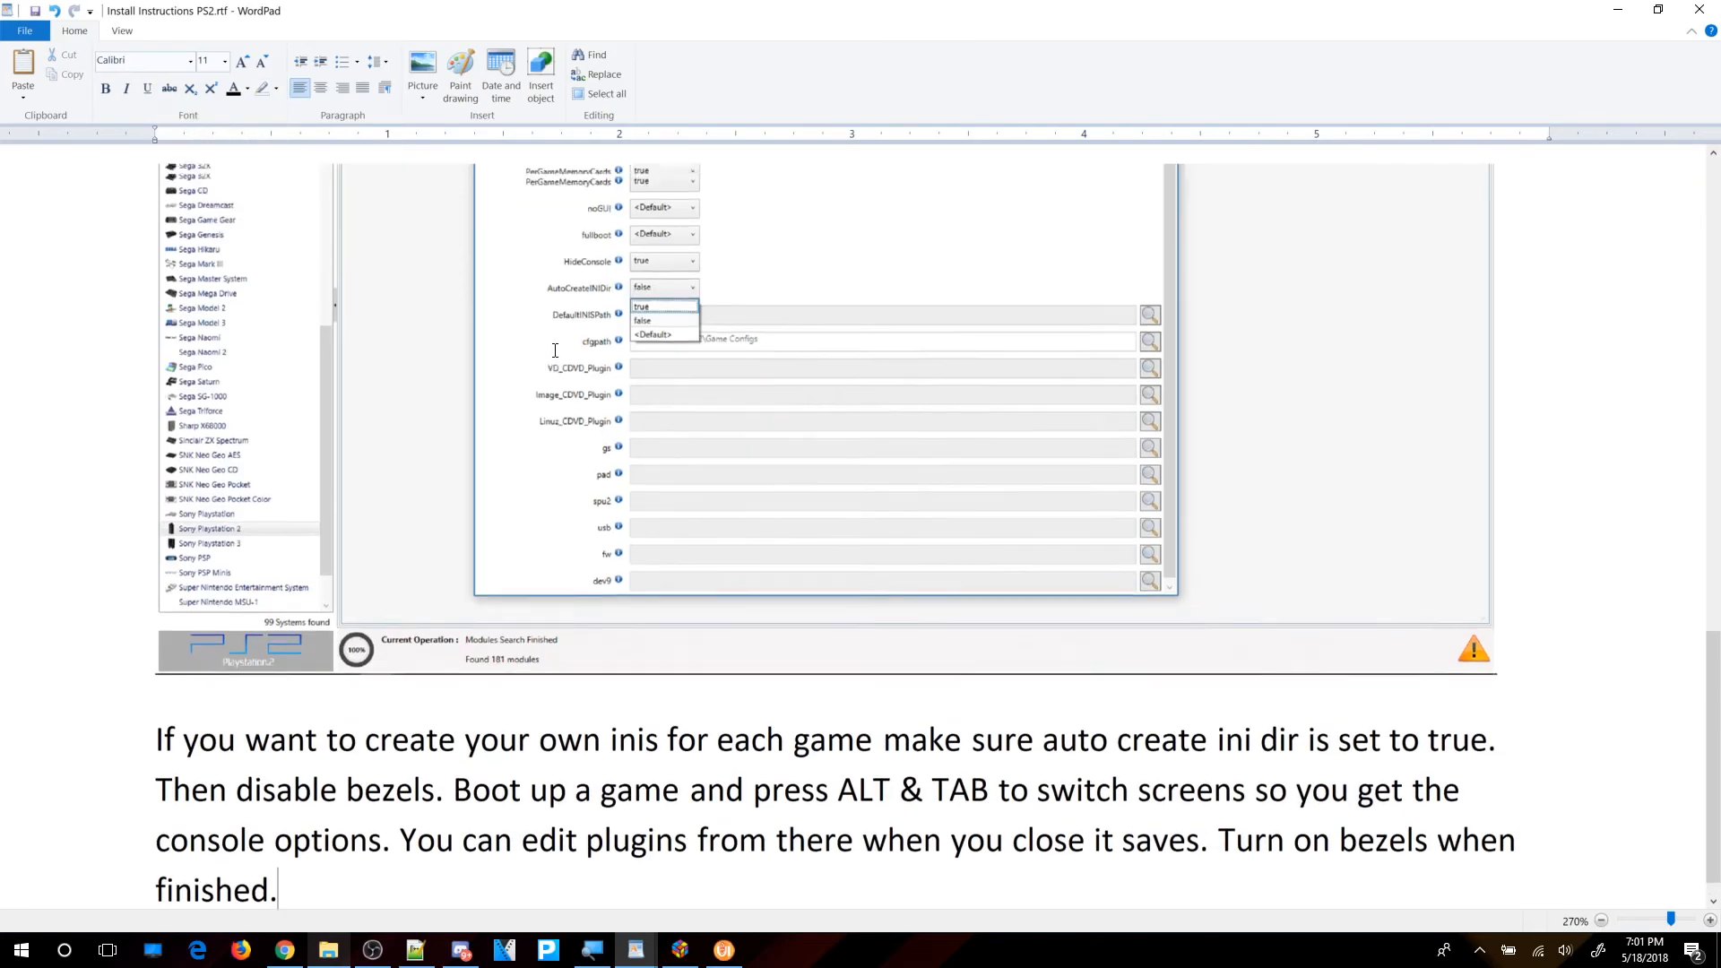
pyautogui.scroll(15, 553, 354)
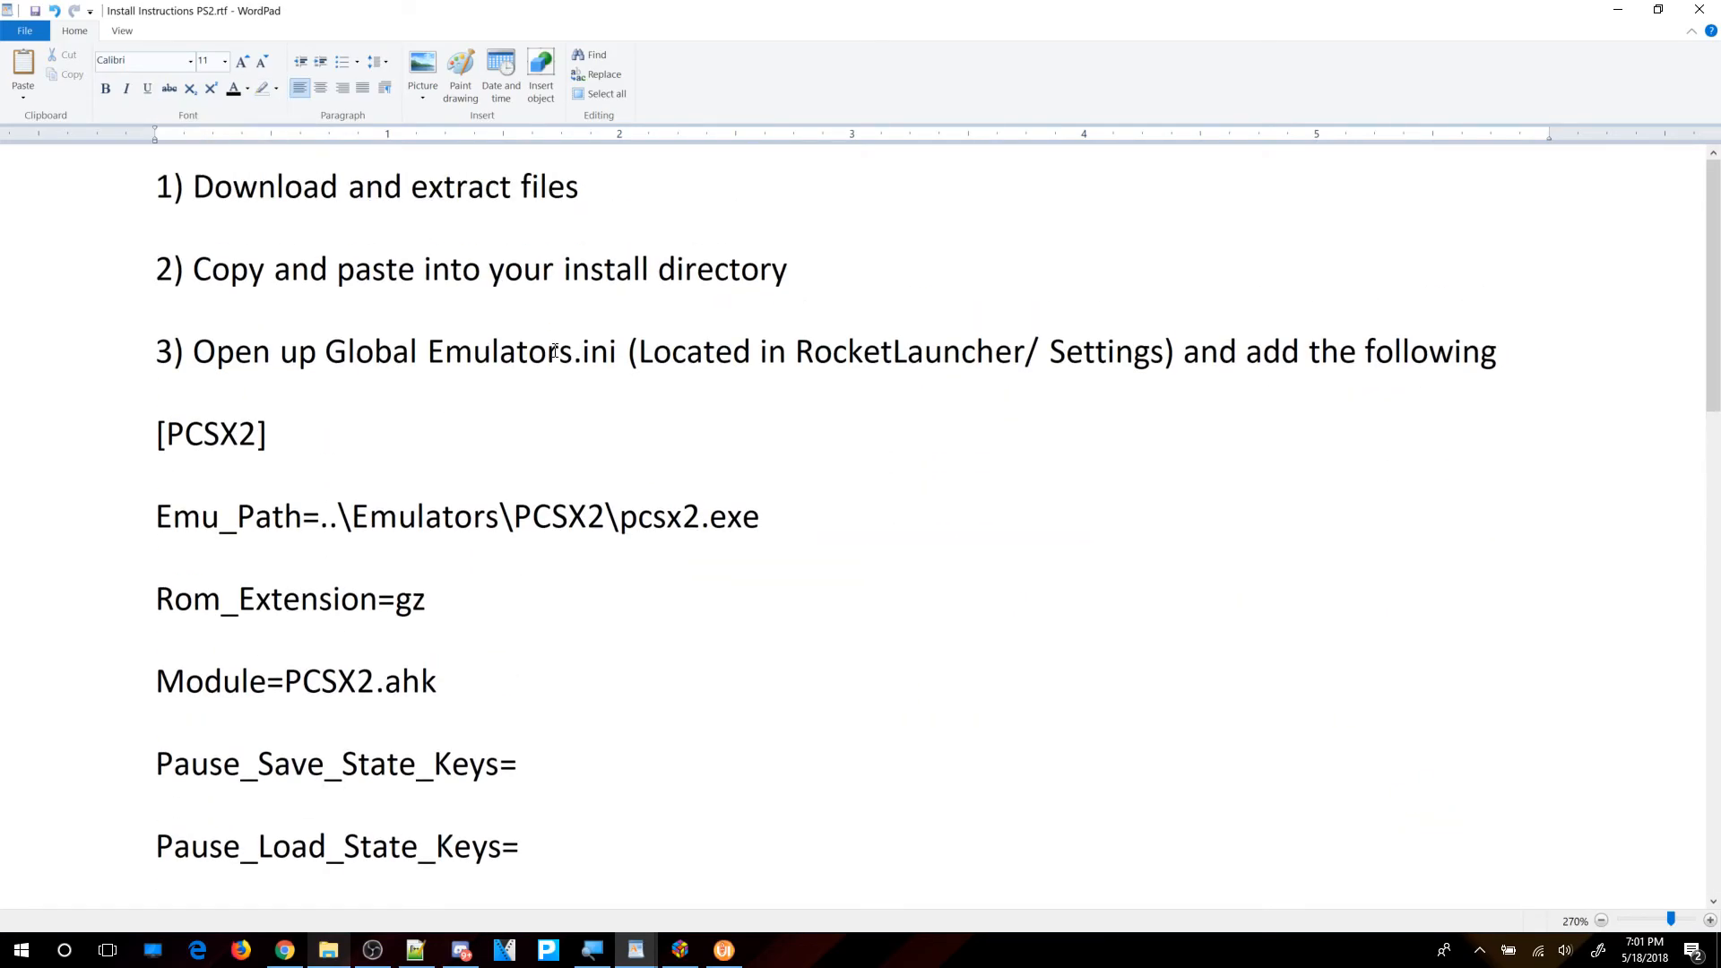
# Highlight instruction 1, "Download and extract files", and instruction 2, "Copy and paste into your install directory", in yellow.
pyautogui.moveTo(594, 179); pyautogui.dragTo(130, 208)
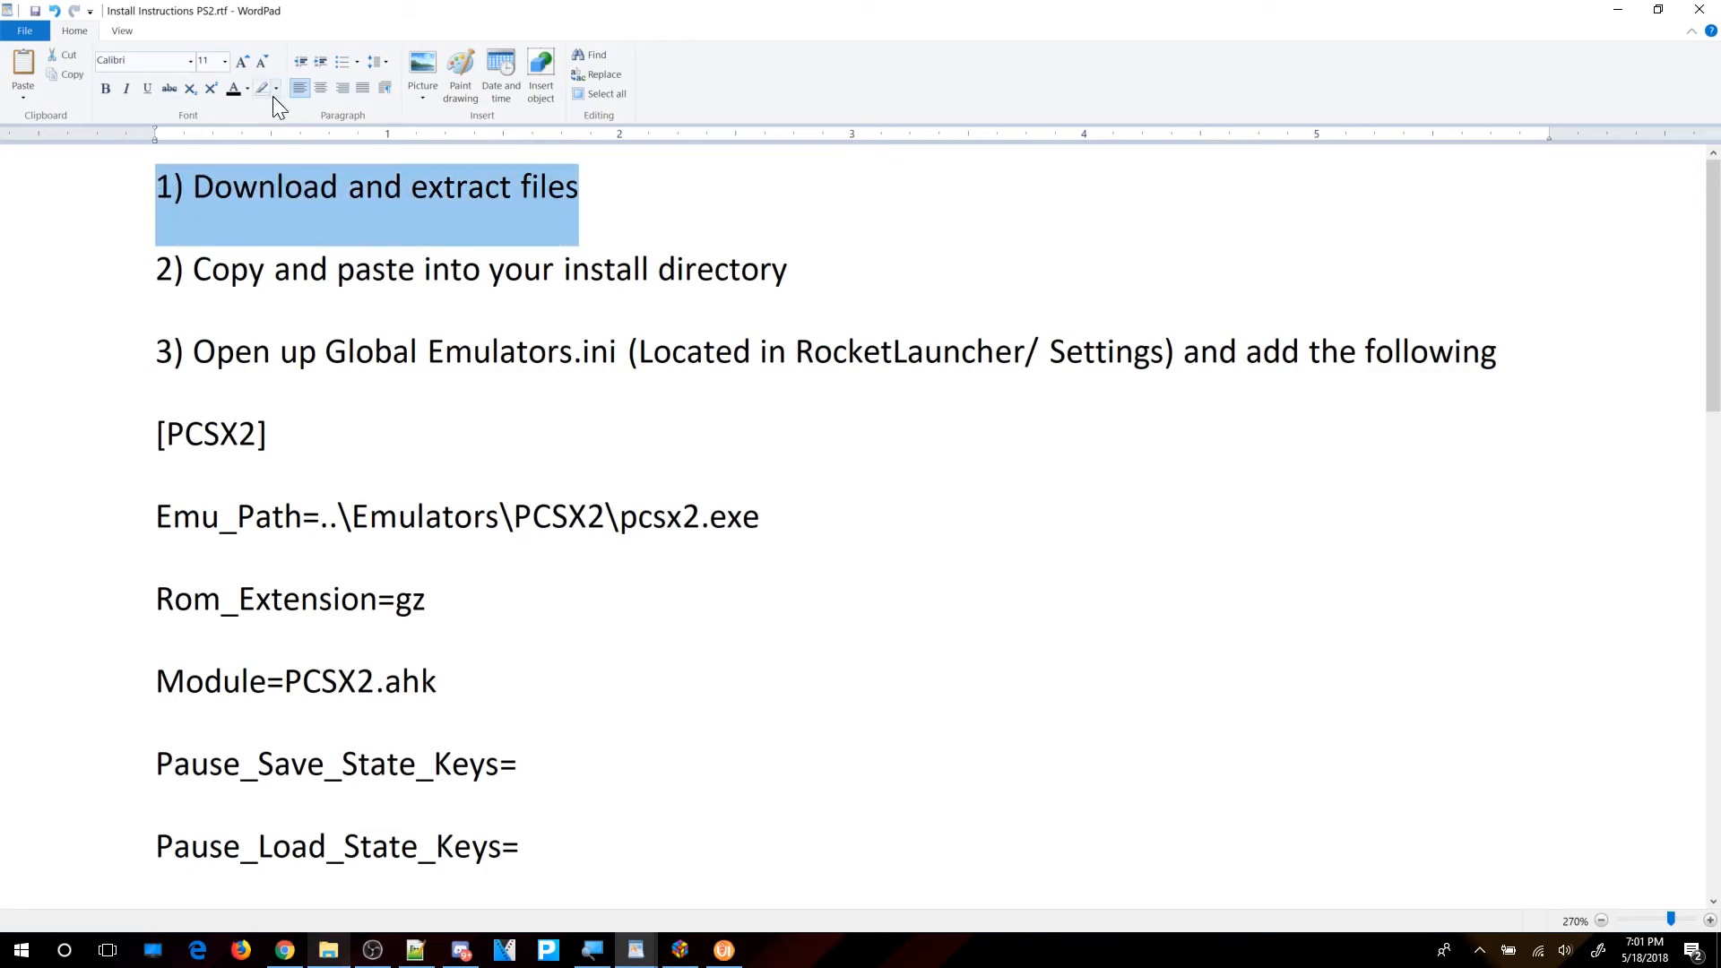
pyautogui.click(276, 89)
pyautogui.click(172, 118)
pyautogui.click(291, 268)
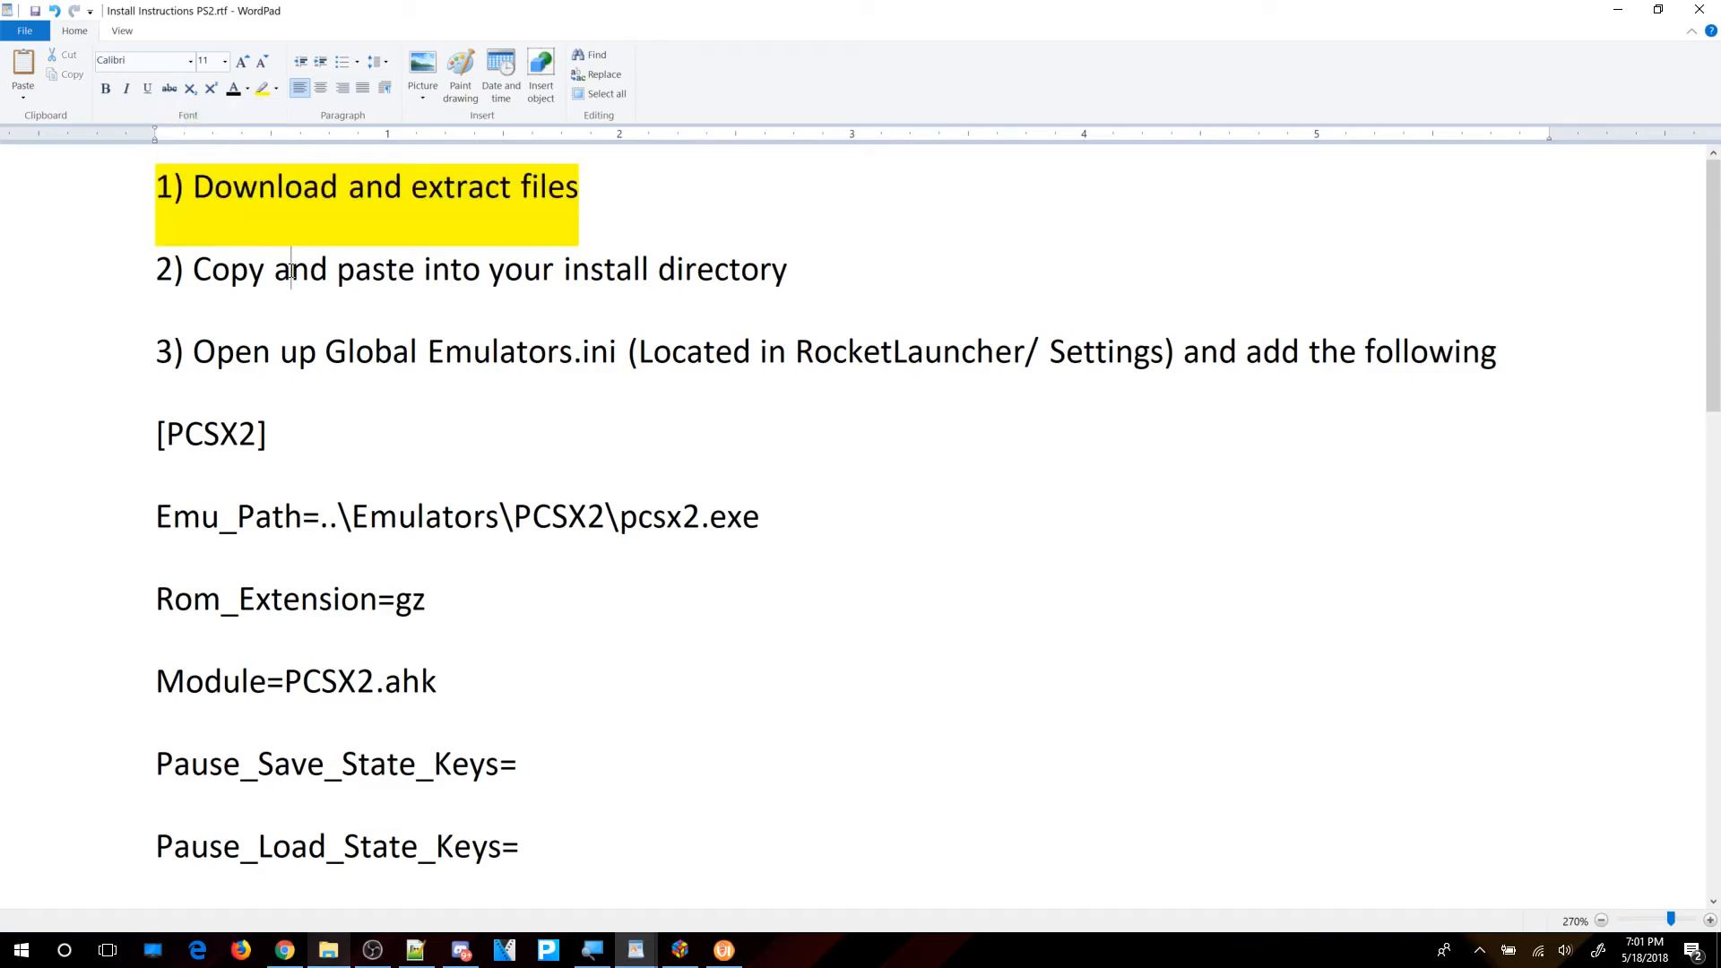
pyautogui.moveTo(791, 273); pyautogui.dragTo(158, 271)
pyautogui.click(261, 90)
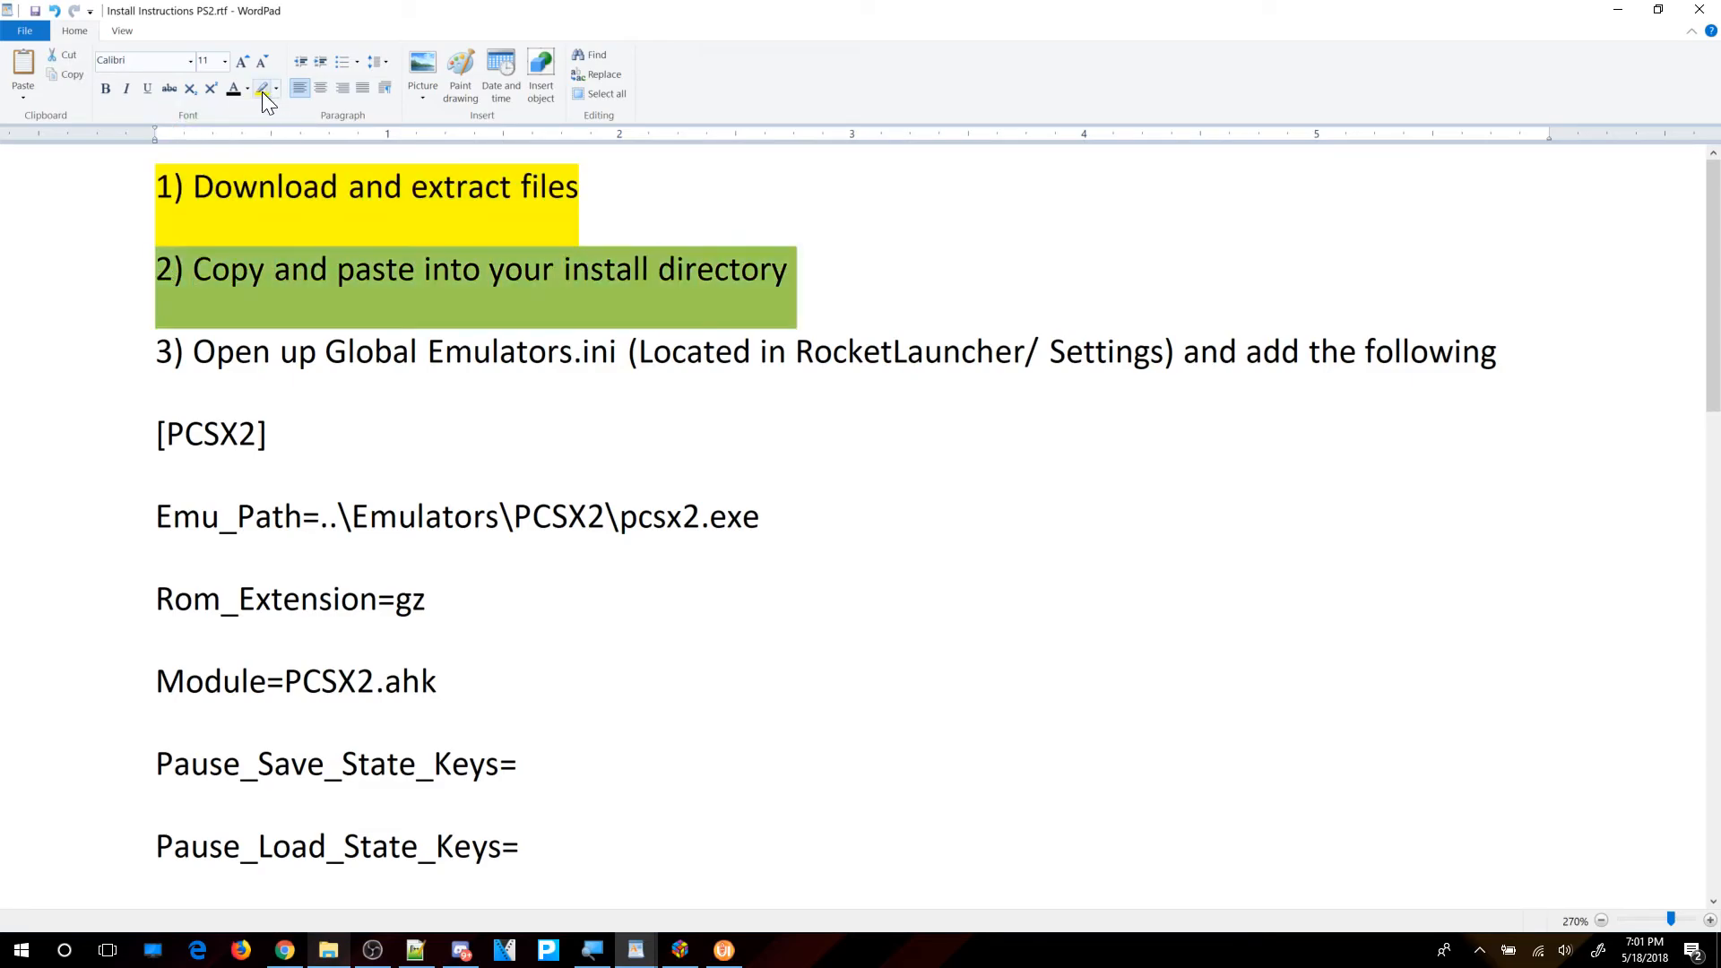
pyautogui.click(852, 280)
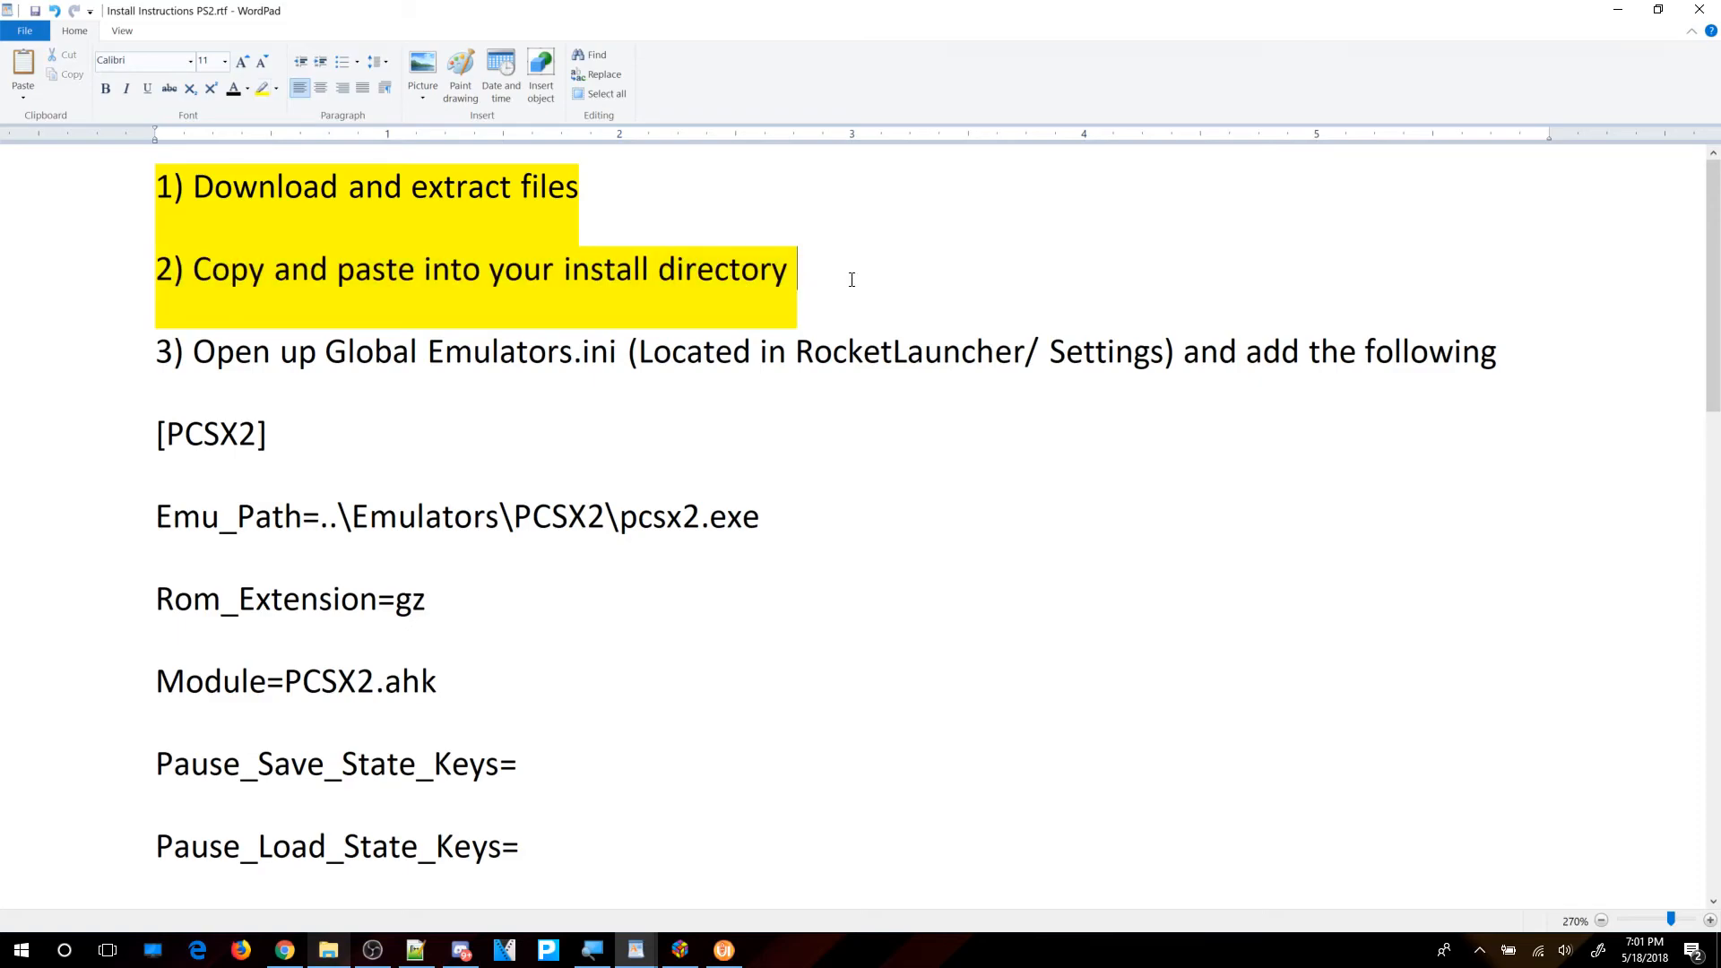
# Select the pack's Emulators, Launchbox and RocketLauncher folders, and open the Launchbox No Intro install folder on drive D:.
pyautogui.click(1617, 11)
pyautogui.click(305, 150)
pyautogui.keyDown('shift'); pyautogui.click(267, 115); pyautogui.keyUp('shift')
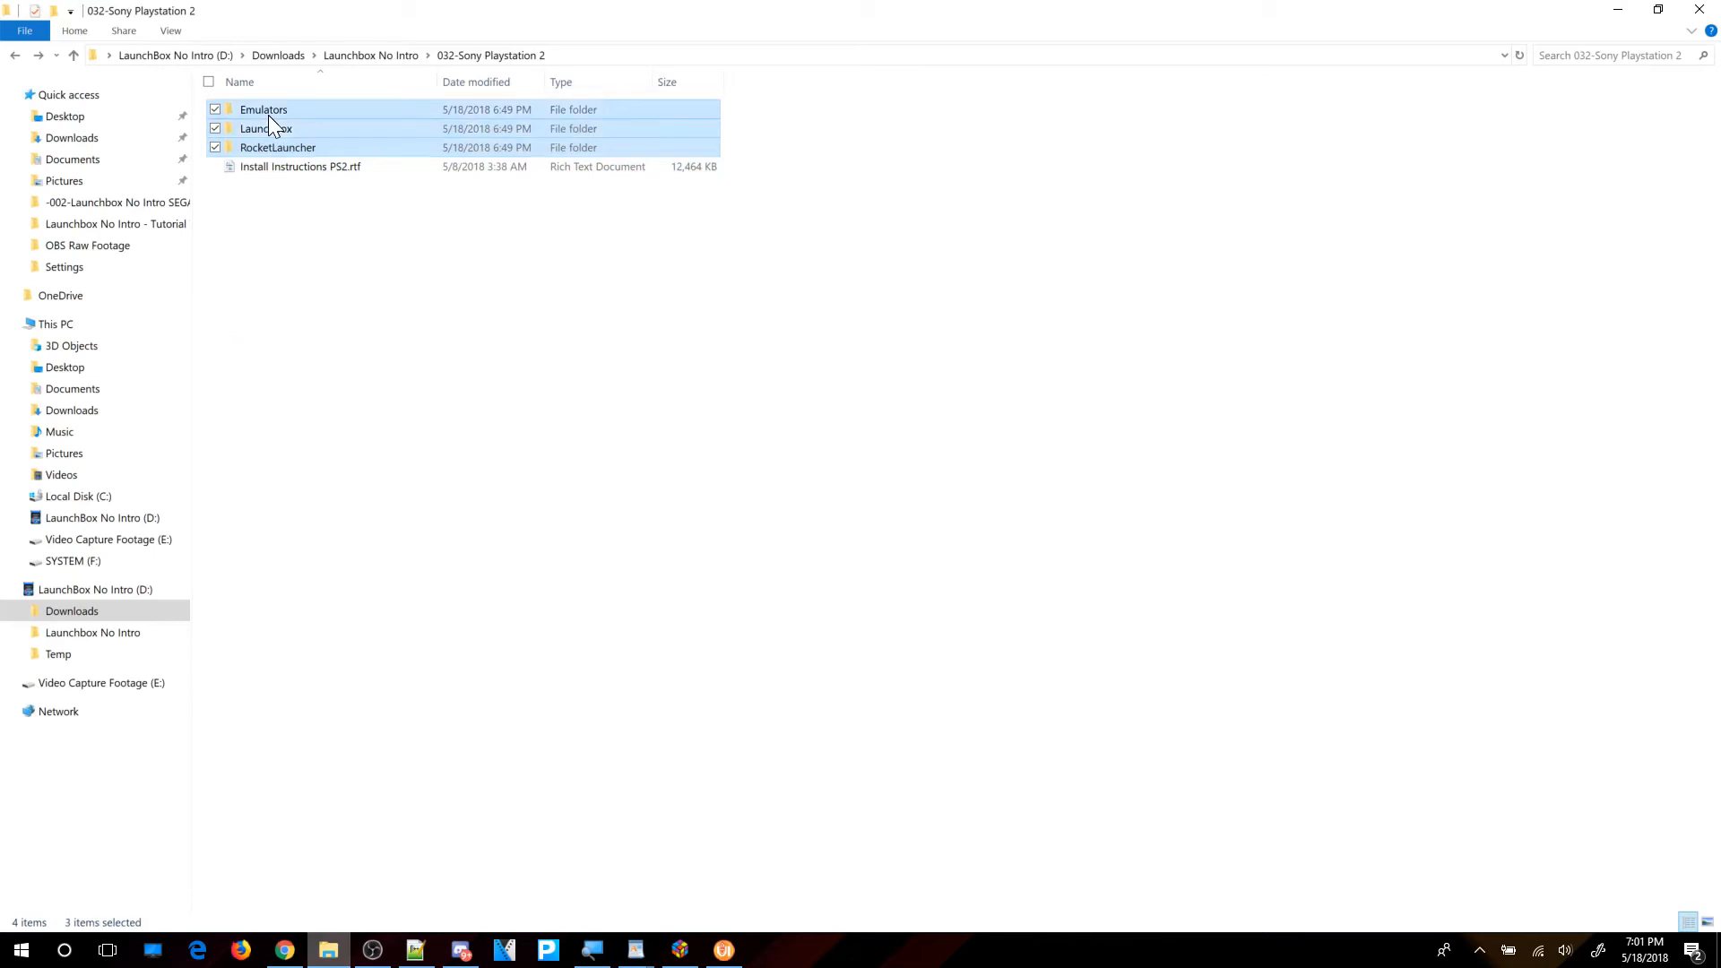
pyautogui.click(18, 632)
pyautogui.click(89, 633)
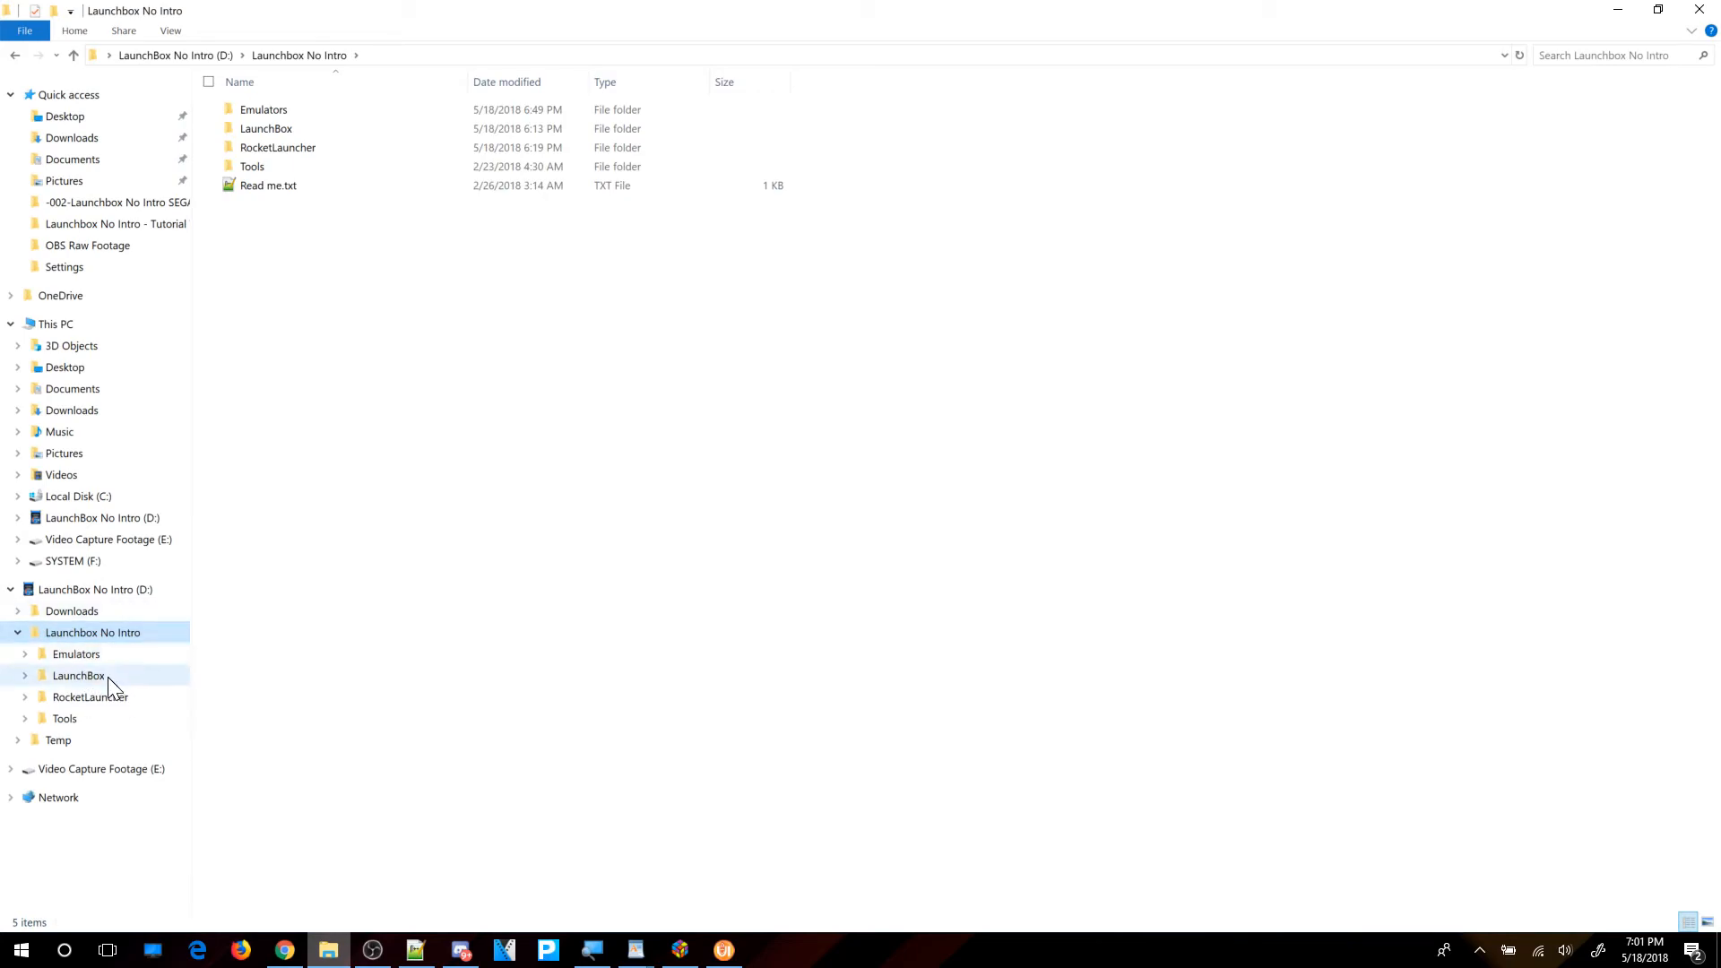
# Move the Emulators, Launchbox and RocketLauncher folders from 032-Sony Playstation 2 into the Launchbox No Intro install folder on drive D:.
pyautogui.click(67, 616)
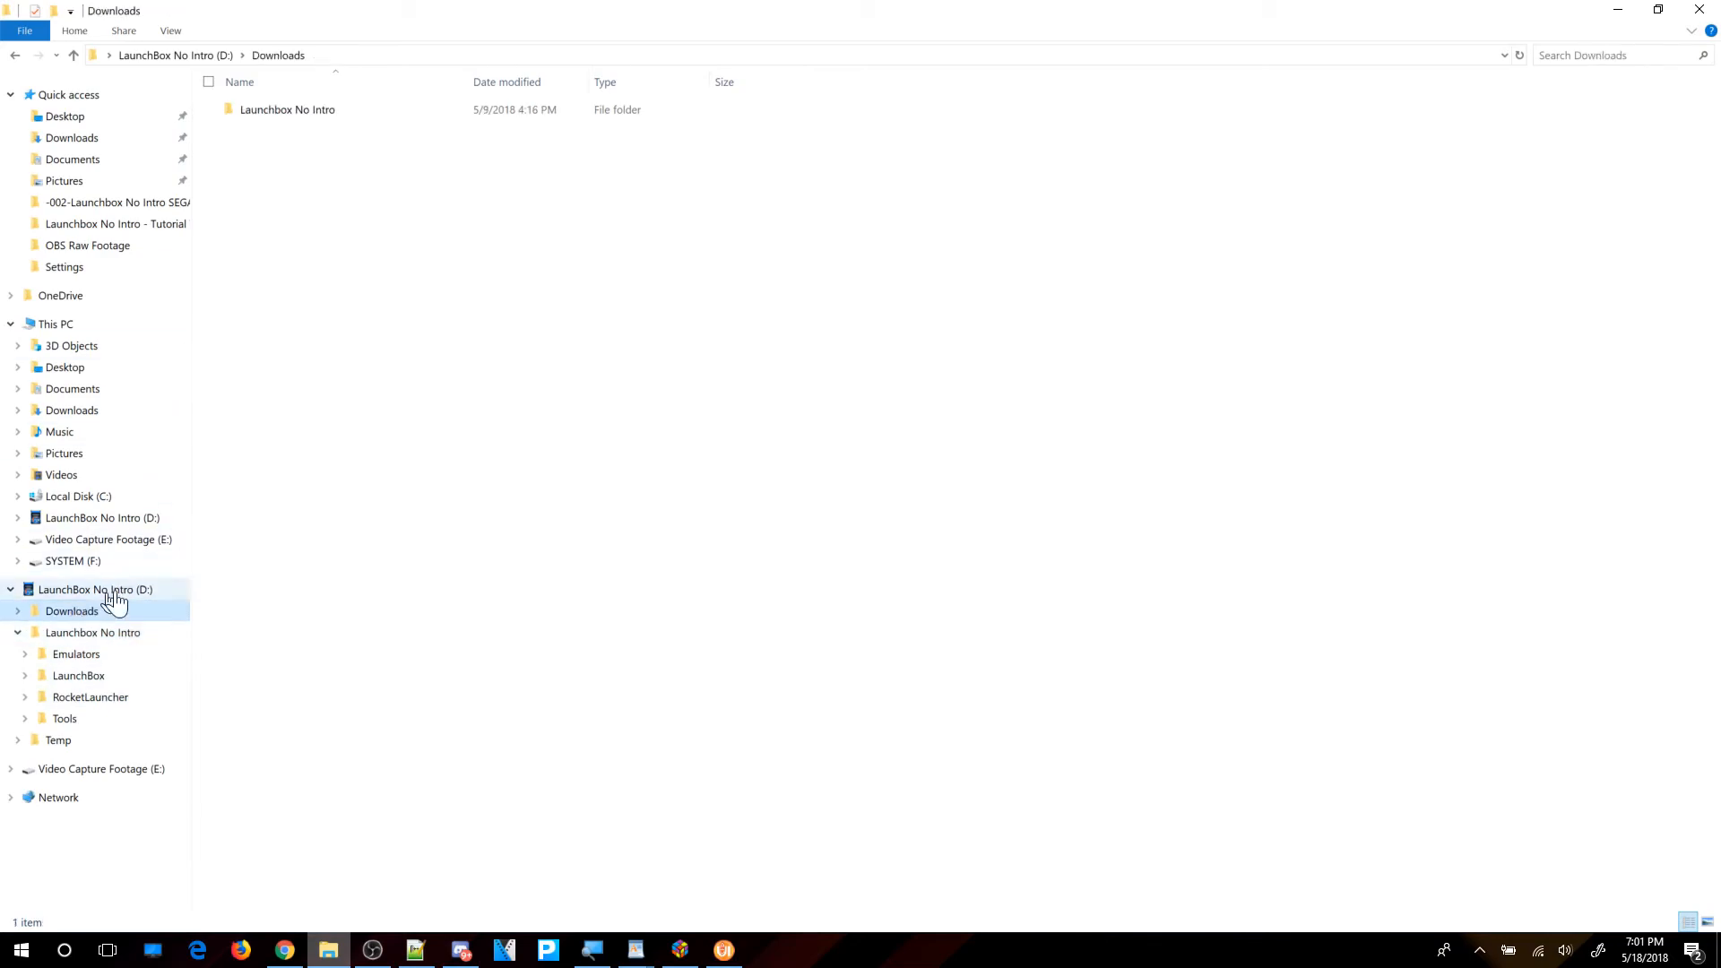
pyautogui.doubleClick(287, 111)
pyautogui.doubleClick(319, 584)
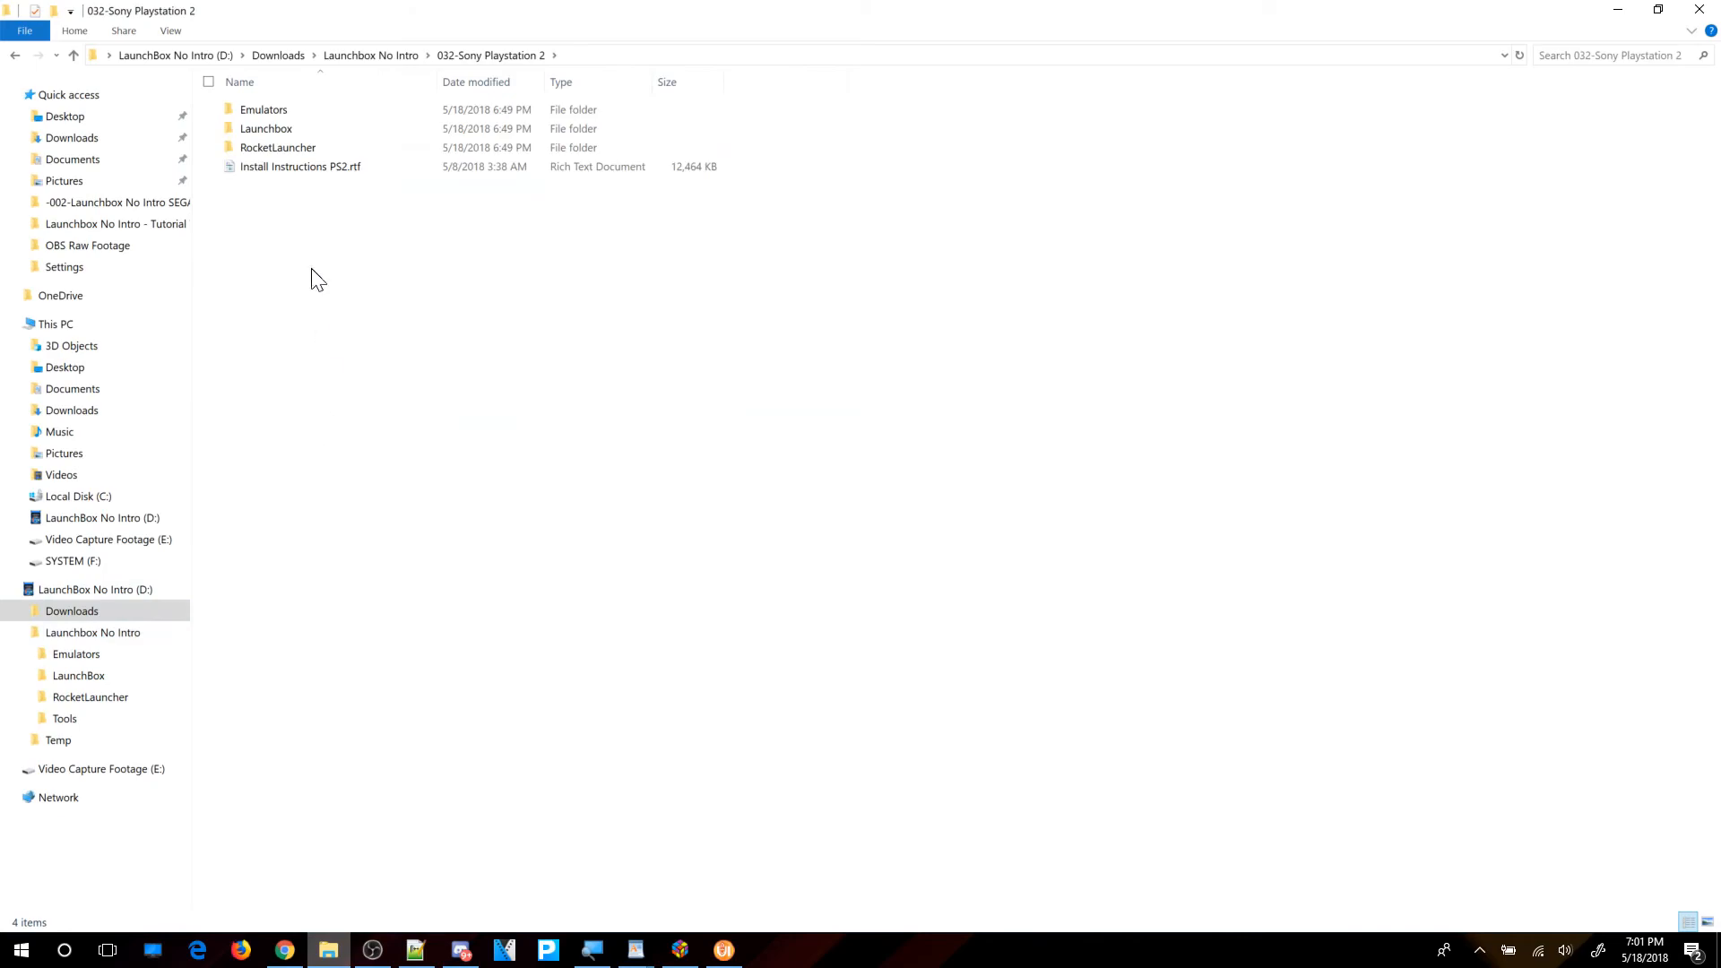
pyautogui.click(272, 149)
pyautogui.keyDown('shift'); pyautogui.click(265, 112); pyautogui.keyUp('shift')
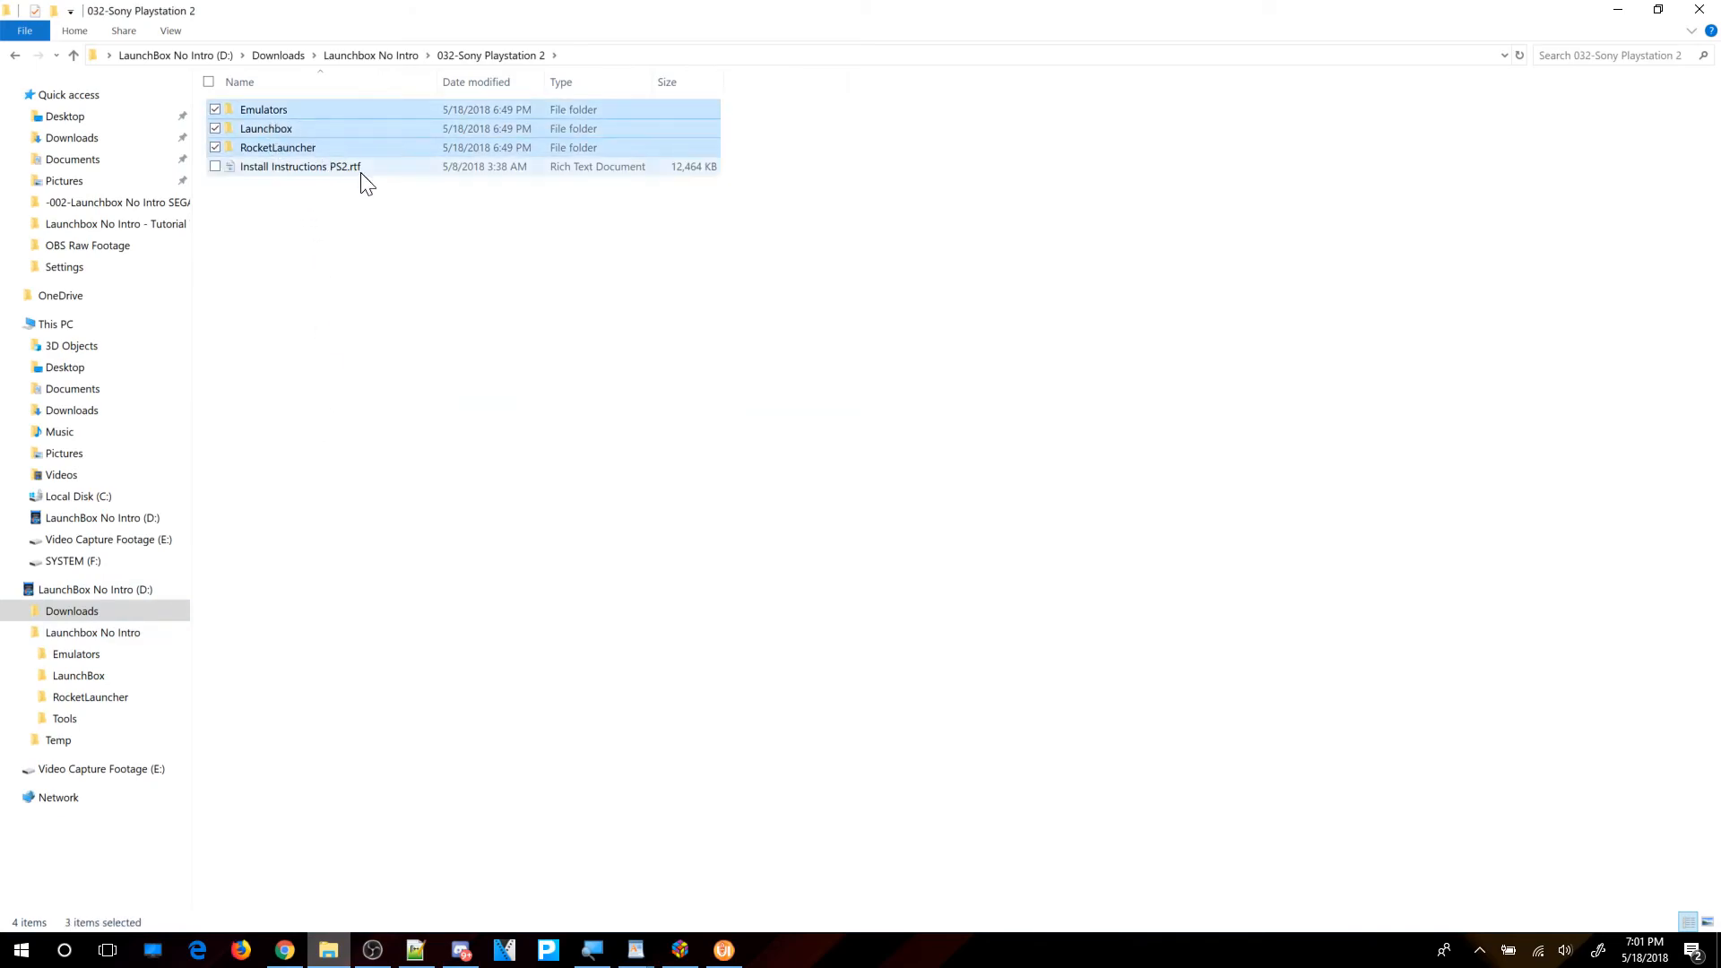
pyautogui.moveTo(297, 147); pyautogui.dragTo(119, 632)
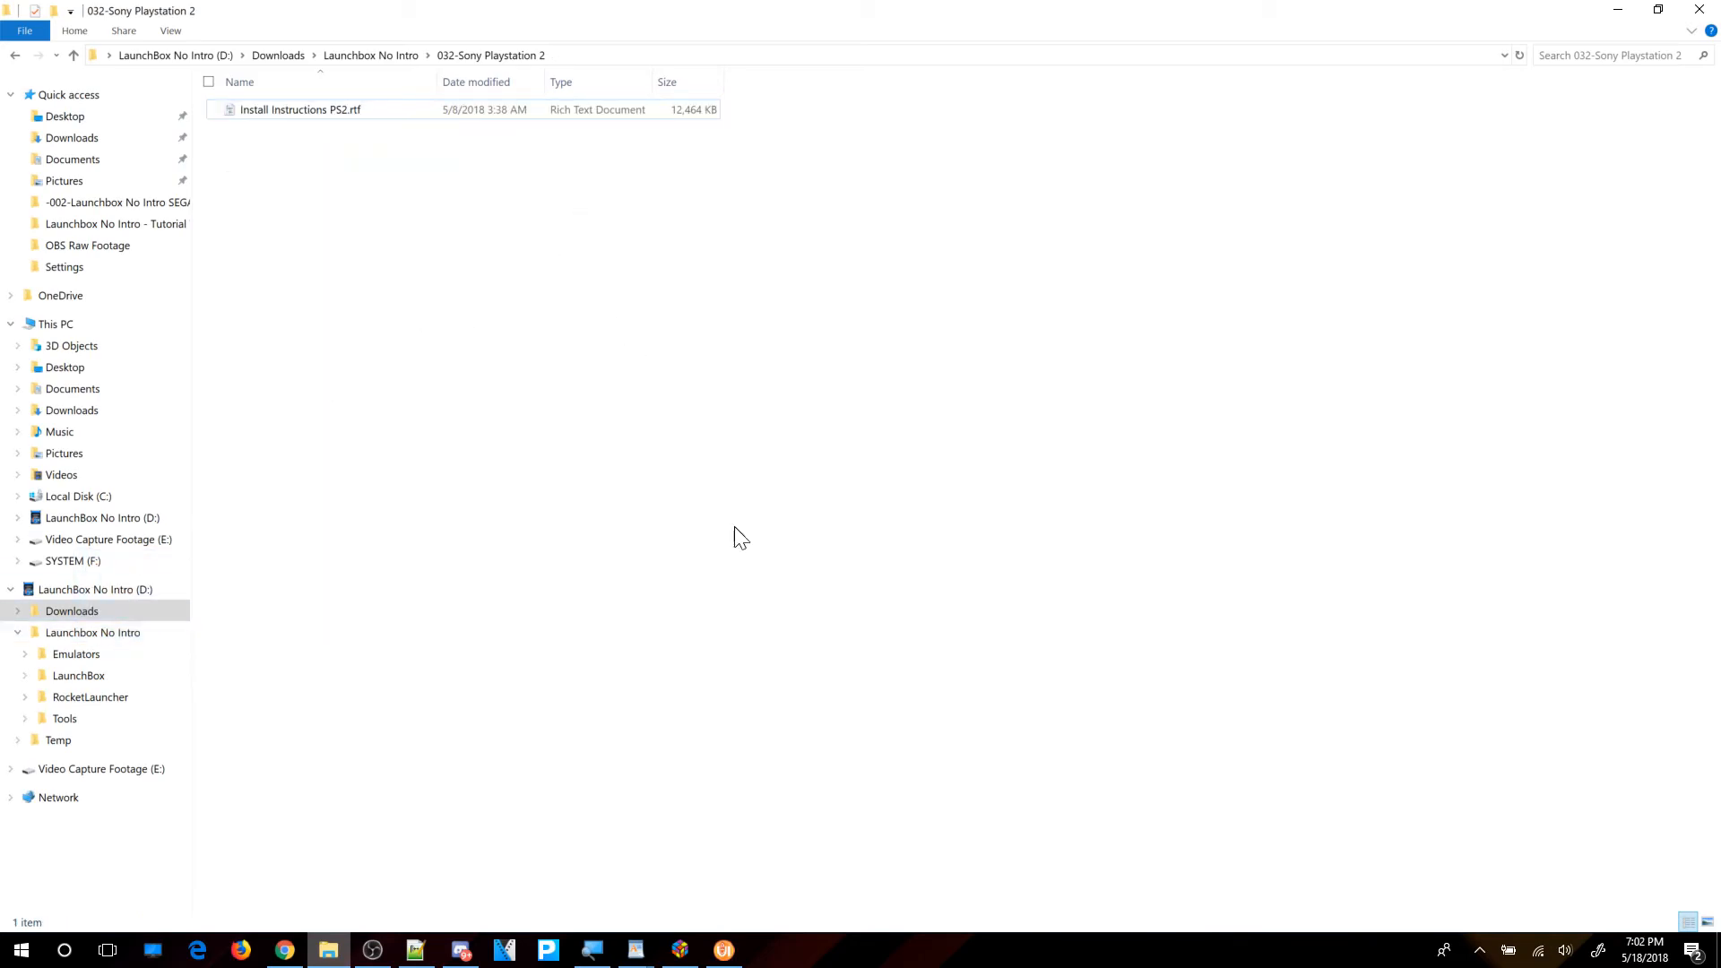
# Copy the PCSX2 settings block, from [PCSX2] through Pause_Load_State_Keys=, out of instruction 3 in Install Instructions PS2.rtf.
pyautogui.moveTo(638, 946)
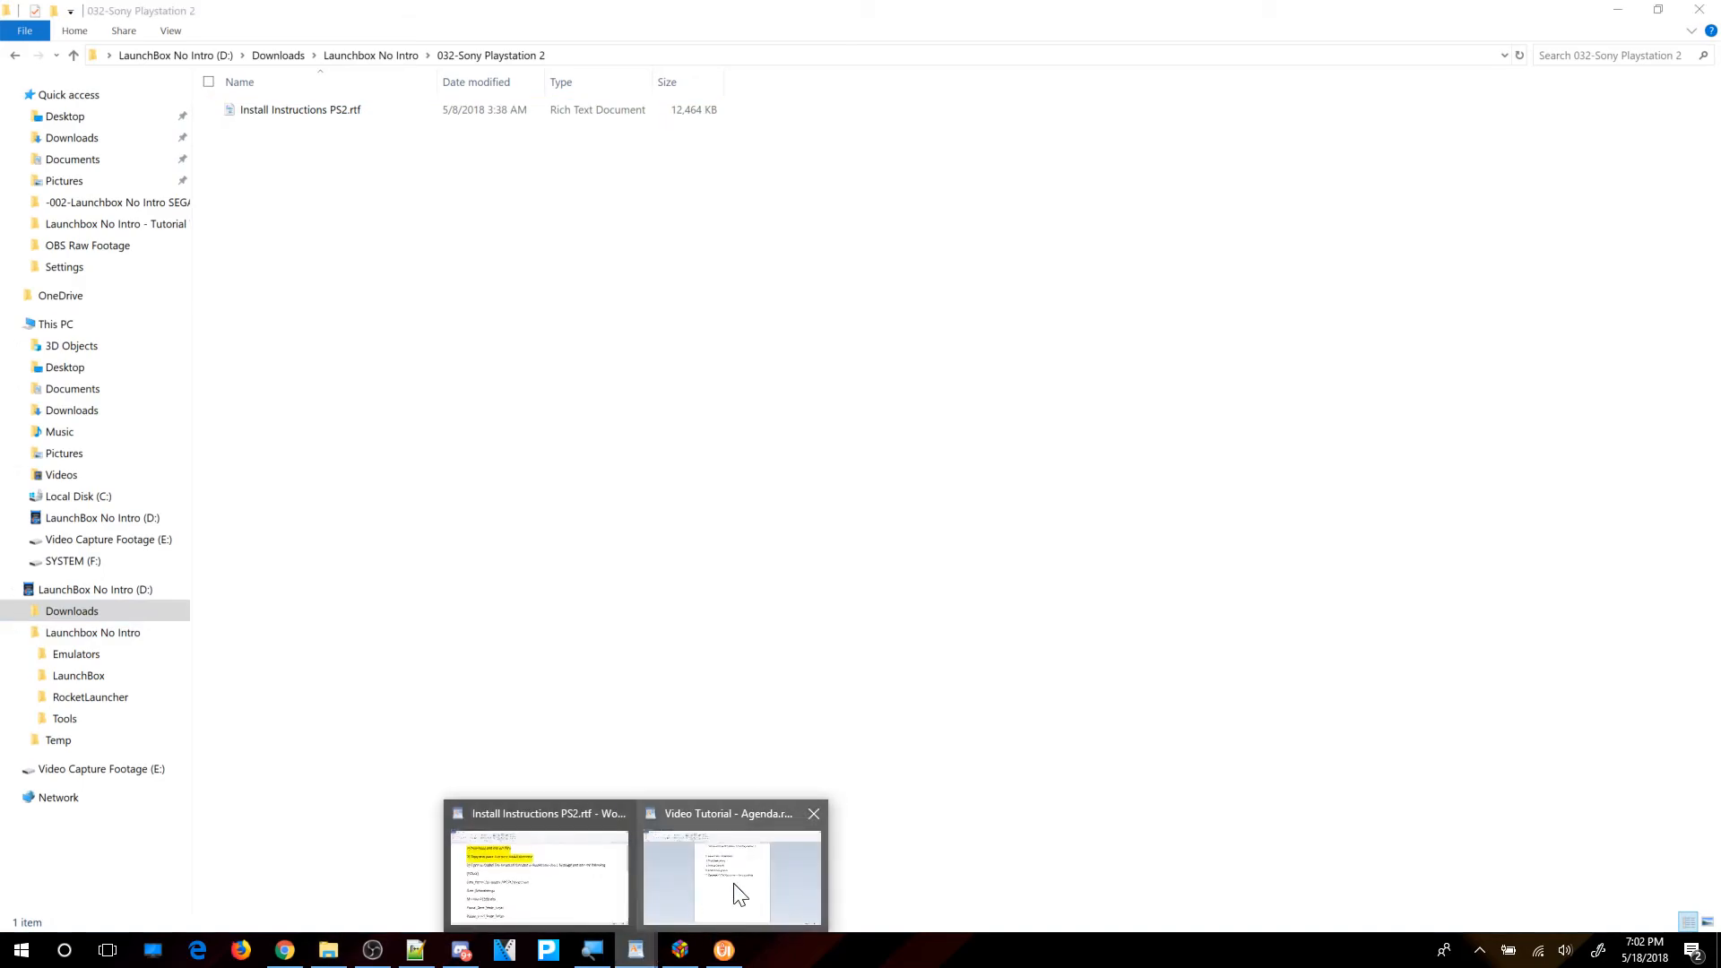
pyautogui.click(583, 895)
pyautogui.click(300, 355)
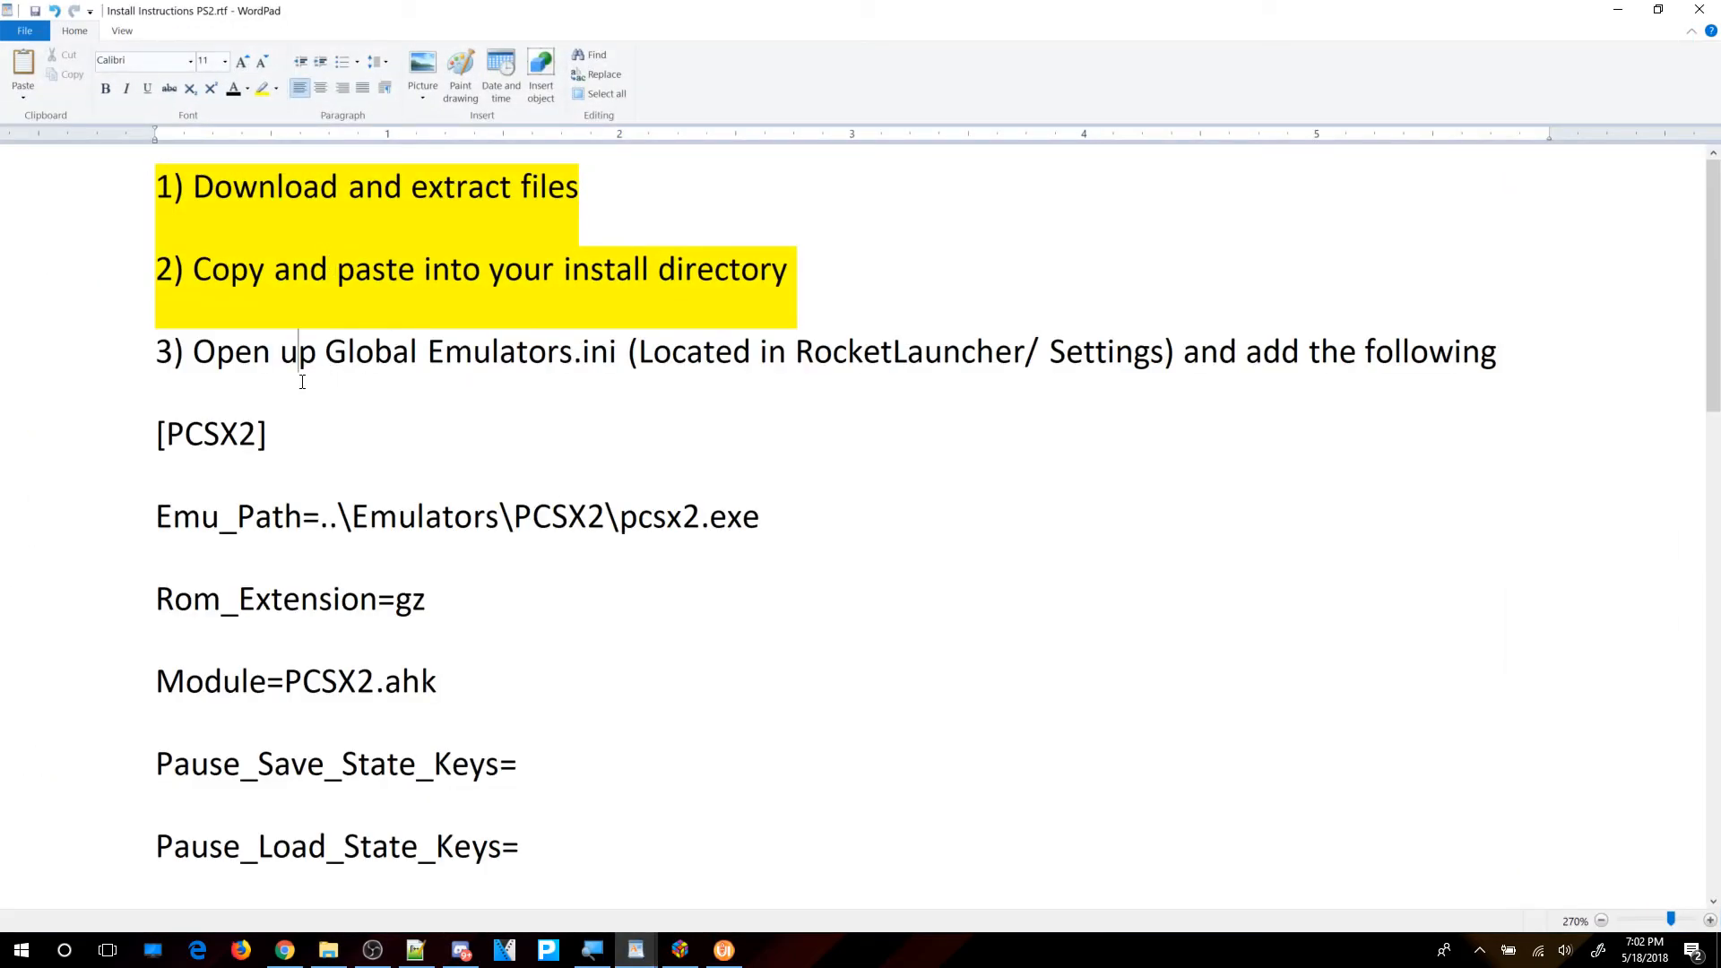
pyautogui.scroll(-4, 287, 358)
pyautogui.scroll(4, 278, 354)
pyautogui.scroll(-3, 247, 552)
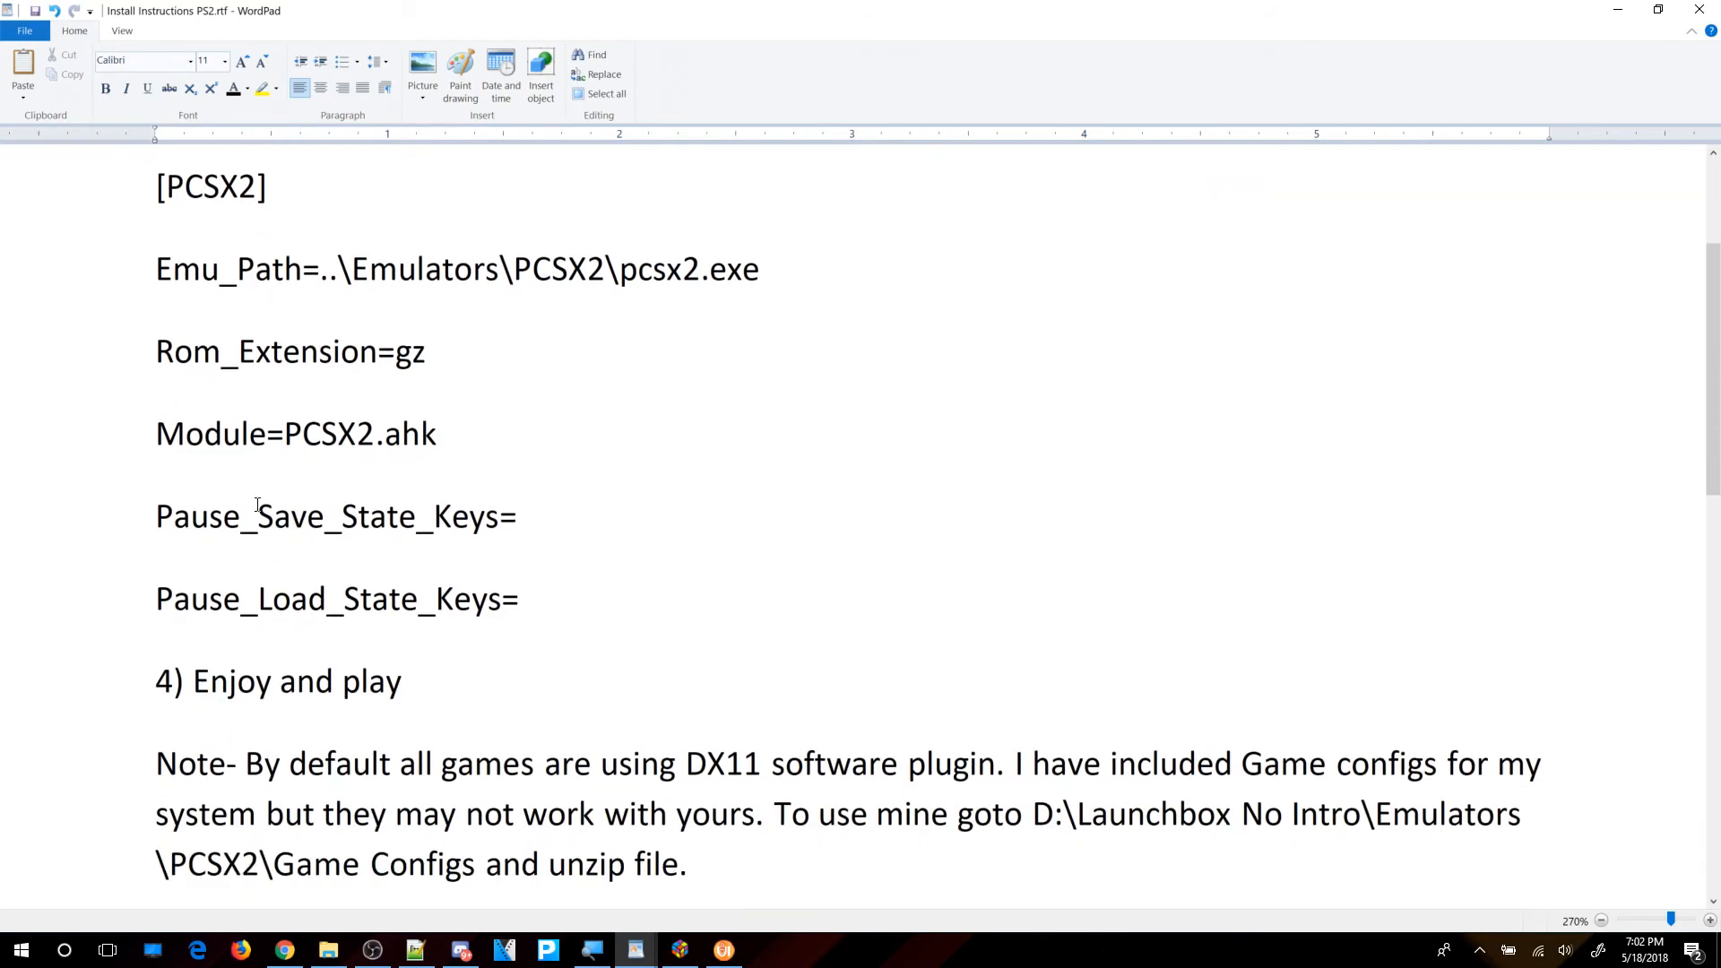
pyautogui.moveTo(538, 608); pyautogui.dragTo(169, 190)
pyautogui.moveTo(555, 628); pyautogui.dragTo(127, 231)
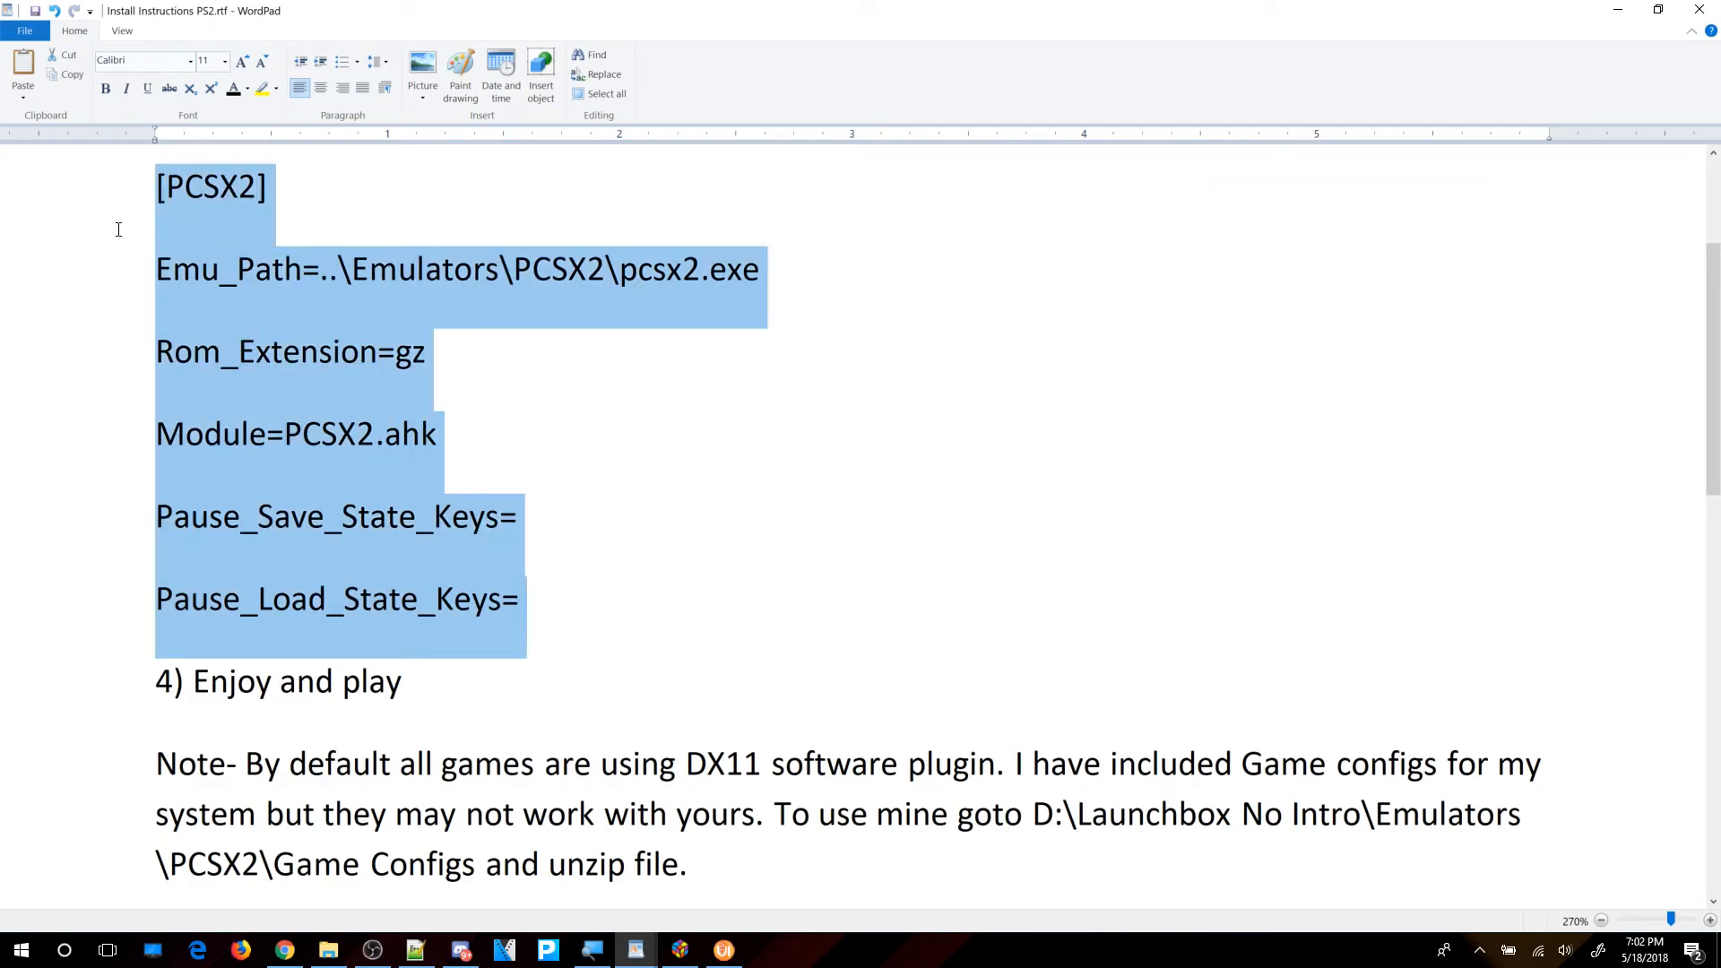
pyautogui.rightClick(266, 307)
pyautogui.click(208, 337)
pyautogui.click(1617, 9)
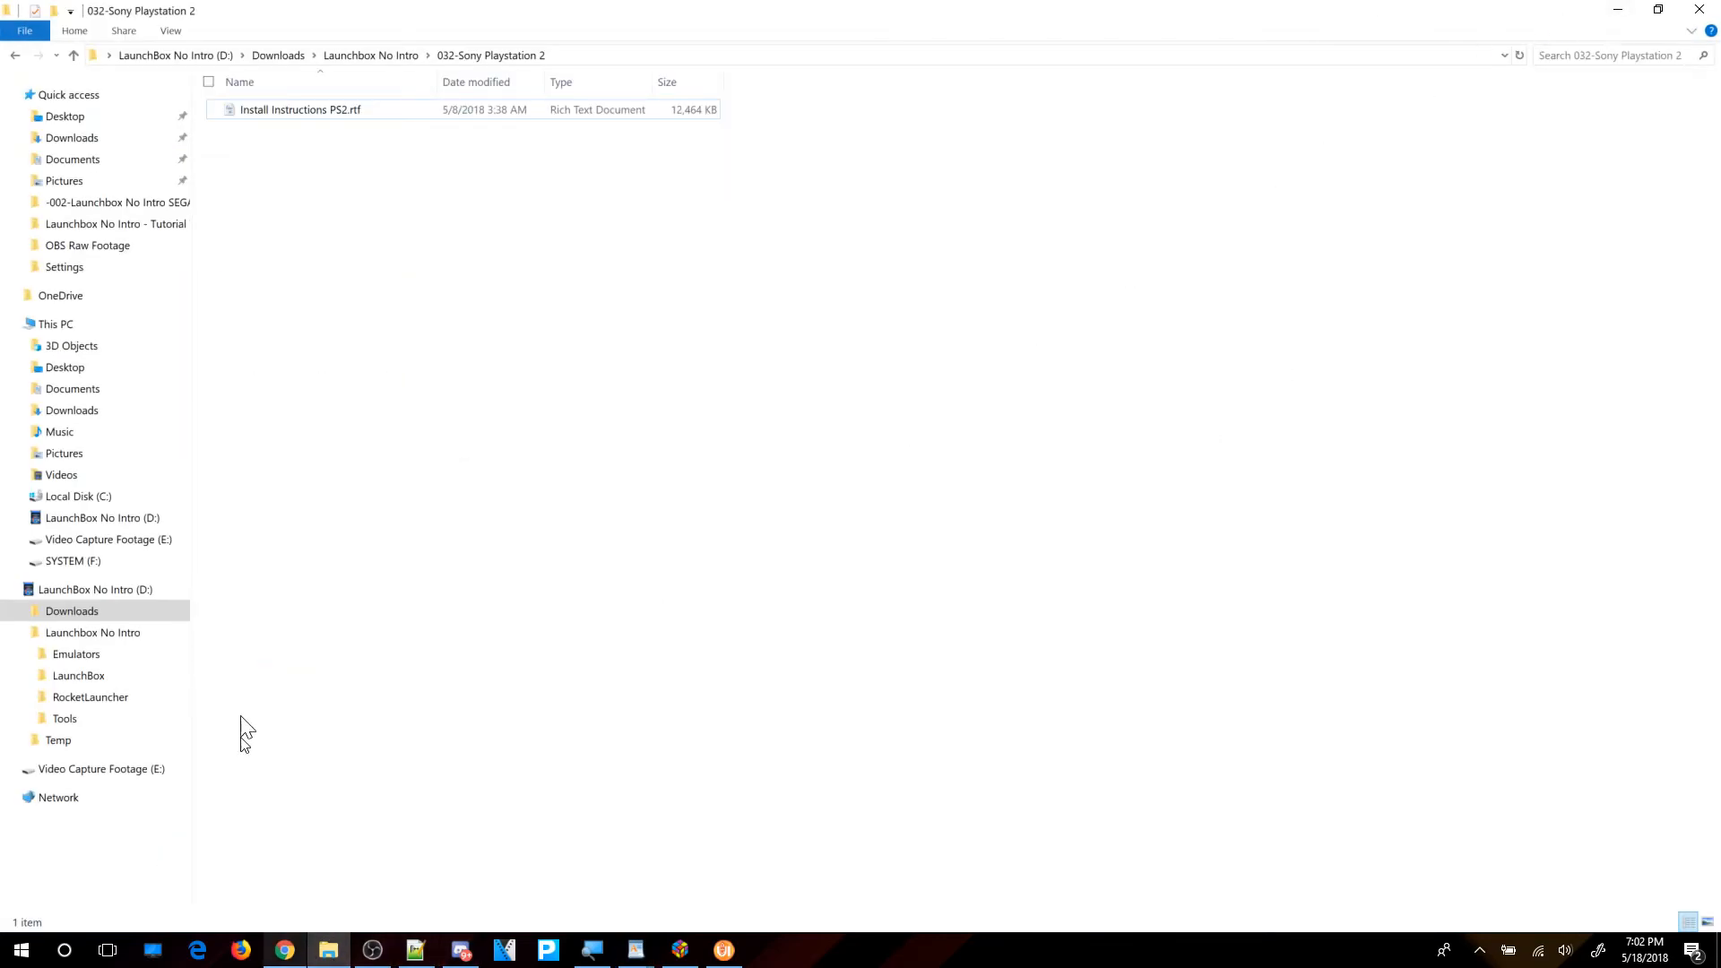
# Open Global Emulators.ini from the RocketLauncher\Settings folder of the Launchbox No Intro install.
pyautogui.click(121, 632)
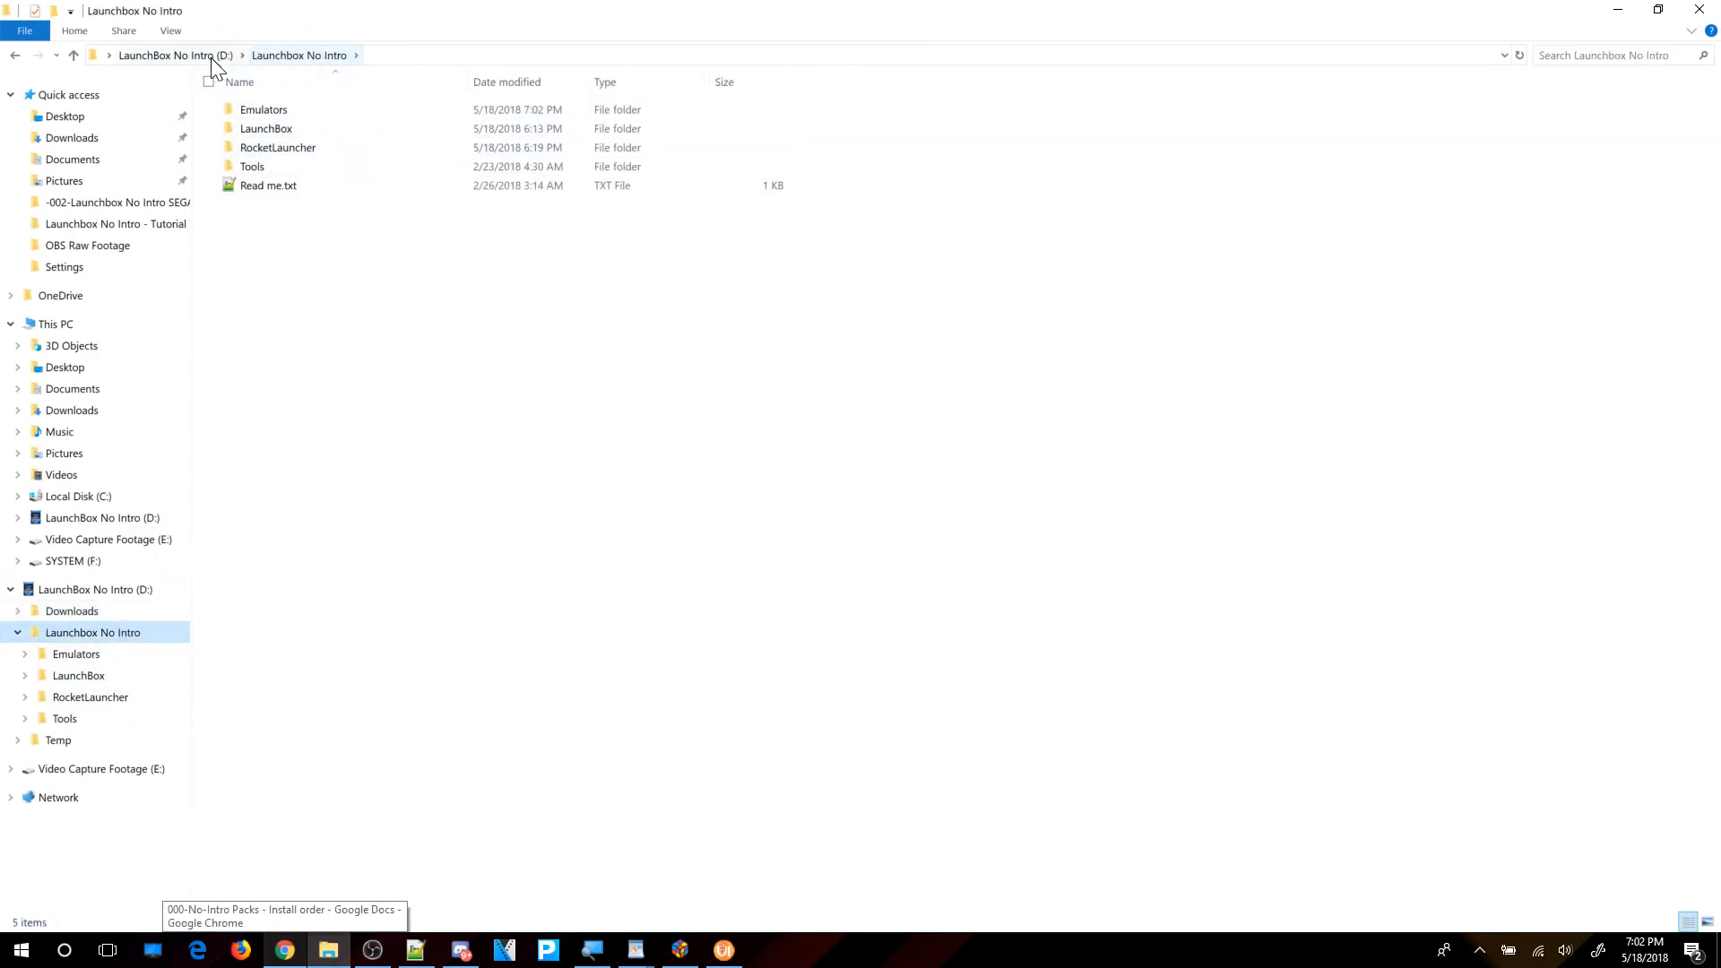
pyautogui.doubleClick(272, 154)
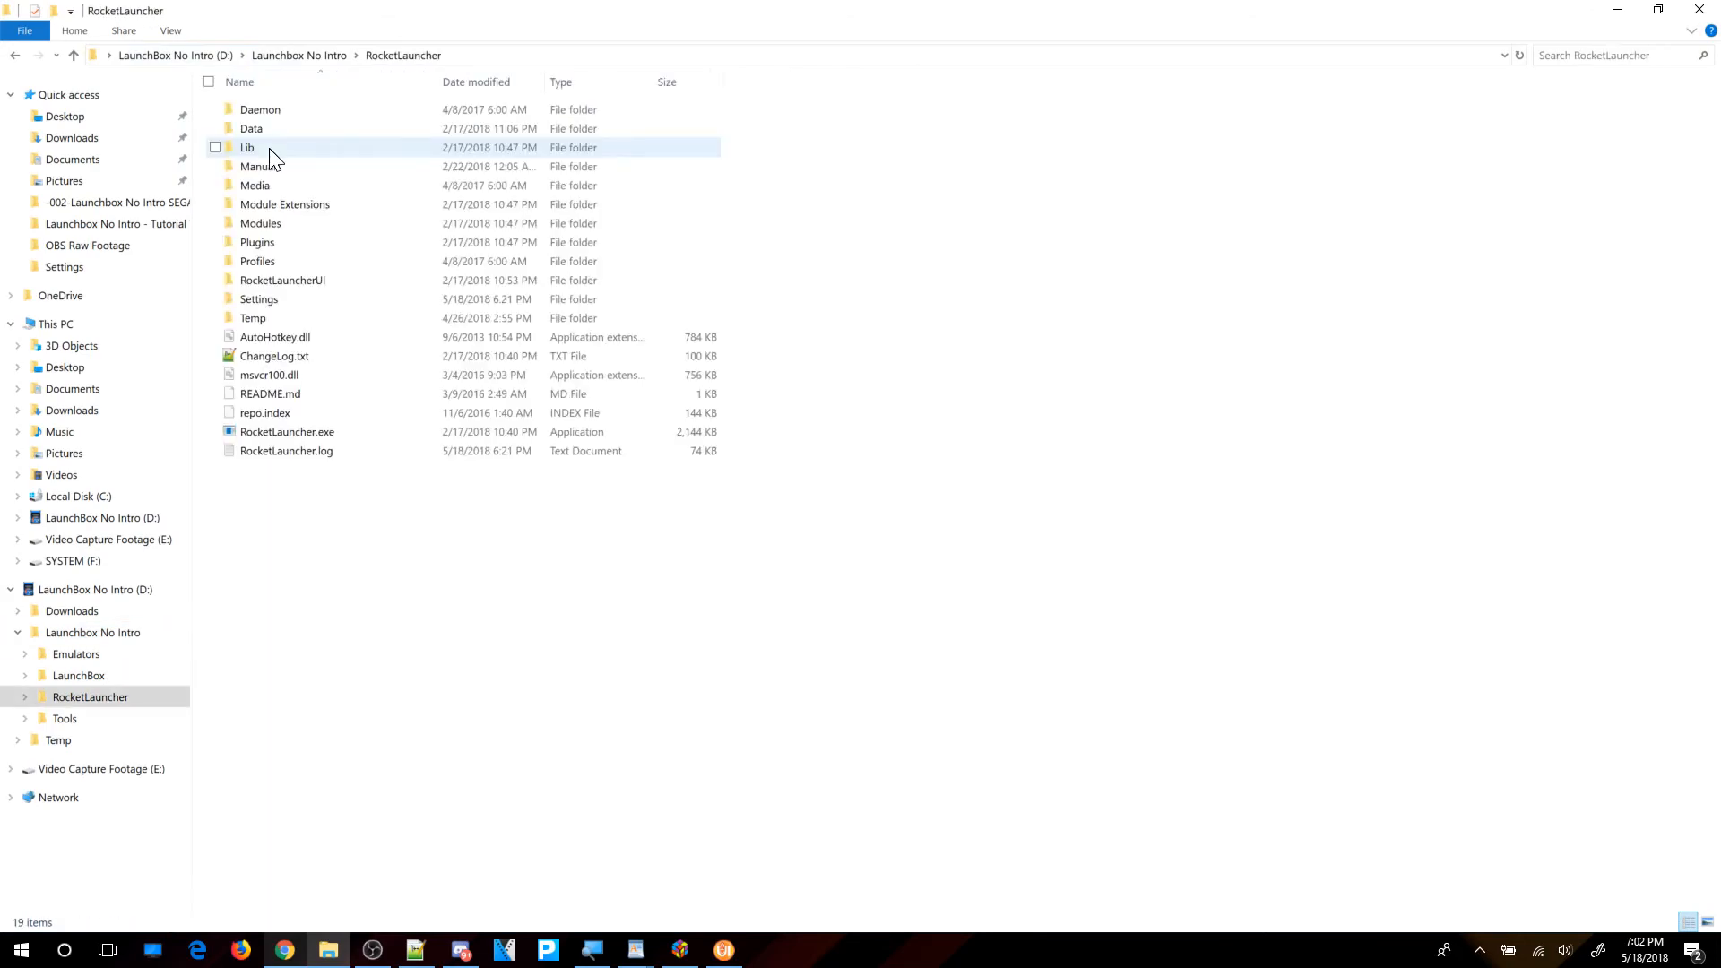
pyautogui.doubleClick(267, 299)
pyautogui.scroll(-4, 332, 479)
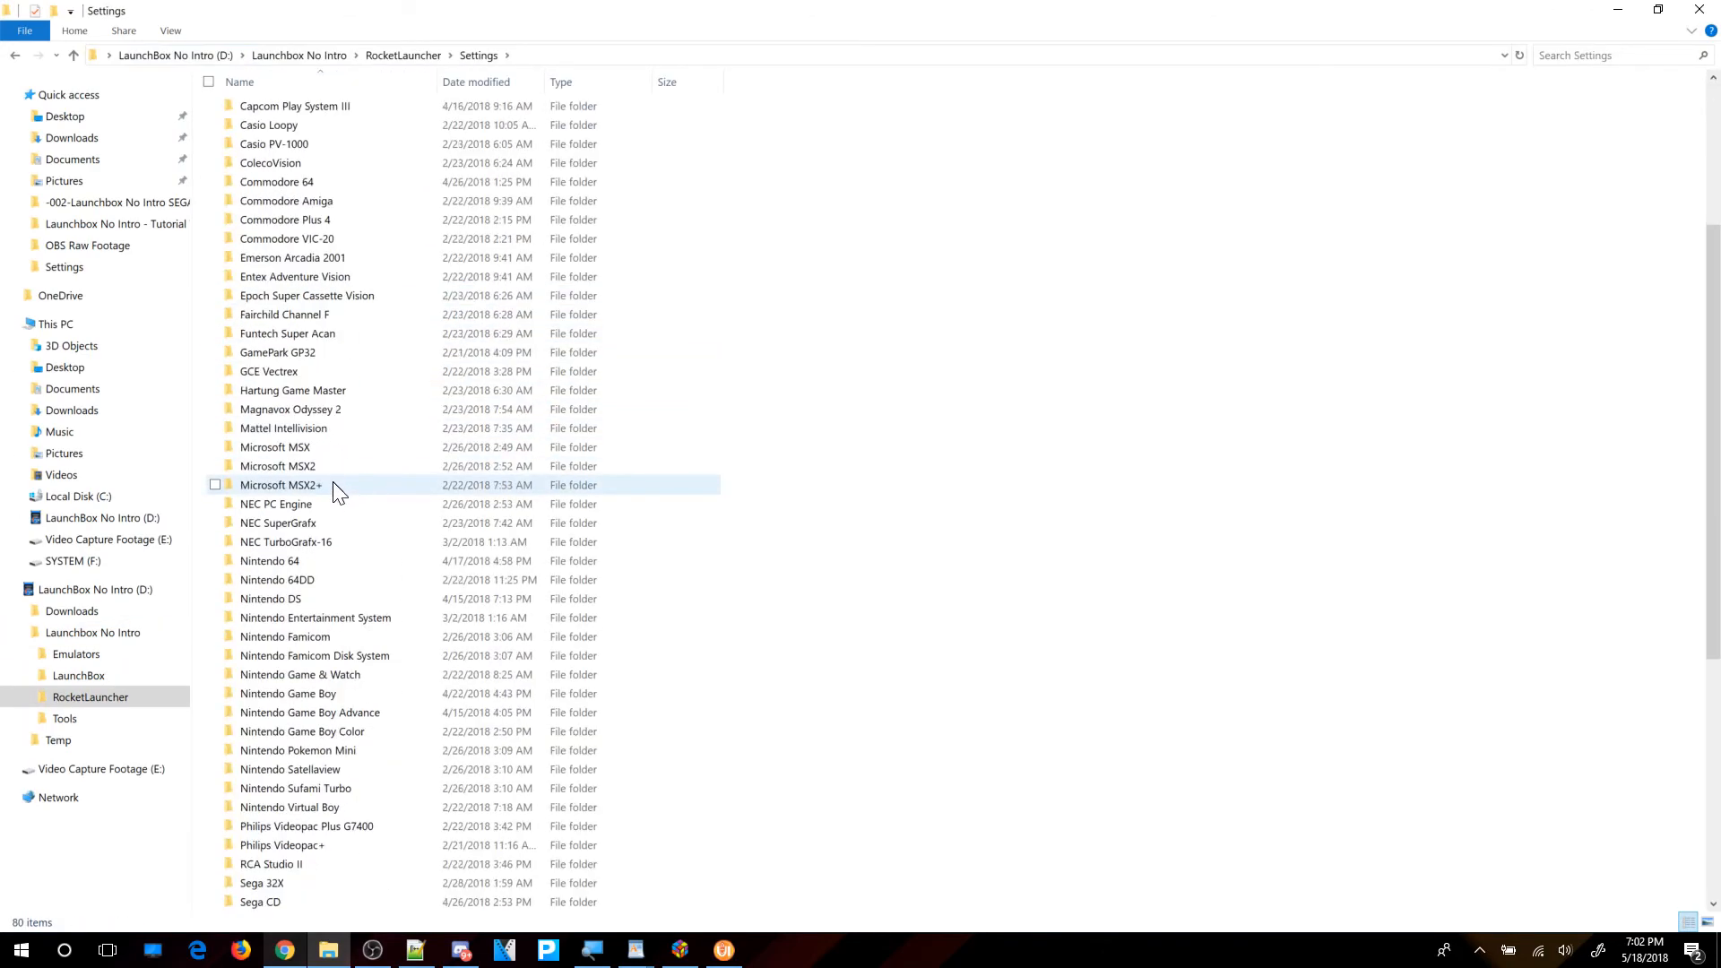
pyautogui.scroll(-8, 331, 484)
pyautogui.click(292, 806)
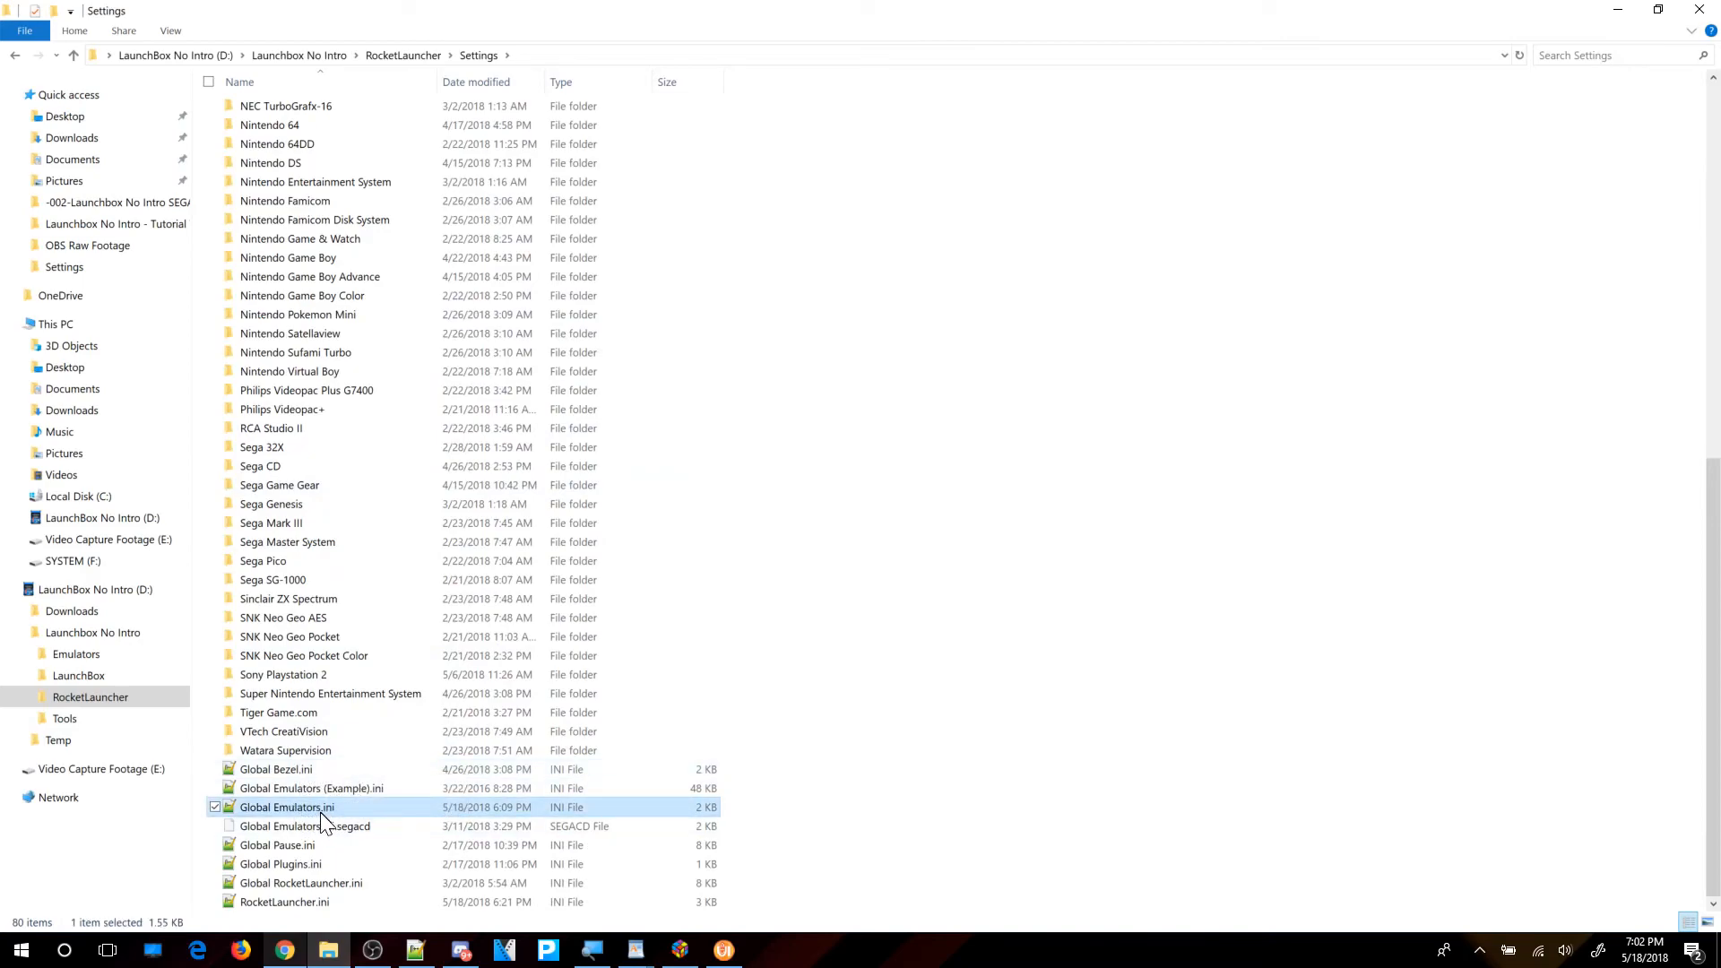
pyautogui.doubleClick(320, 810)
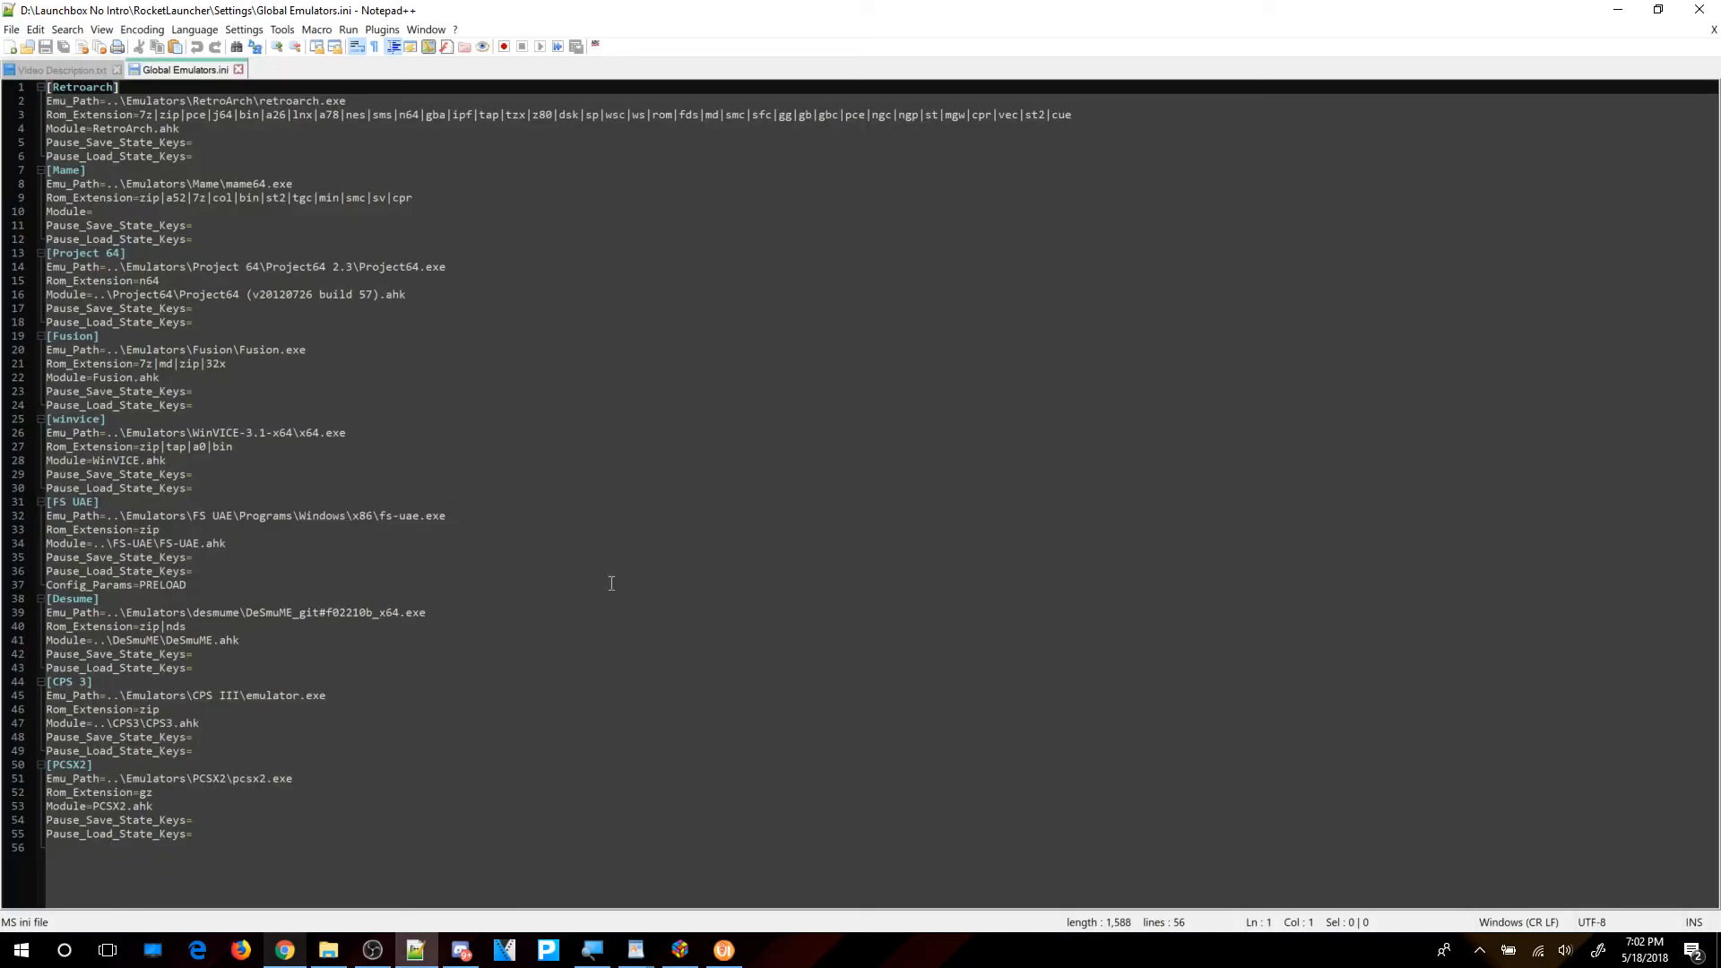
# Delete the existing [PCSX2] section at the end of Global Emulators.ini and put the same block back in its place.
pyautogui.moveTo(208, 844); pyautogui.dragTo(34, 769)
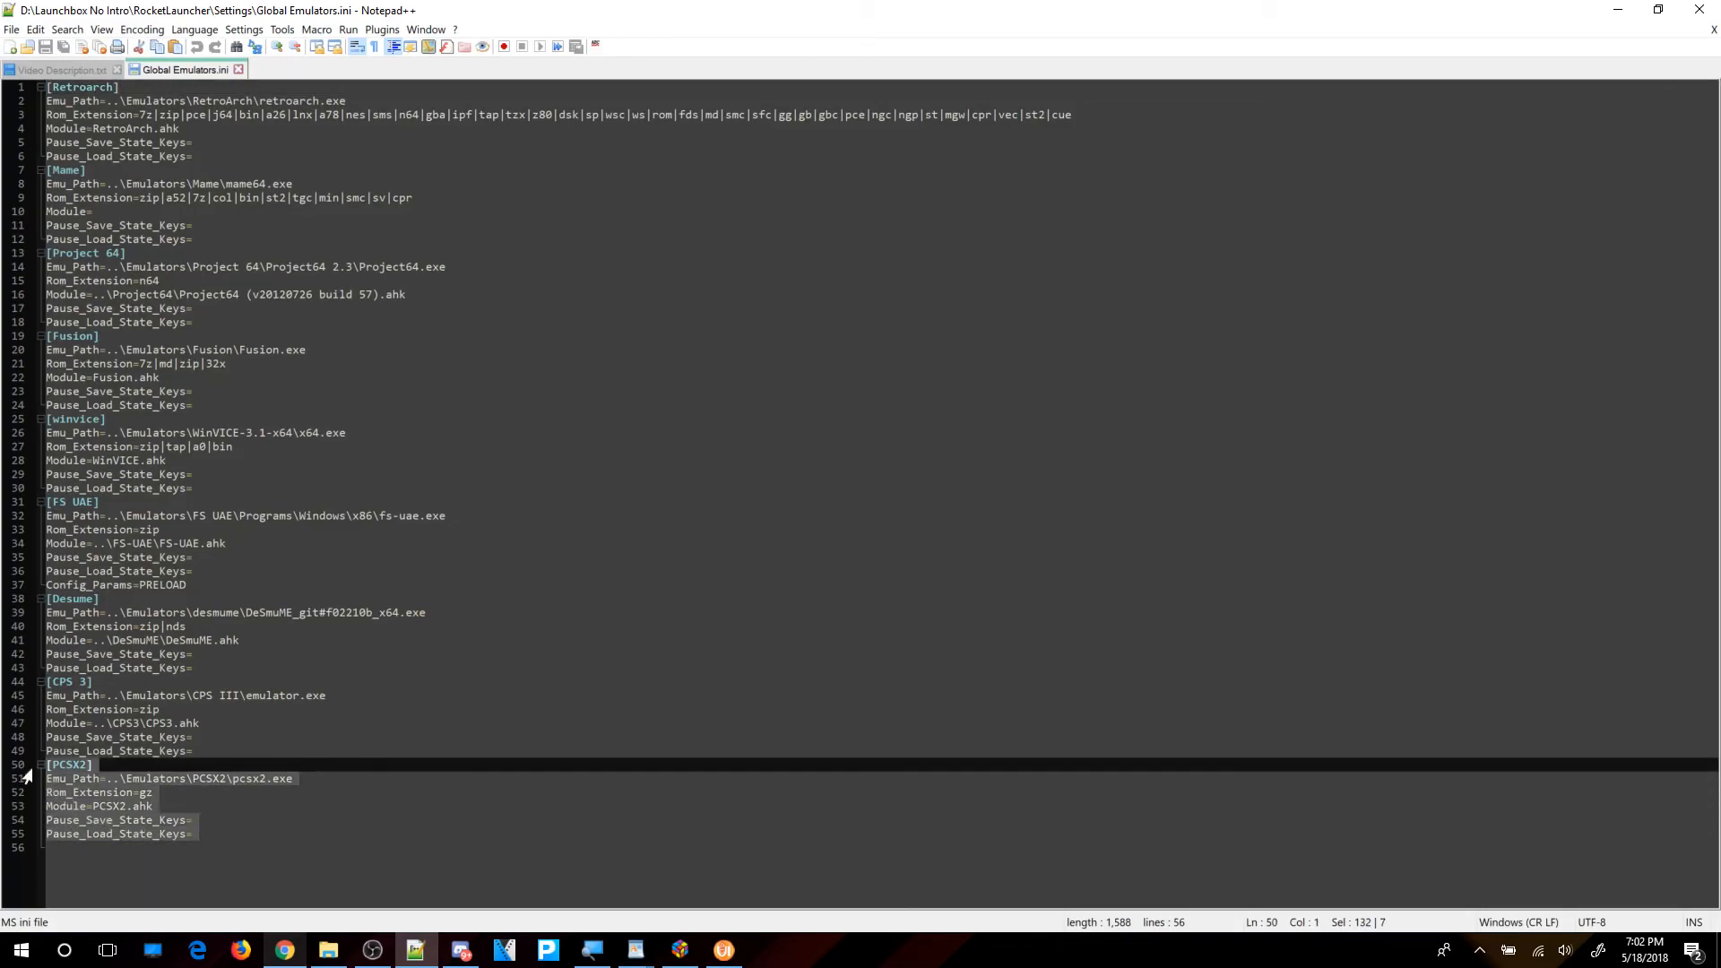
pyautogui.press('Delete')
pyautogui.hotkey('ctrl', 'z')
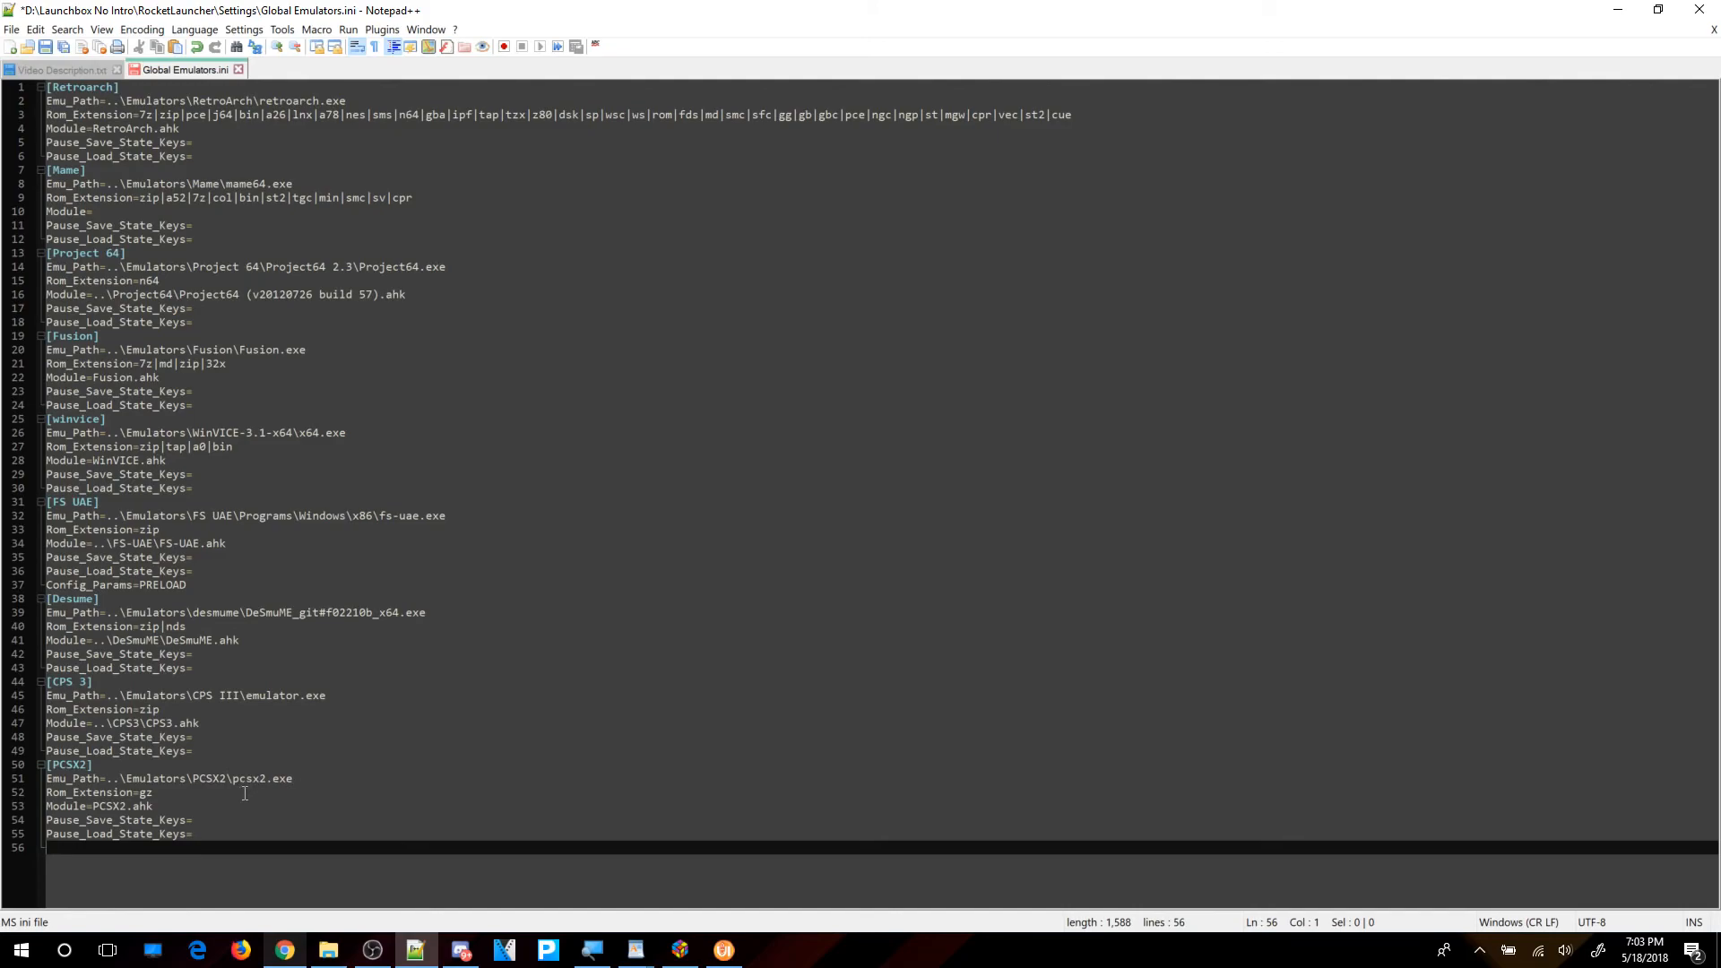
pyautogui.click(157, 795)
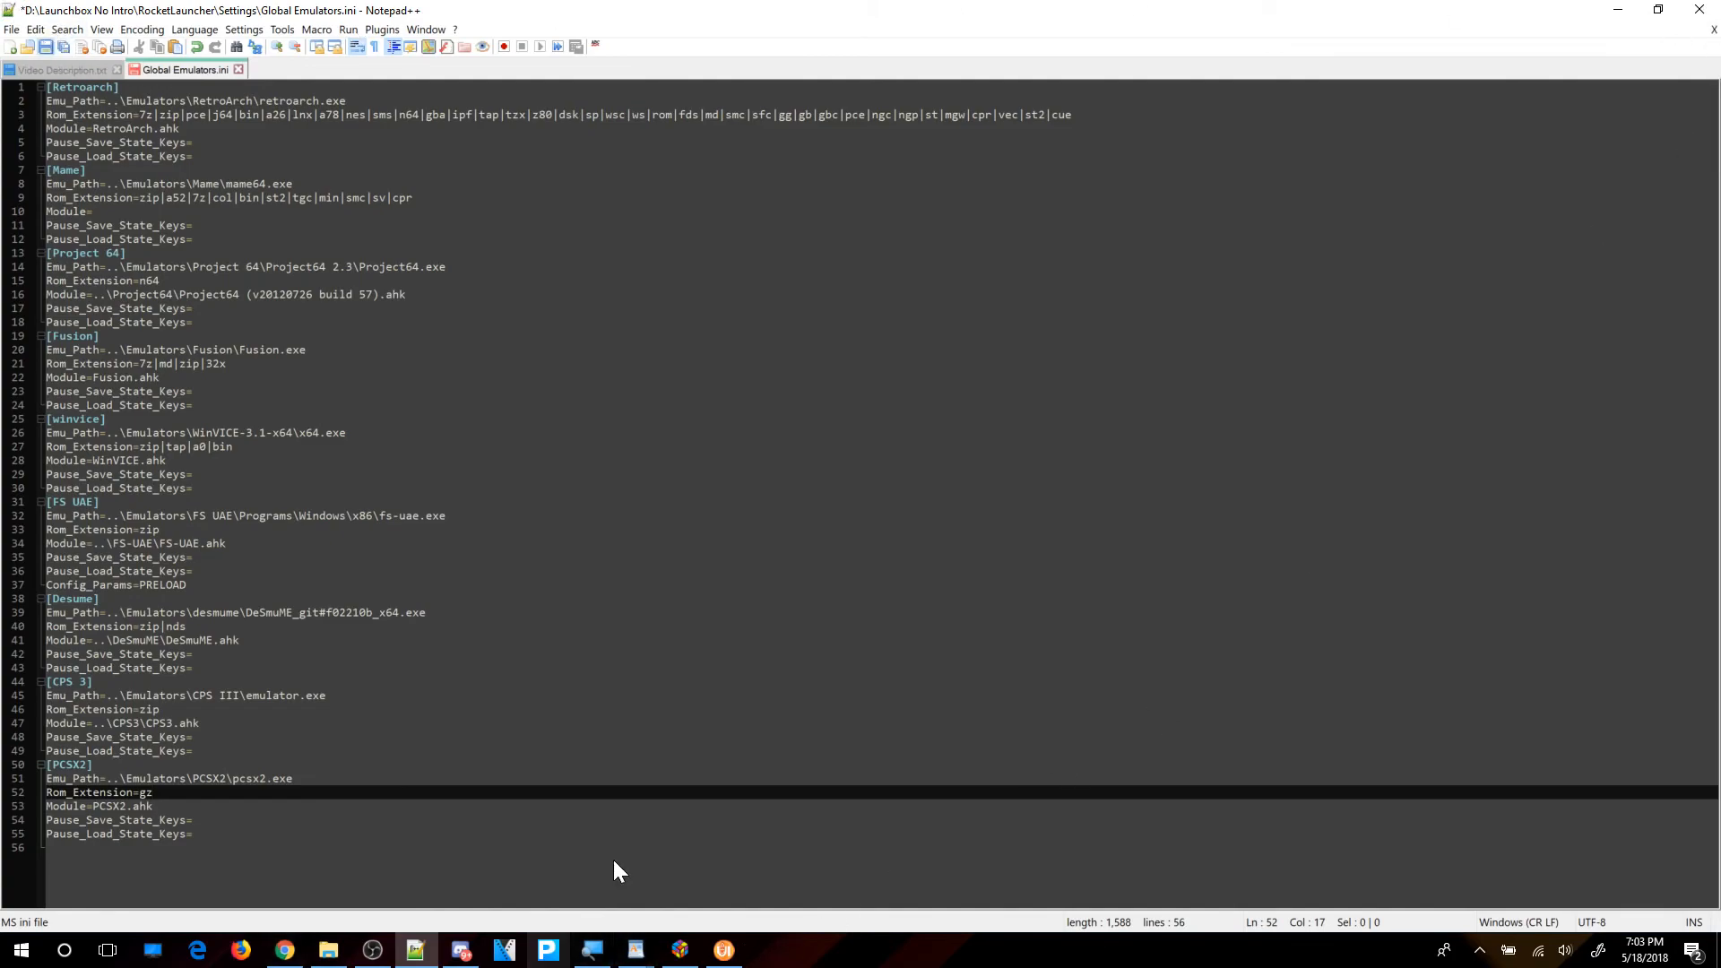
pyautogui.click(374, 957)
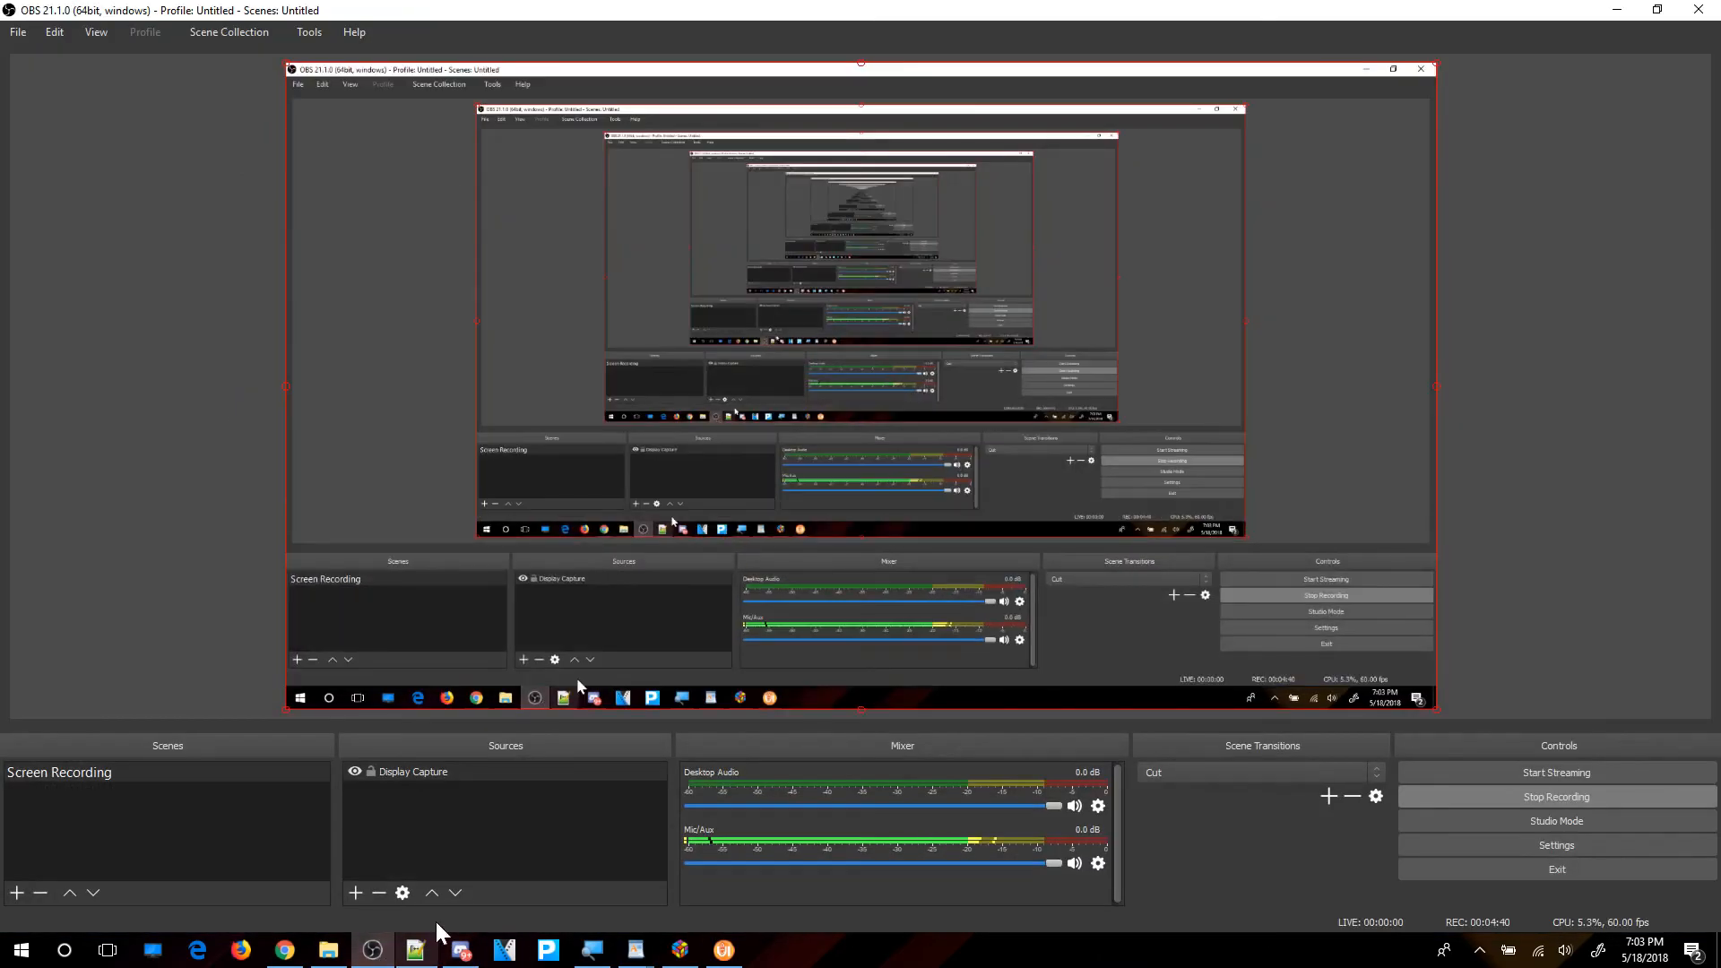
pyautogui.click(1581, 801)
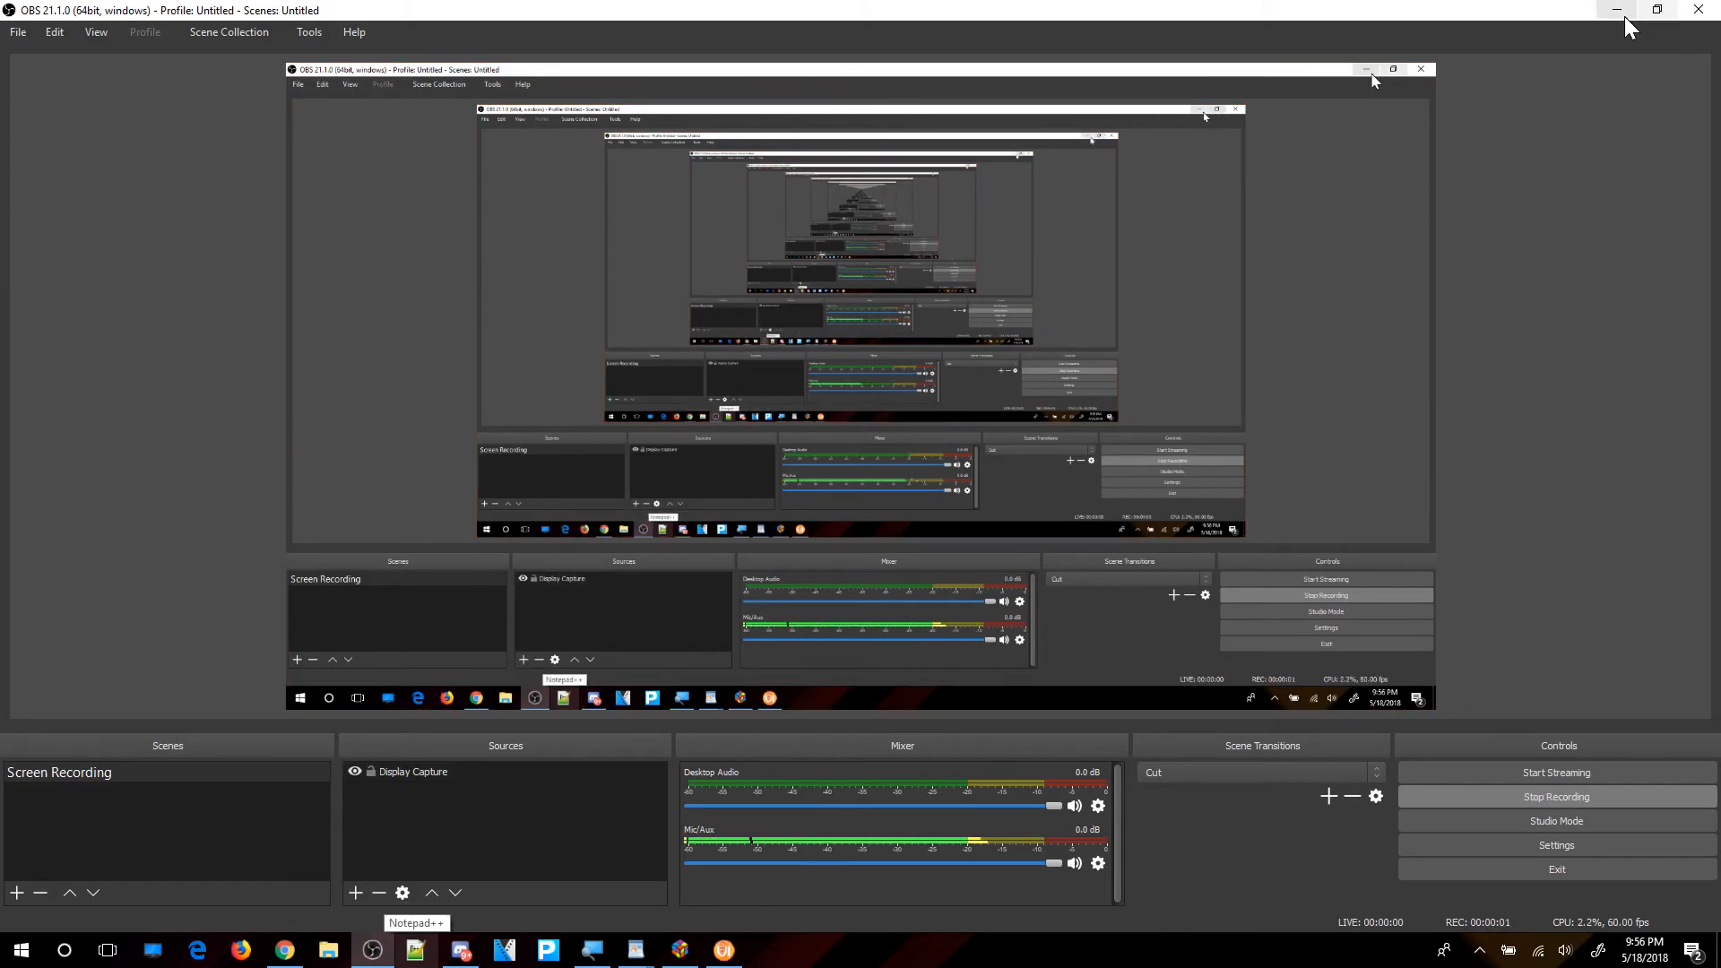
pyautogui.click(1618, 10)
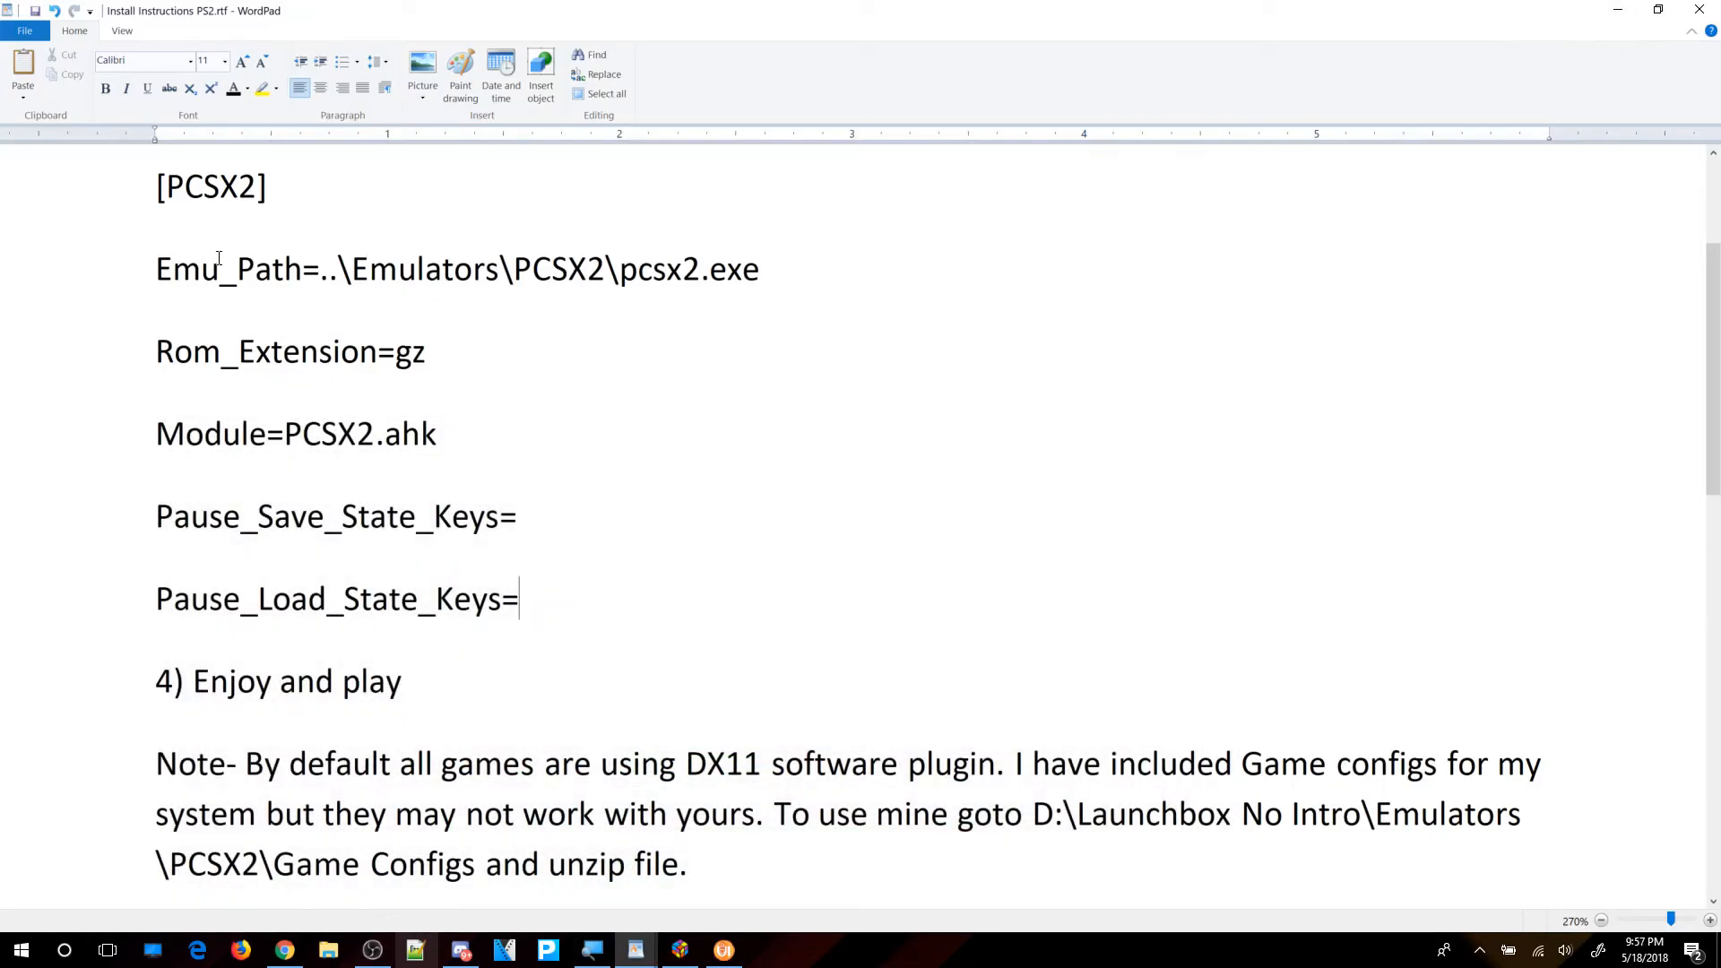
# Highlight instruction 3 in yellow in Install Instructions PS2.rtf, including its whole PCSX2 settings block.
pyautogui.moveTo(156, 192); pyautogui.dragTo(563, 607)
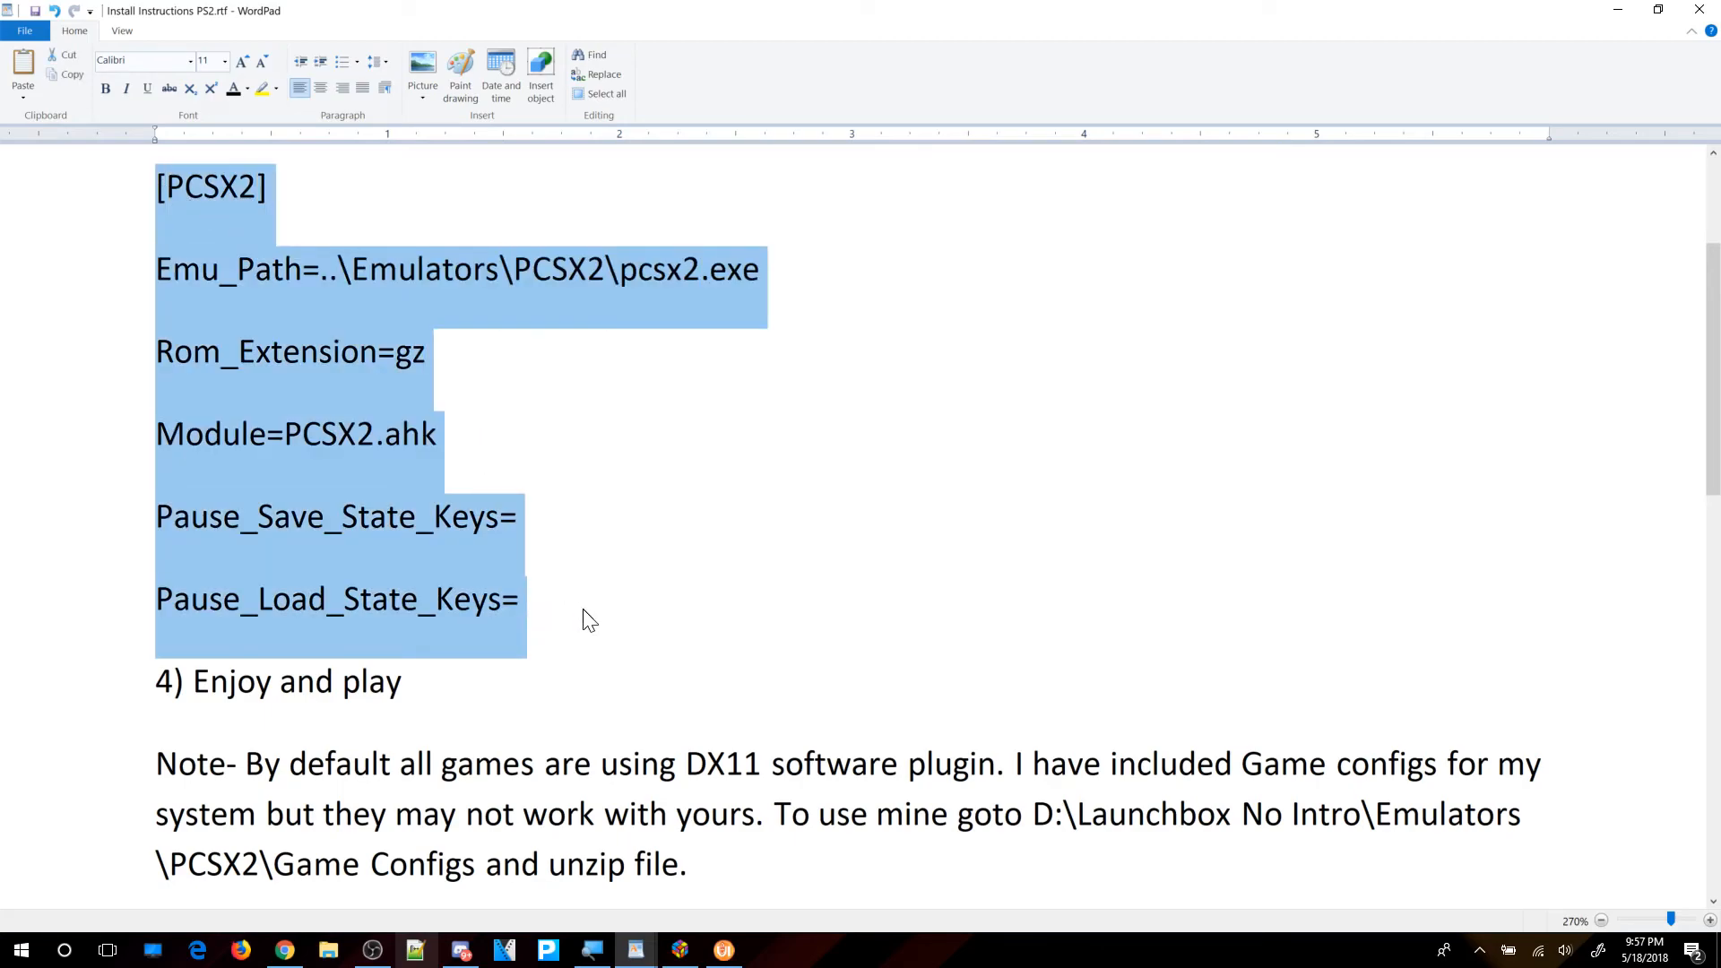
pyautogui.scroll(1, 582, 618)
pyautogui.scroll(-2, 591, 587)
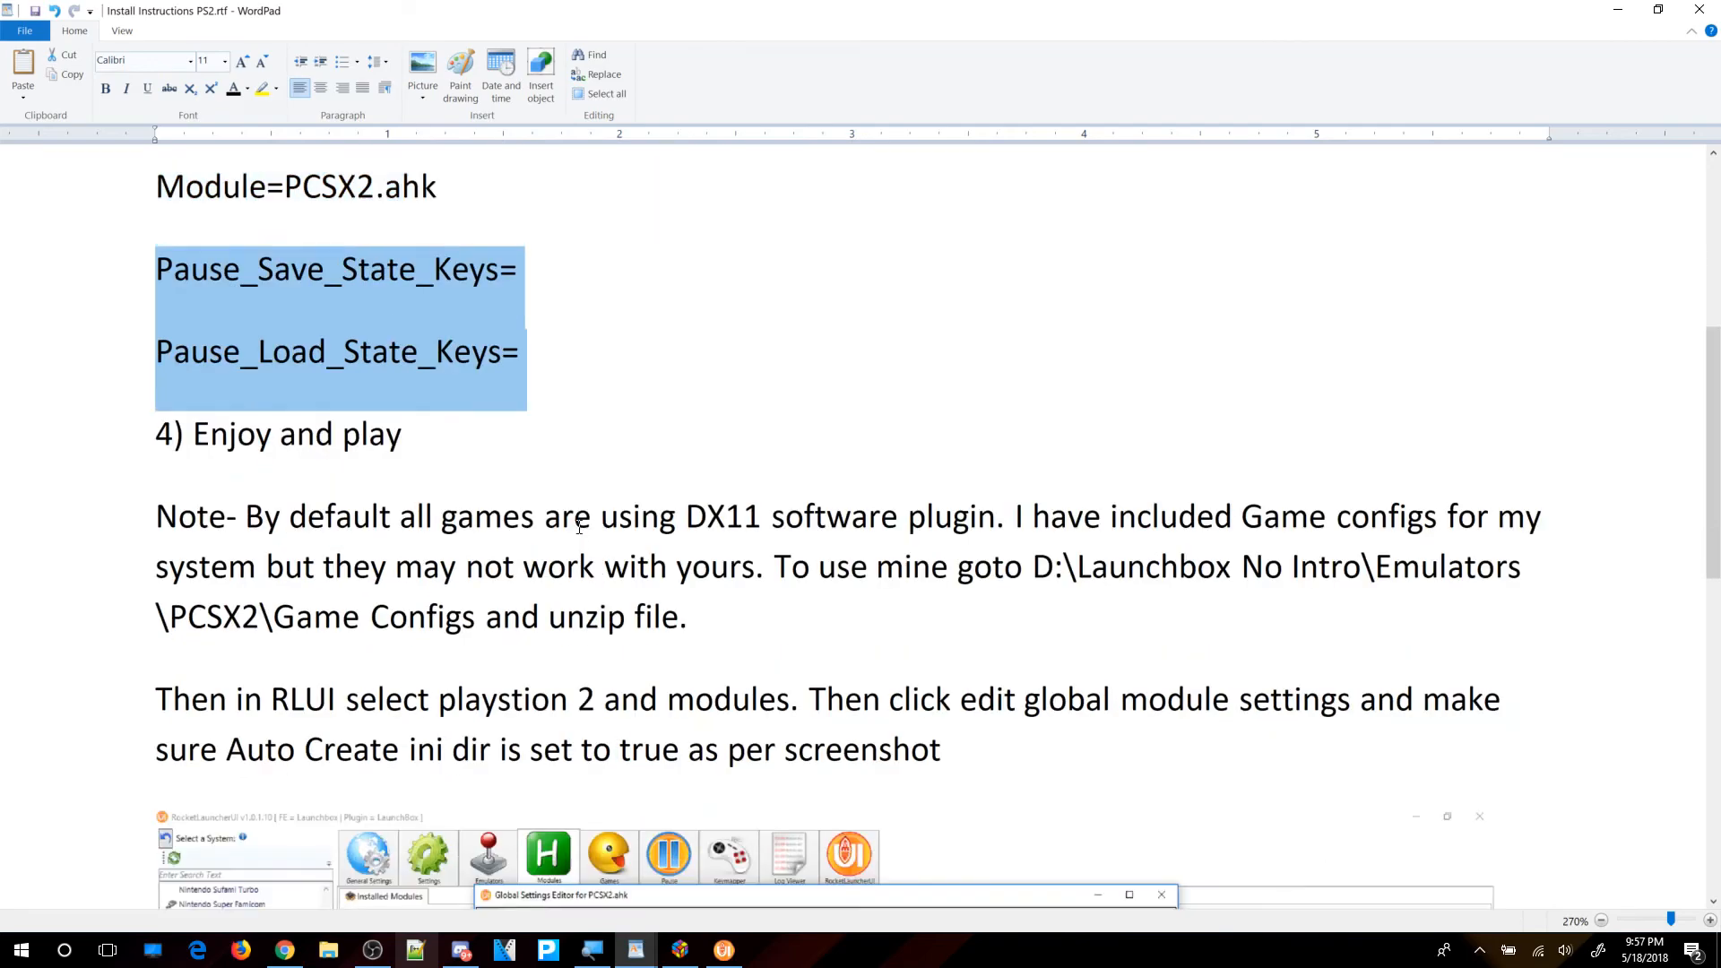
pyautogui.click(583, 529)
pyautogui.scroll(2, 584, 529)
pyautogui.moveTo(563, 841); pyautogui.dragTo(145, 354)
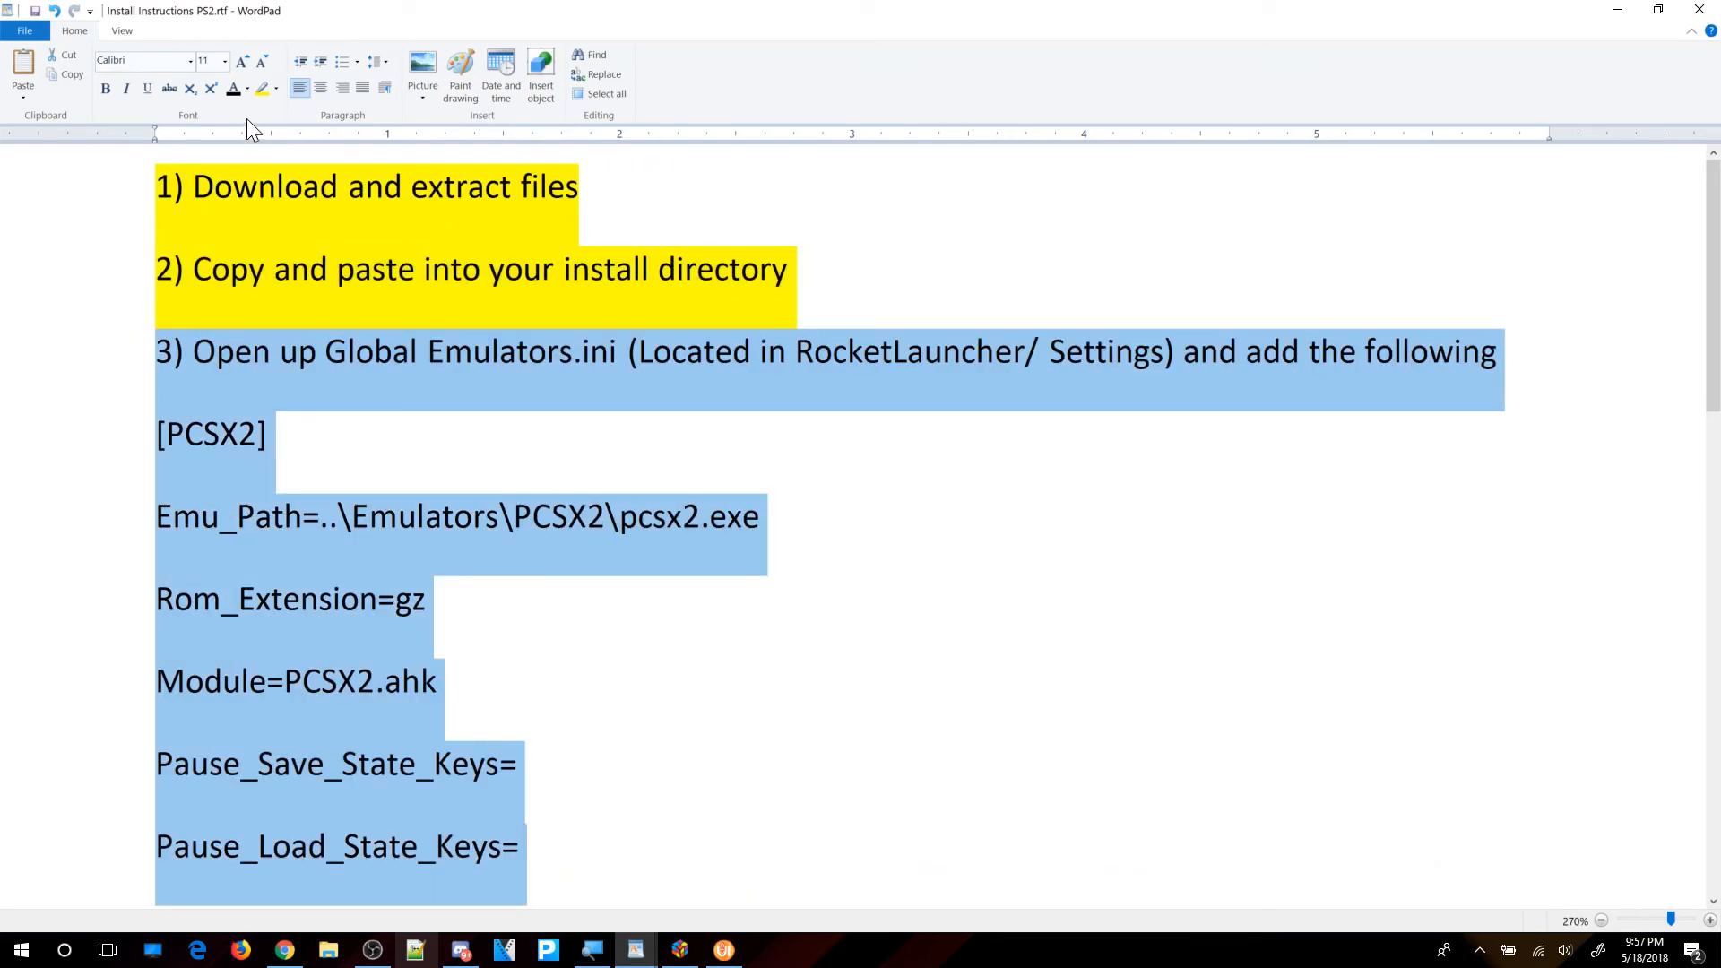
pyautogui.click(257, 87)
pyautogui.click(824, 529)
# Examine instruction 4 and the note on using the included game configs, including the PCSX2 Game Configs path and the unzip instruction.
pyautogui.scroll(-2, 829, 526)
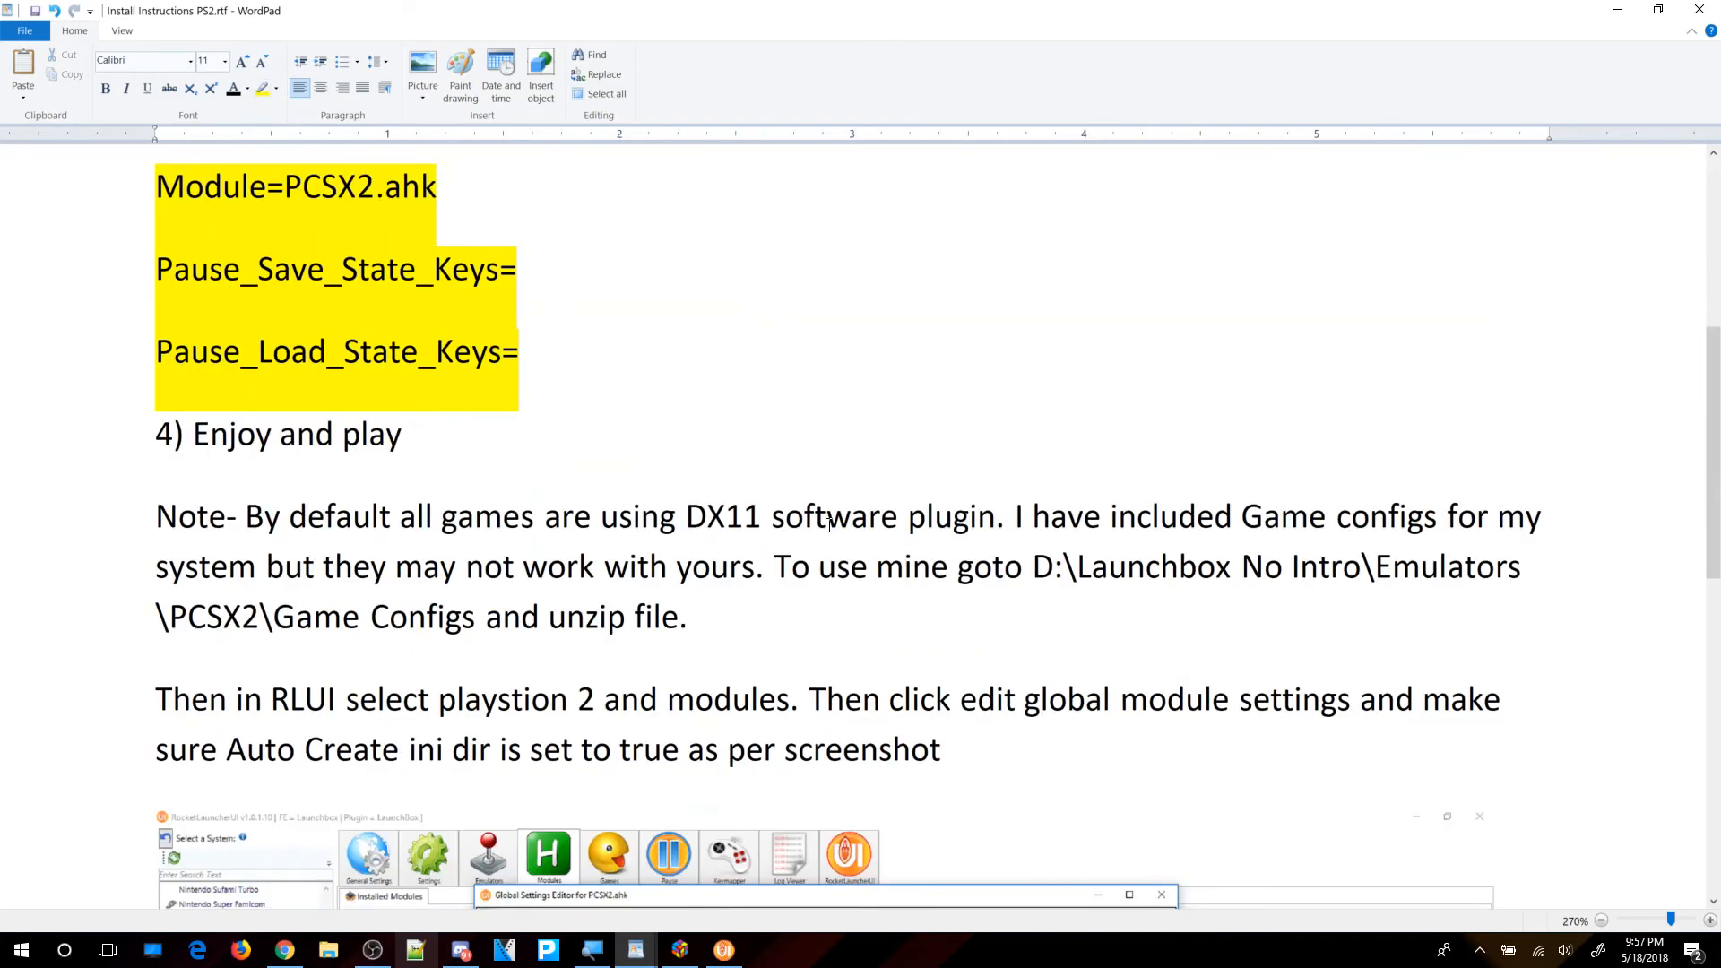
pyautogui.moveTo(405, 439); pyautogui.dragTo(159, 439)
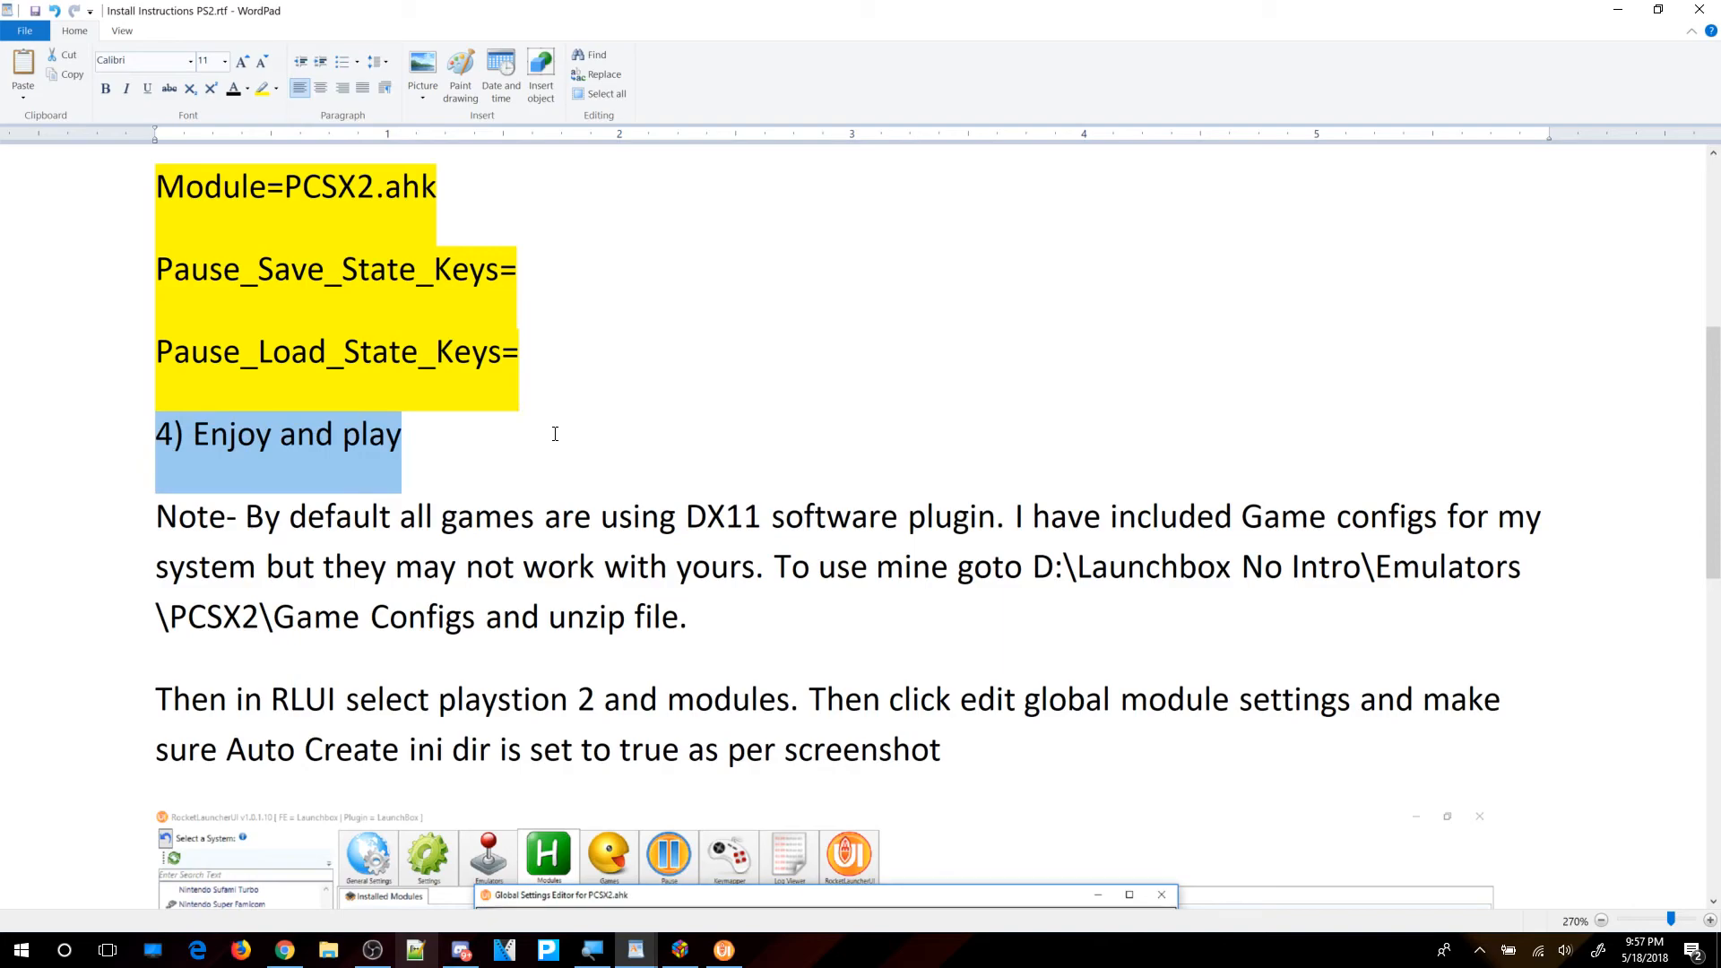
pyautogui.click(335, 542)
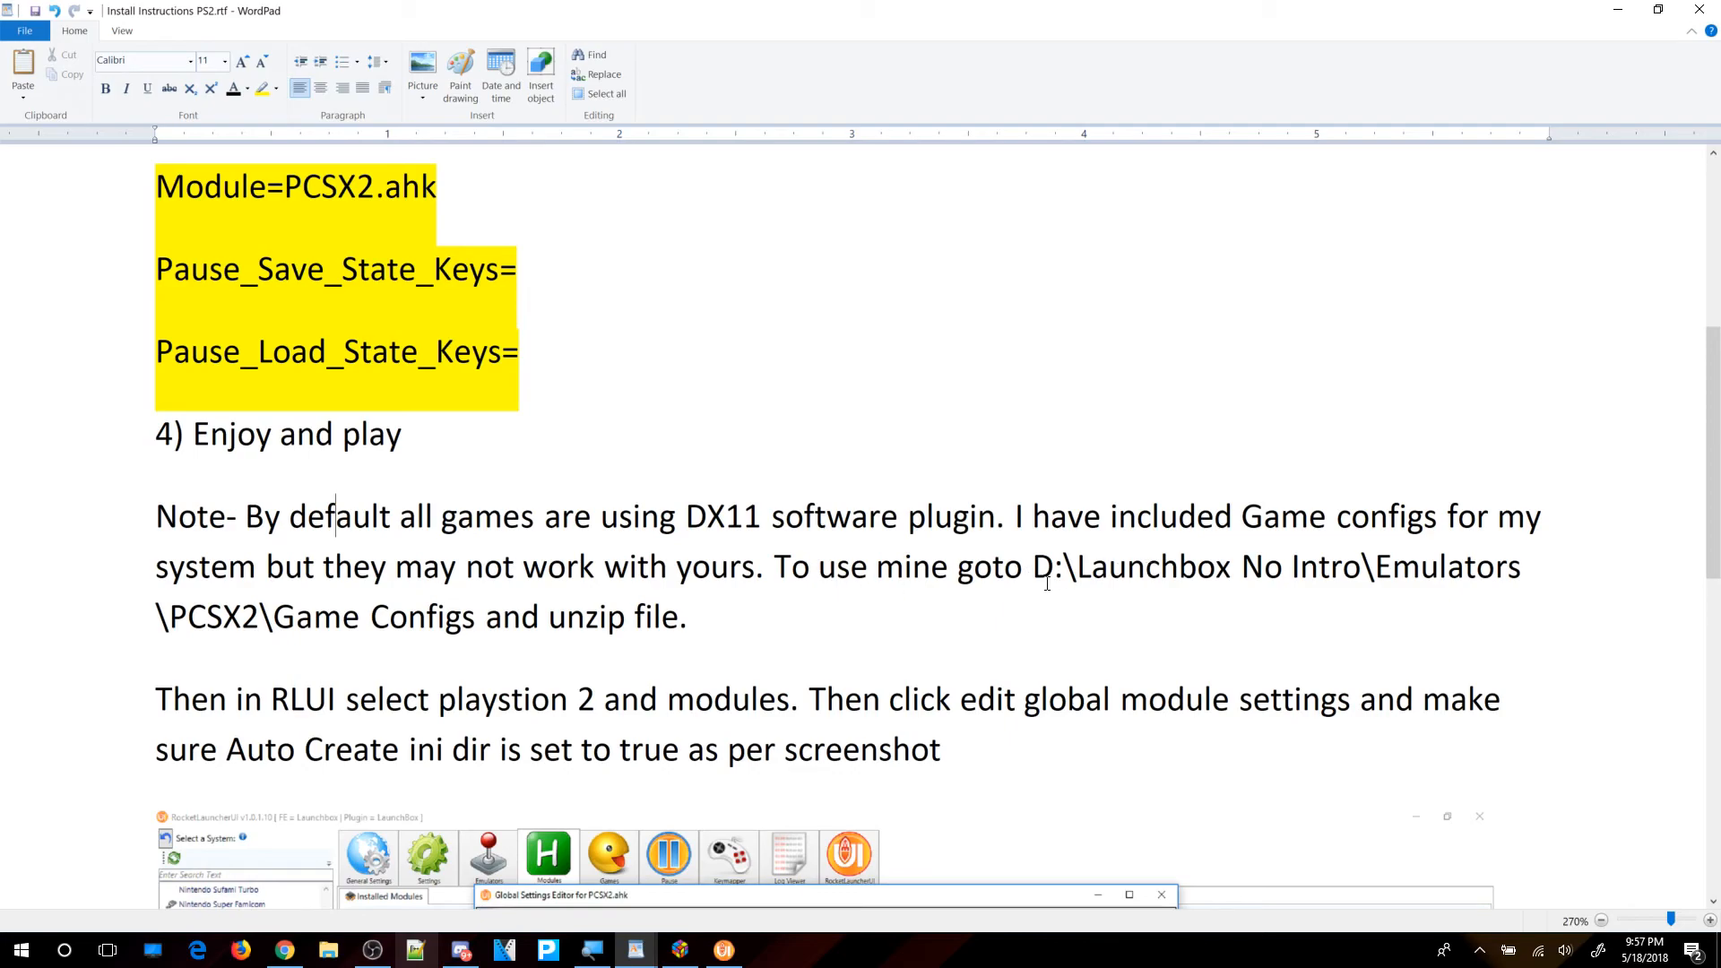
pyautogui.moveTo(1033, 573); pyautogui.dragTo(485, 607)
pyautogui.doubleClick(630, 620)
pyautogui.click(717, 616)
# Open the folder Launchbox No Intro\Emulators\PCSX2\Game Configs on drive D:.
pyautogui.click(330, 948)
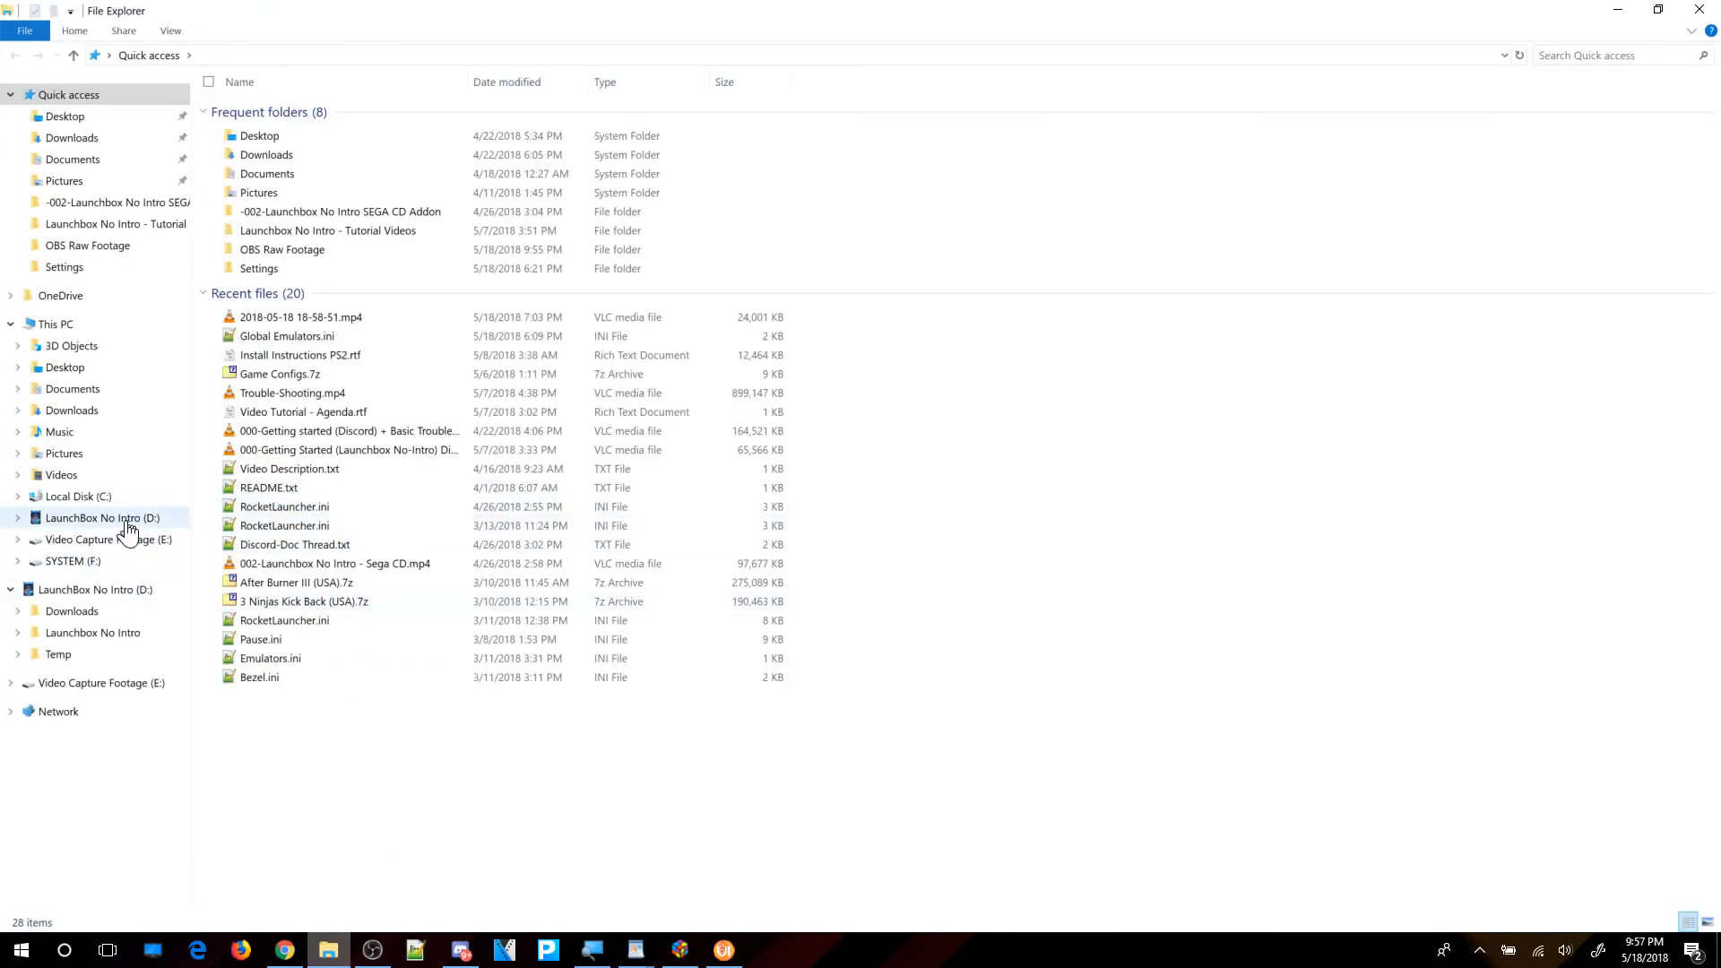
pyautogui.click(125, 520)
pyautogui.doubleClick(309, 128)
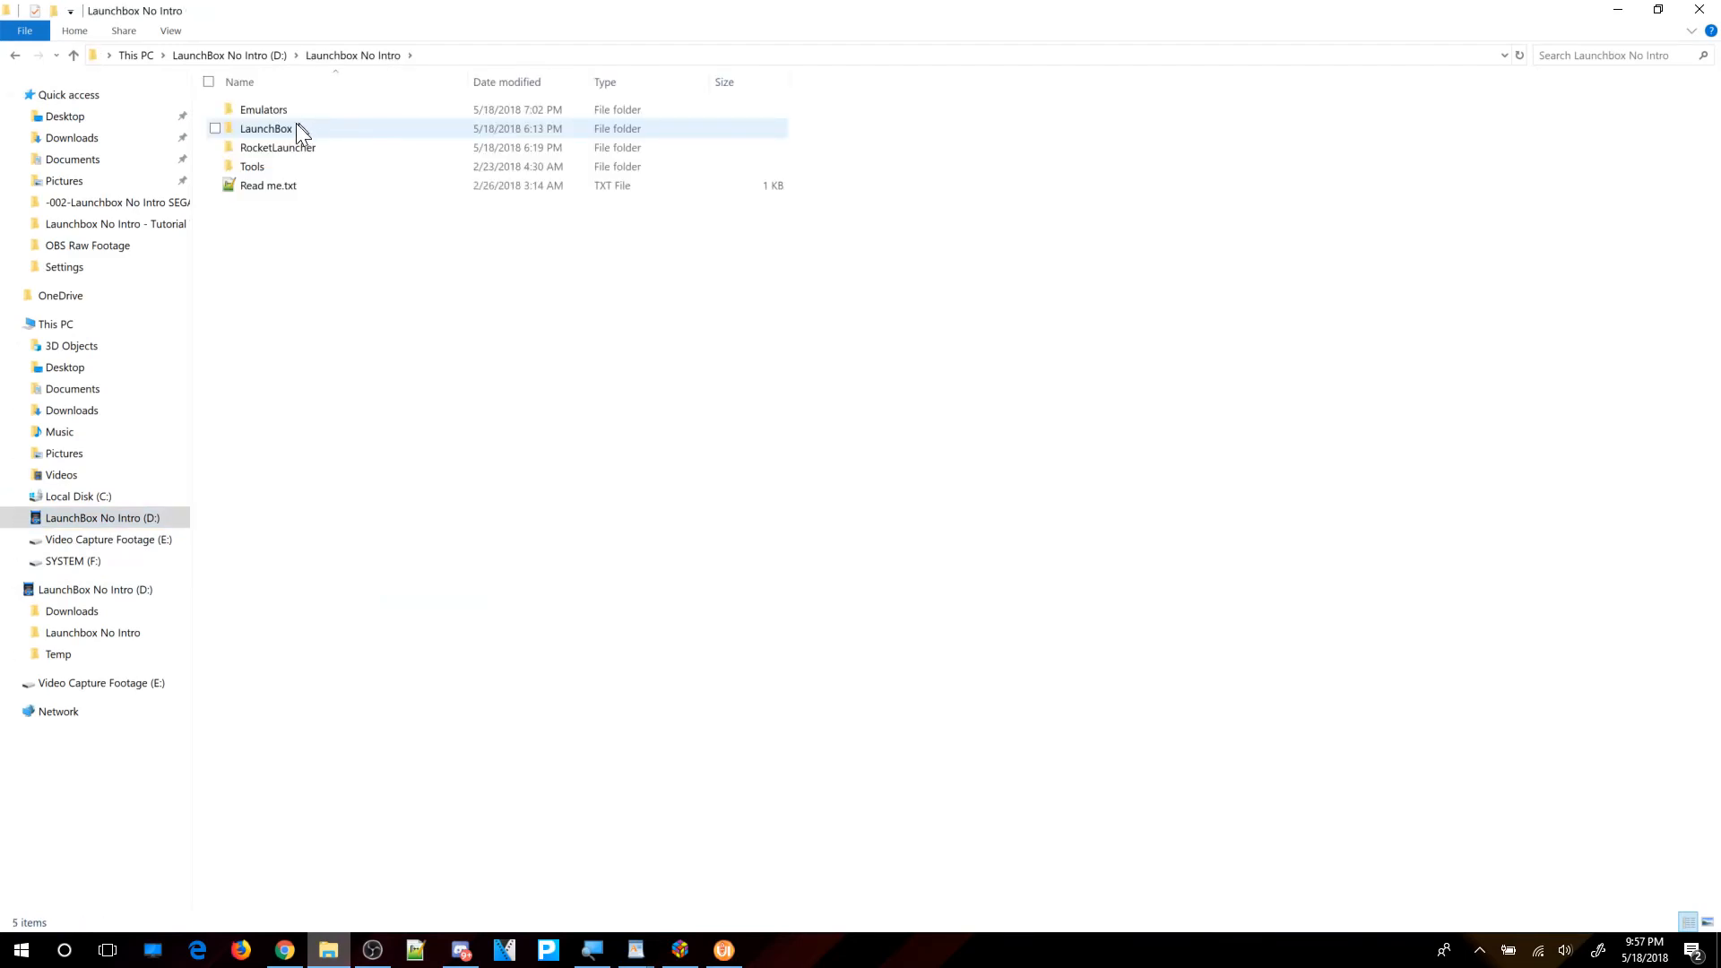
pyautogui.doubleClick(289, 111)
pyautogui.doubleClick(269, 224)
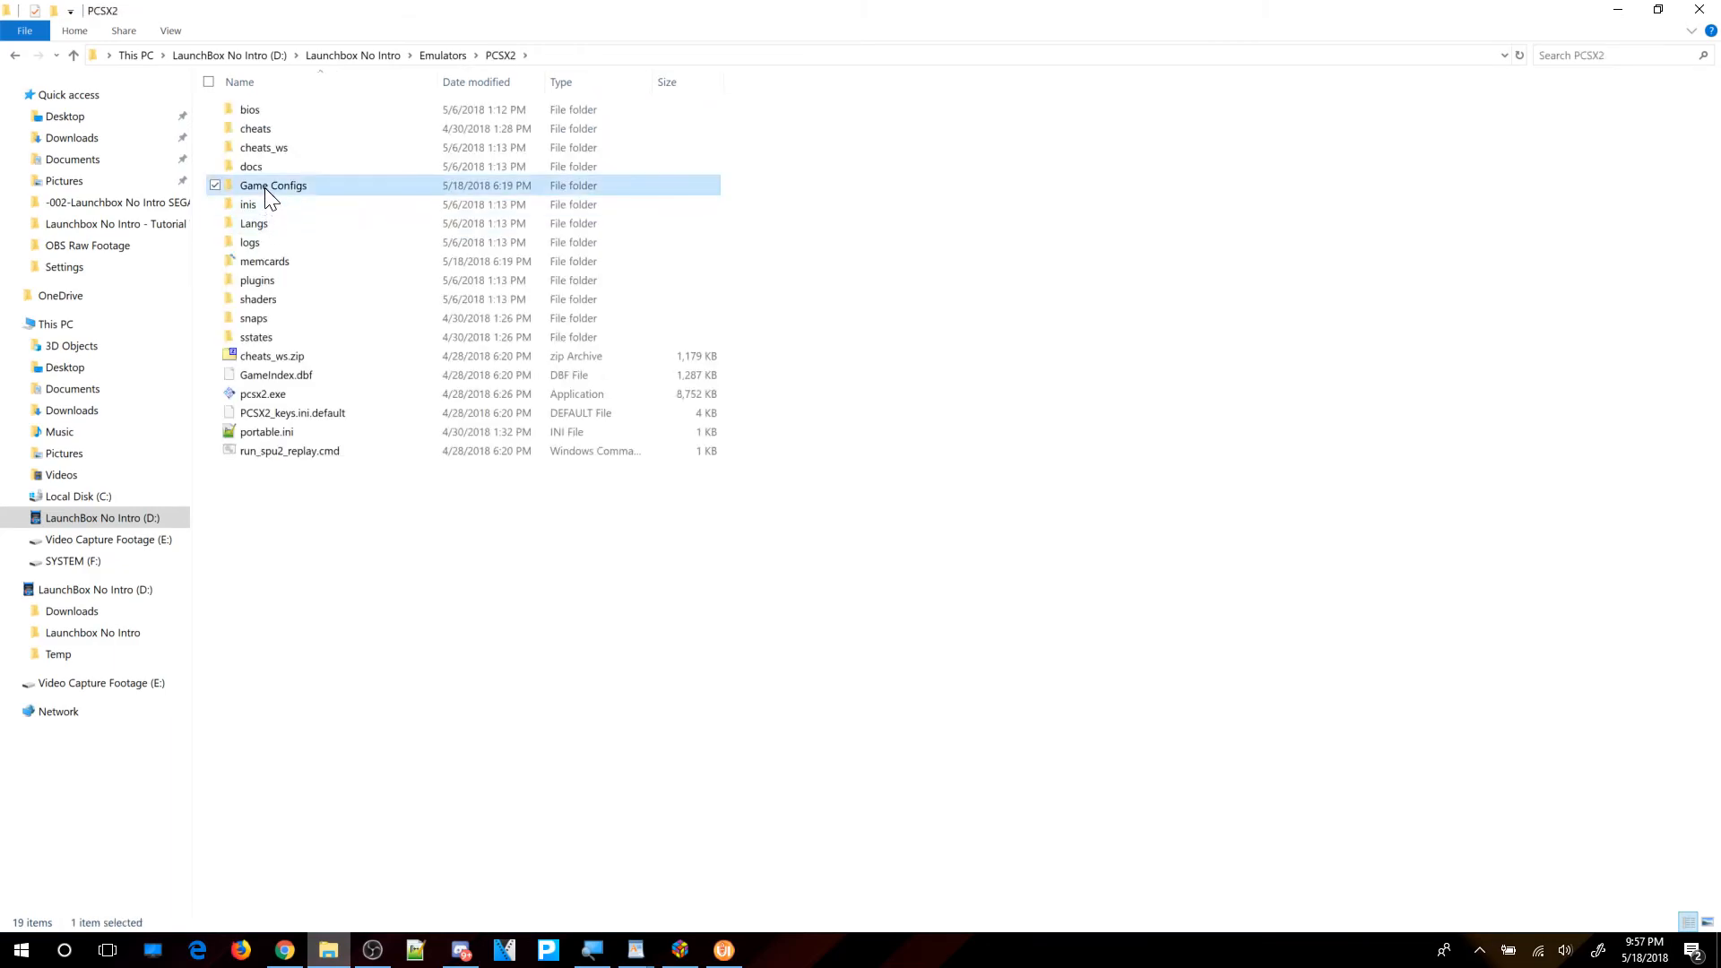
pyautogui.doubleClick(265, 186)
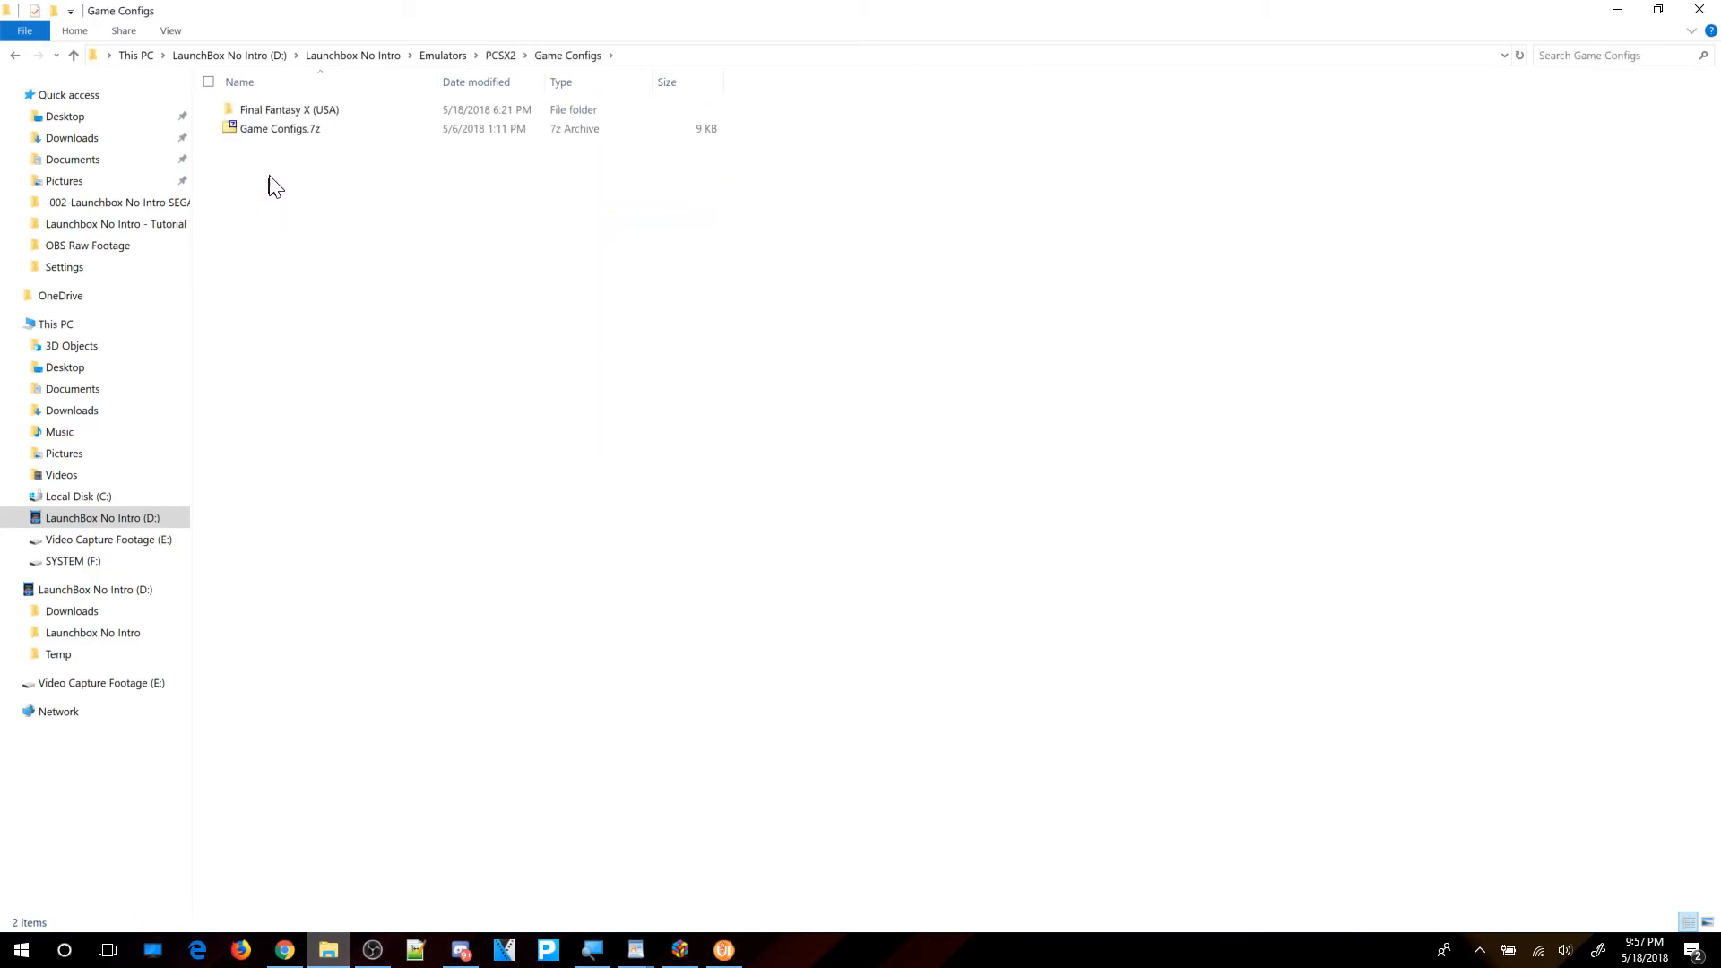
# Open Game Configs.7z, enlarge the archive window to view the included game configs, and close it.
pyautogui.doubleClick(288, 129)
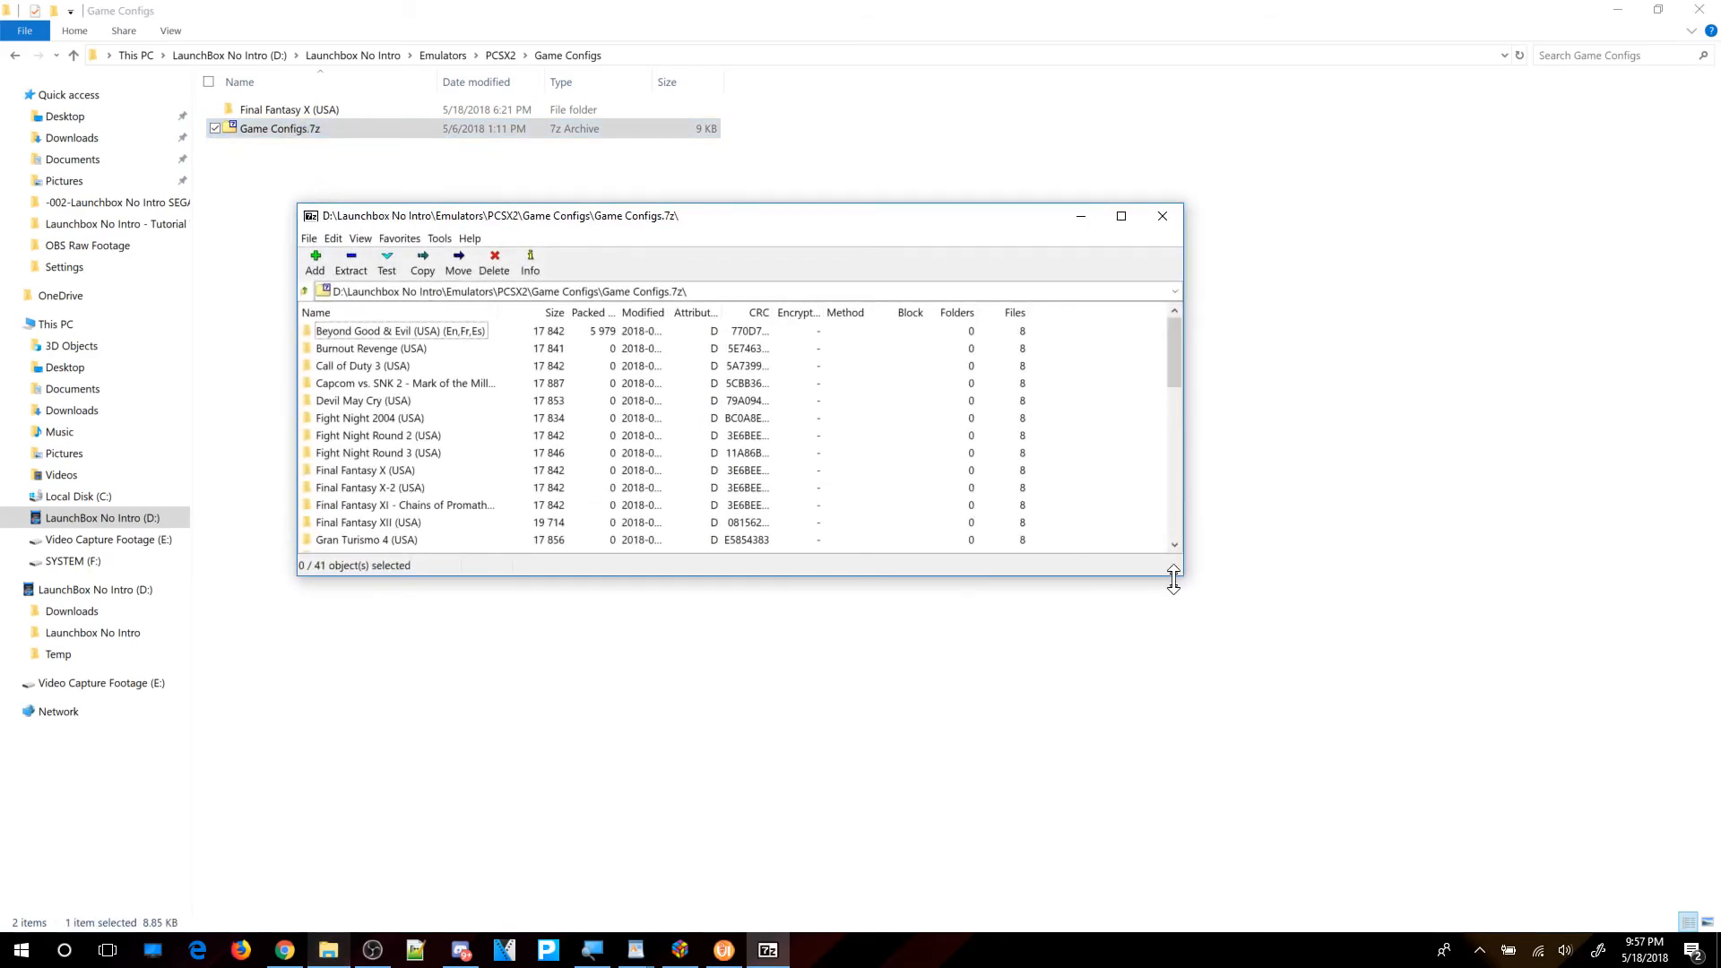
pyautogui.moveTo(1172, 578); pyautogui.dragTo(1171, 810)
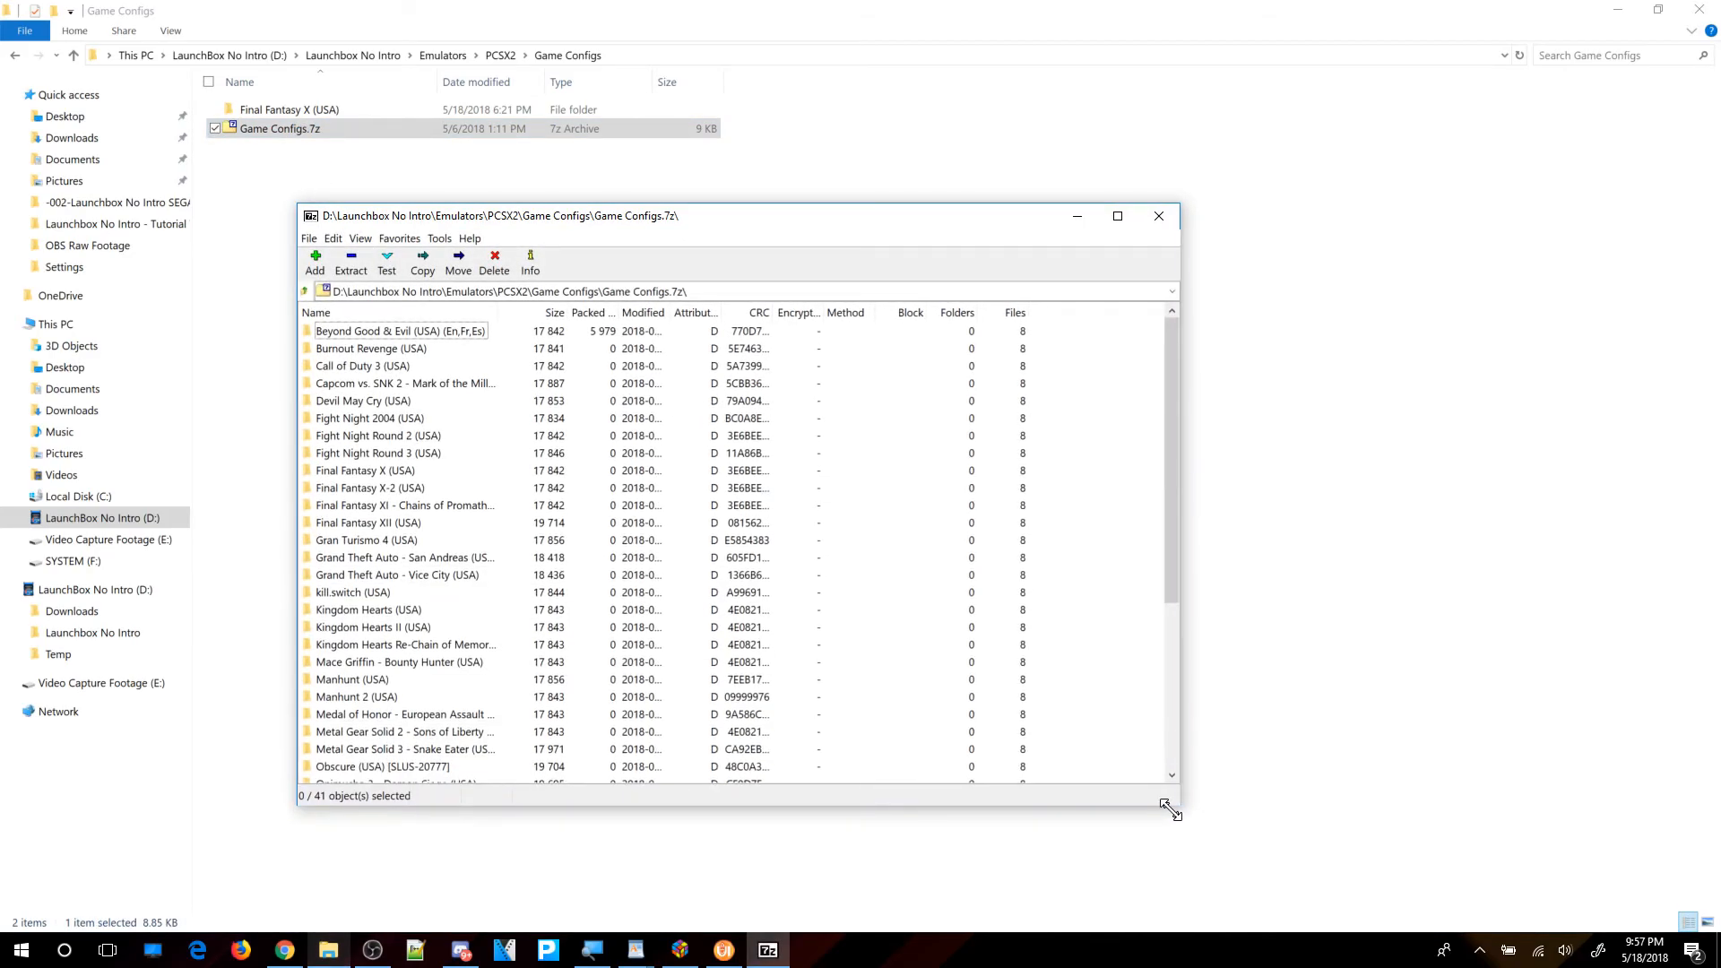
pyautogui.moveTo(1169, 573); pyautogui.dragTo(1173, 270)
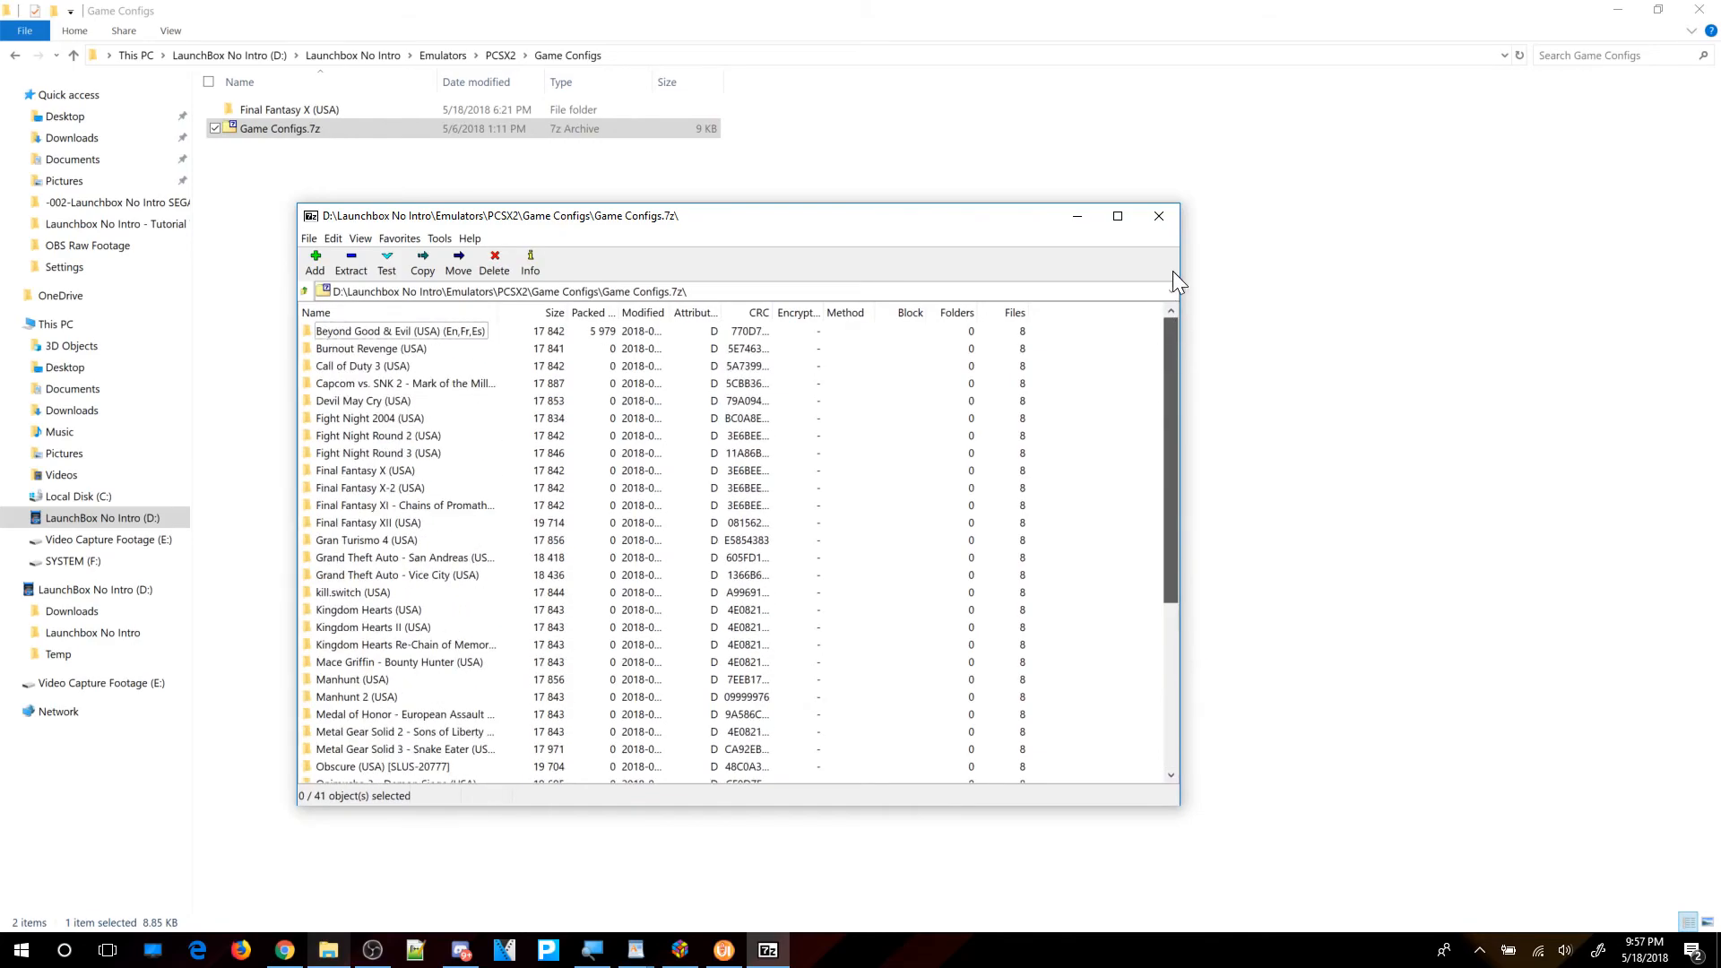
pyautogui.click(1163, 213)
# Extract all game config folders from Game Configs.7z into the Game Configs folder, replacing the existing files, and close the archive.
pyautogui.doubleClick(326, 131)
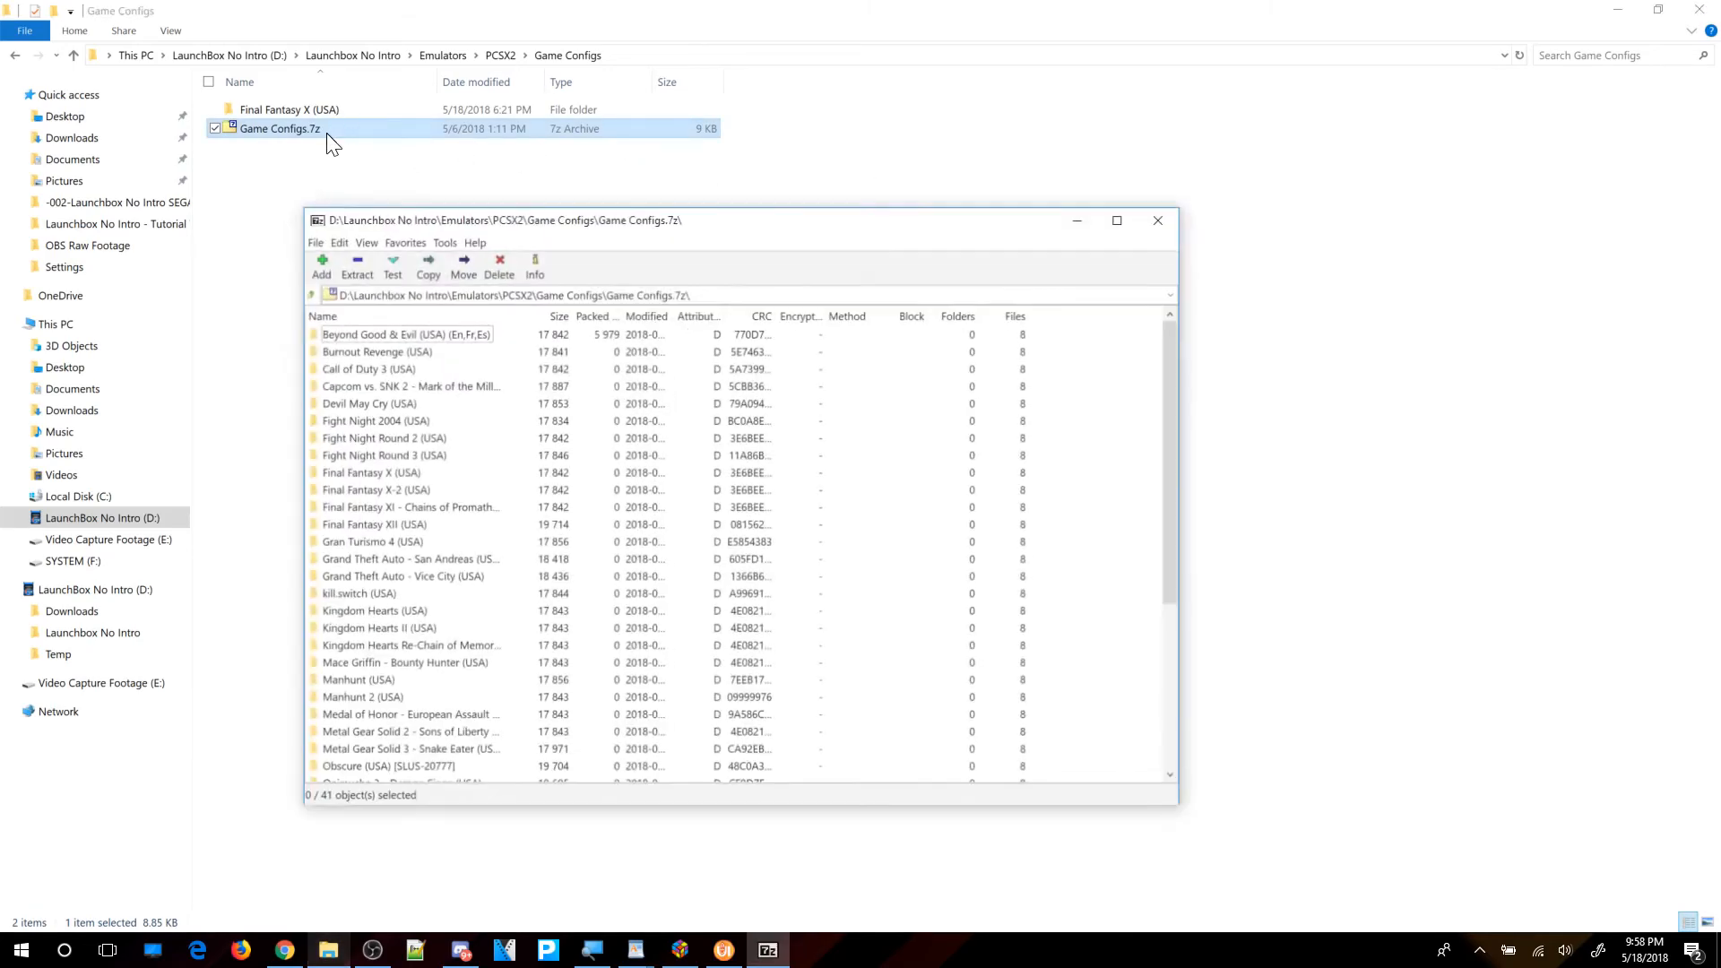
pyautogui.moveTo(461, 219); pyautogui.dragTo(801, 210)
pyautogui.click(701, 414)
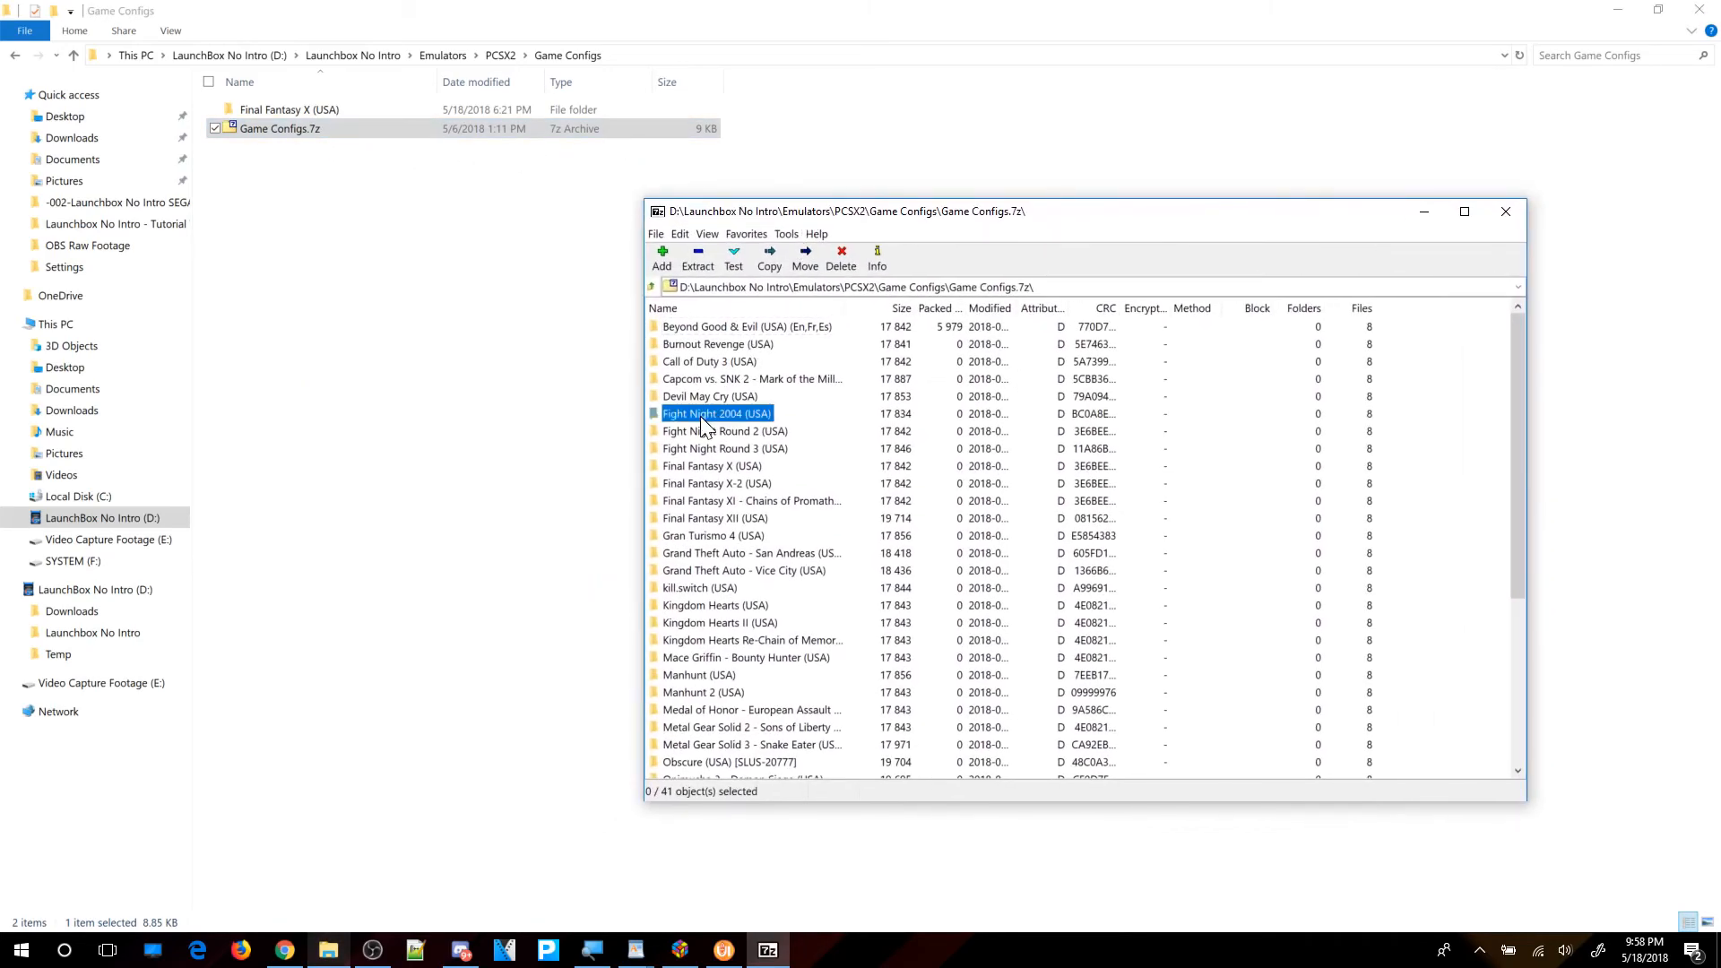
pyautogui.hotkey('ctrl', 'a')
pyautogui.moveTo(699, 412); pyautogui.dragTo(429, 383)
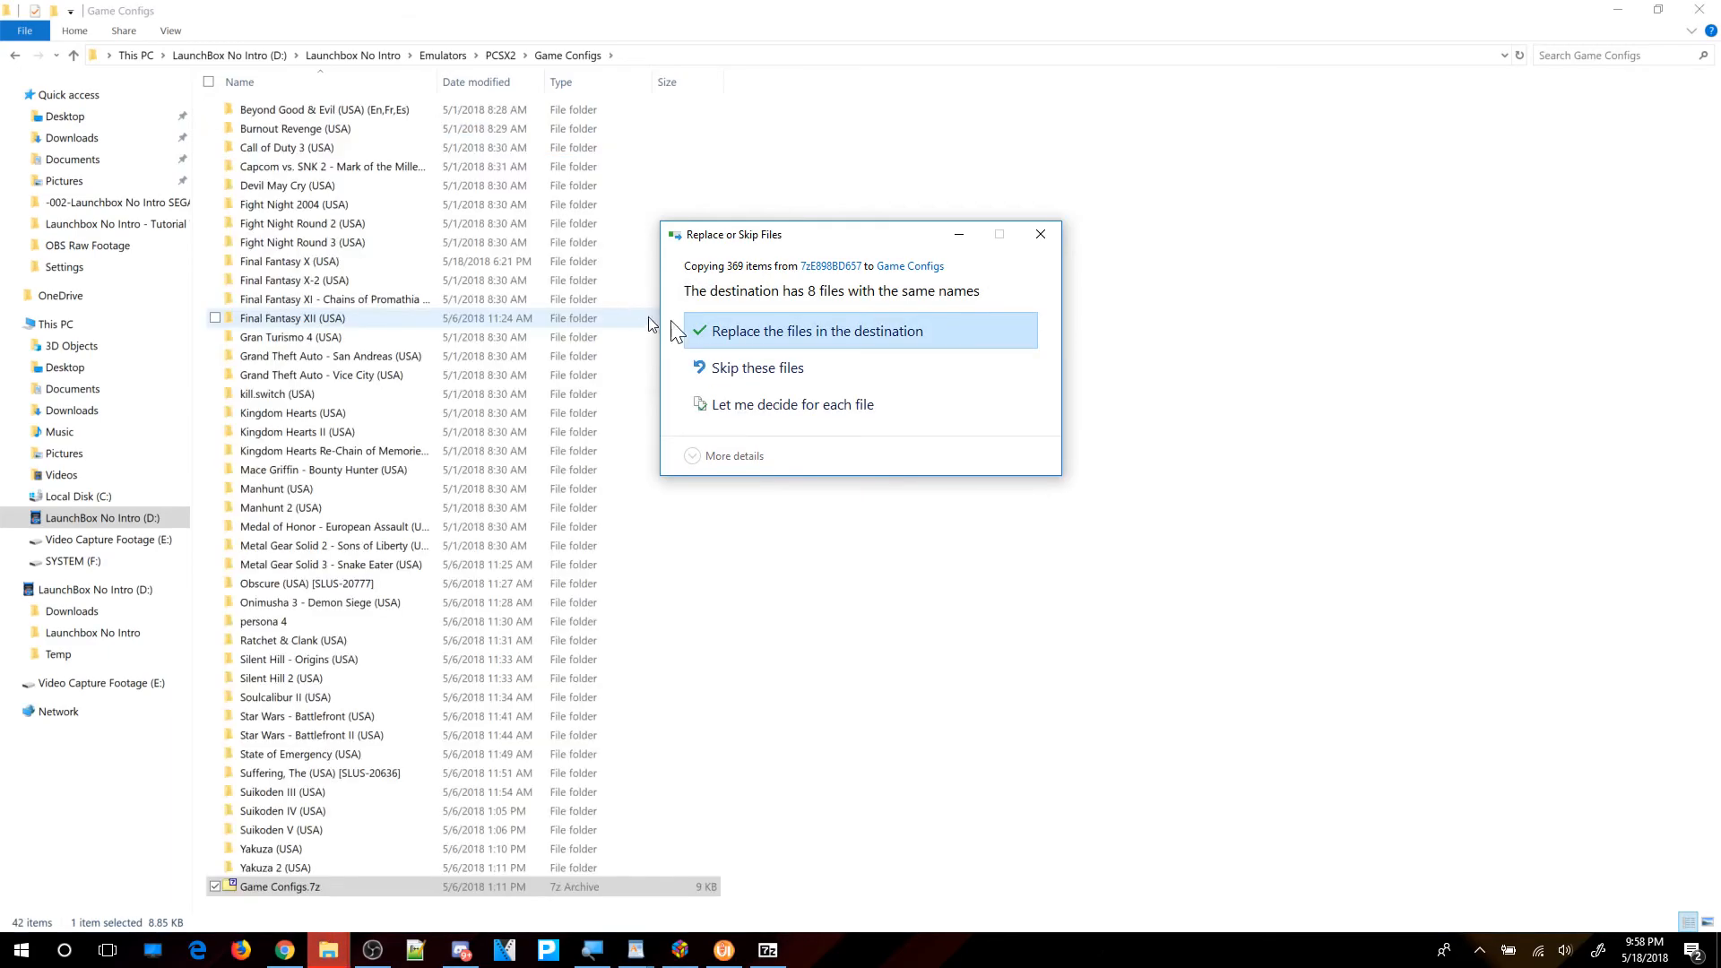
pyautogui.click(719, 328)
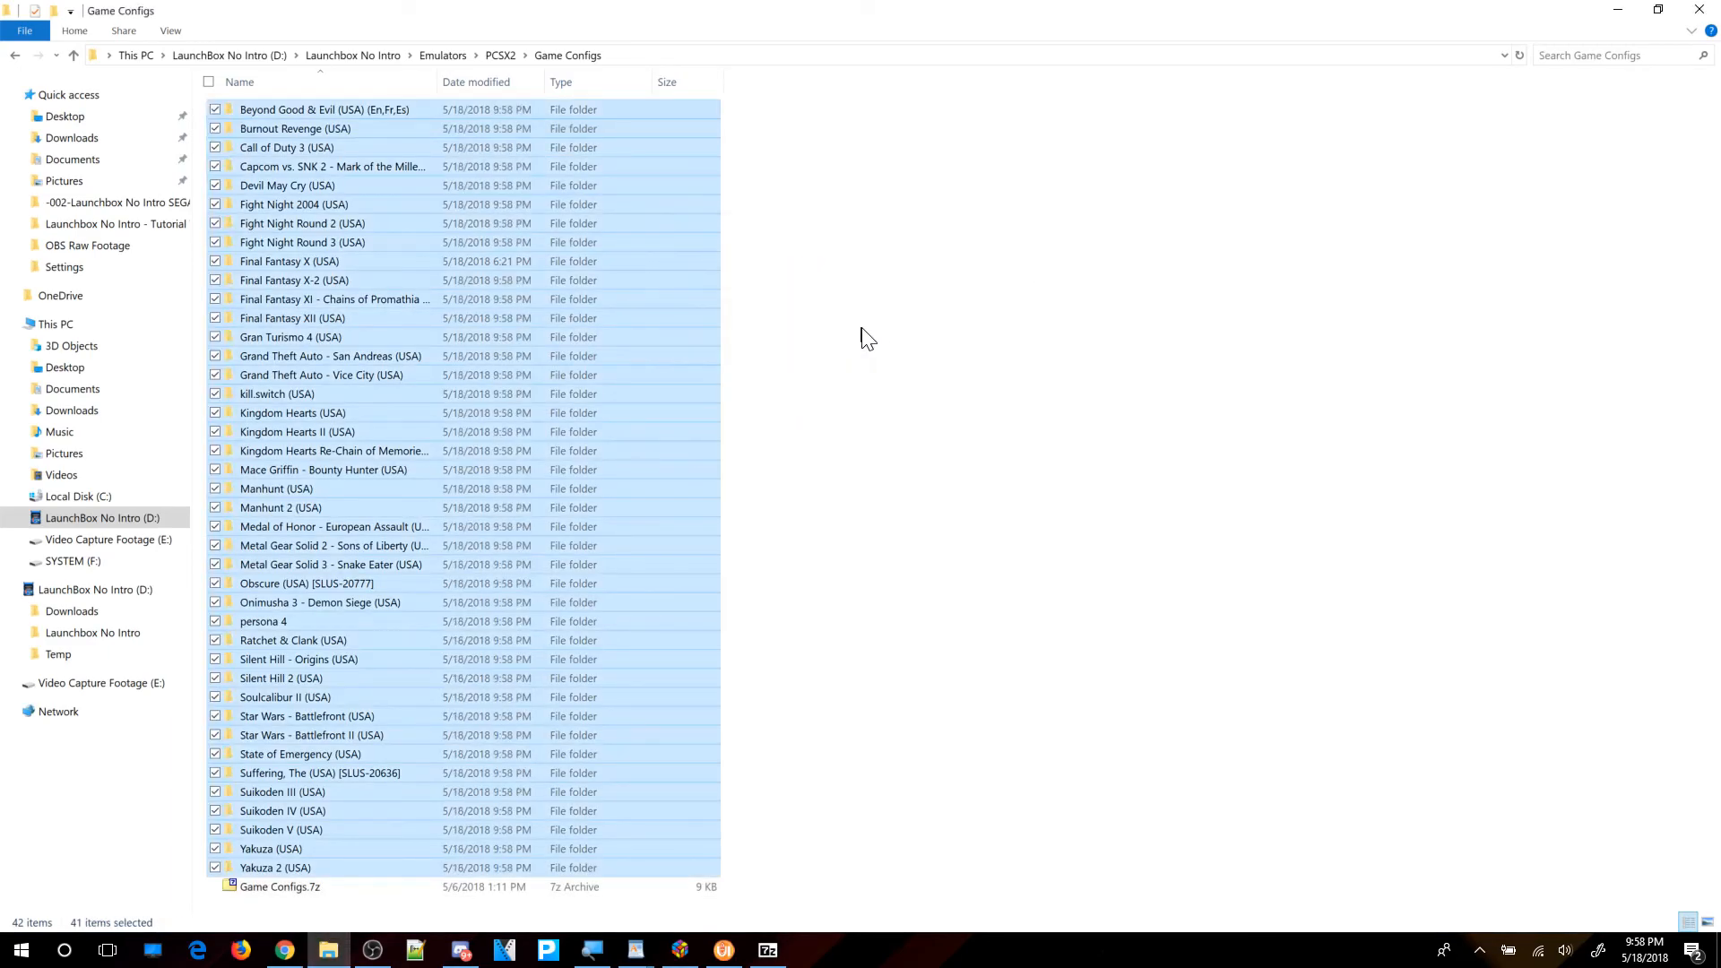
pyautogui.click(1094, 278)
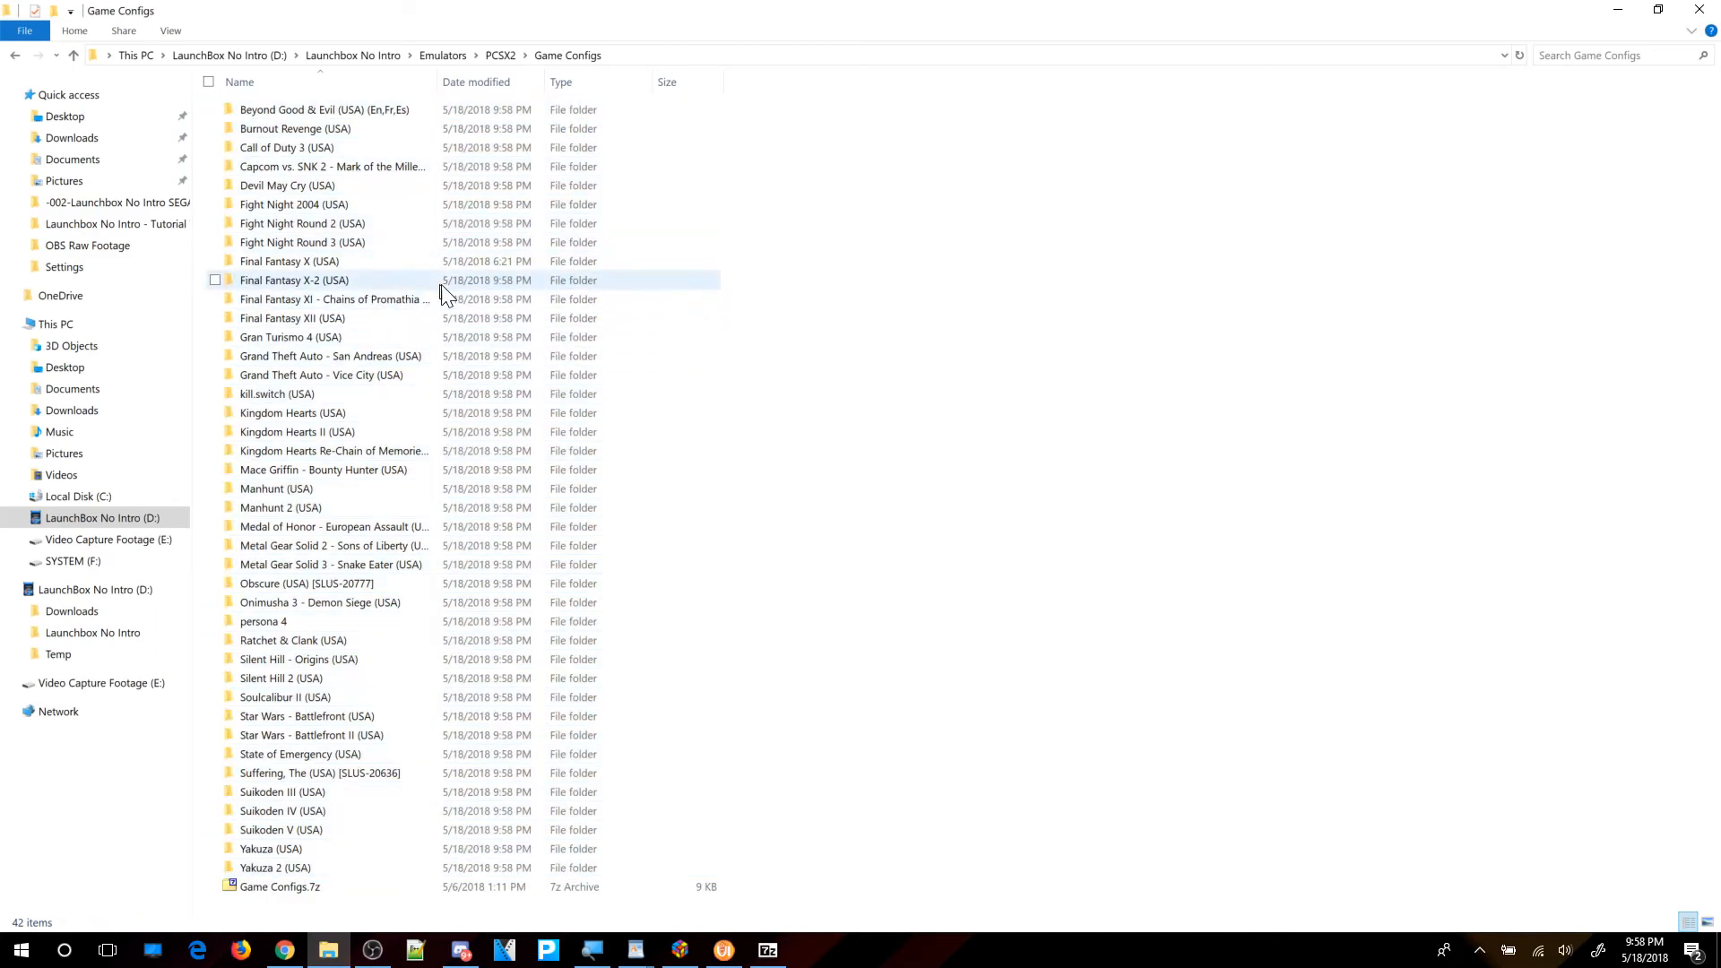
pyautogui.click(1617, 10)
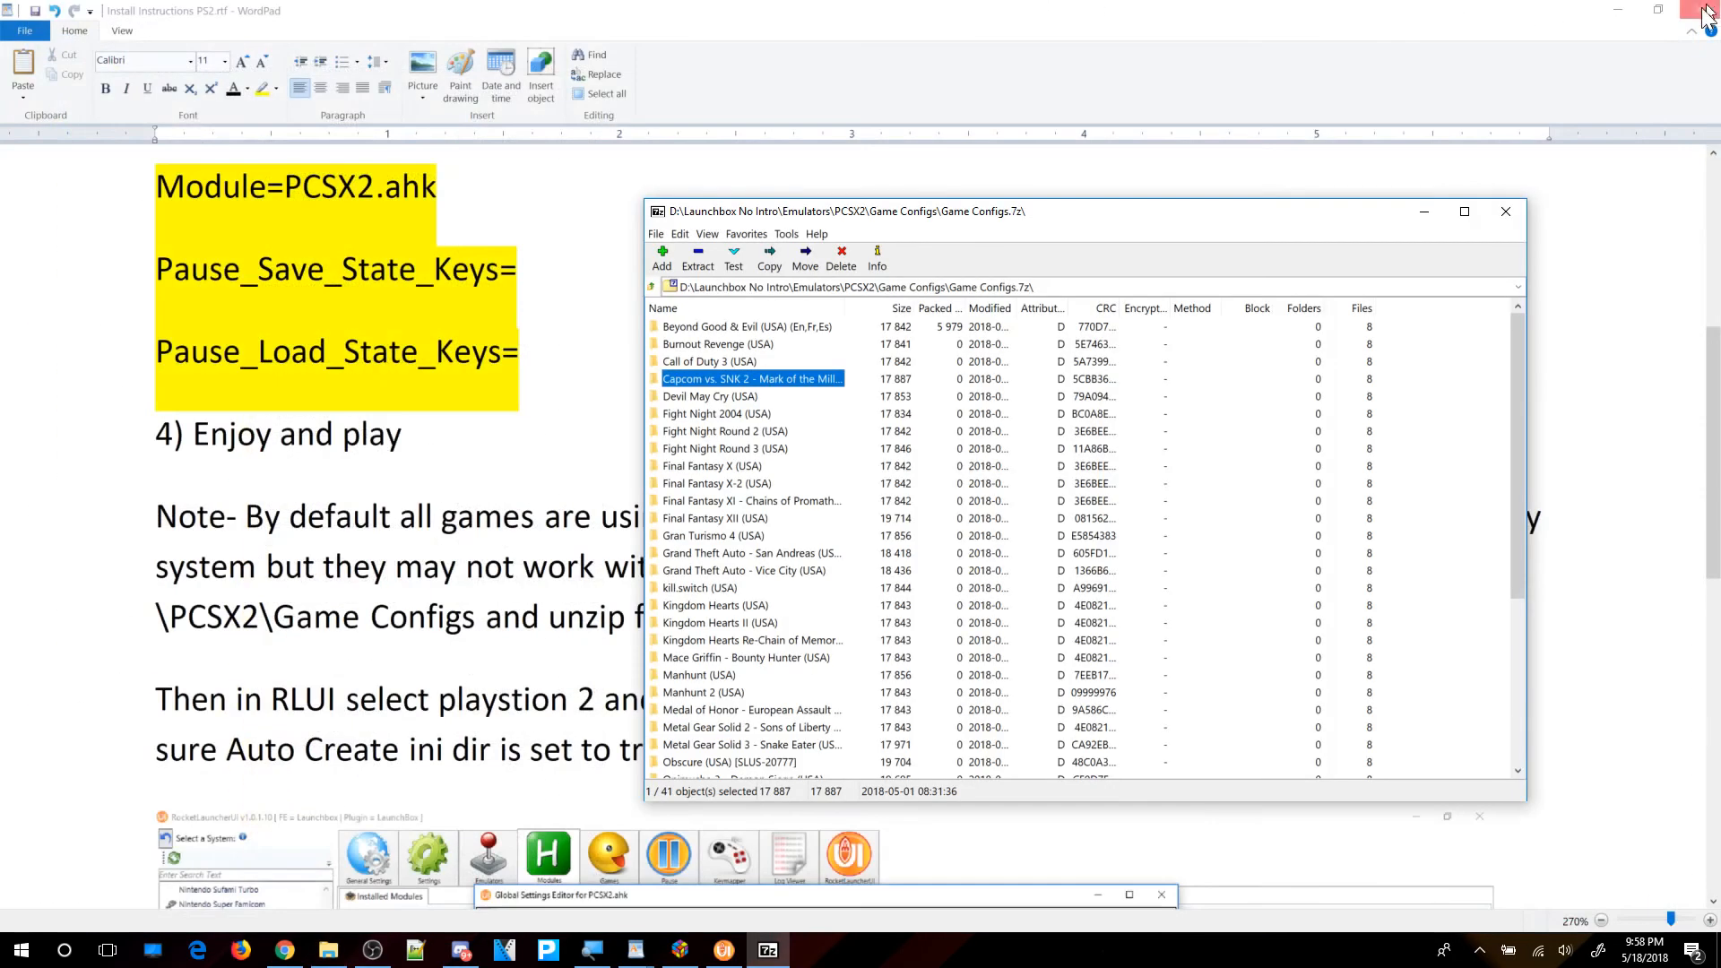
pyautogui.click(1513, 218)
# Examine the note on the Playstation 2 global module settings in RLUI, including Auto Create ini dir and the accompanying screenshot.
pyautogui.scroll(-3, 673, 403)
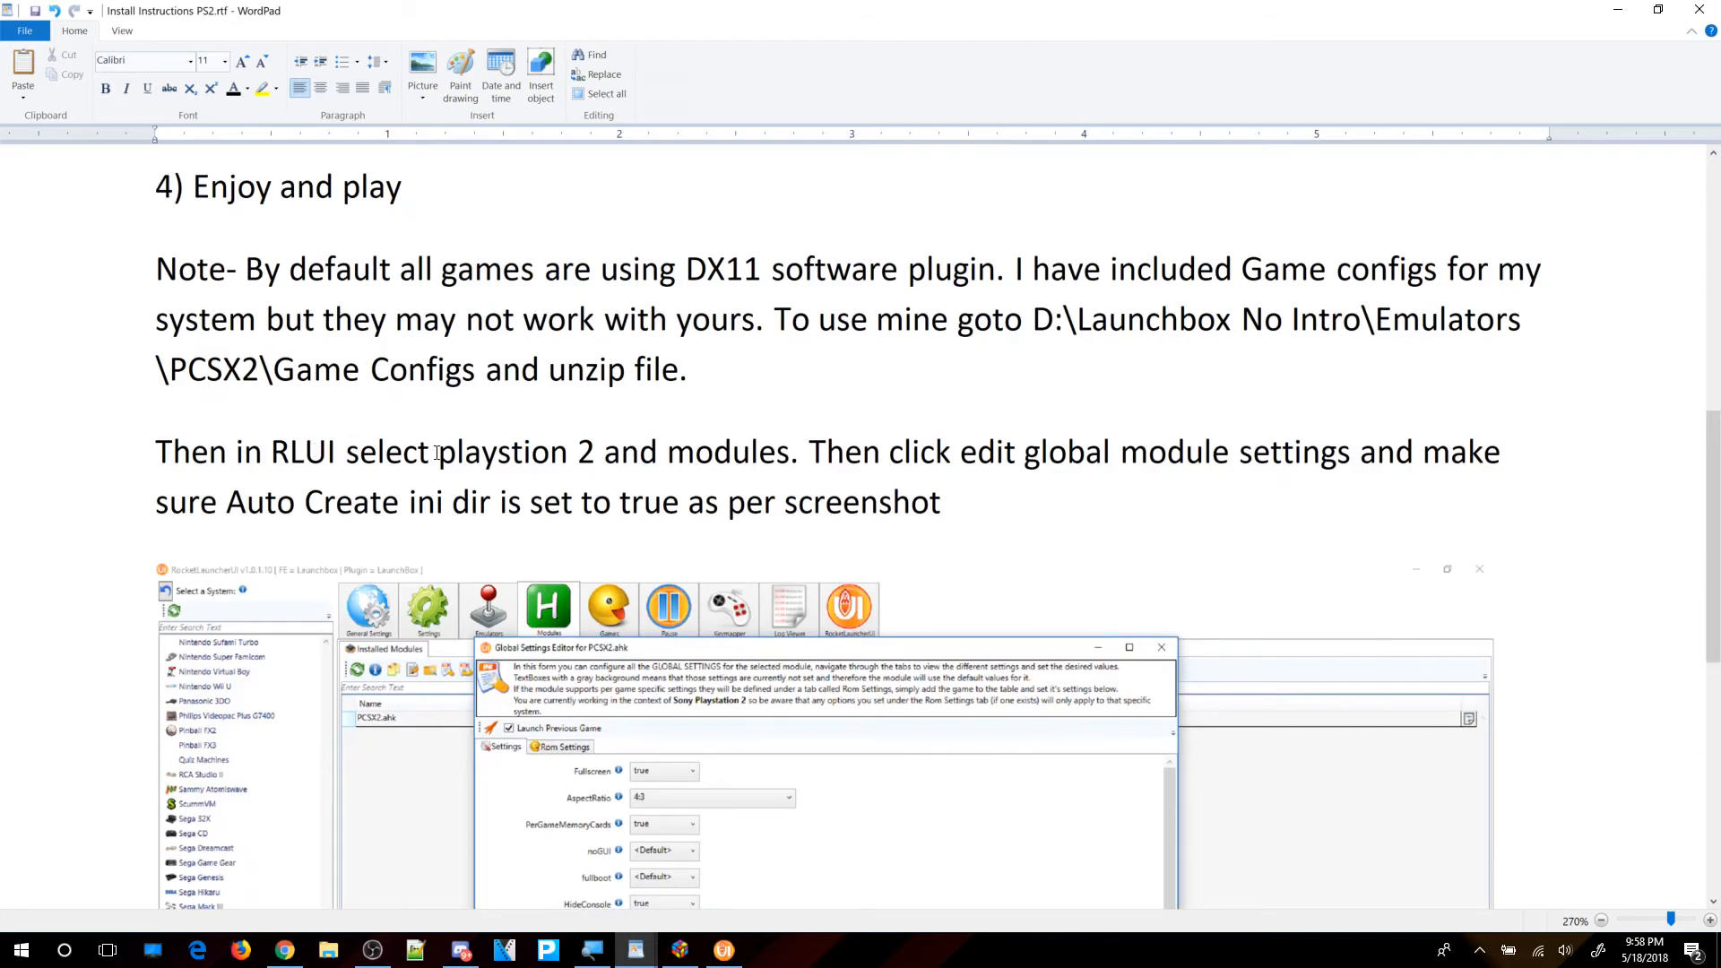
pyautogui.moveTo(448, 459); pyautogui.dragTo(807, 459)
pyautogui.click(983, 459)
pyautogui.moveTo(983, 459); pyautogui.dragTo(1206, 459)
pyautogui.click(666, 554)
pyautogui.moveTo(227, 503); pyautogui.dragTo(525, 498)
pyautogui.click(909, 502)
pyautogui.scroll(-2, 731, 660)
pyautogui.scroll(-2, 732, 660)
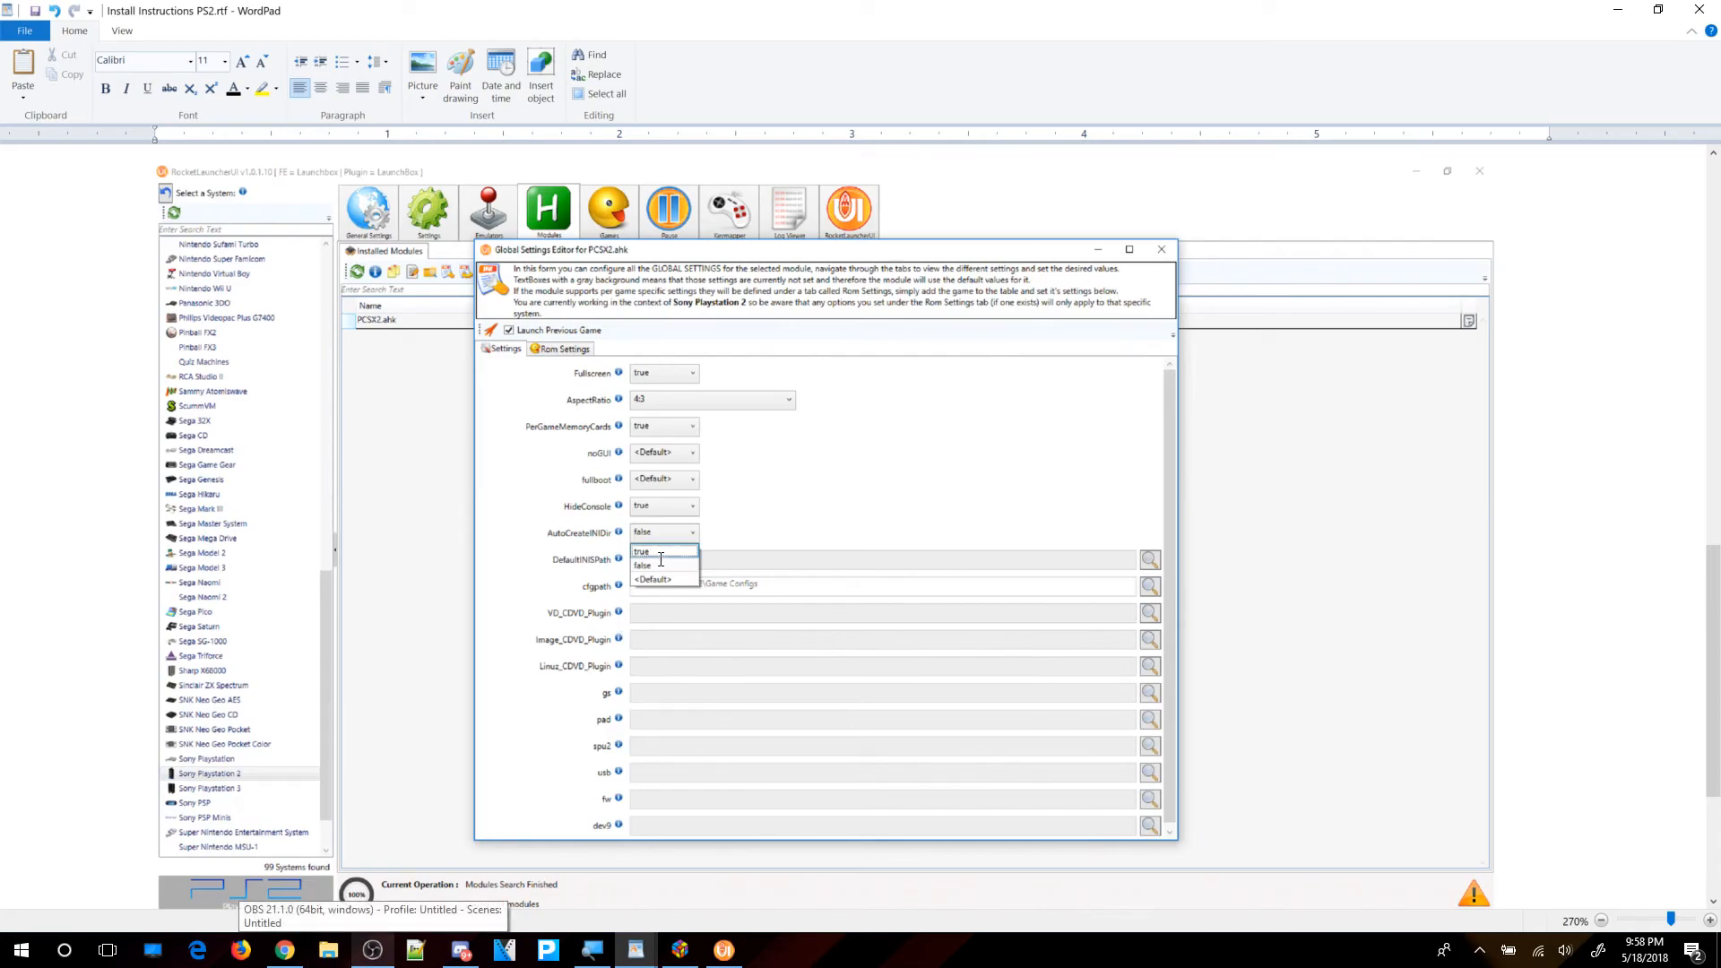
# Minimize the open windows, switch to LaunchBox and view the Sony Playstation 2 platform.
pyautogui.click(1618, 14)
pyautogui.click(1617, 11)
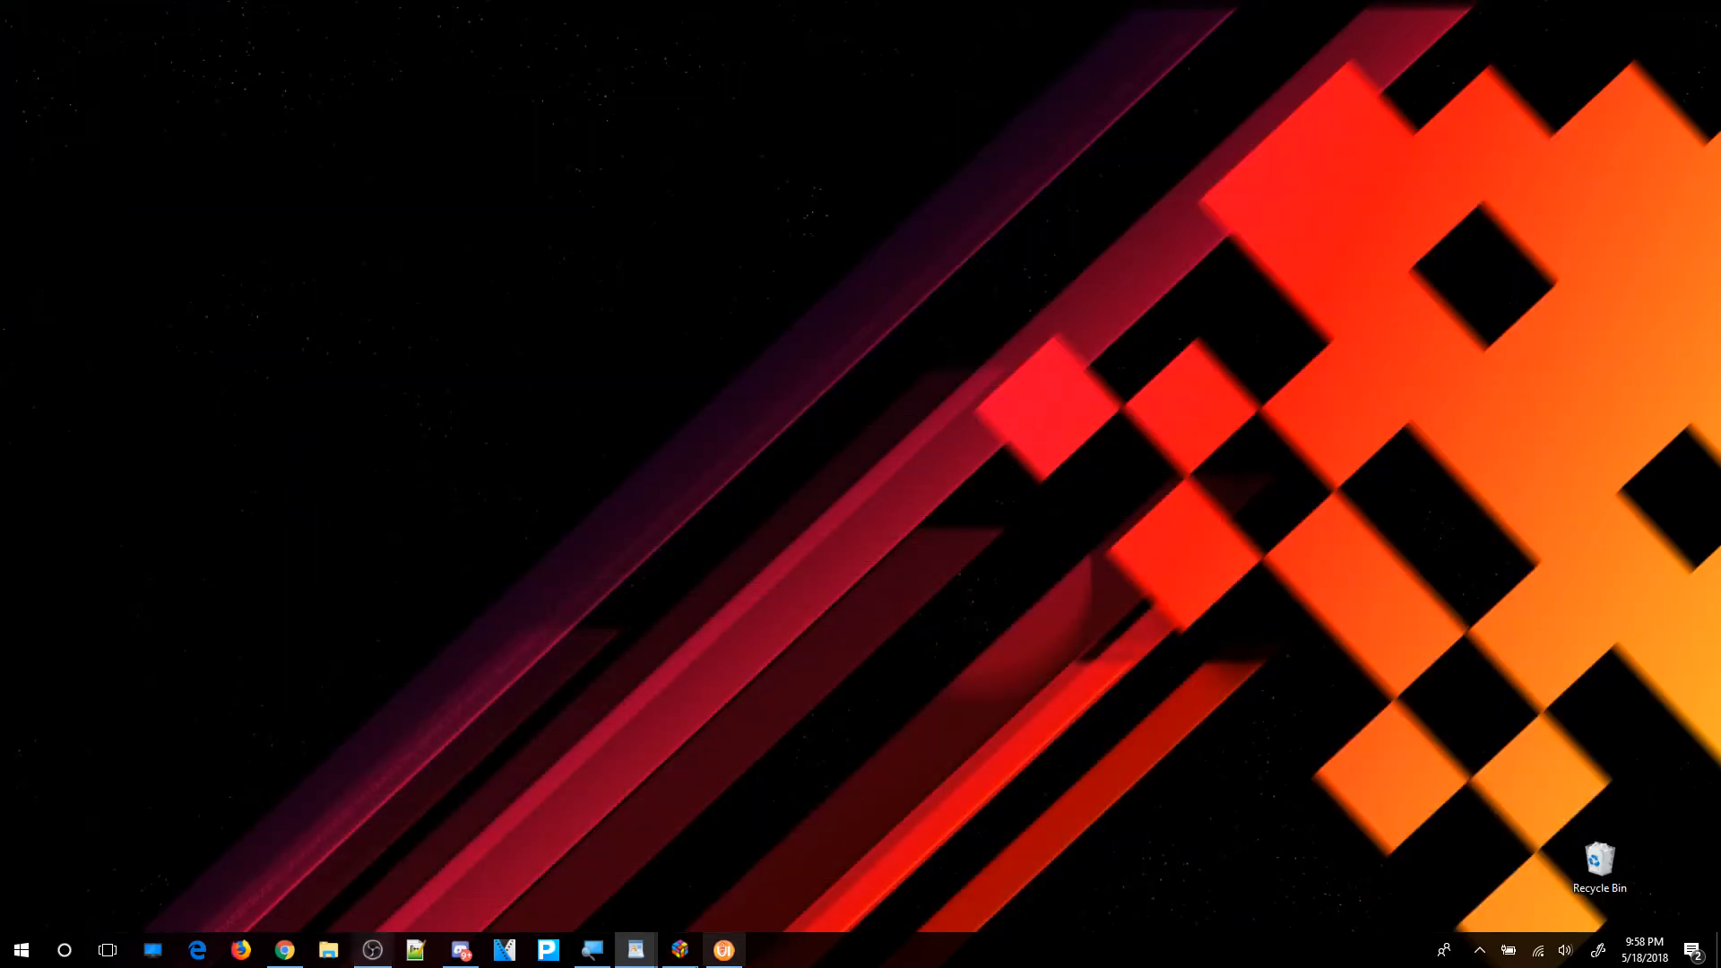
pyautogui.click(680, 949)
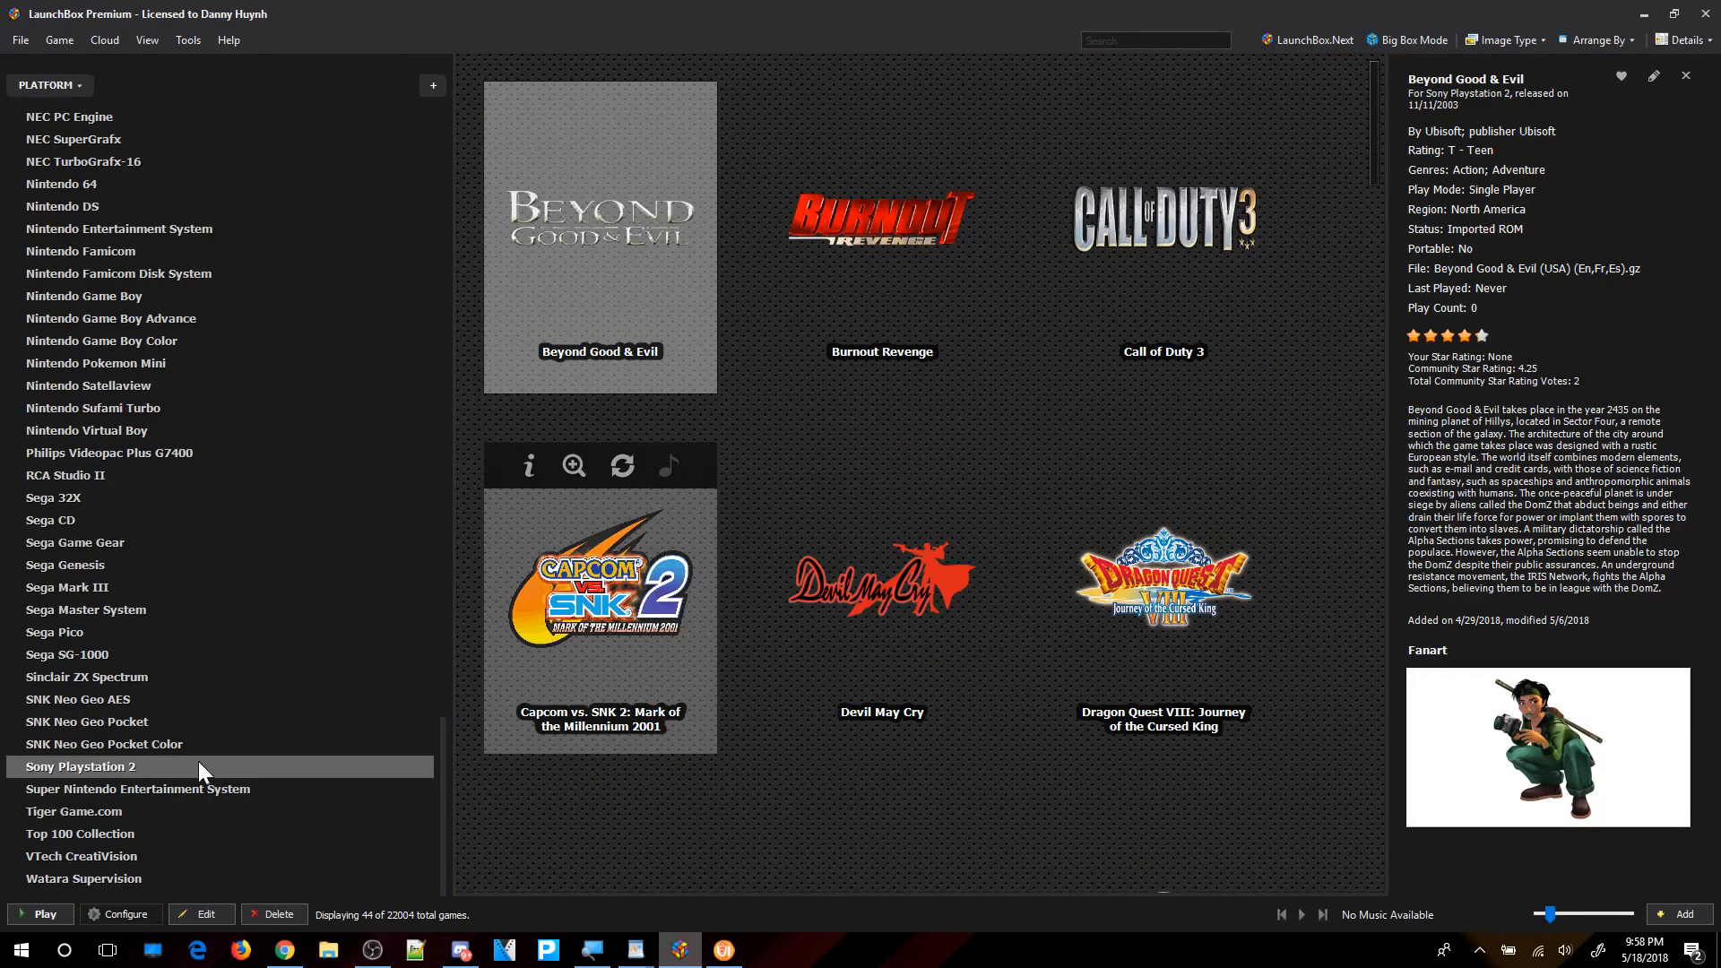
pyautogui.click(126, 764)
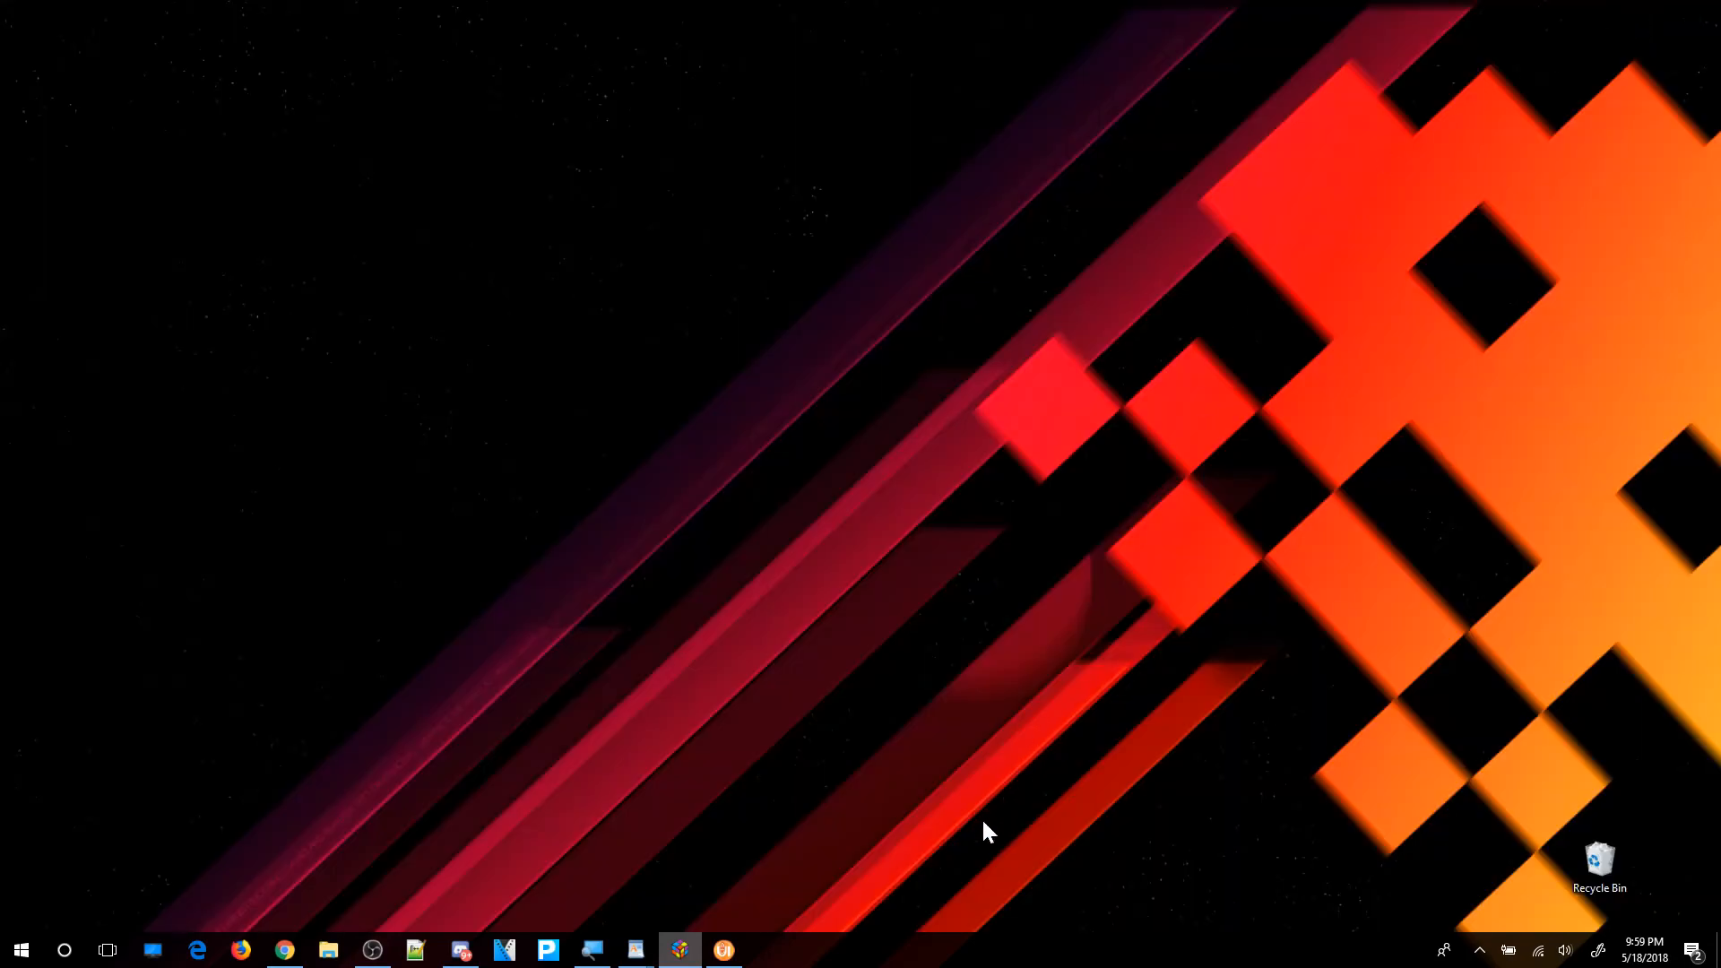
# Switch to RocketLauncherUI and set AutoCreateINIDir to true in the global settings of Sony Playstation 2's PCSX2.ahk module.
pyautogui.click(724, 949)
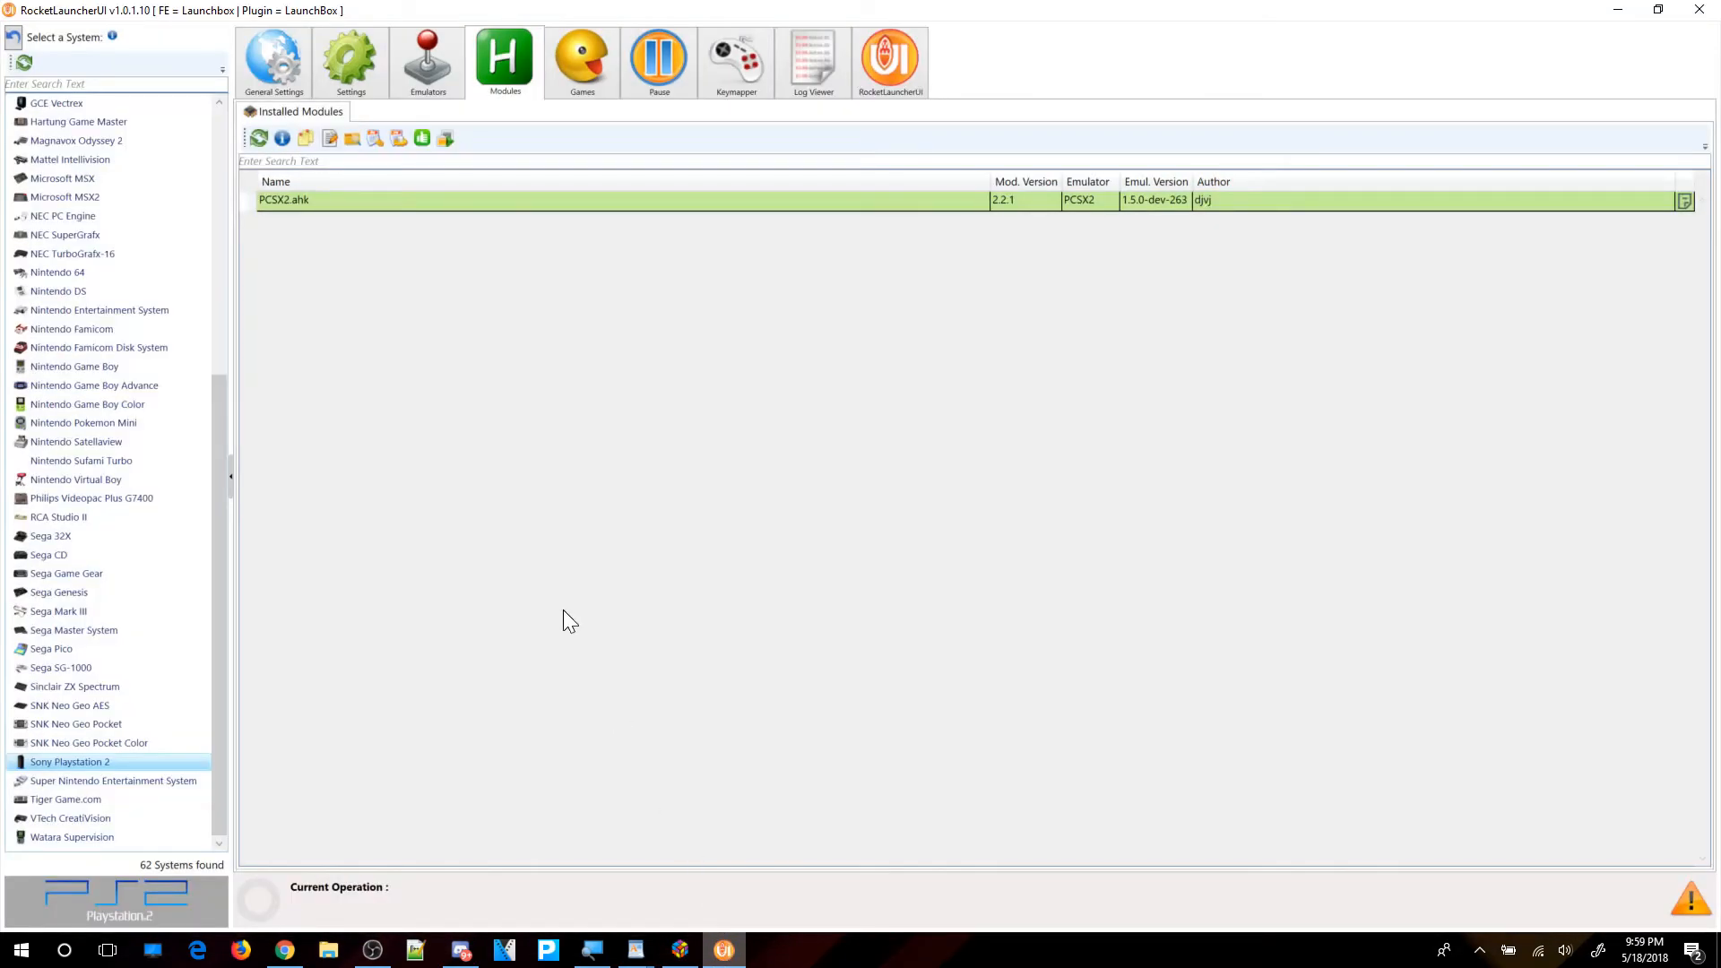
pyautogui.click(96, 758)
pyautogui.click(325, 202)
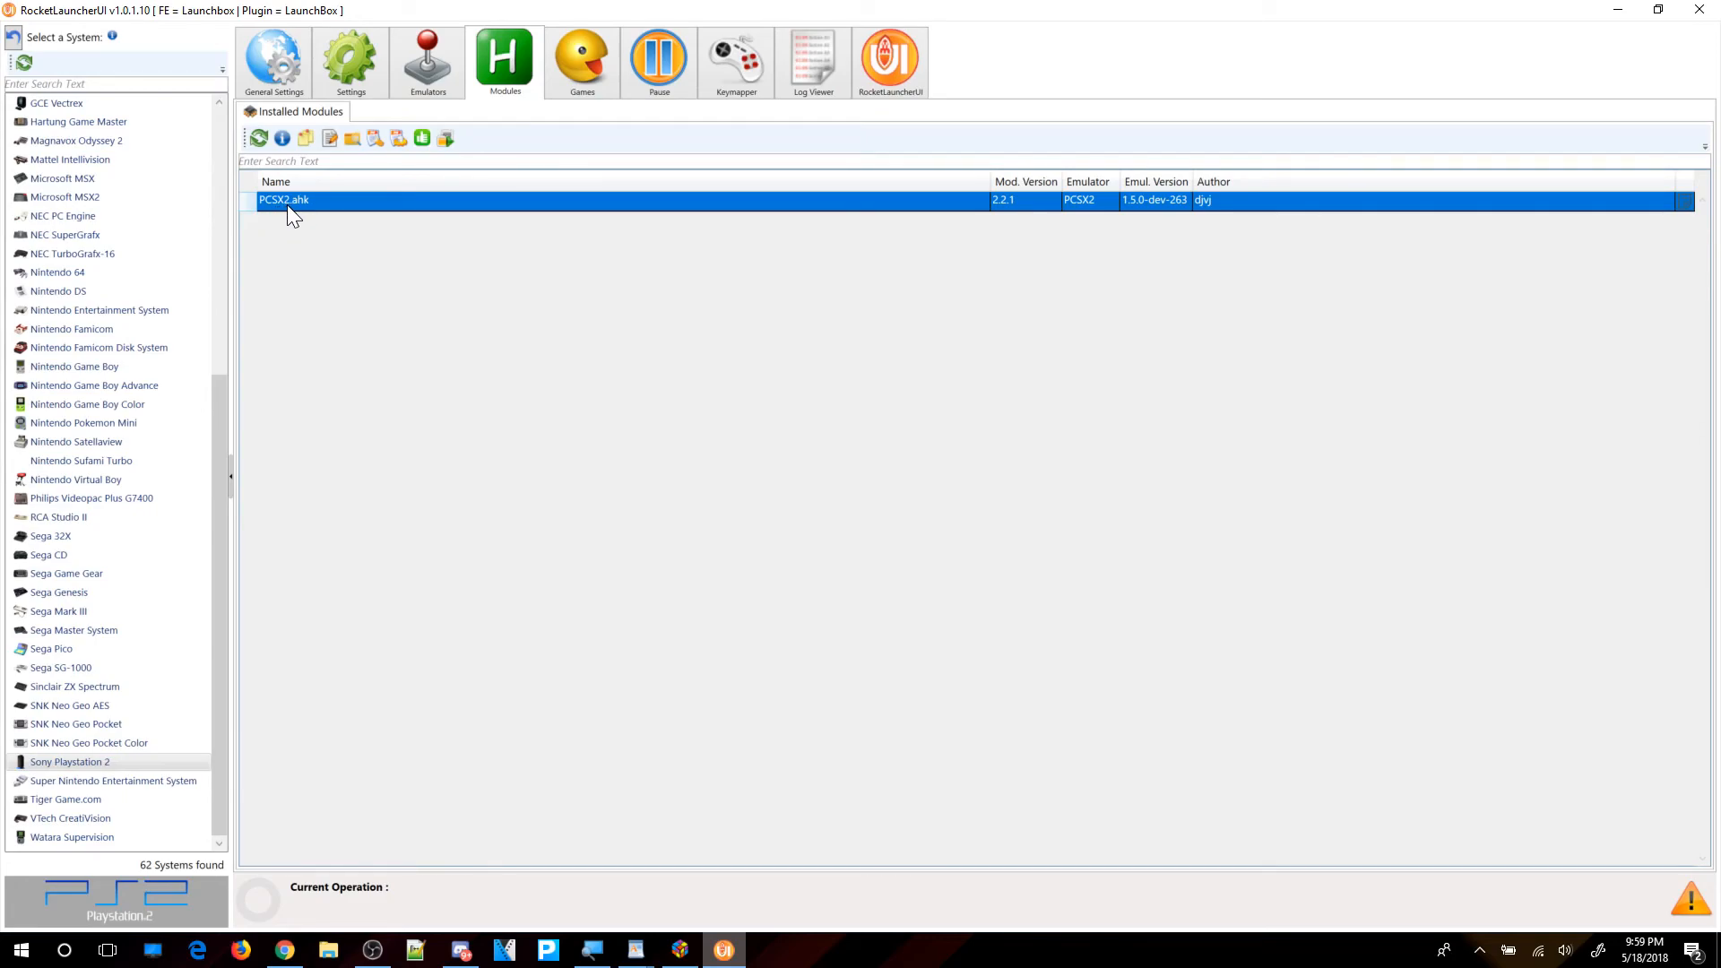
pyautogui.click(375, 139)
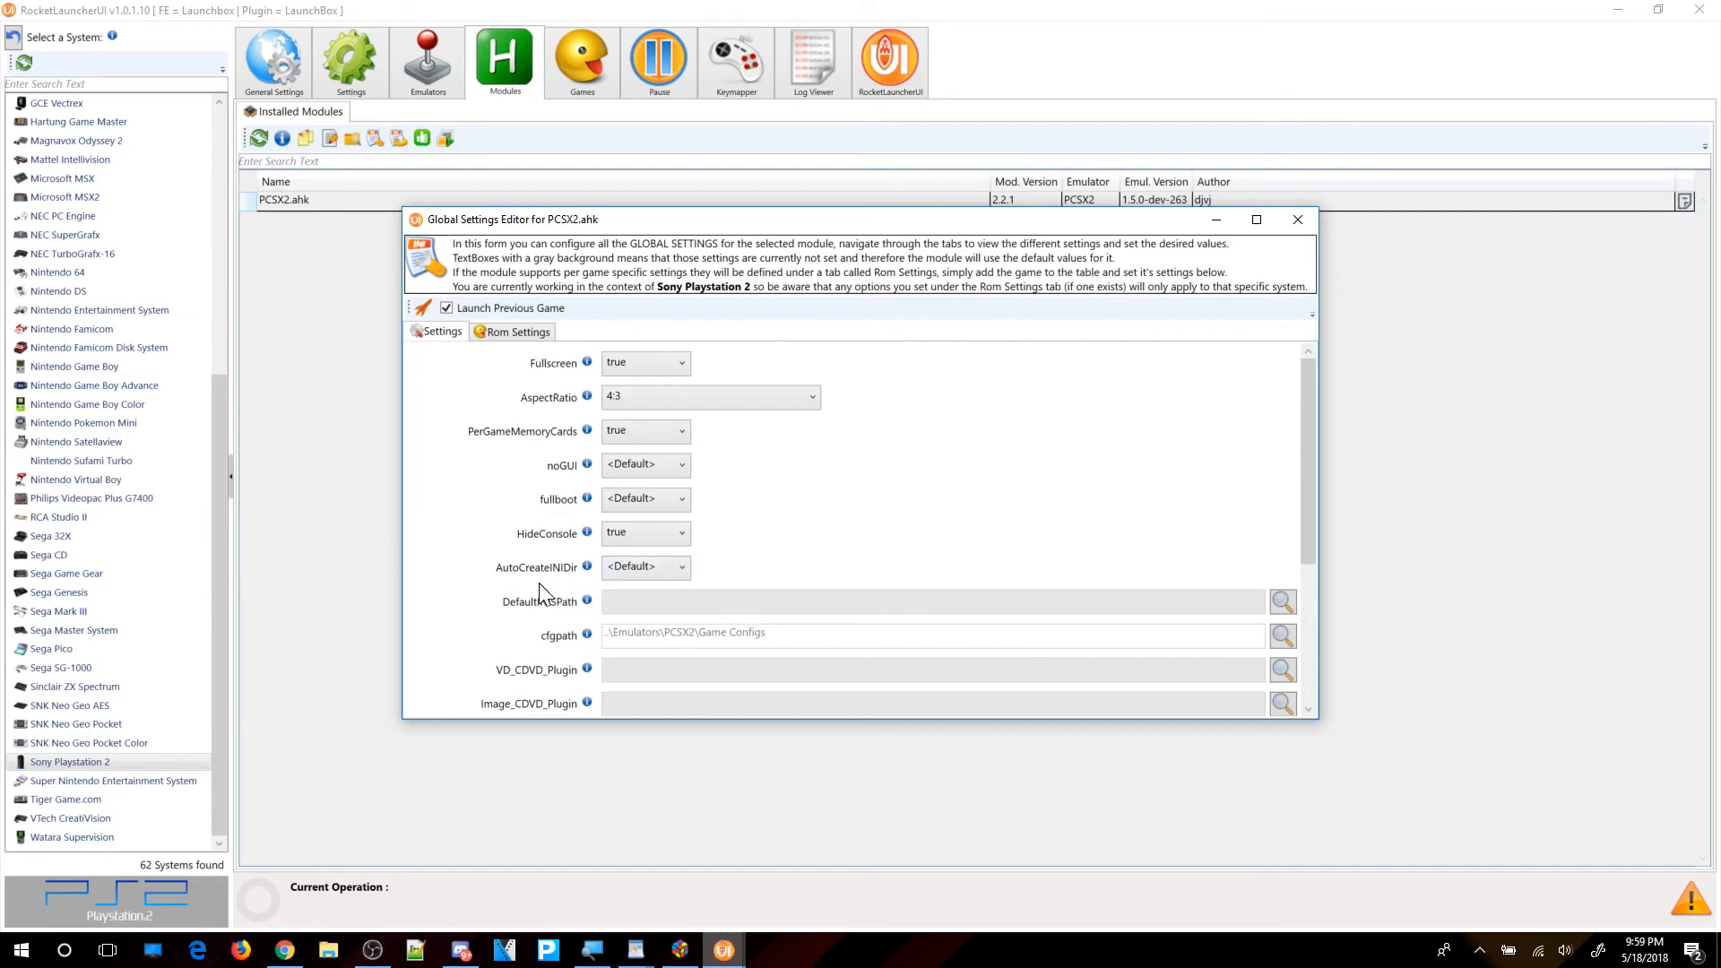
pyautogui.click(642, 568)
pyautogui.click(626, 595)
pyautogui.click(1293, 216)
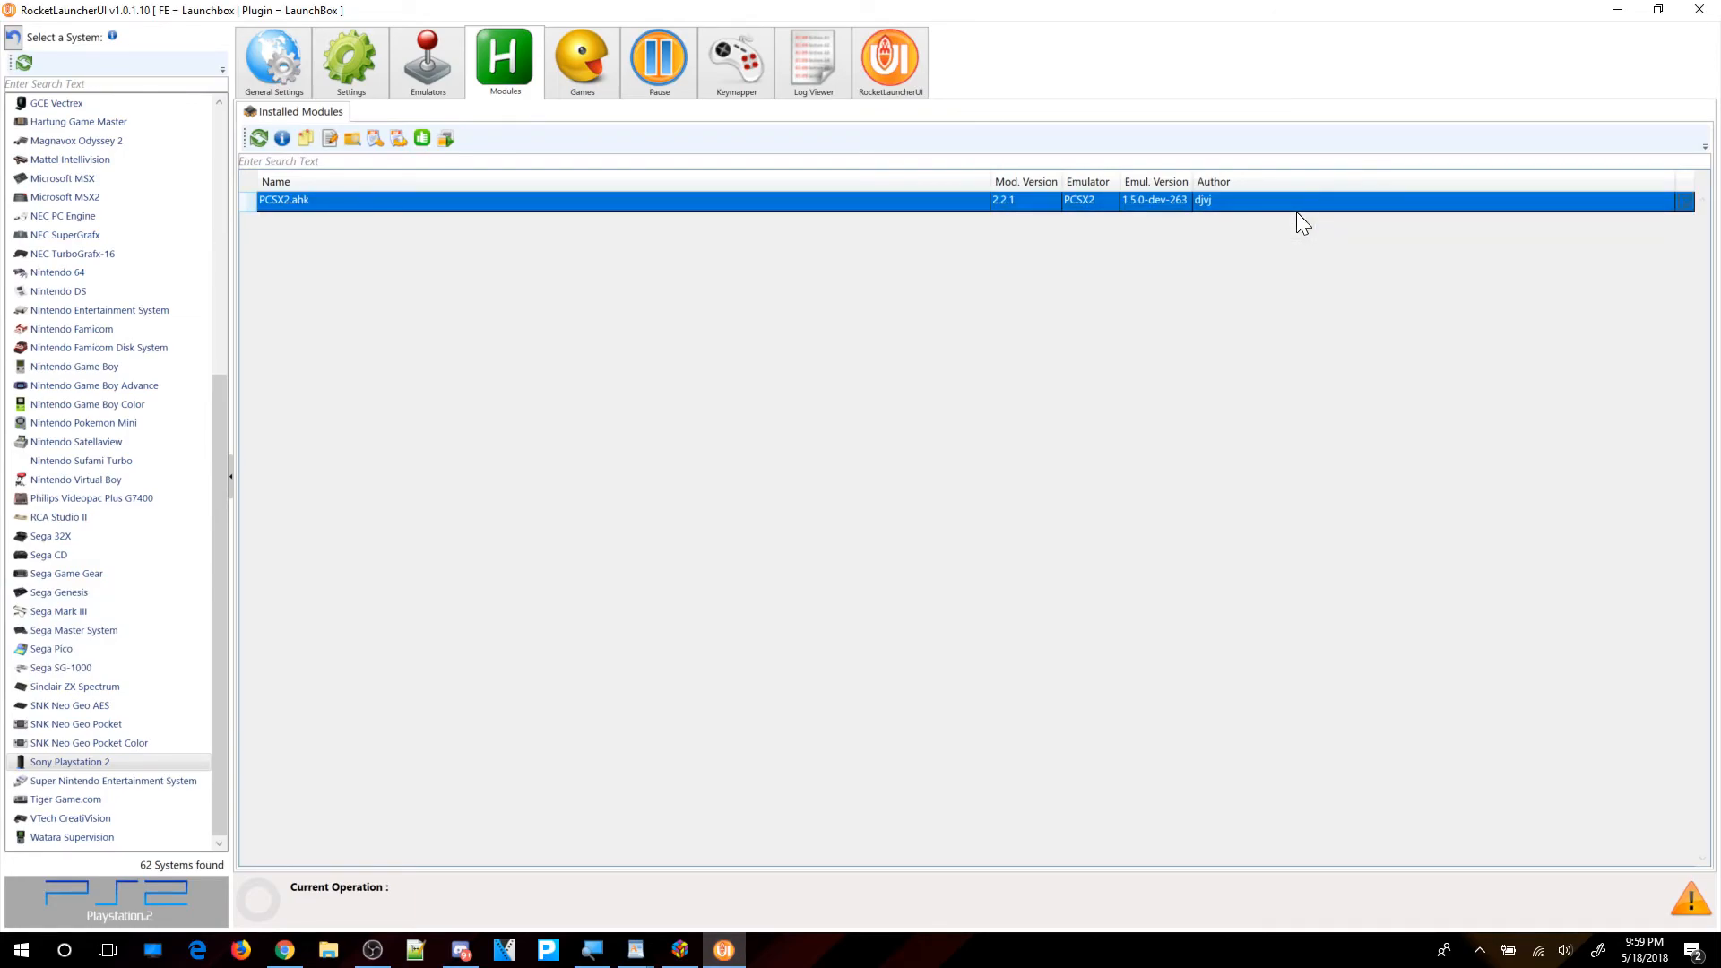
# Set the bezel's Enabled option to false in the Sony Playstation 2 settings.
pyautogui.click(363, 69)
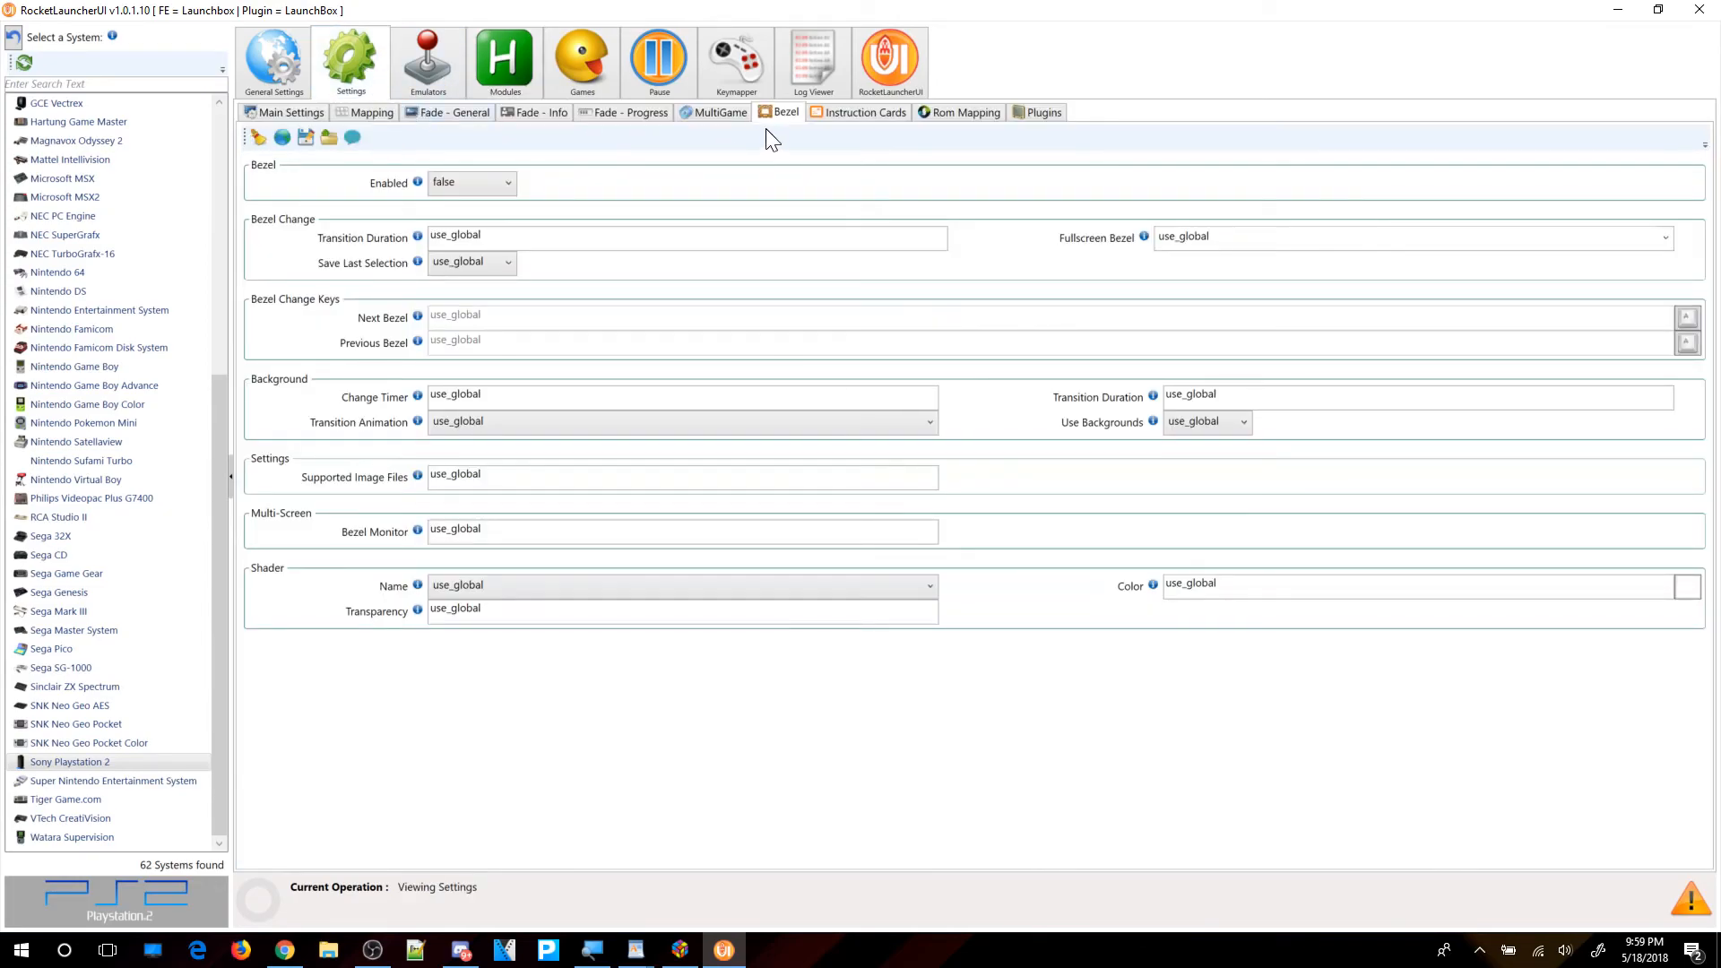
pyautogui.click(500, 184)
pyautogui.click(453, 227)
pyautogui.click(484, 186)
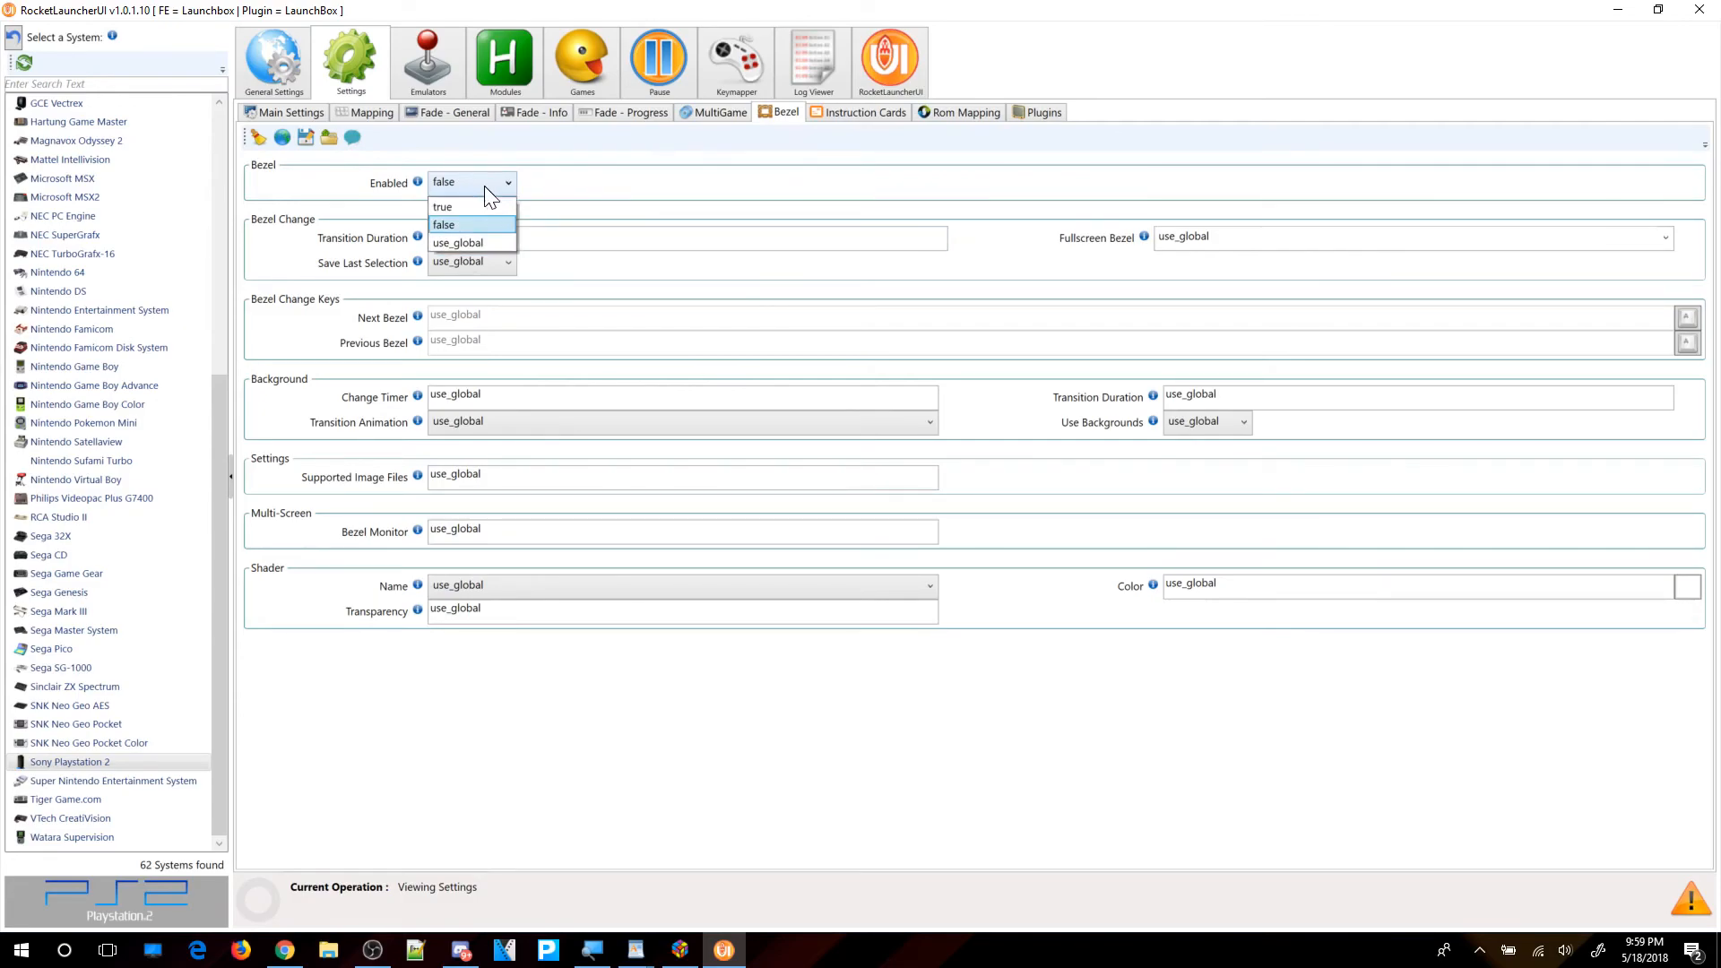
pyautogui.click(459, 225)
# Audit the Sony Playstation 2 games and launch Final Fantasy X (USA) from the list.
pyautogui.click(584, 80)
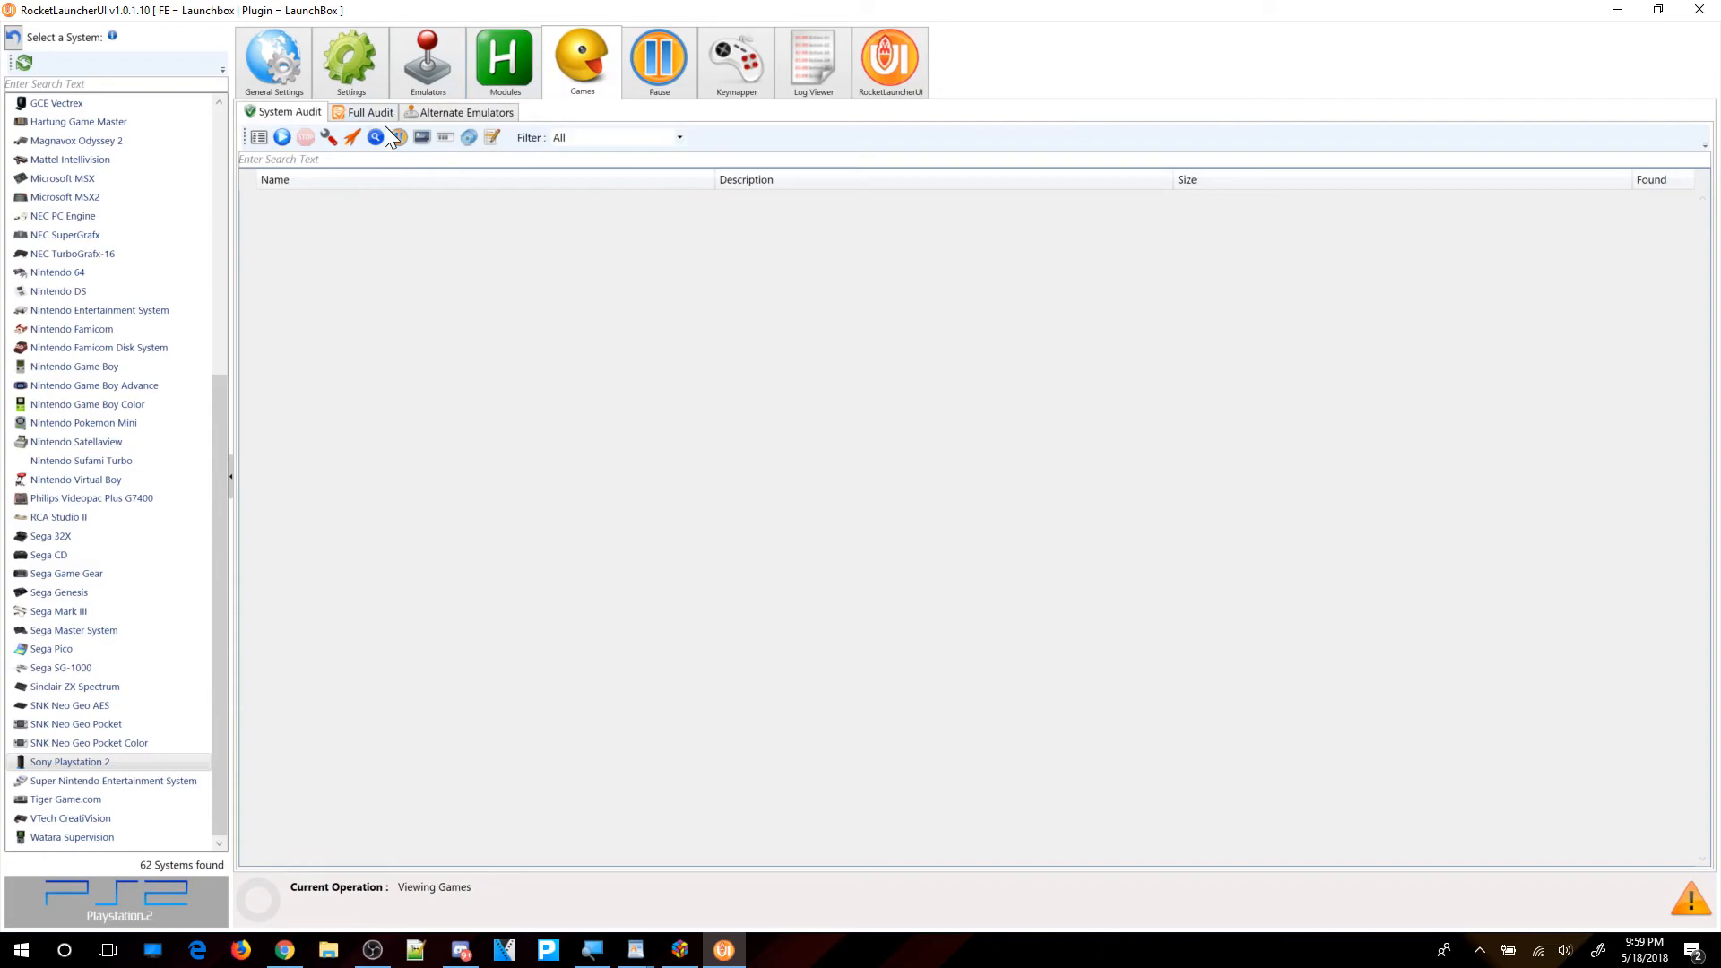
pyautogui.click(283, 139)
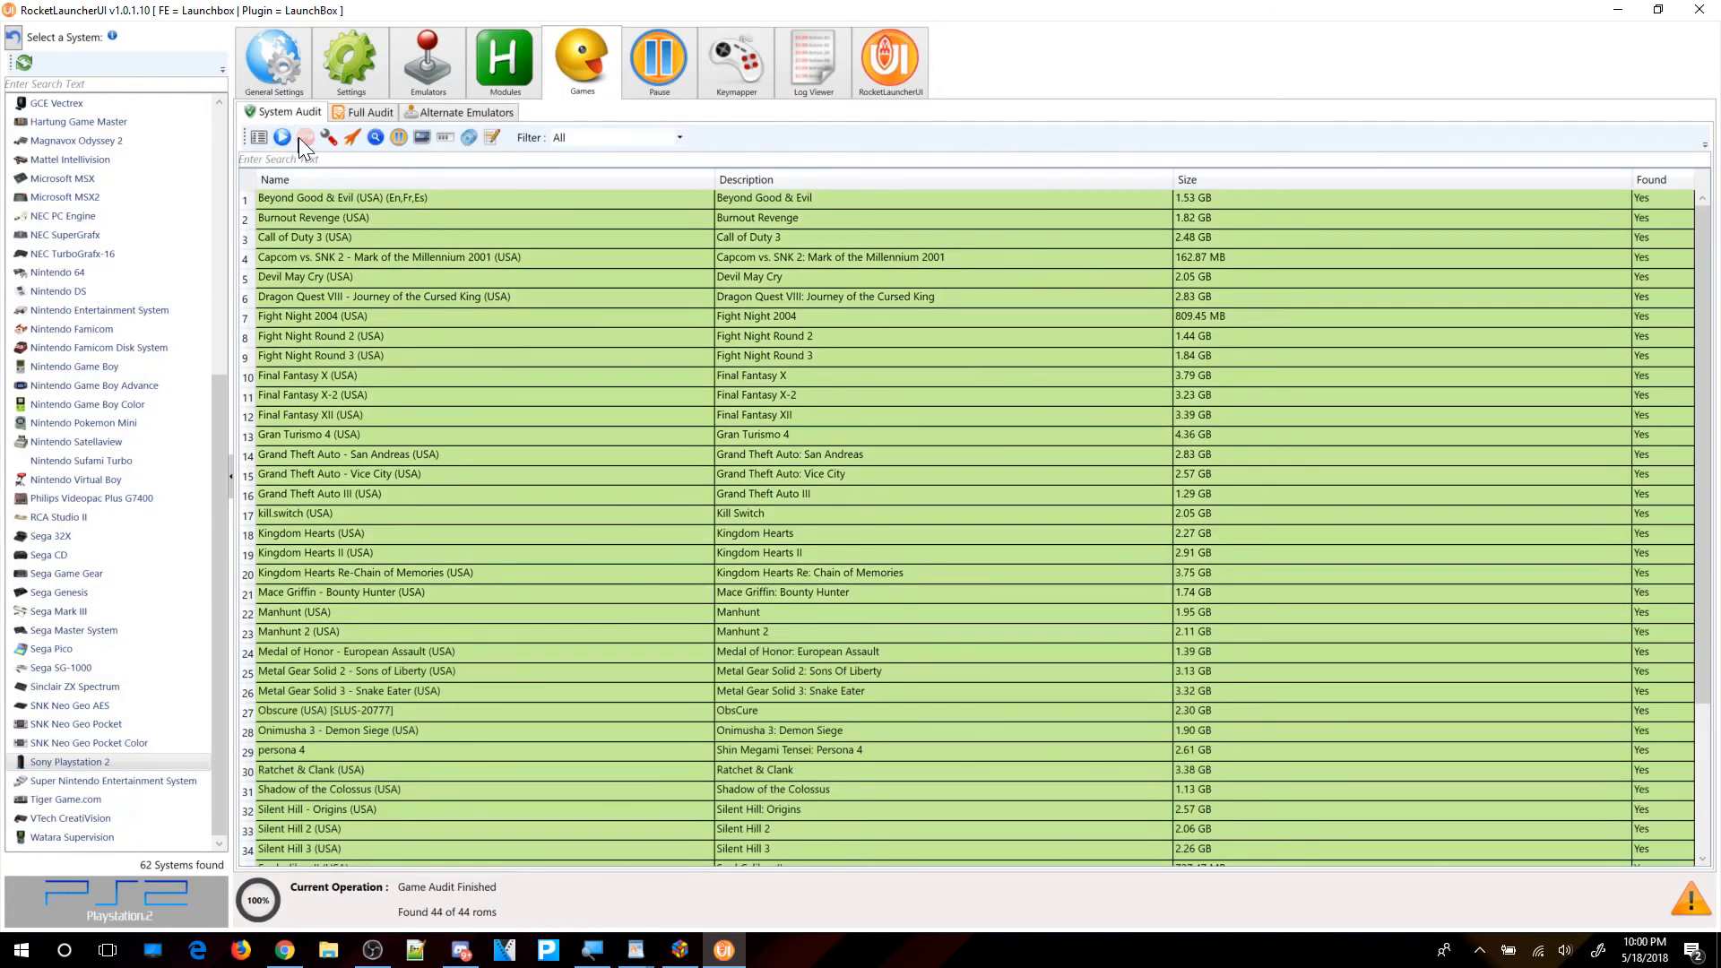
pyautogui.click(351, 378)
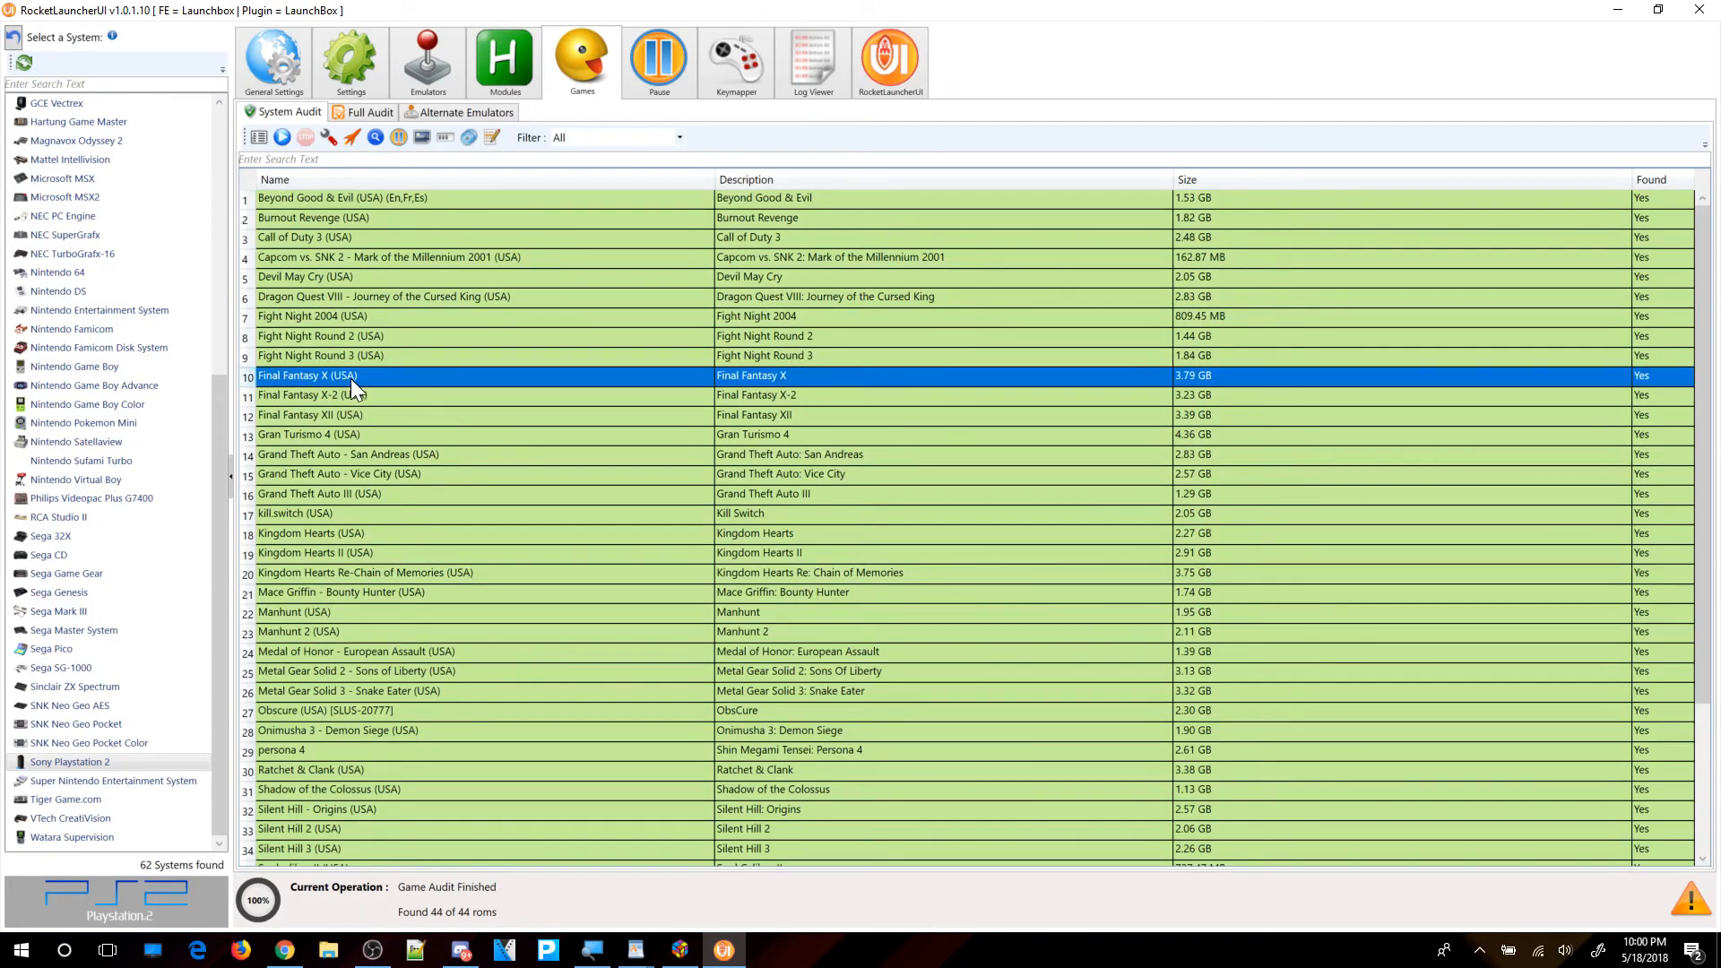
pyautogui.click(351, 137)
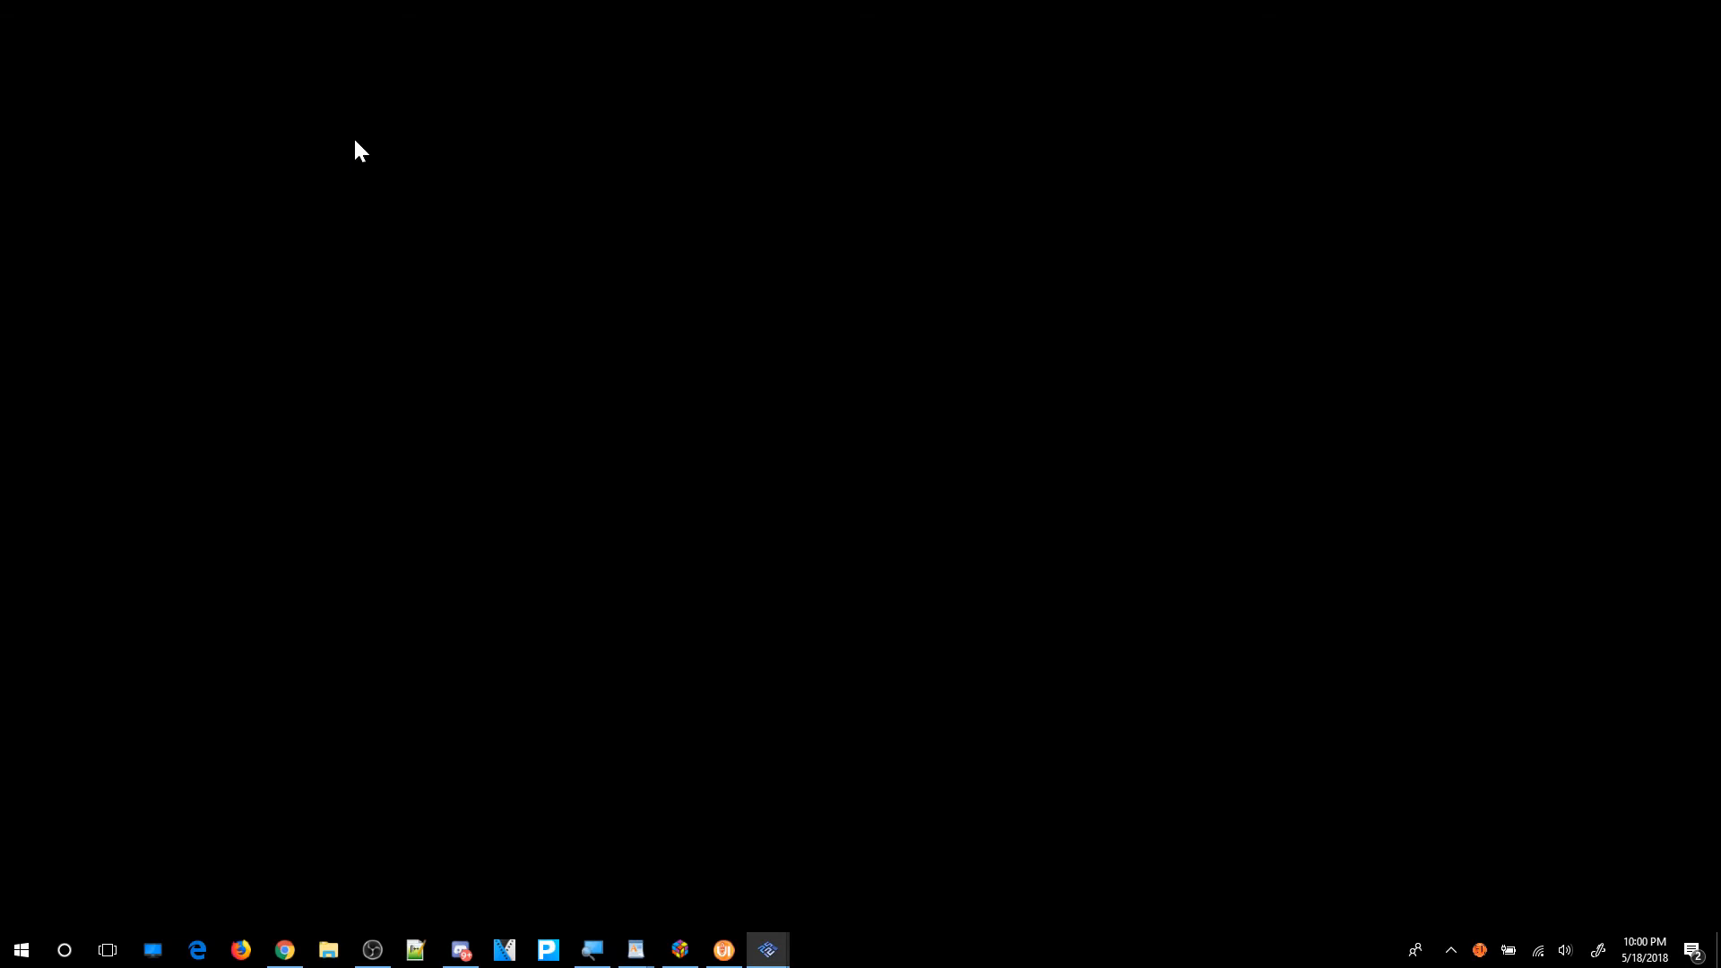
# Open the Windows volume mixer to check the running game's volume, and close it.
pyautogui.click(1564, 952)
pyautogui.rightClick(1564, 951)
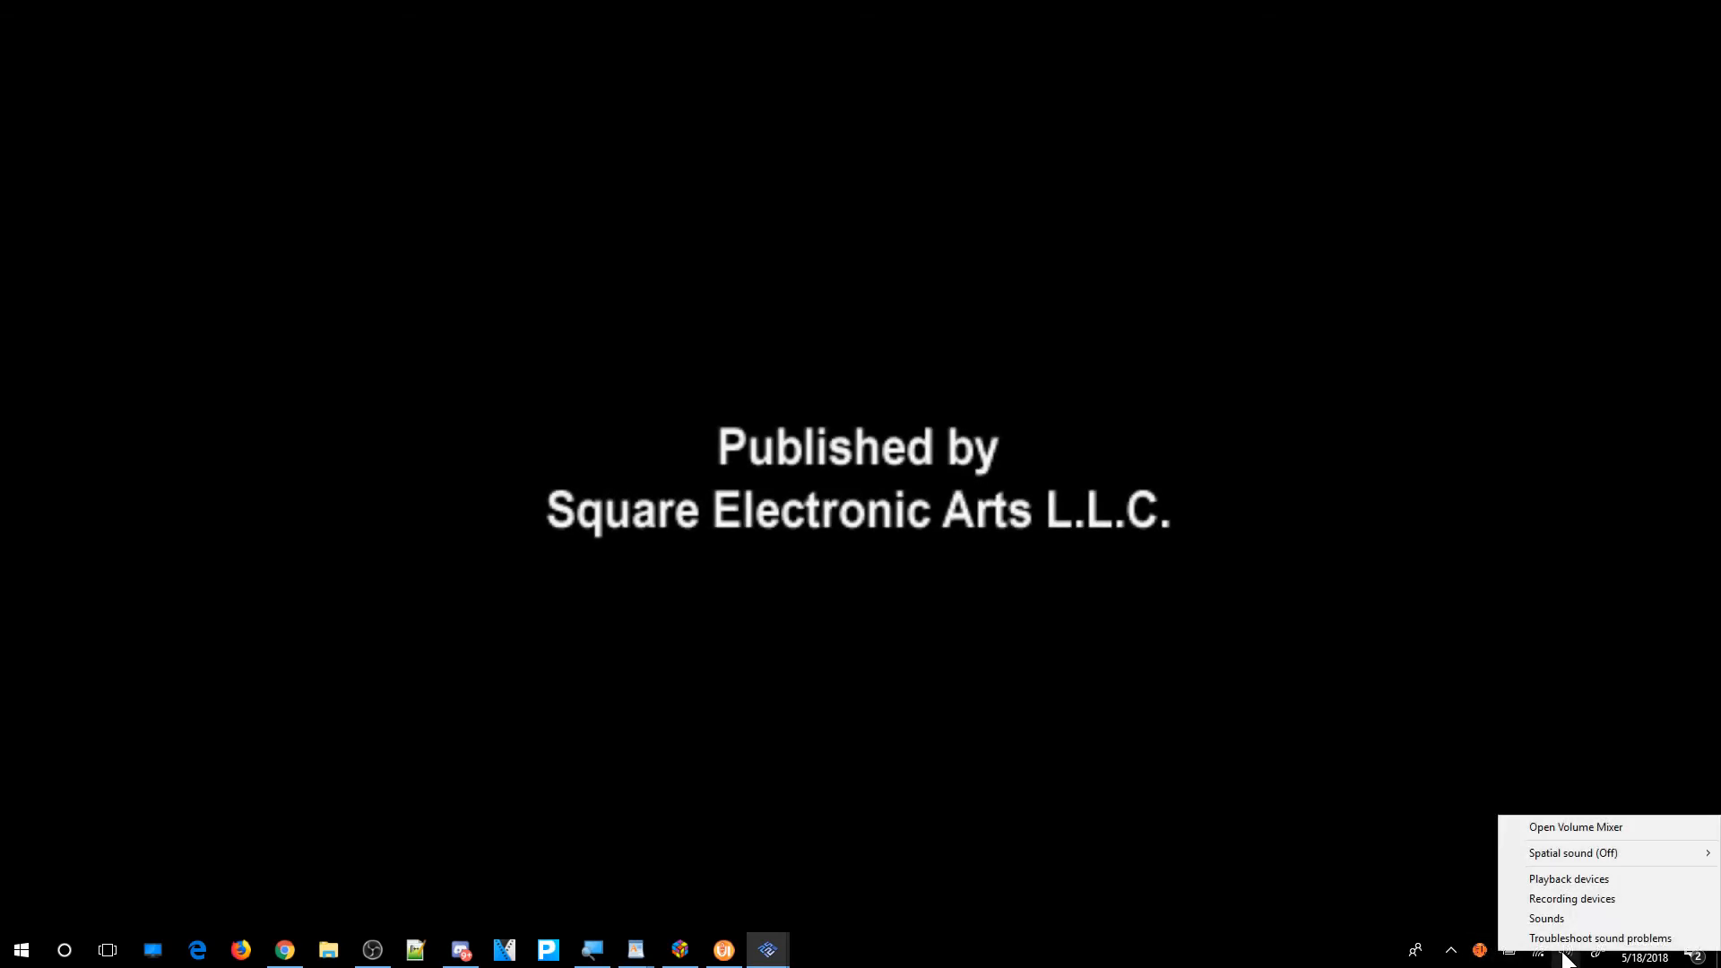
pyautogui.click(1543, 836)
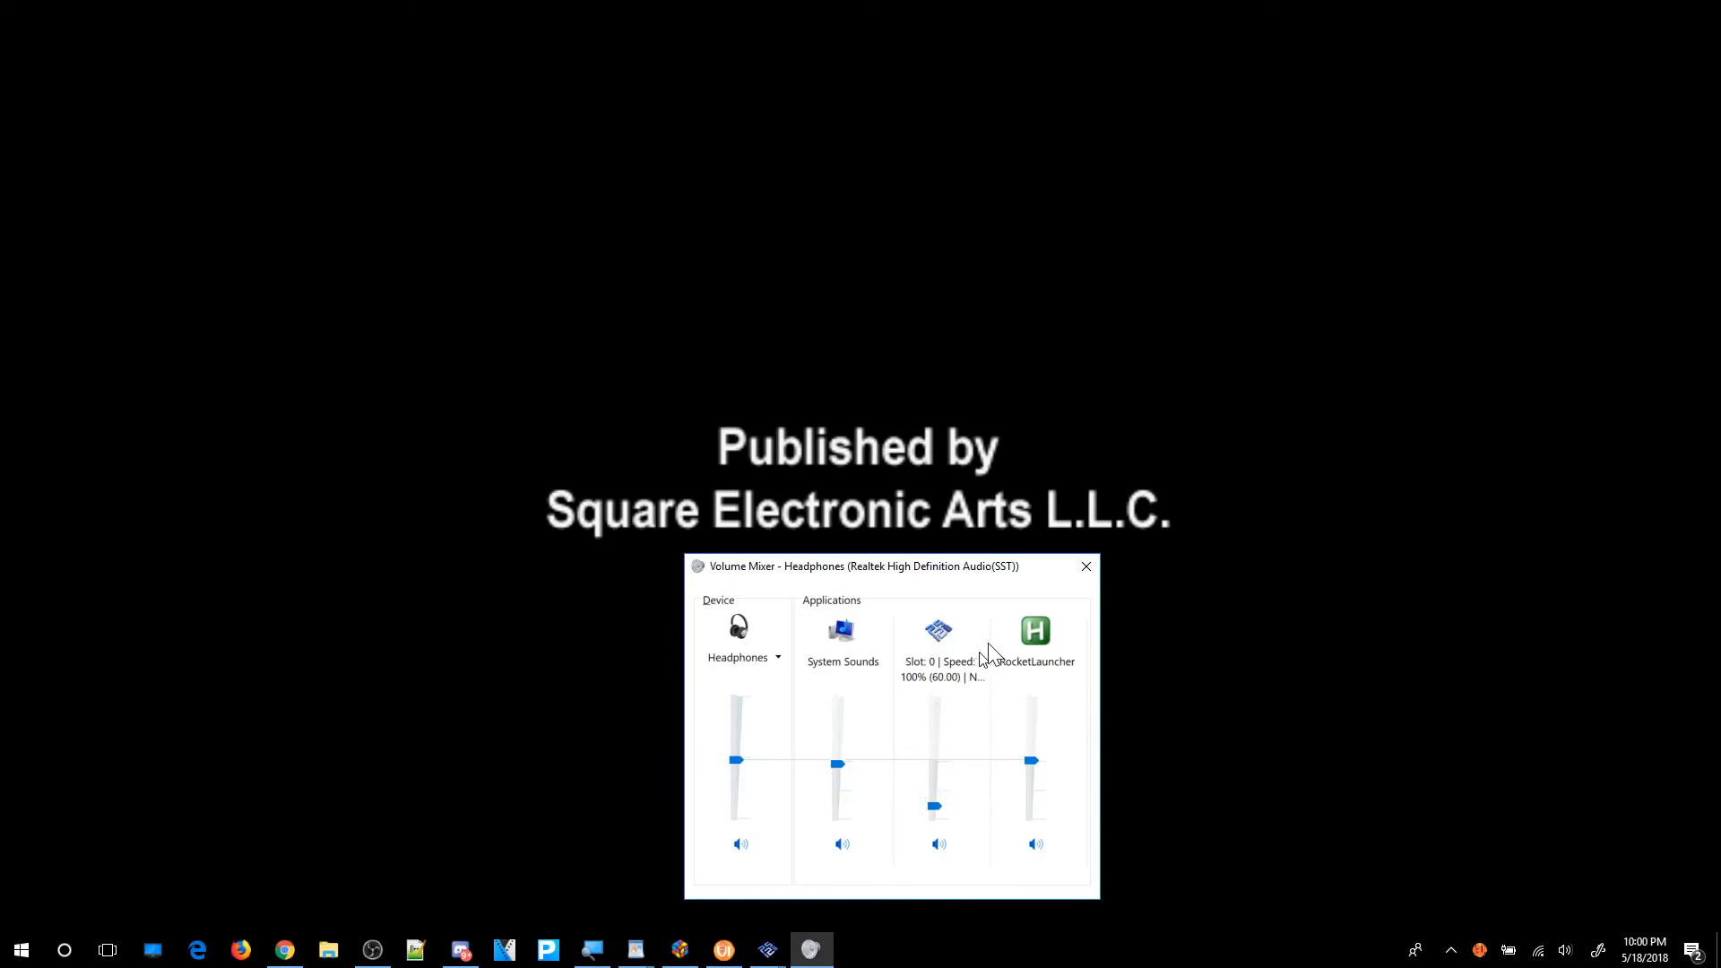
pyautogui.click(1086, 567)
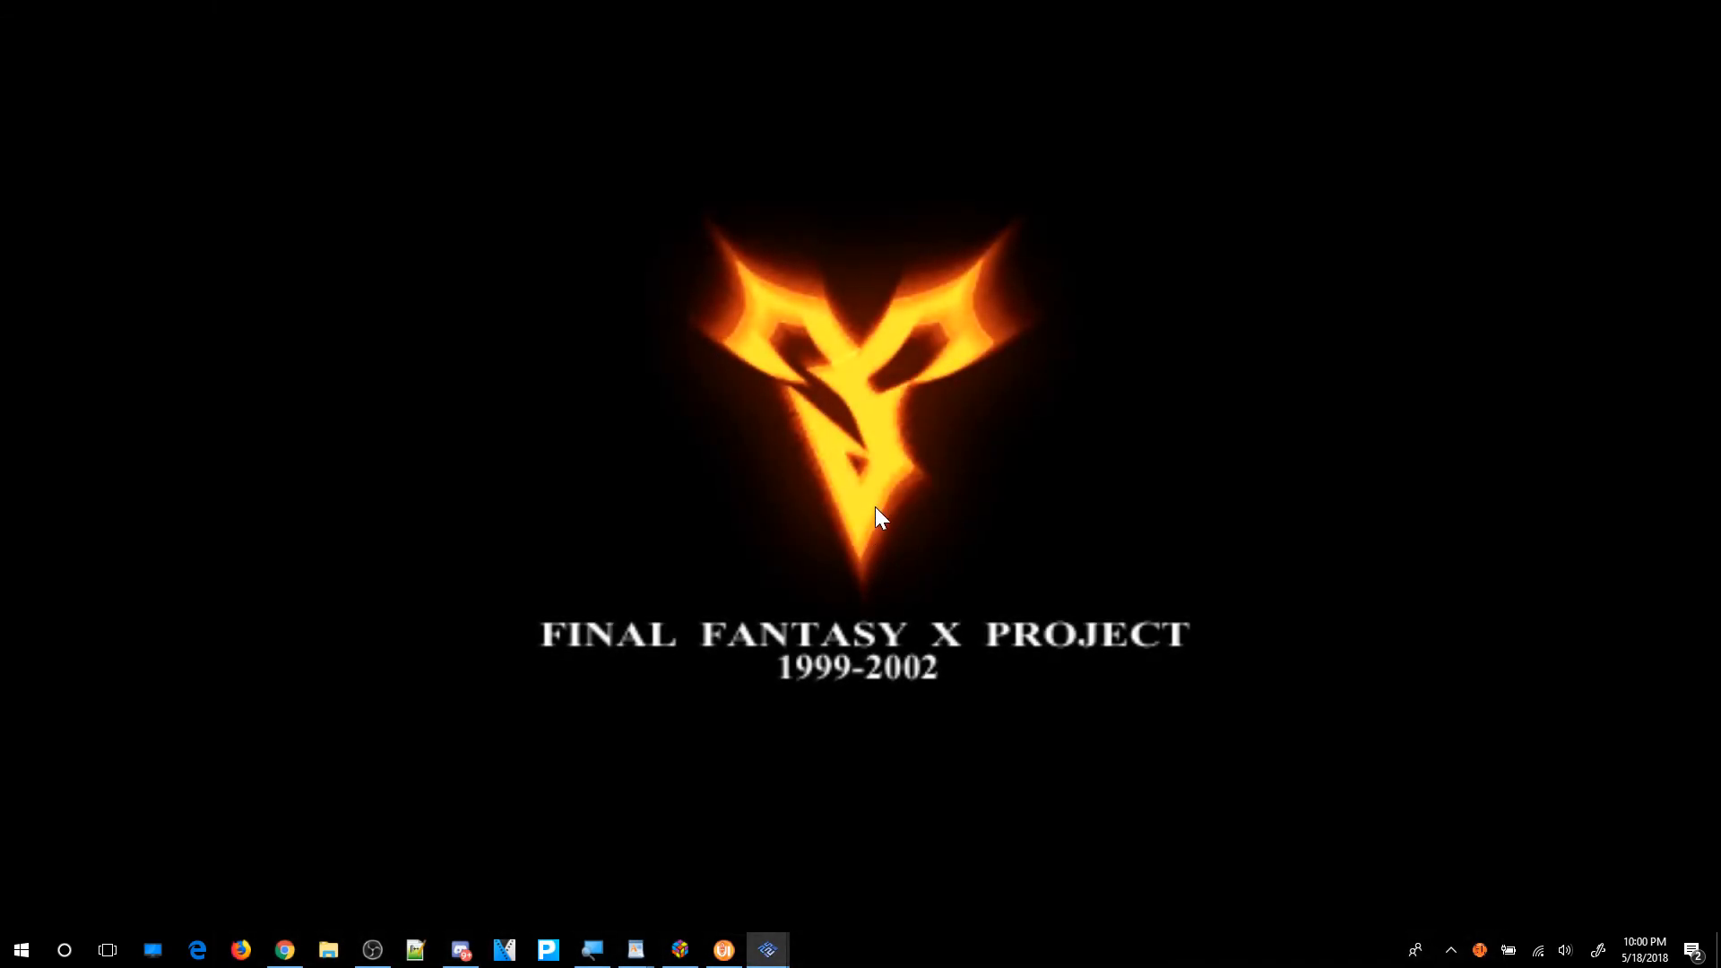
# Switch the game from fullscreen to windowed mode and arrange the game window and the PCSX2 main window side by side.
pyautogui.hotkey('alt', 'Return')
pyautogui.moveTo(869, 98); pyautogui.dragTo(1053, 31)
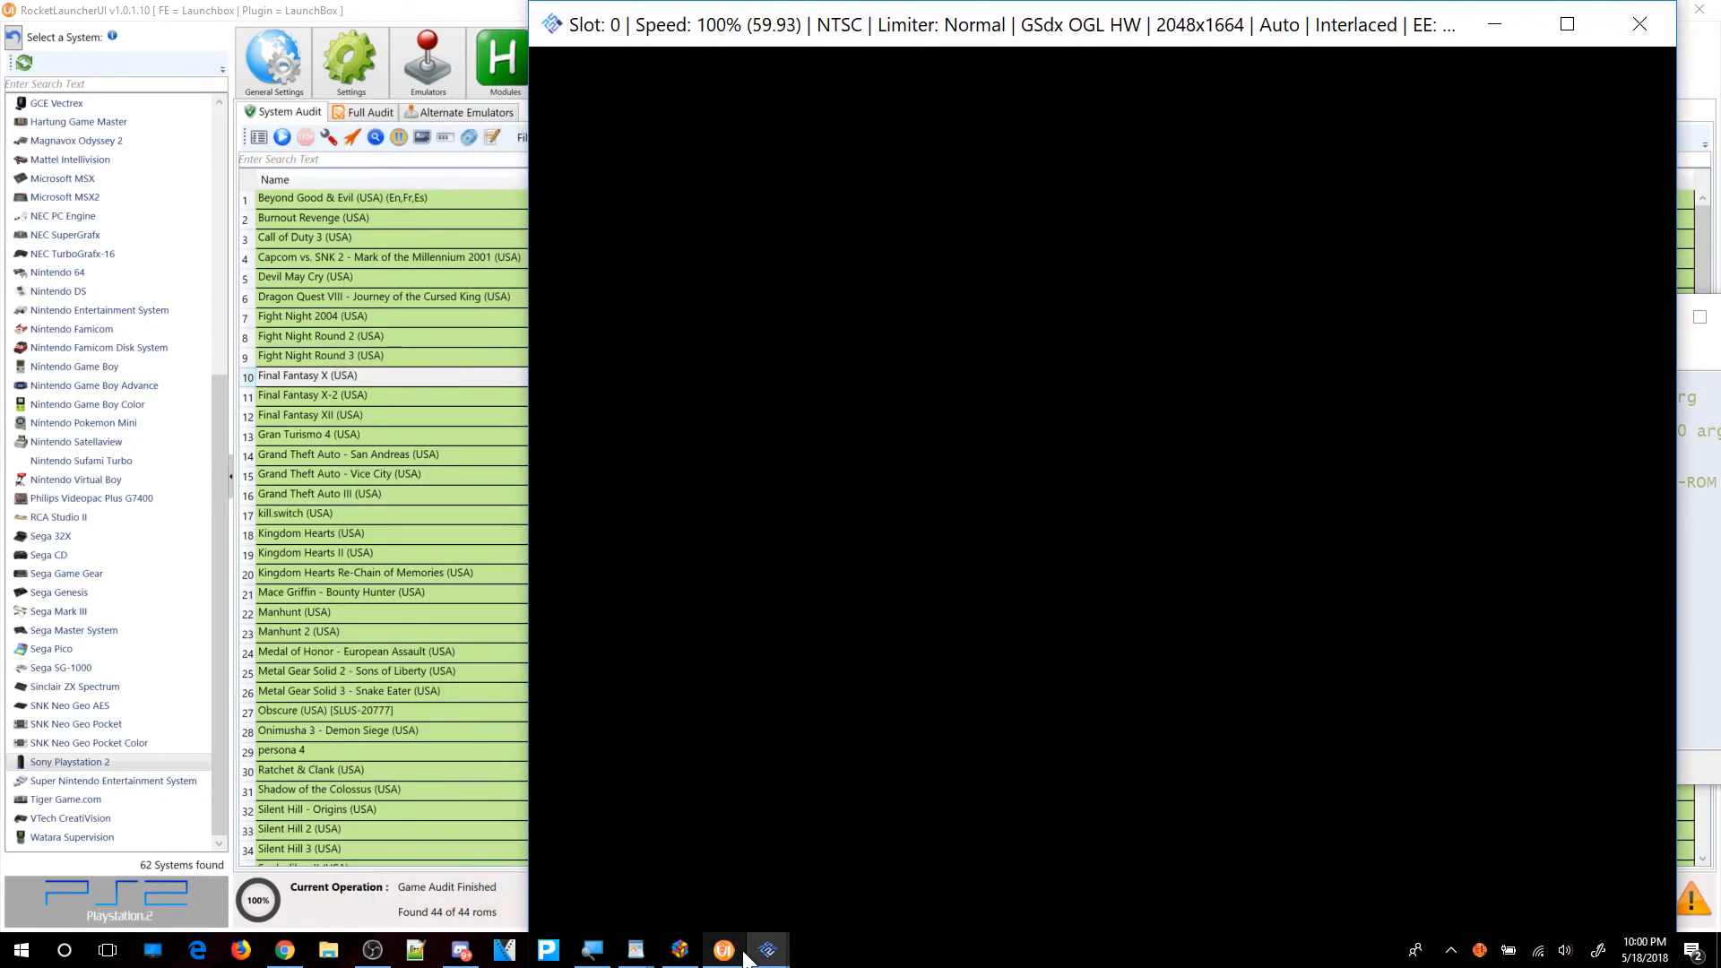
pyautogui.click(767, 949)
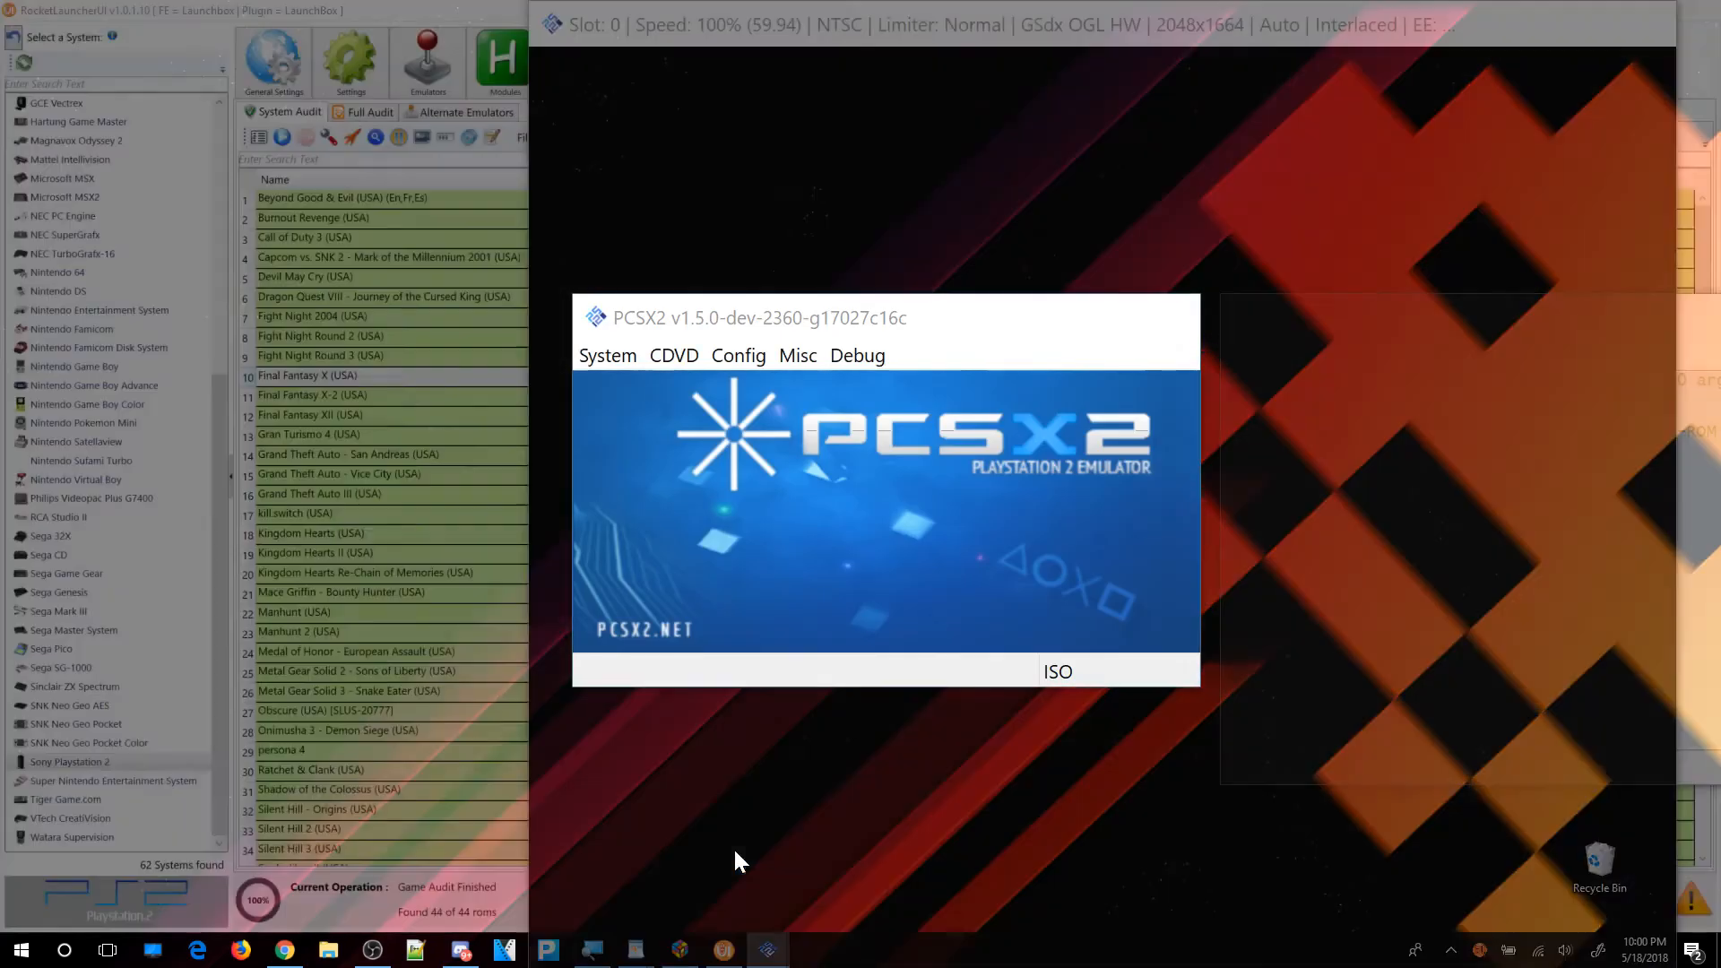
pyautogui.click(733, 846)
pyautogui.moveTo(699, 315); pyautogui.dragTo(204, 218)
pyautogui.click(784, 34)
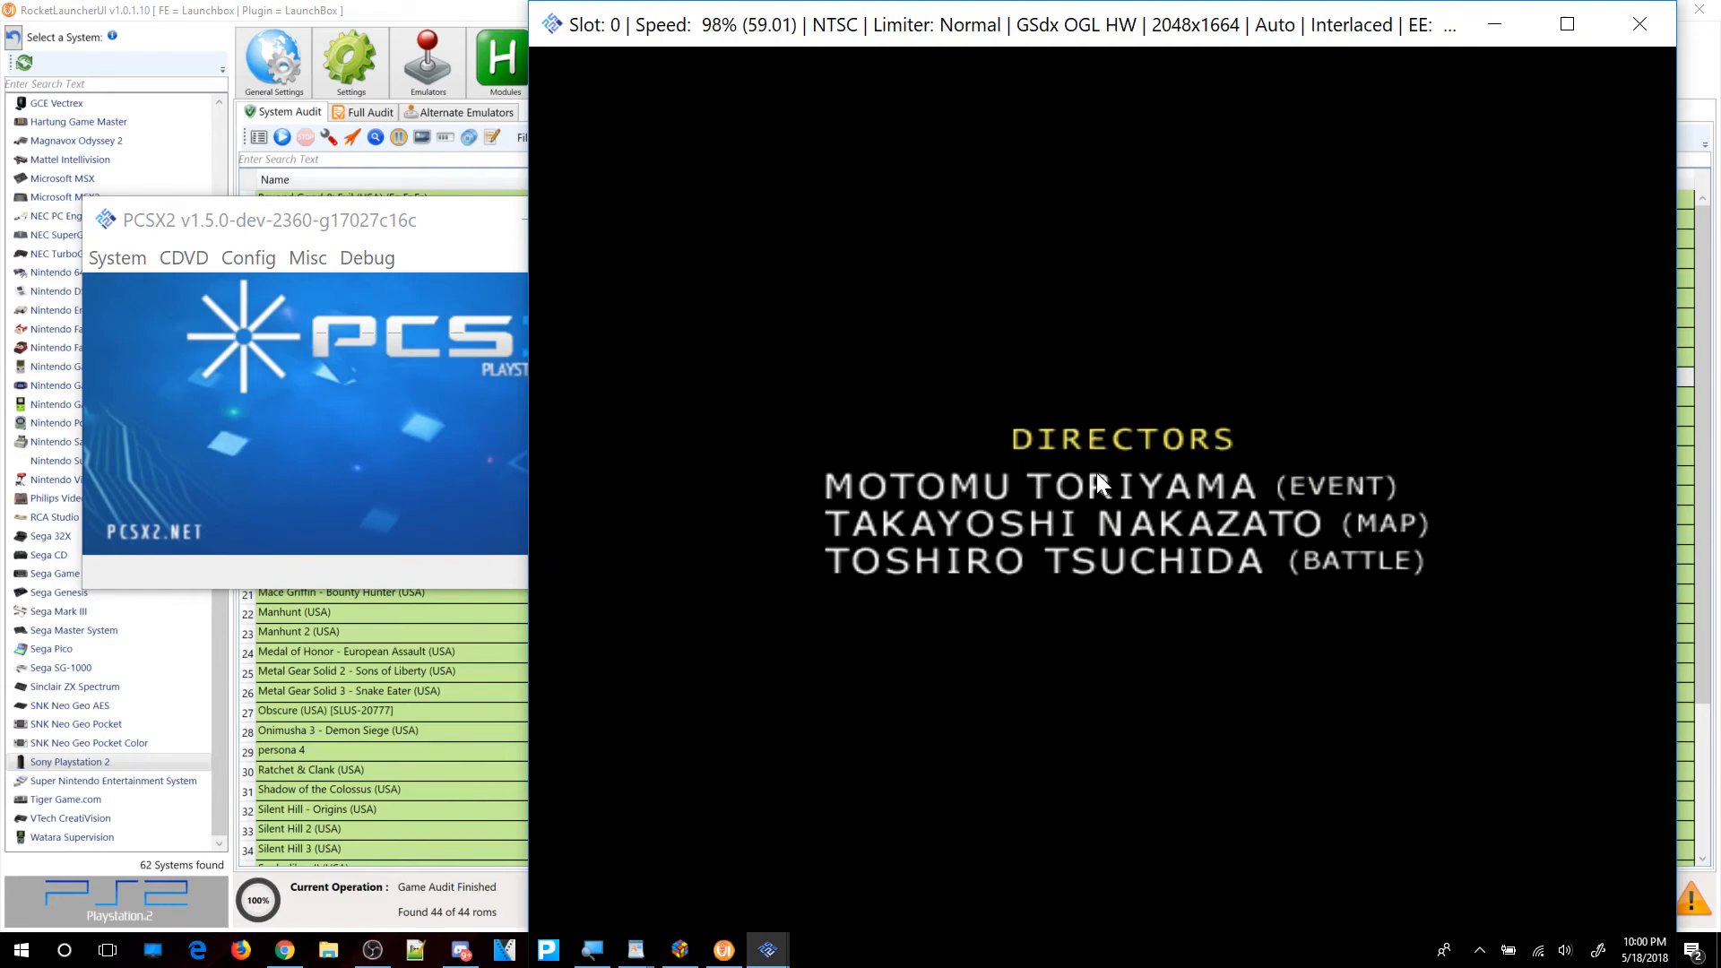
# View the Video (GS) plugin settings in PCSX2, then close them and exit the game.
pyautogui.click(395, 224)
pyautogui.click(260, 263)
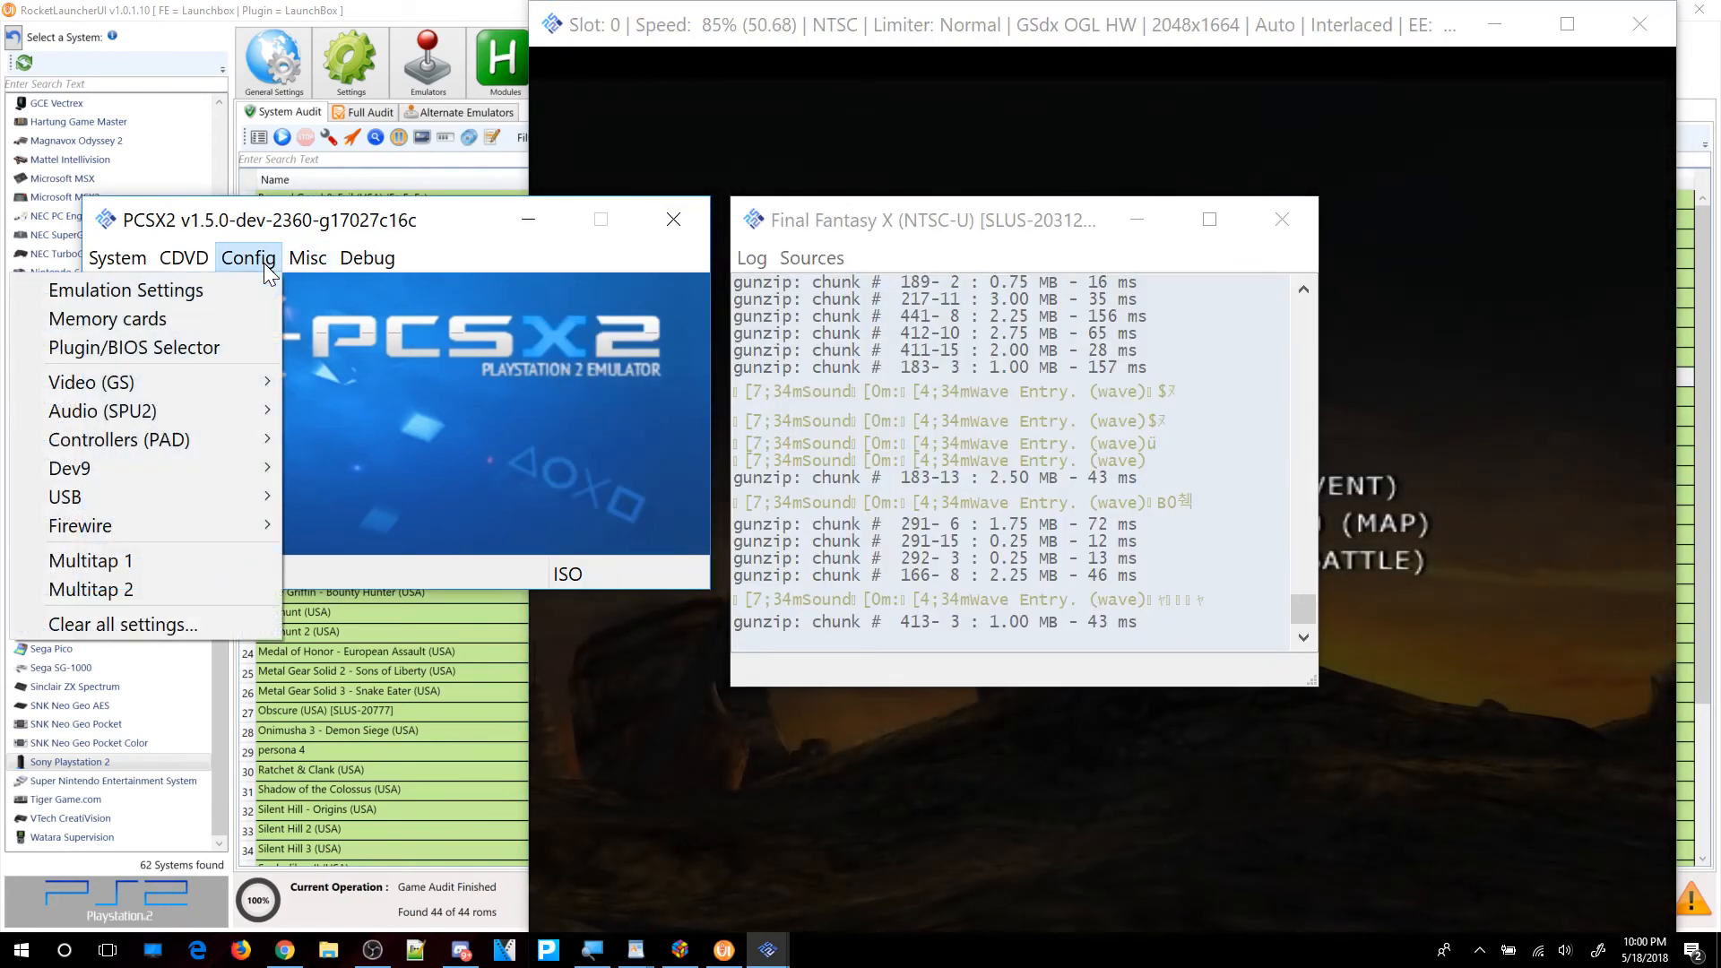
pyautogui.moveTo(186, 383)
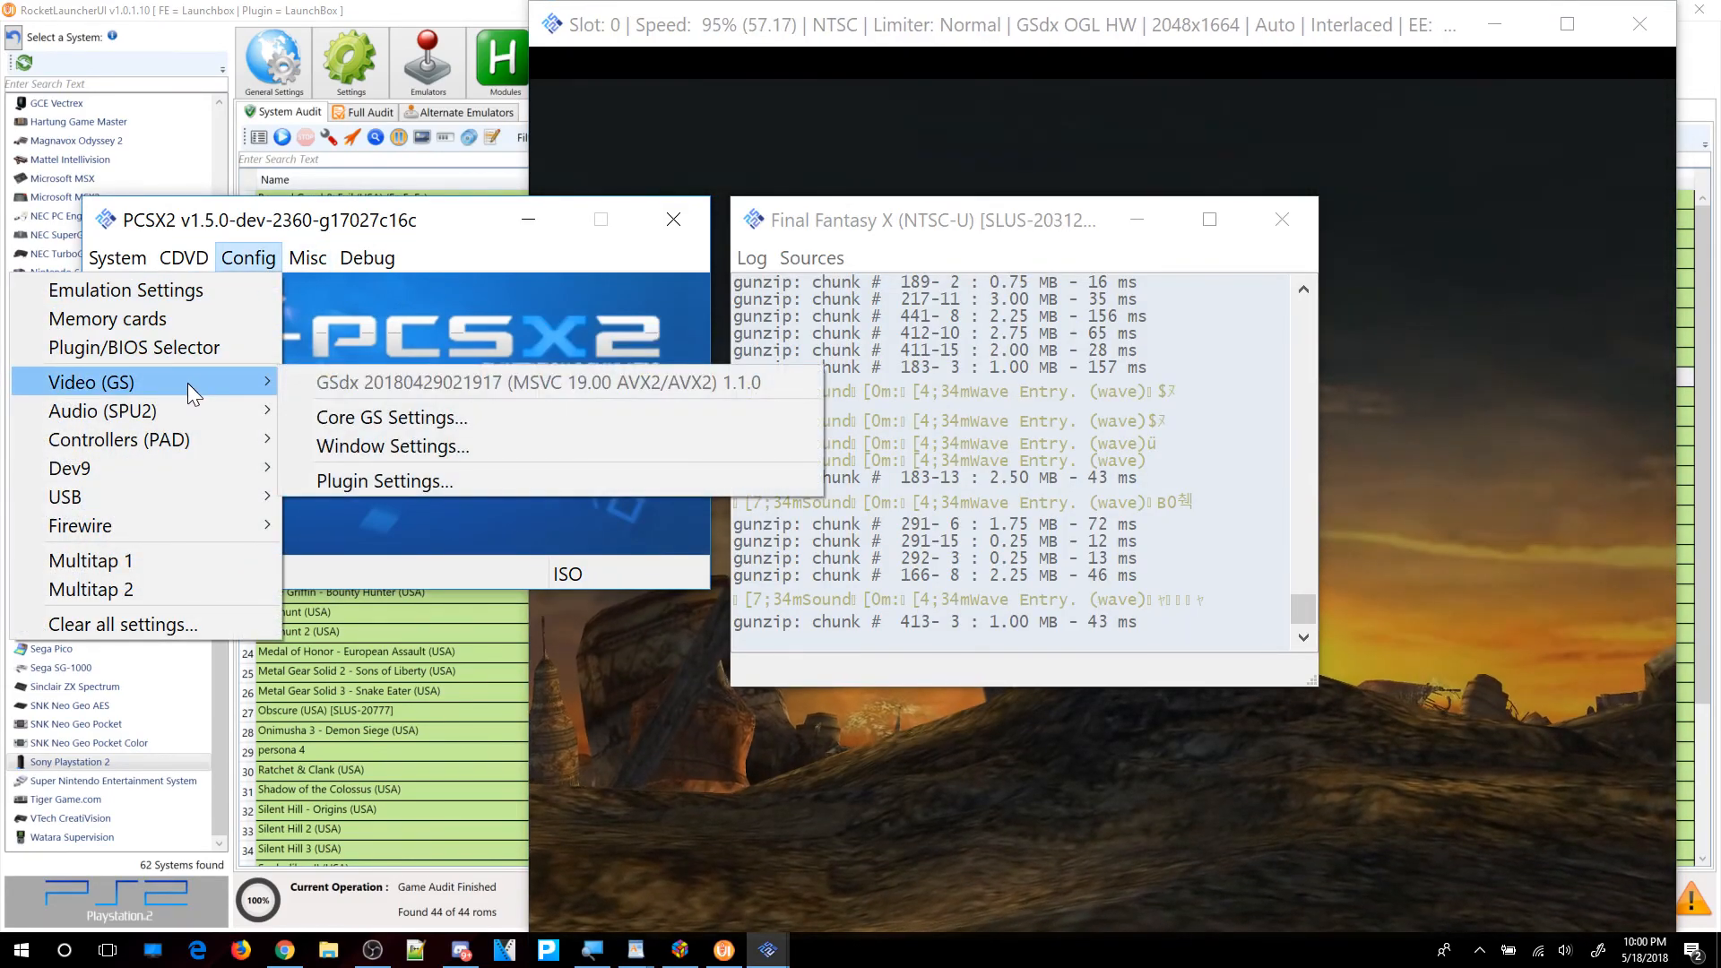
pyautogui.click(482, 485)
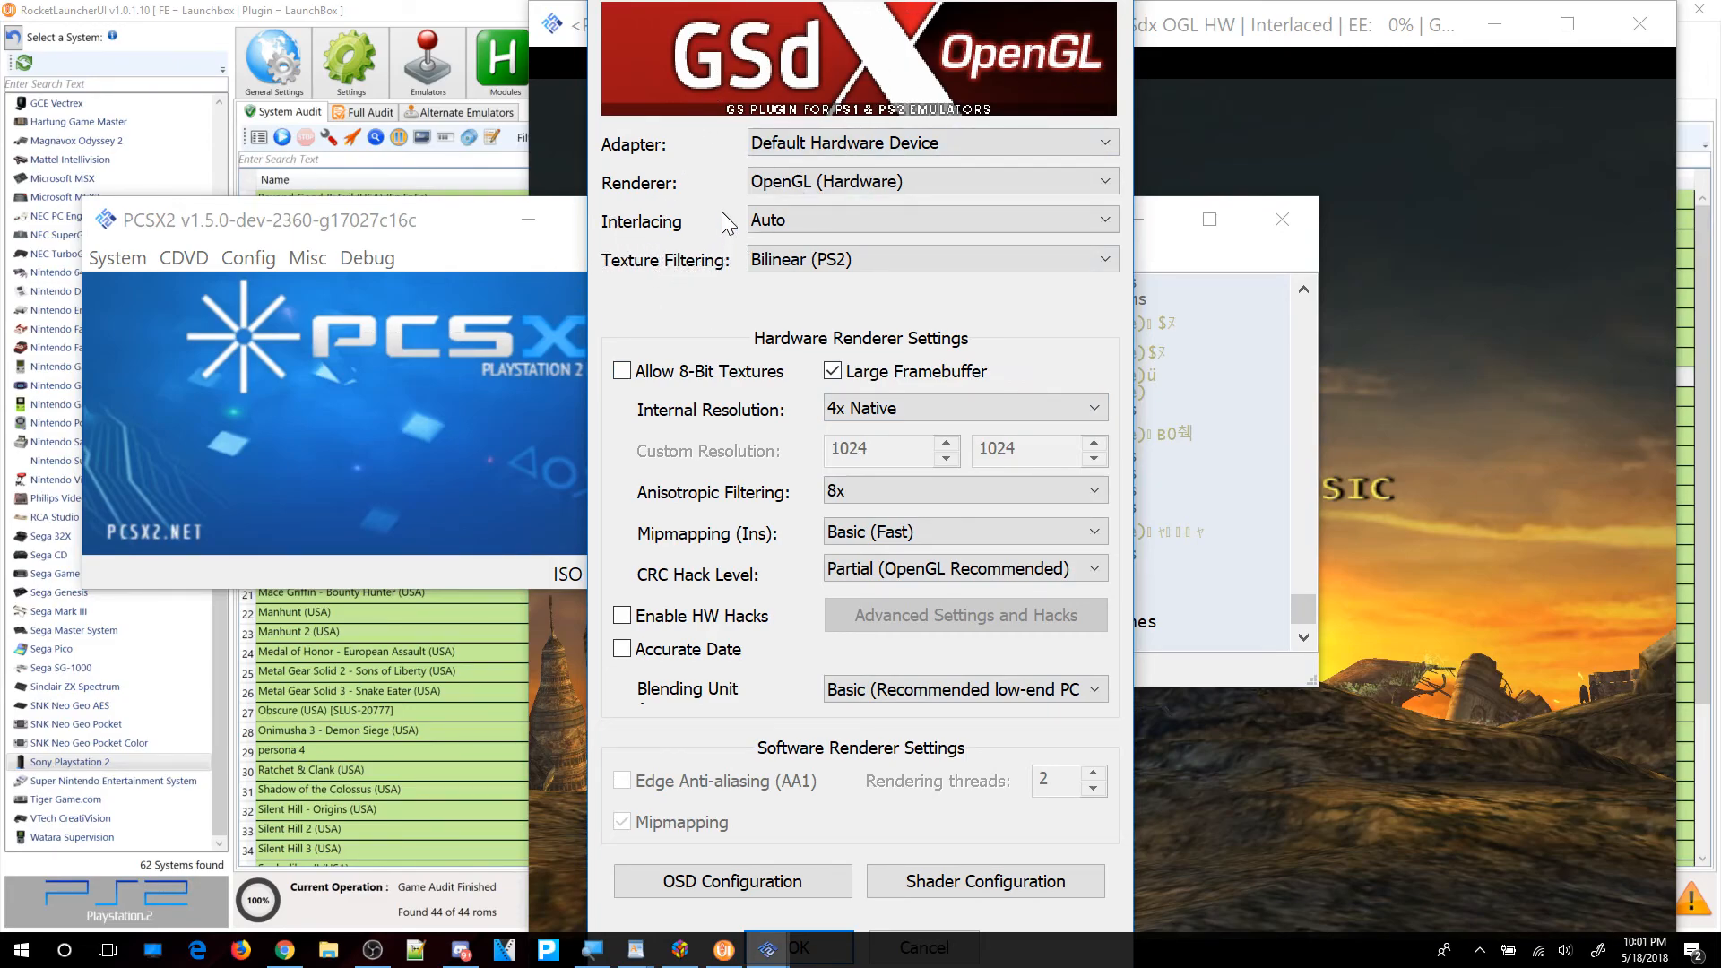
pyautogui.press('Escape')
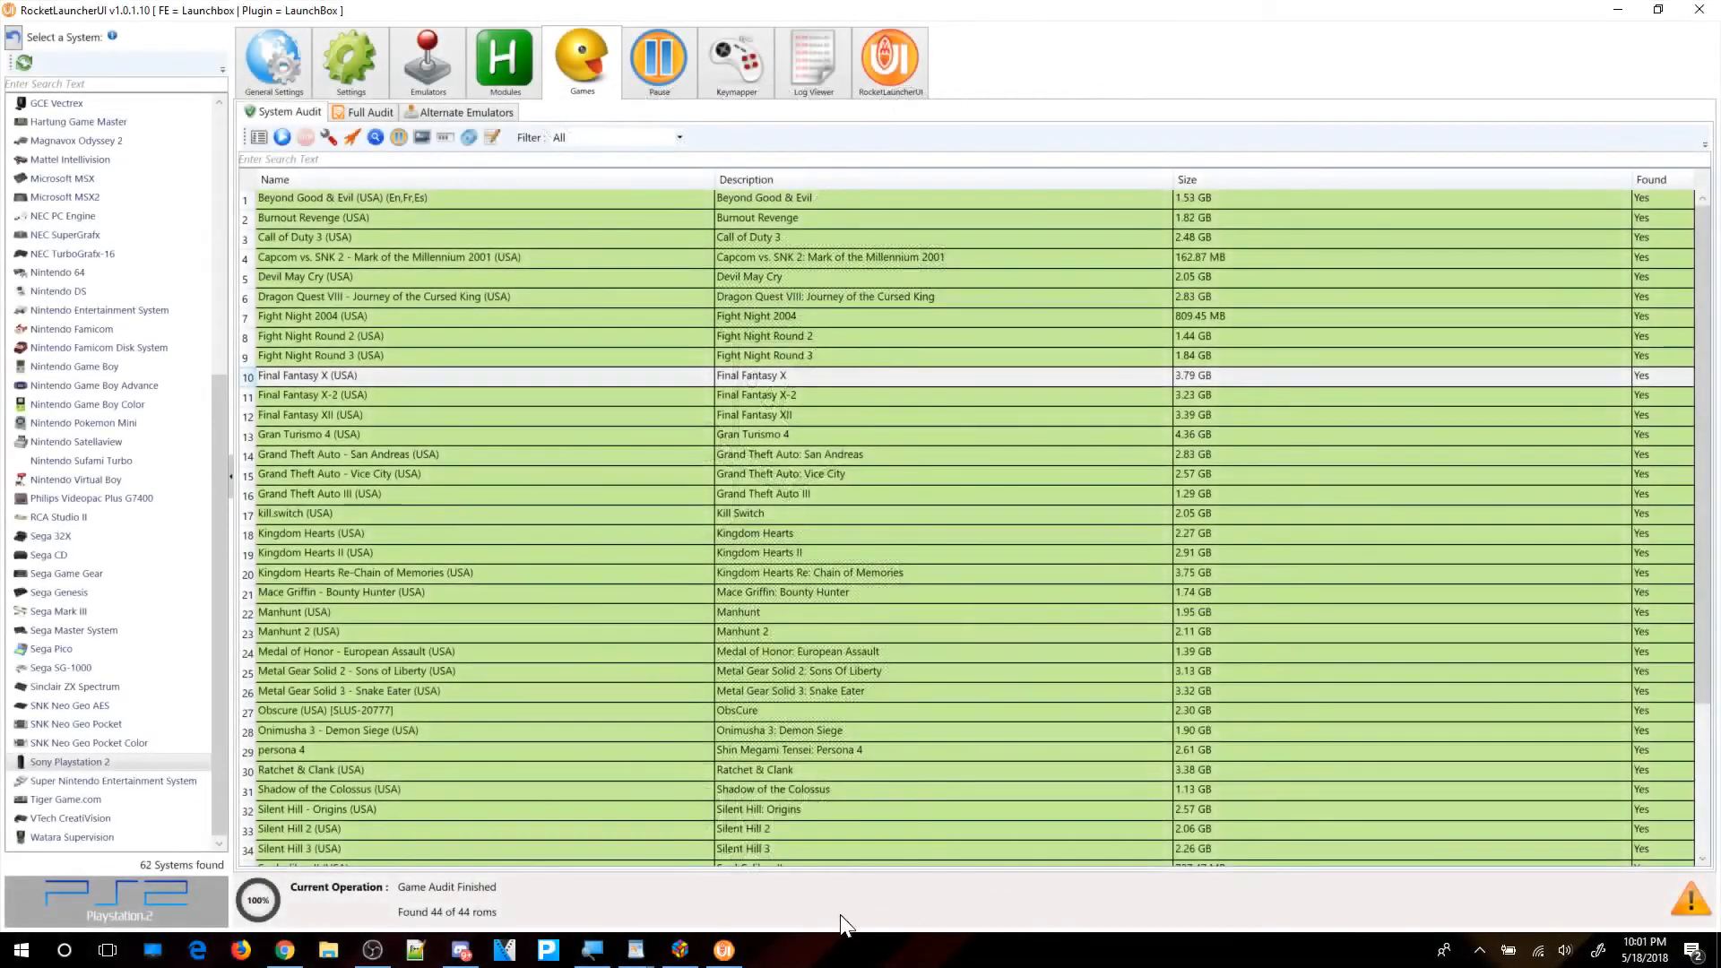
# Launch Final Fantasy X (USA) again from the audit list and bring up the PCSX2 main window.
pyautogui.click(355, 142)
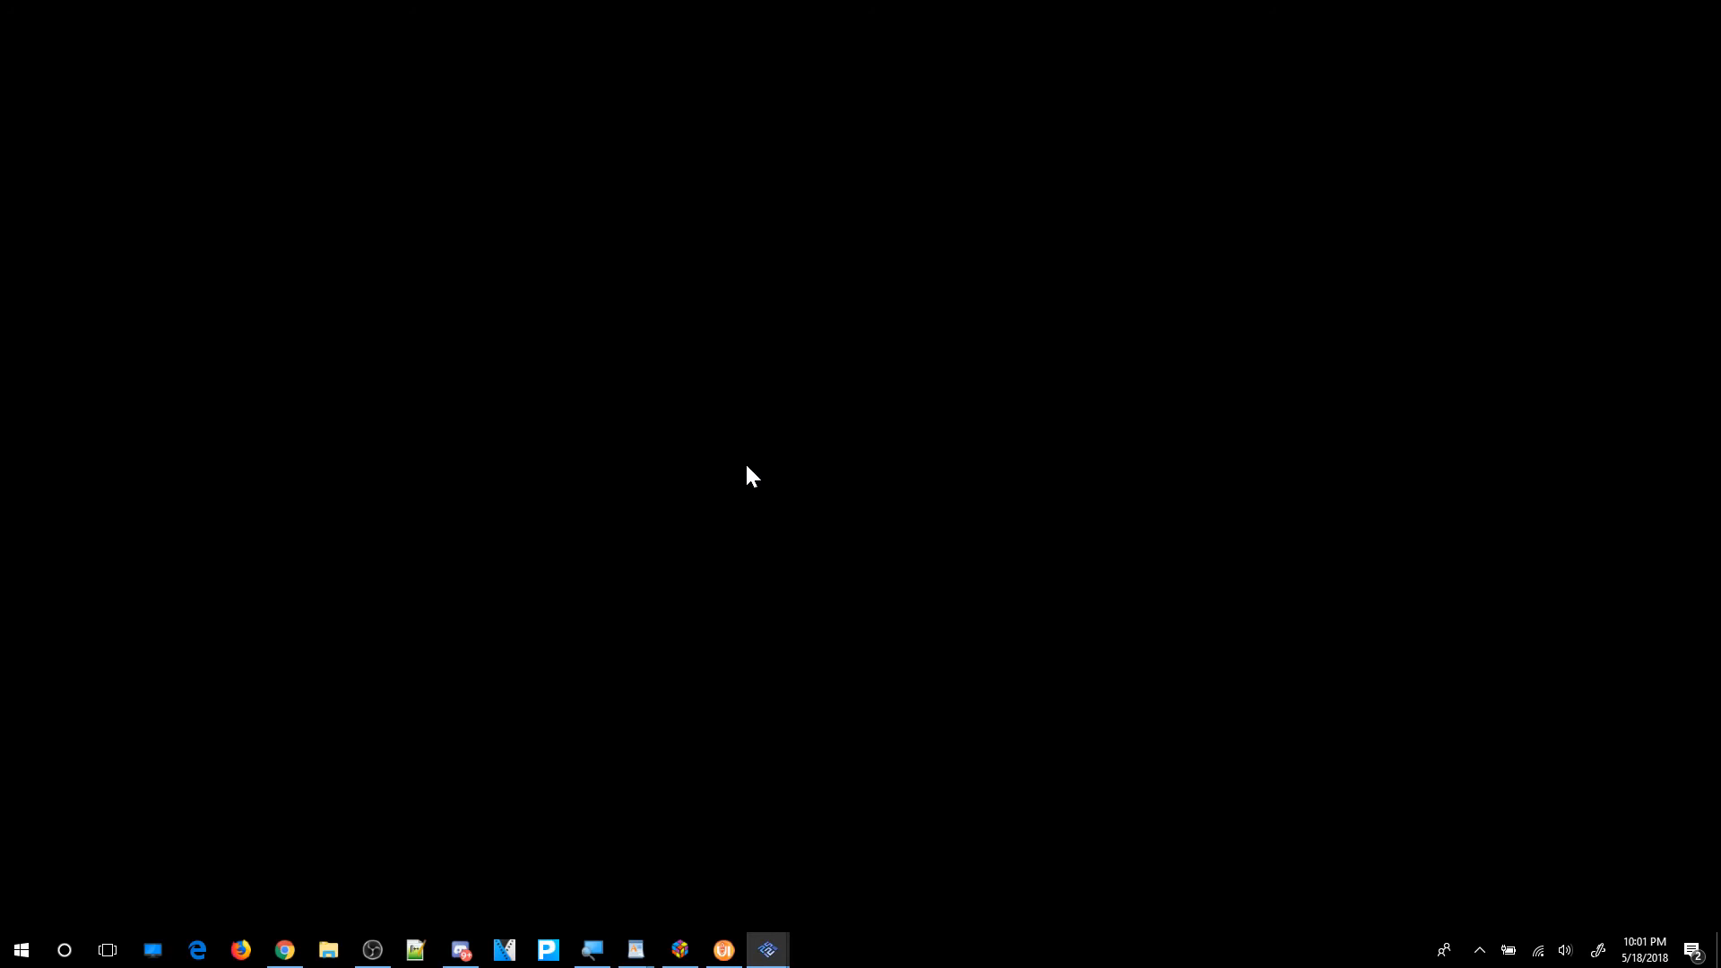
pyautogui.moveTo(767, 949)
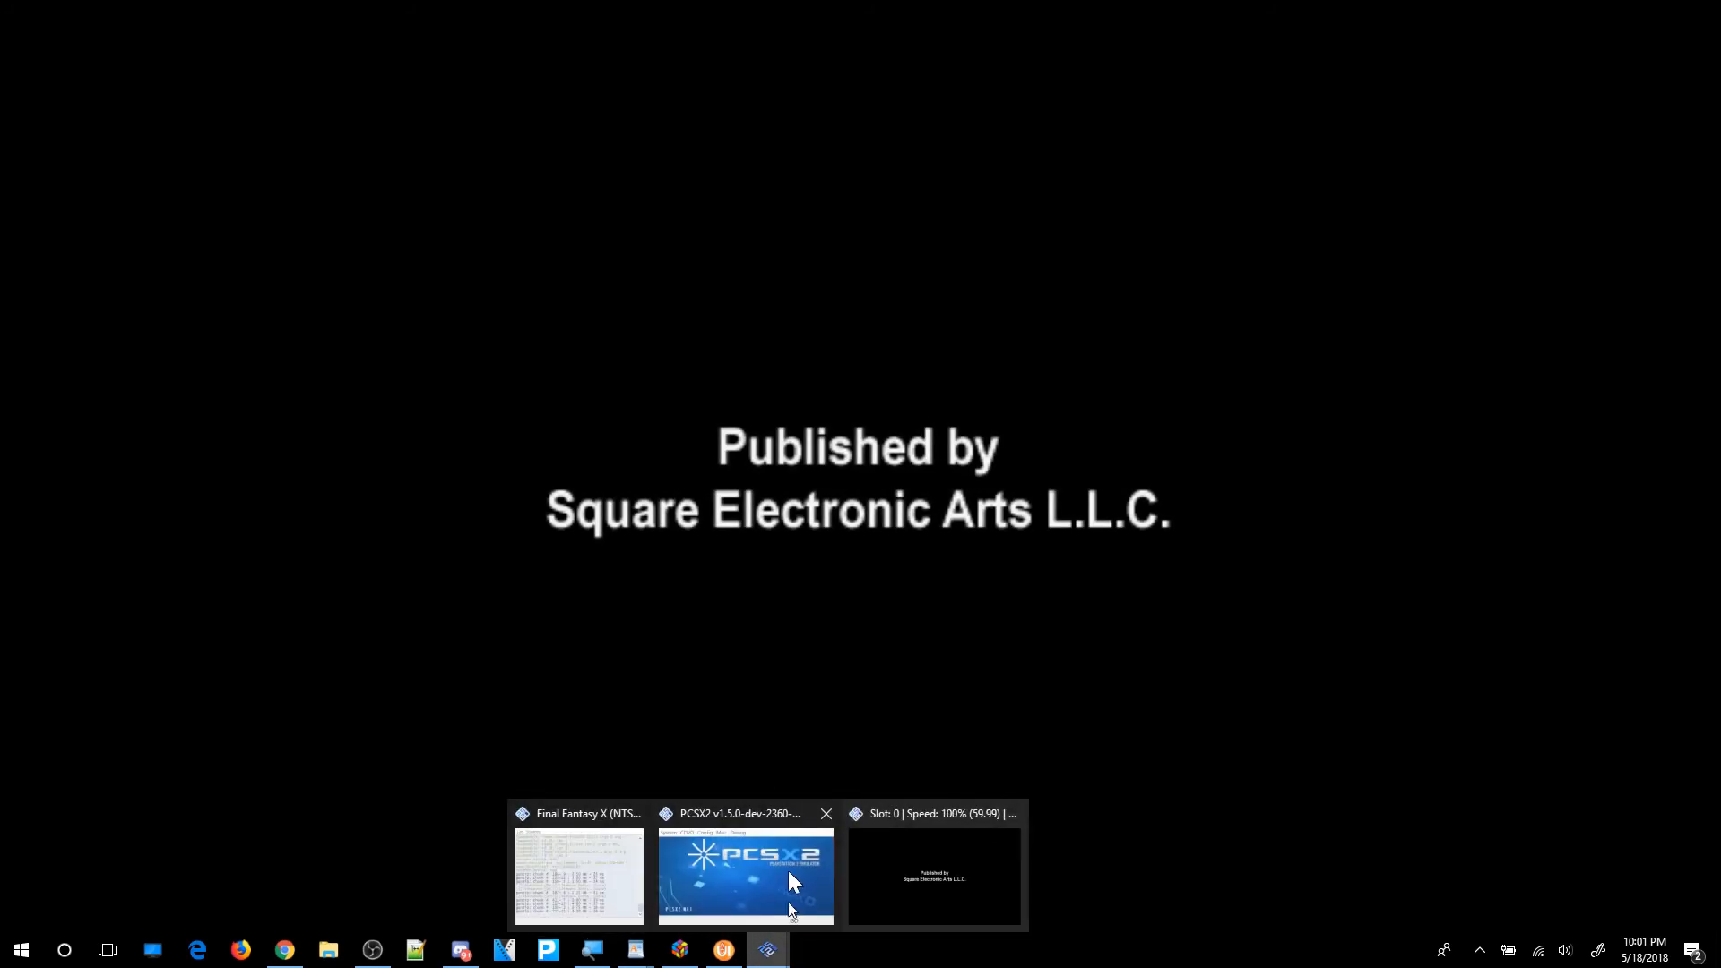
pyautogui.click(787, 871)
# Move the PCSX2 main window out of the way and open the Video (GS) plugin settings.
pyautogui.click(247, 258)
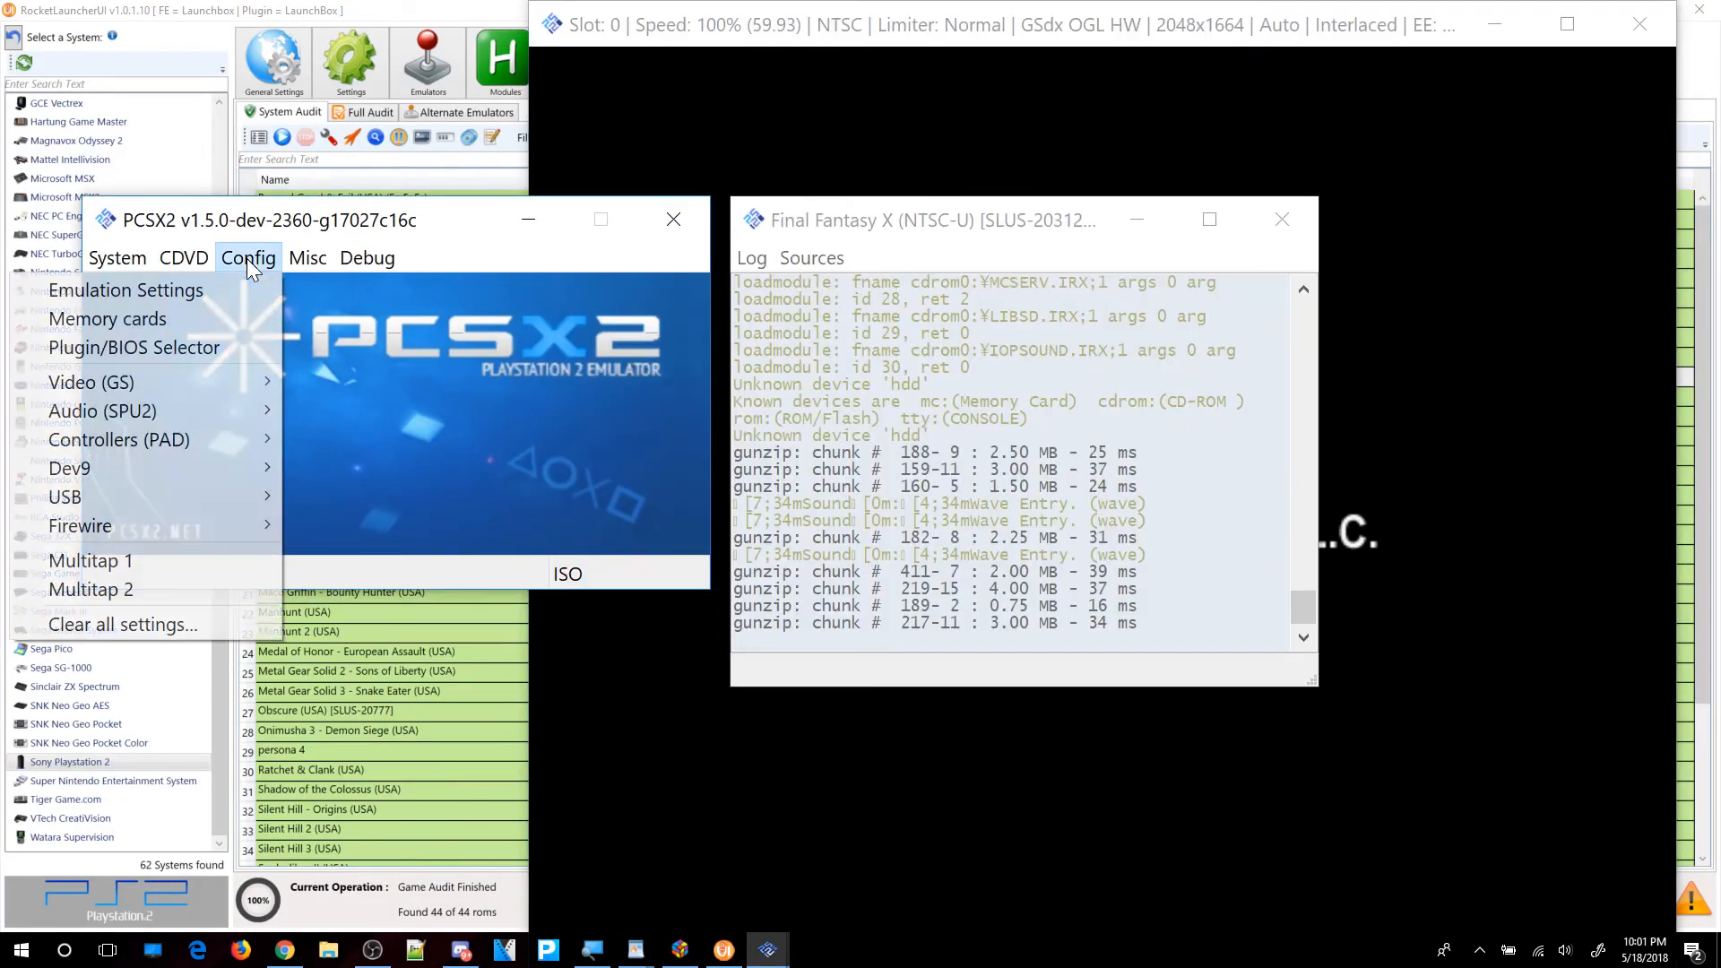
pyautogui.click(247, 258)
pyautogui.moveTo(247, 219); pyautogui.dragTo(229, 123)
pyautogui.click(228, 161)
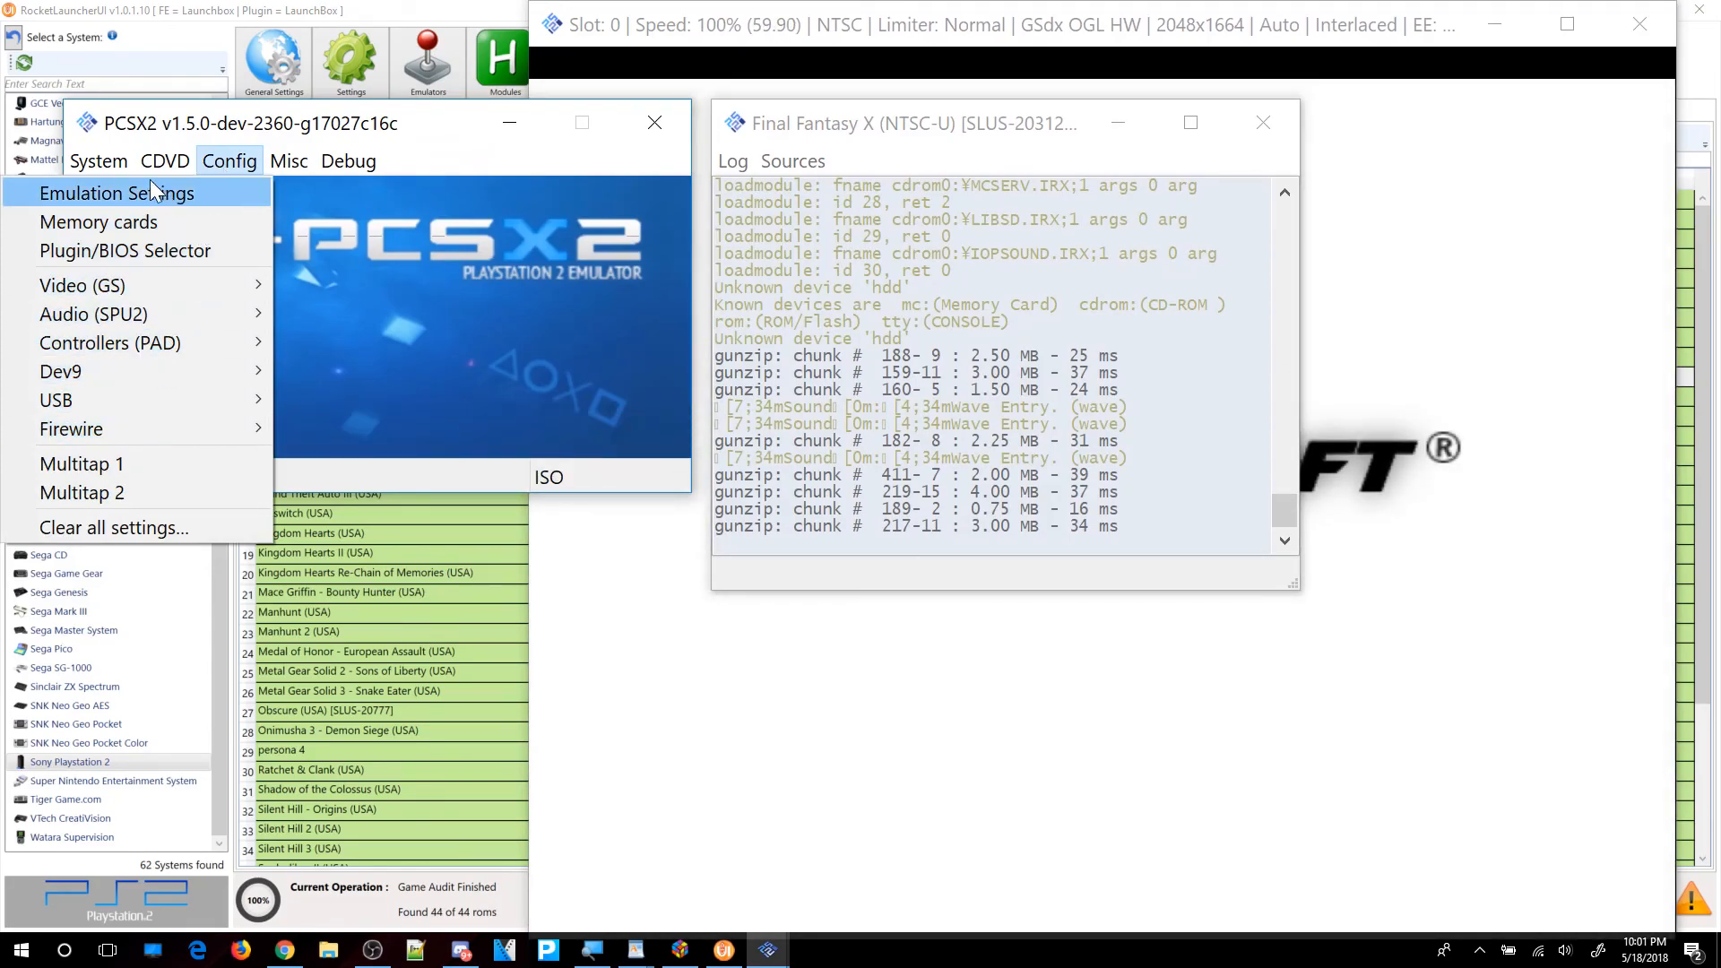
pyautogui.moveTo(181, 282)
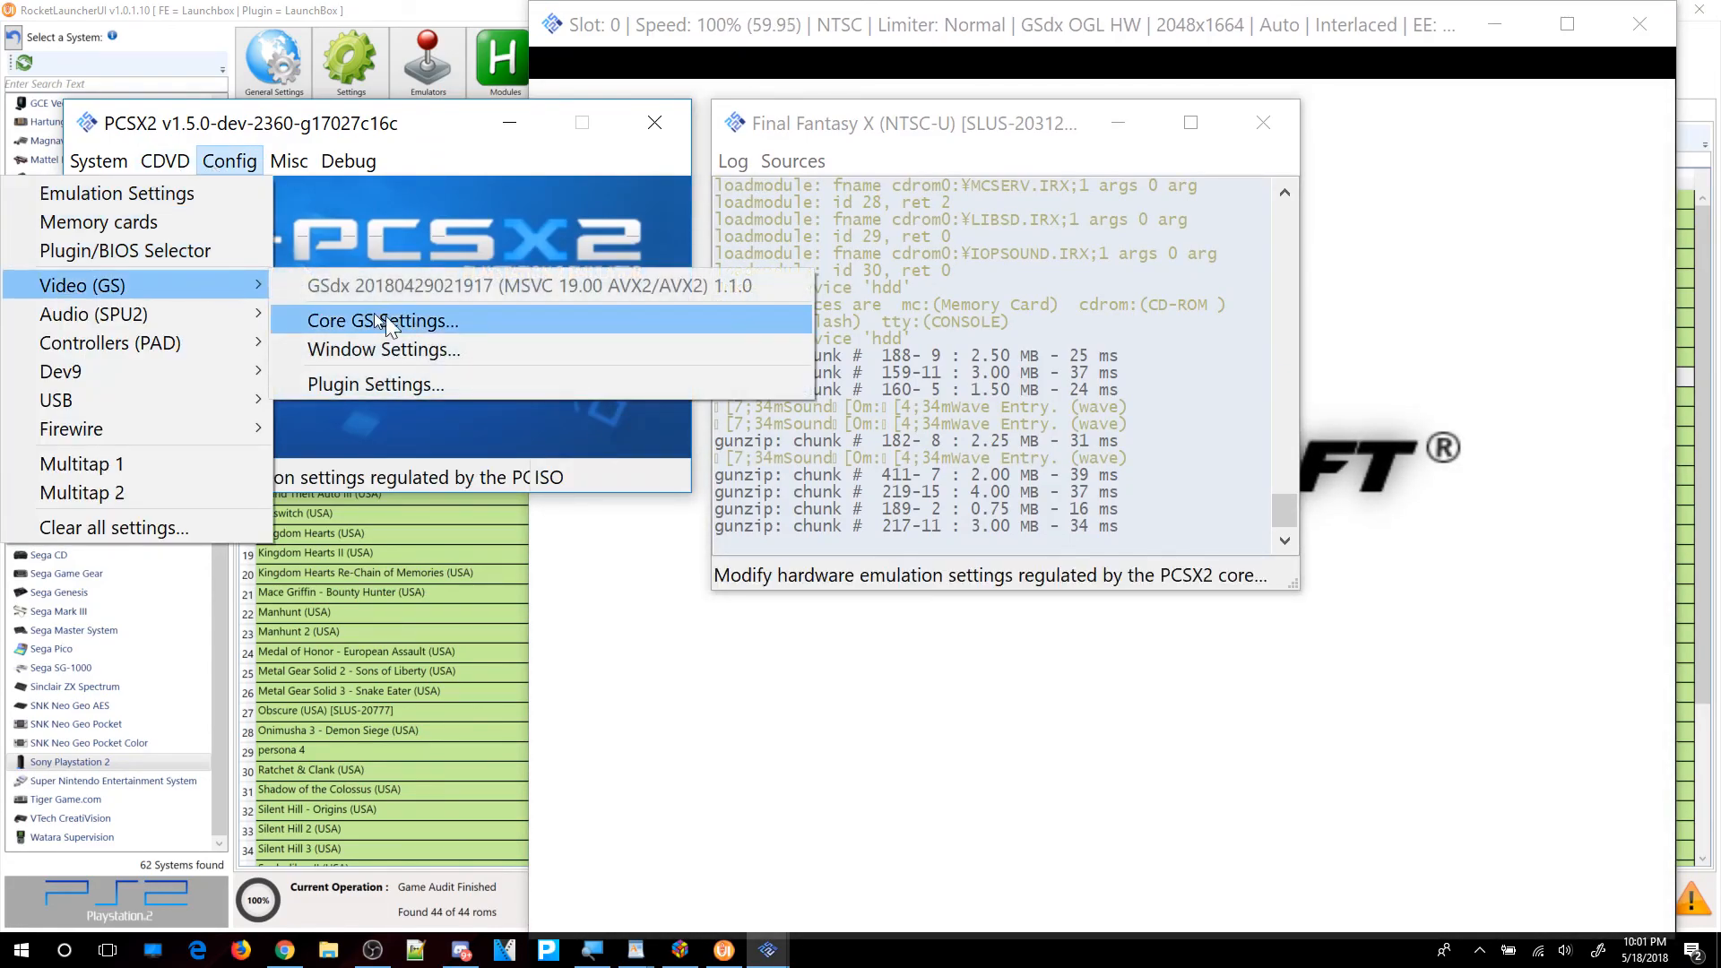
pyautogui.click(365, 379)
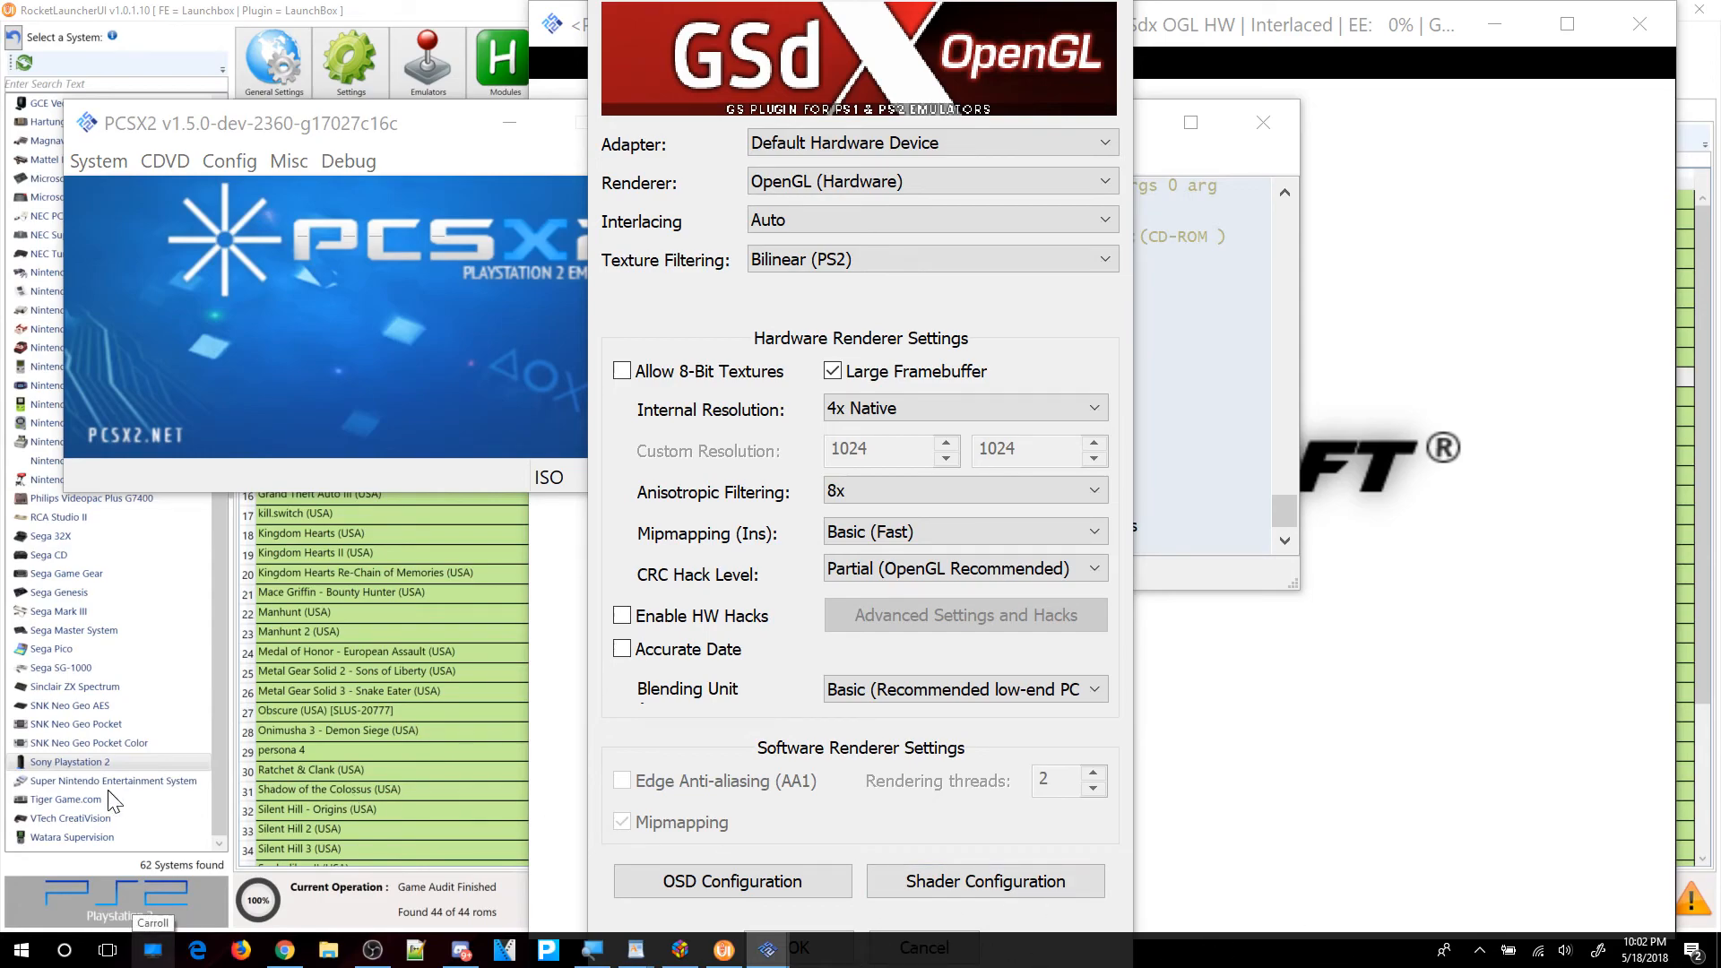
# Unlock the taskbar, dock it to the screen's left edge, and reposition the GSdx Settings dialog to make more of it viewable.
pyautogui.rightClick(1189, 958)
pyautogui.click(1240, 902)
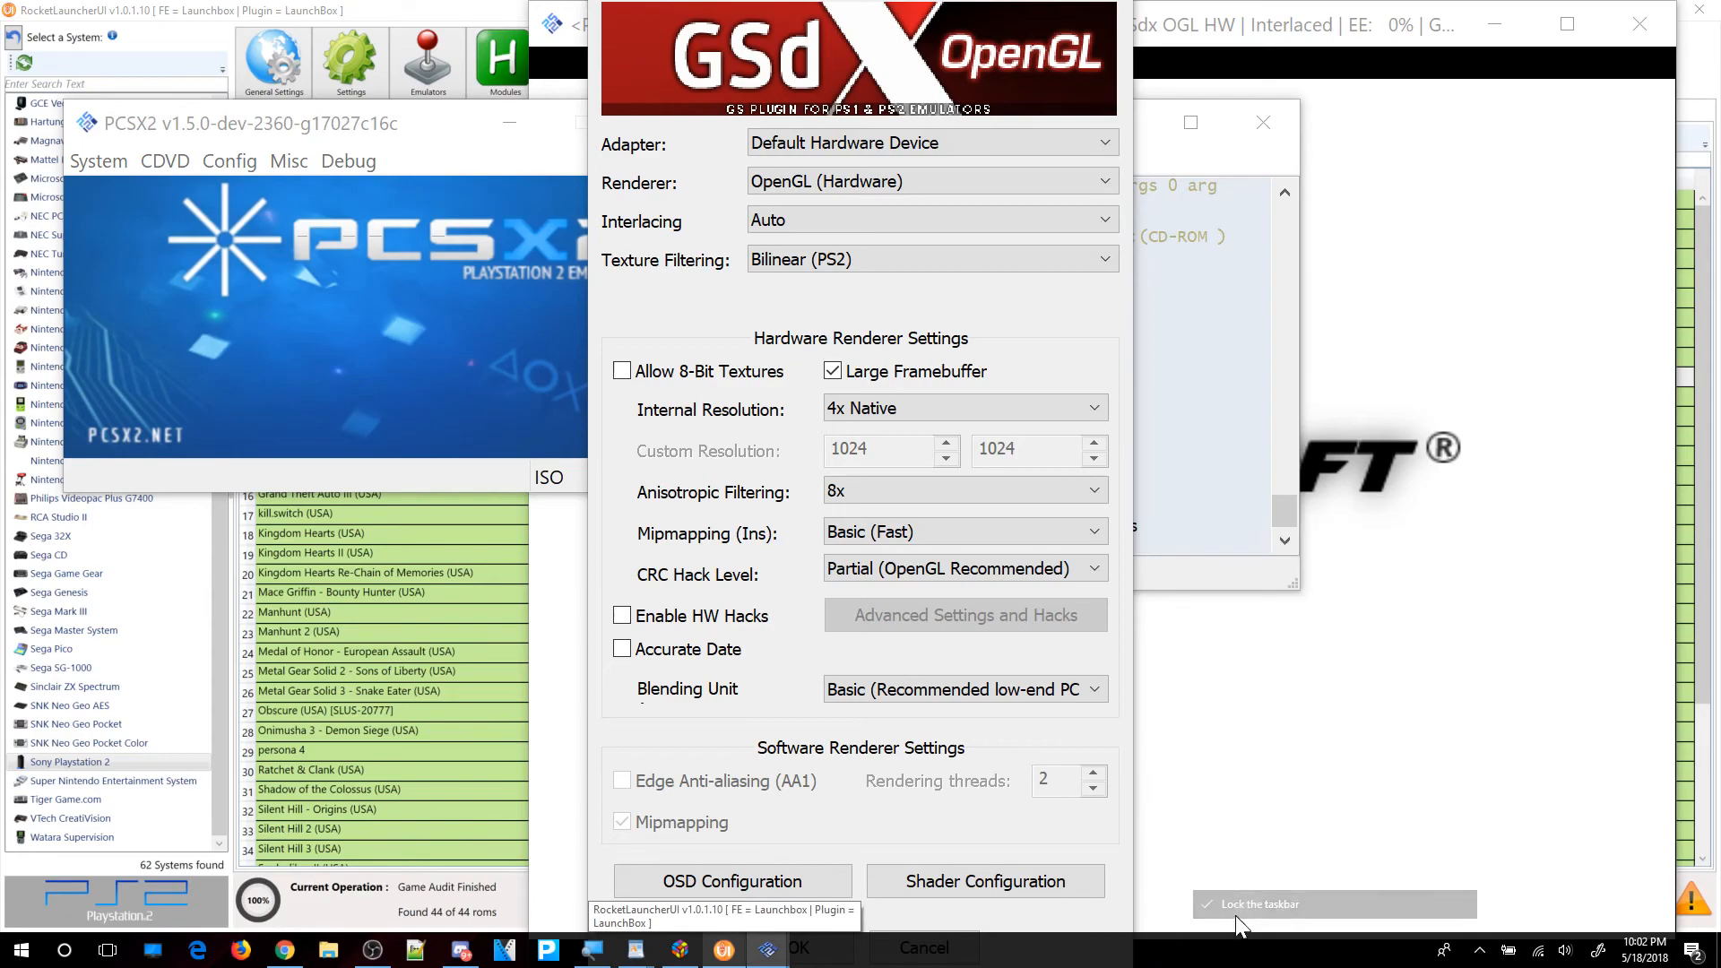
pyautogui.moveTo(1218, 959); pyautogui.dragTo(51, 756)
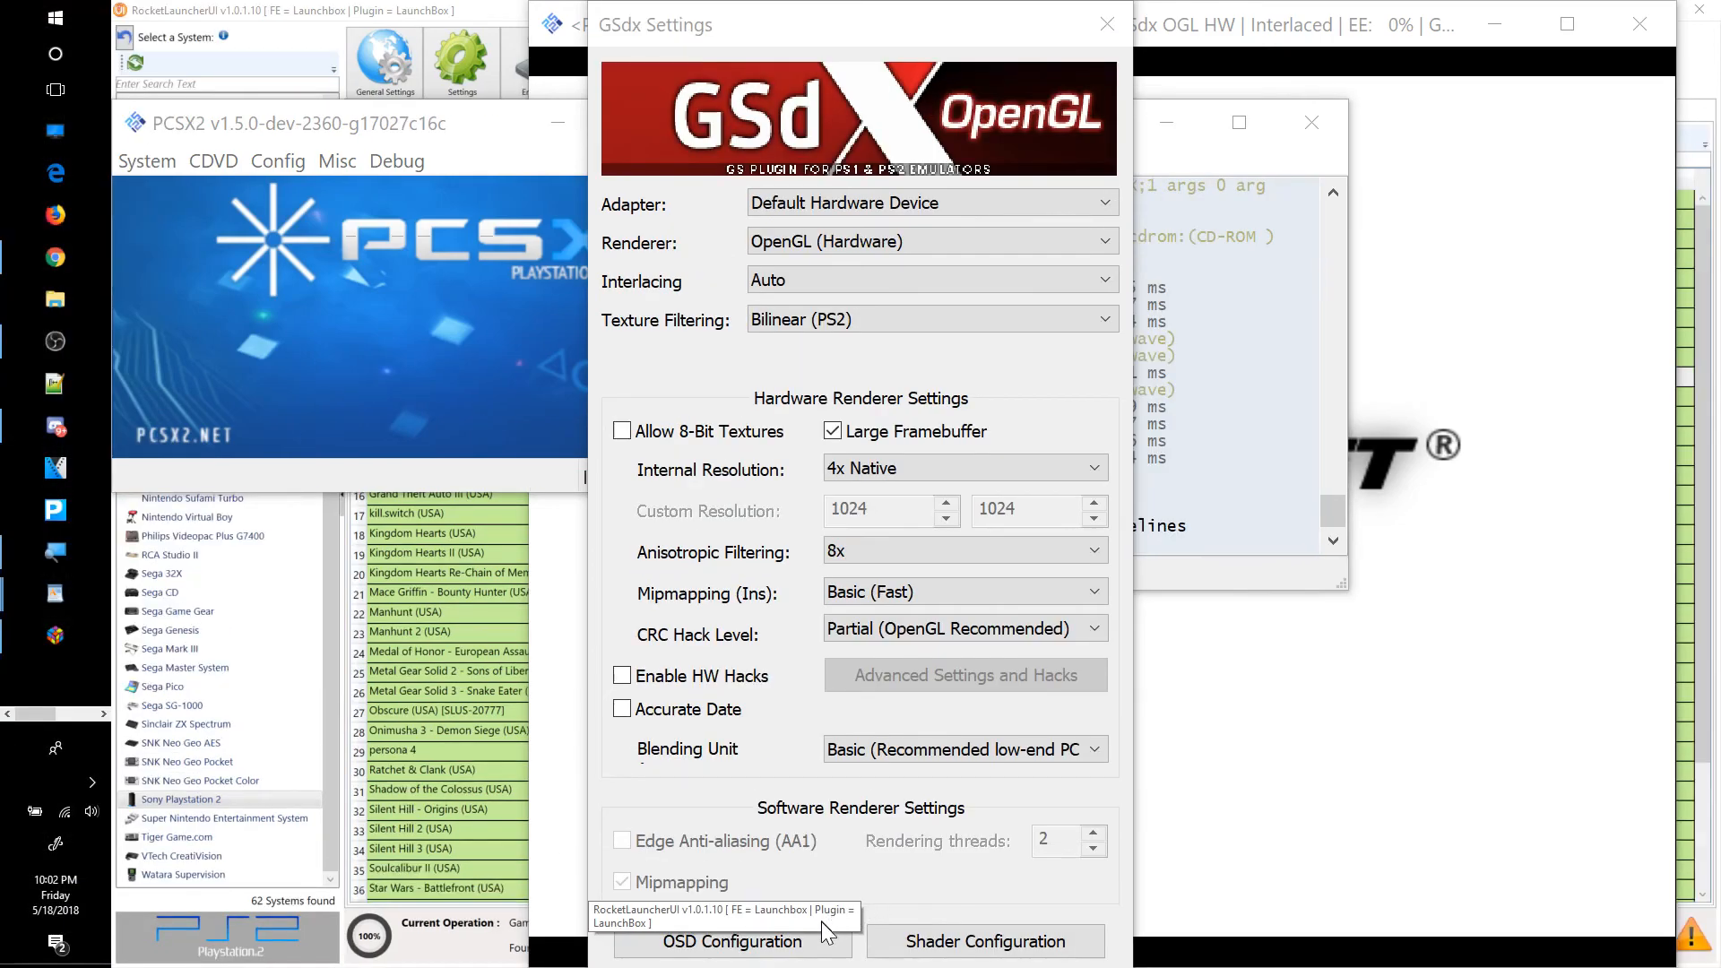
pyautogui.moveTo(778, 35); pyautogui.dragTo(566, 11)
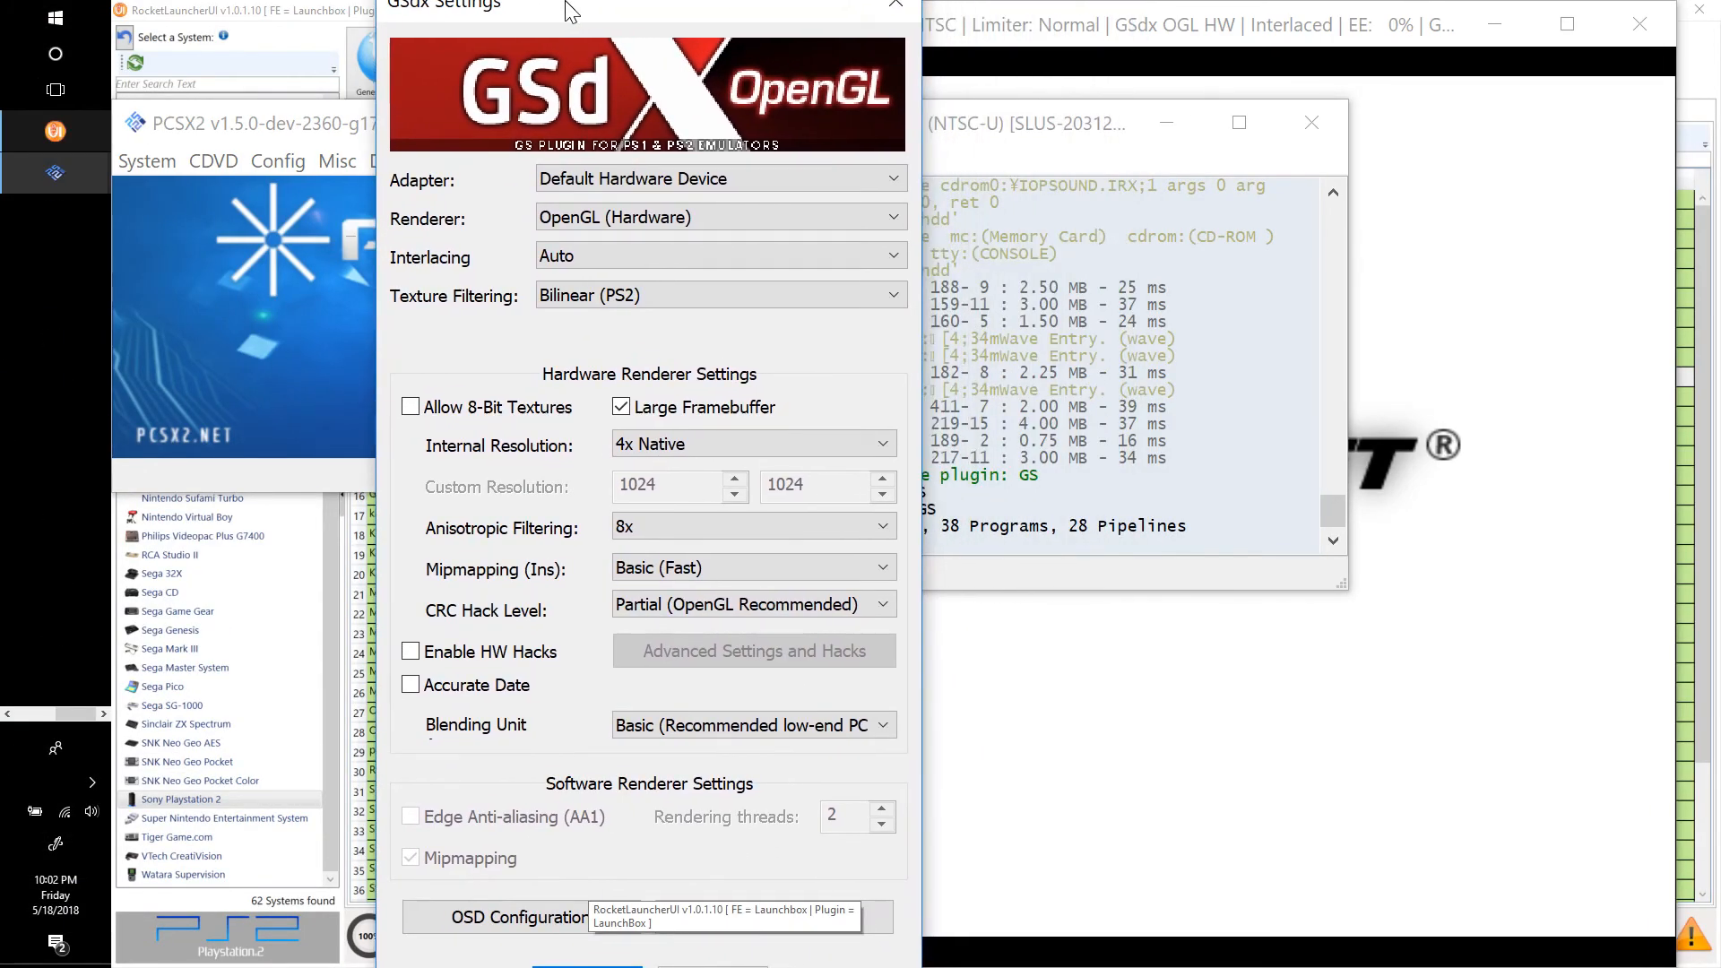
pyautogui.moveTo(675, 30); pyautogui.dragTo(695, 2)
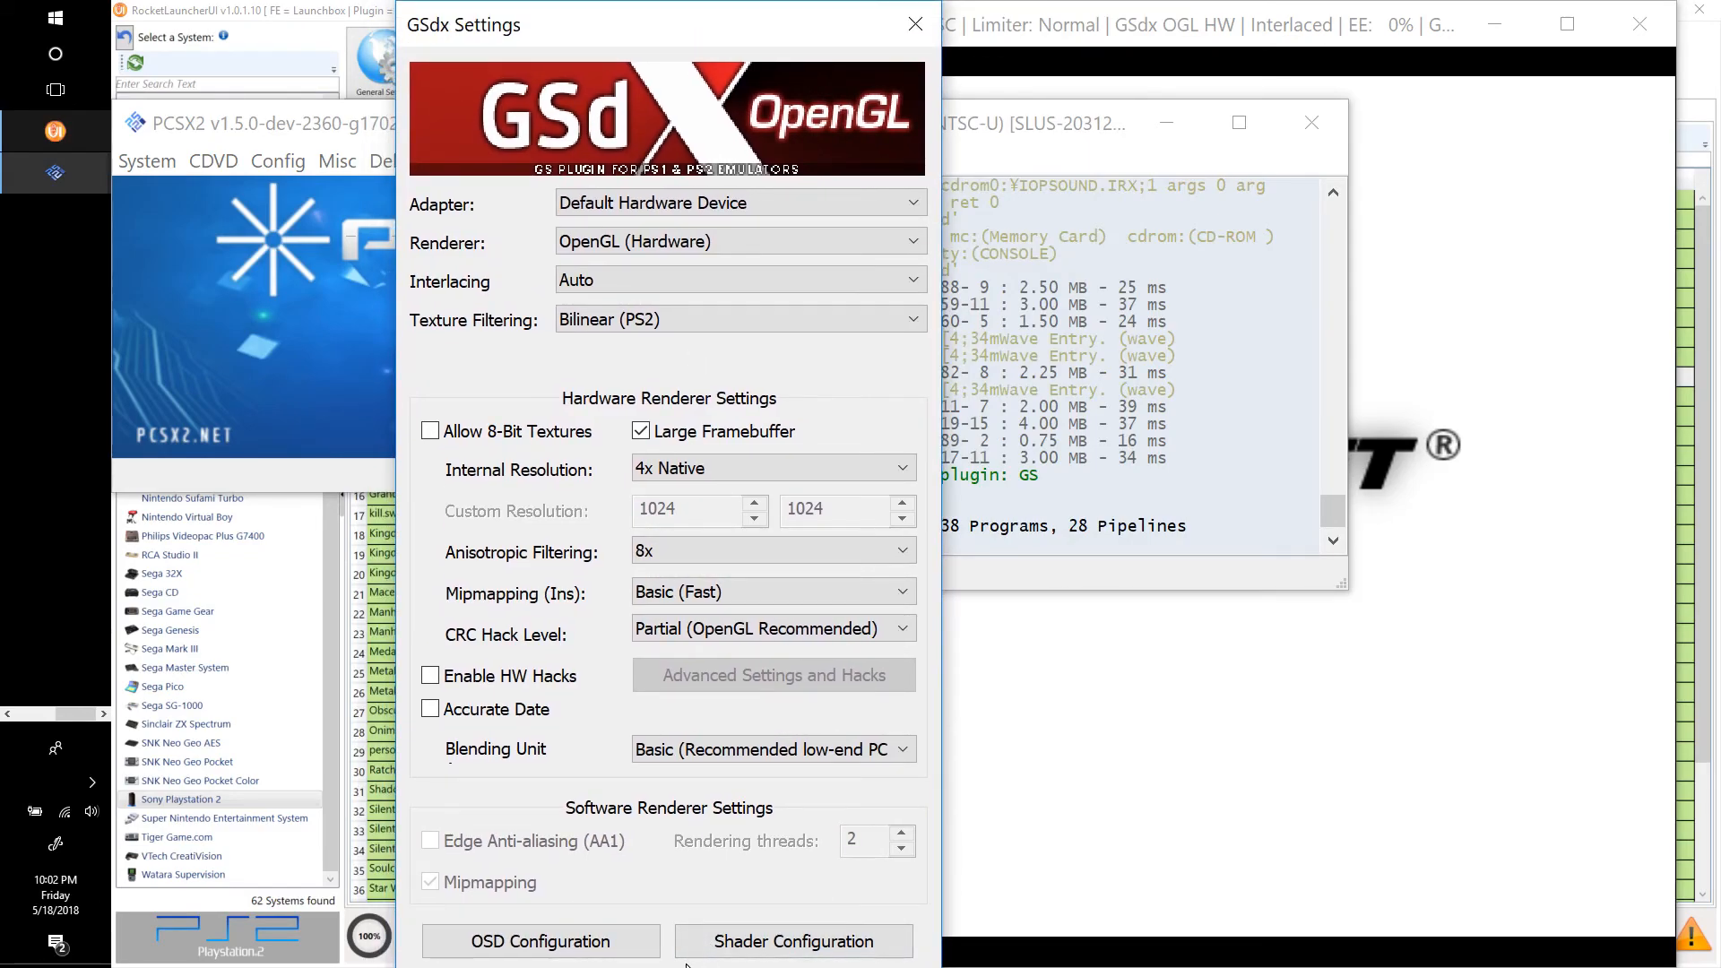
# Accept the GSdx settings, move the PCSX2 window clear, and dock the taskbar back at the bottom edge of the screen.
pyautogui.press('Return')
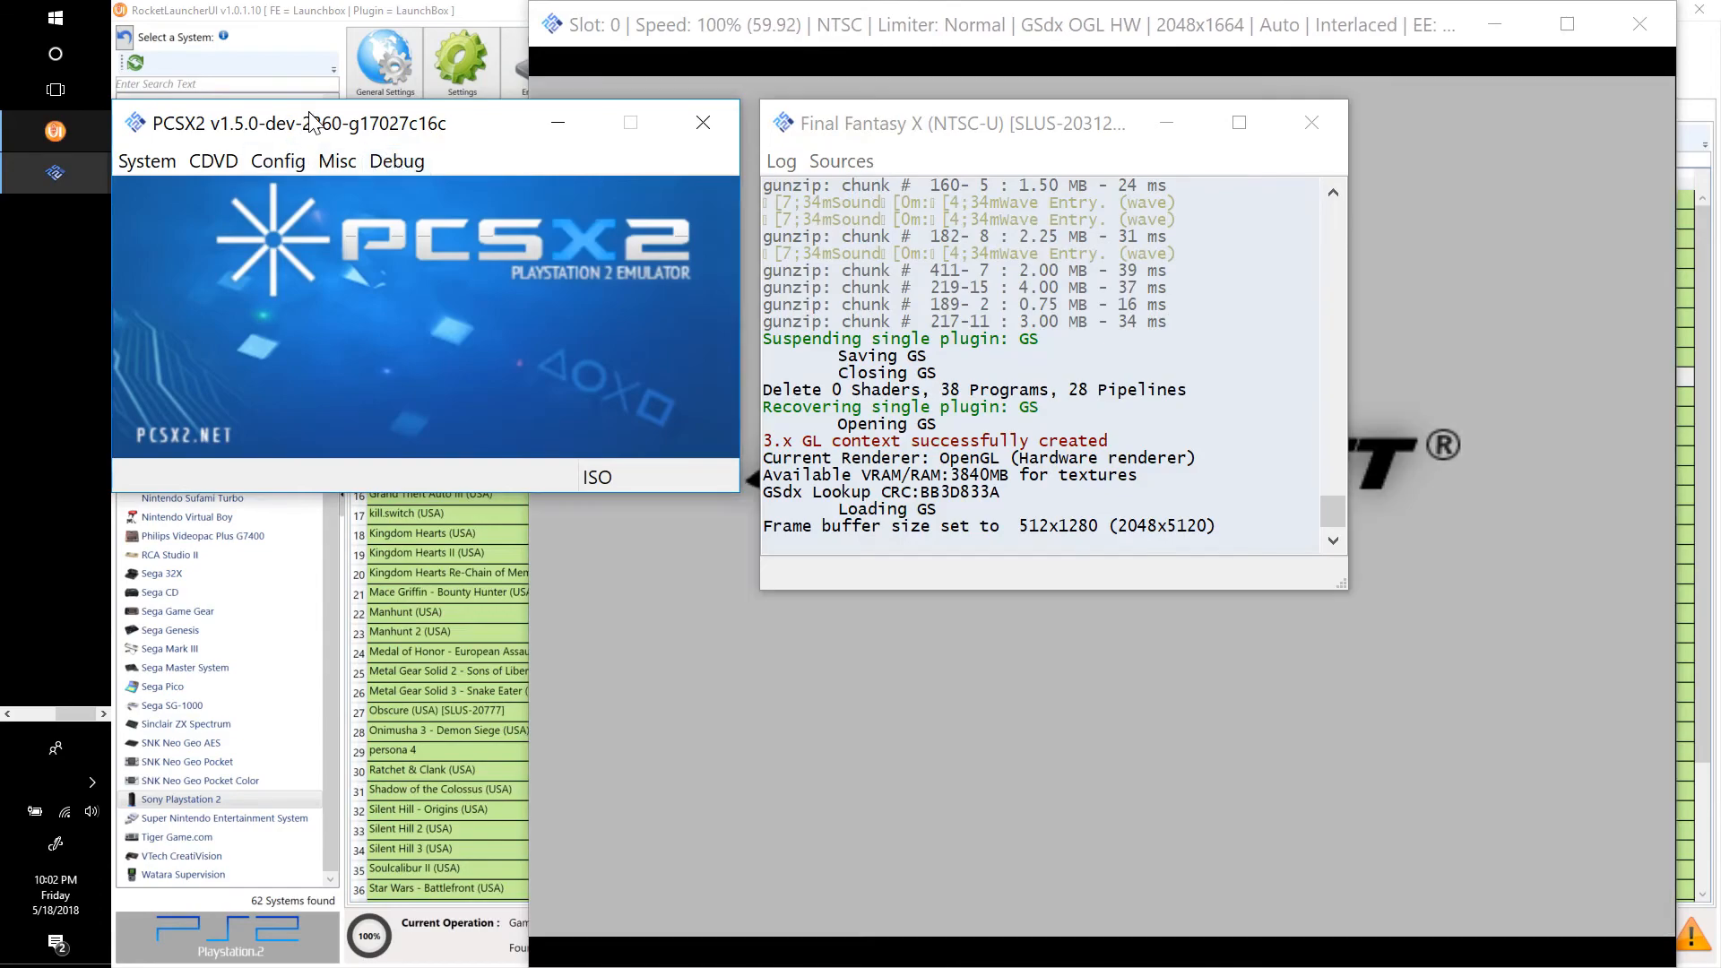
pyautogui.moveTo(310, 120); pyautogui.dragTo(557, 130)
pyautogui.moveTo(3, 378); pyautogui.dragTo(538, 966)
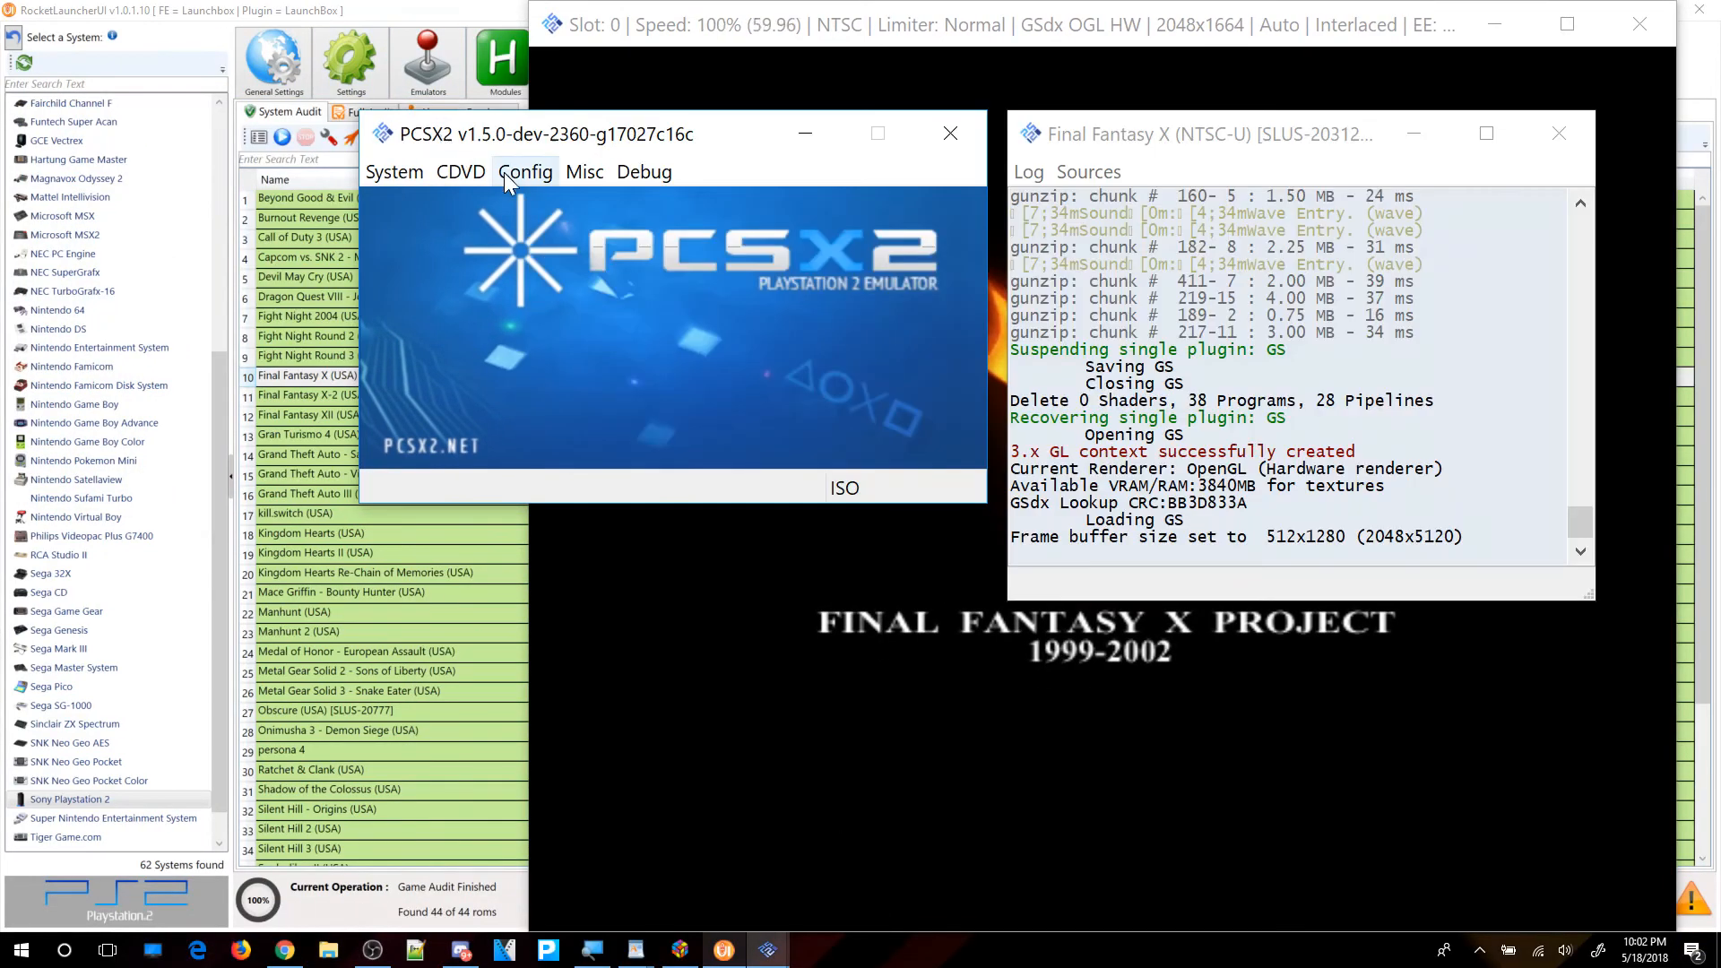
# View the general settings and Pad 1 bindings of the LilyPad controller plugin, accept them, and exit the game.
pyautogui.click(525, 171)
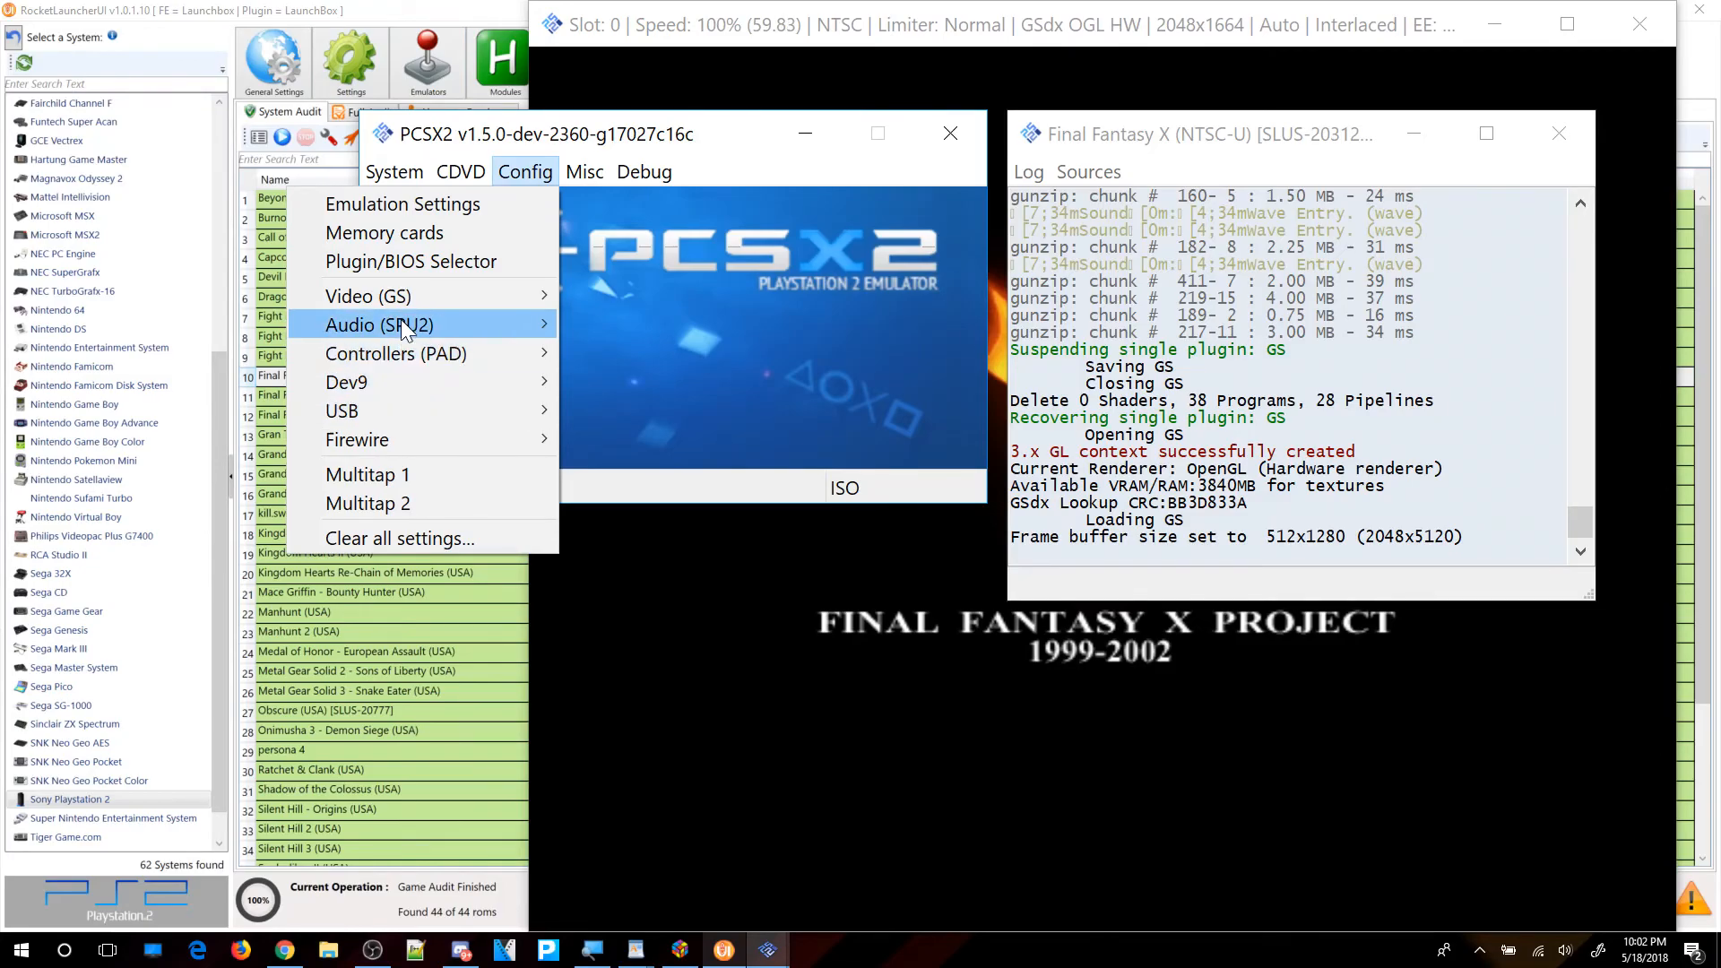
pyautogui.moveTo(417, 321)
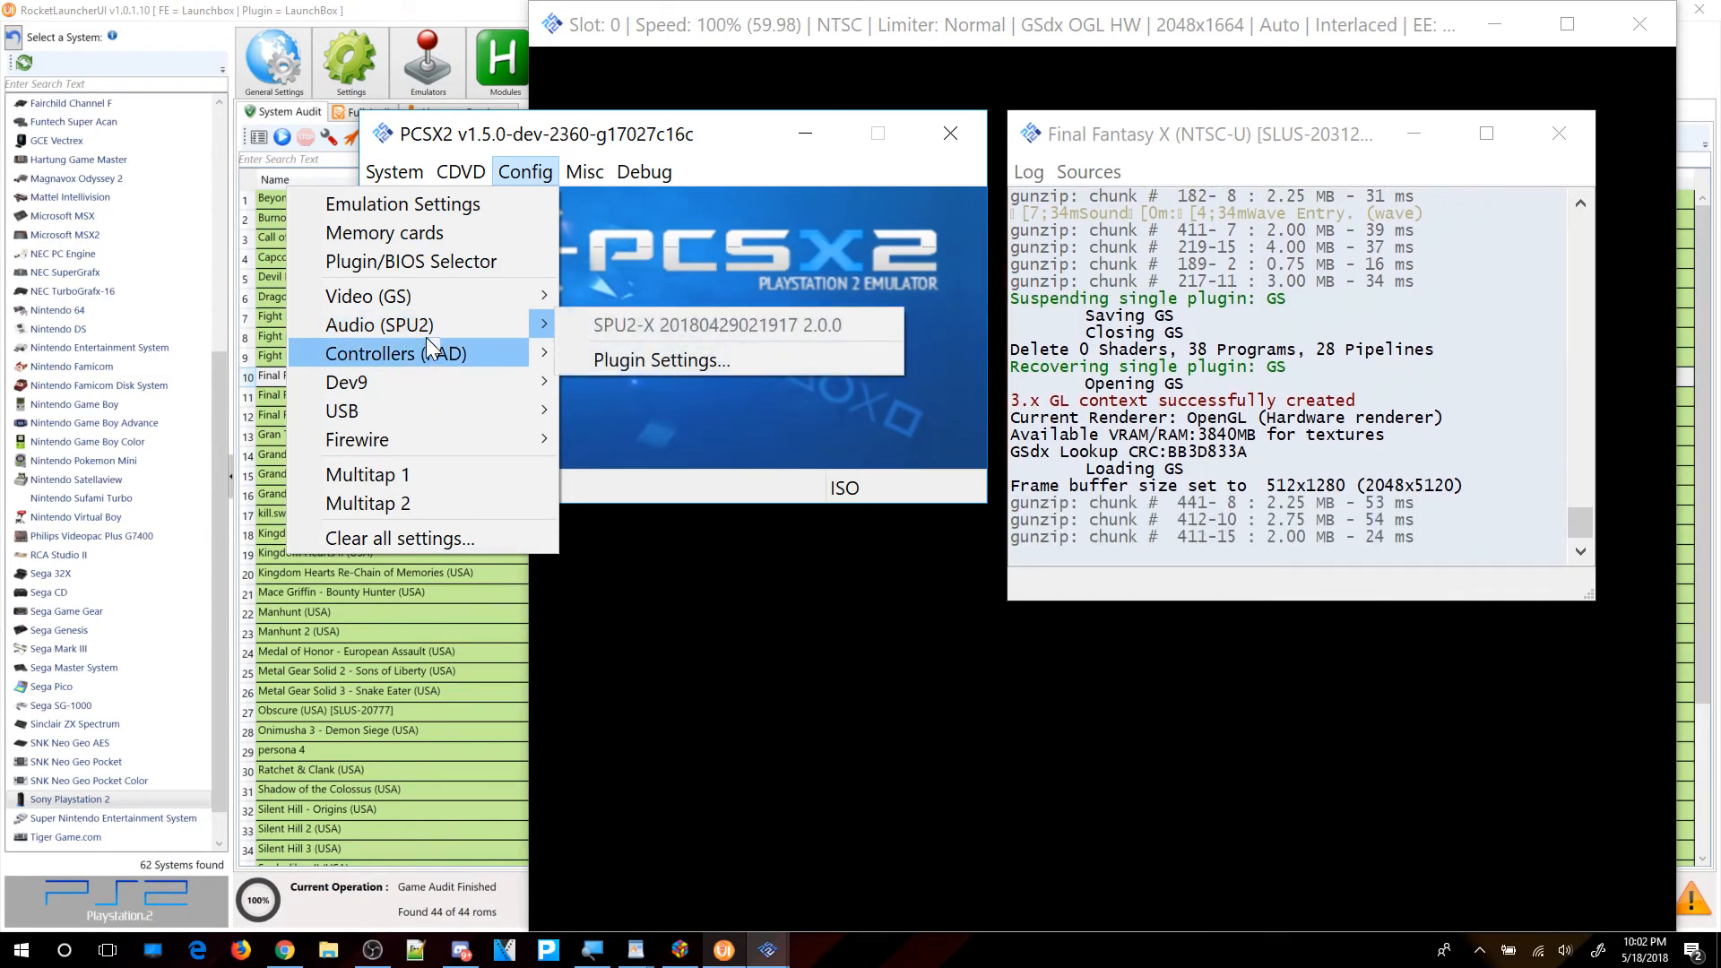
pyautogui.moveTo(430, 353)
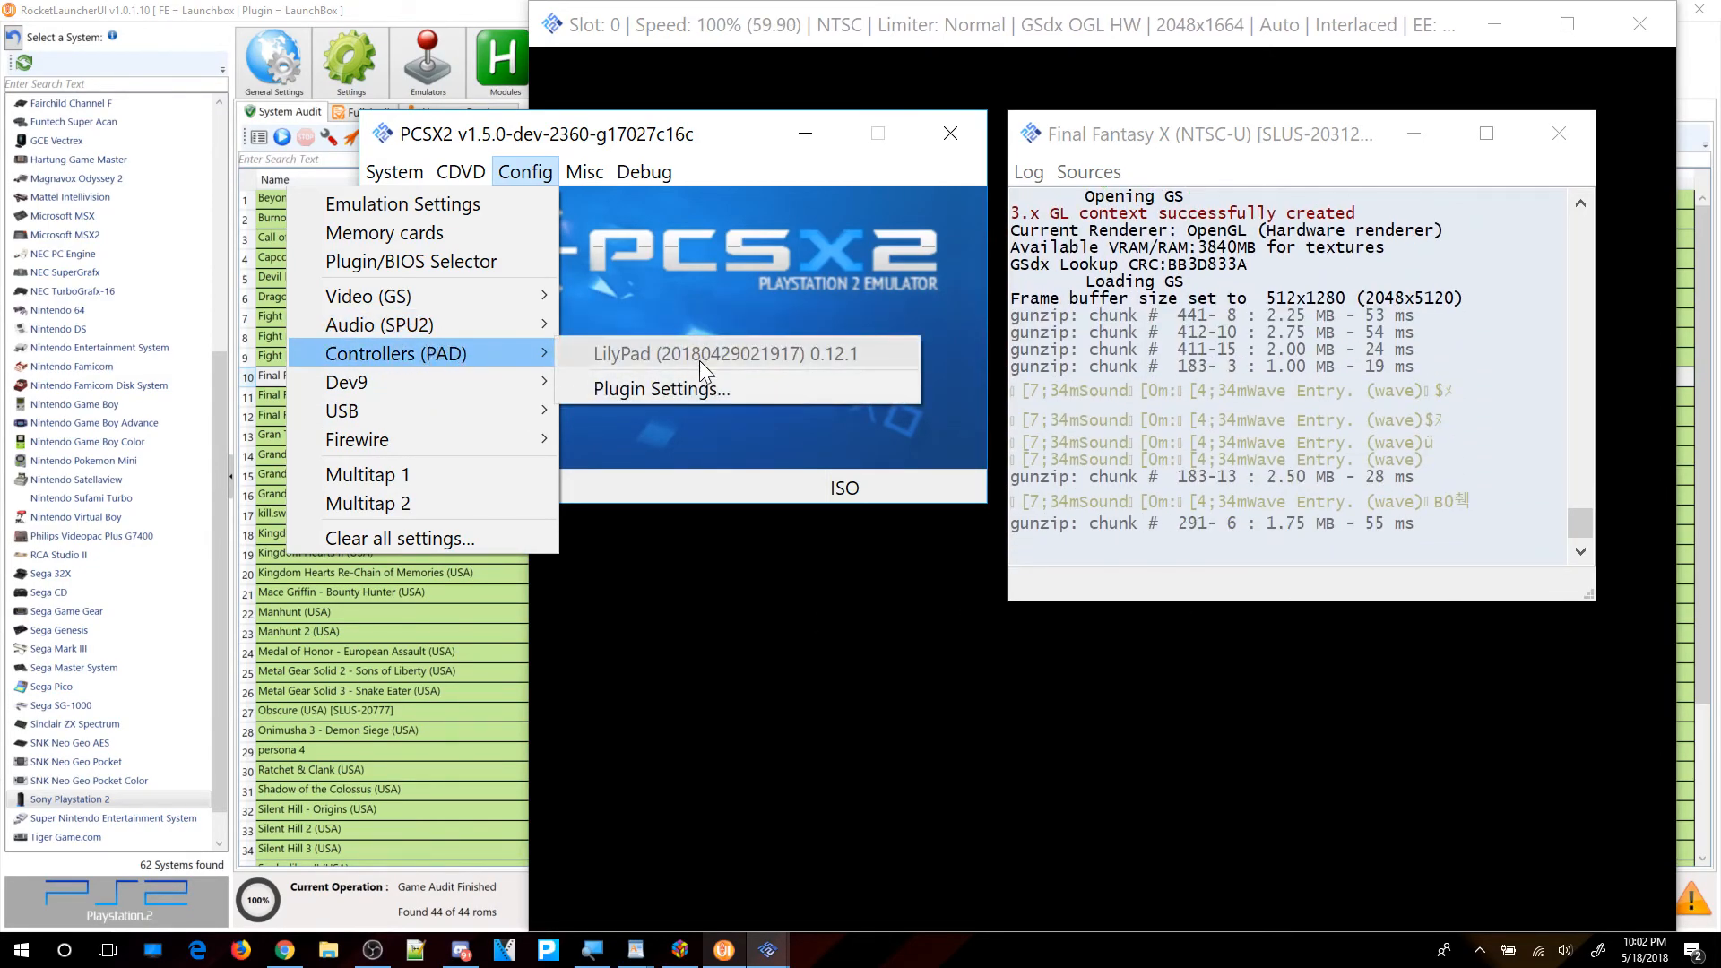
pyautogui.click(685, 387)
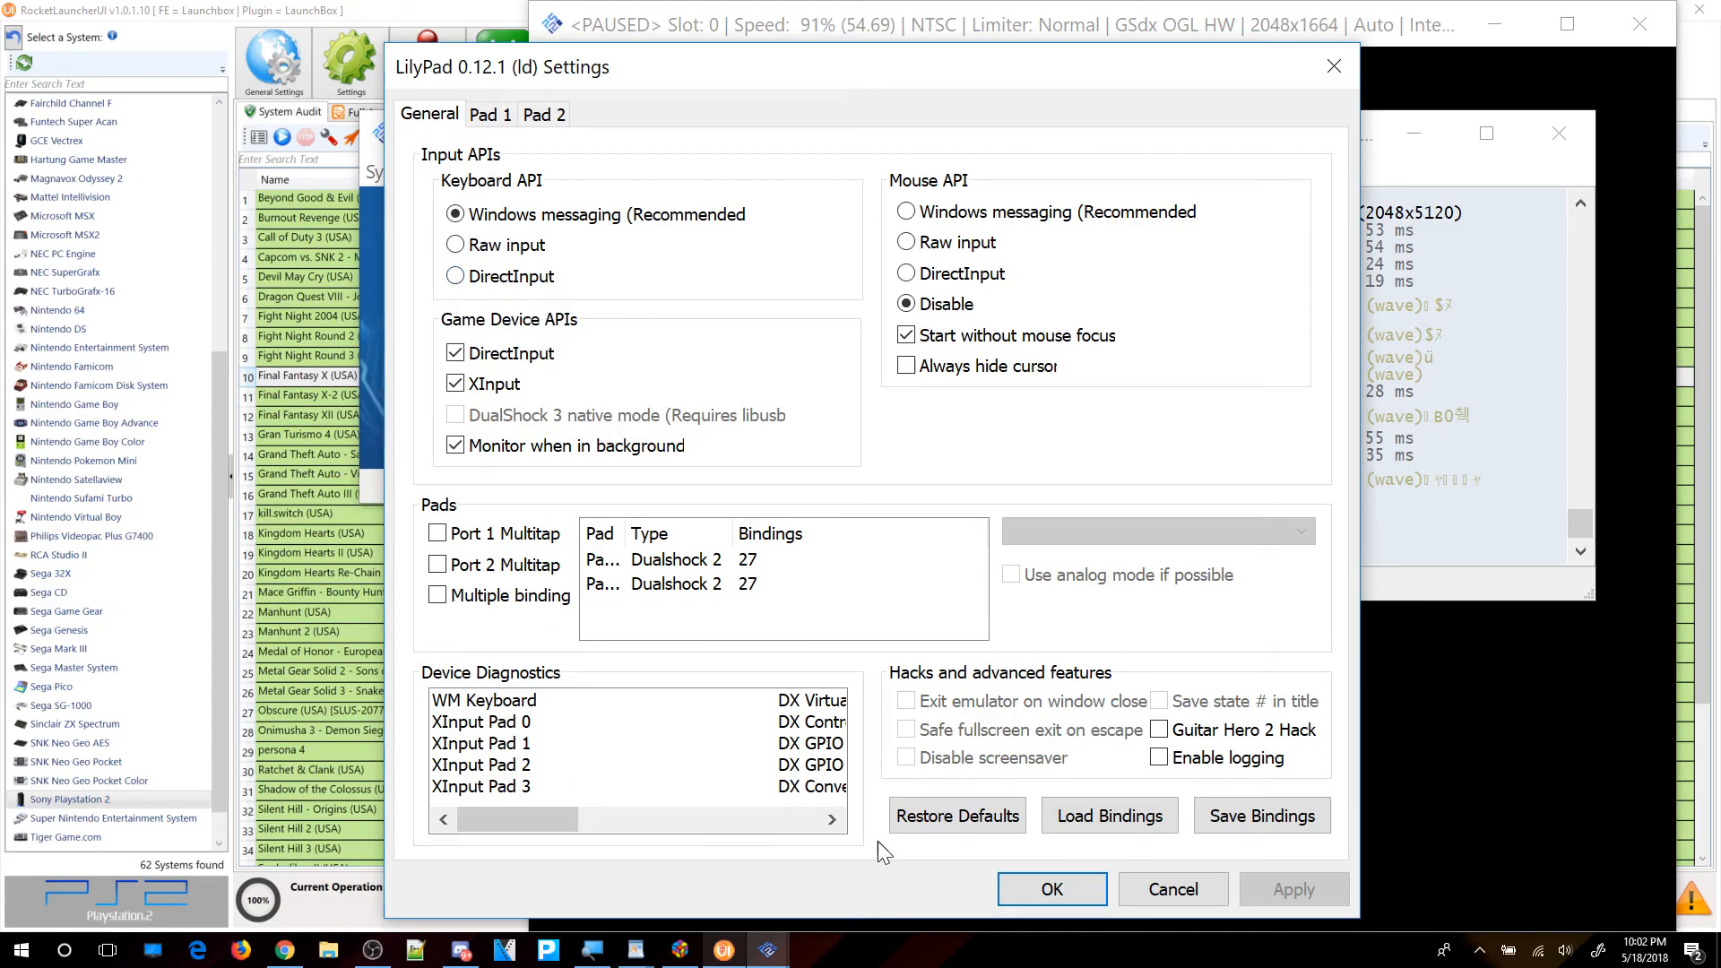
pyautogui.click(491, 115)
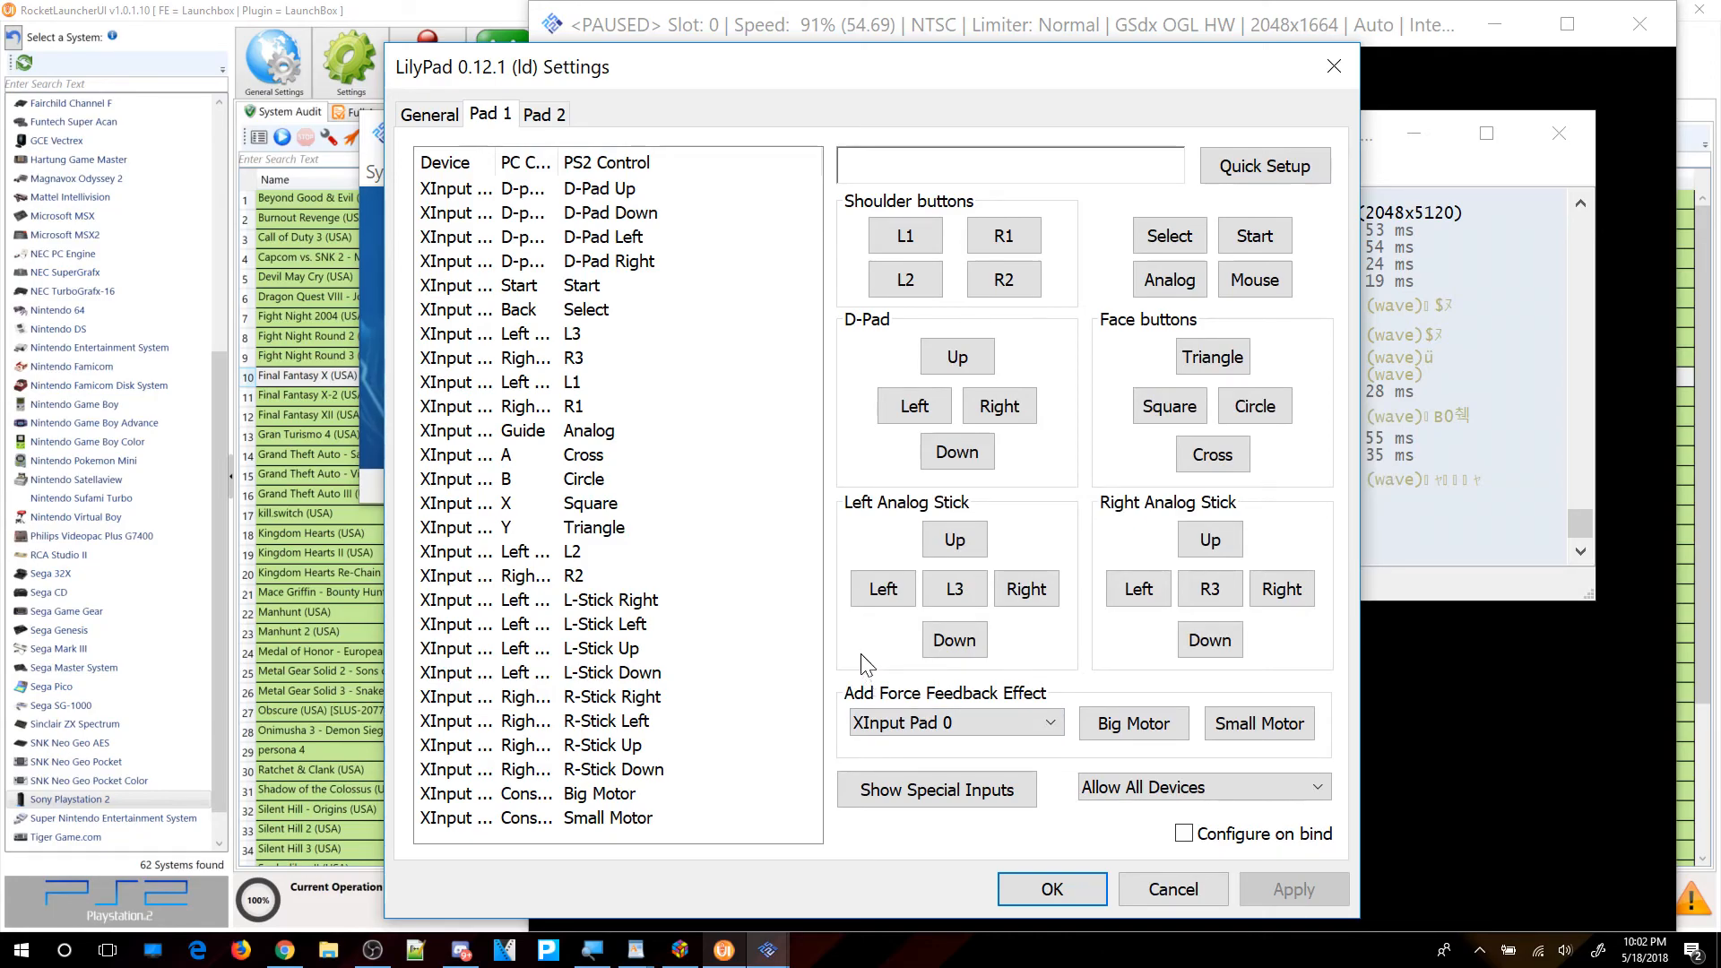
pyautogui.click(1052, 891)
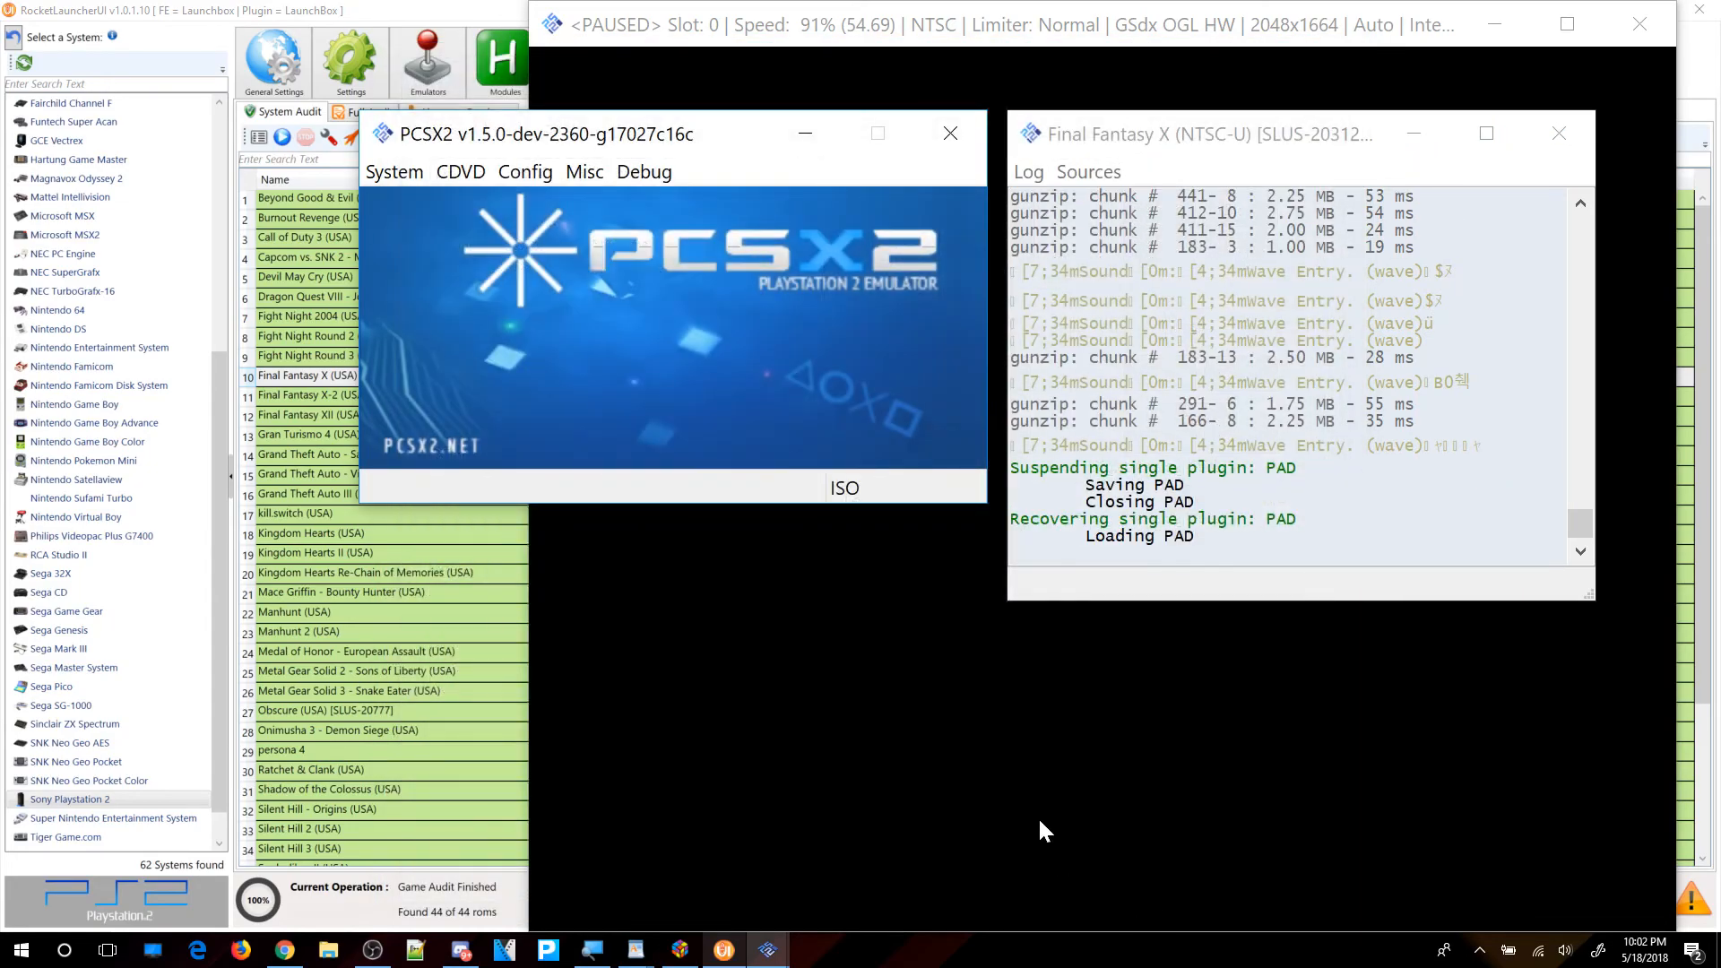
pyautogui.click(1019, 797)
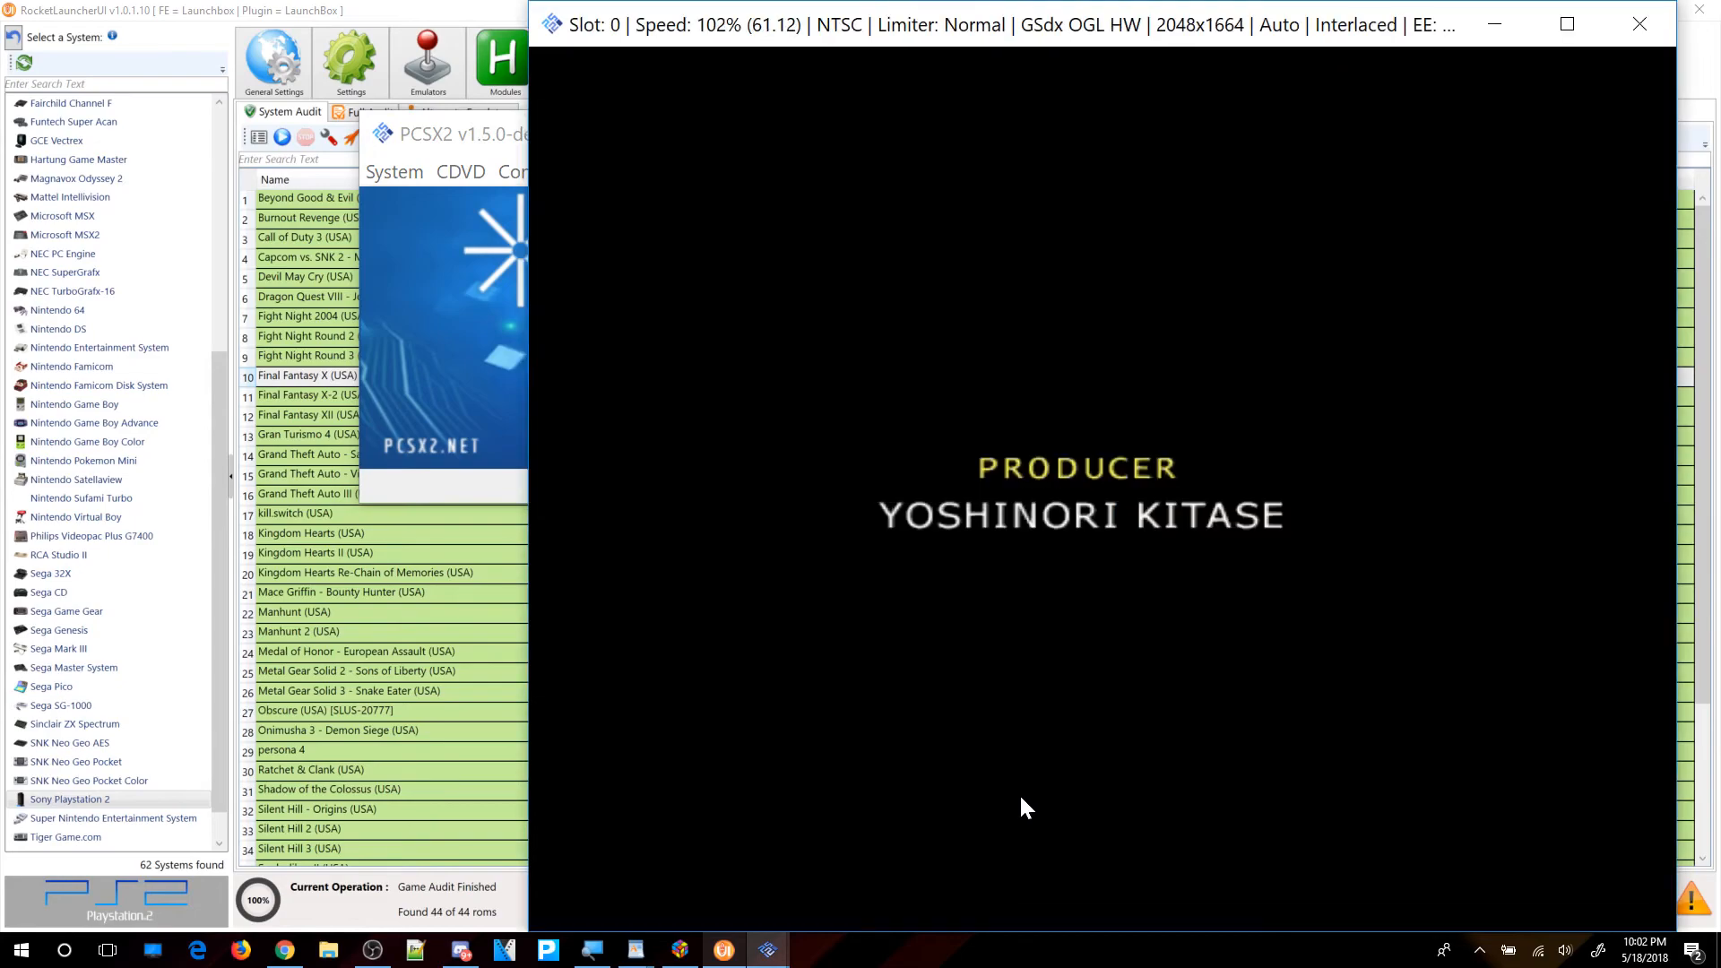
pyautogui.press('Escape')
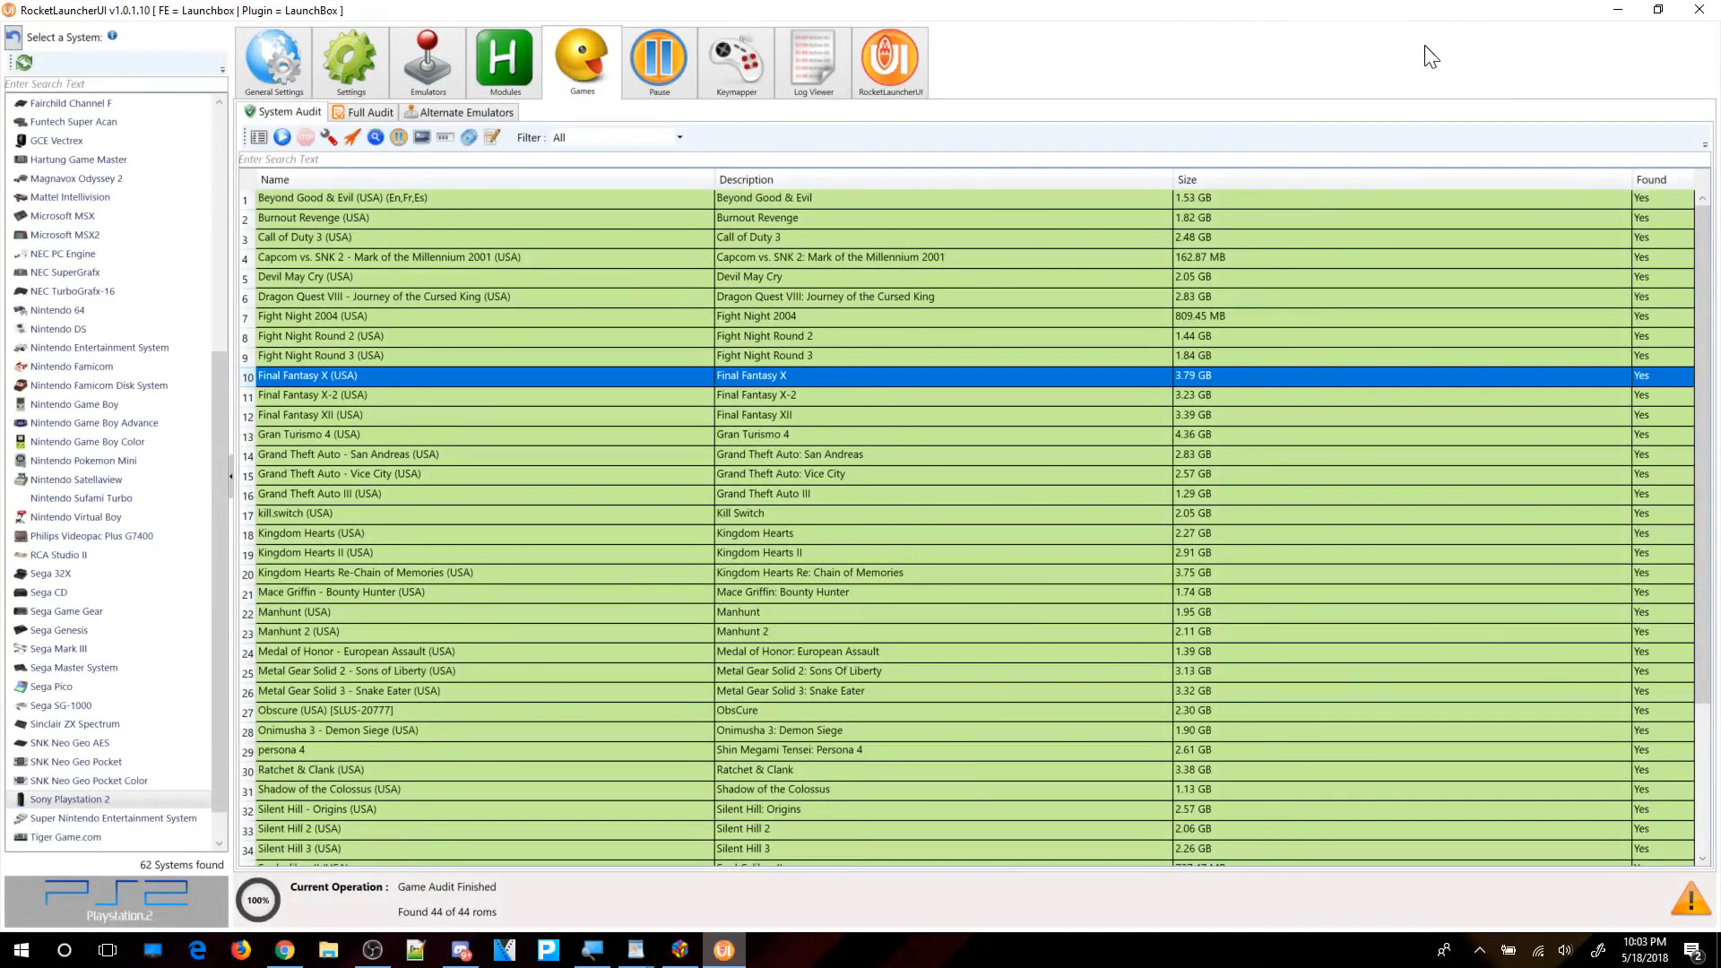
# Minimize RocketLauncherUI, bring up OBS to check the recording, and minimize it as well.
pyautogui.click(1611, 13)
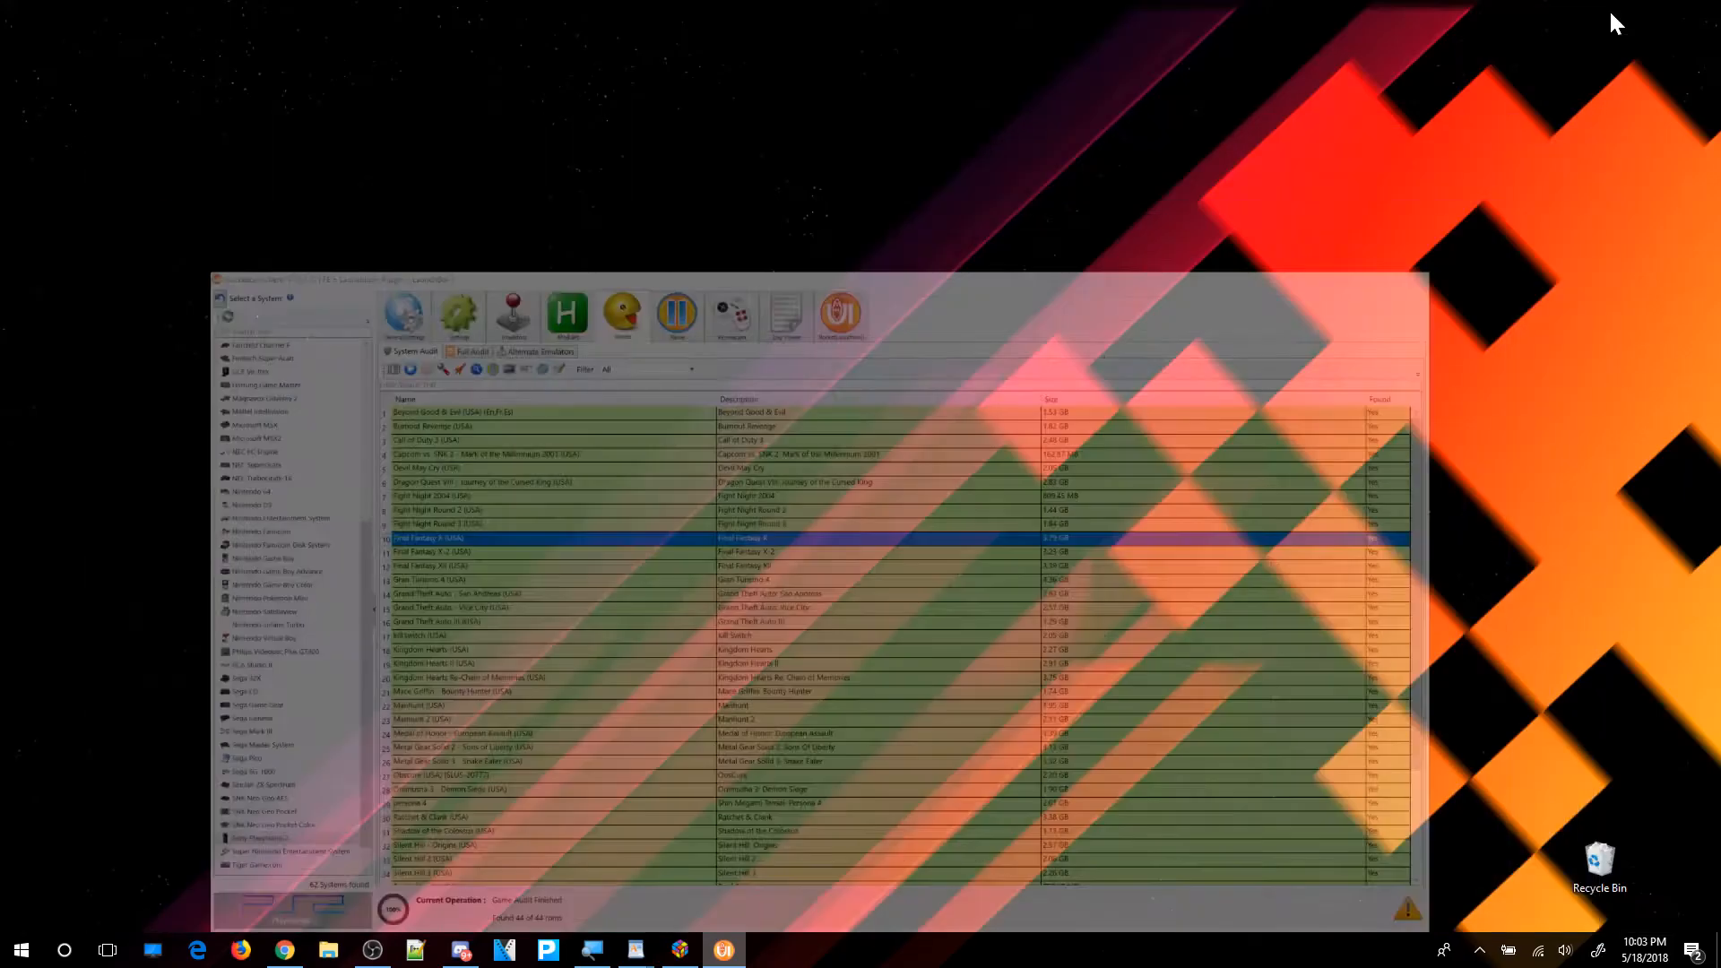
pyautogui.click(372, 950)
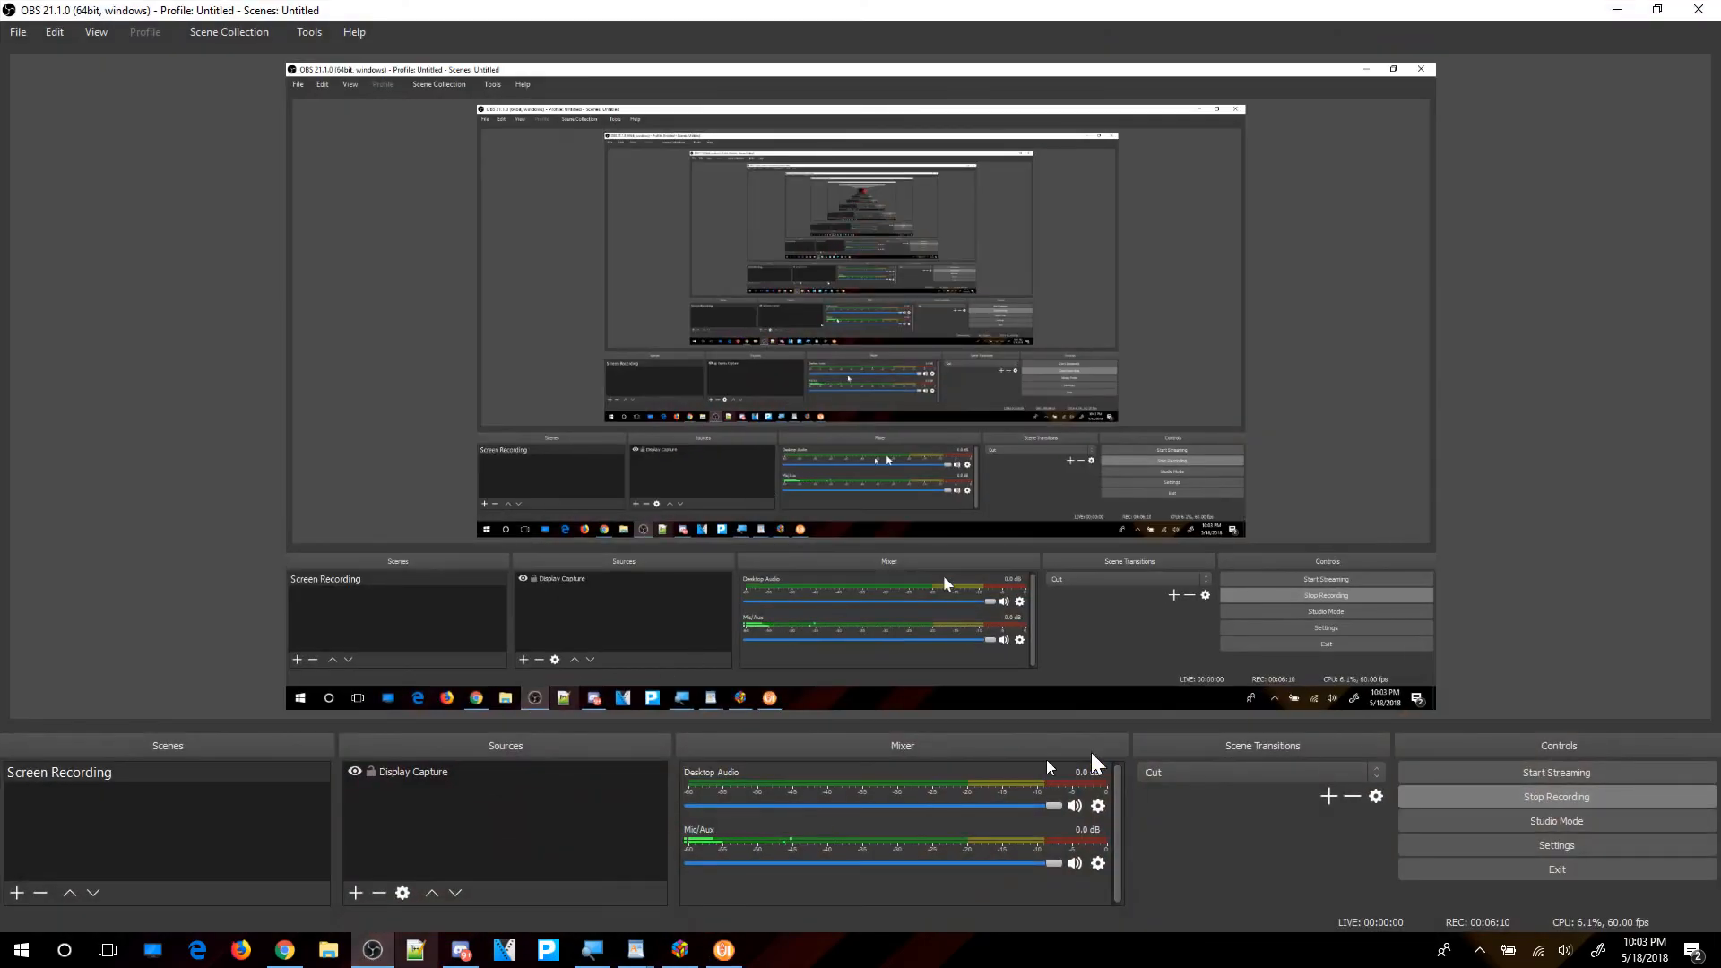
pyautogui.click(1601, 14)
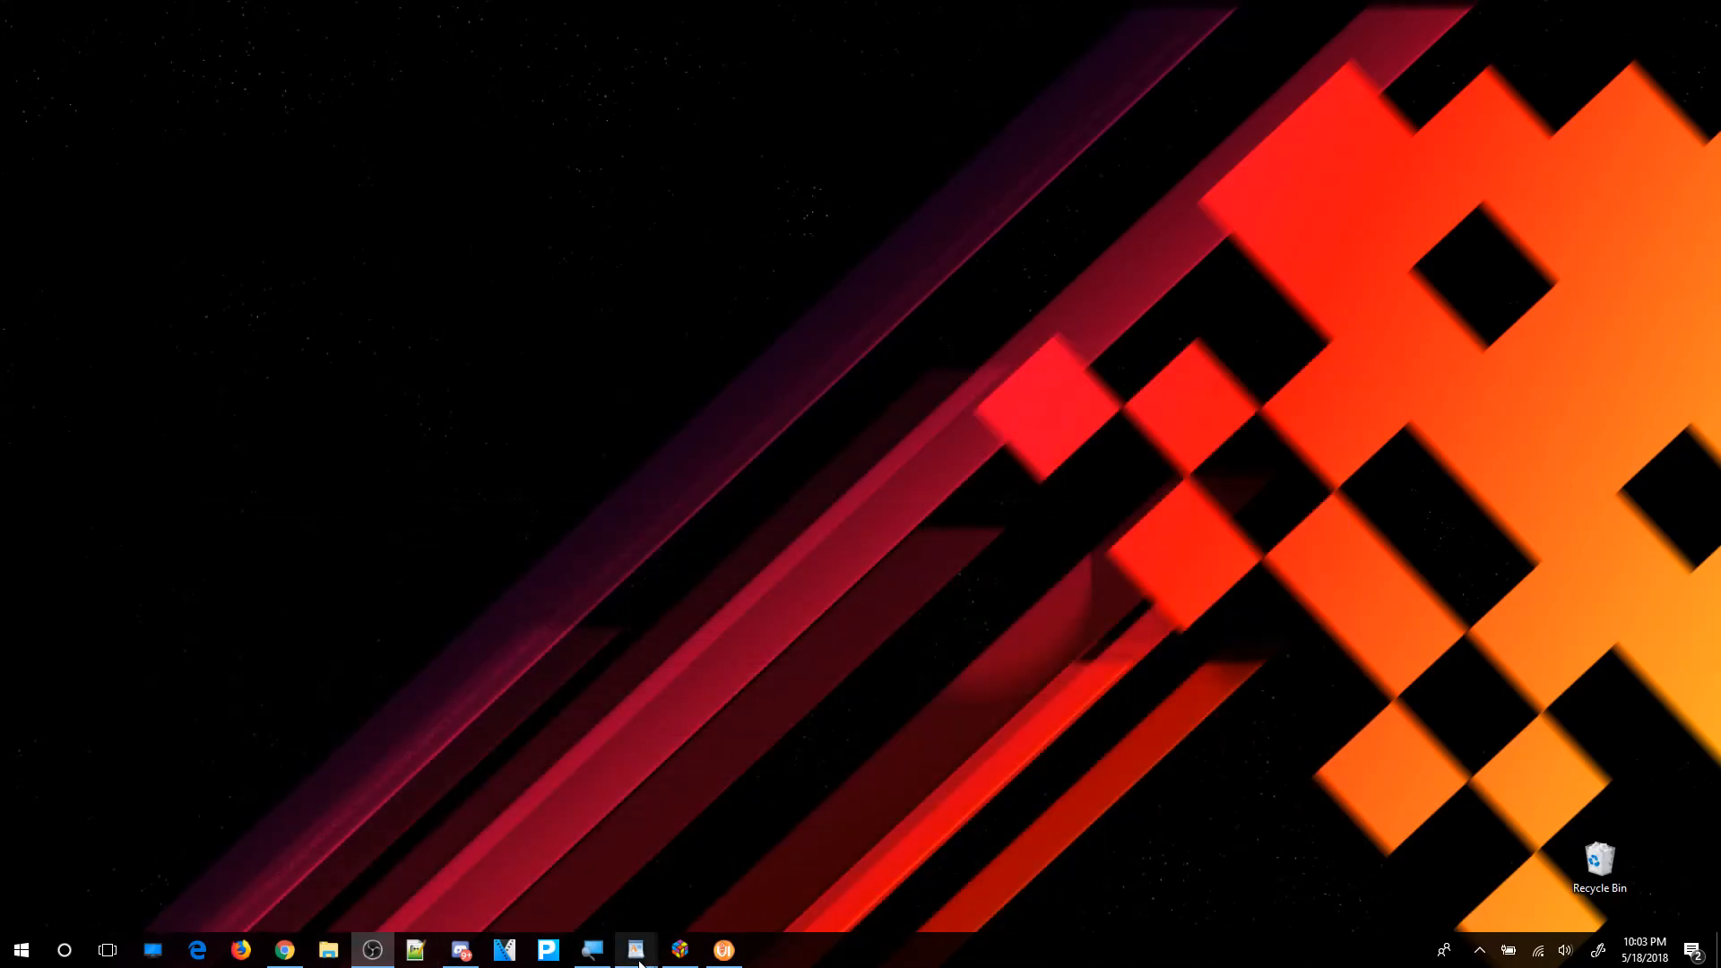
# Switch to LaunchBox with the Sony Playstation 2 games displayed.
pyautogui.click(679, 950)
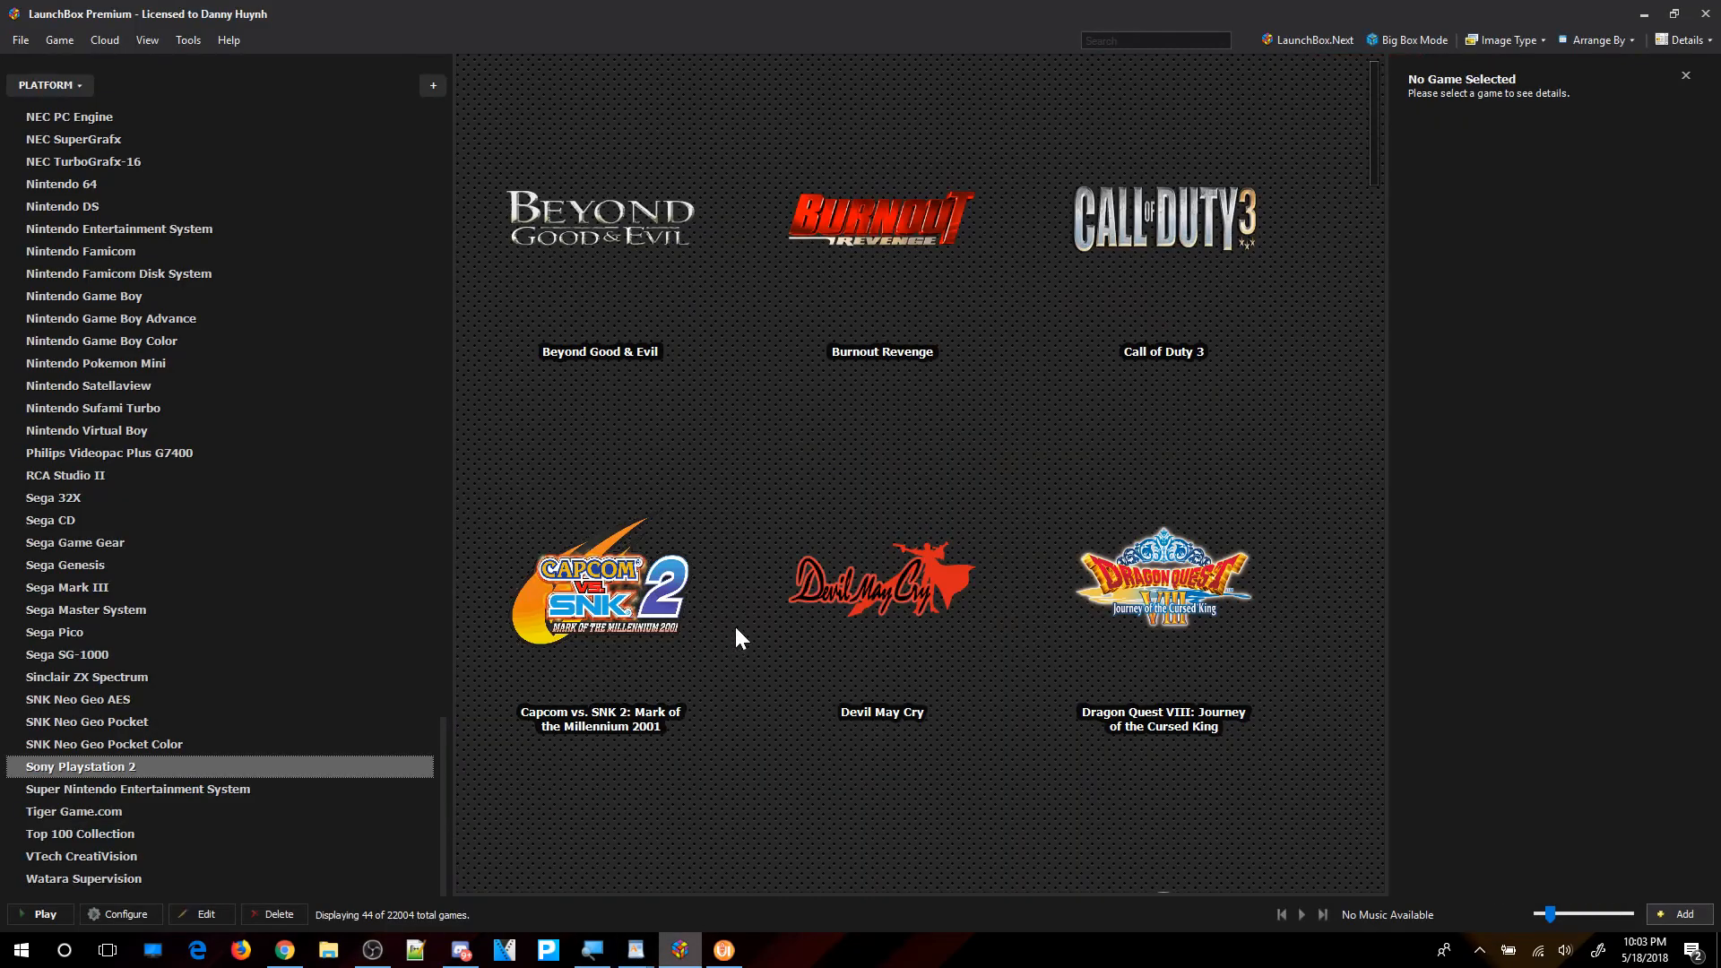
pyautogui.moveTo(691, 509)
pyautogui.click(687, 955)
pyautogui.moveTo(688, 926); pyautogui.dragTo(673, 627)
pyautogui.moveTo(724, 954); pyautogui.dragTo(681, 953)
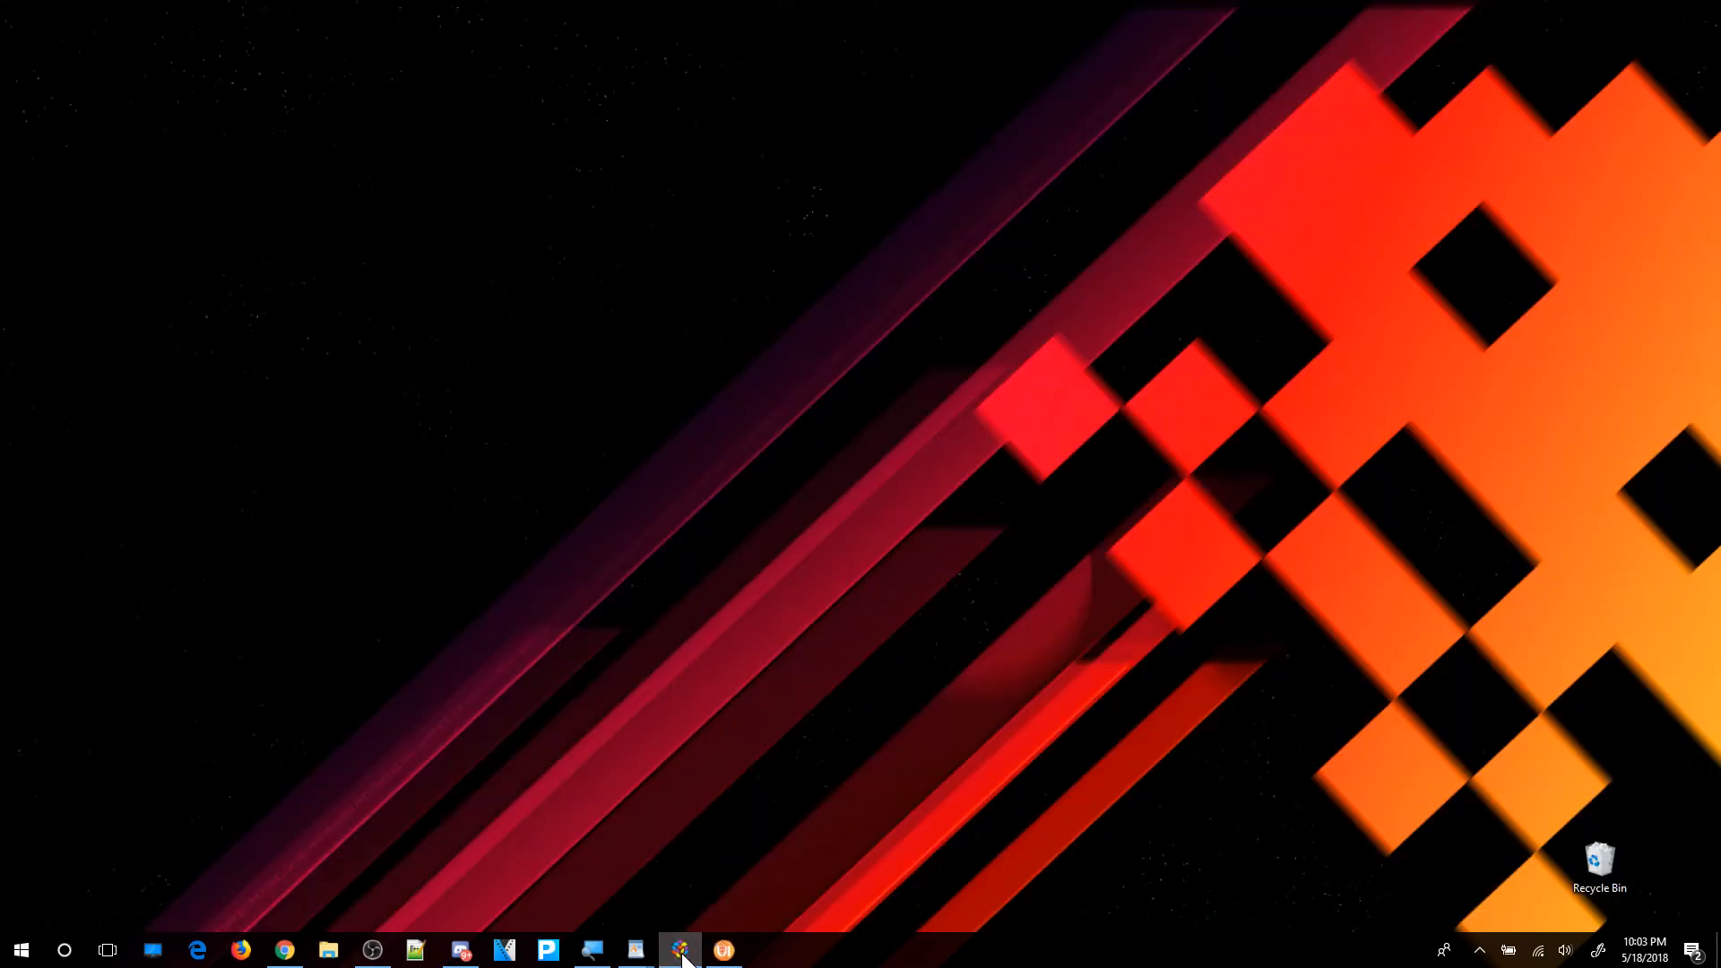
pyautogui.click(680, 949)
# Turn off custom command-line parameters in the emulation settings of Beyond Good & Evil and save the game entry.
pyautogui.click(636, 222)
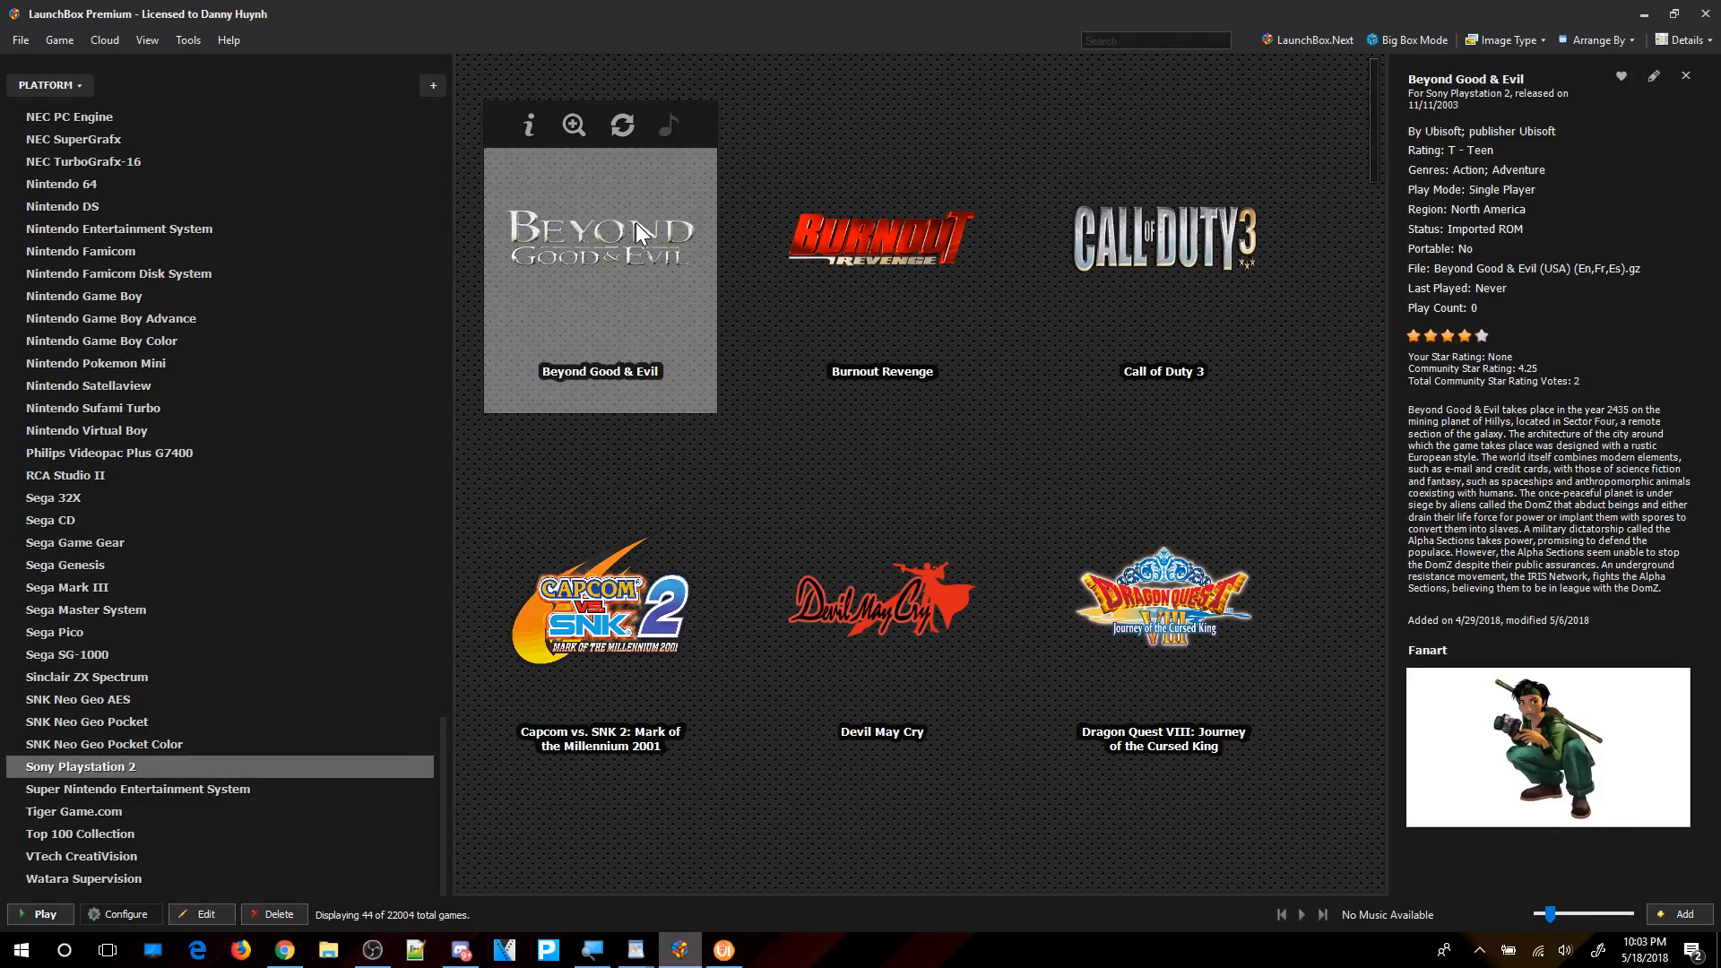
pyautogui.rightClick(599, 254)
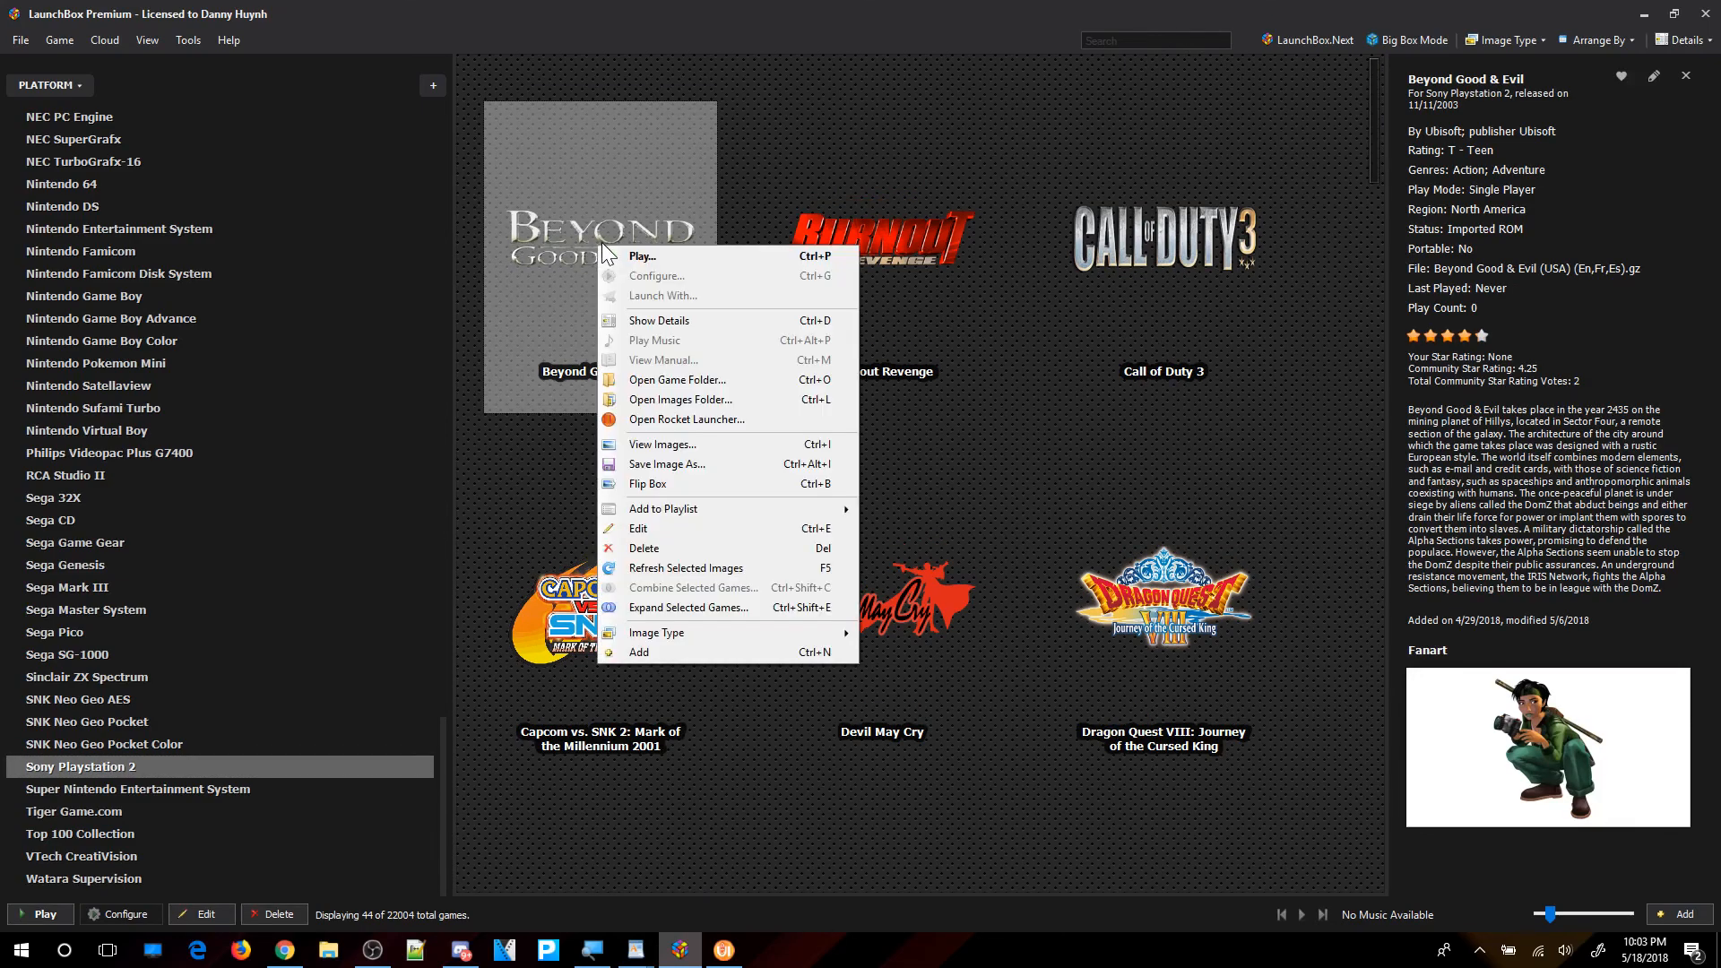
pyautogui.click(657, 529)
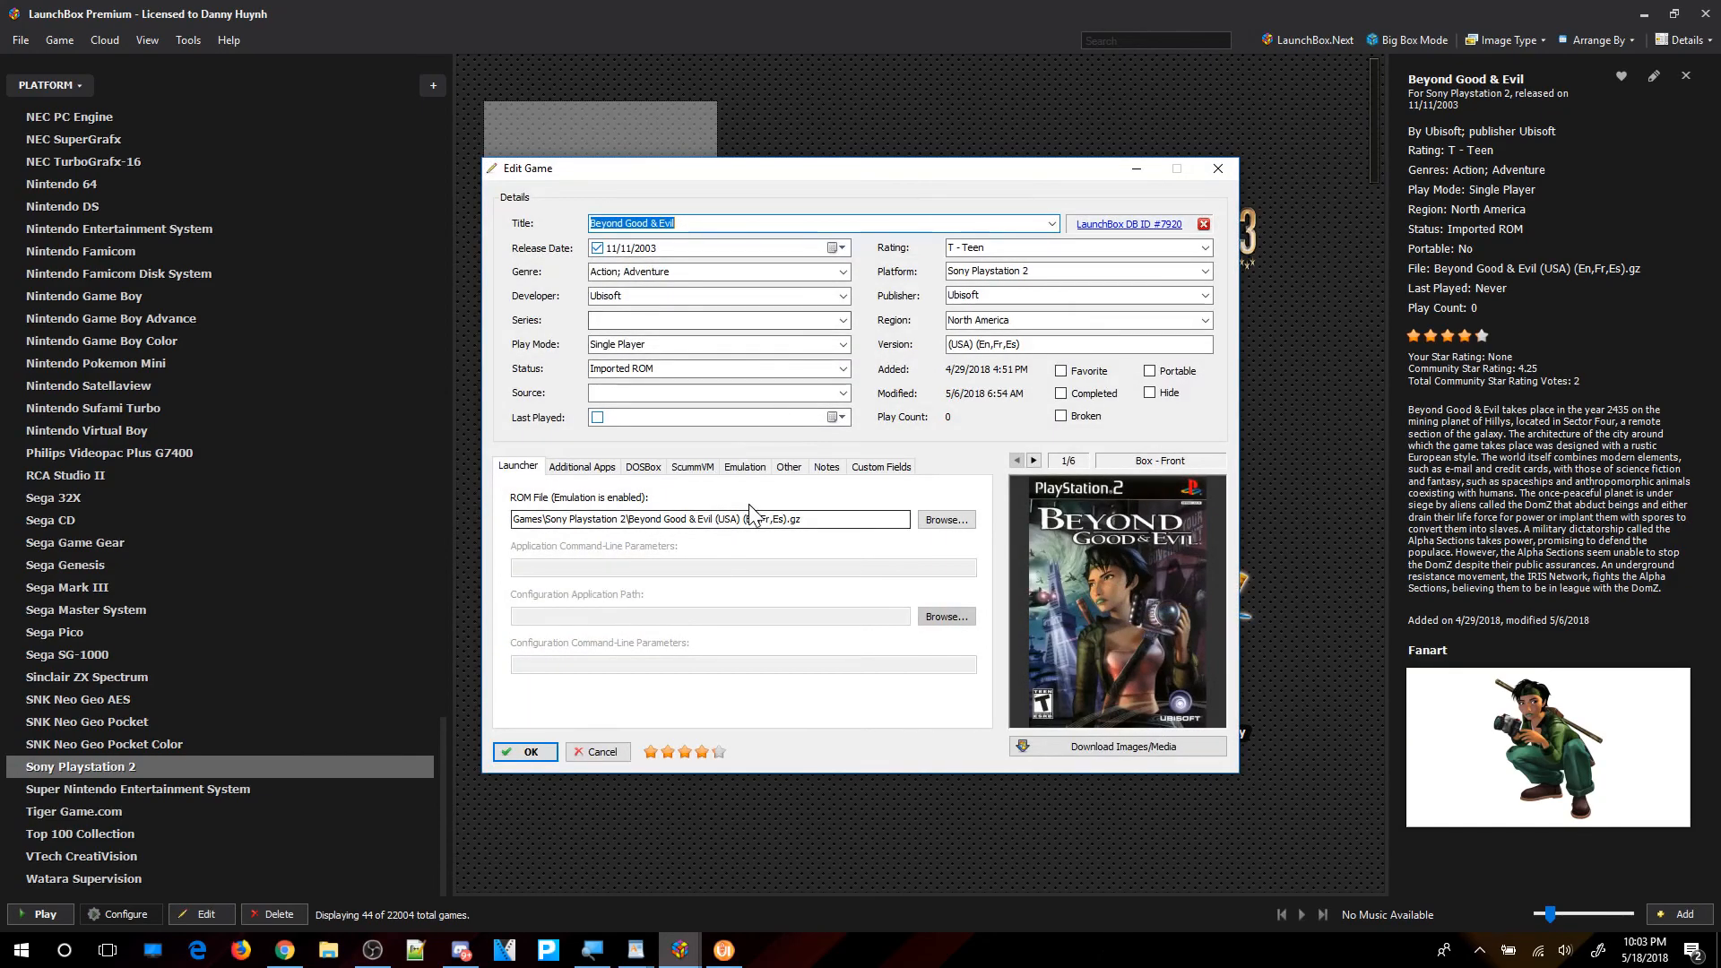
pyautogui.click(743, 472)
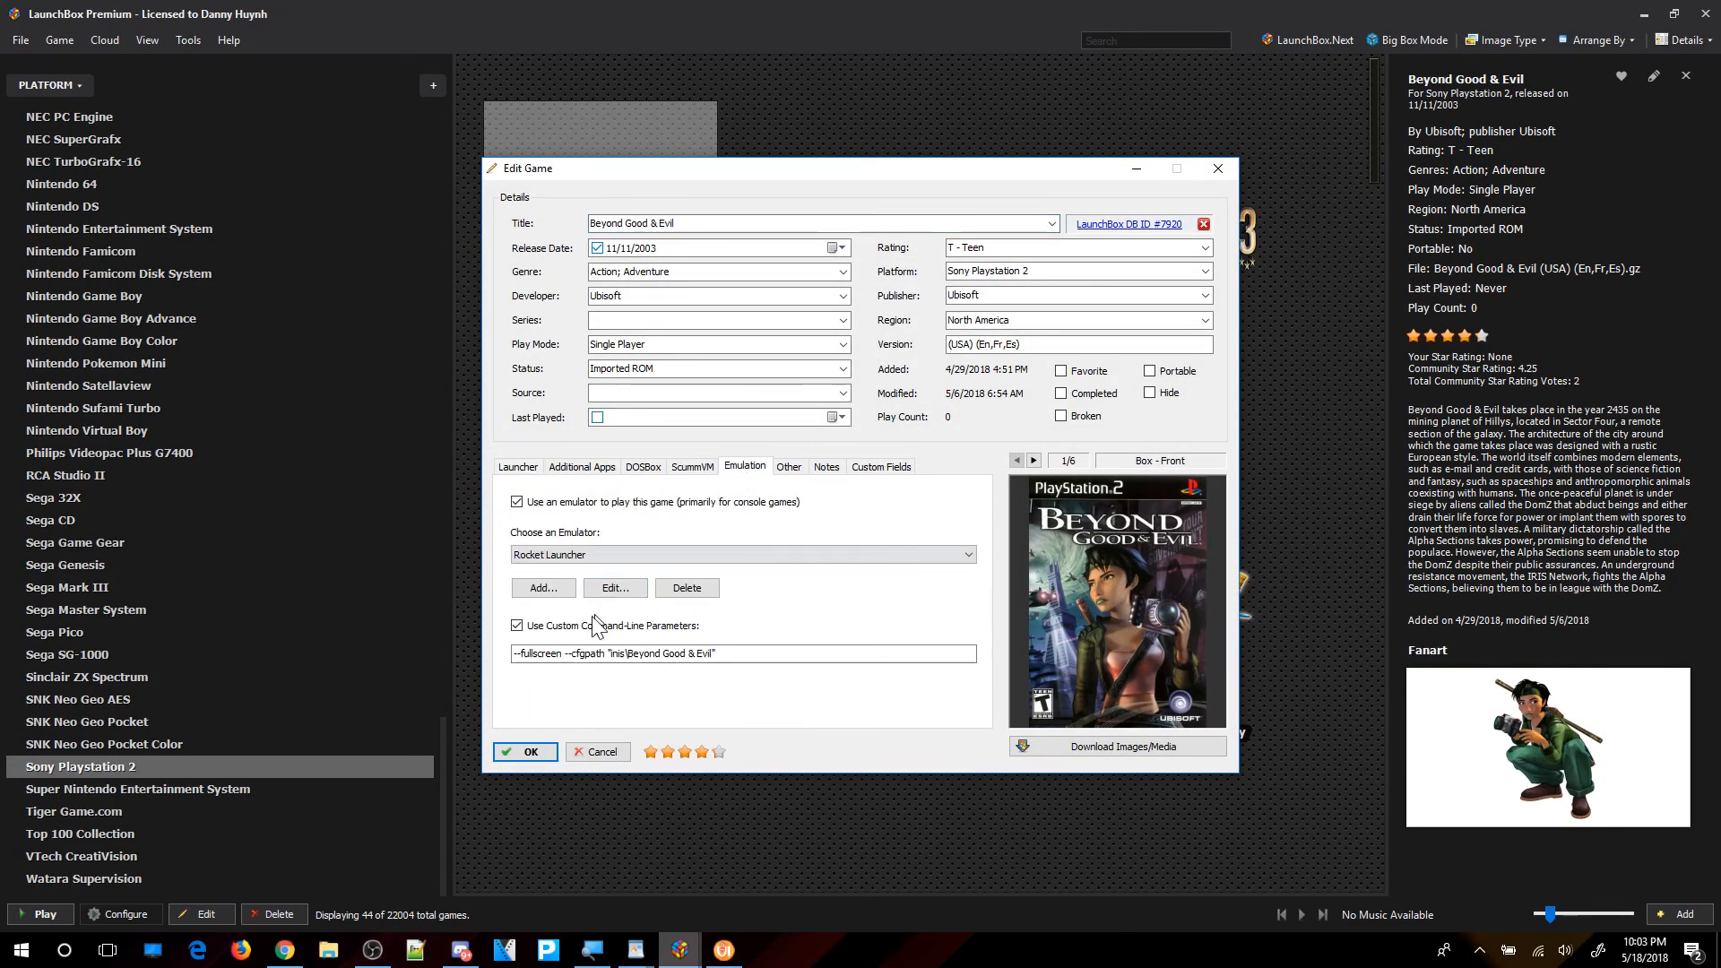
pyautogui.click(557, 628)
pyautogui.click(531, 751)
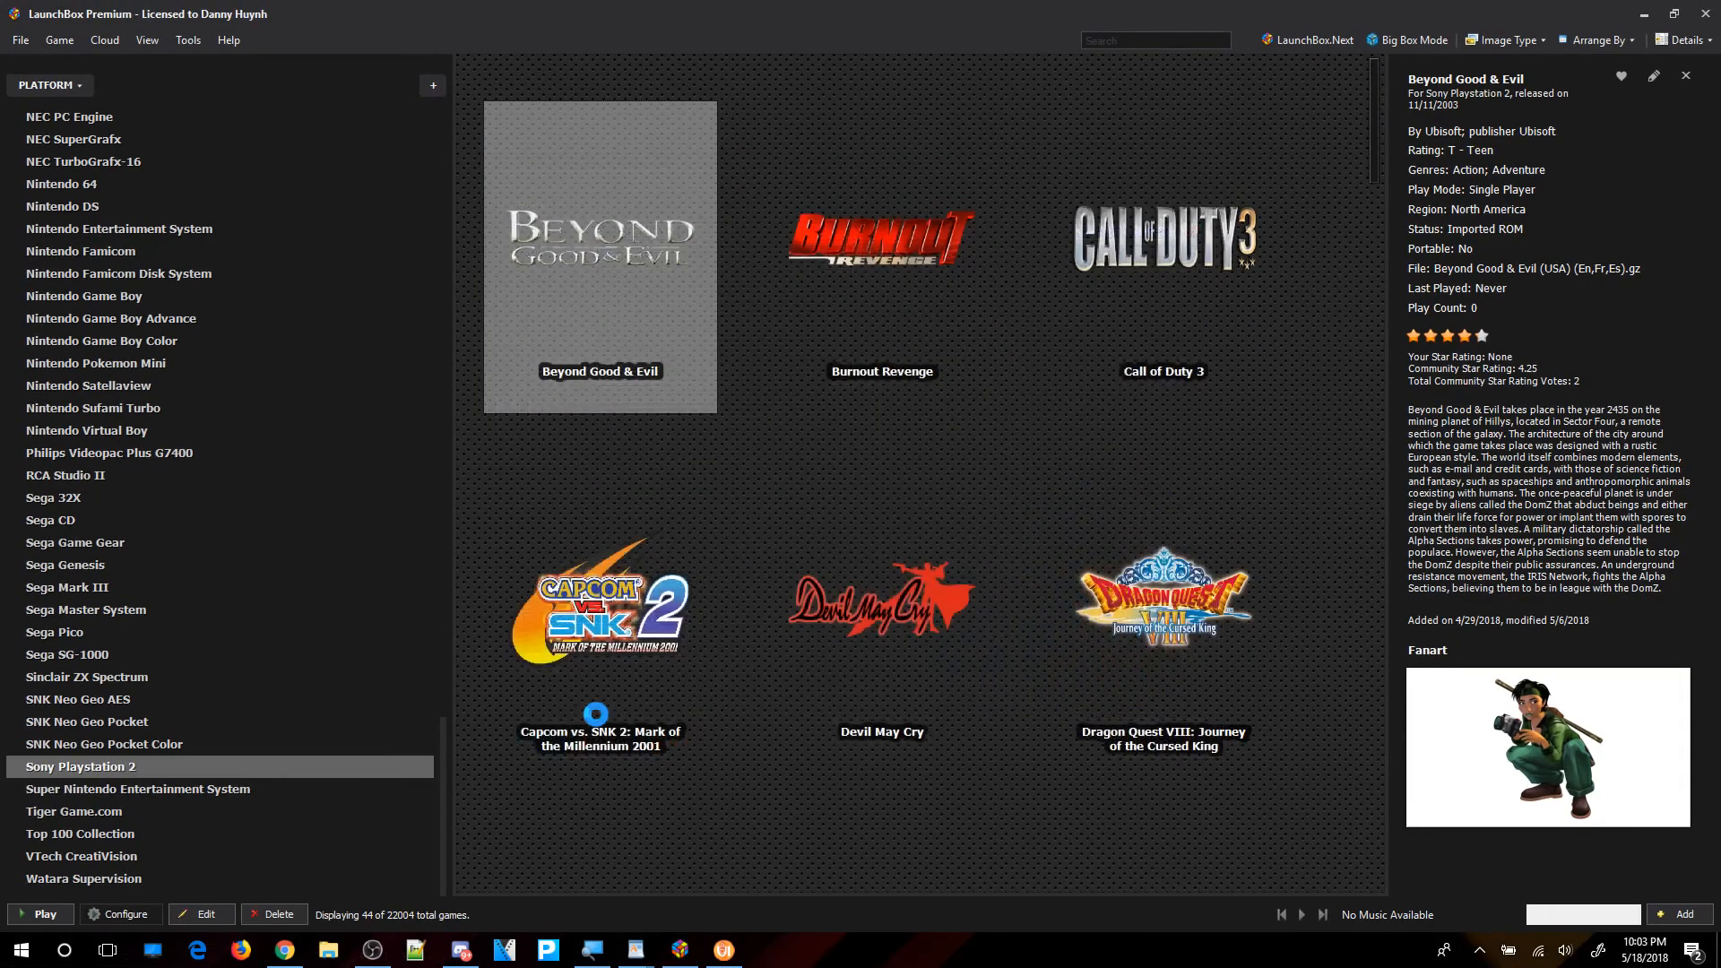
# Check the emulation settings of Burnout Revenge for custom command-line parameters and close the game editor.
pyautogui.click(898, 240)
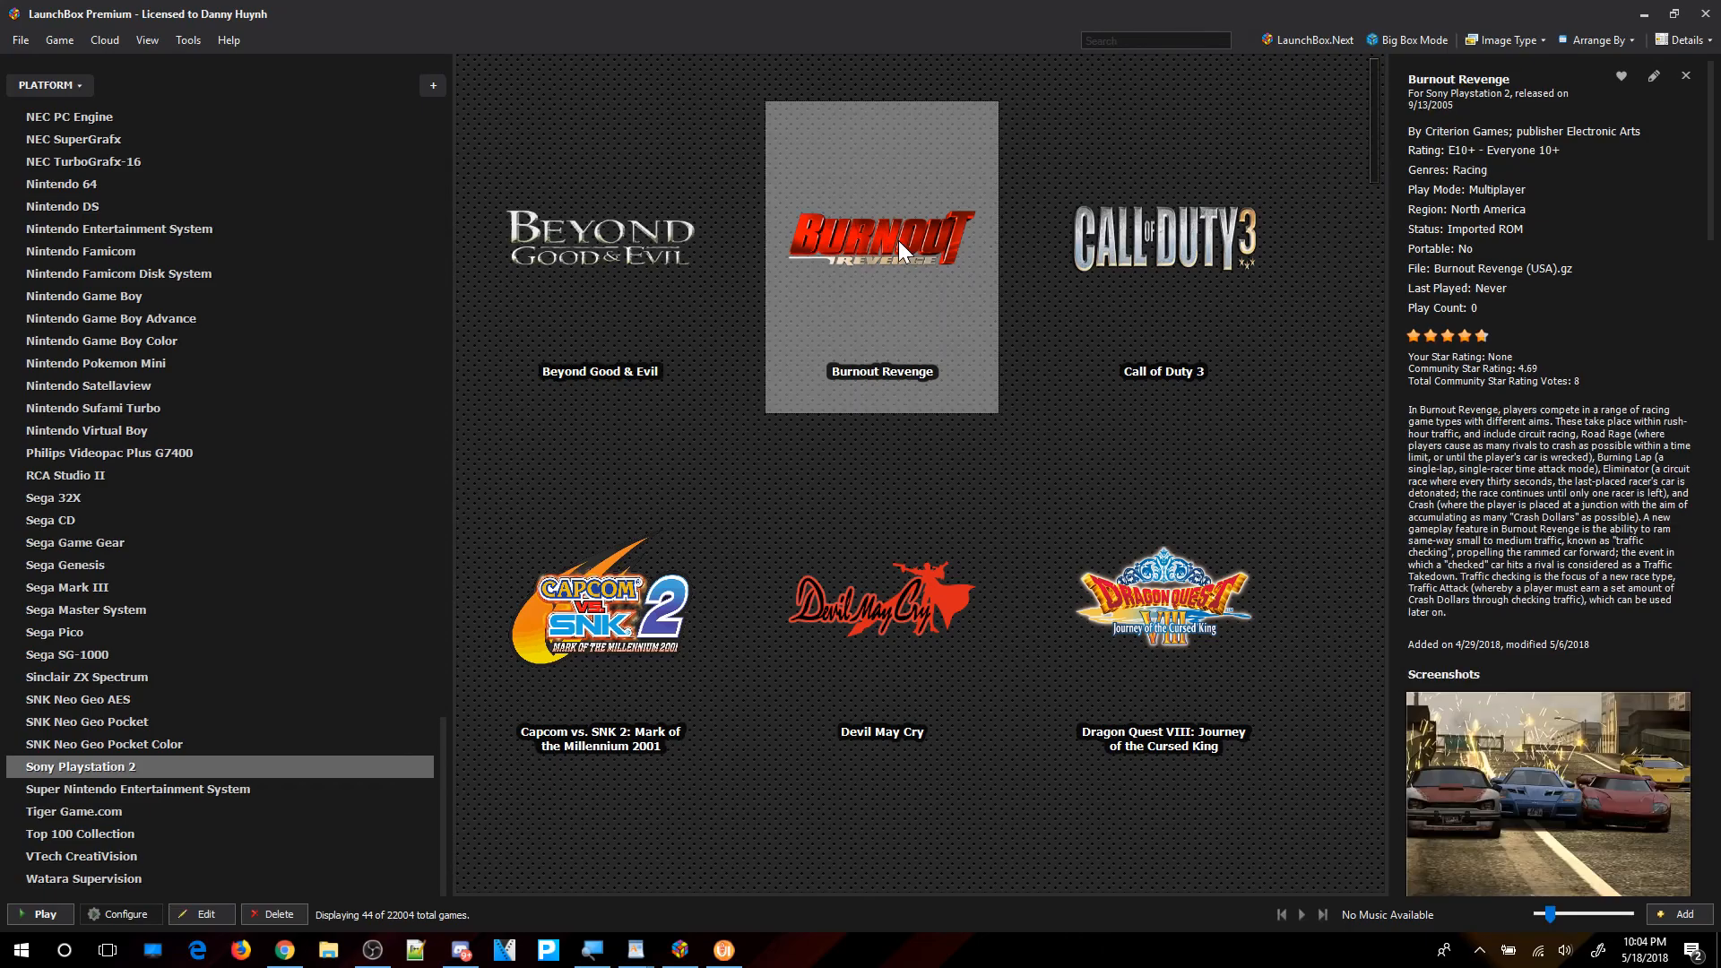
pyautogui.rightClick(891, 246)
pyautogui.click(965, 530)
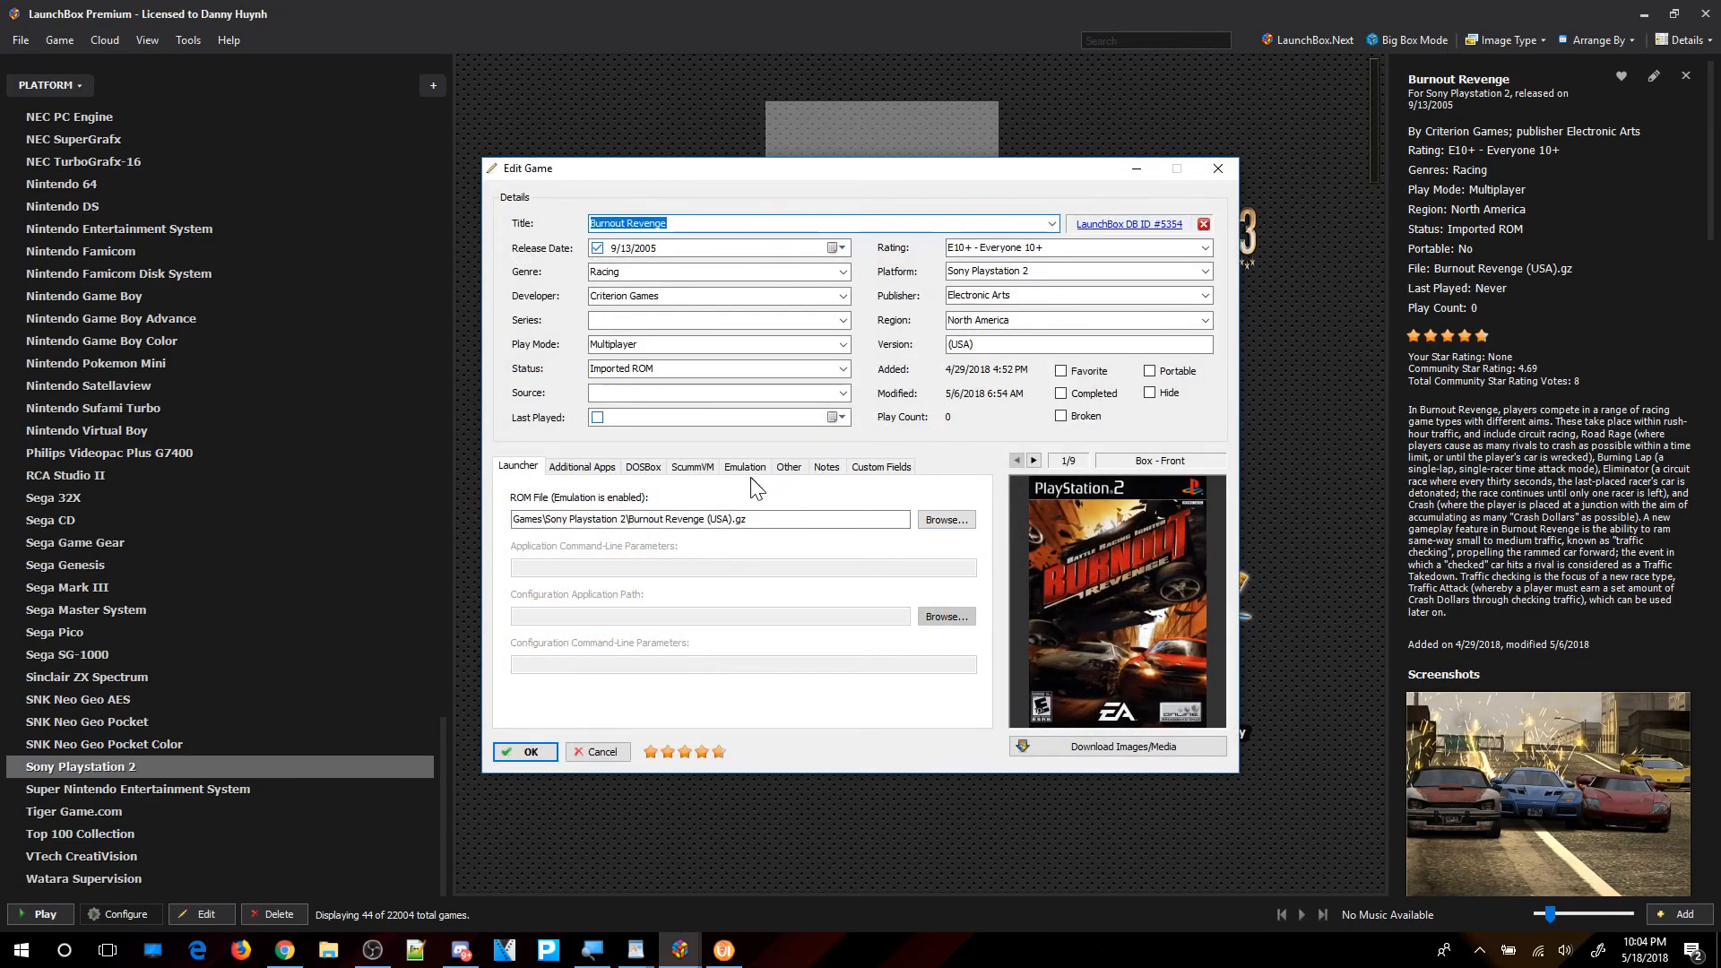
pyautogui.click(751, 472)
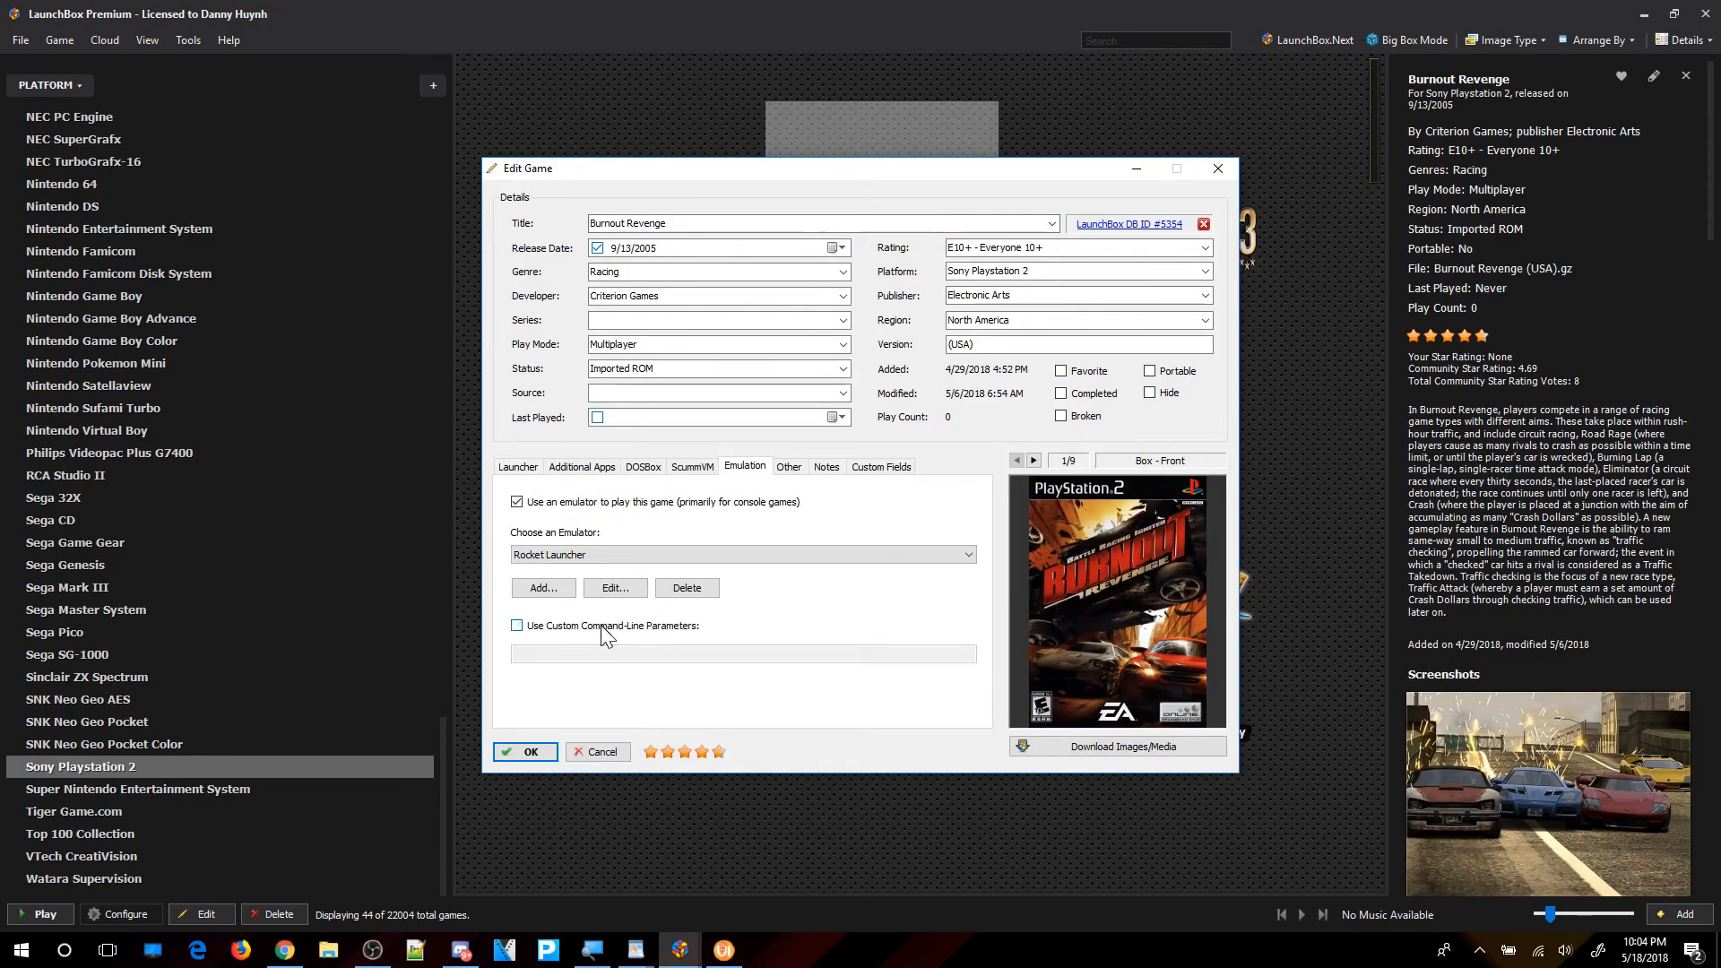
pyautogui.click(520, 754)
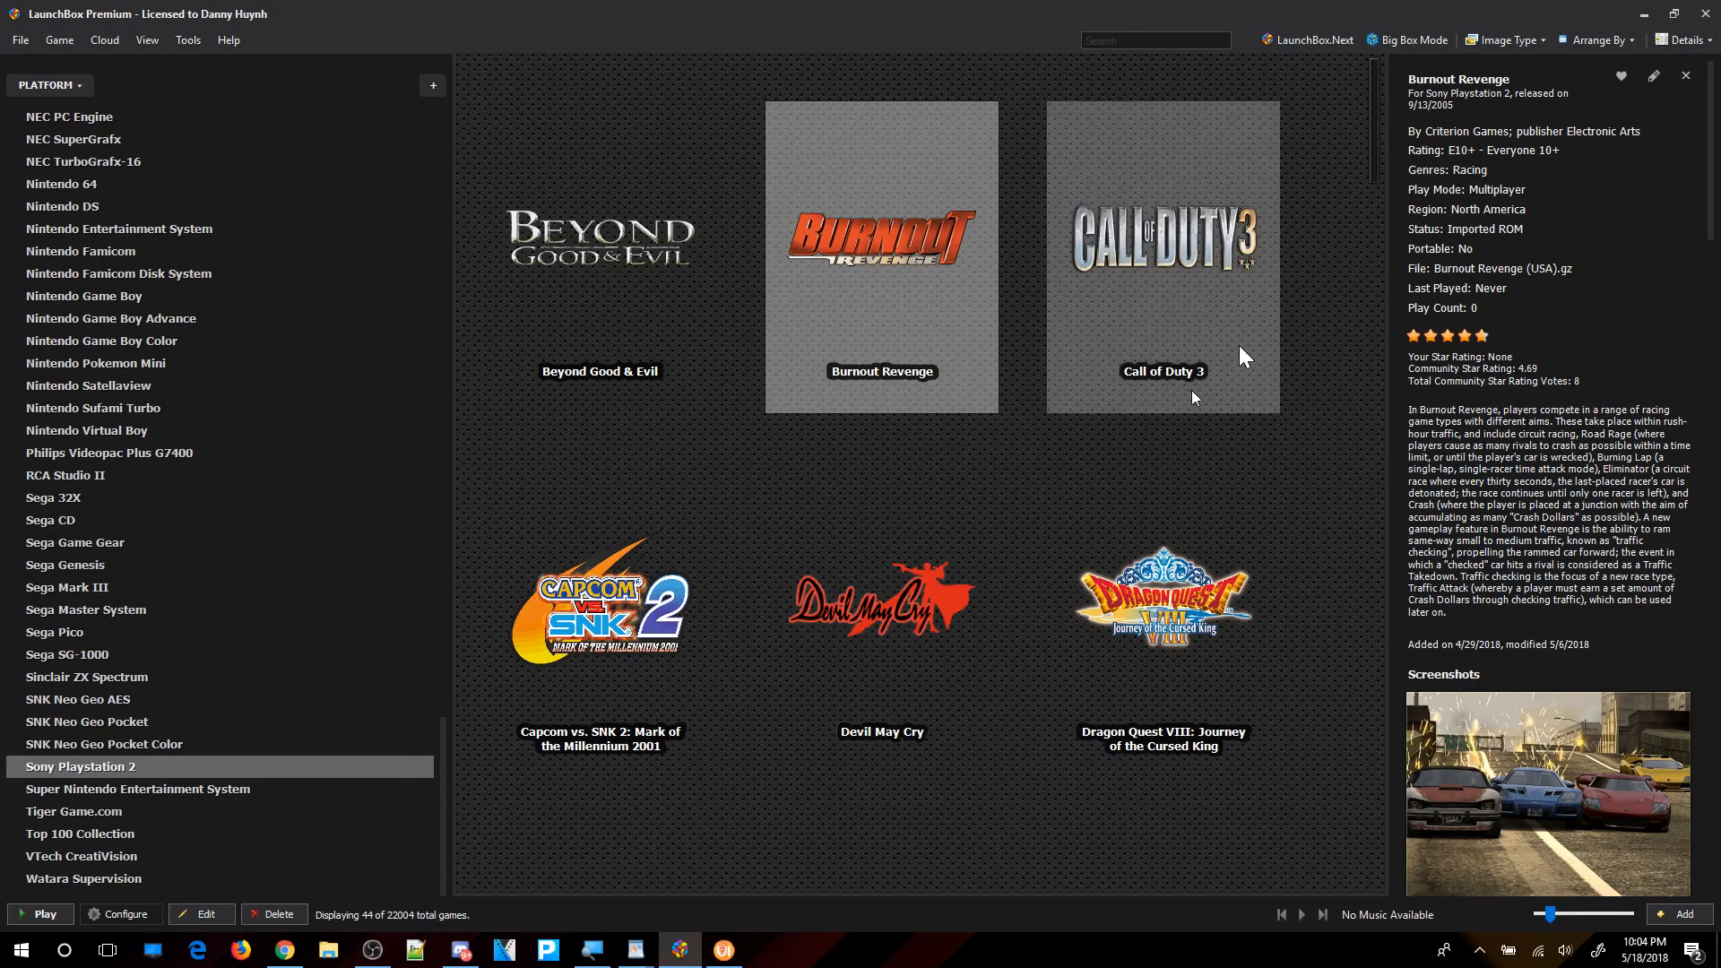
# Minimize LaunchBox, switch to Discord's no-intro-documentation channel, and open its linked Google Drive documentation folder.
pyautogui.click(1643, 14)
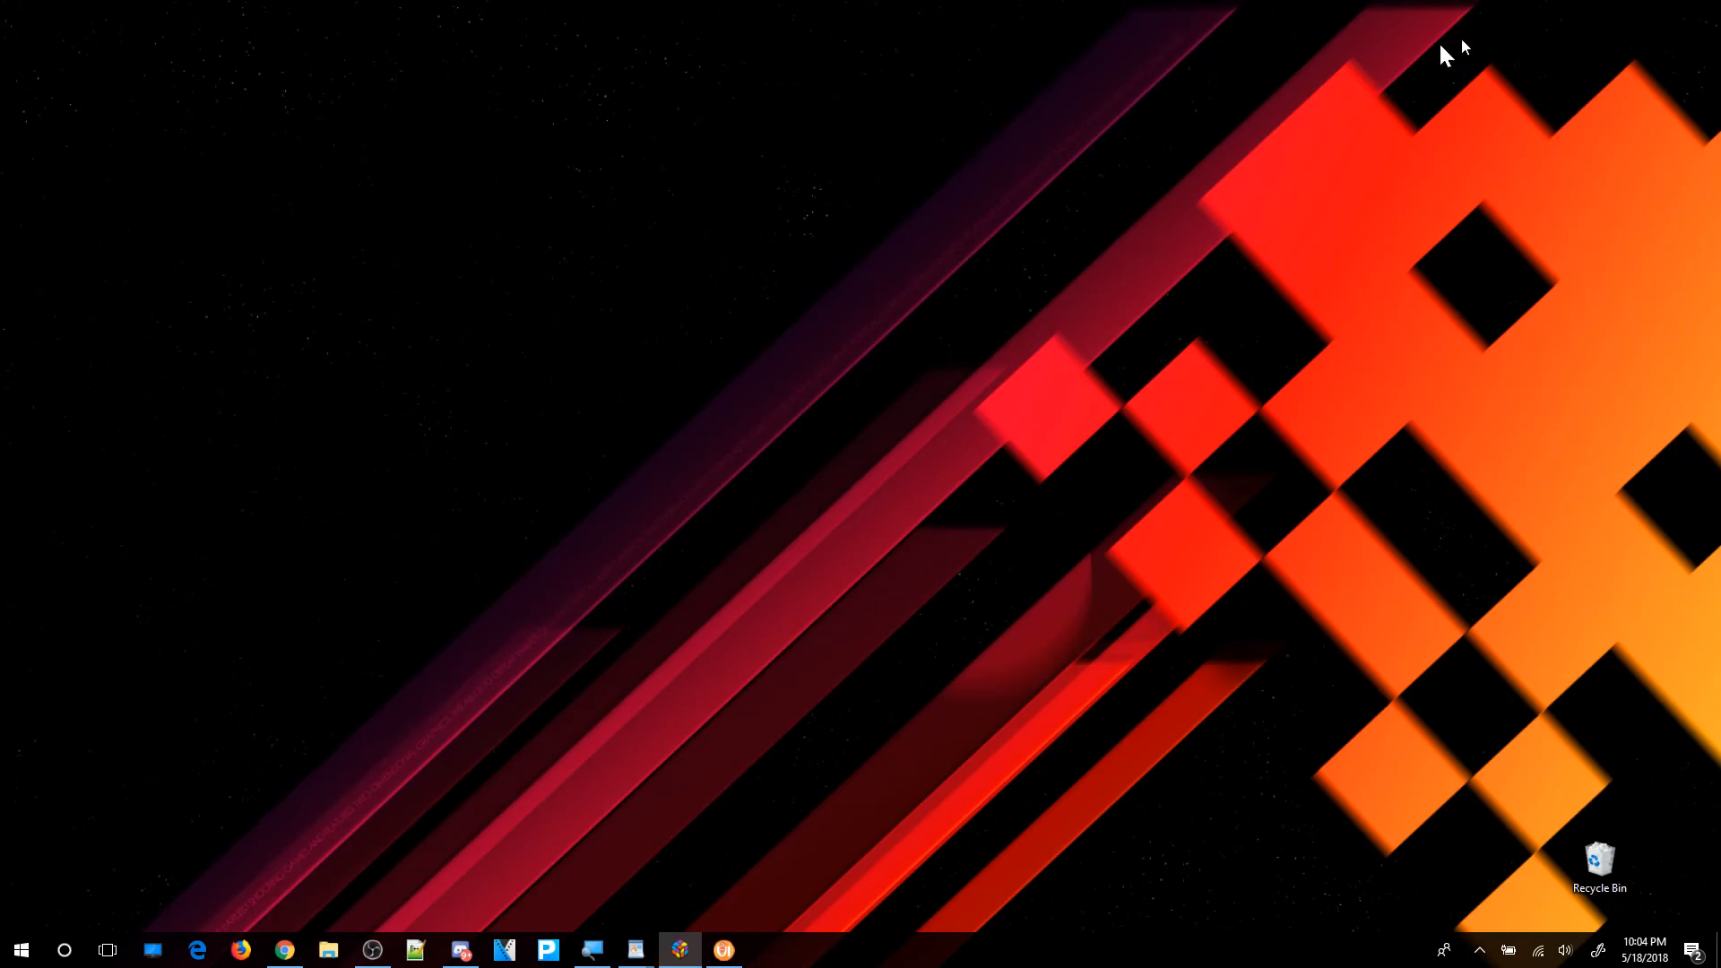
pyautogui.click(460, 951)
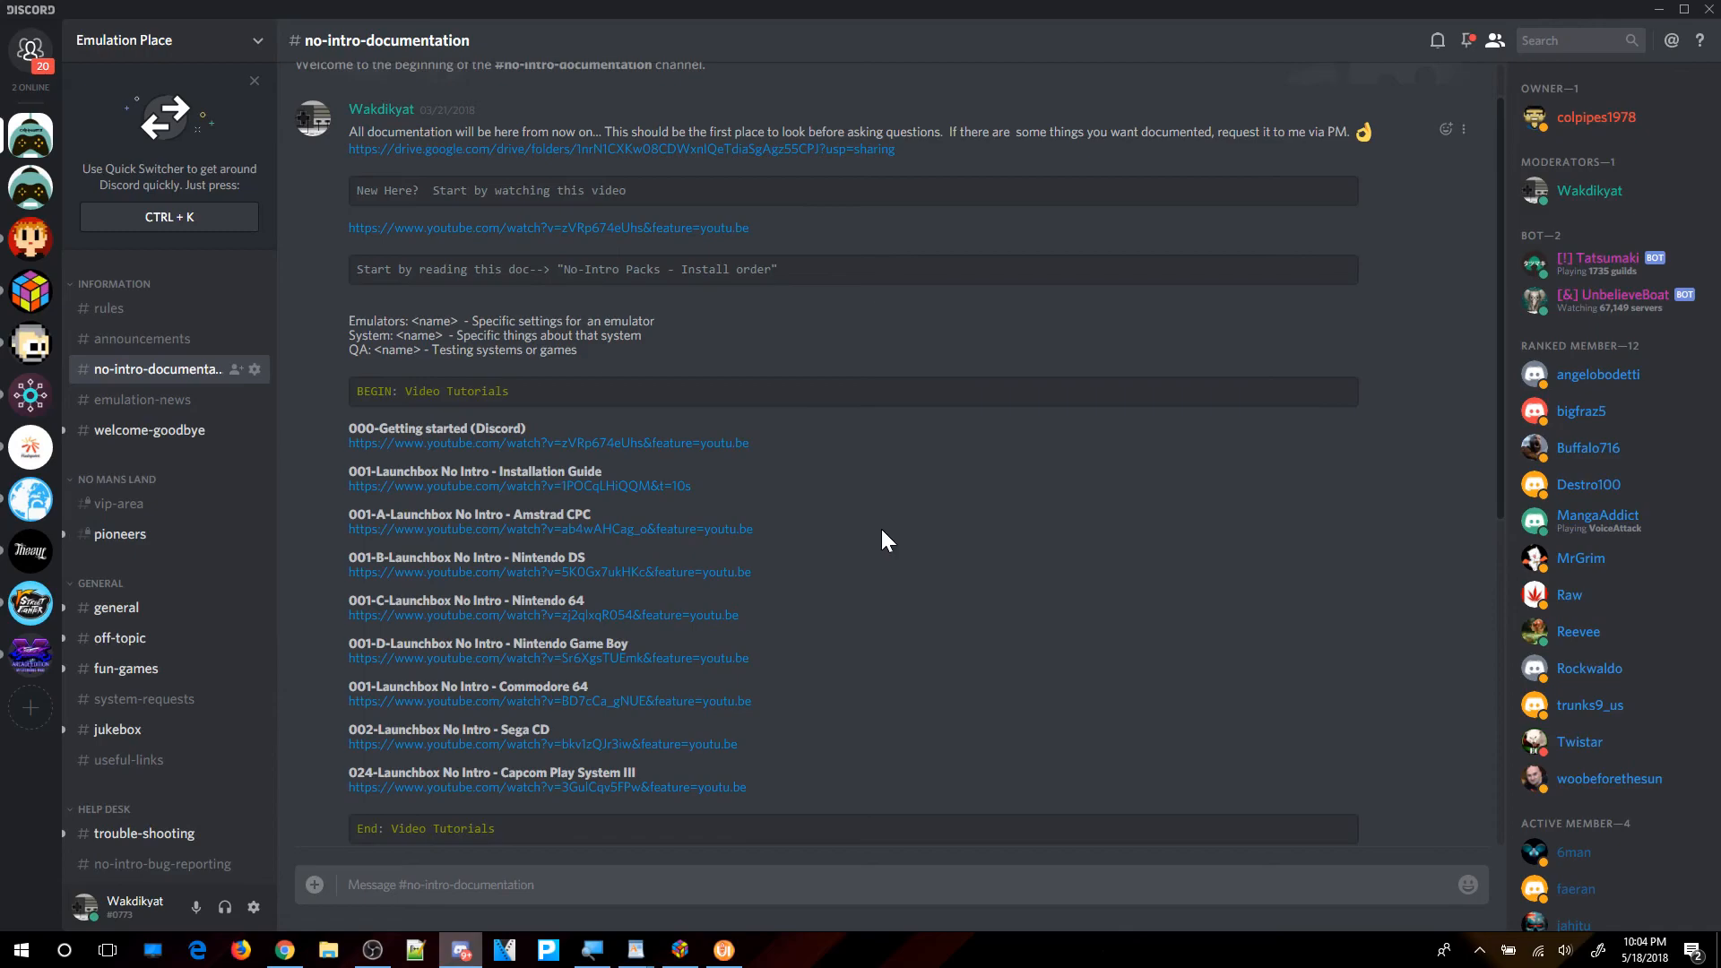
pyautogui.scroll(2, 879, 529)
pyautogui.click(670, 215)
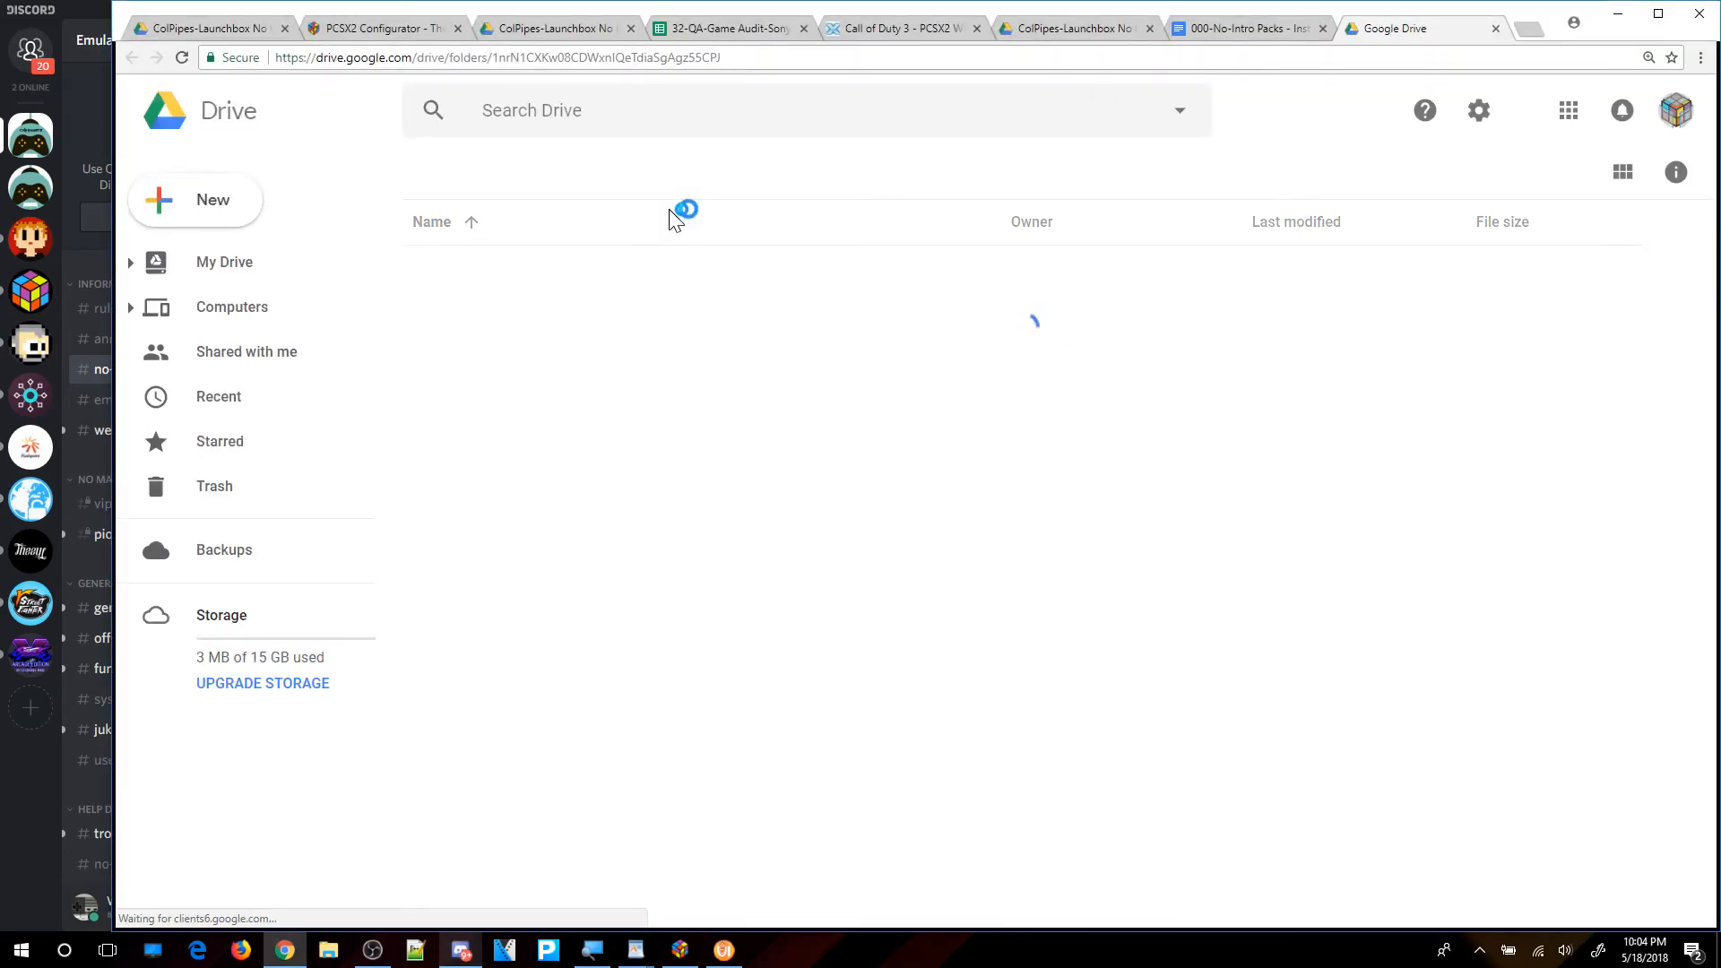
# Open the "000-No-Intro Packs - Install order" document from the Google Drive documentation folder and find its Sony Playstation 2 entry.
pyautogui.click(1656, 15)
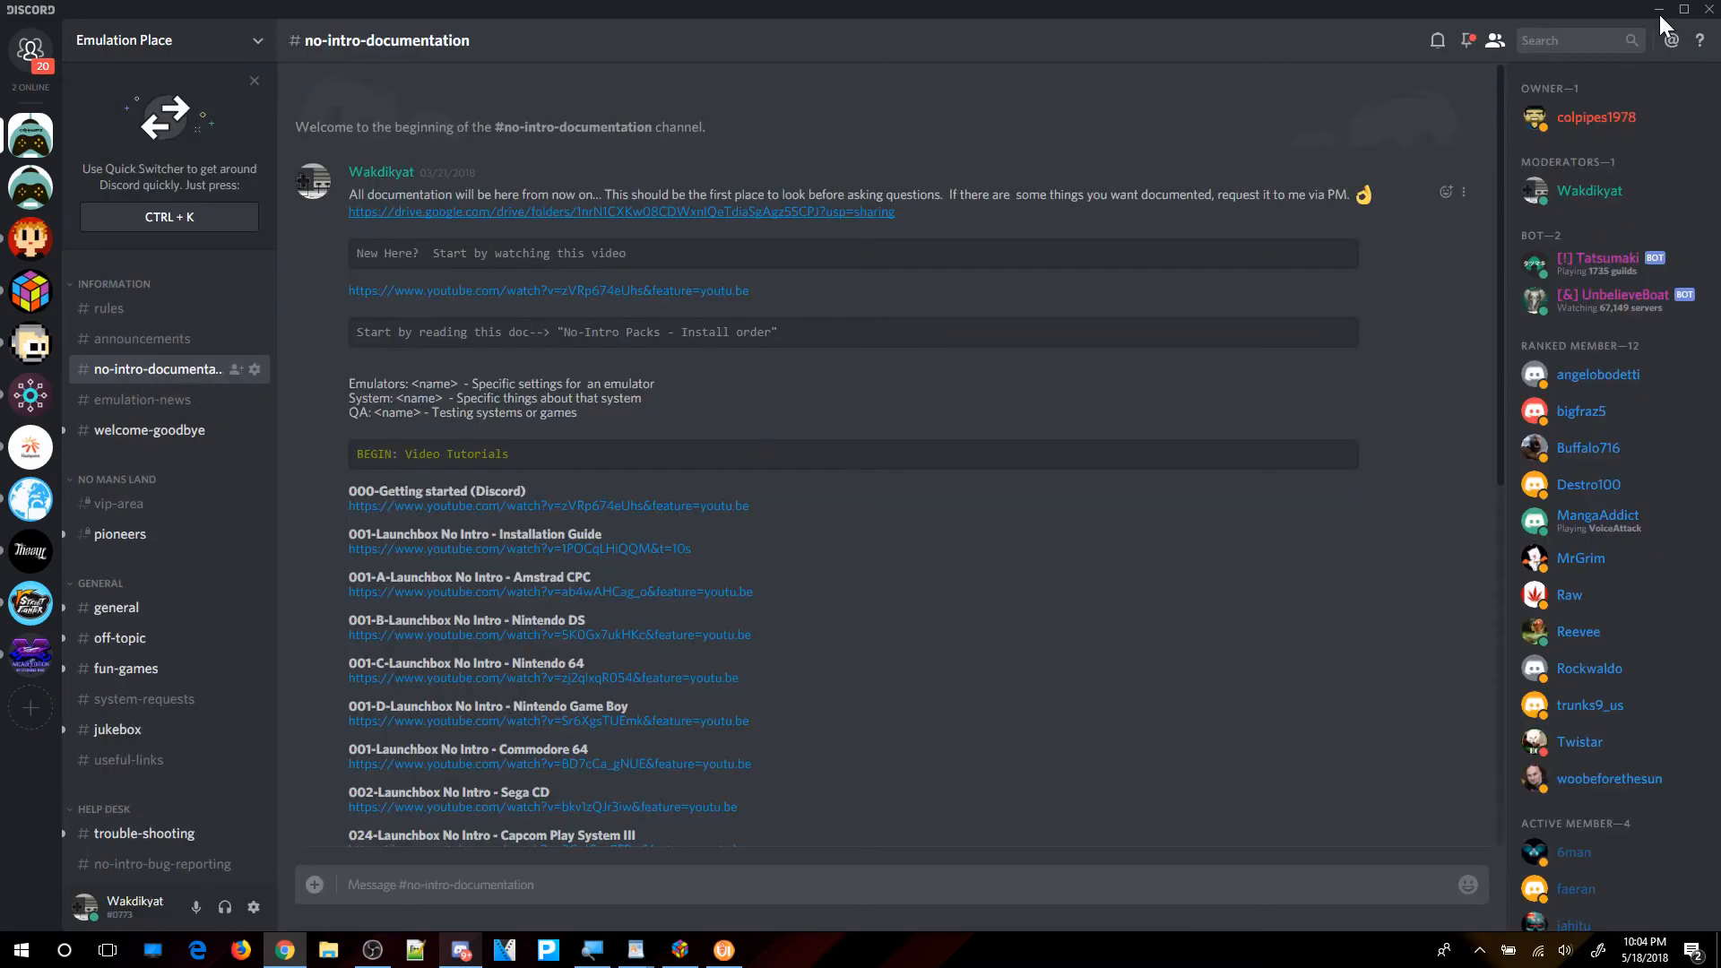
pyautogui.click(430, 368)
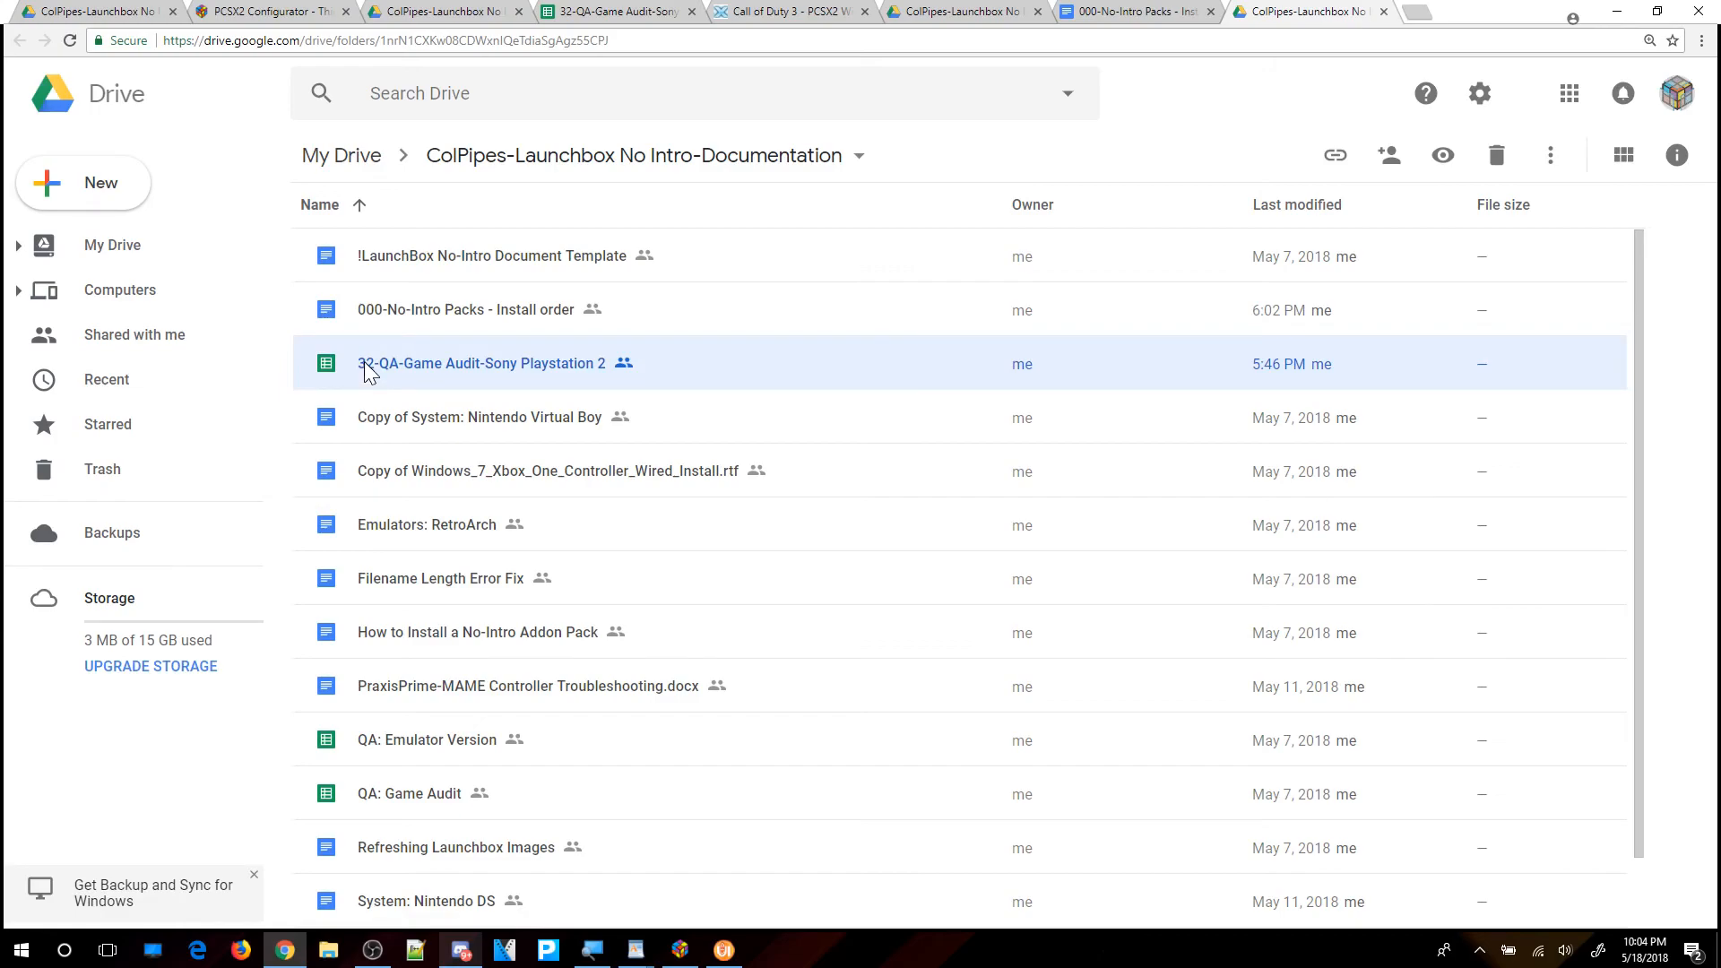
pyautogui.doubleClick(416, 311)
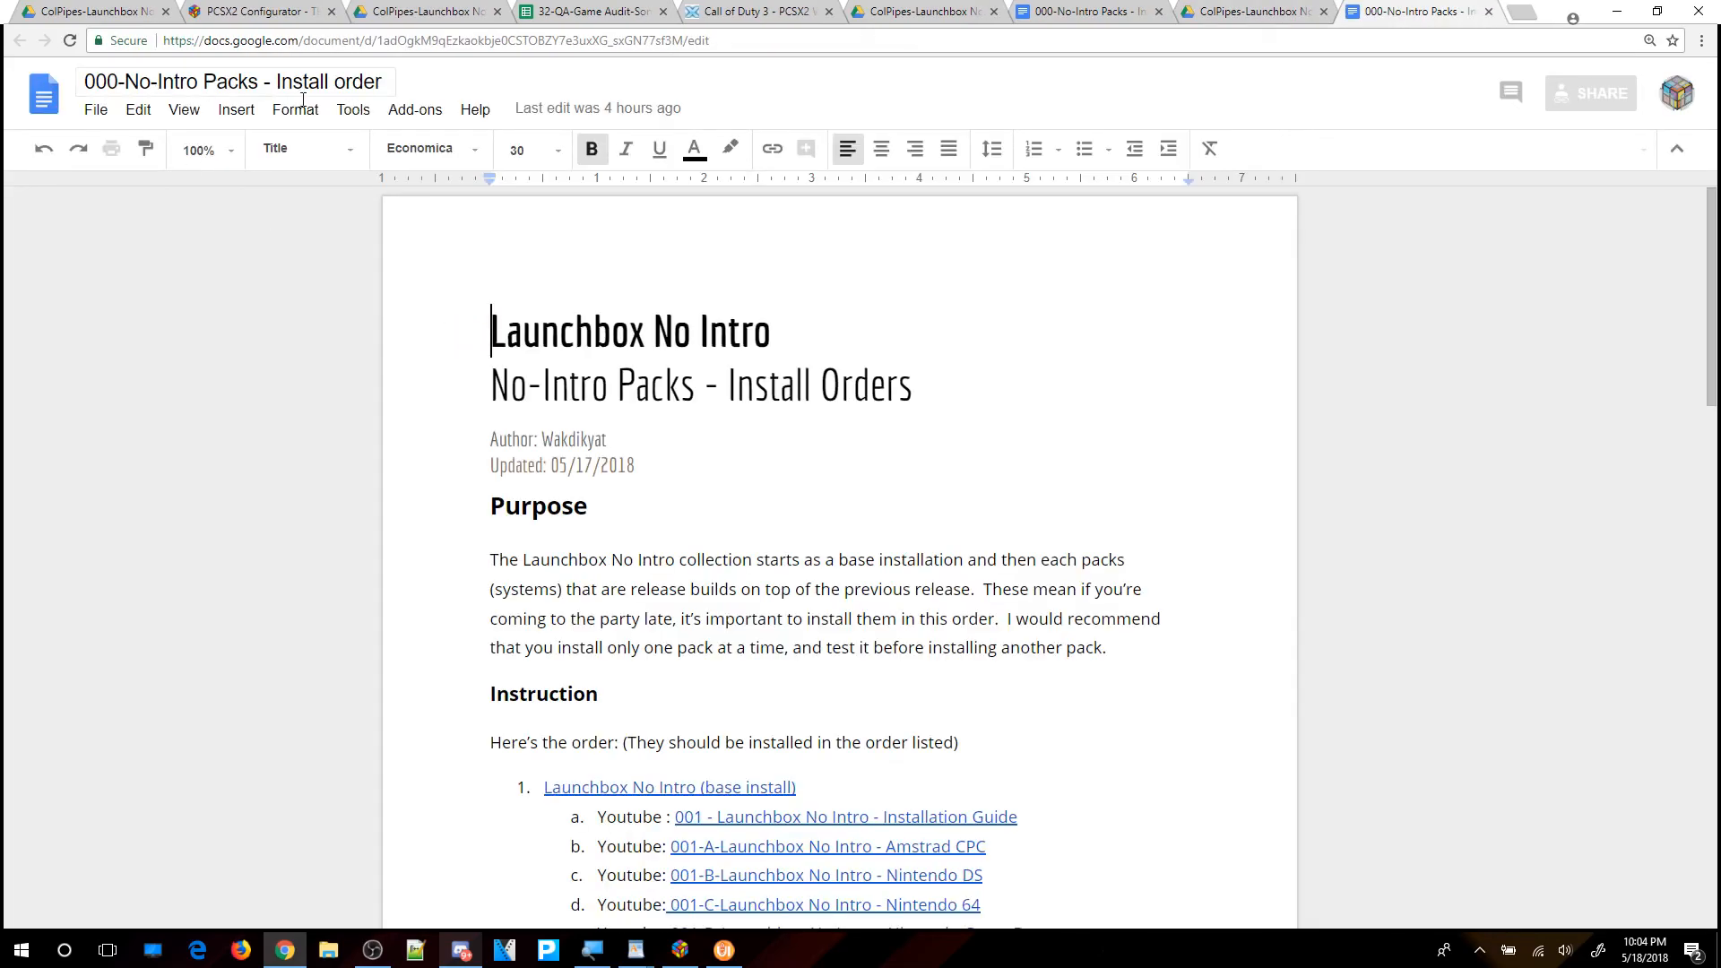
pyautogui.scroll(-8, 756, 547)
pyautogui.scroll(-15, 756, 546)
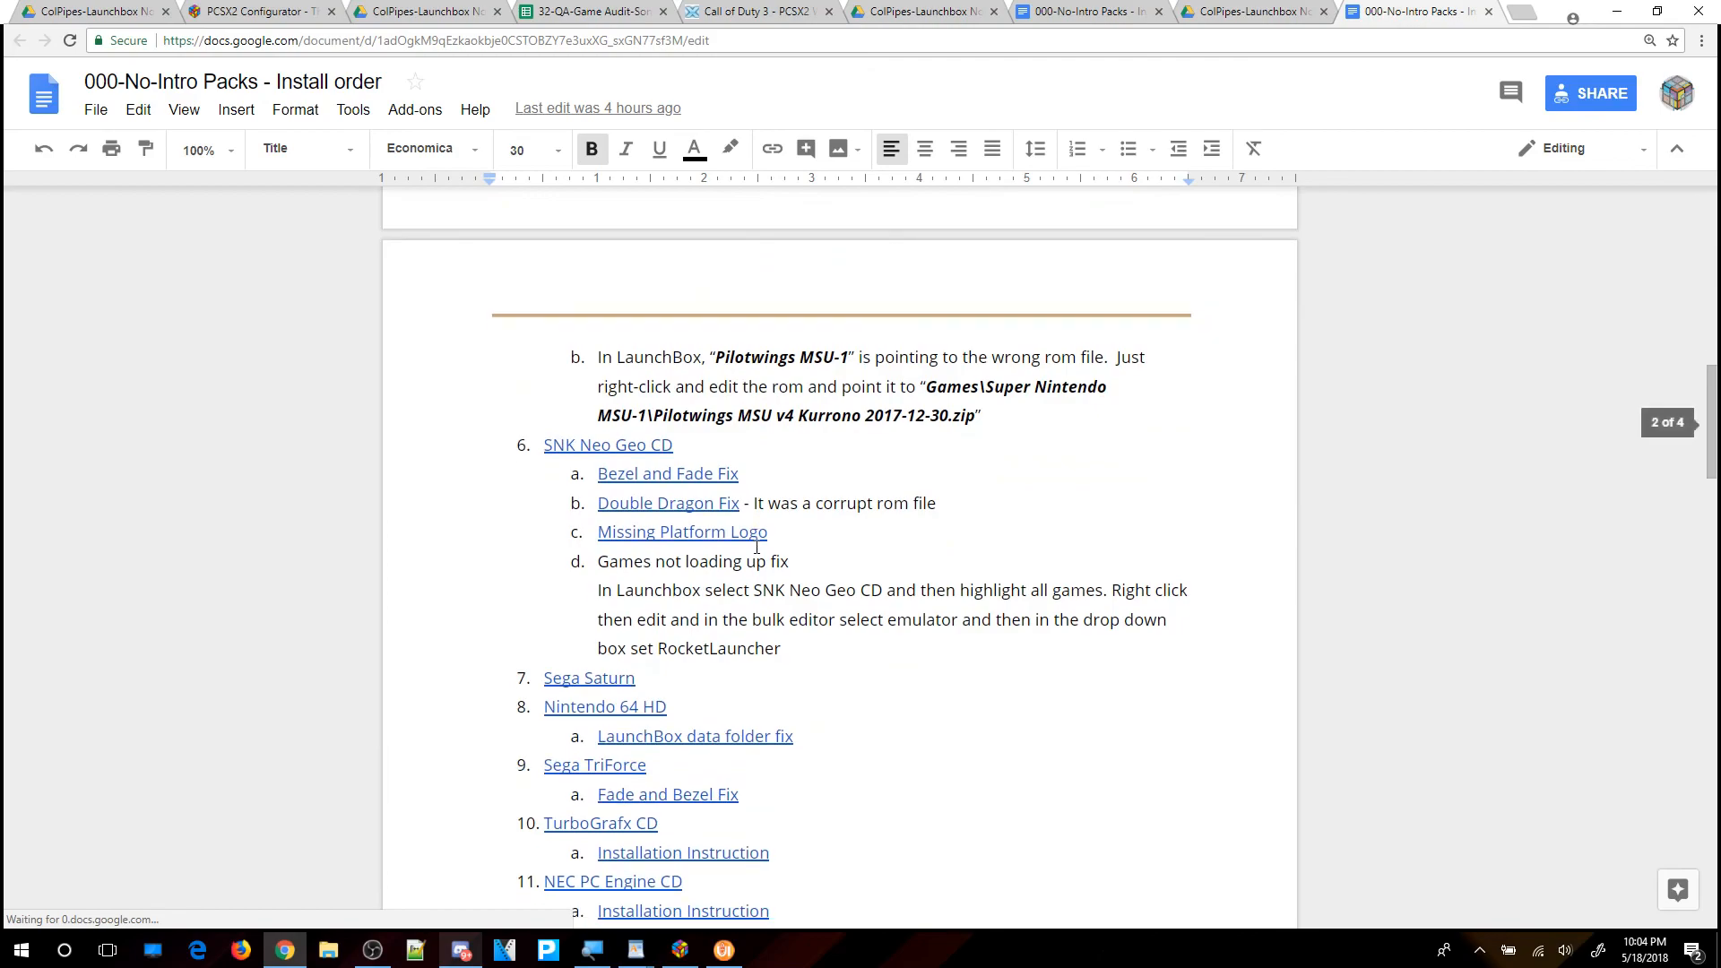
pyautogui.scroll(-13, 755, 544)
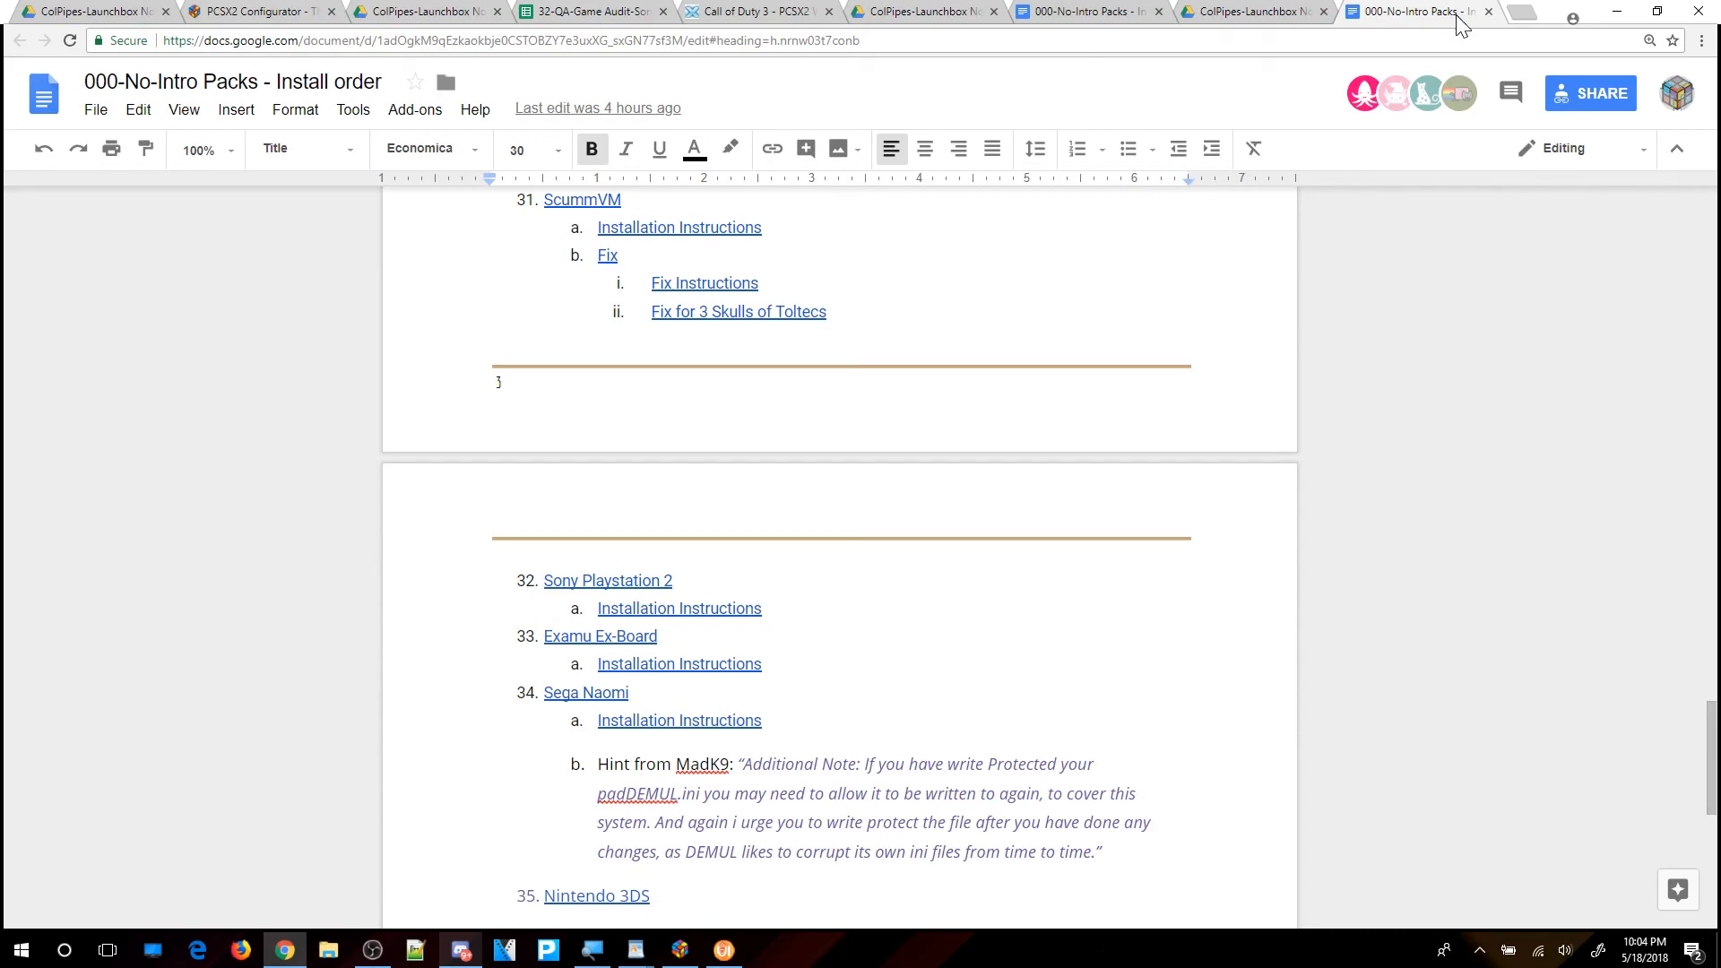
# Close the install order document and reopen the "32-QA-Game Audit-Sony Playstation 2" spreadsheet from the documentation folder.
pyautogui.click(1484, 12)
pyautogui.click(641, 14)
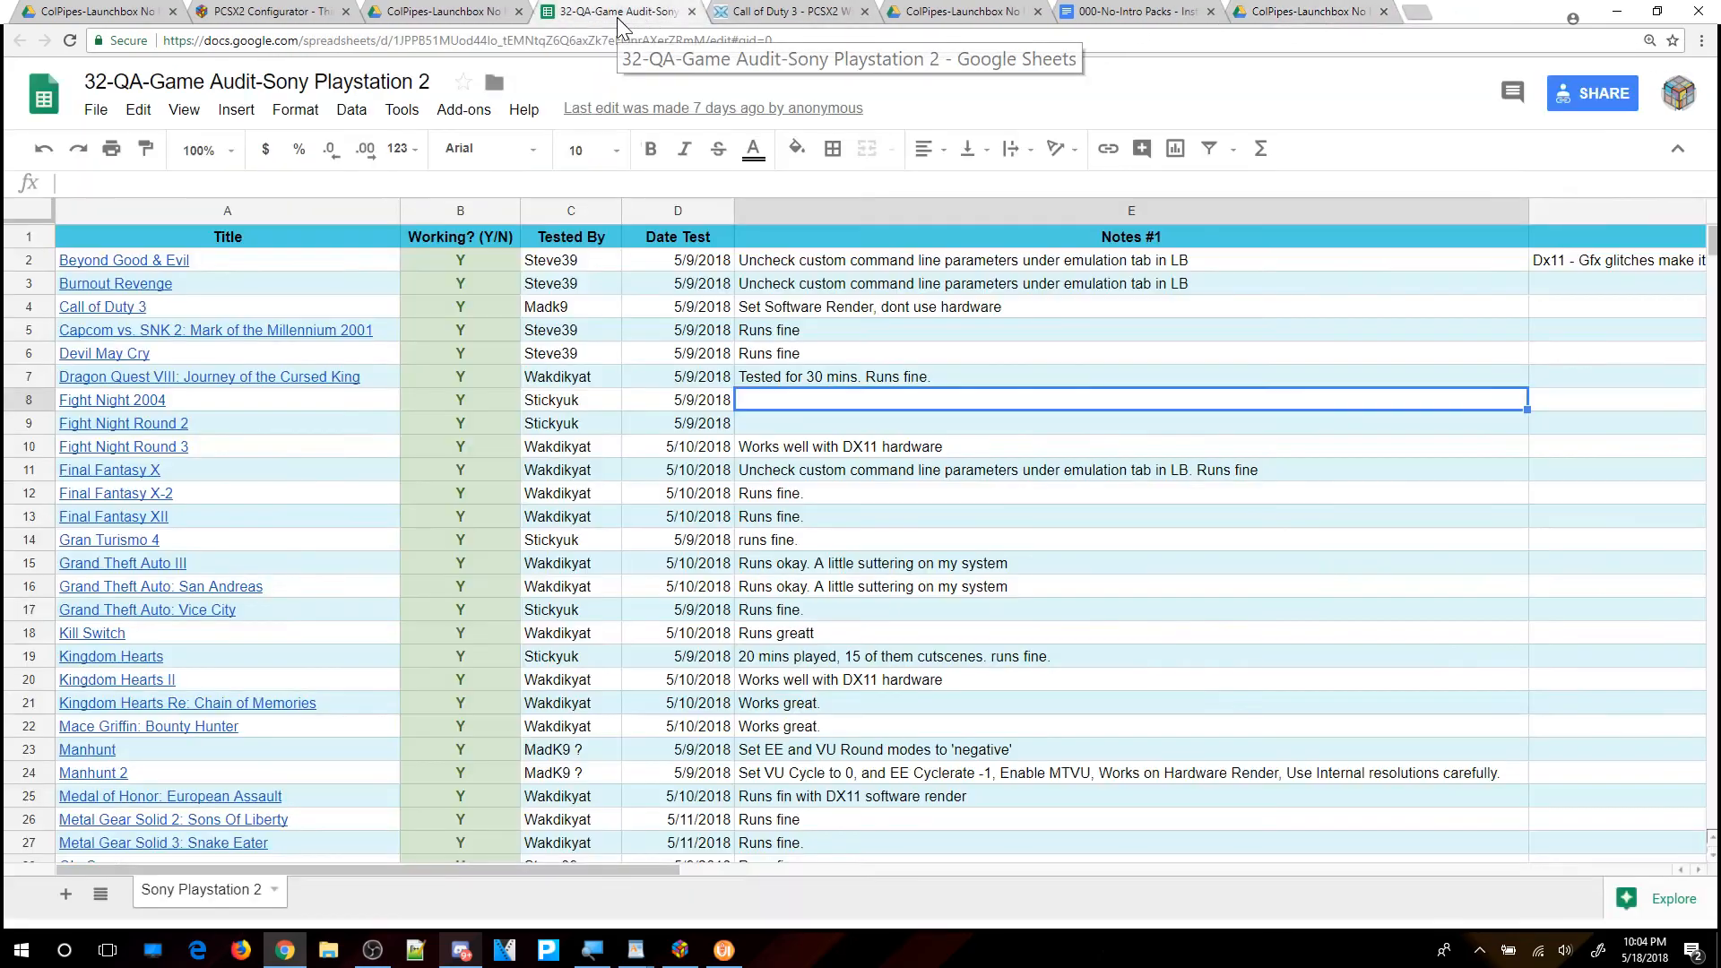
pyautogui.click(691, 12)
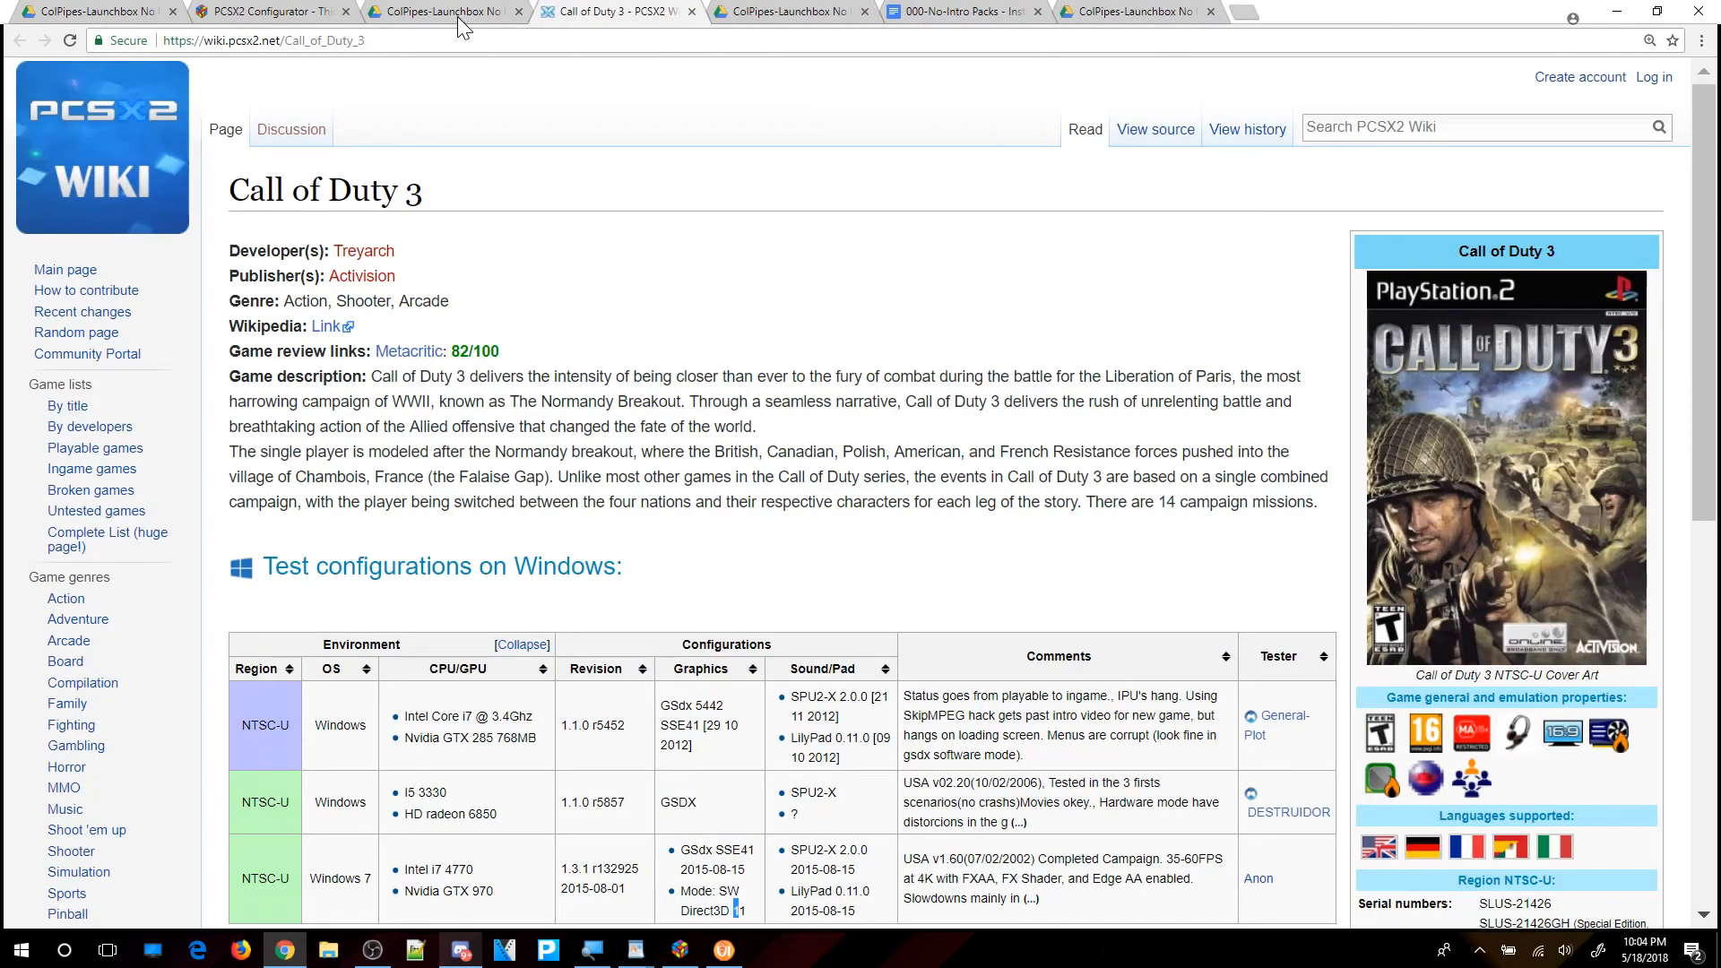
pyautogui.click(760, 15)
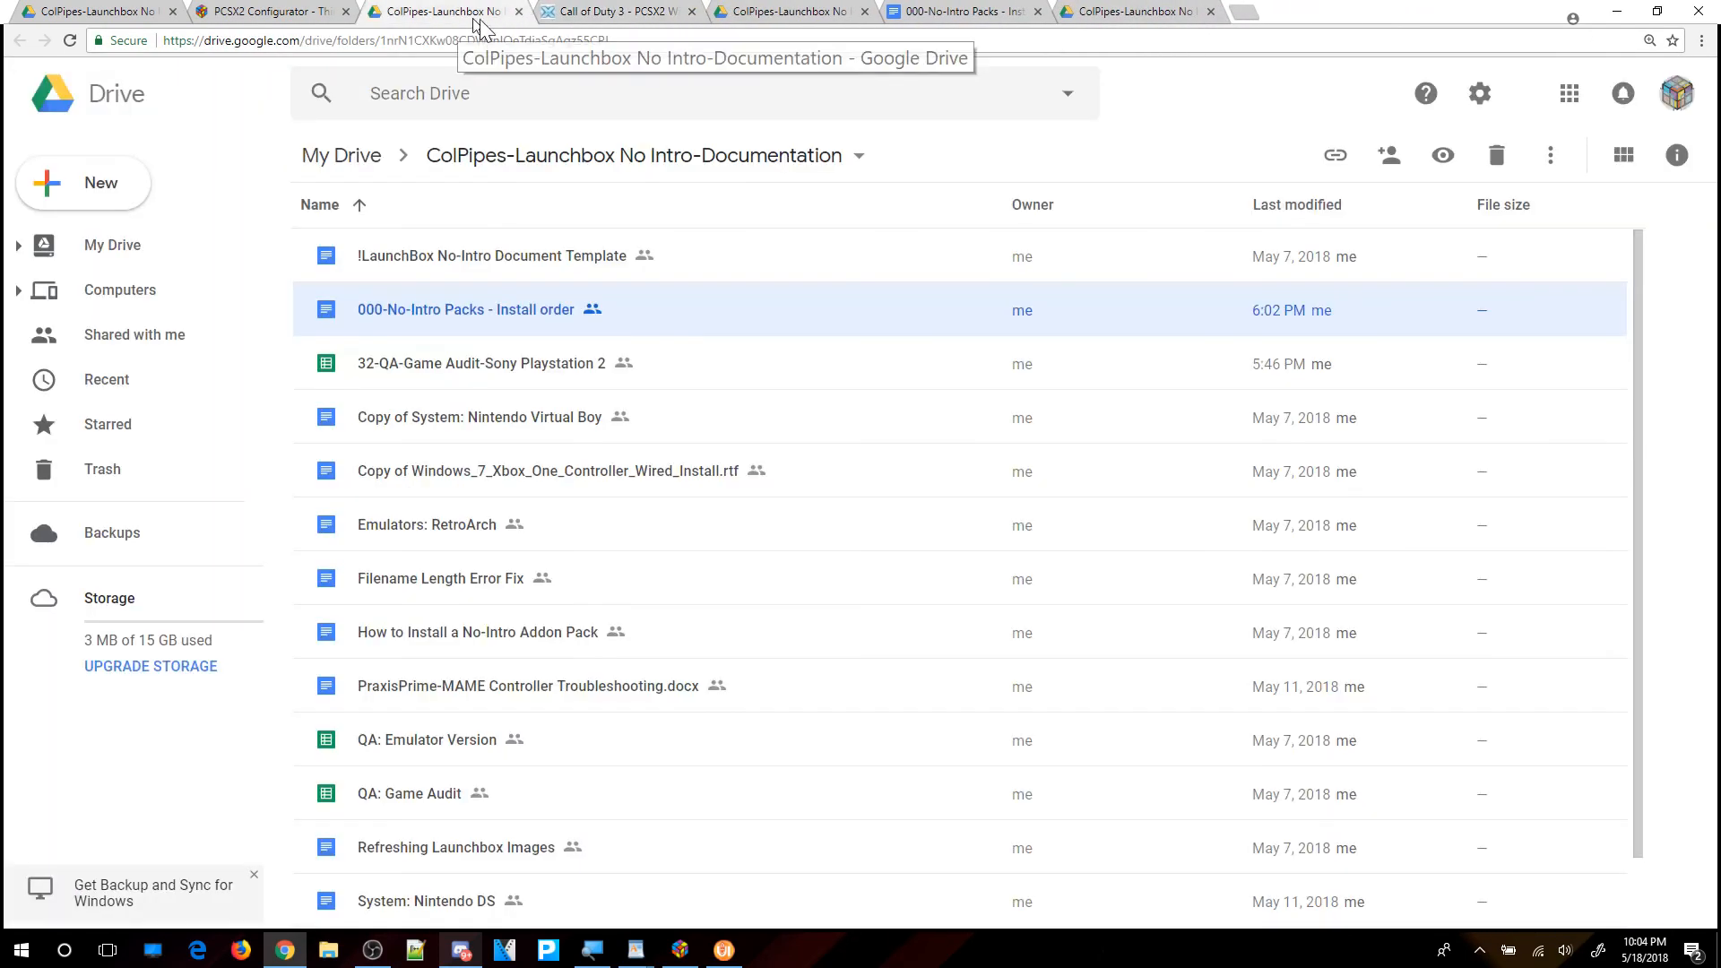
pyautogui.click(396, 367)
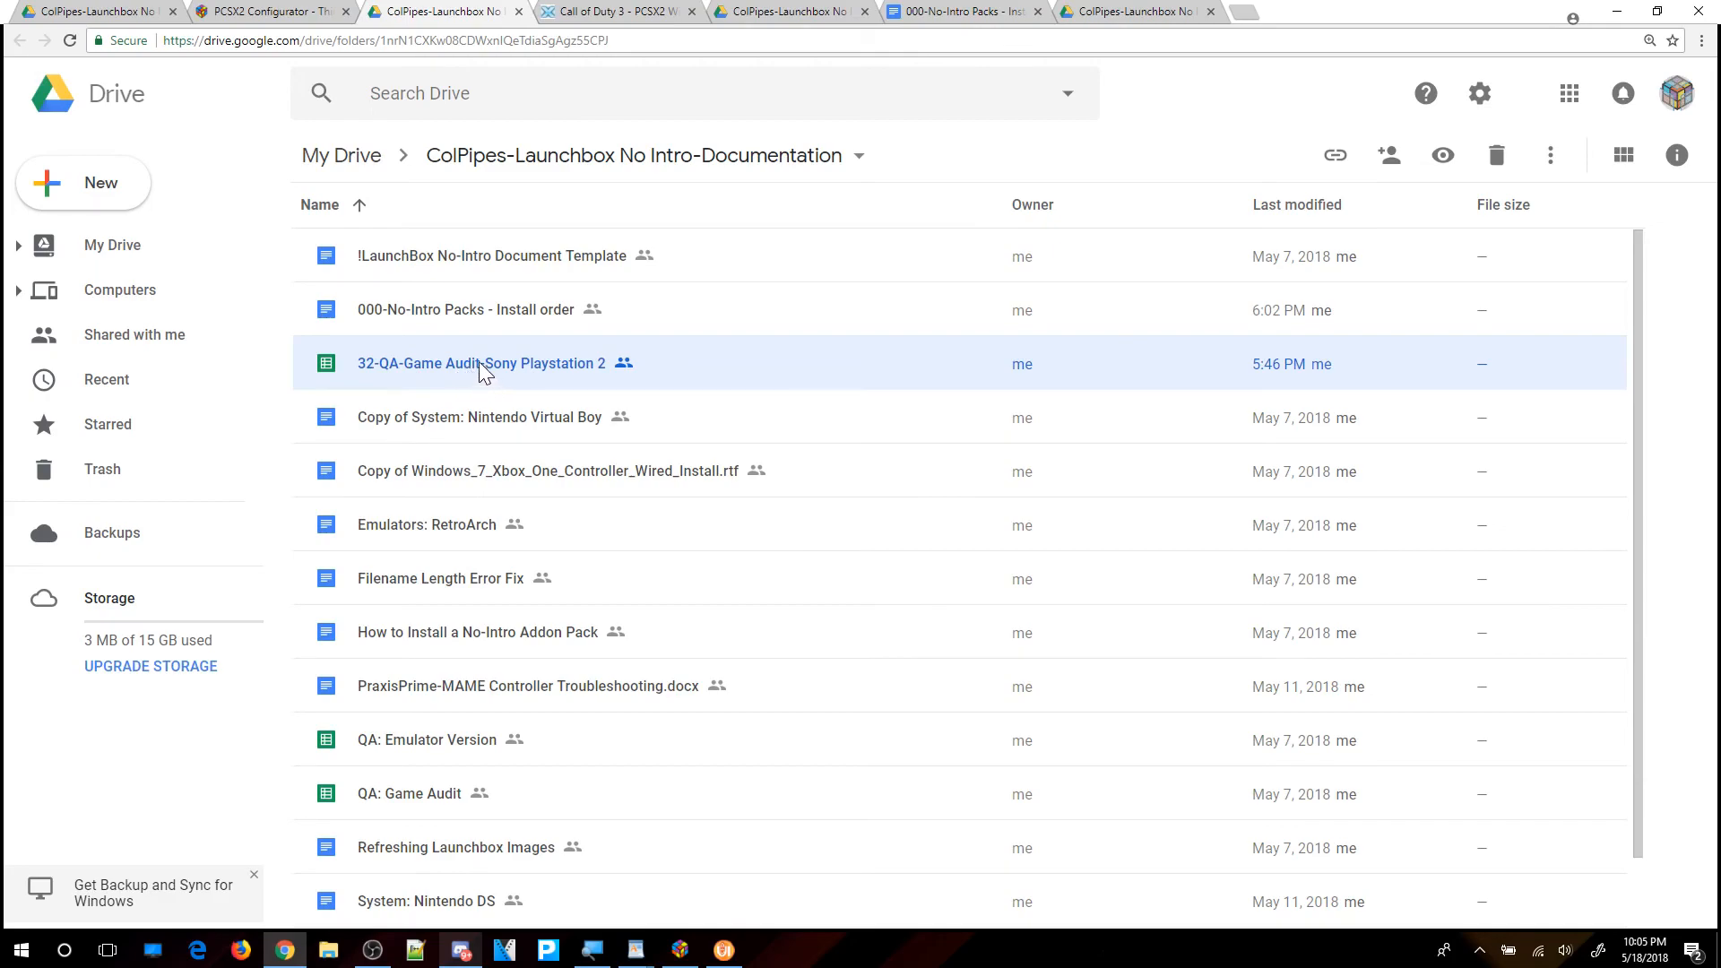
pyautogui.doubleClick(557, 368)
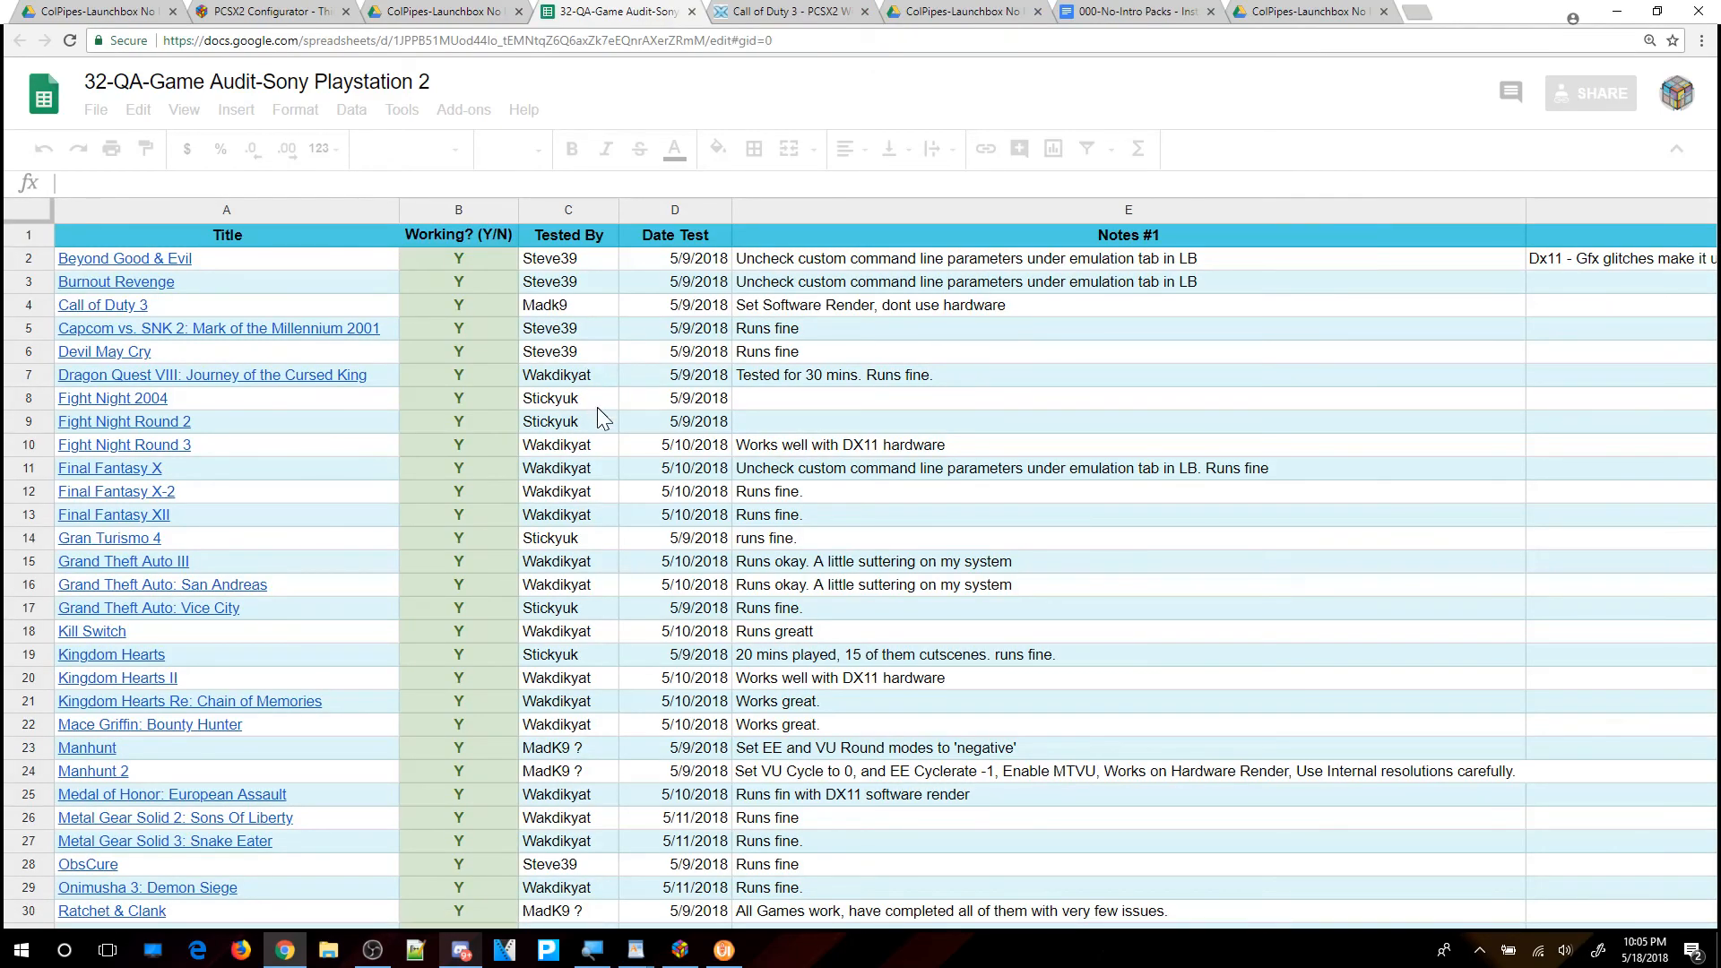
# Look through the Playstation 2 game audit list and select the Notes #1 cell for Call of Duty 3.
pyautogui.scroll(-5, 600, 419)
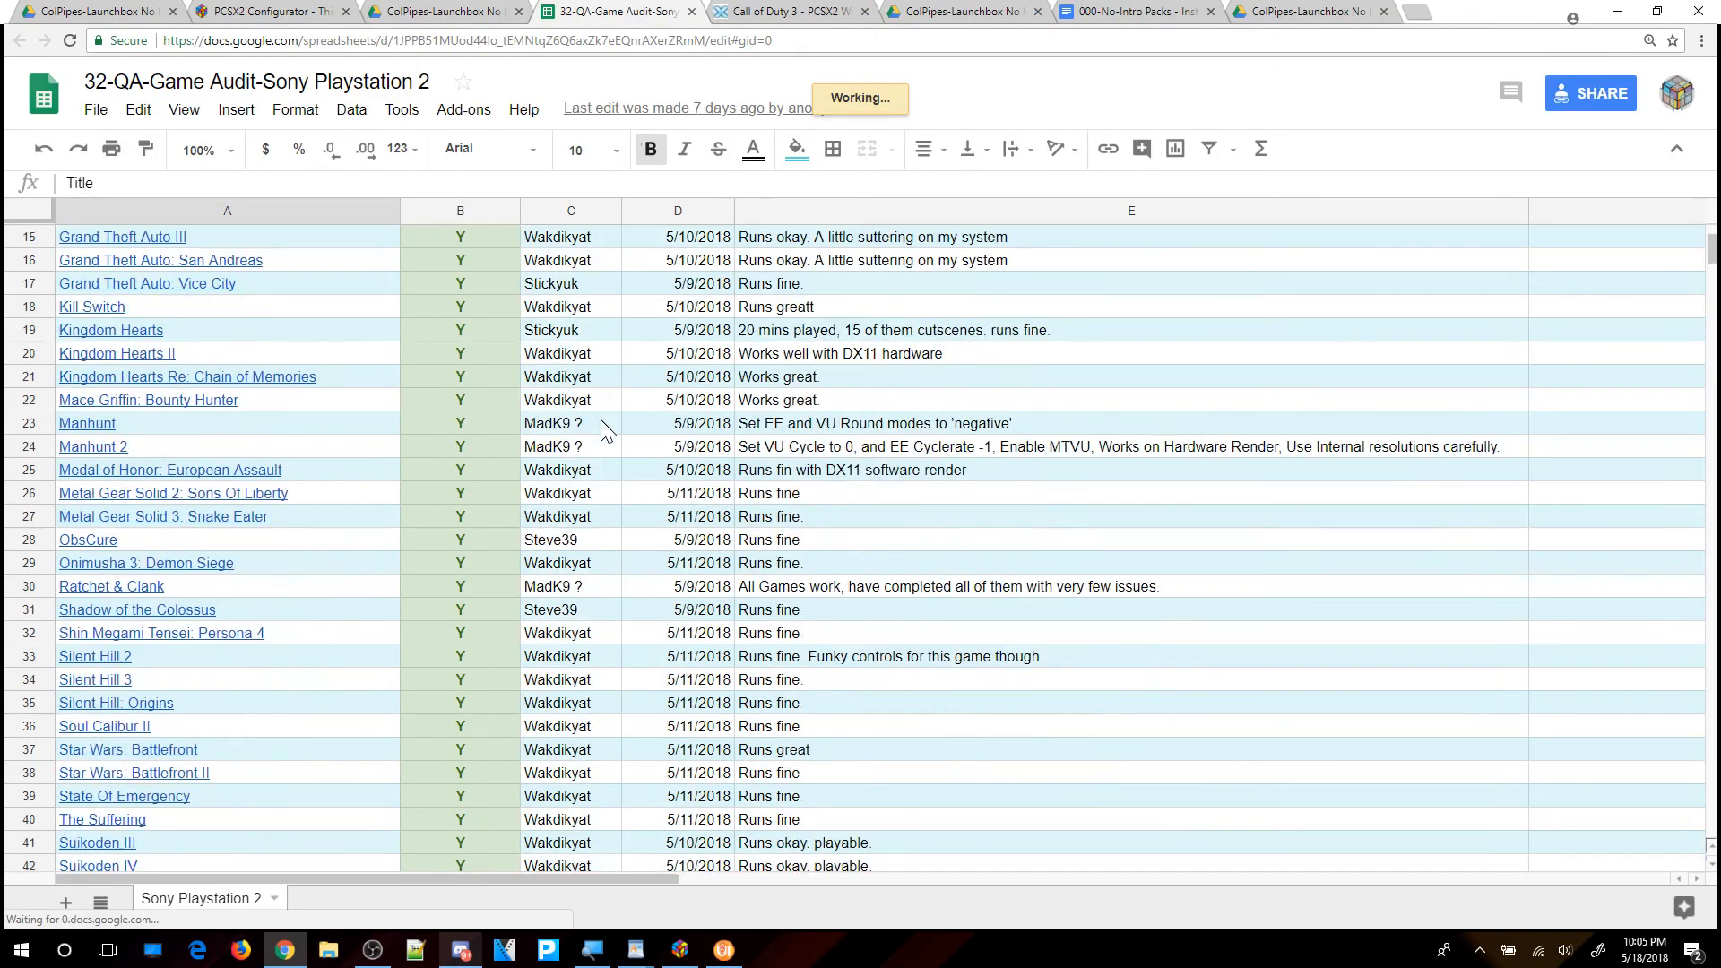
pyautogui.scroll(5, 601, 420)
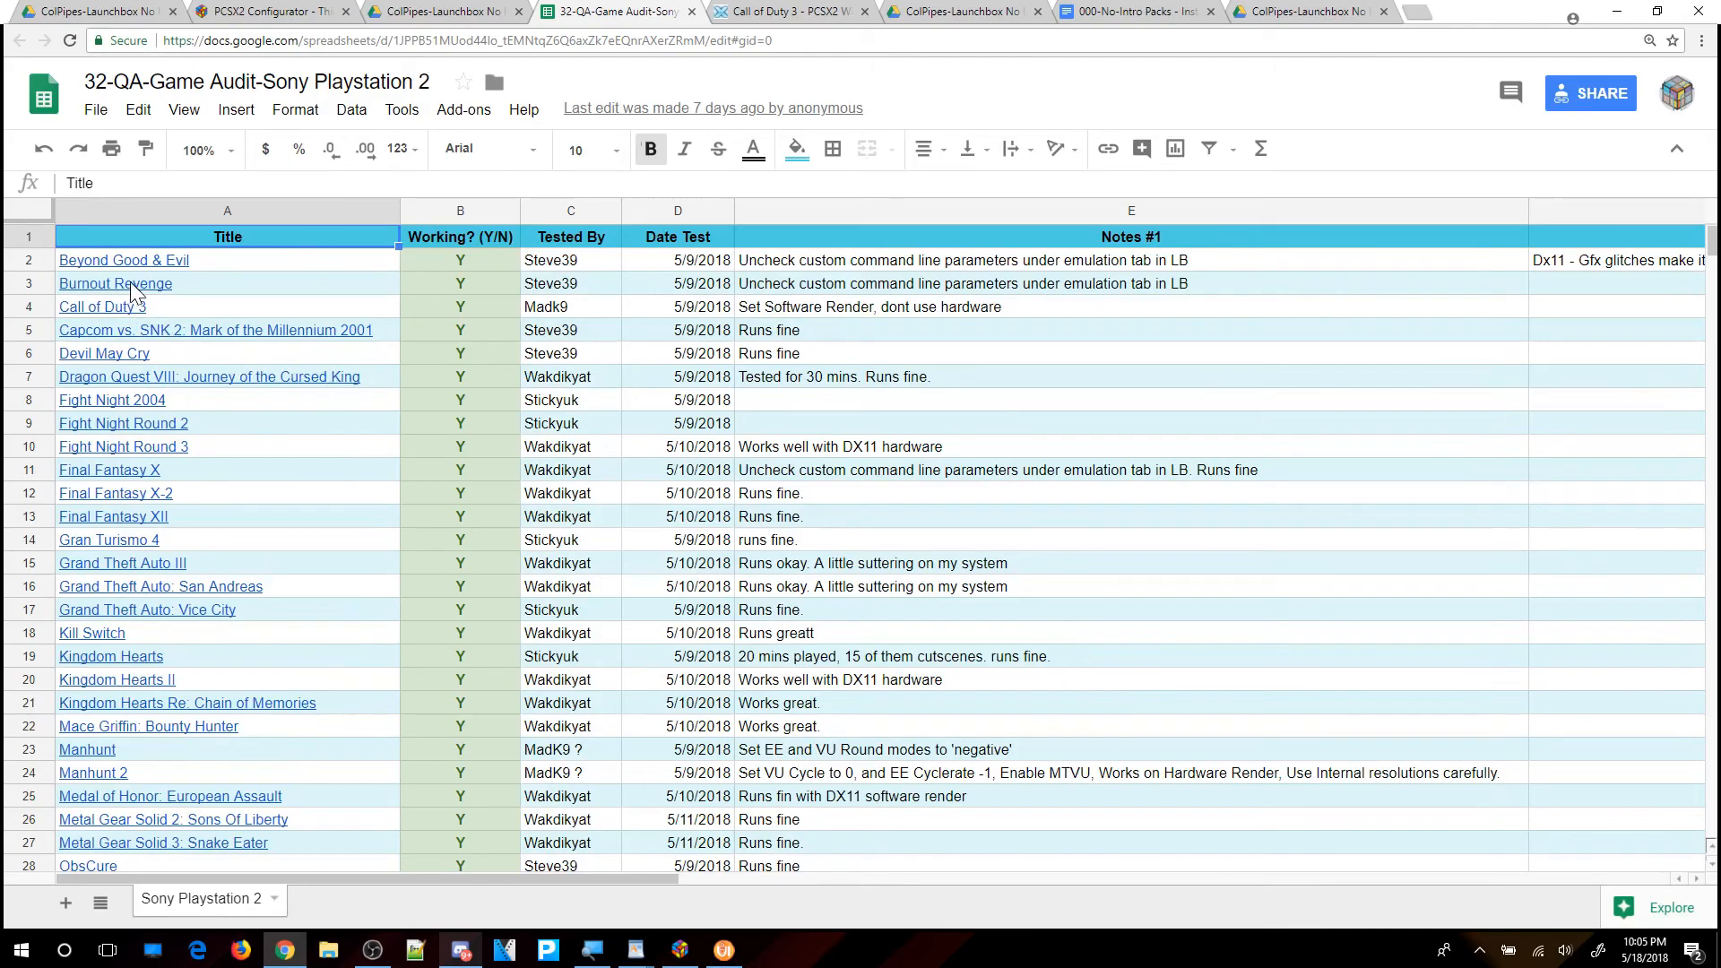
pyautogui.scroll(-5, 416, 347)
pyautogui.scroll(5, 414, 351)
pyautogui.moveTo(190, 284)
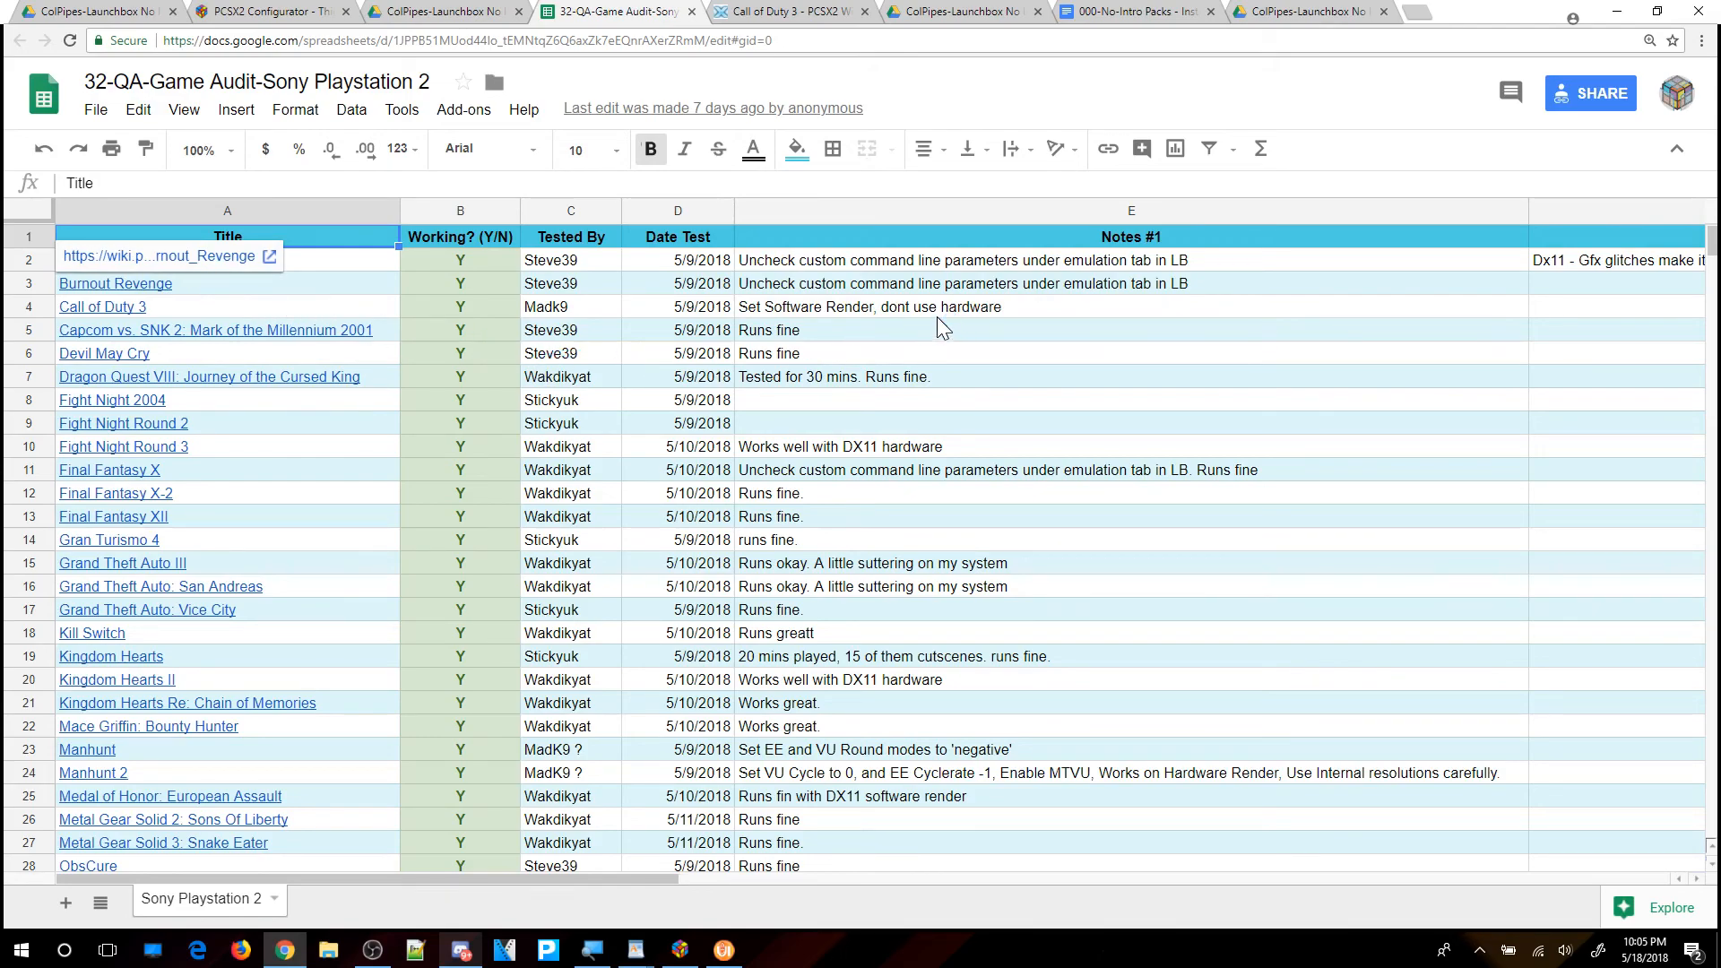
pyautogui.click(1044, 313)
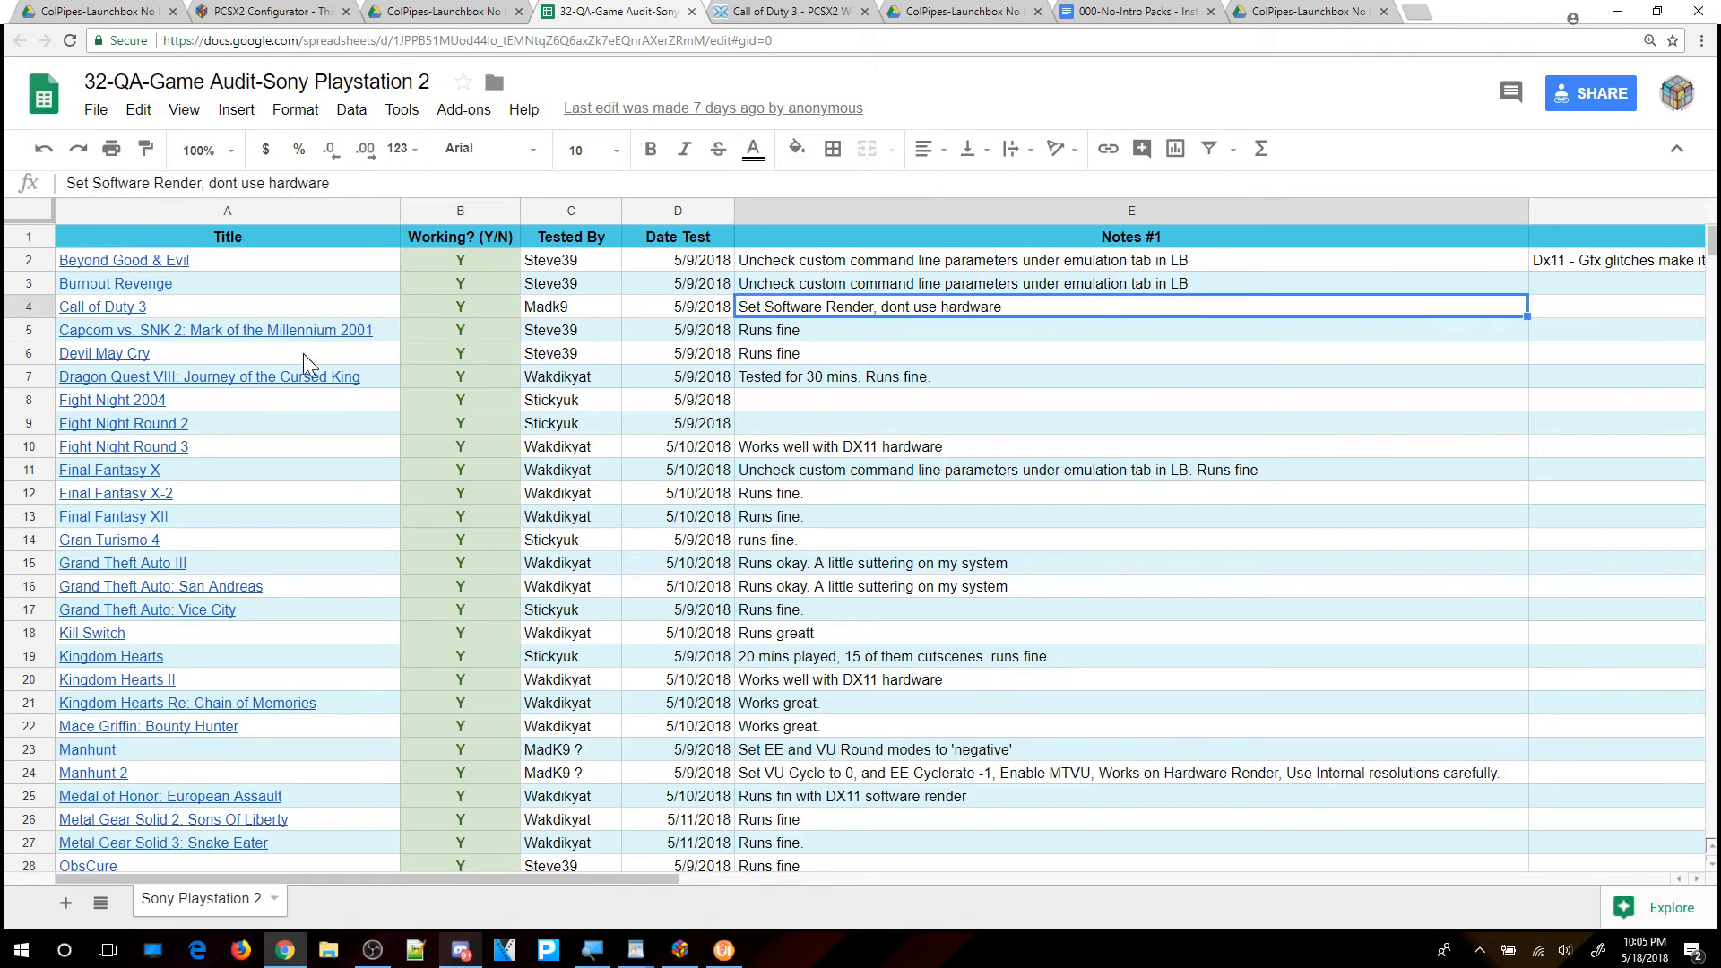
# Open the PCSX2 Wiki page linked for Call of Duty 3 and examine its test configurations on Windows.
pyautogui.click(105, 316)
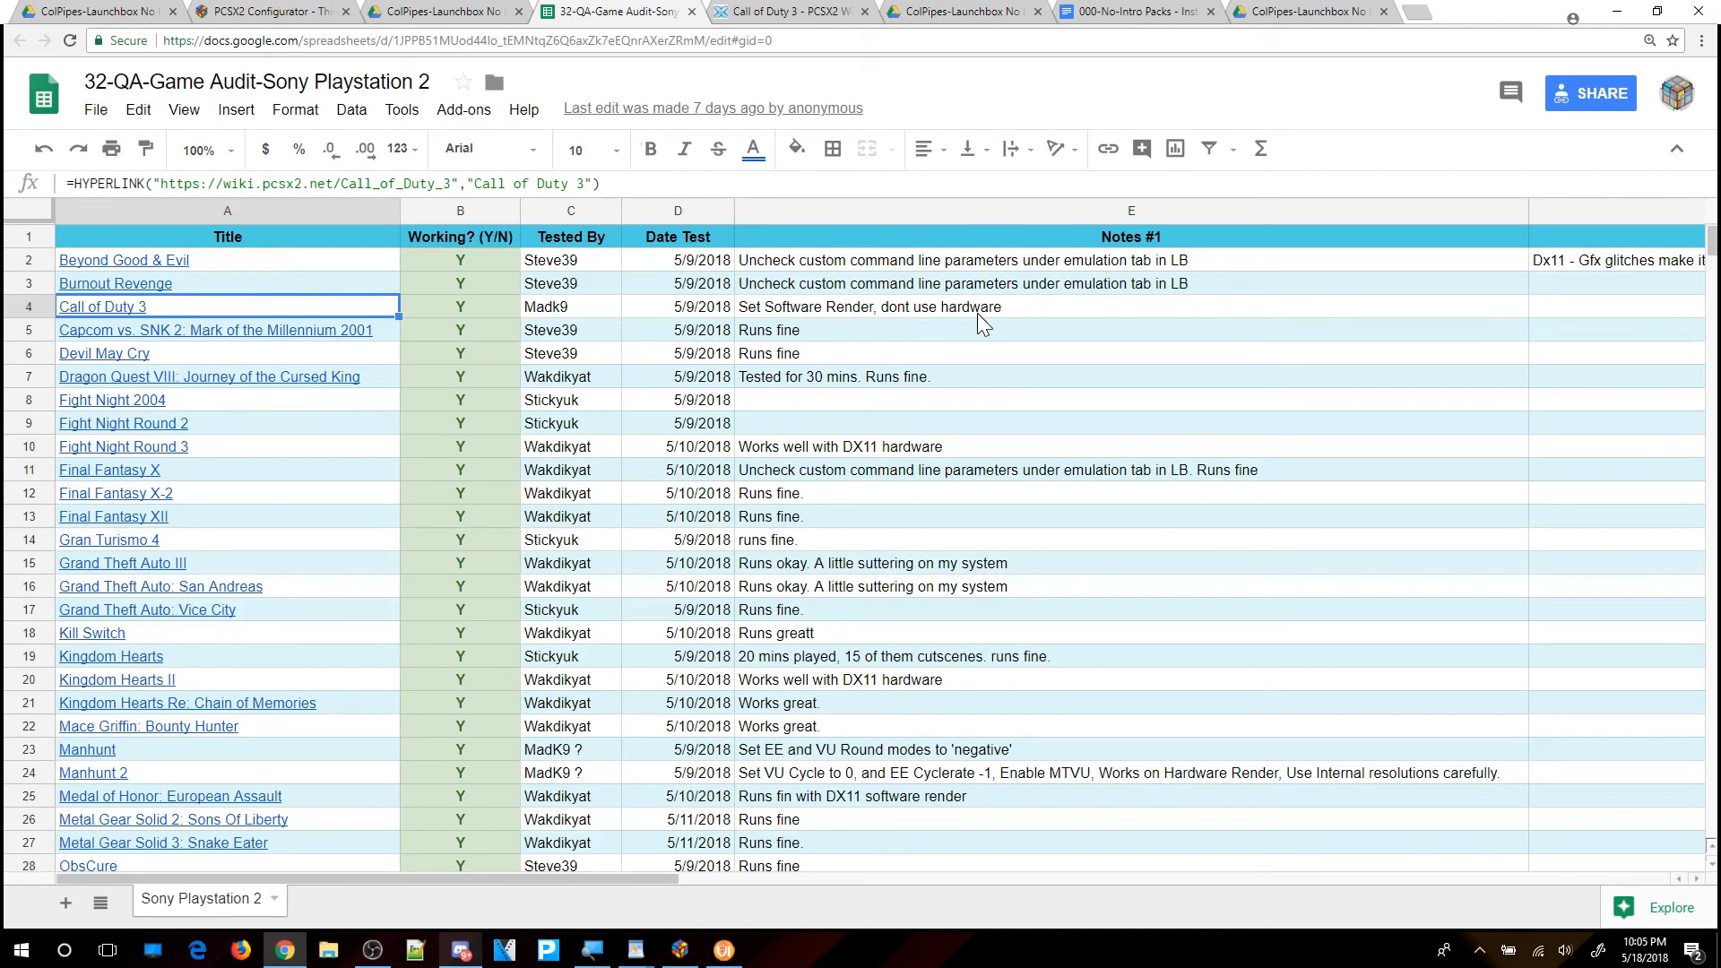
pyautogui.moveTo(116, 309)
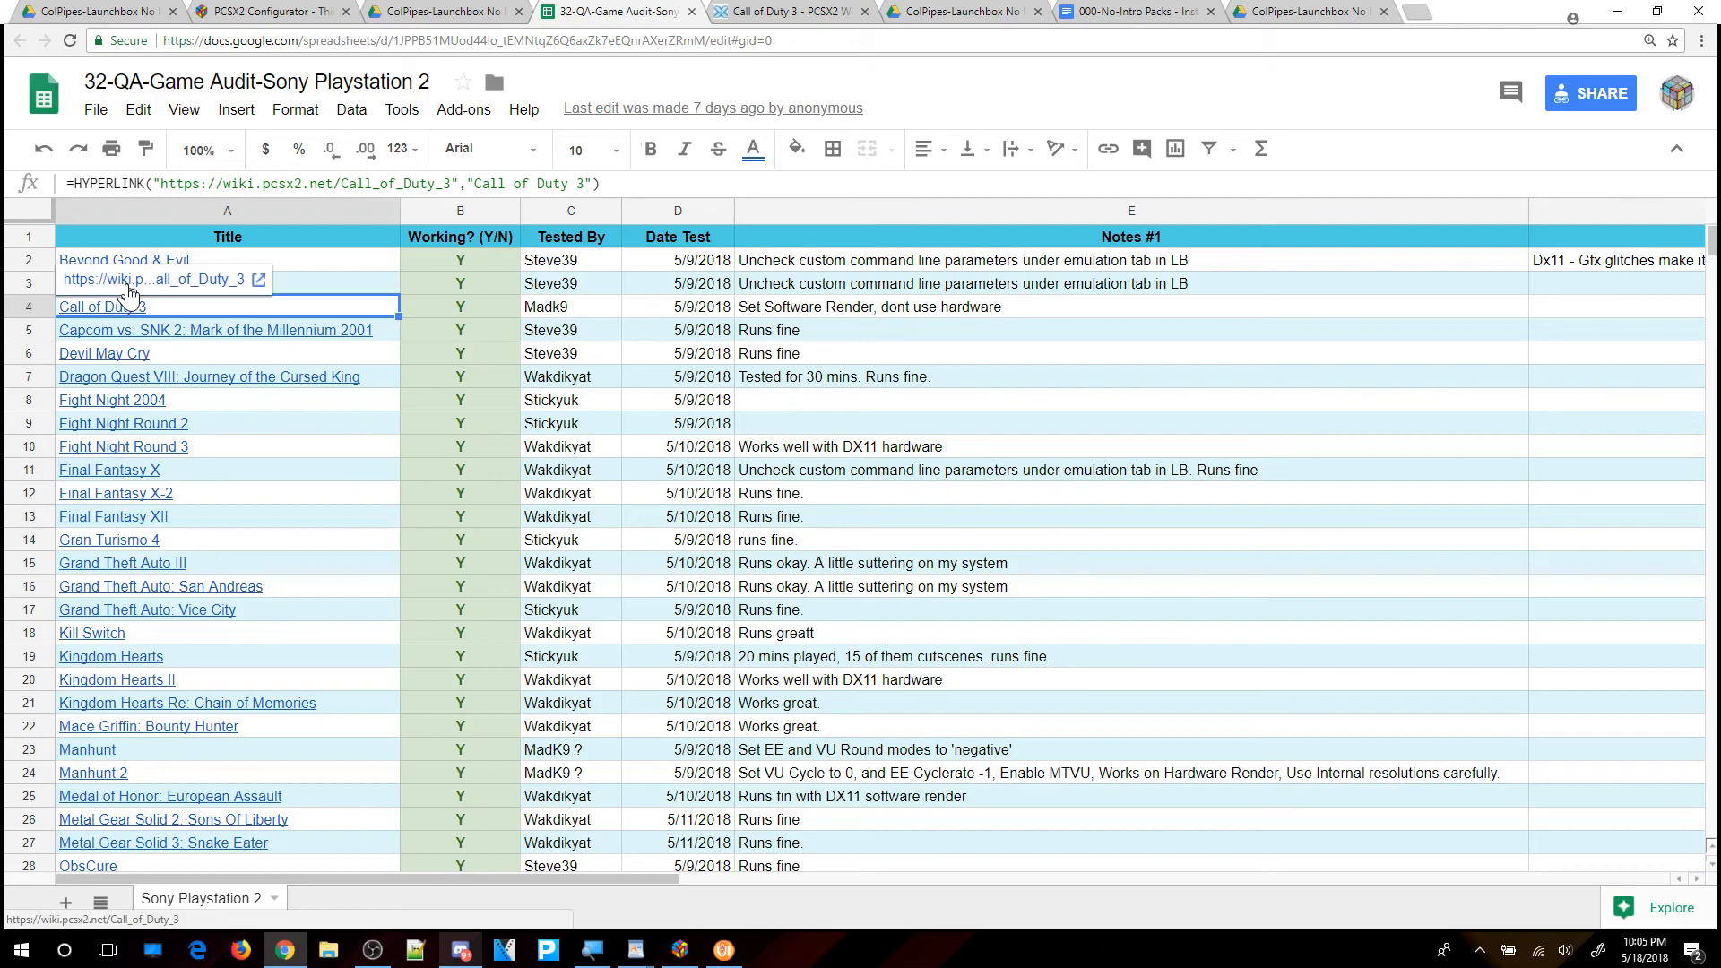
pyautogui.click(130, 293)
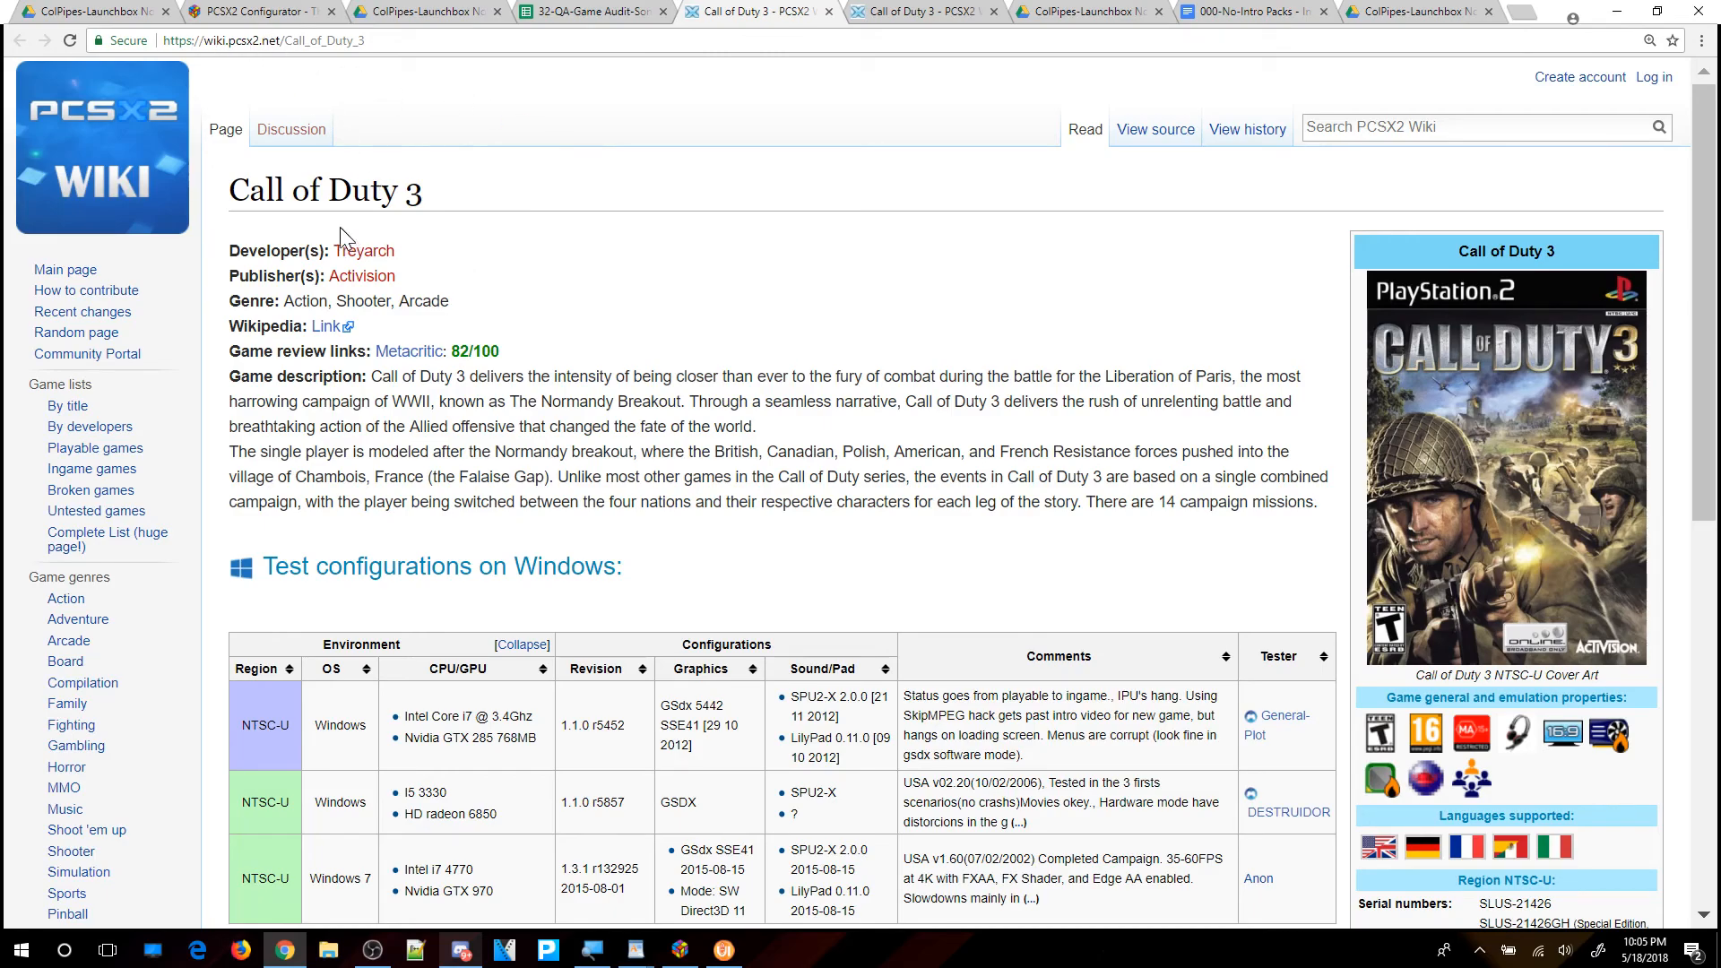
pyautogui.scroll(-1, 744, 273)
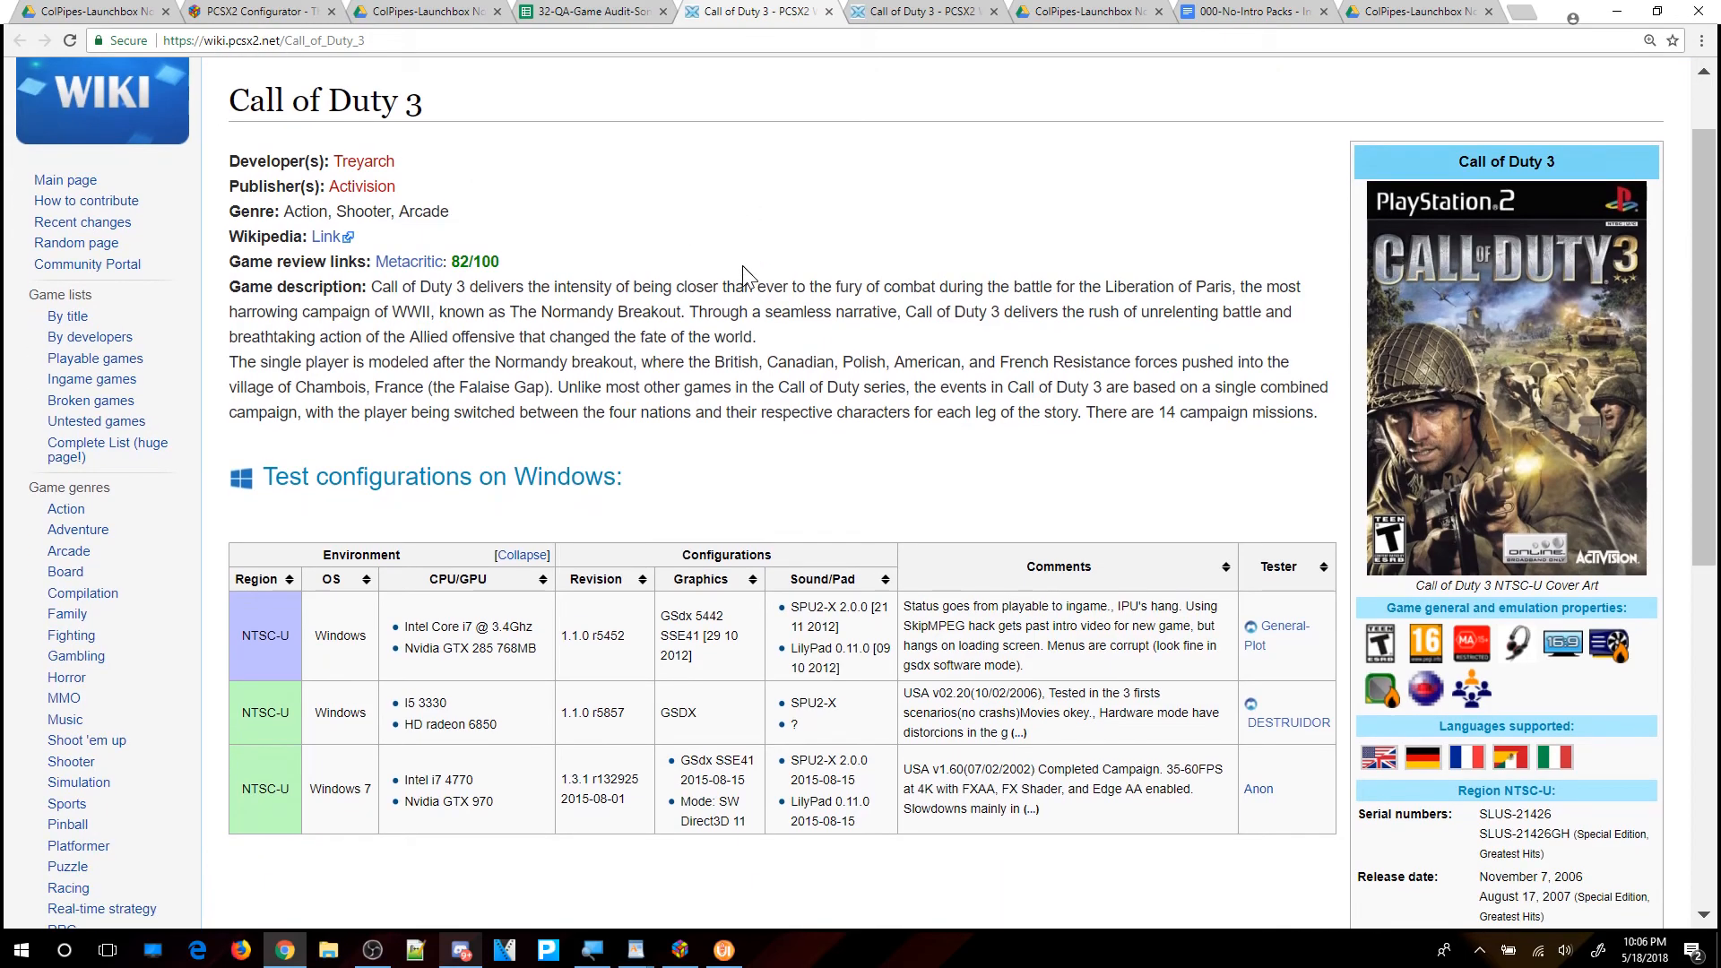
pyautogui.scroll(-1, 735, 269)
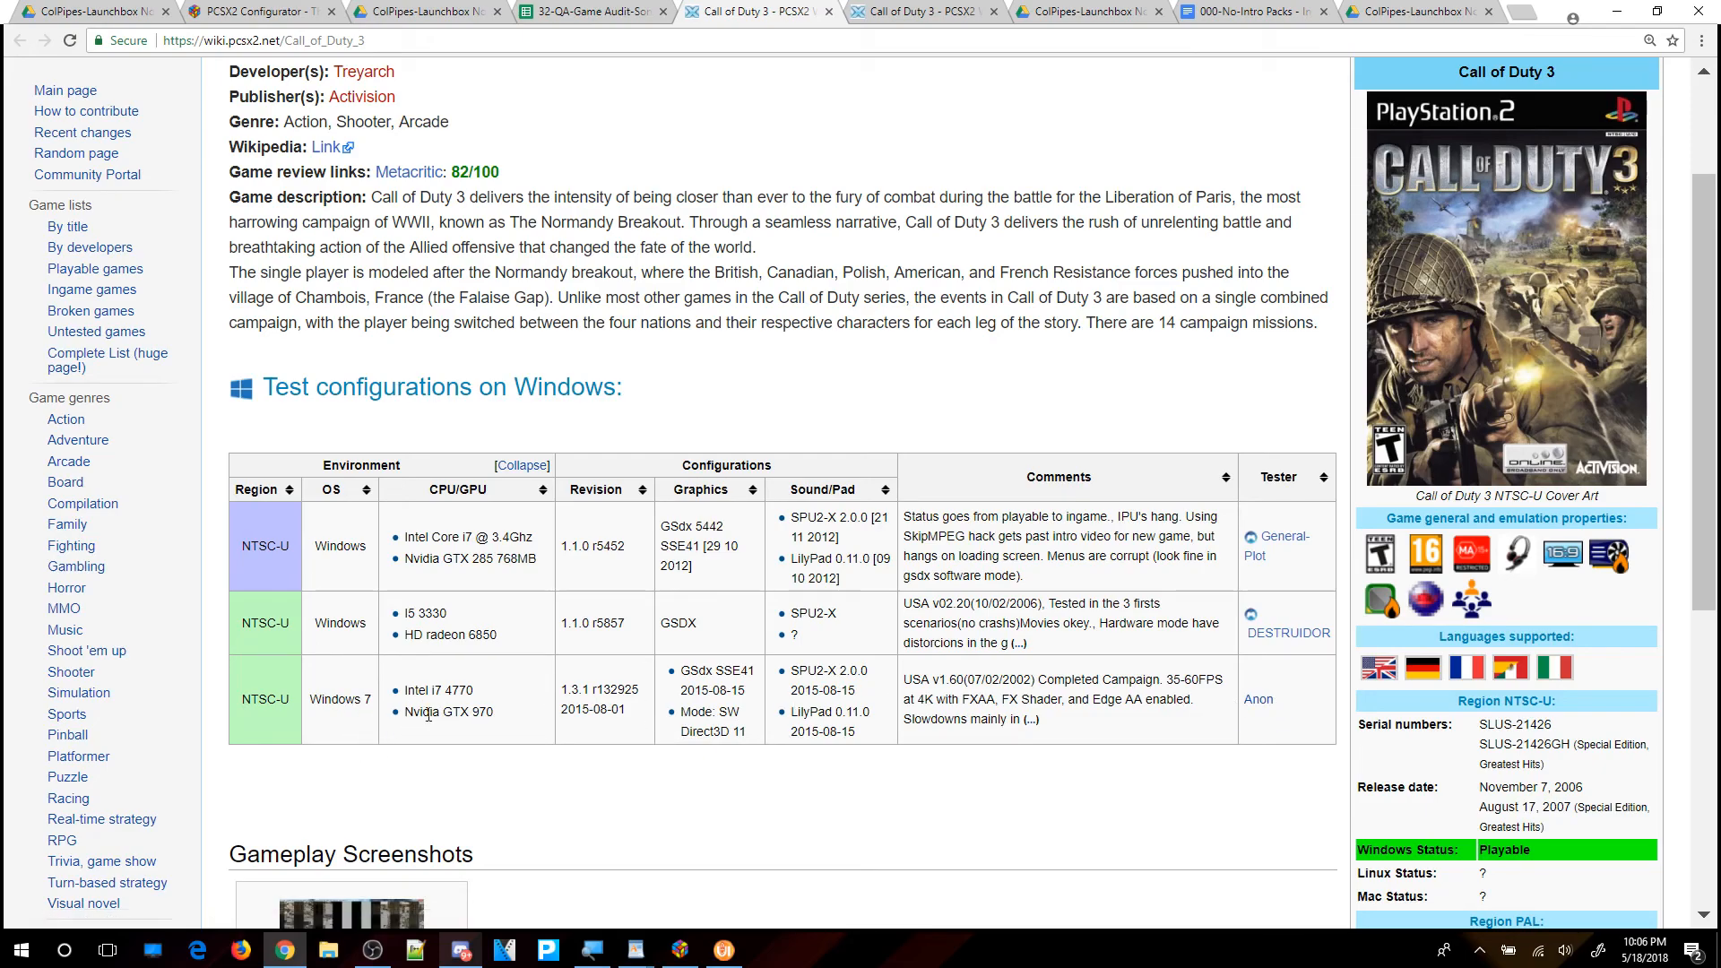
pyautogui.click(450, 733)
pyautogui.scroll(-1, 299, 665)
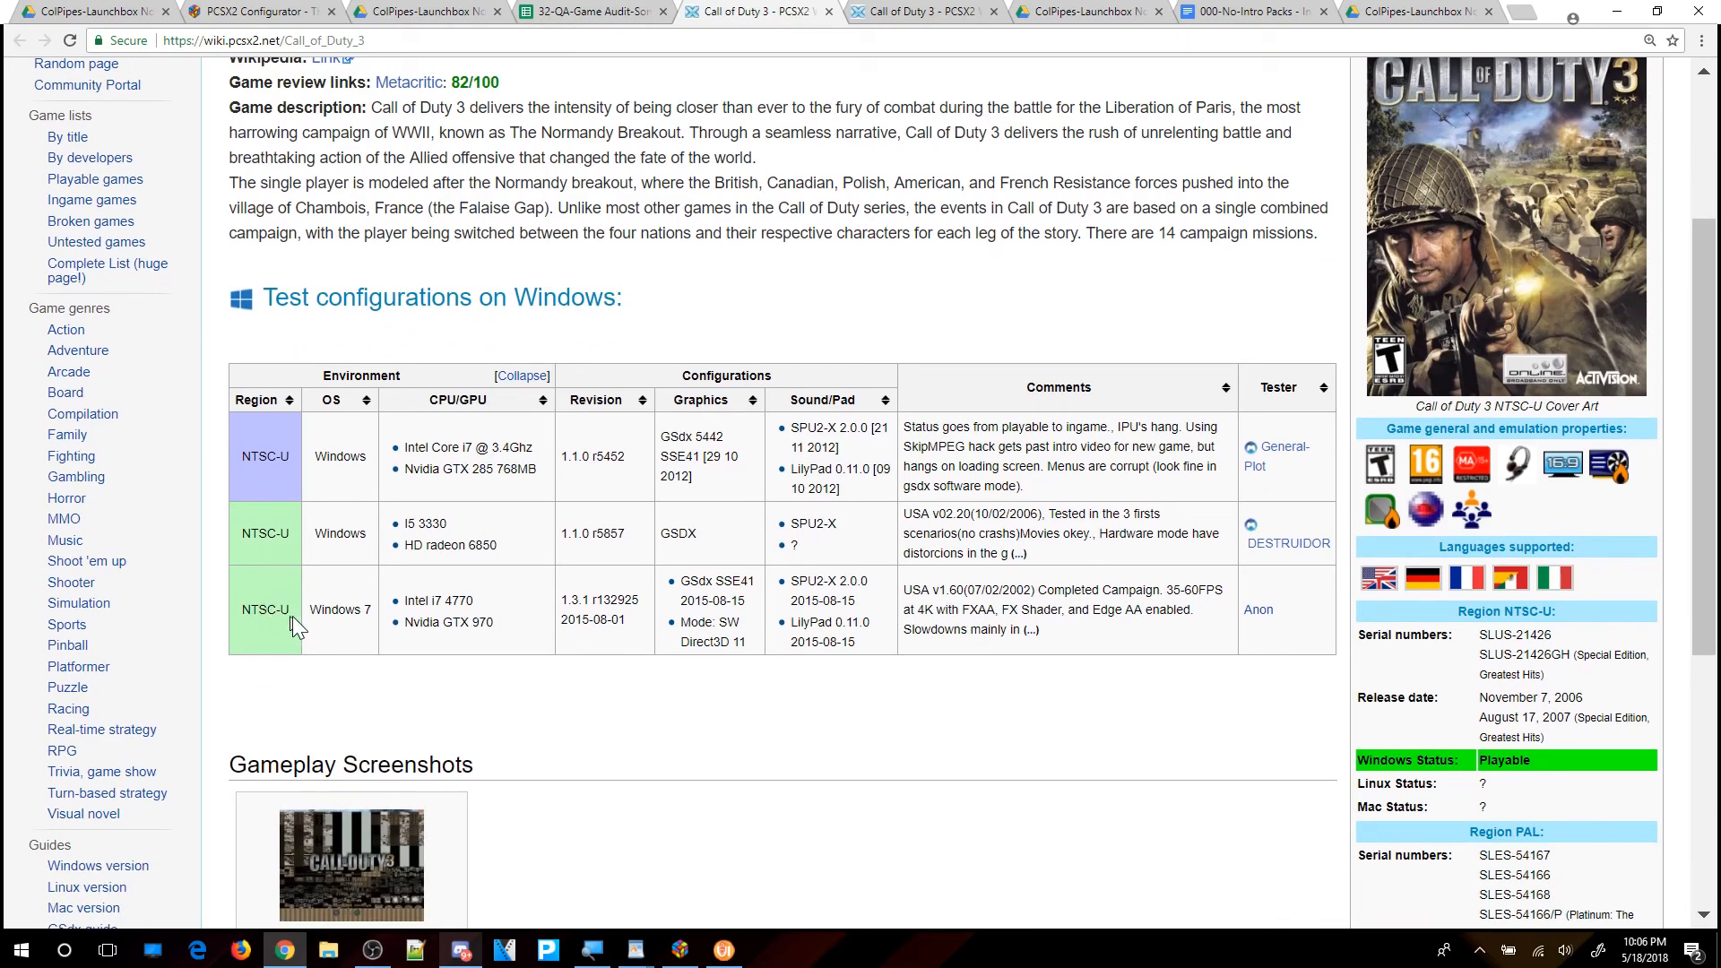
pyautogui.scroll(-4, 309, 620)
pyautogui.scroll(2, 310, 621)
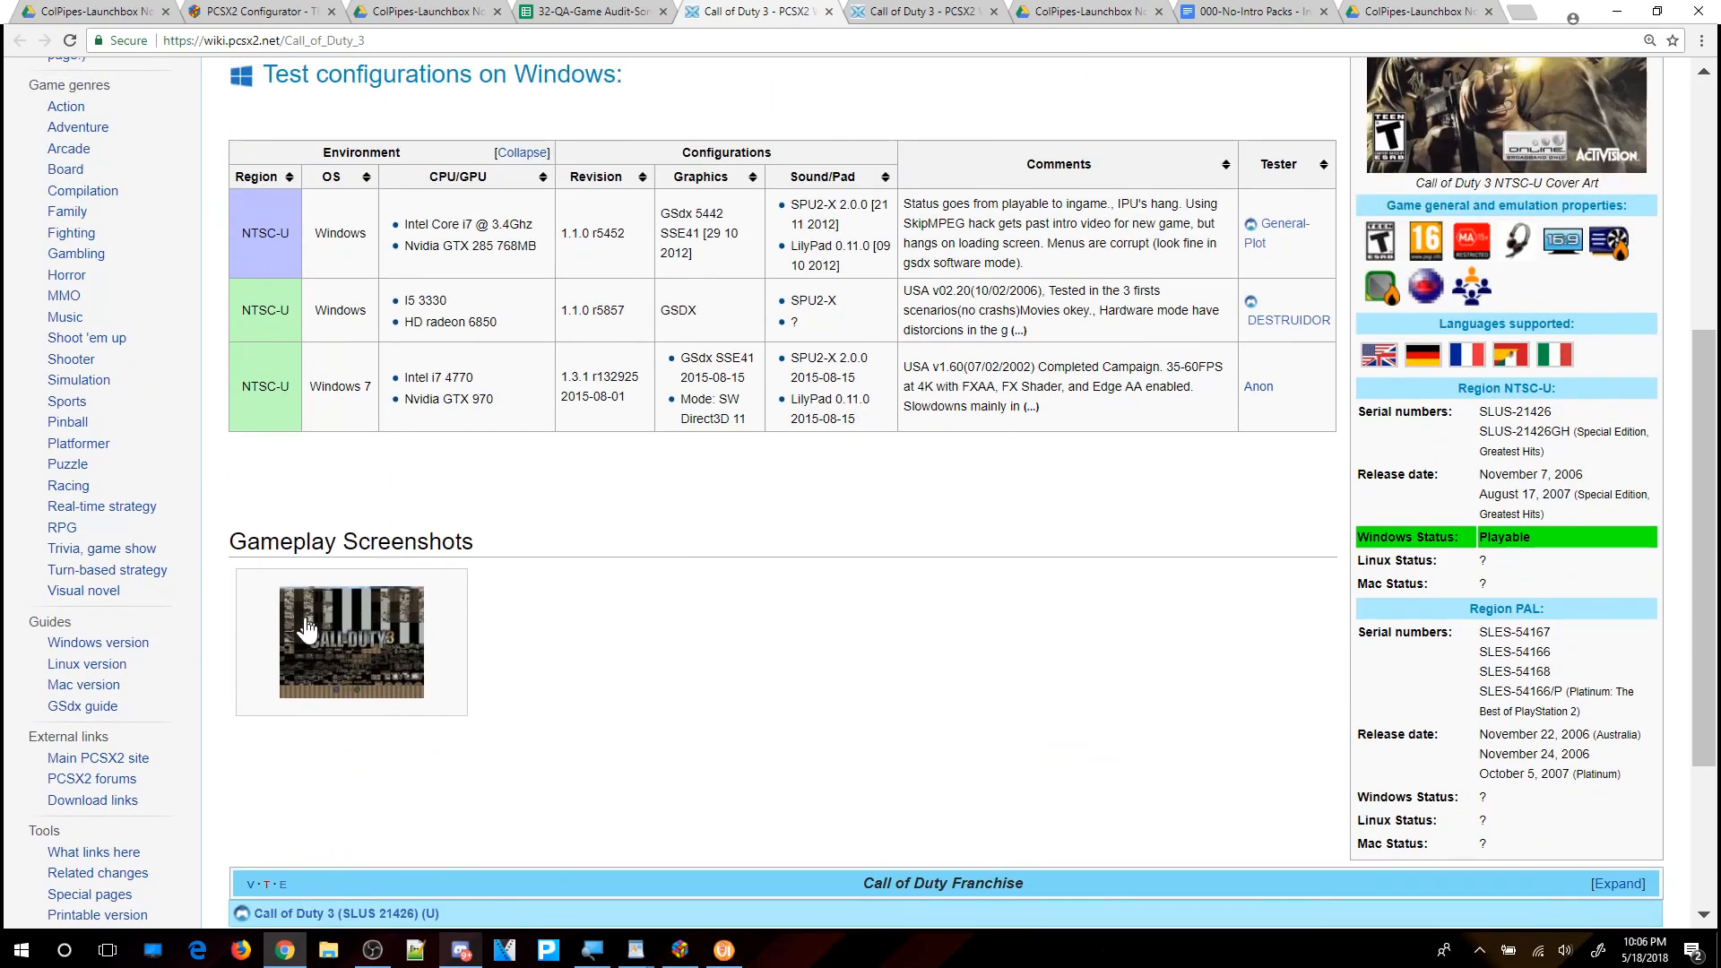
# Minimize the browser and Discord, switch to LaunchBox, and launch Call of Duty 3.
pyautogui.click(1618, 13)
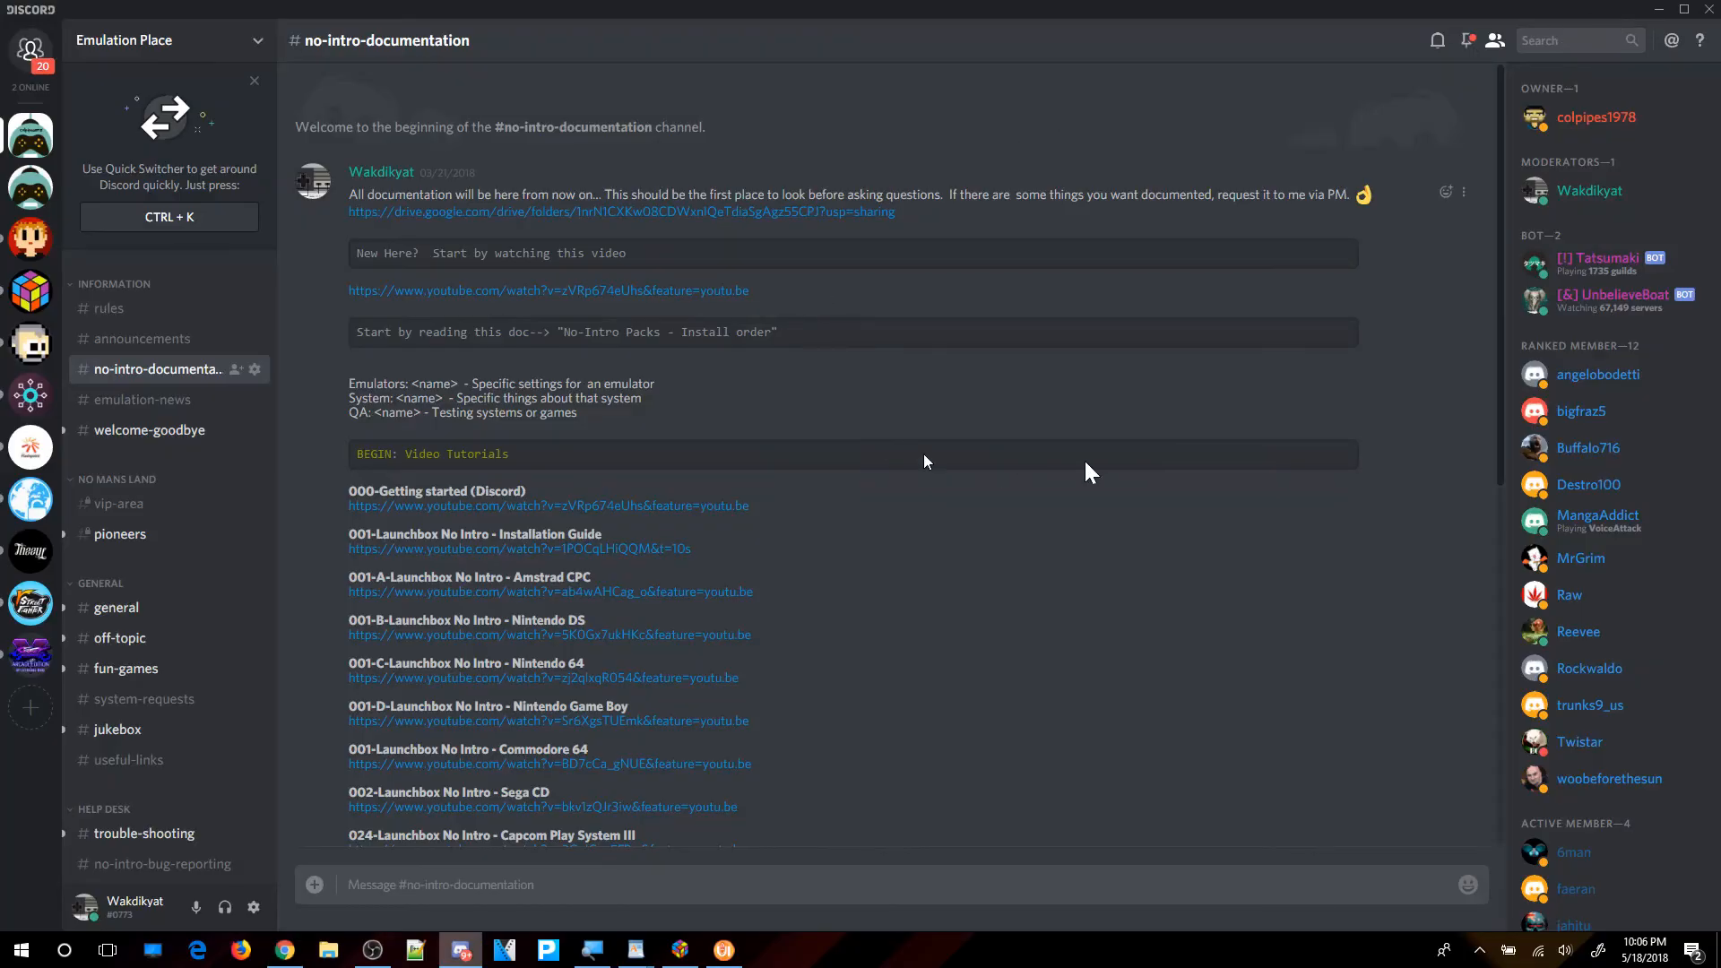
pyautogui.click(1659, 8)
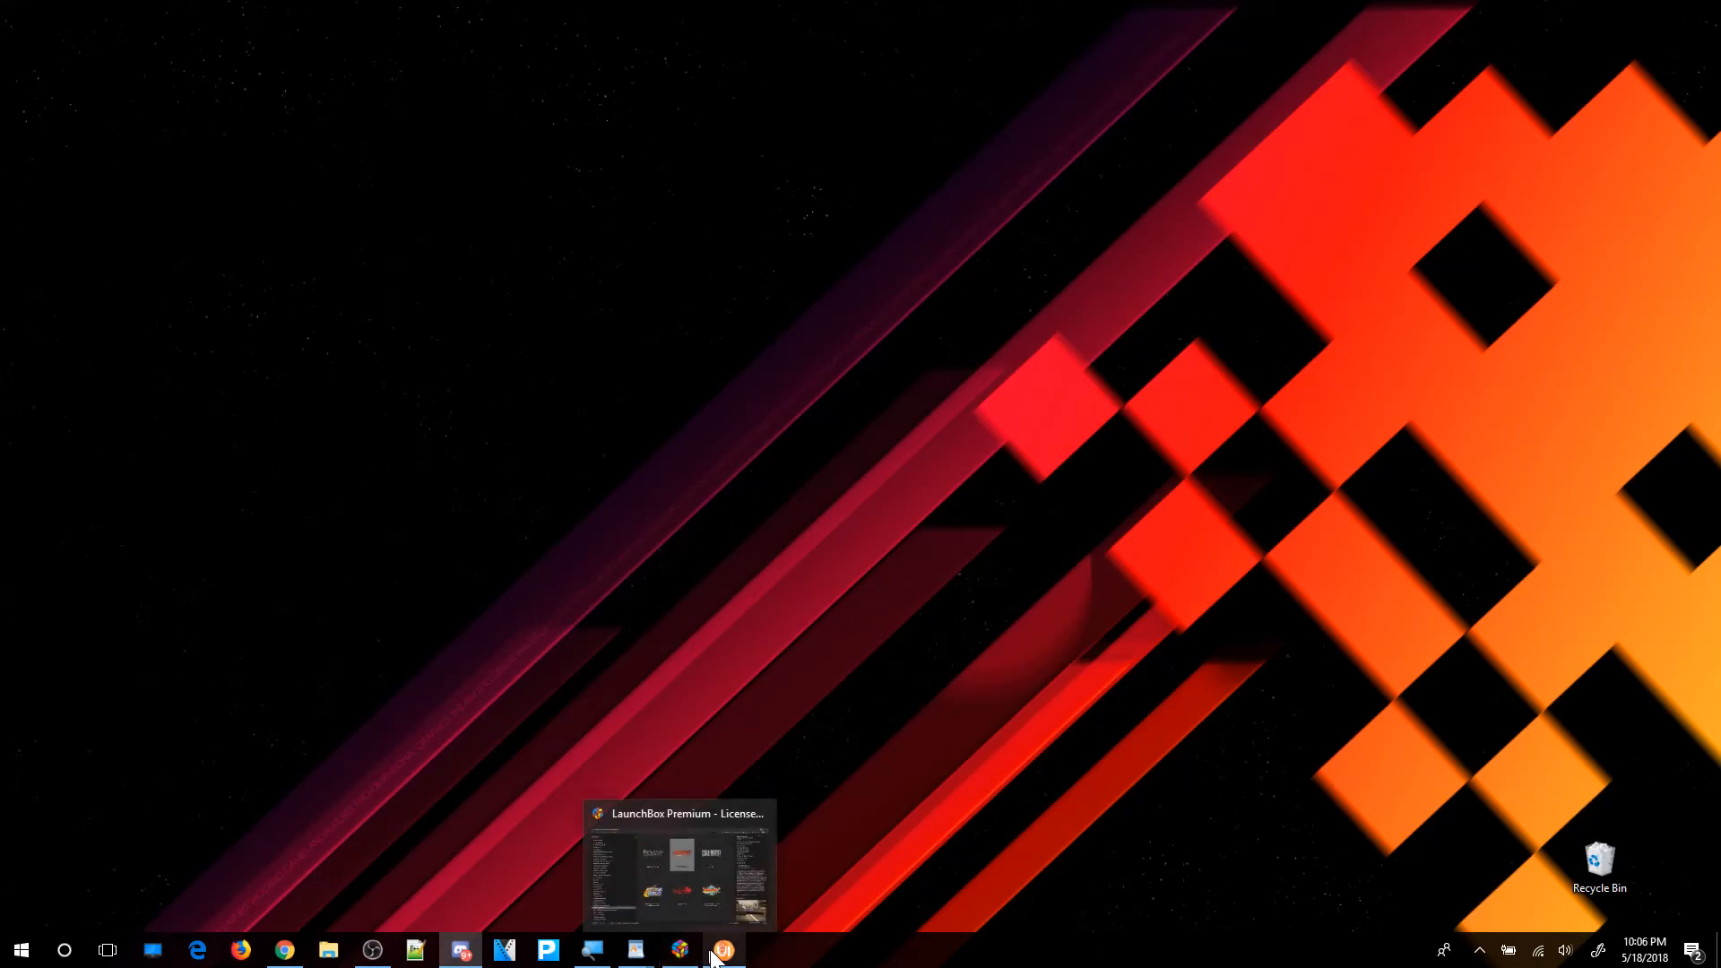
pyautogui.click(679, 950)
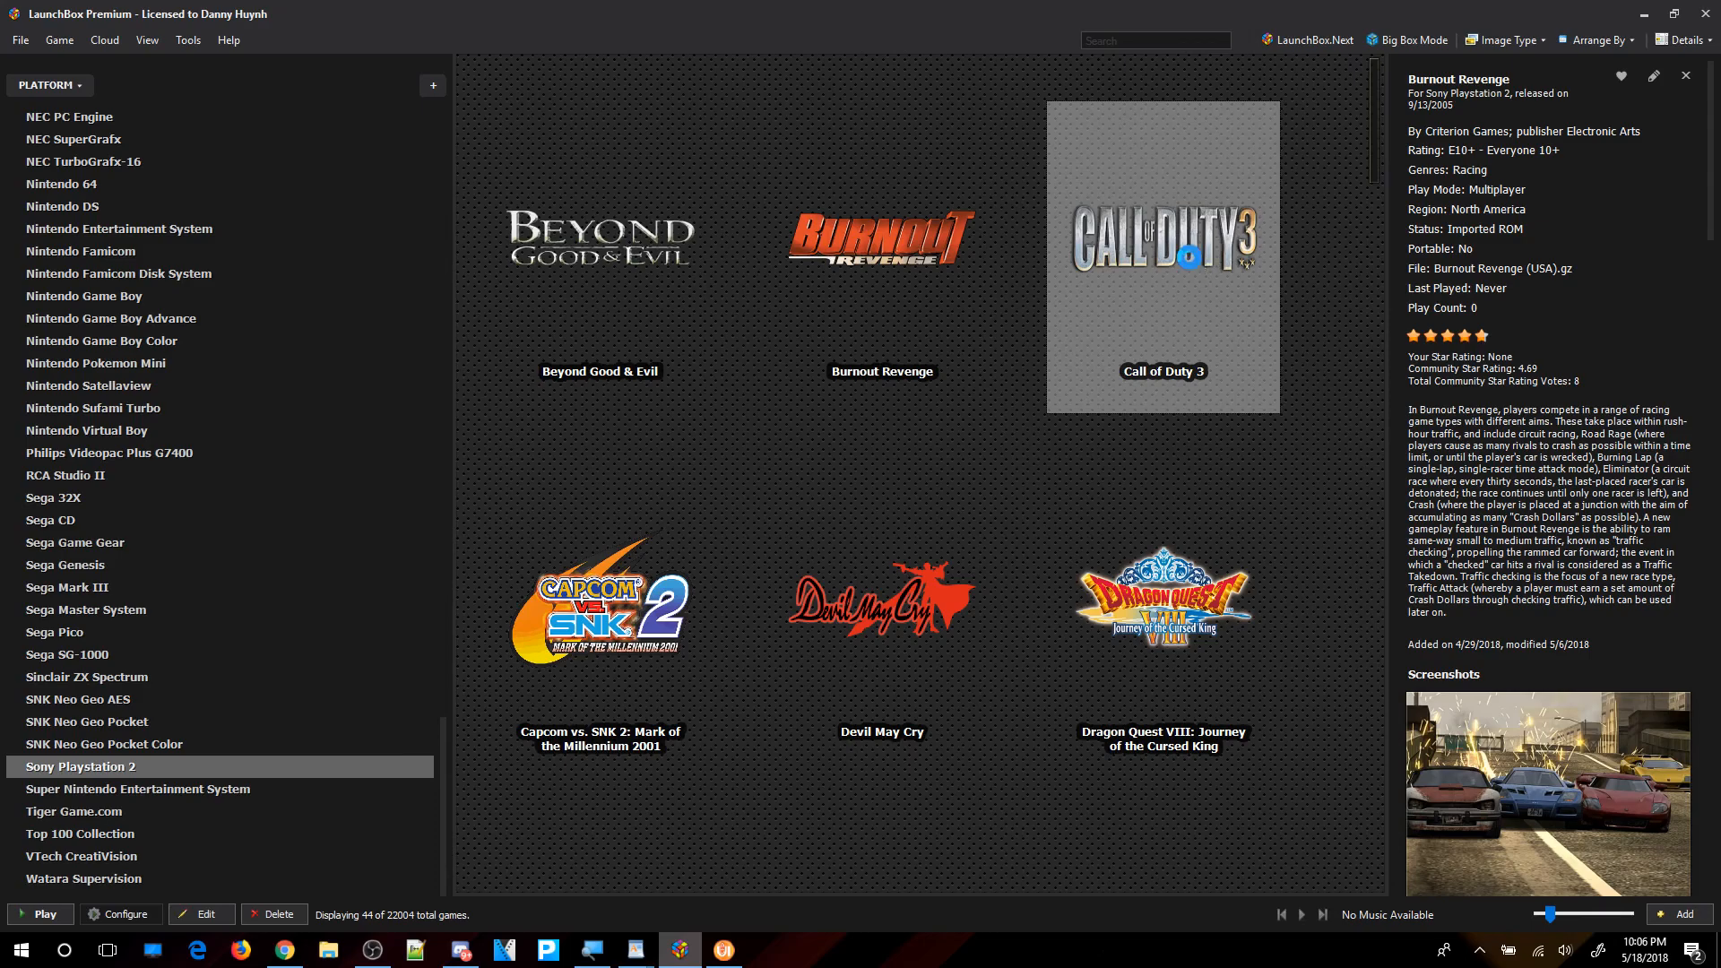
pyautogui.rightClick(1190, 256)
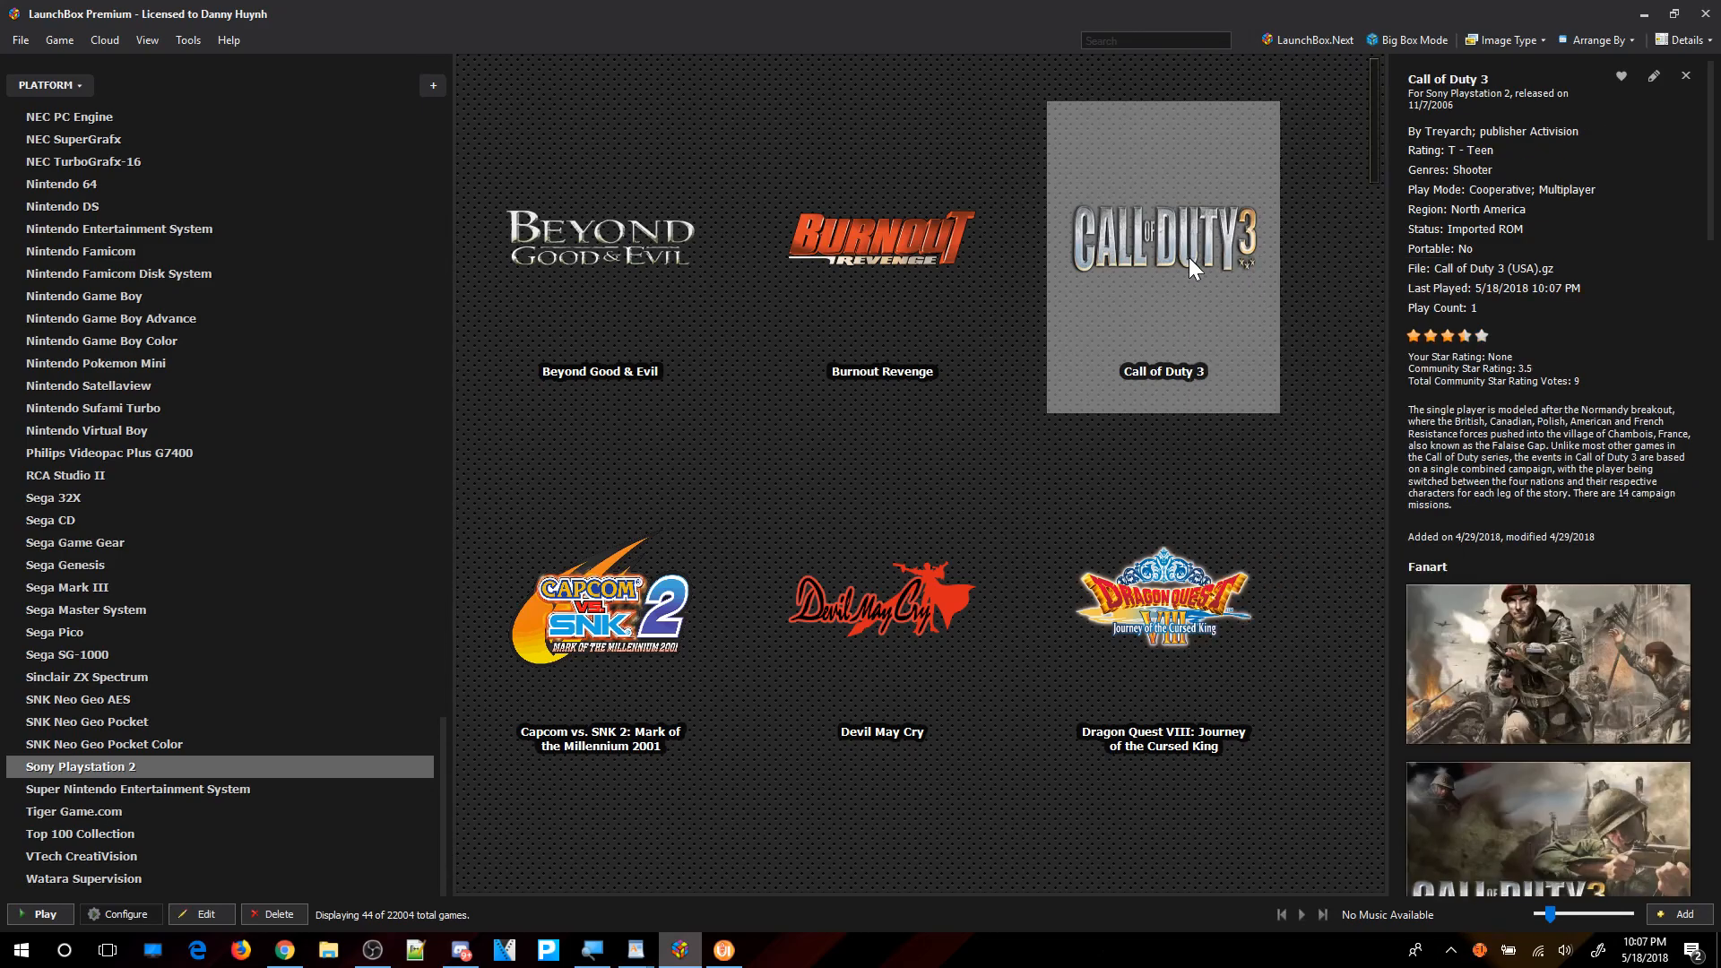
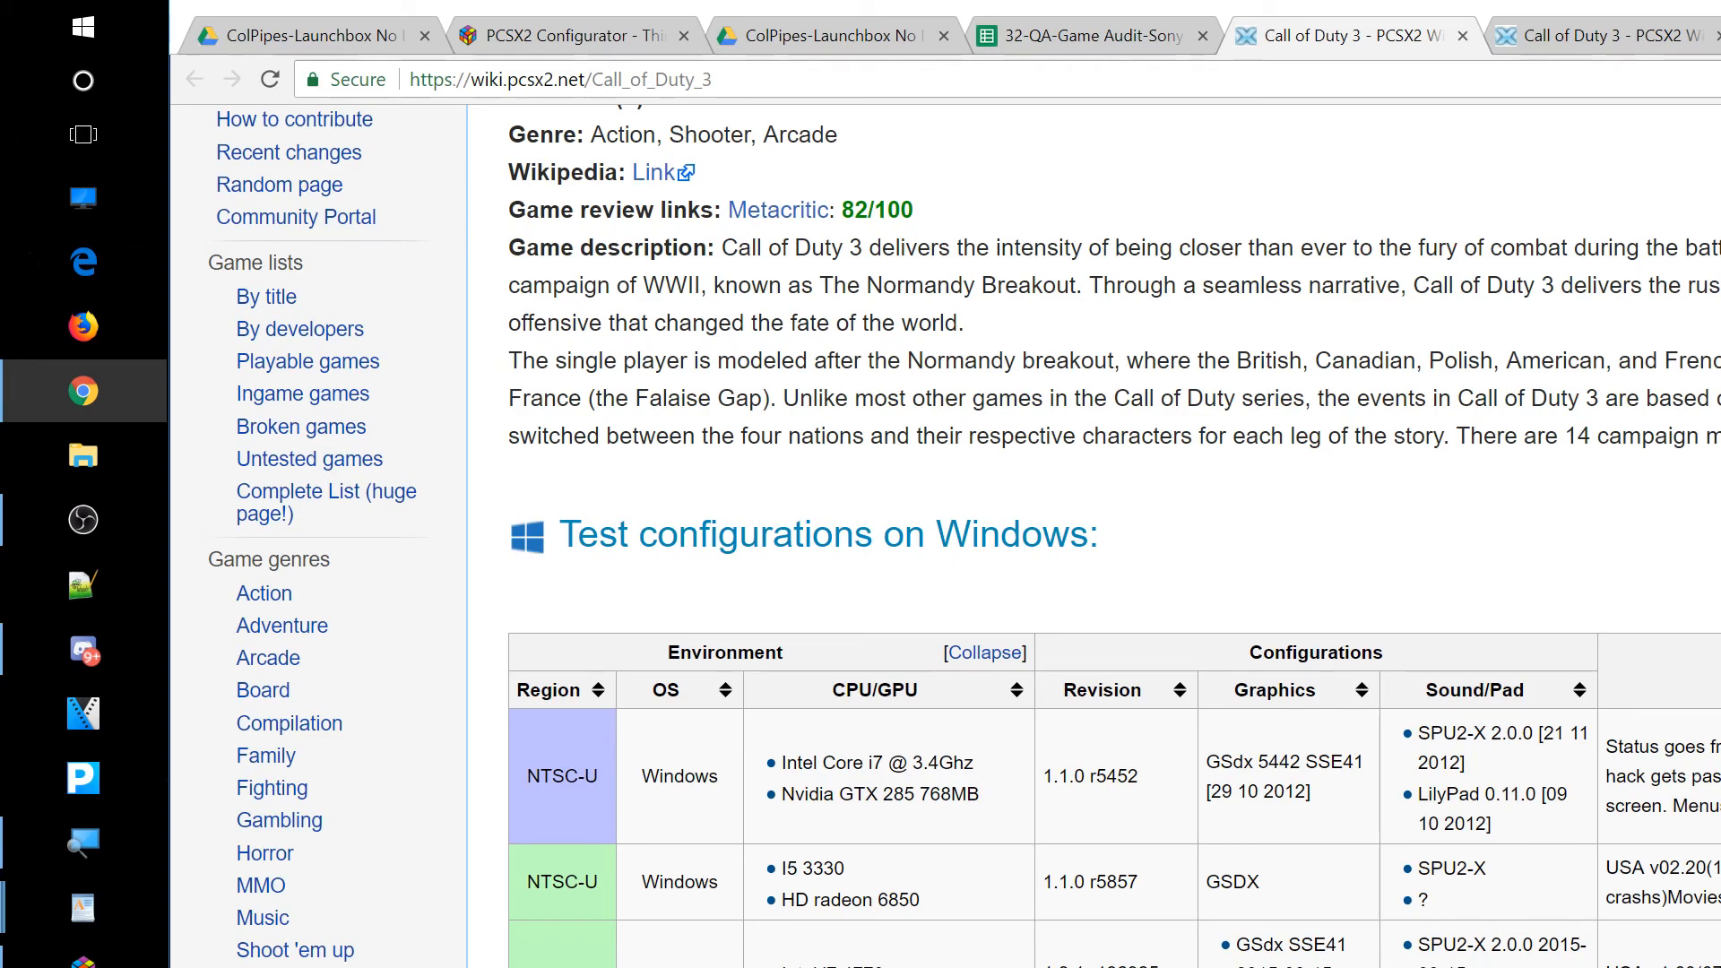
# Switch to the Playstation 2 game audit spreadsheet in Chrome and review the testers' notes for the listed games.
pyautogui.press('super+d')
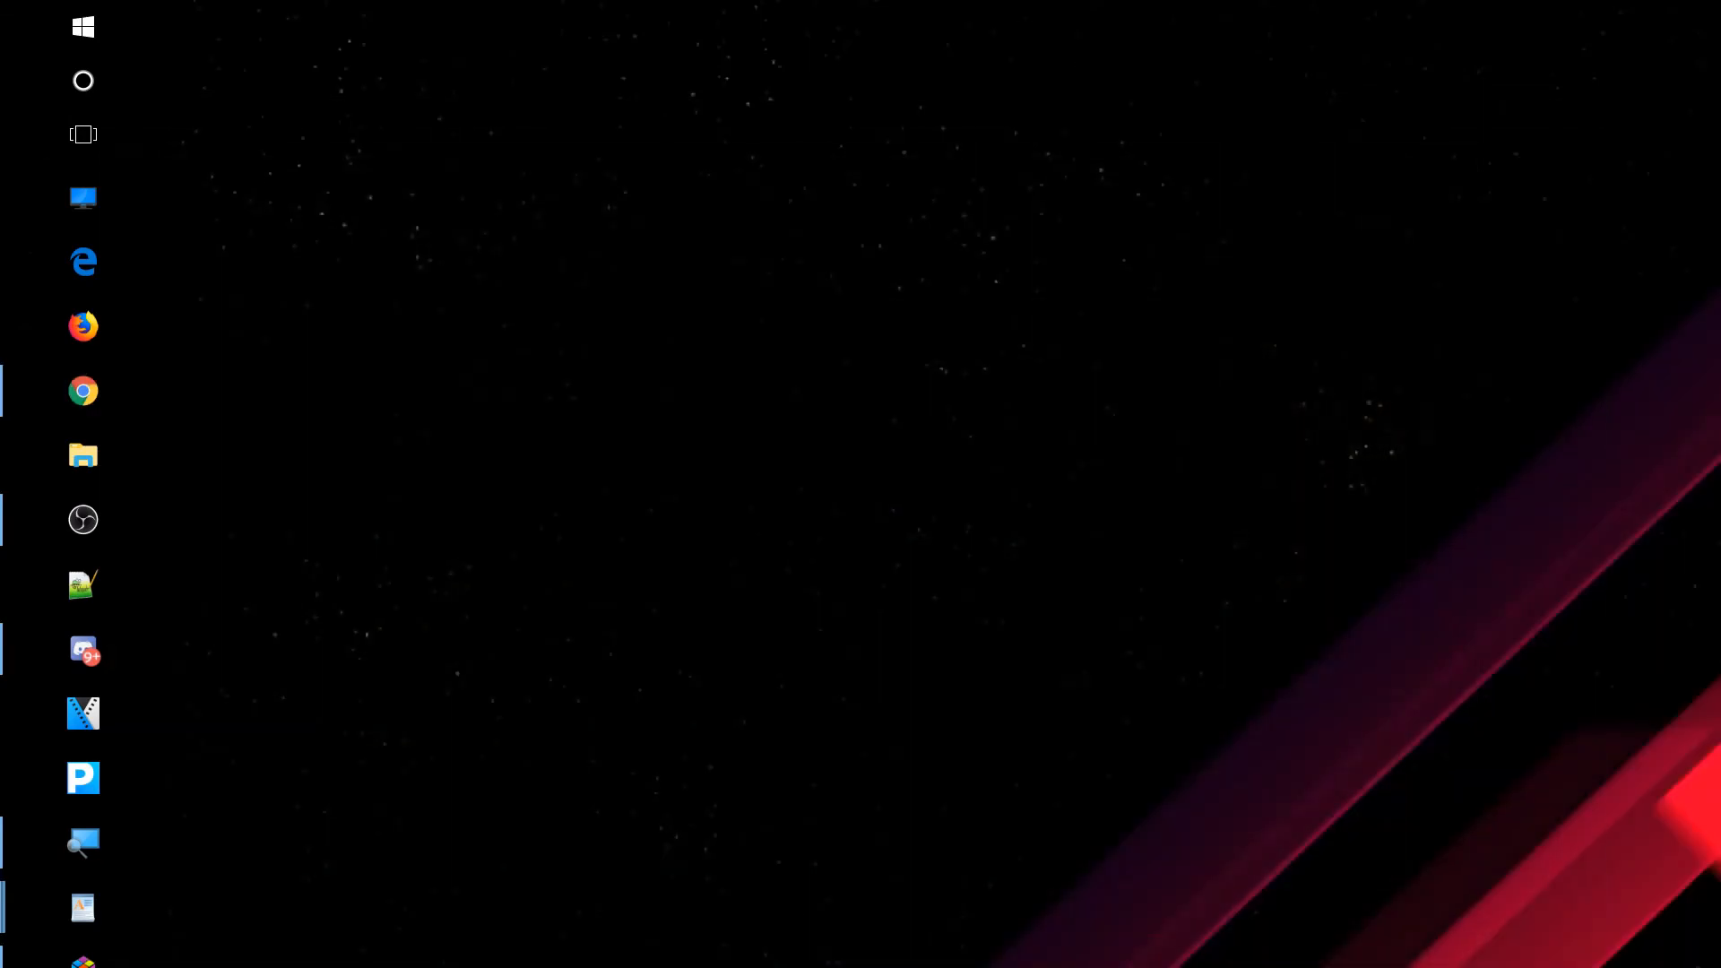
pyautogui.click(51, 402)
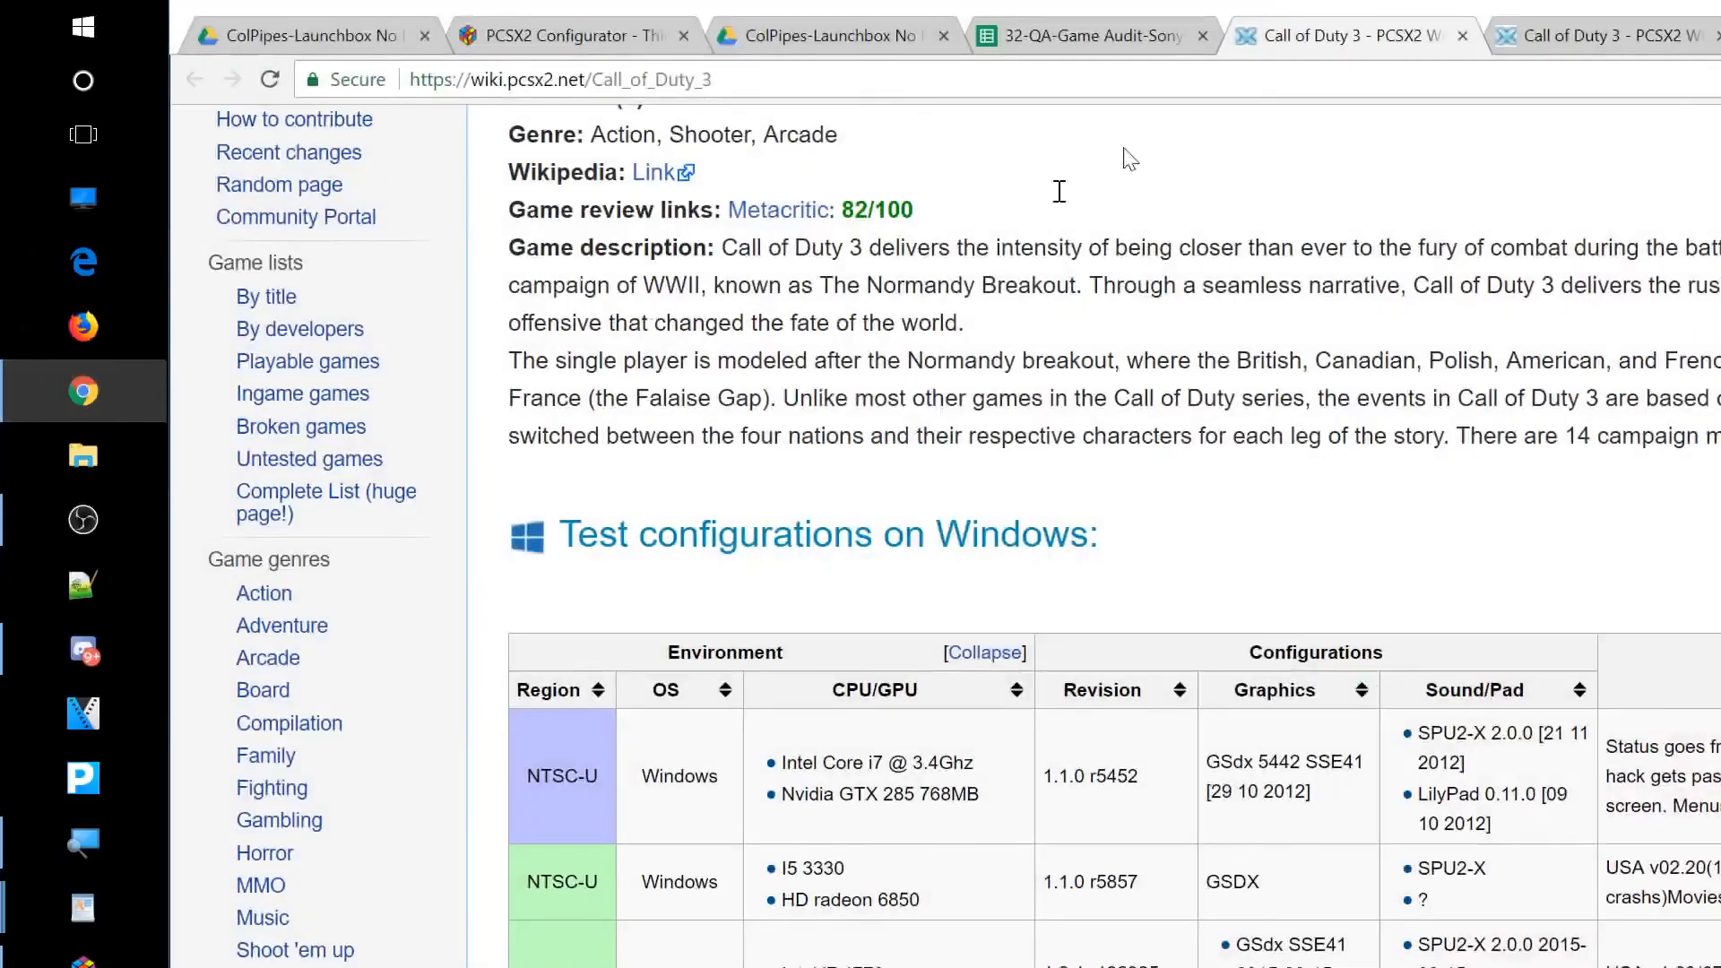
pyautogui.click(1120, 36)
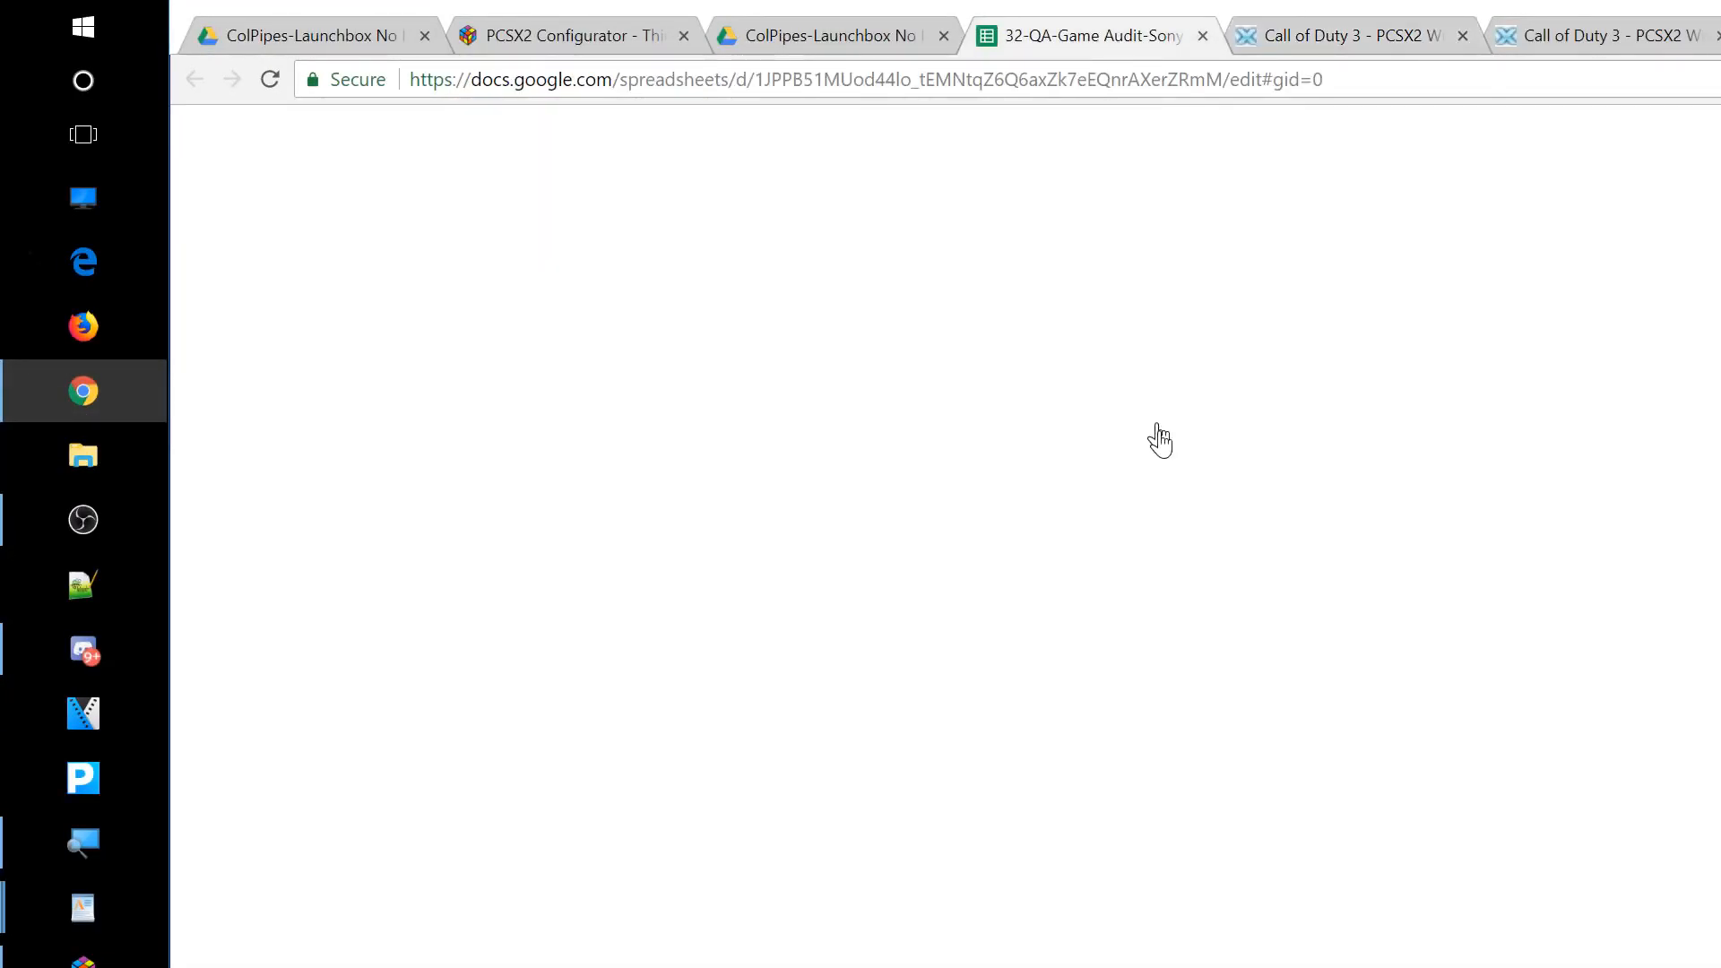
pyautogui.scroll(-5, 762, 573)
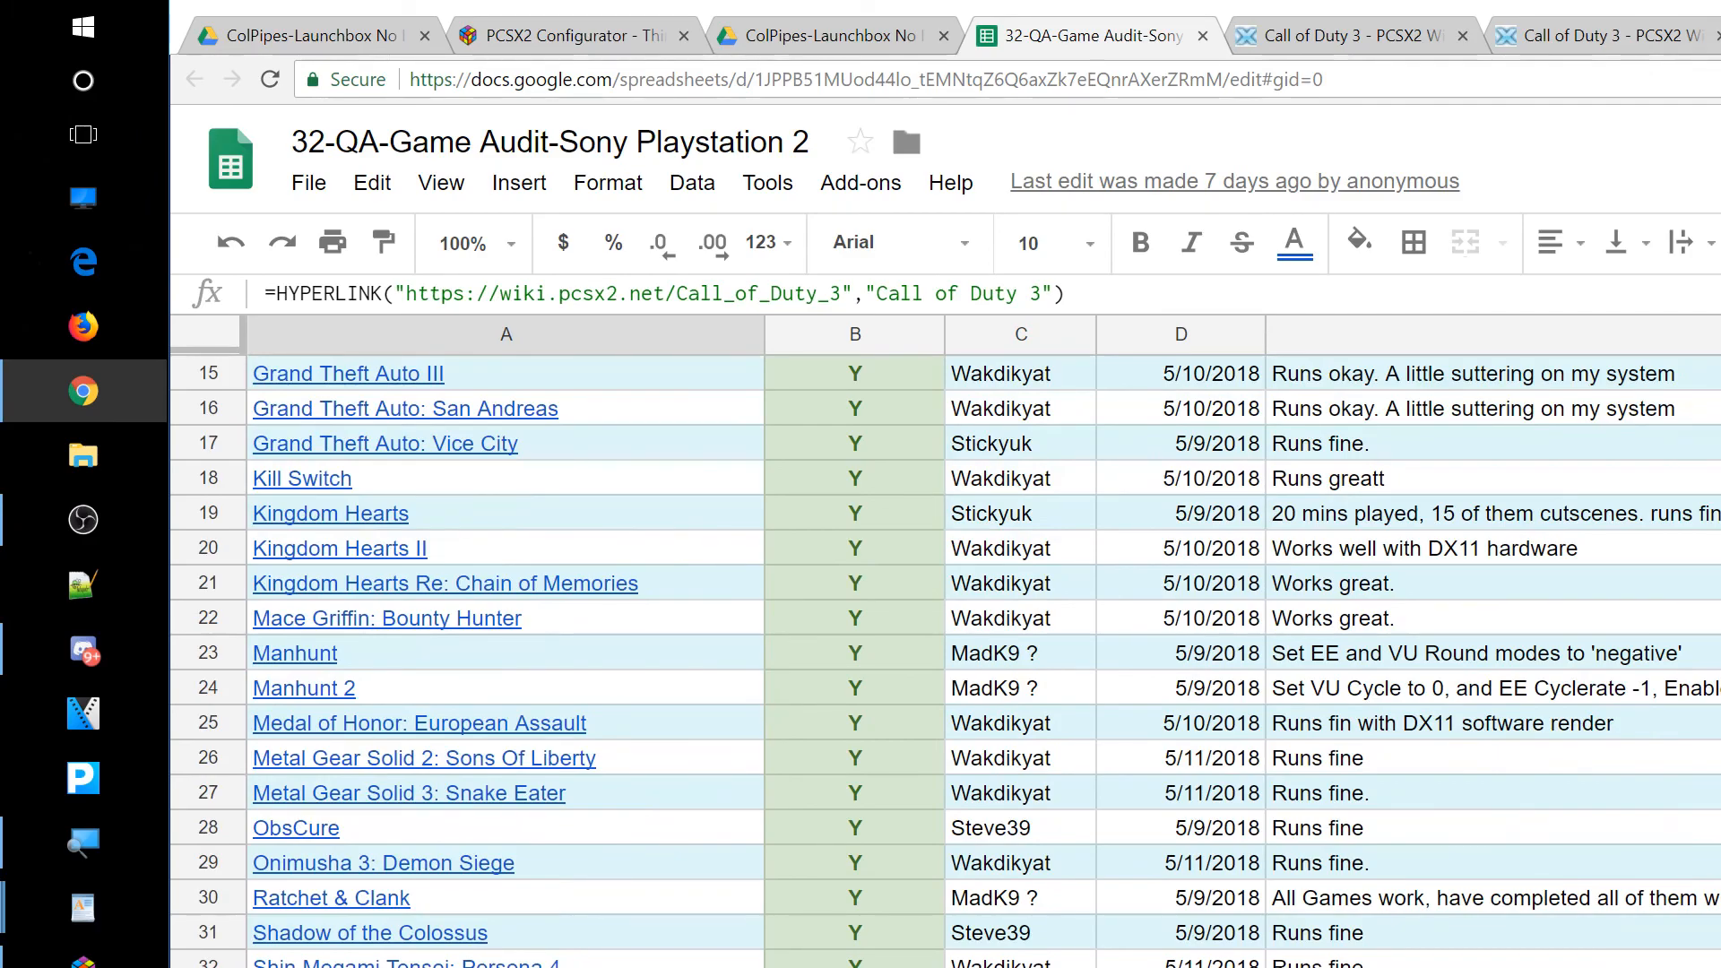
pyautogui.scroll(5, 1380, 743)
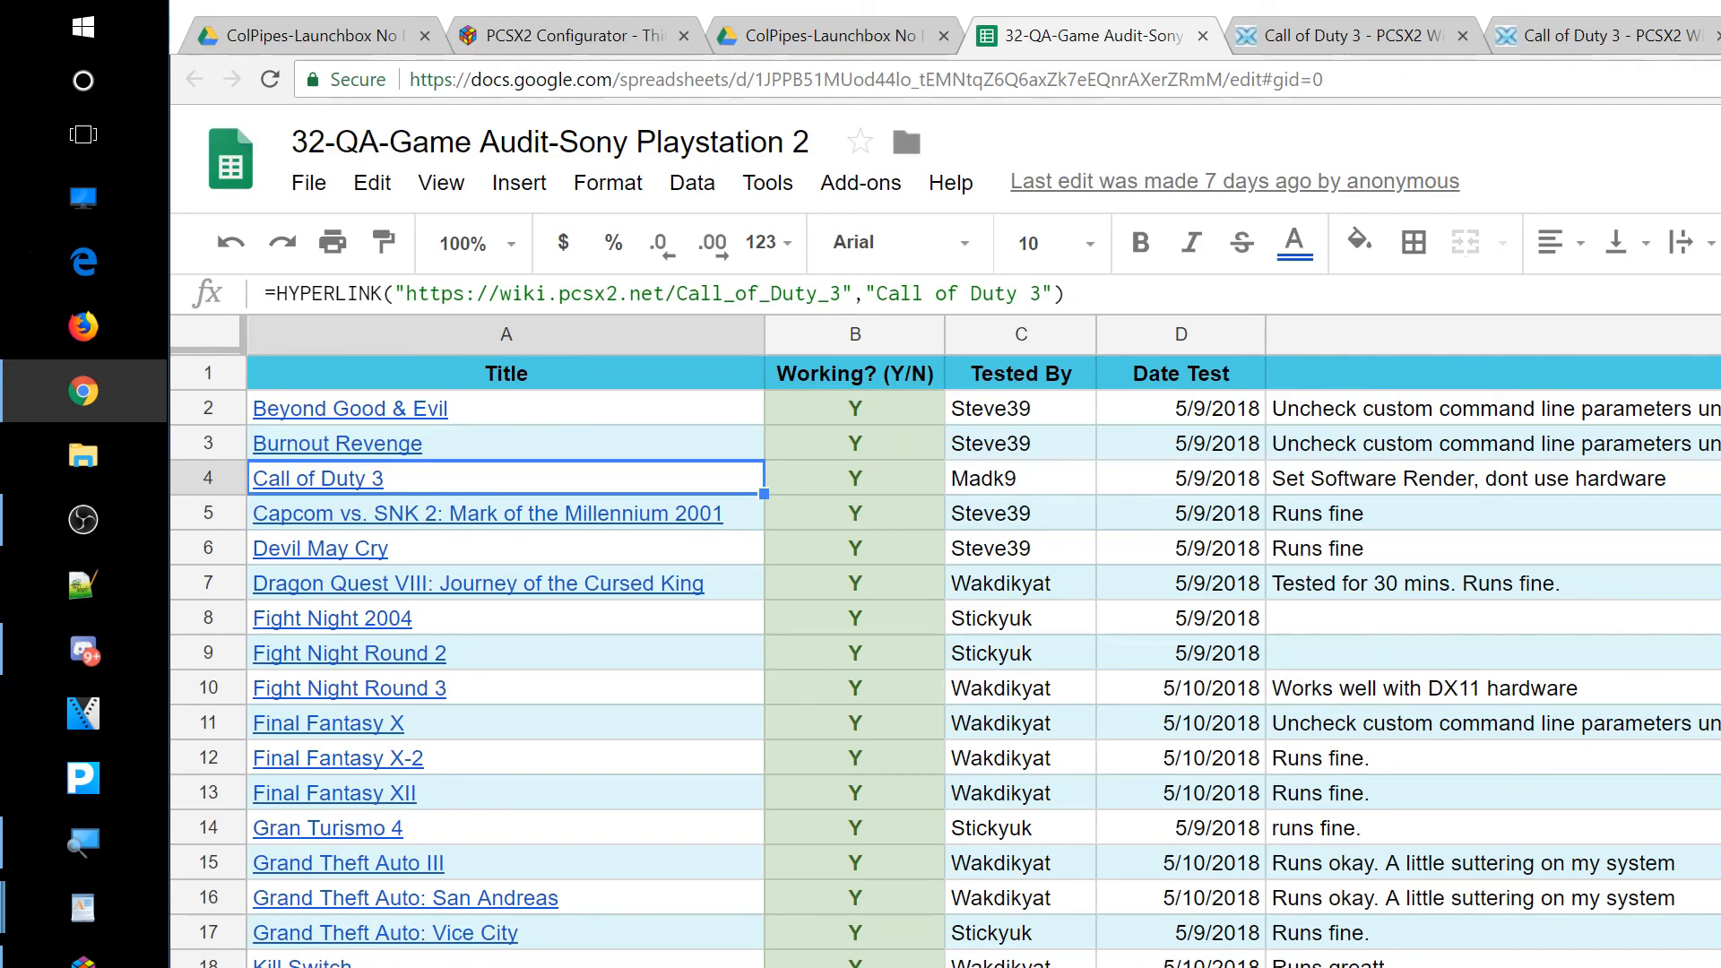
# Minimize all windows and bring up the Install Instructions PS2.rtf document in WordPad.
pyautogui.press('super+d')
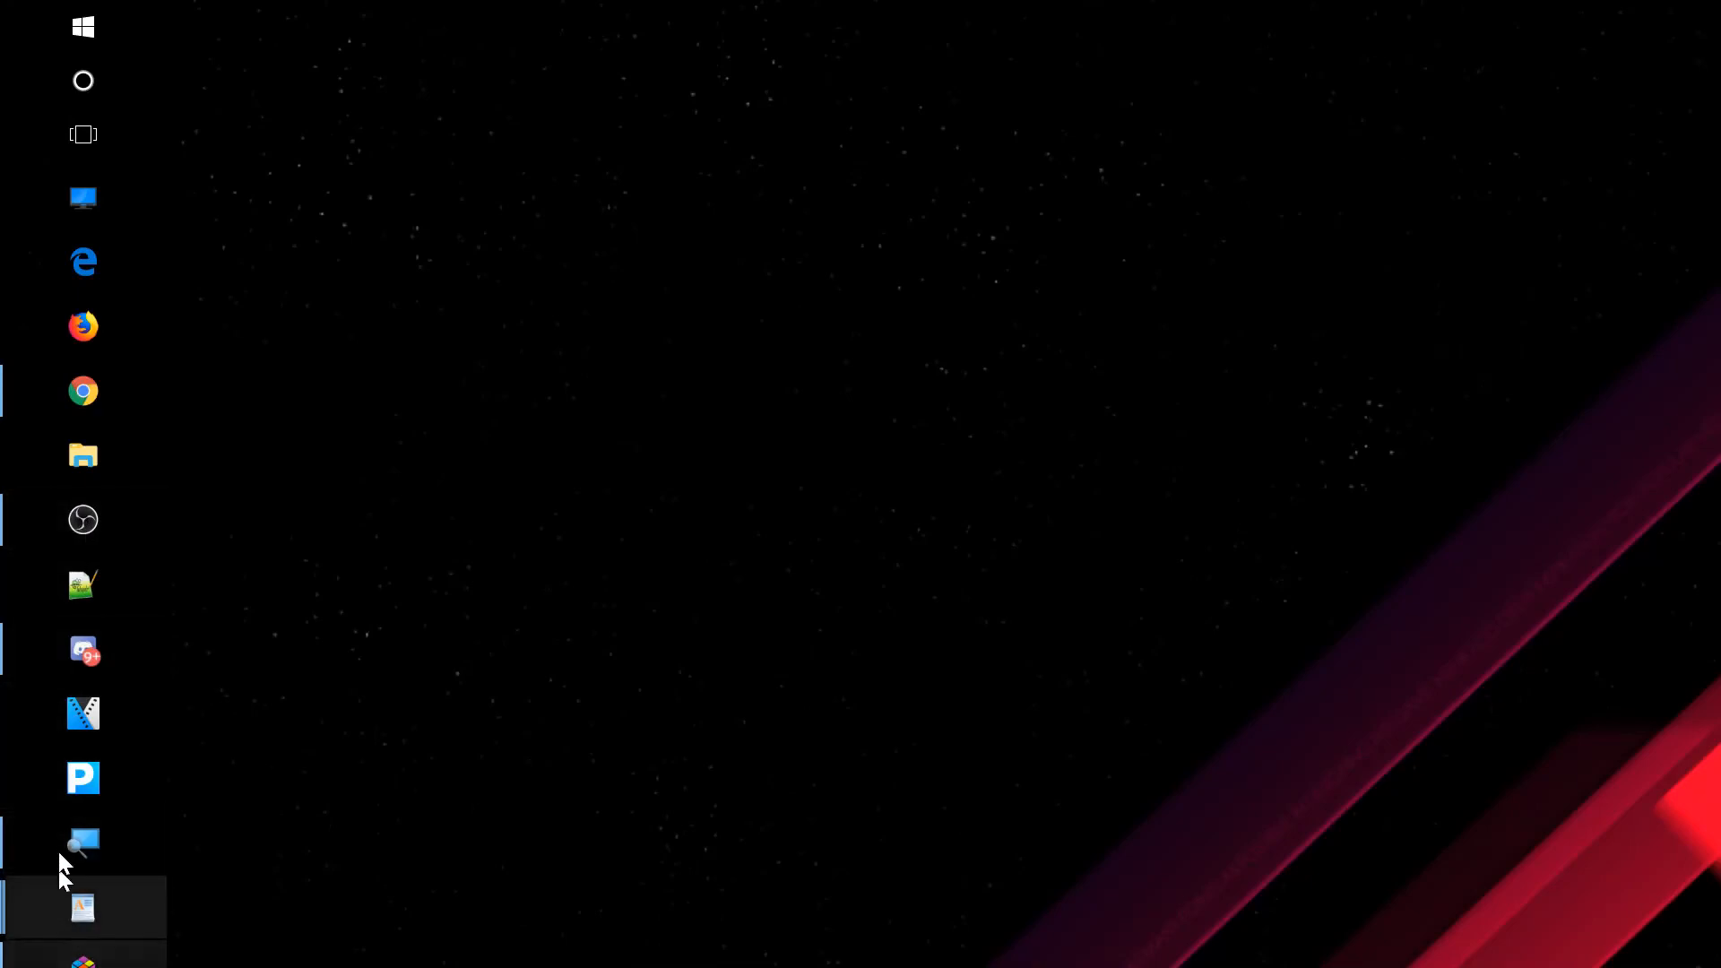
pyautogui.rightClick(18, 966)
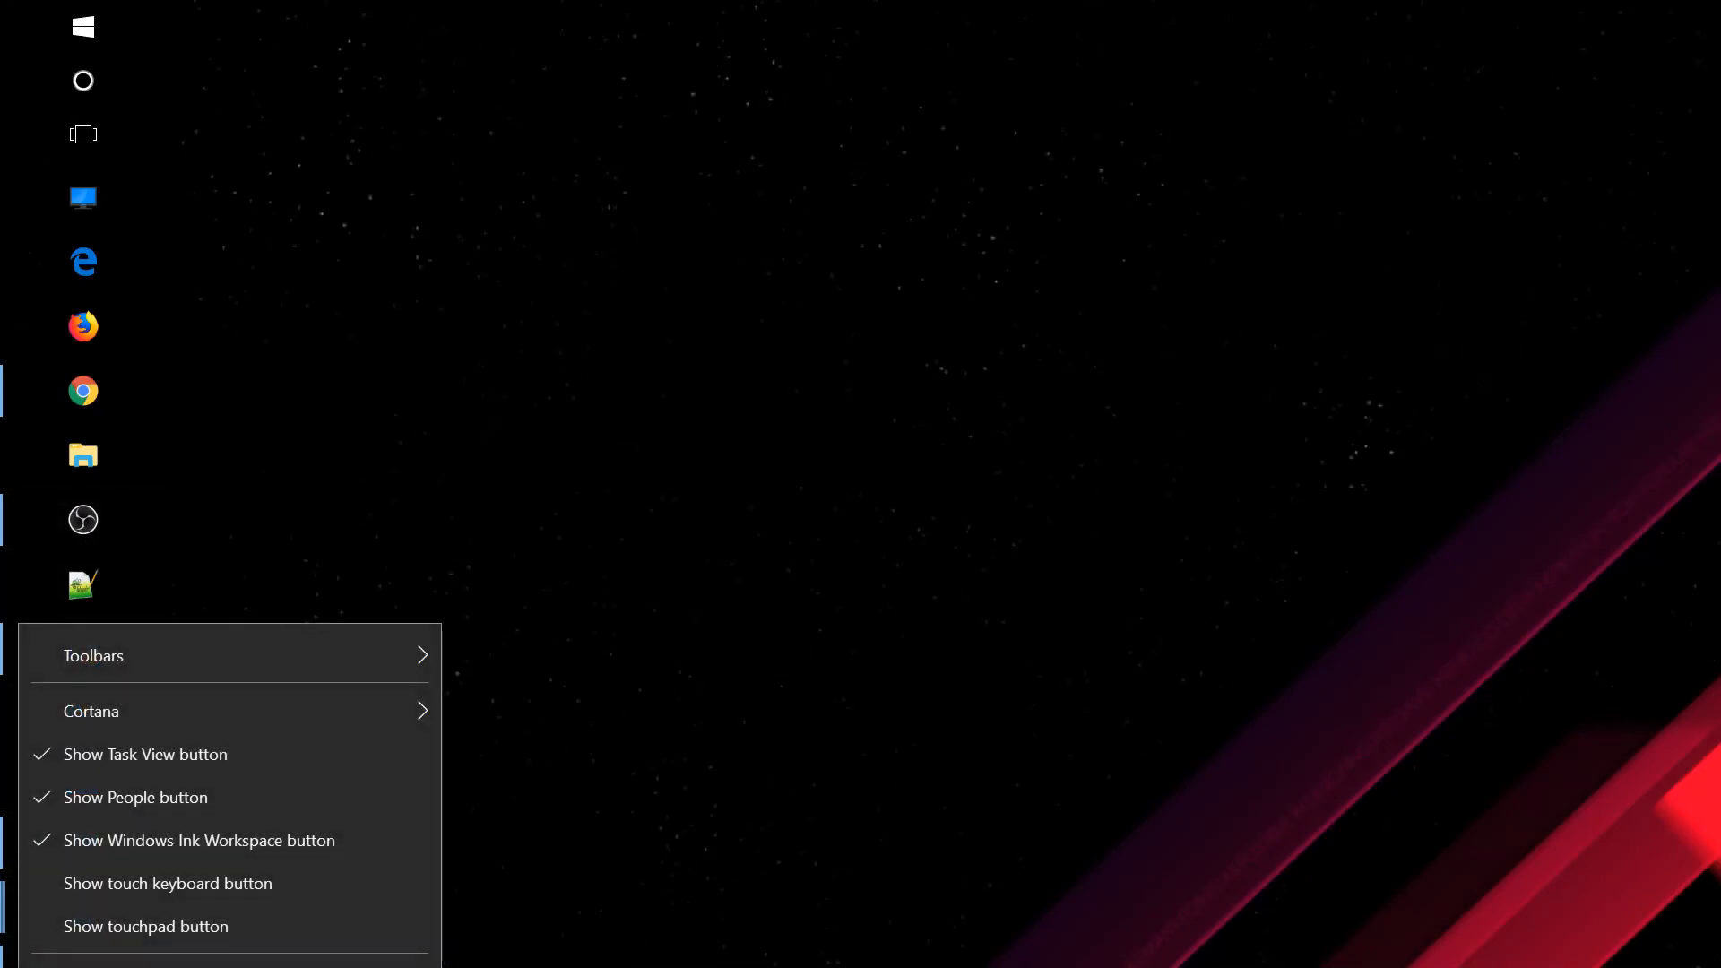
pyautogui.click(108, 966)
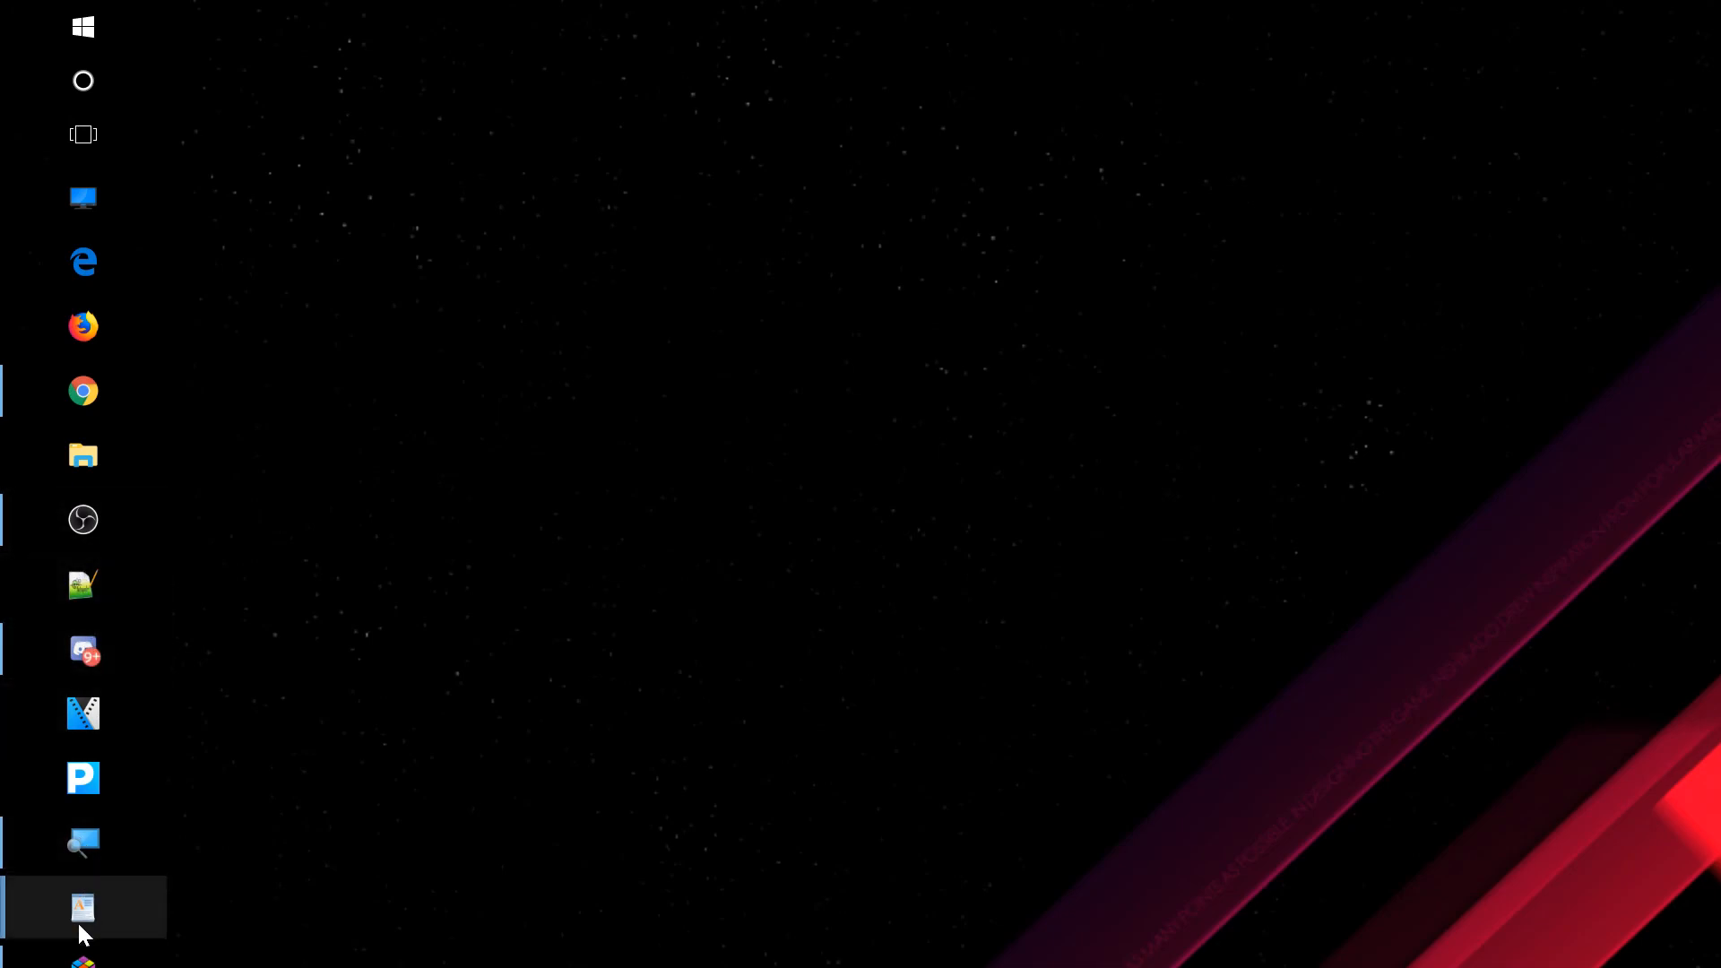
pyautogui.moveTo(79, 921)
pyautogui.click(310, 810)
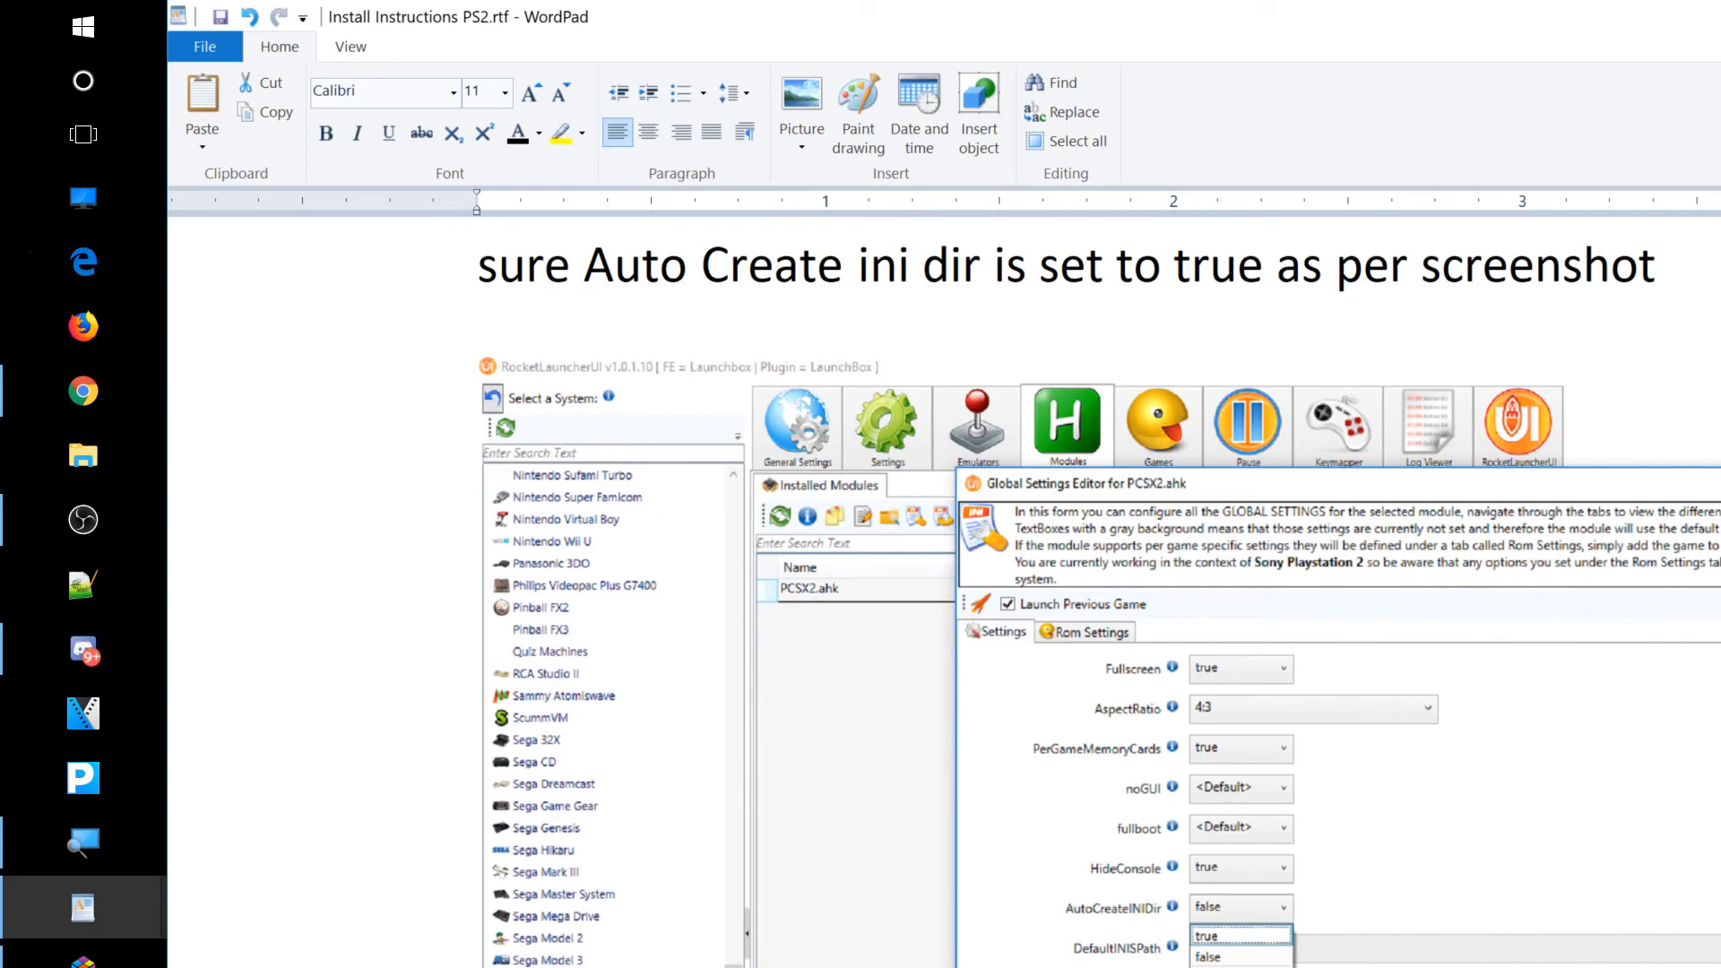
# Clear the screen of open windows and bring up the Video Tutorial - Agenda.rtf document in WordPad.
pyautogui.press('super+d')
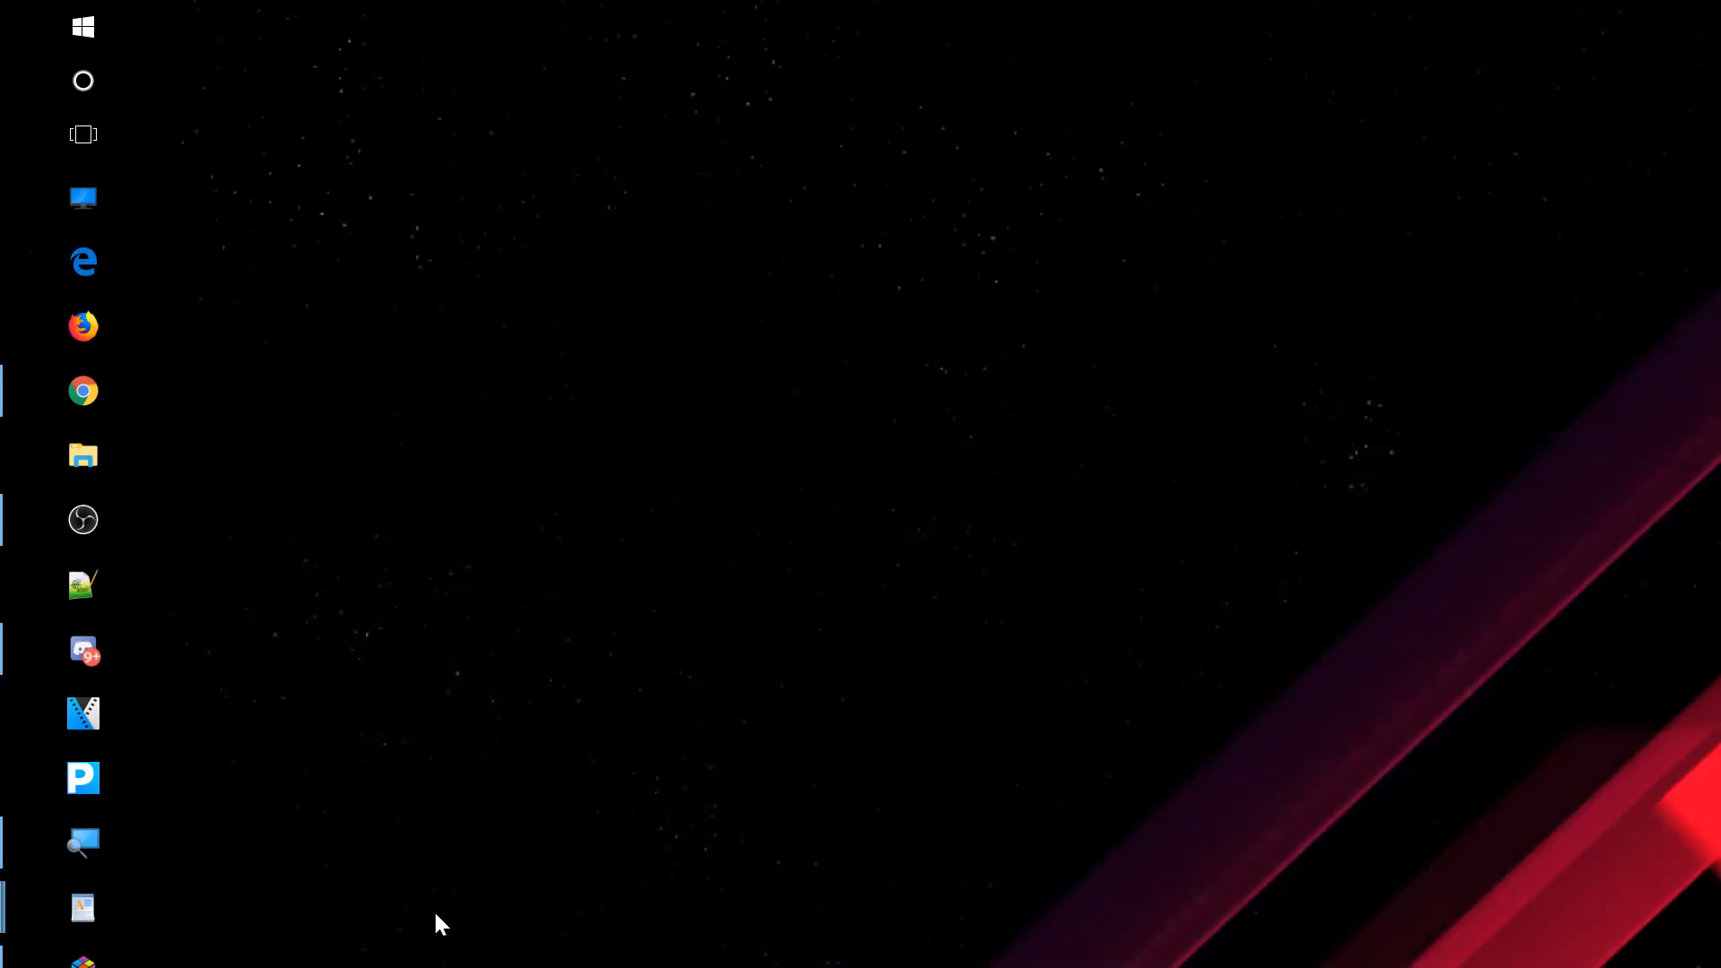
pyautogui.moveTo(83, 907)
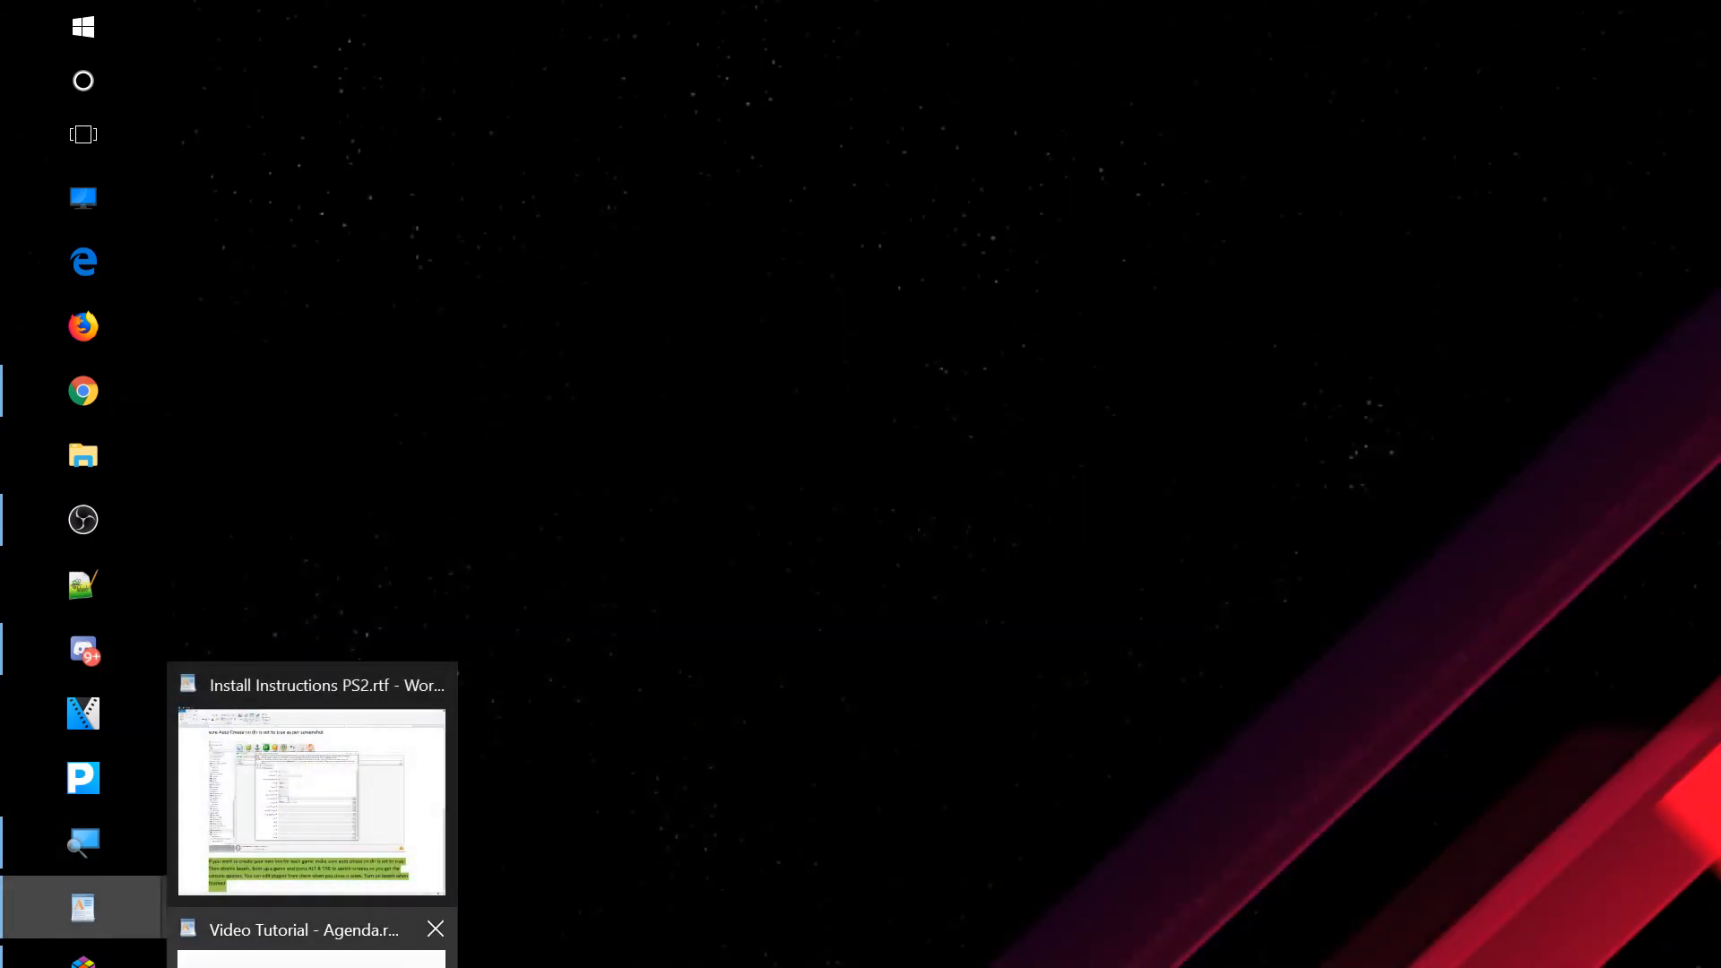
pyautogui.click(269, 930)
# Highlight agenda items 1 to 3, from Download & Installation through Setting Controls, in yellow.
pyautogui.moveTo(1574, 415)
pyautogui.mouseDown()
pyautogui.moveTo(1255, 358)
pyautogui.moveTo(1133, 361)
pyautogui.mouseUp()
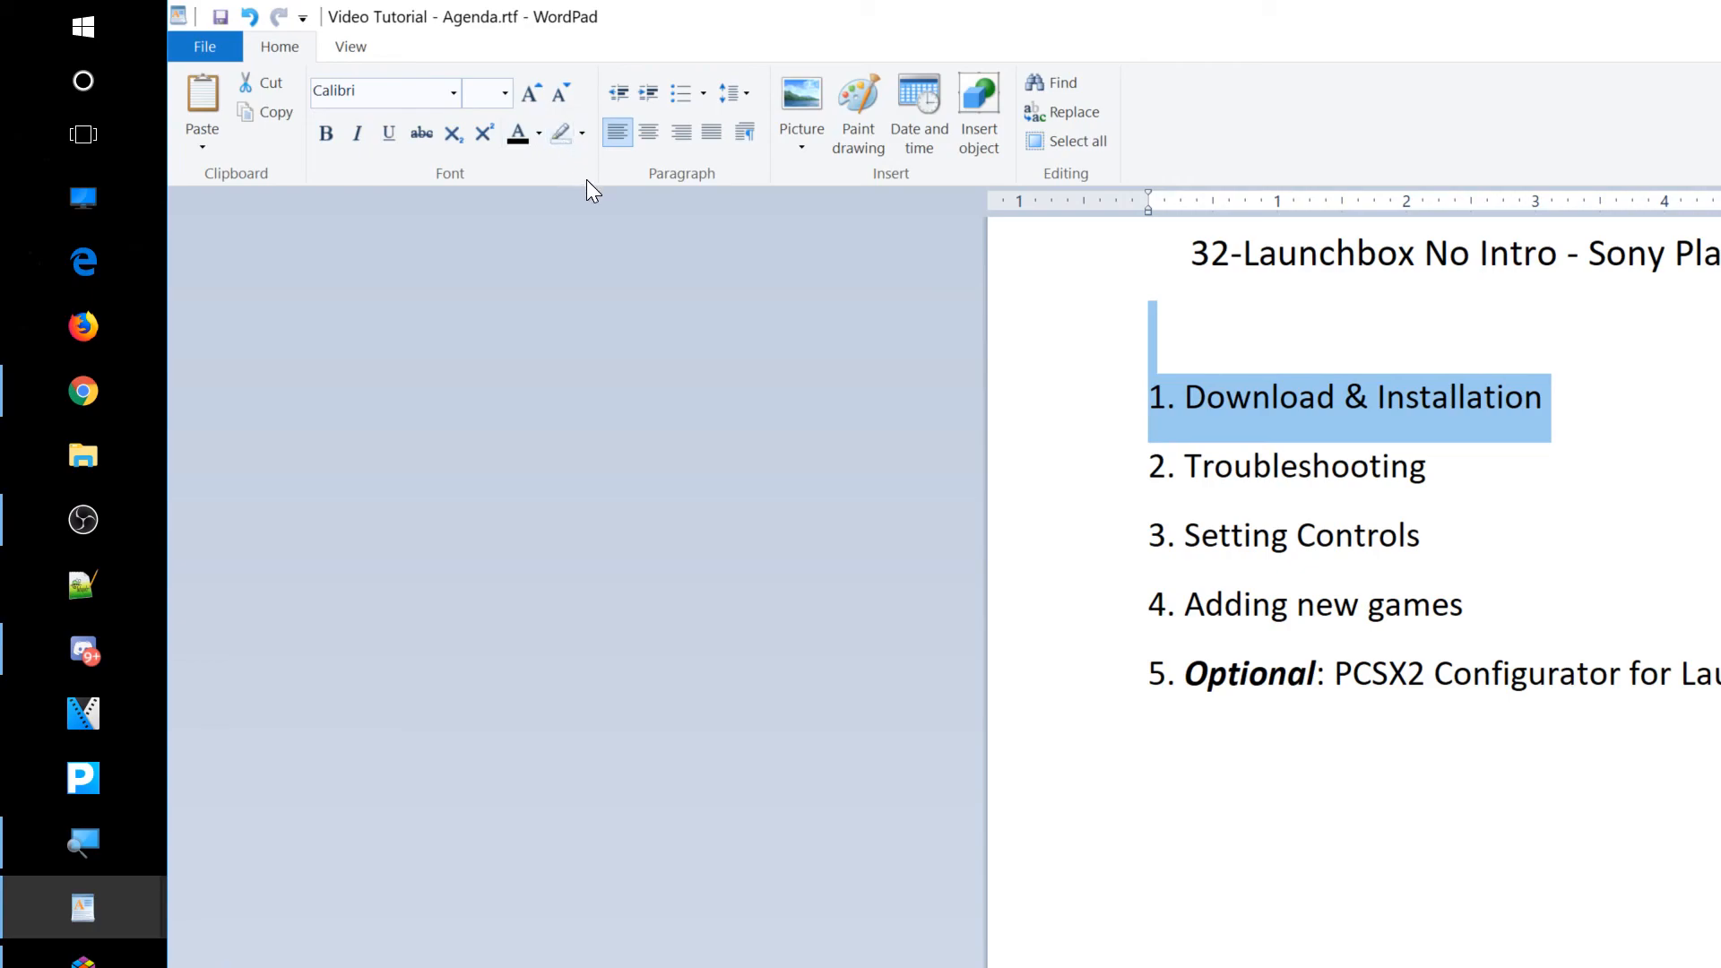
pyautogui.click(1285, 412)
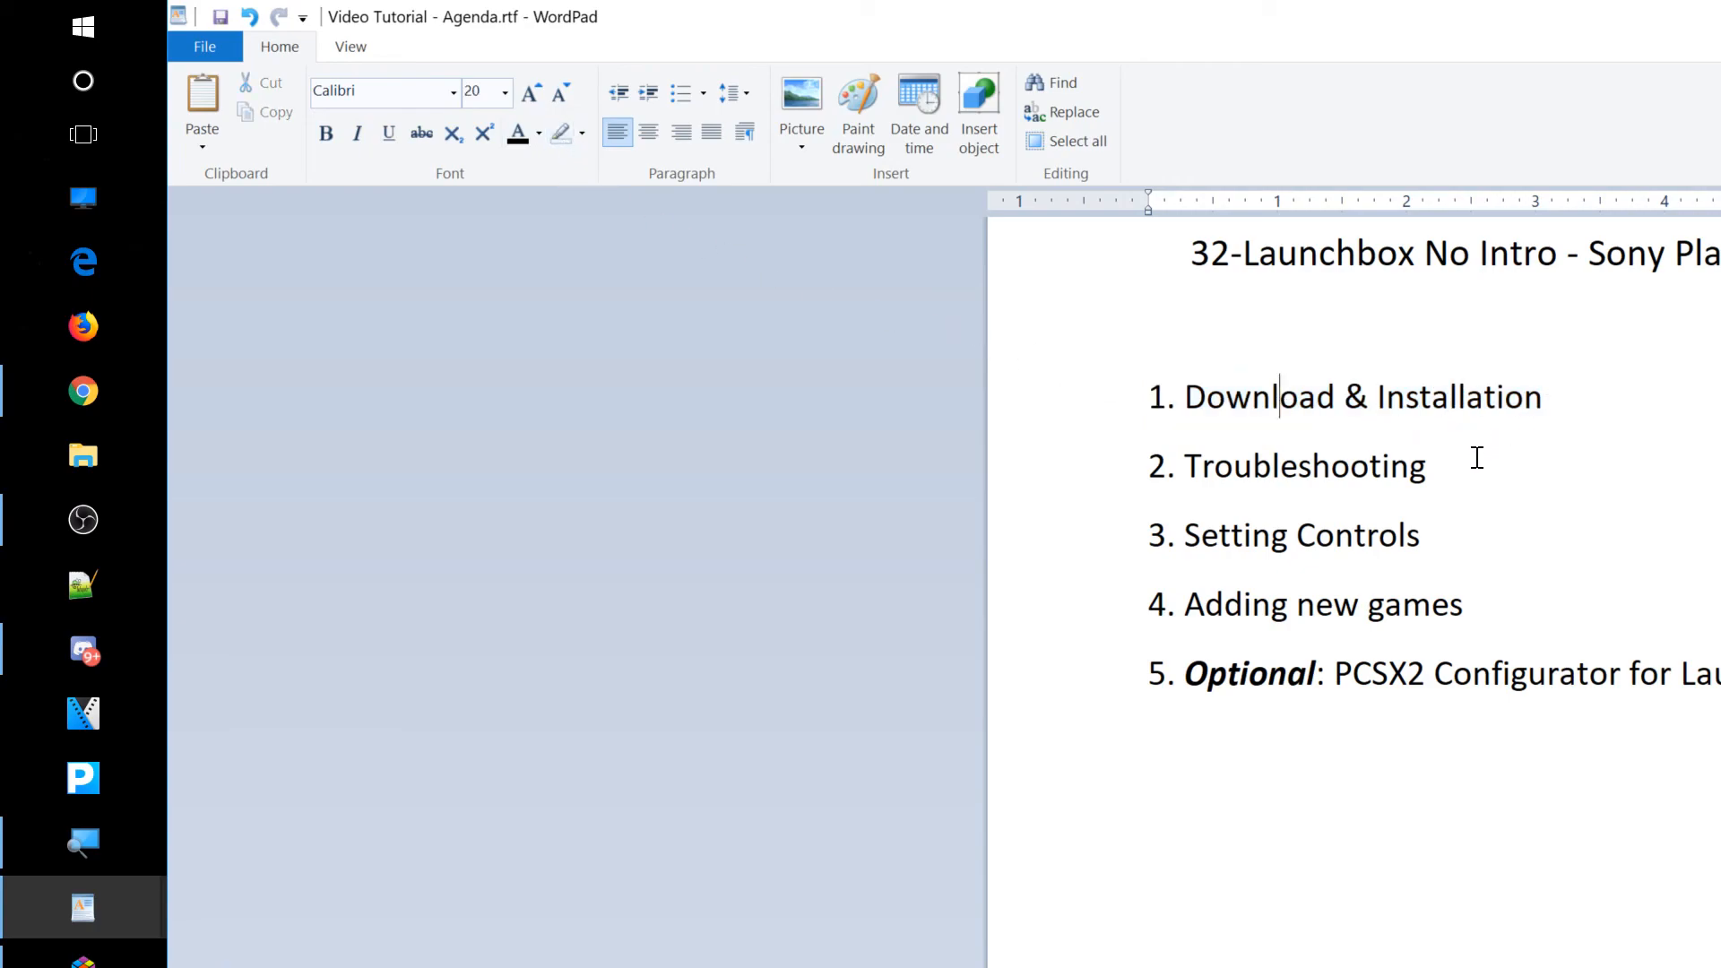
pyautogui.moveTo(1361, 462); pyautogui.dragTo(1128, 429)
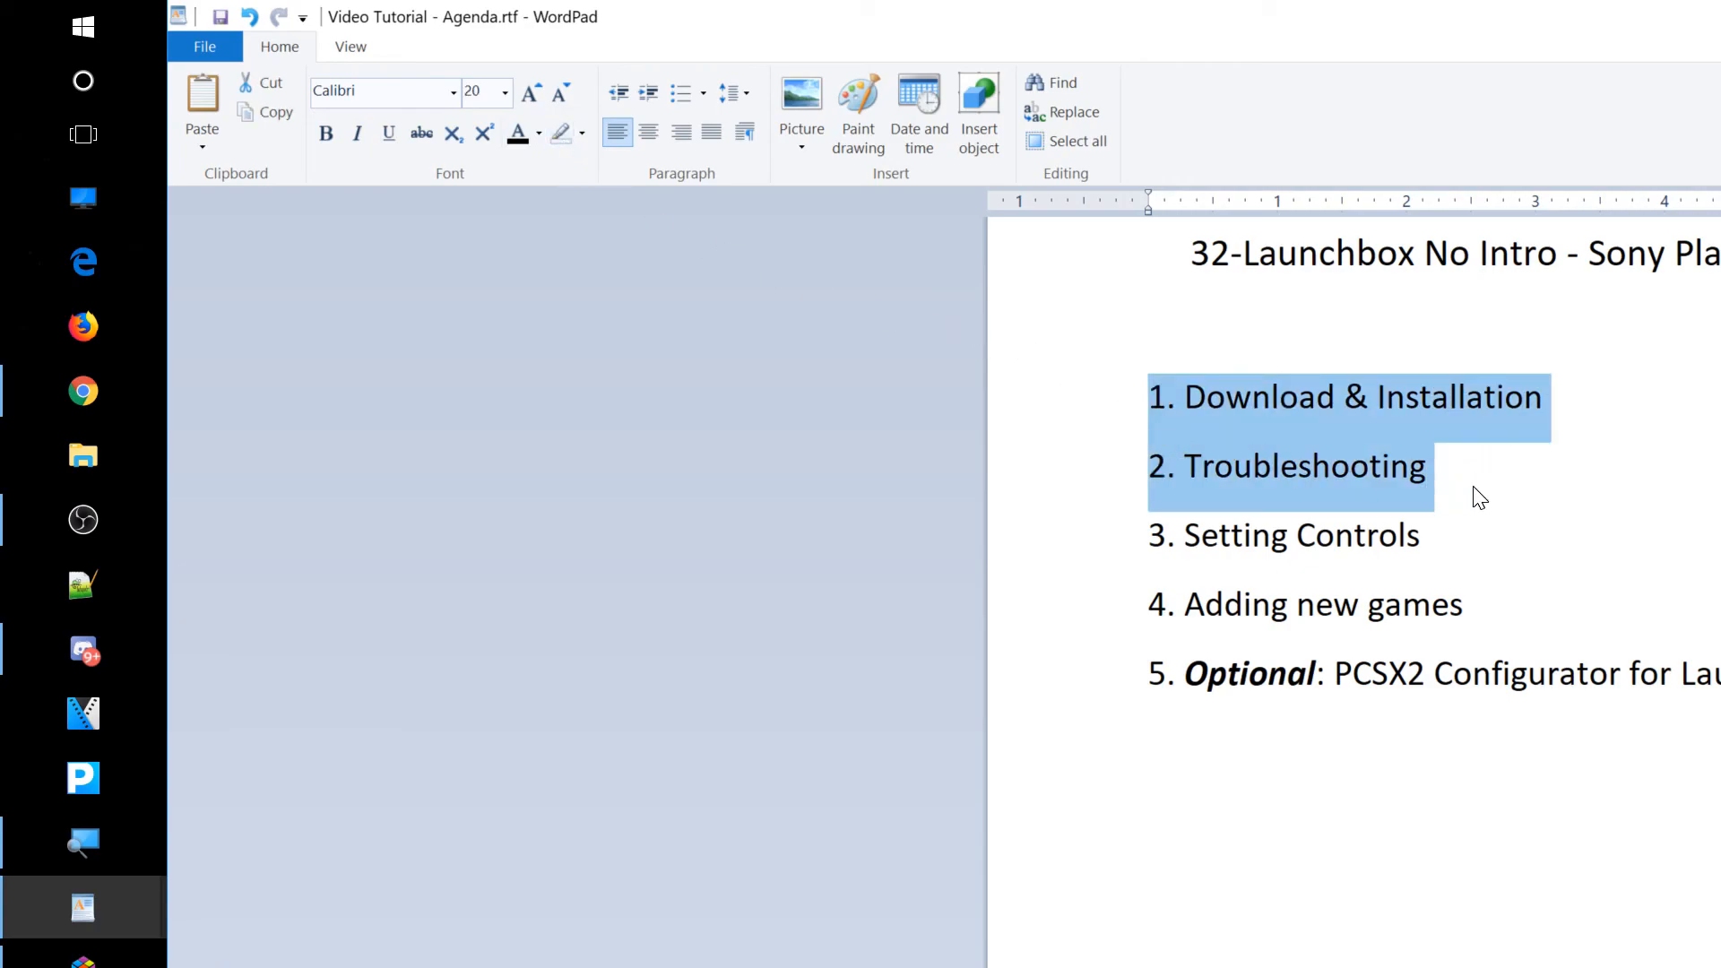
pyautogui.moveTo(1437, 541); pyautogui.dragTo(1071, 398)
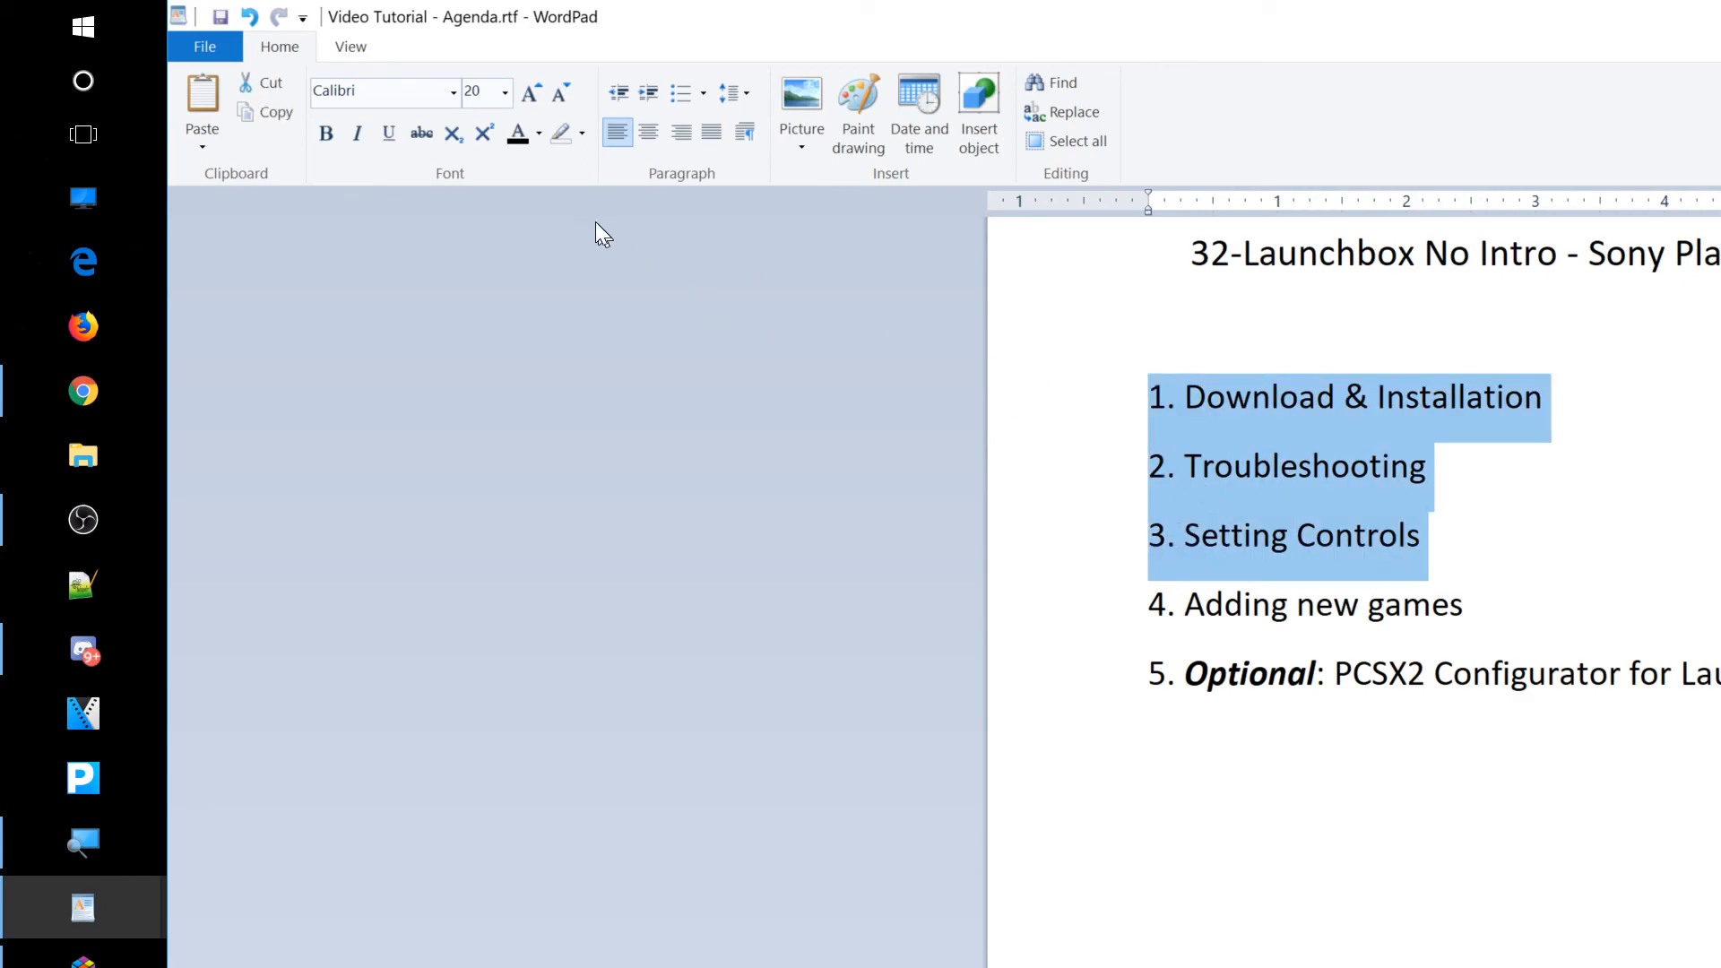
pyautogui.click(580, 135)
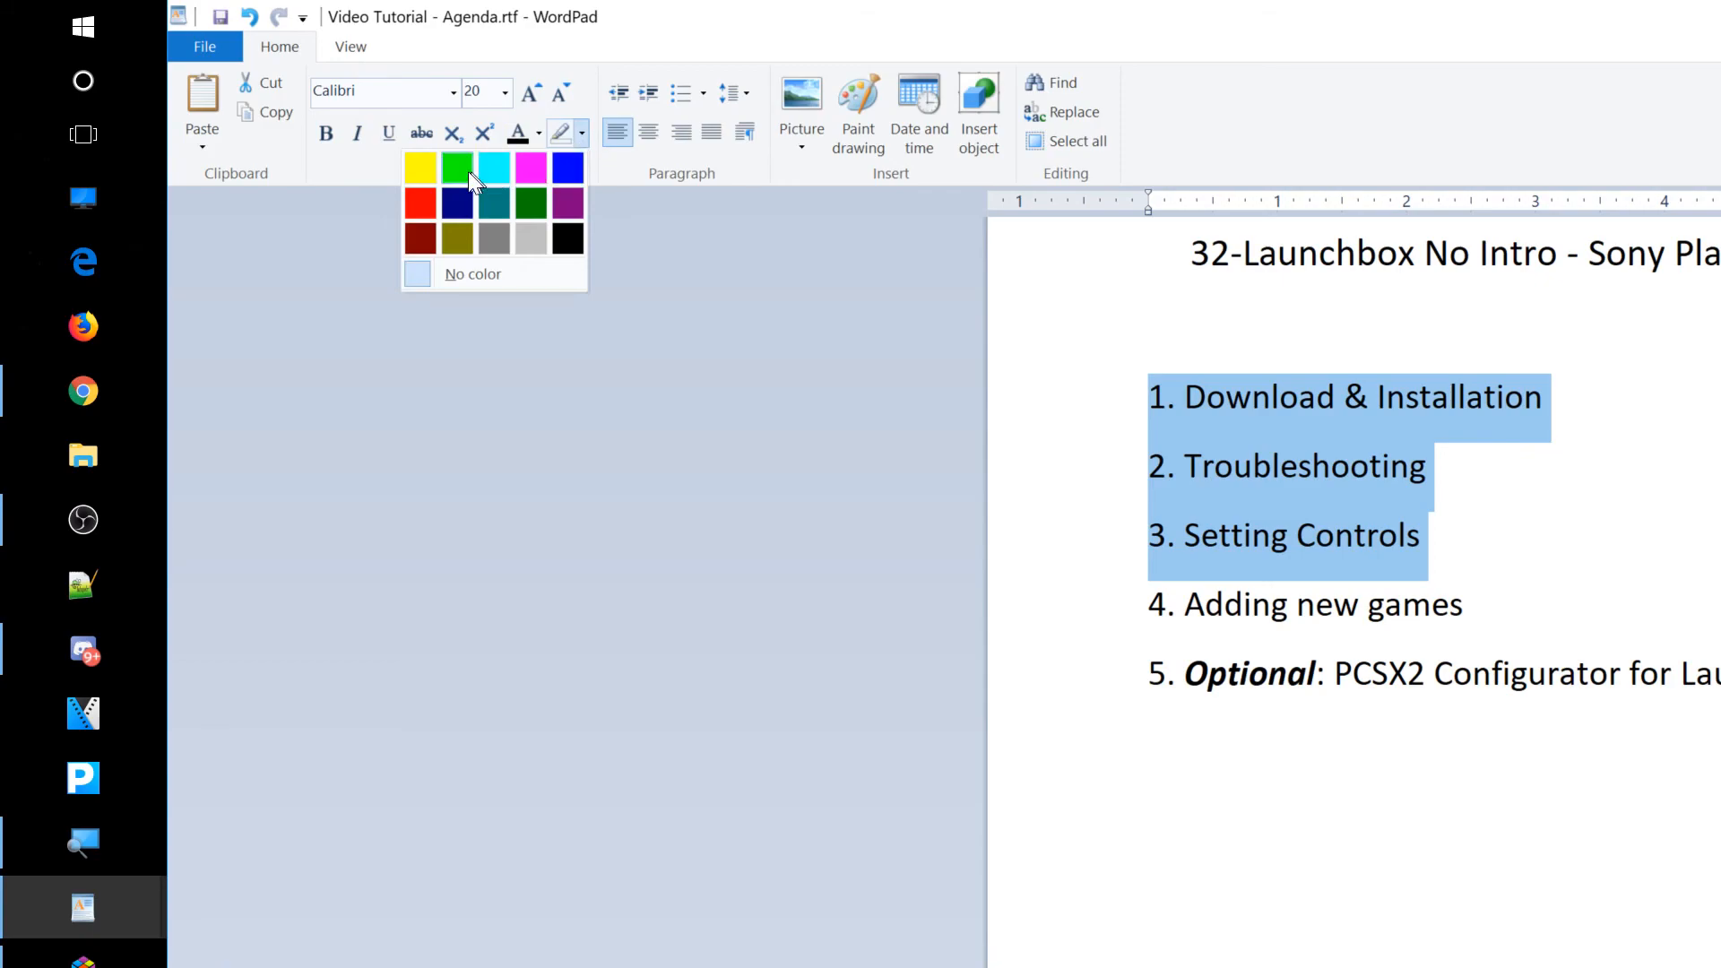
pyautogui.click(429, 172)
pyautogui.click(1383, 726)
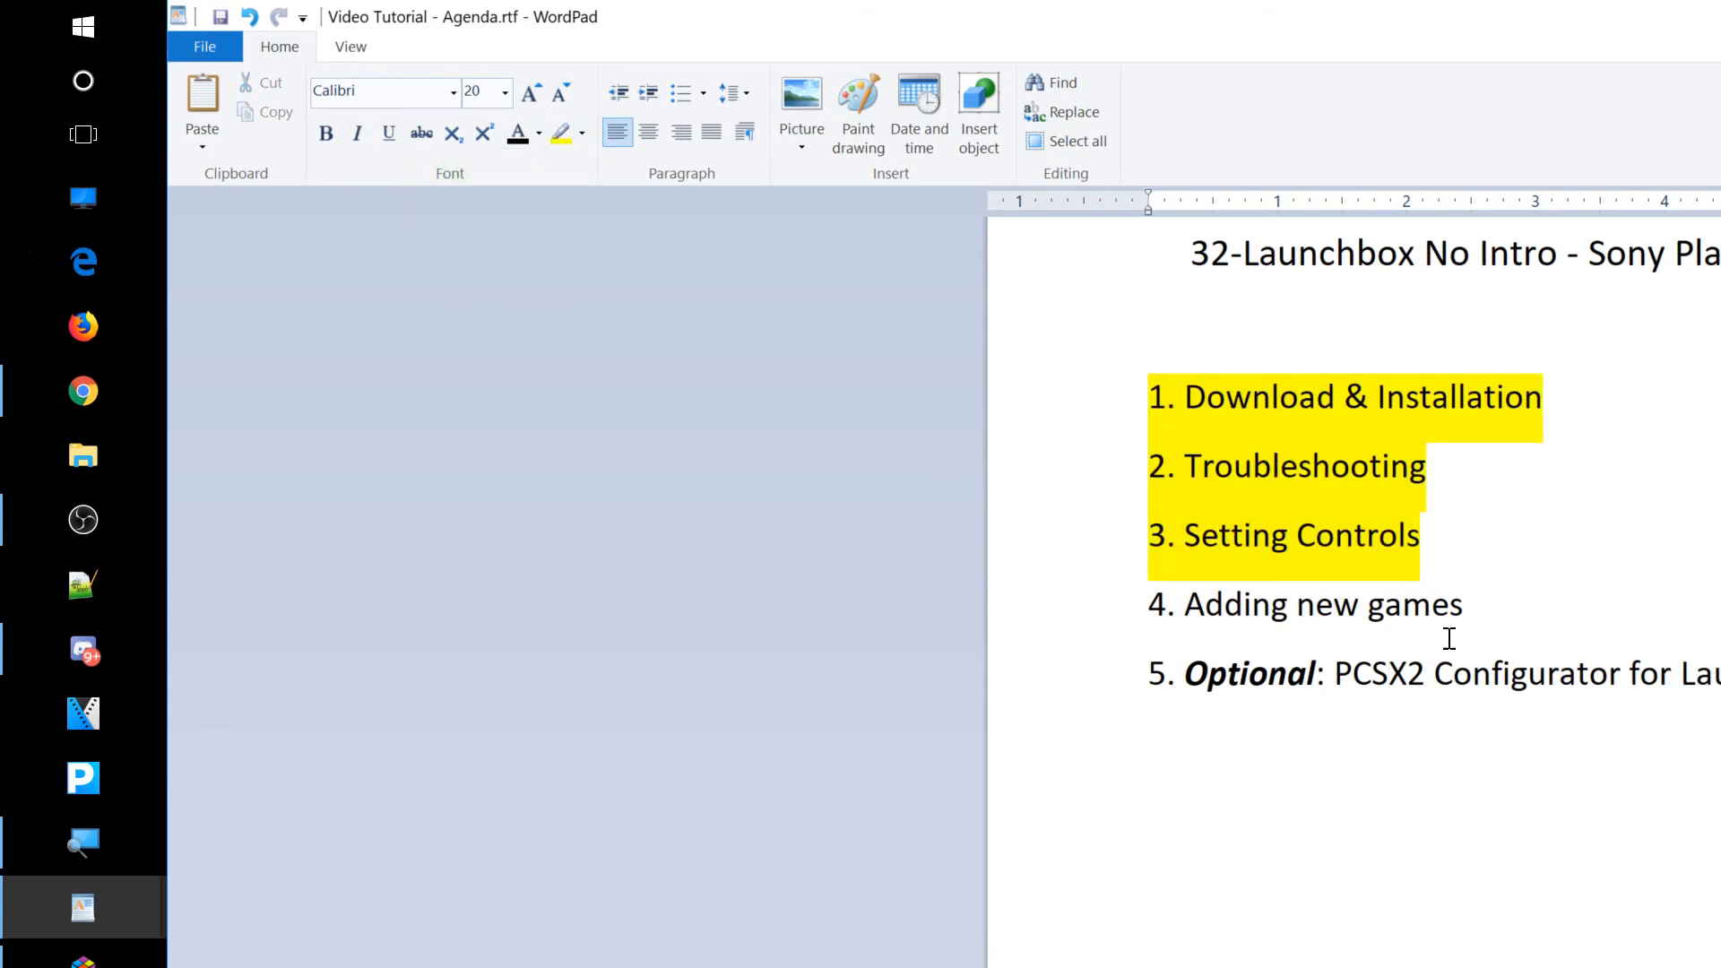
# Leave the agenda at Adding new games and find 4X4 Evo 2 (Europe).gz in Temp\Games-Sony Playstation 2 on drive D: in File Explorer.
pyautogui.moveTo(1485, 620); pyautogui.dragTo(1121, 637)
pyautogui.click(1563, 911)
pyautogui.press('super+d')
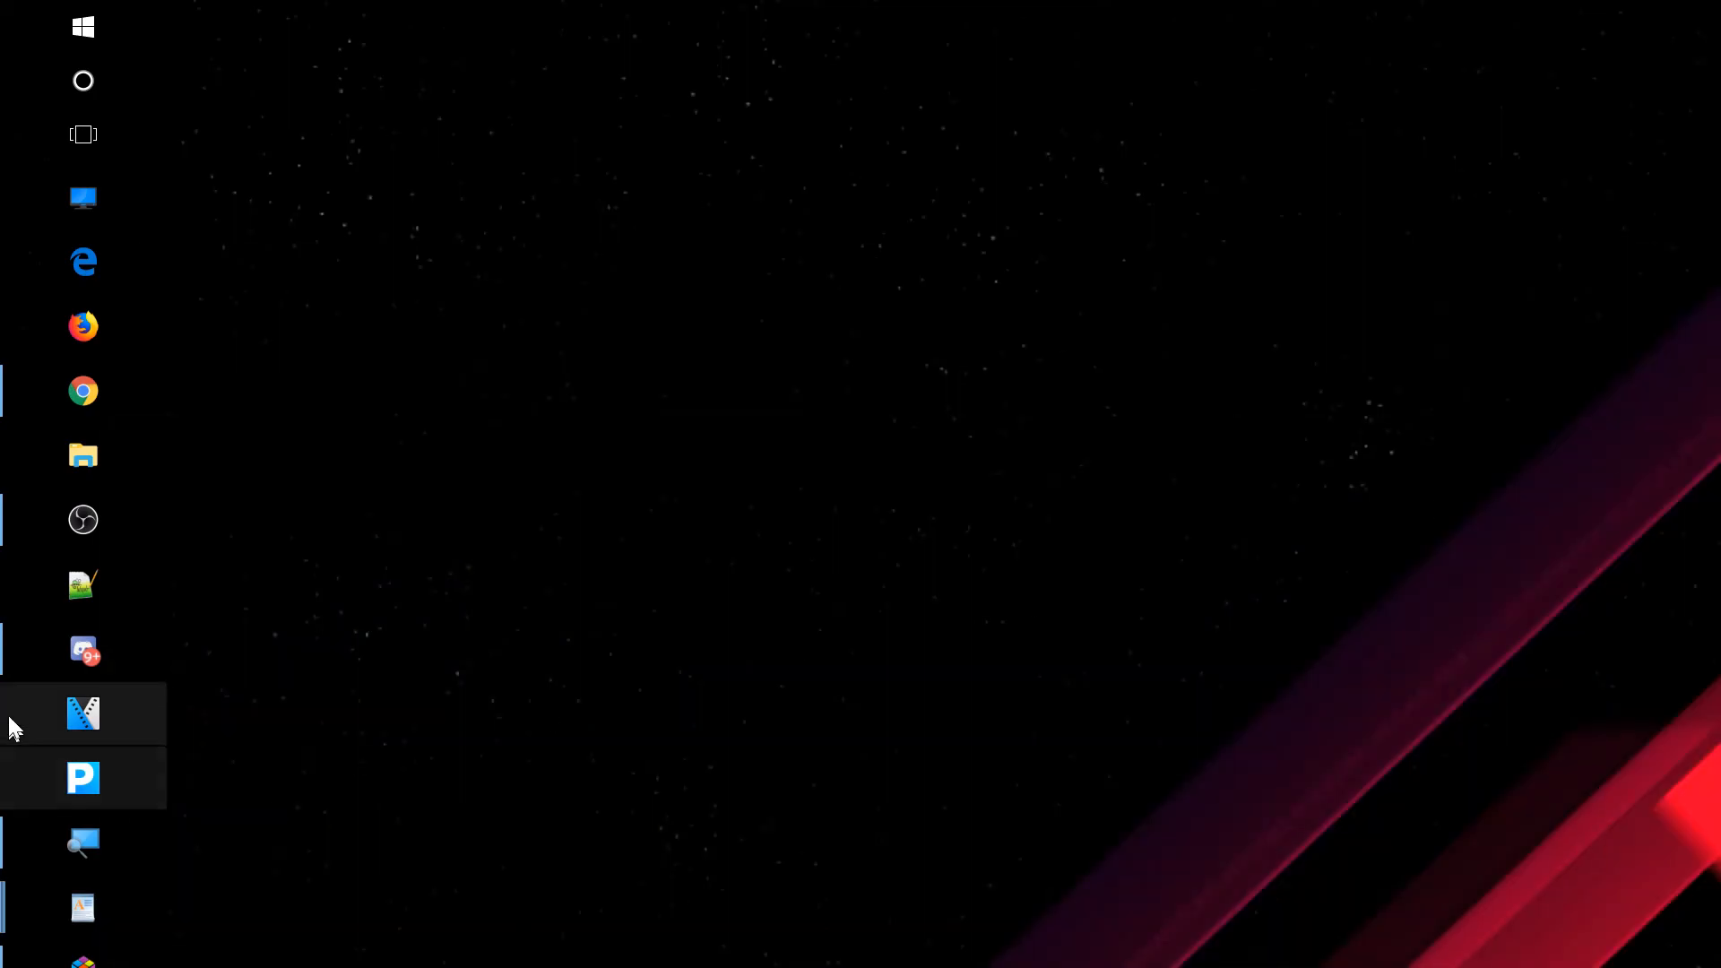
pyautogui.click(83, 459)
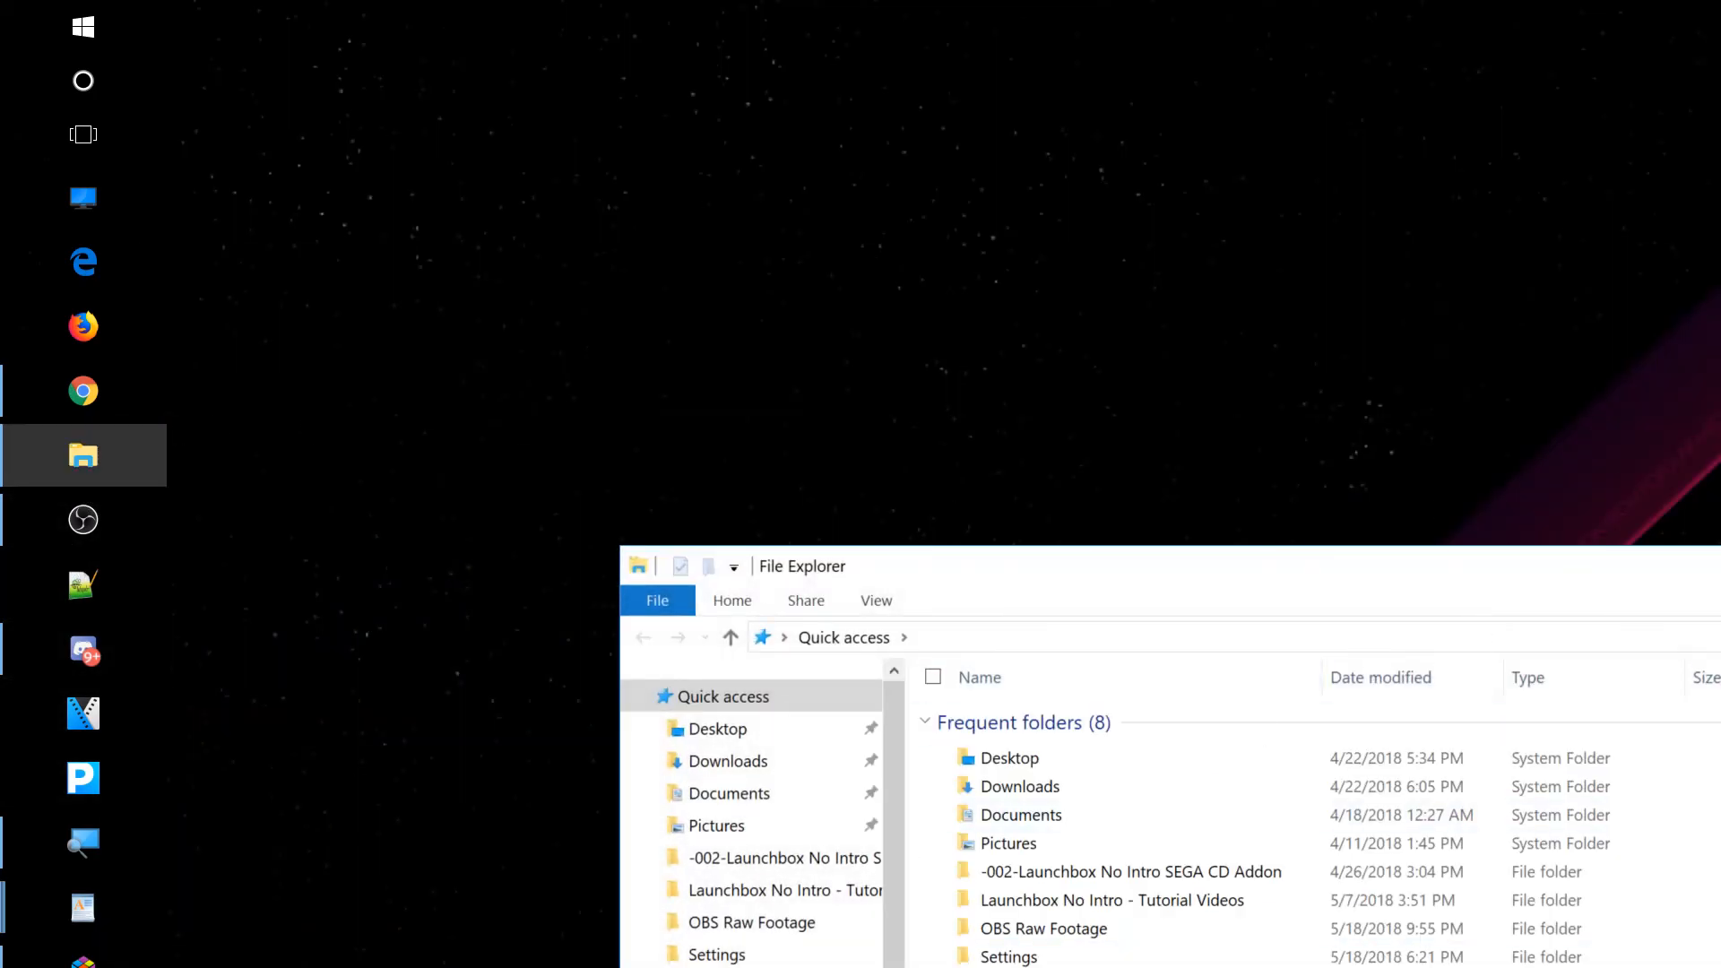
pyautogui.scroll(-2, 762, 816)
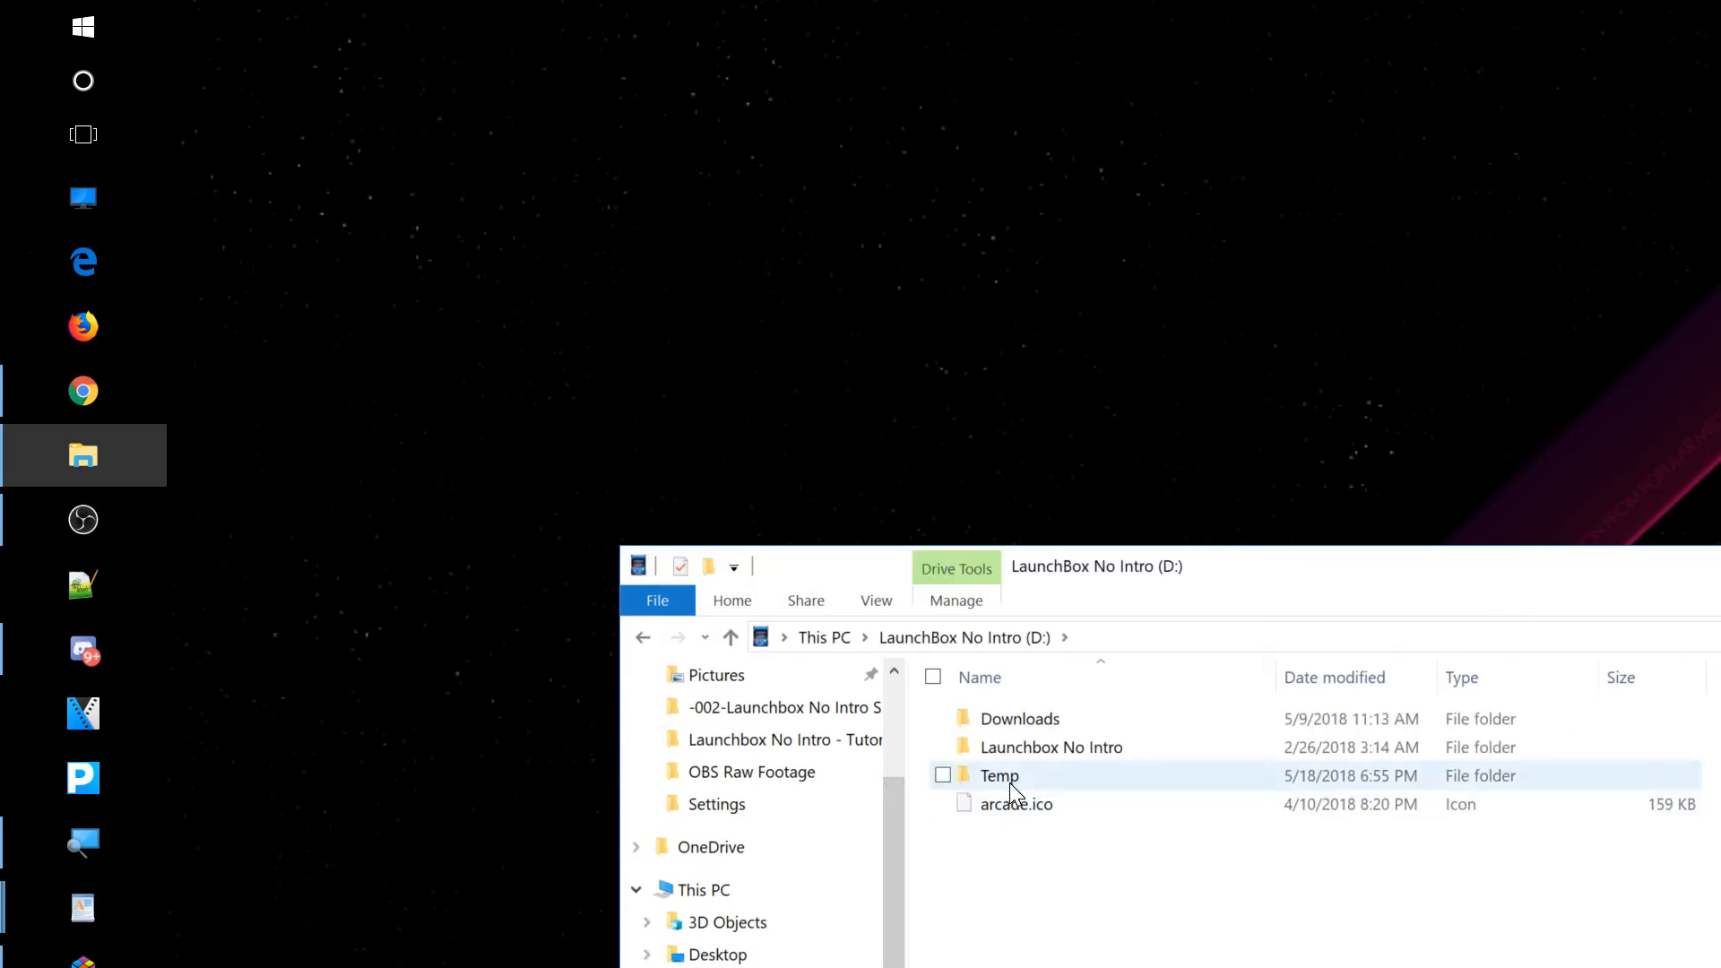
pyautogui.doubleClick(1009, 783)
pyautogui.doubleClick(1117, 731)
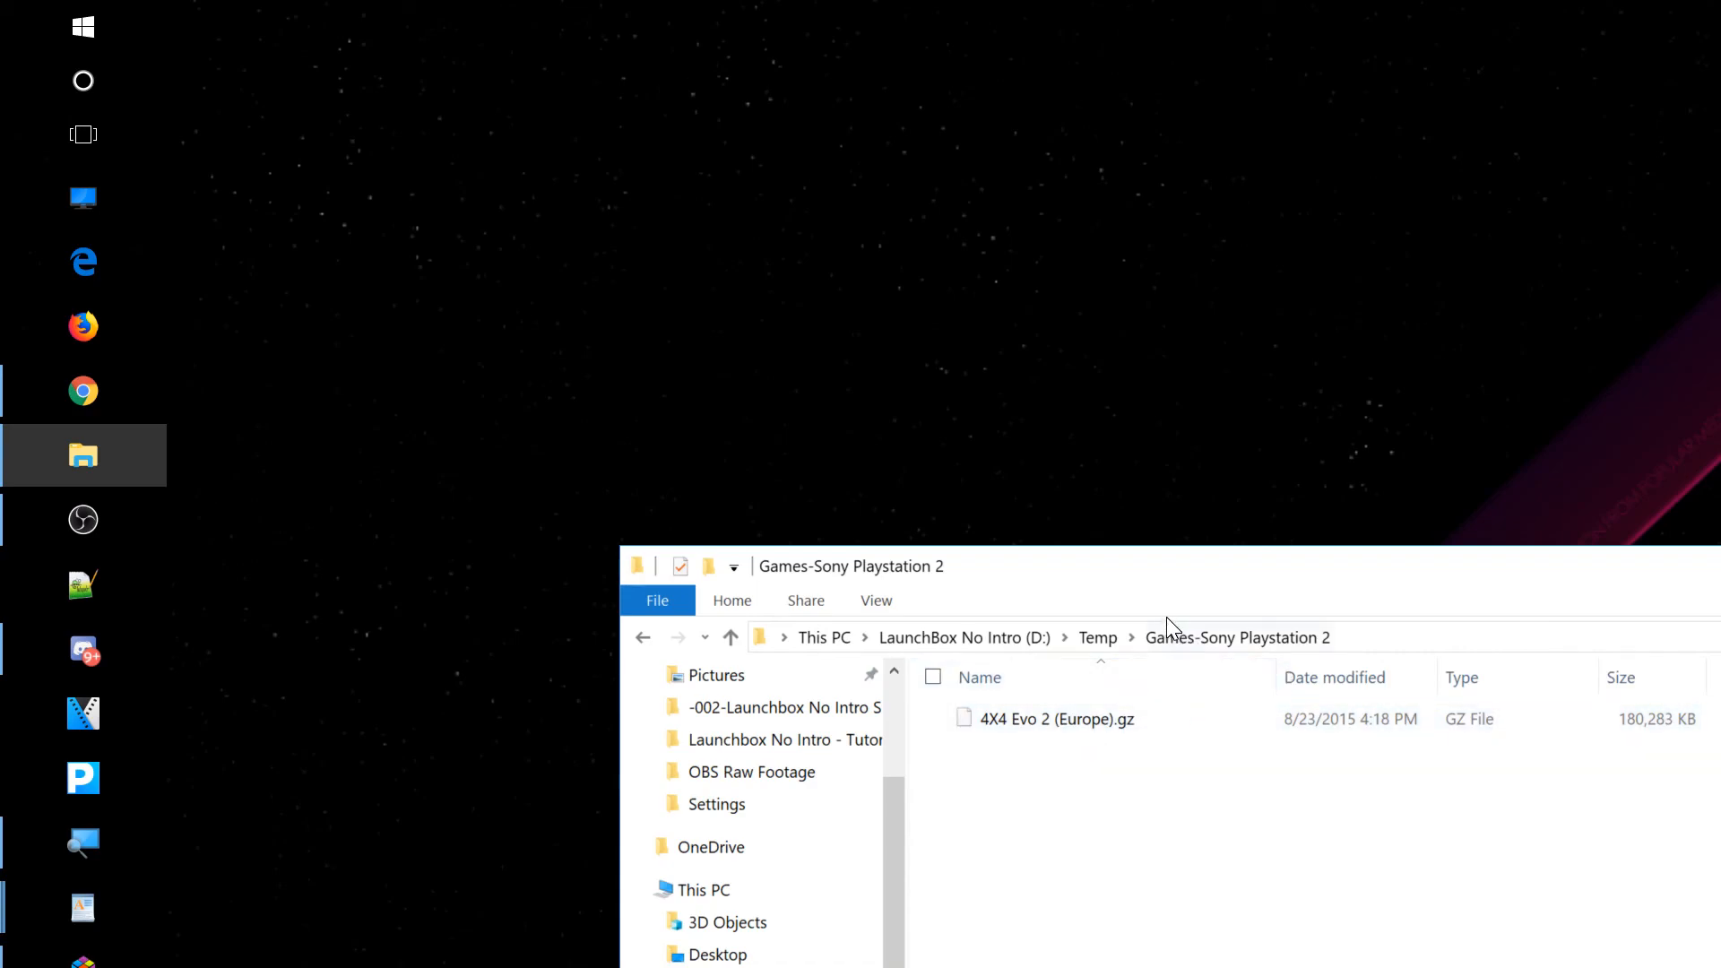
pyautogui.moveTo(1197, 587); pyautogui.dragTo(1277, 528)
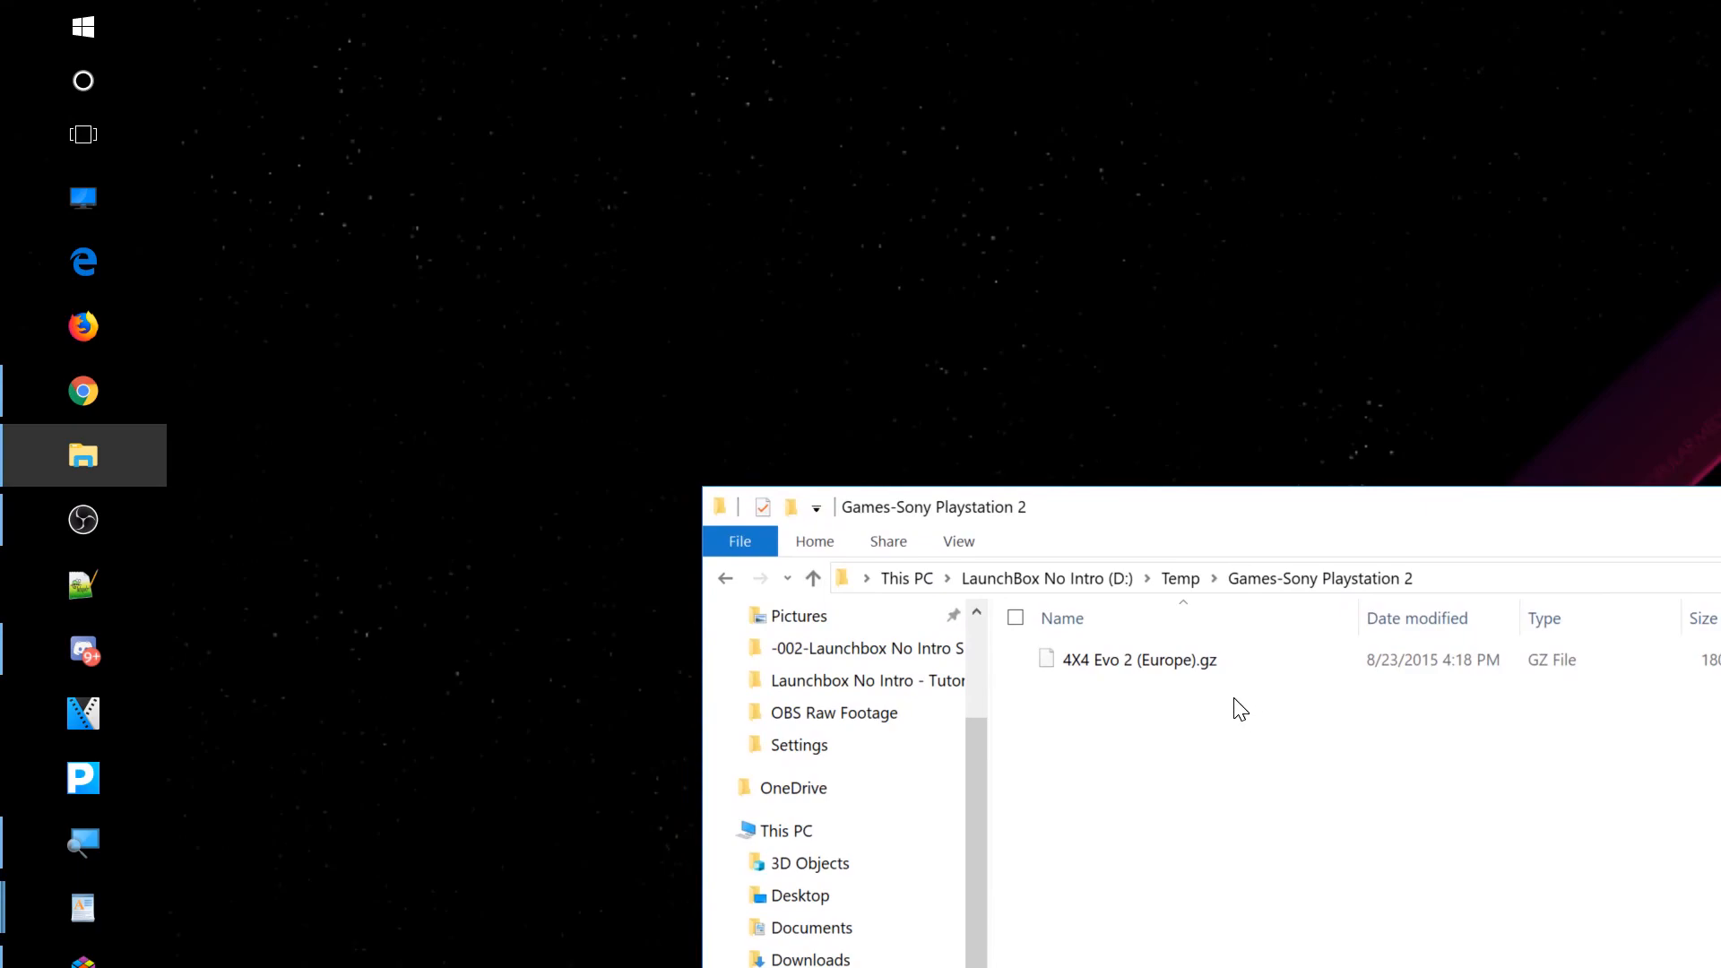
pyautogui.click(1216, 670)
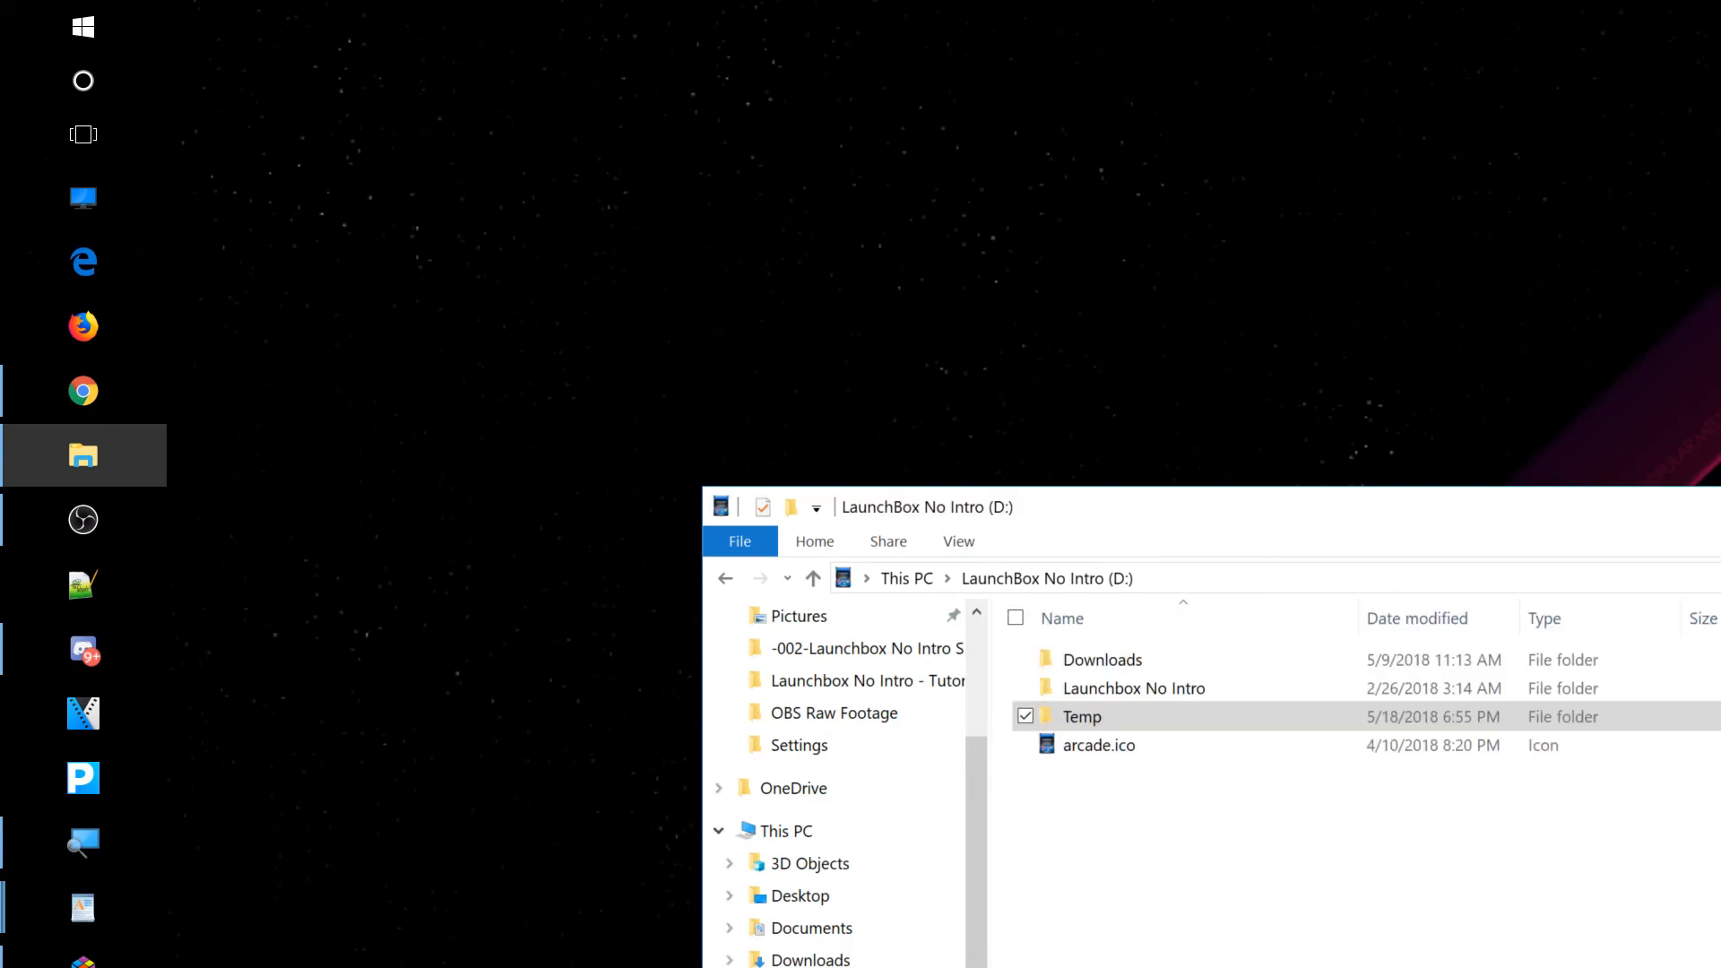
# Open Global Emulators.ini from Launchbox No Intro\RocketLauncher\Settings on drive D: in Notepad++.
pyautogui.click(1132, 692)
pyautogui.doubleClick(1132, 691)
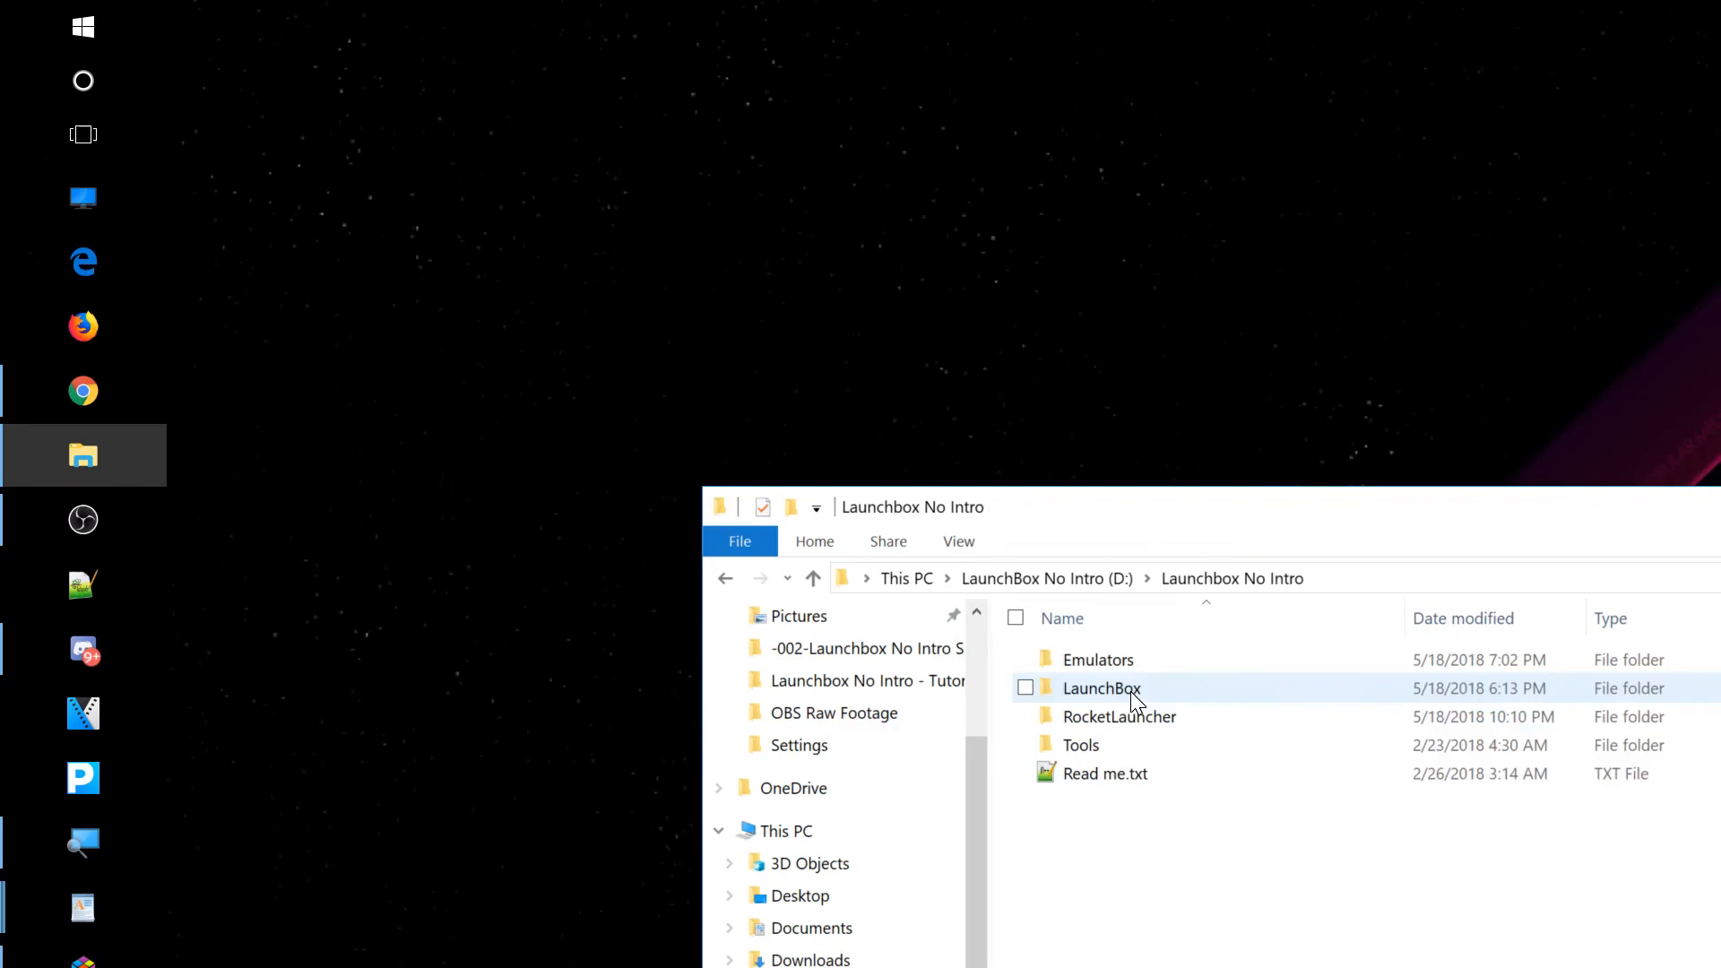
pyautogui.click(1121, 721)
pyautogui.doubleClick(1126, 726)
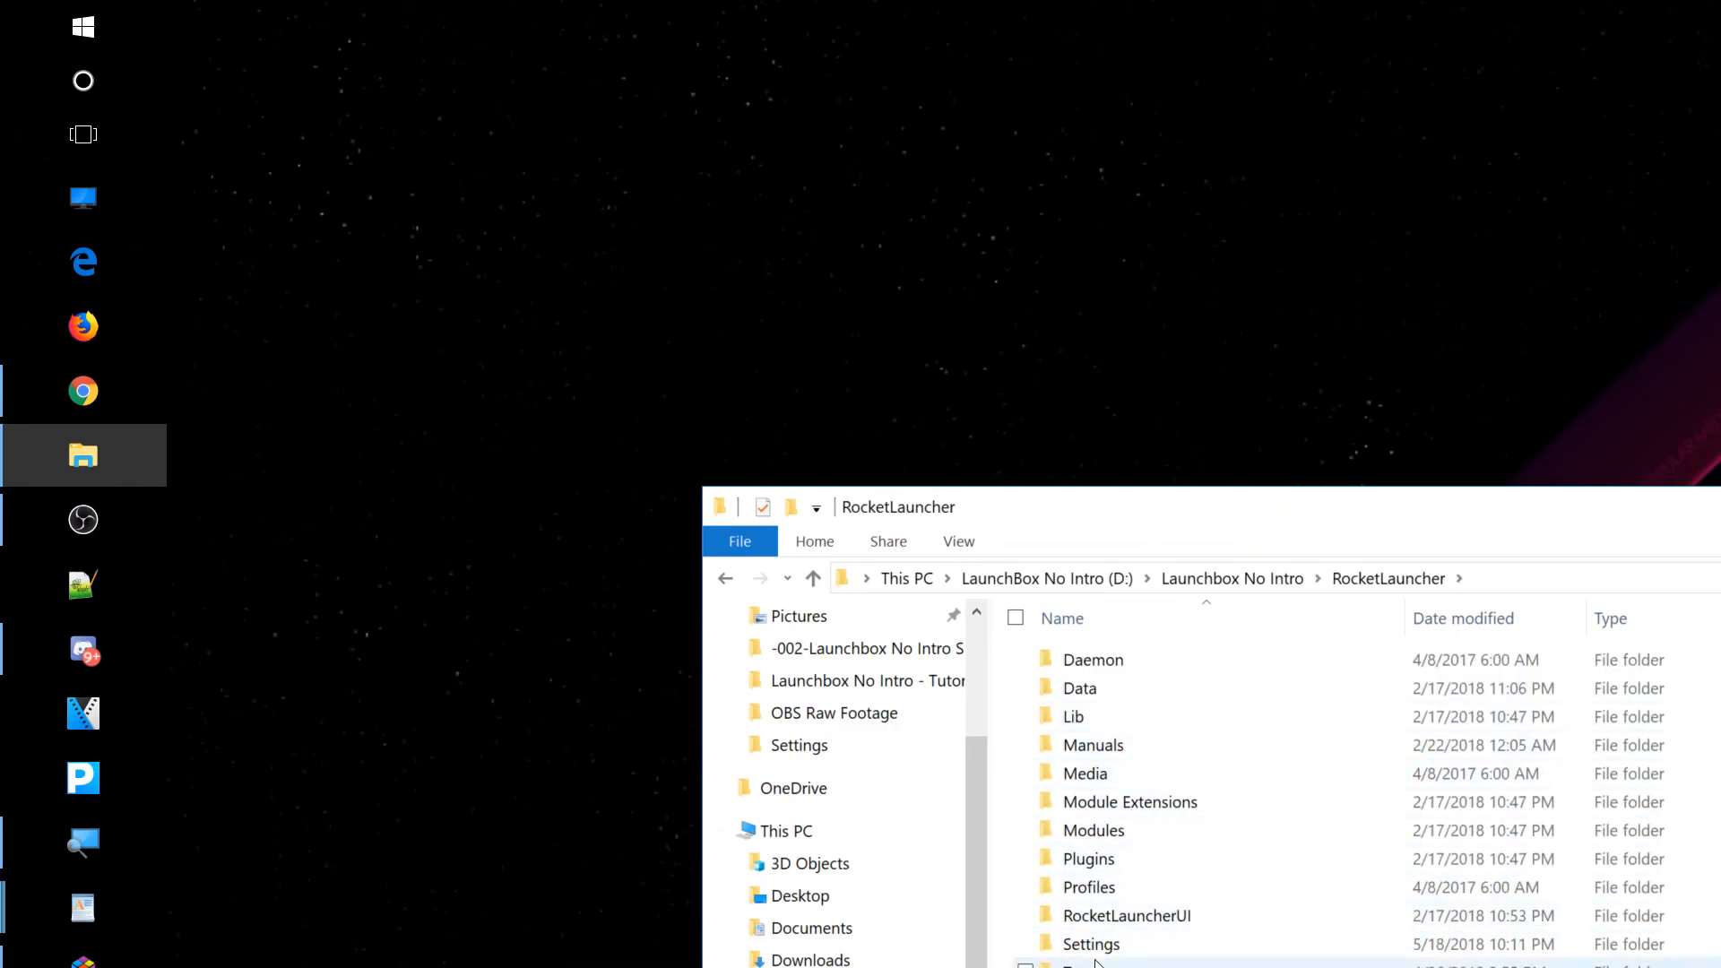
pyautogui.doubleClick(1090, 944)
pyautogui.scroll(-7, 1345, 806)
pyautogui.scroll(-13, 1344, 806)
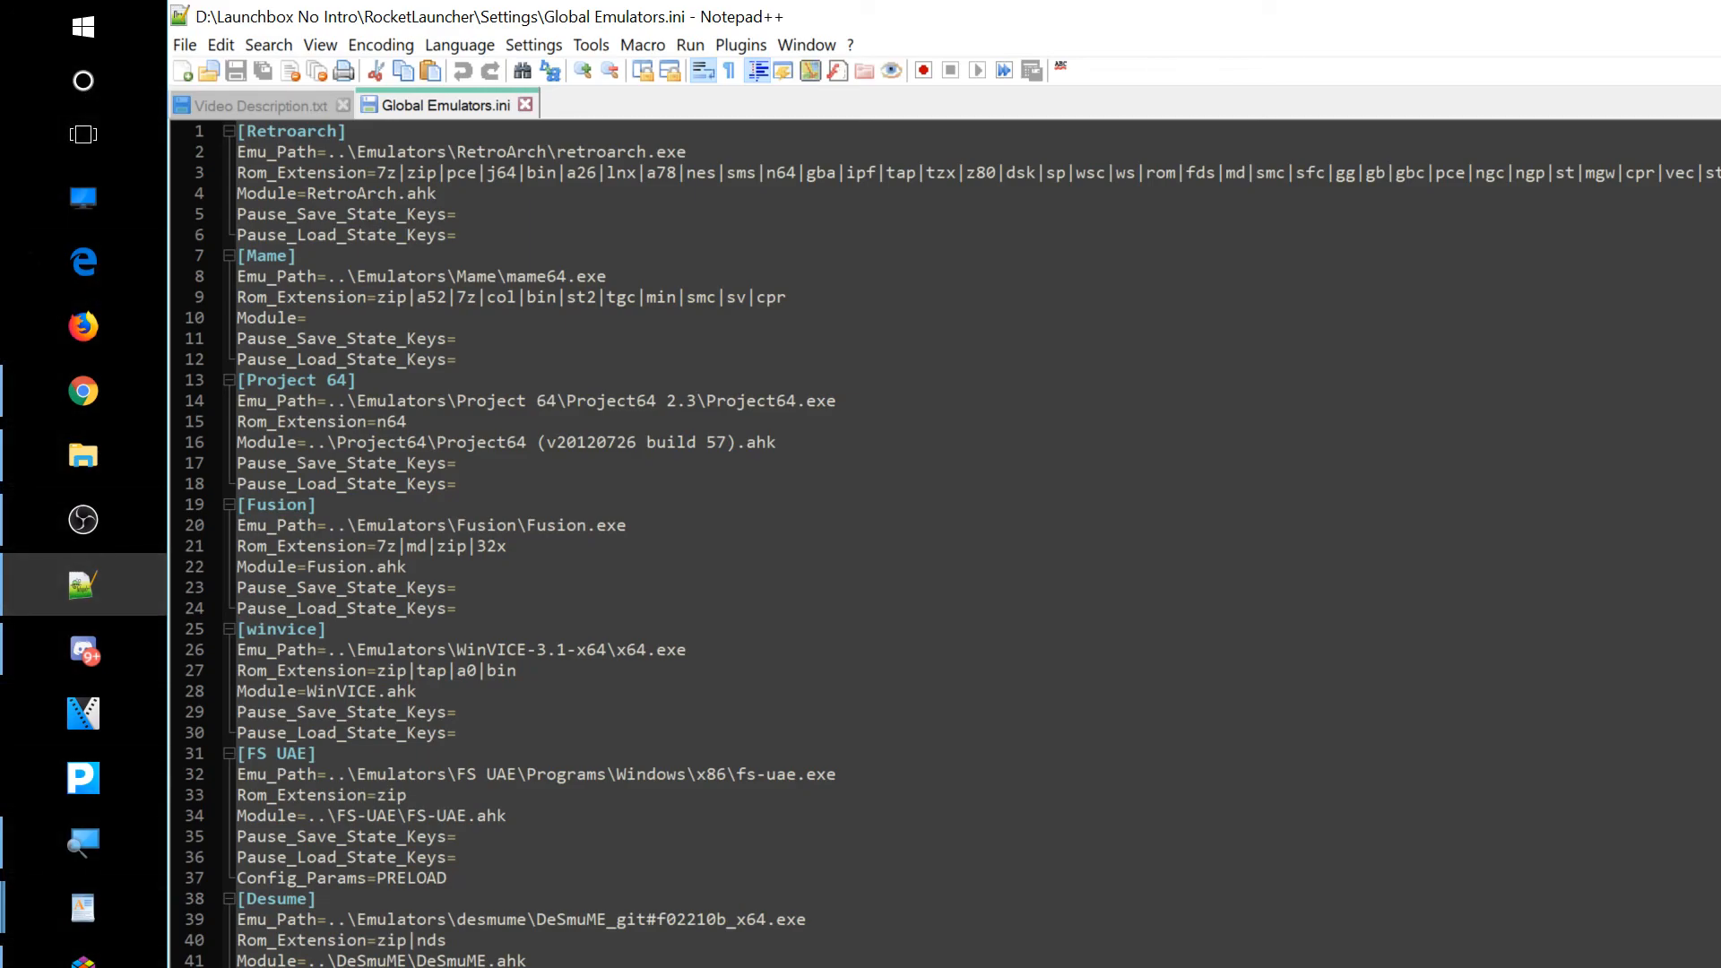
# Examine the [PCSX2] section of Global Emulators.ini at 200% screen magnification, and close Magnifier and the text editor.
pyautogui.click(73, 844)
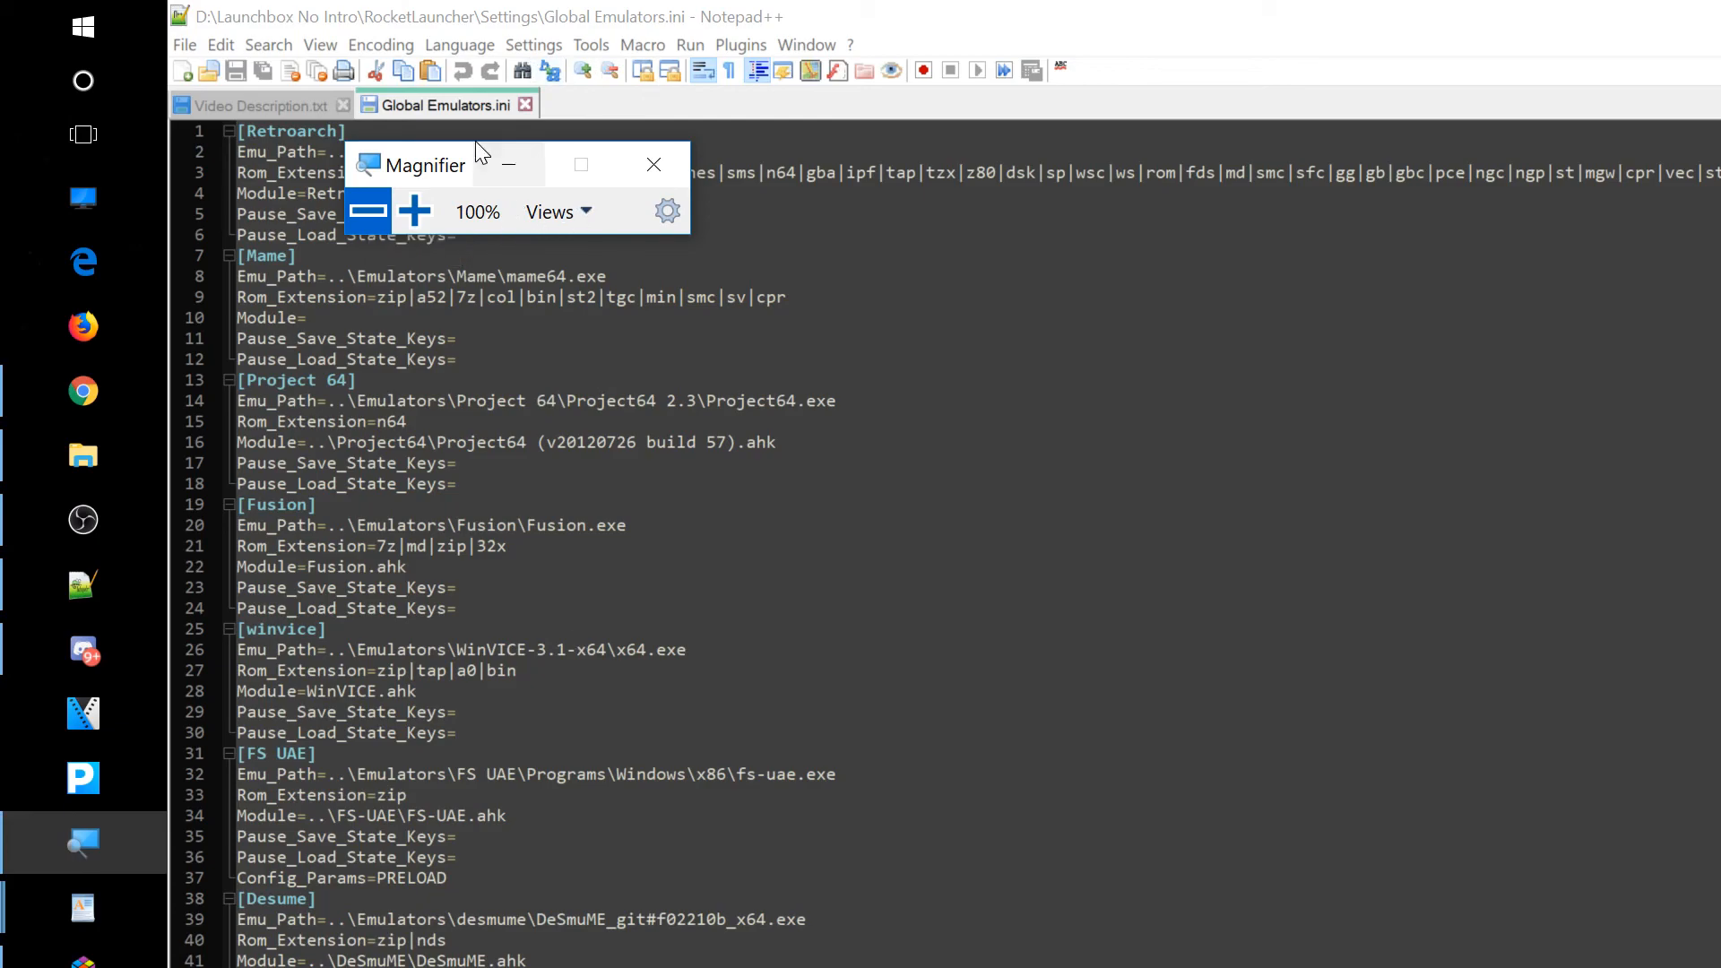
pyautogui.click(414, 211)
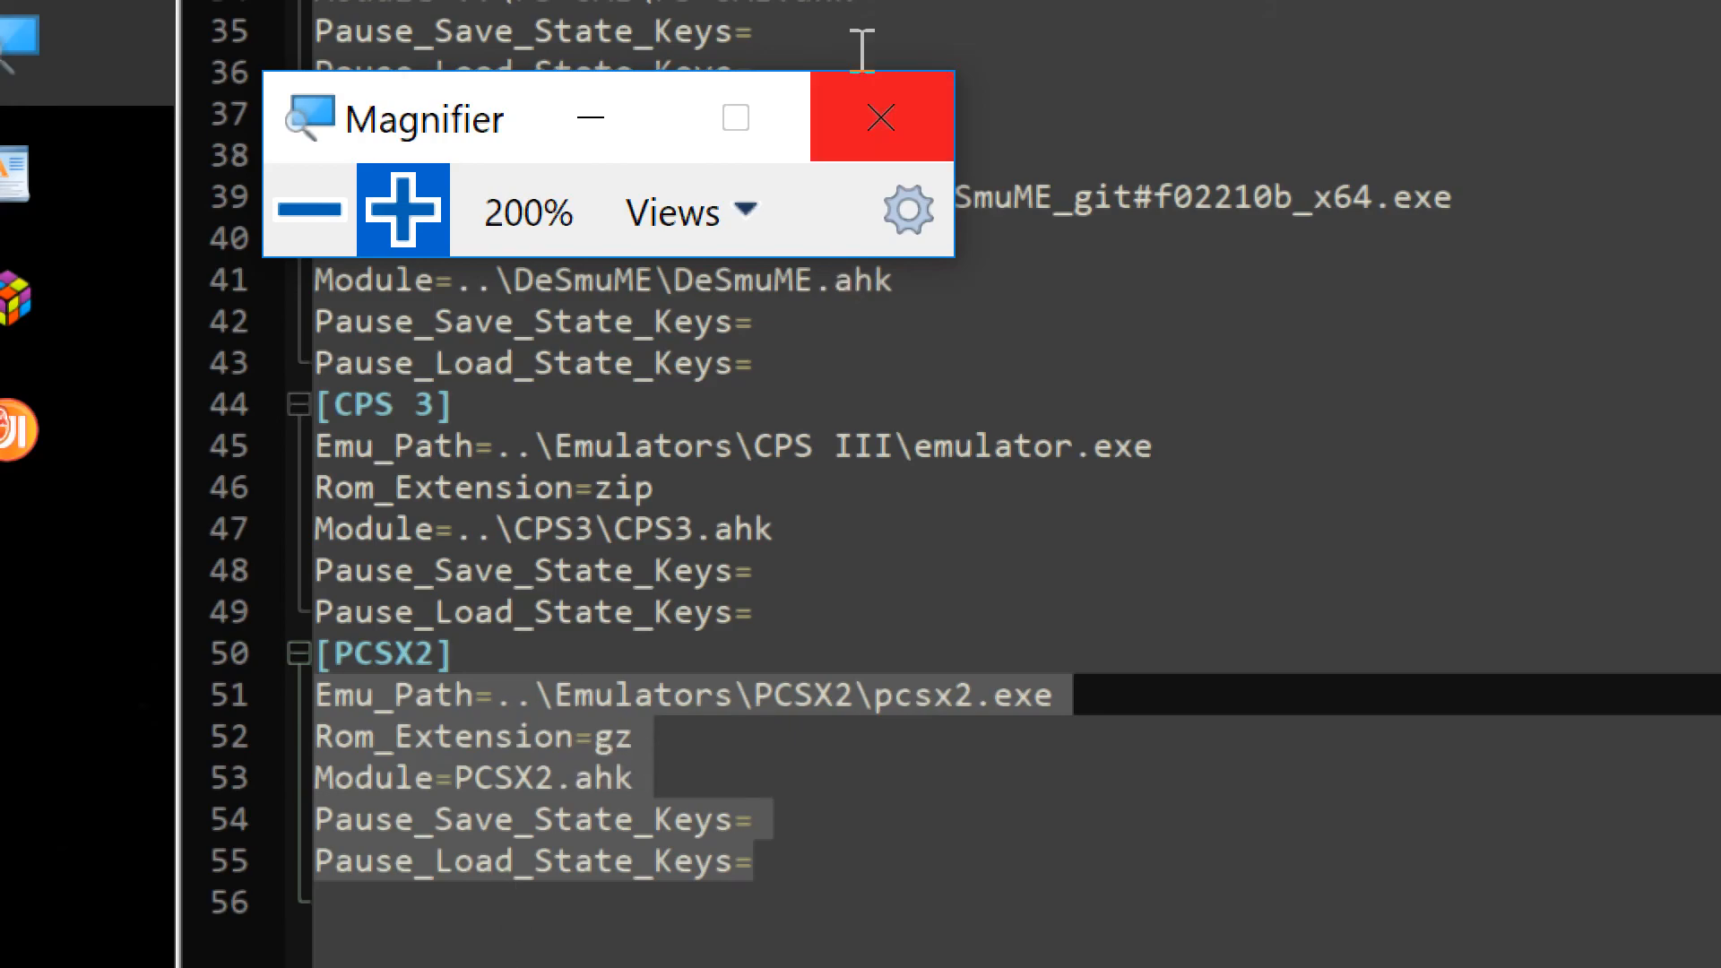
pyautogui.click(878, 121)
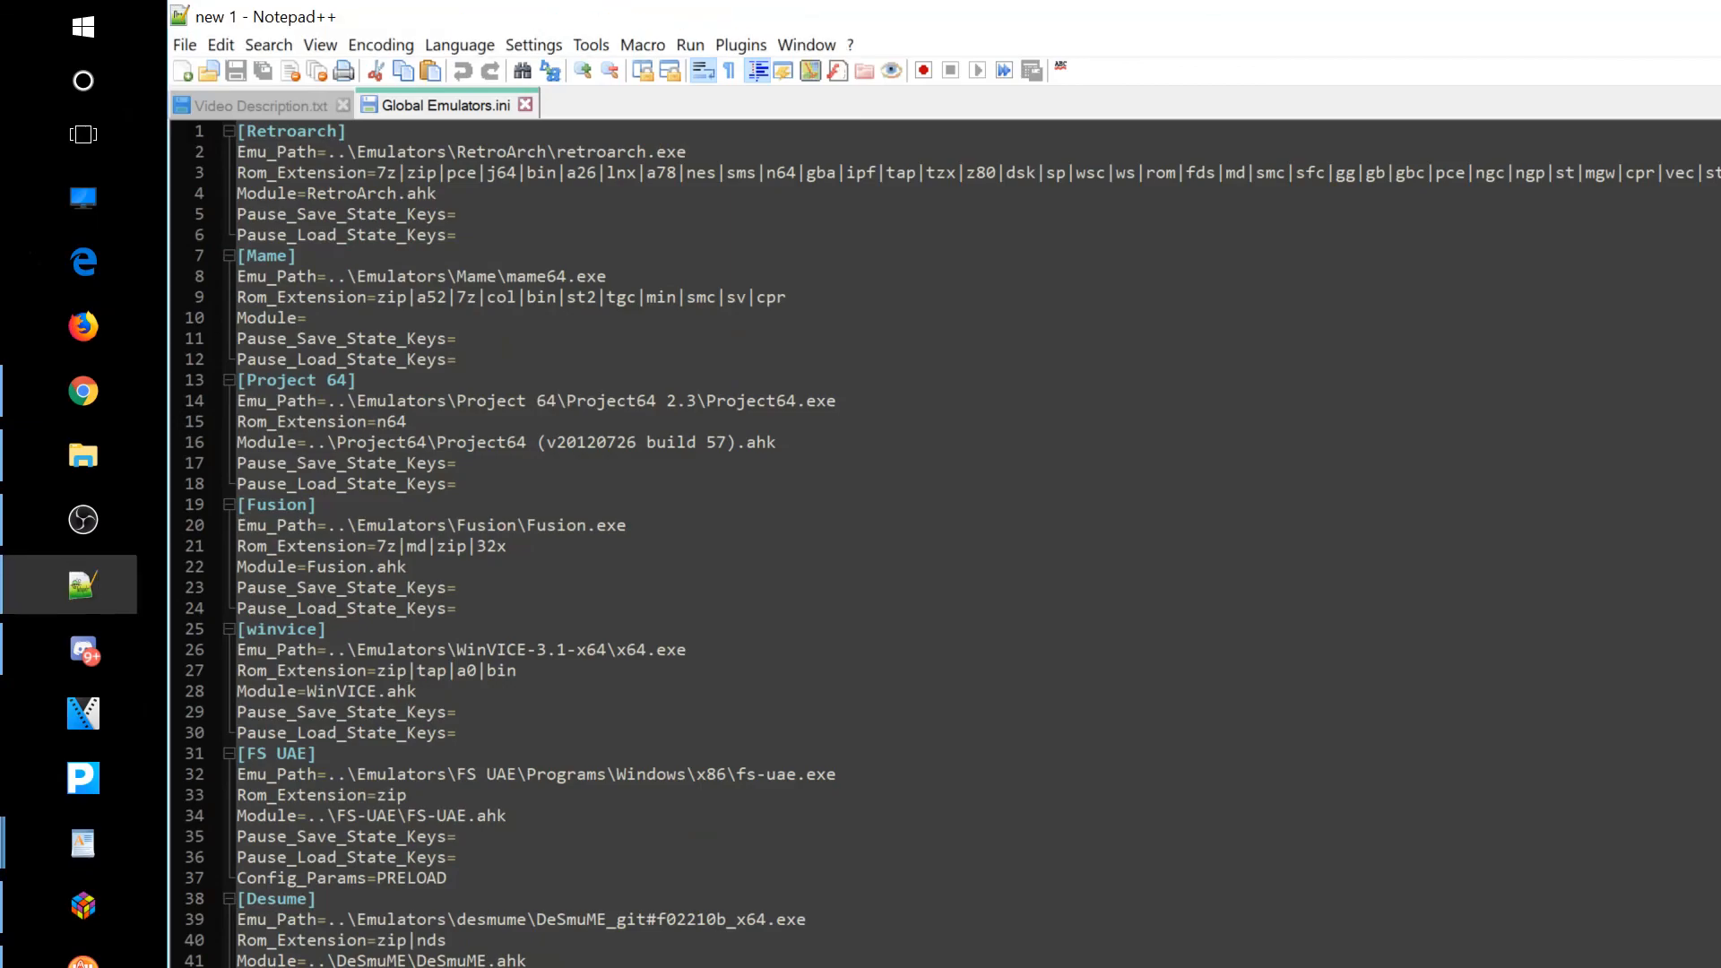
pyautogui.click(82, 584)
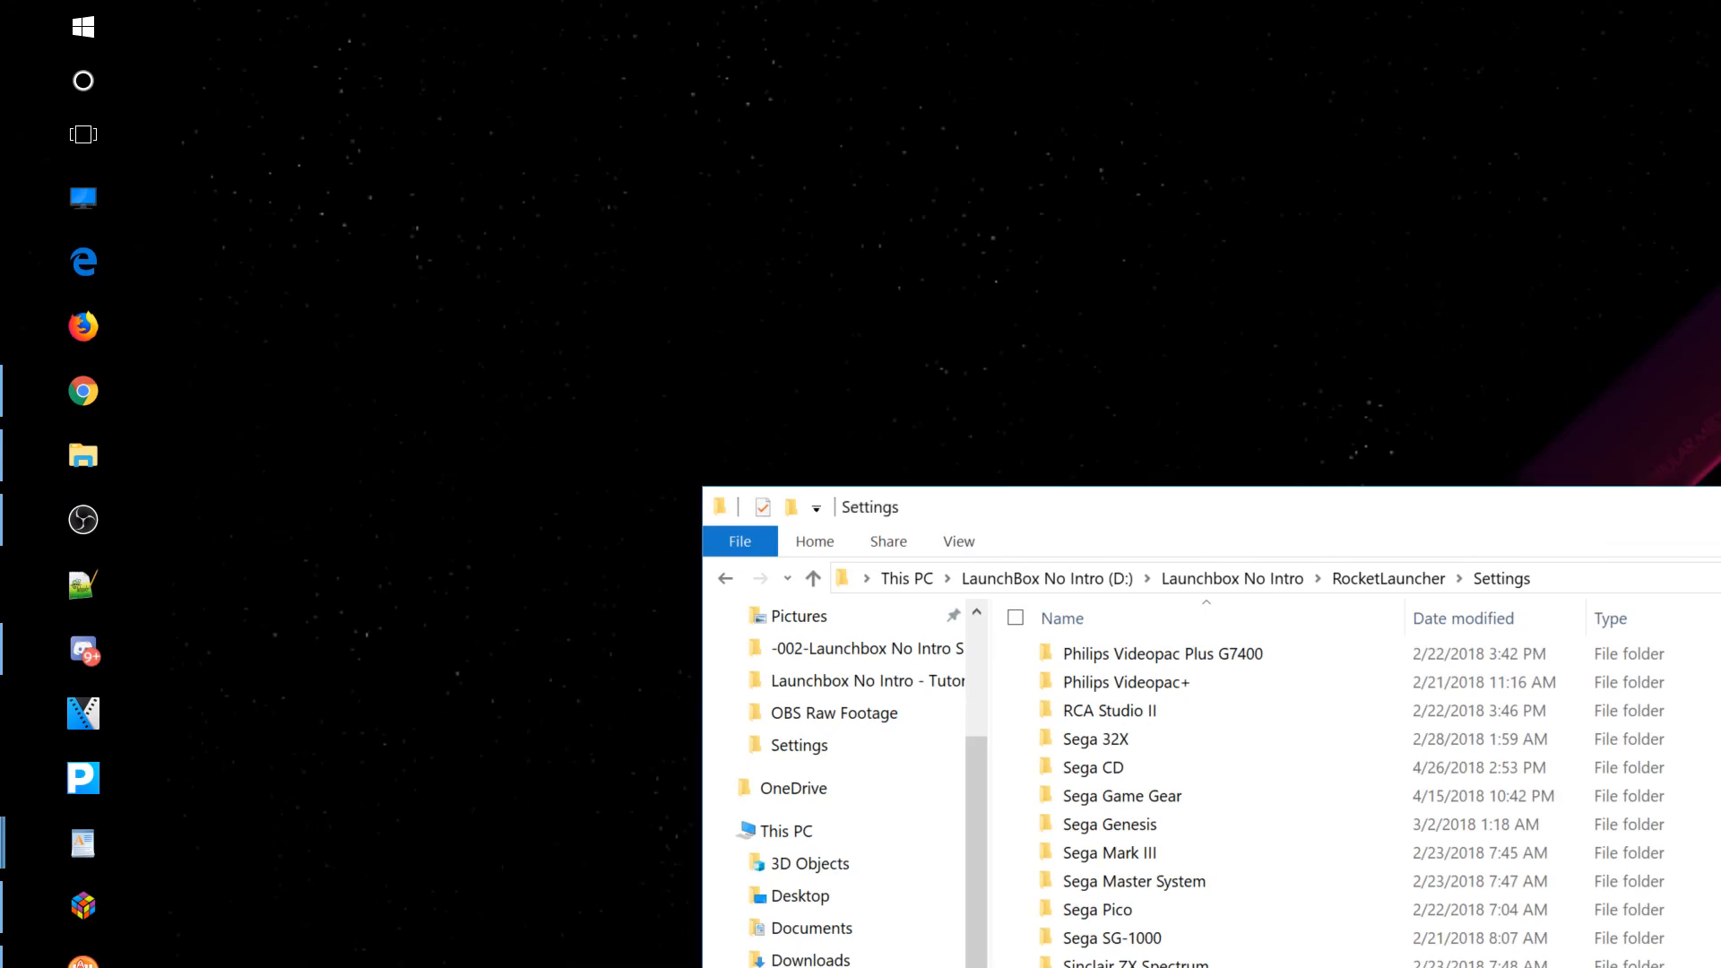
# Bring up LaunchBox and arrange it together with the File Explorer window so both are accessible.
pyautogui.click(87, 911)
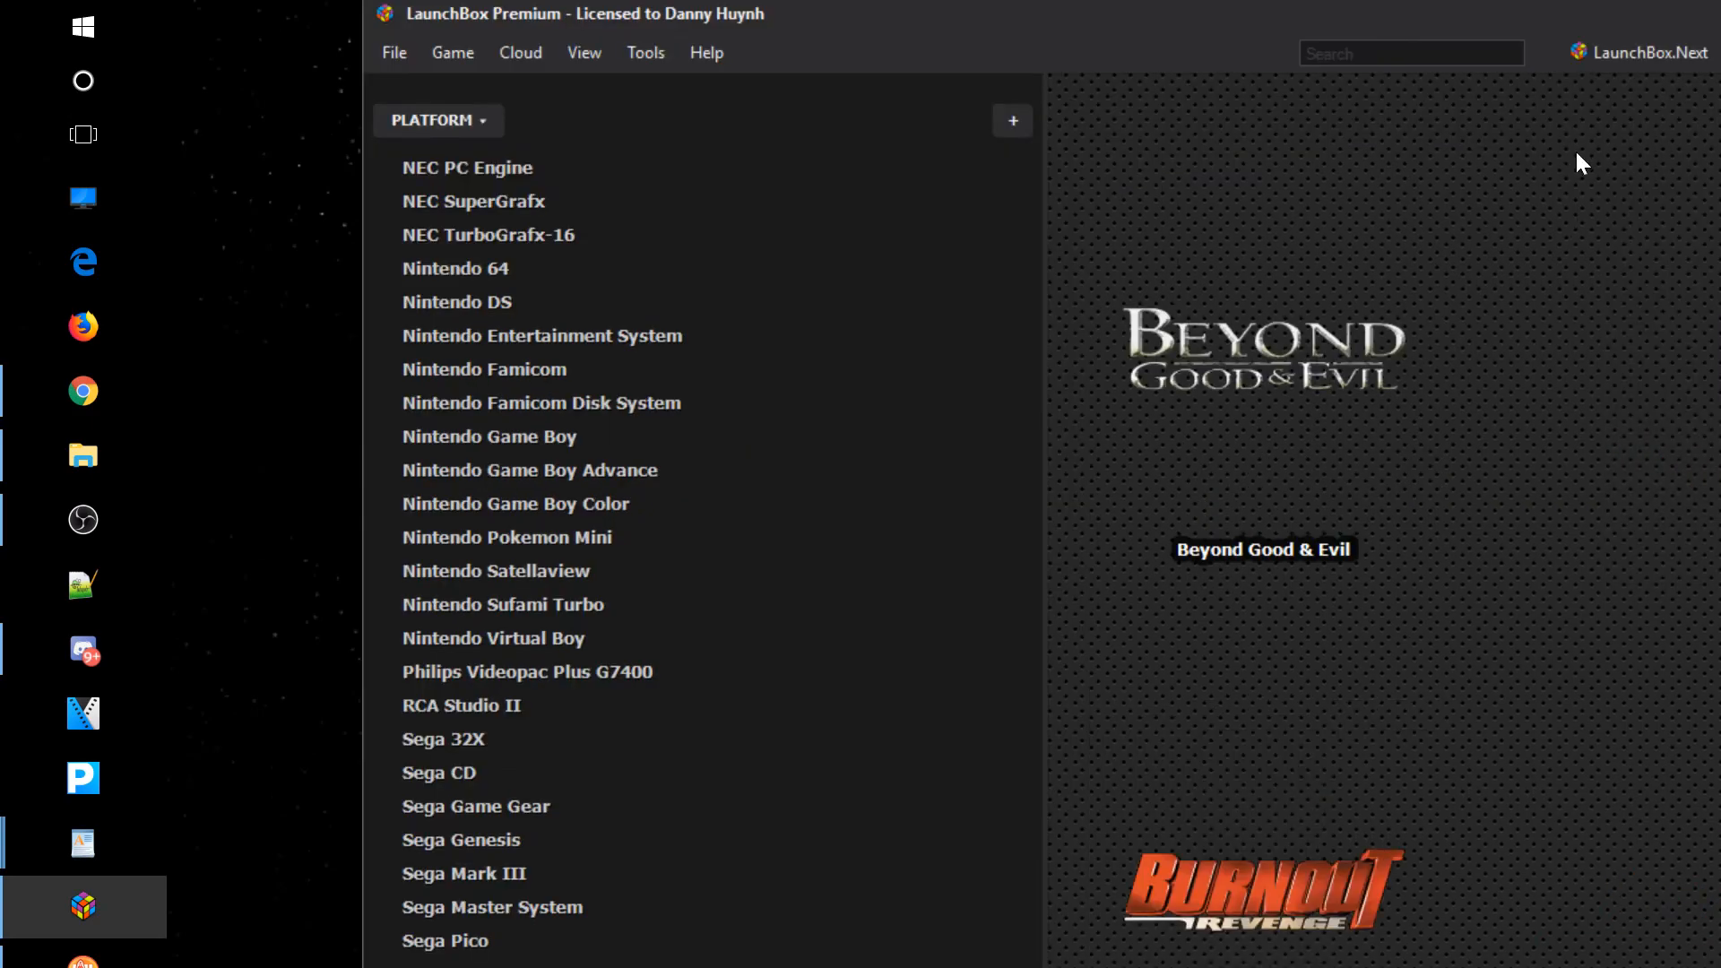
pyautogui.moveTo(1199, 34); pyautogui.dragTo(1054, 43)
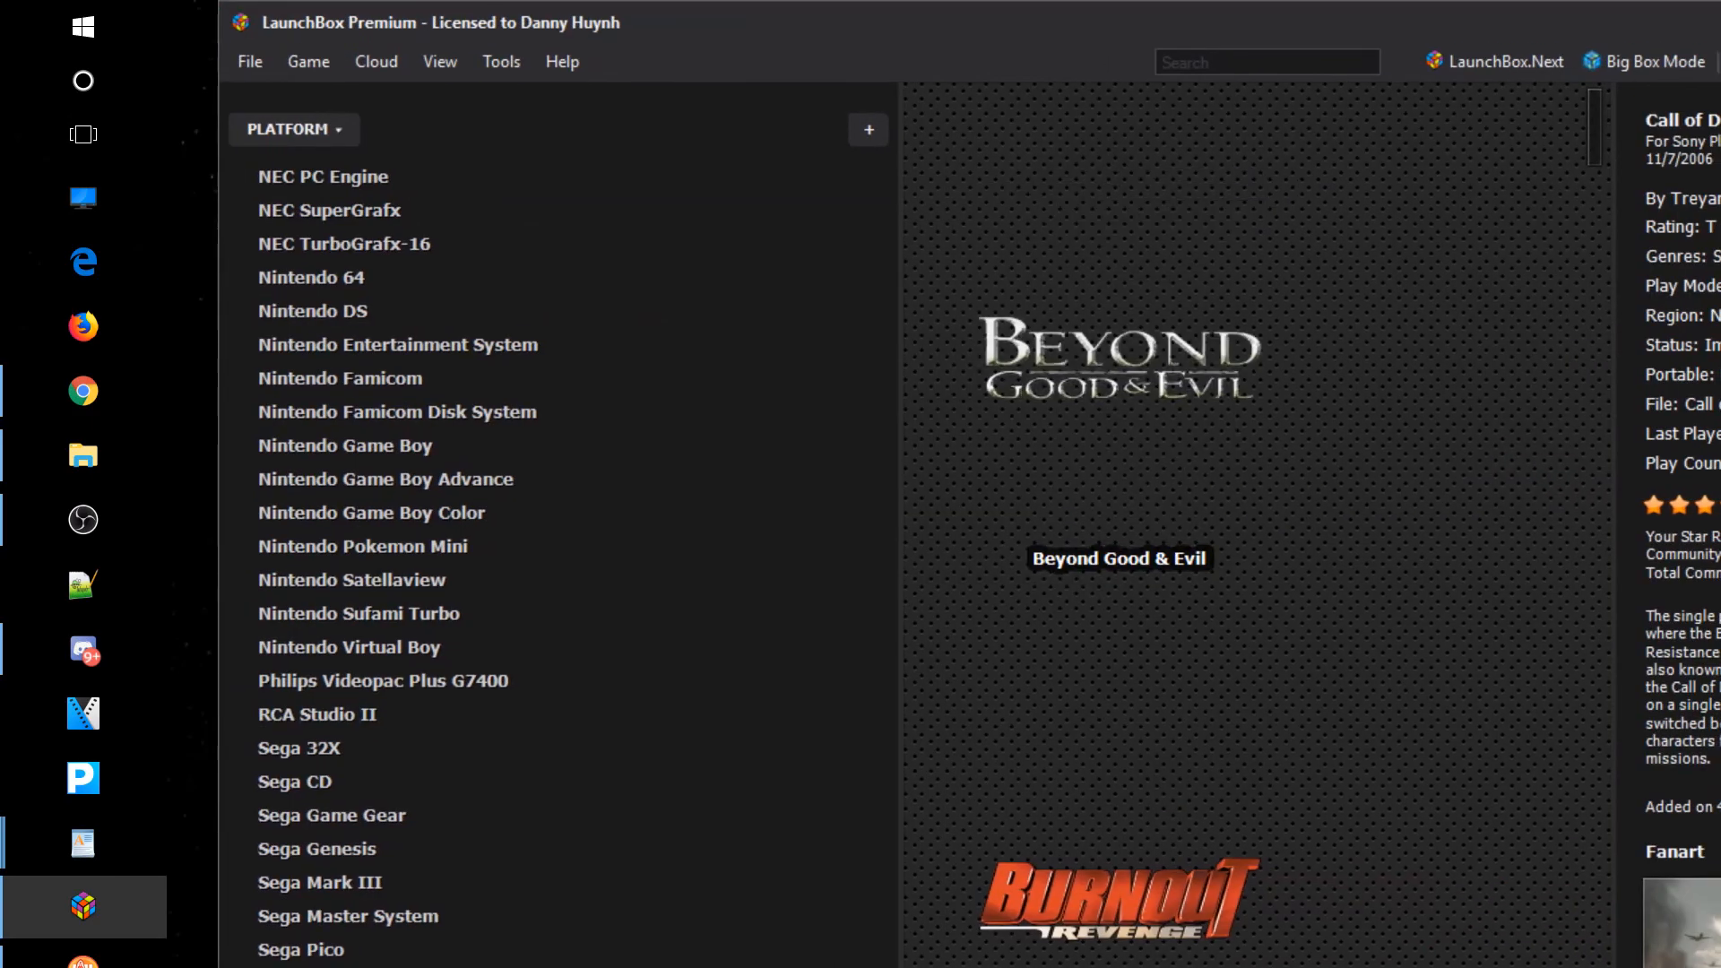
pyautogui.hotkey('alt', 'Tab')
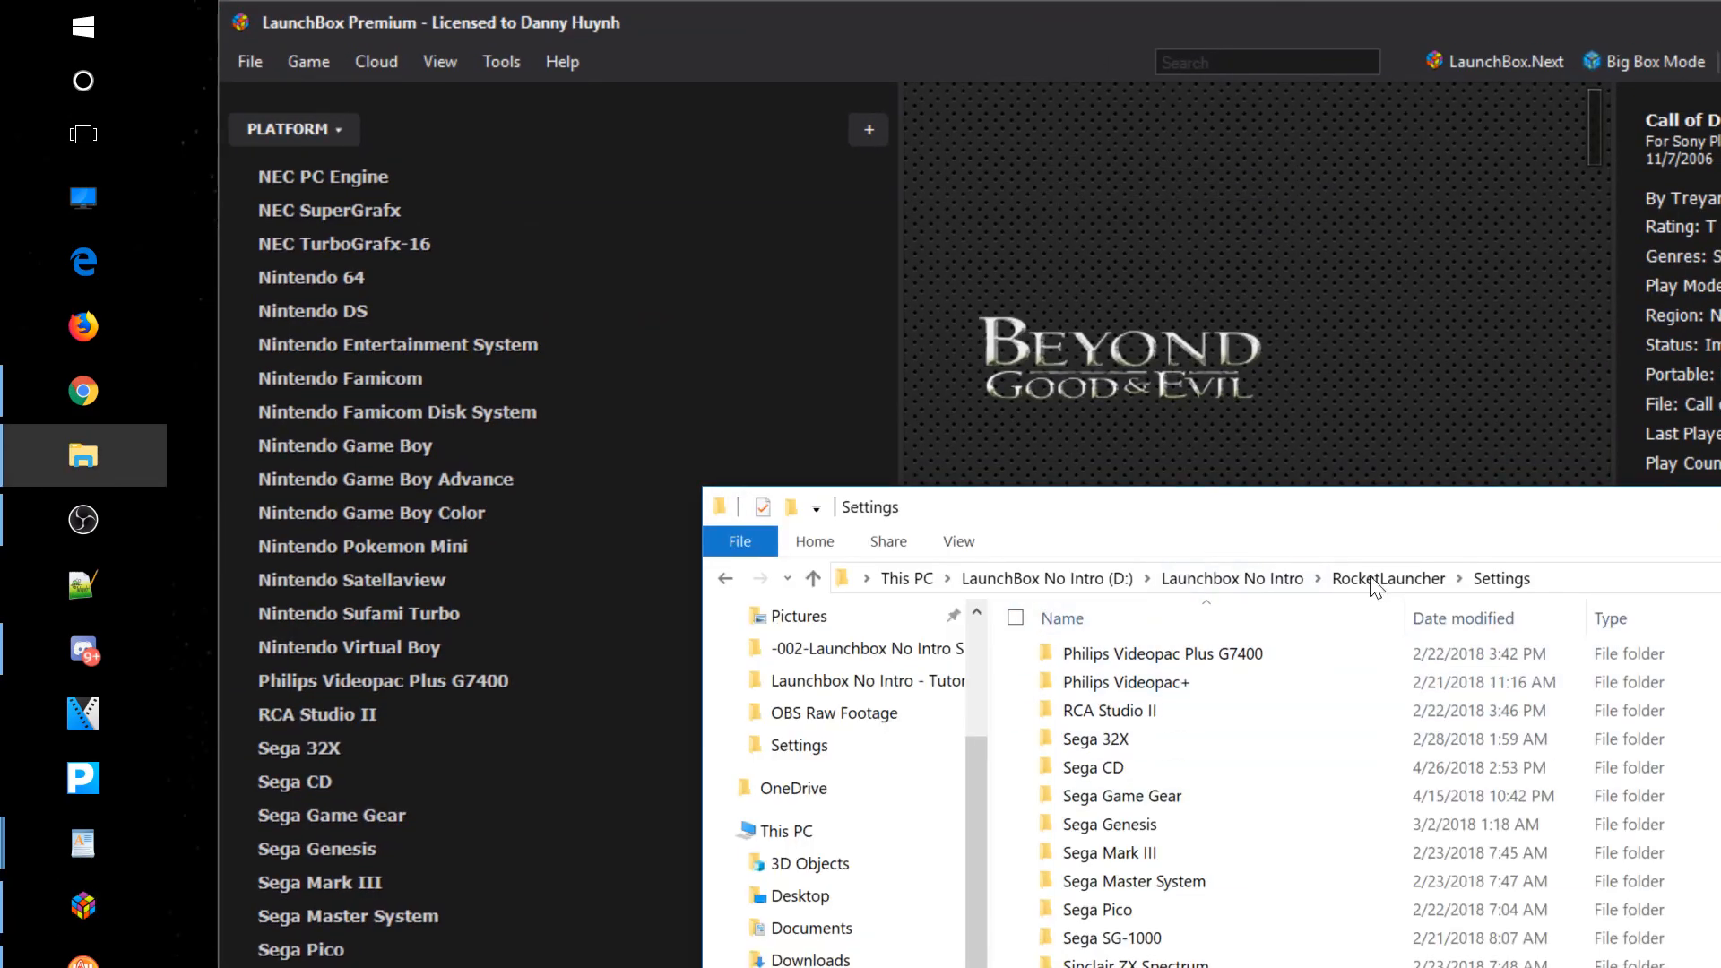
pyautogui.moveTo(1381, 501); pyautogui.dragTo(1644, 587)
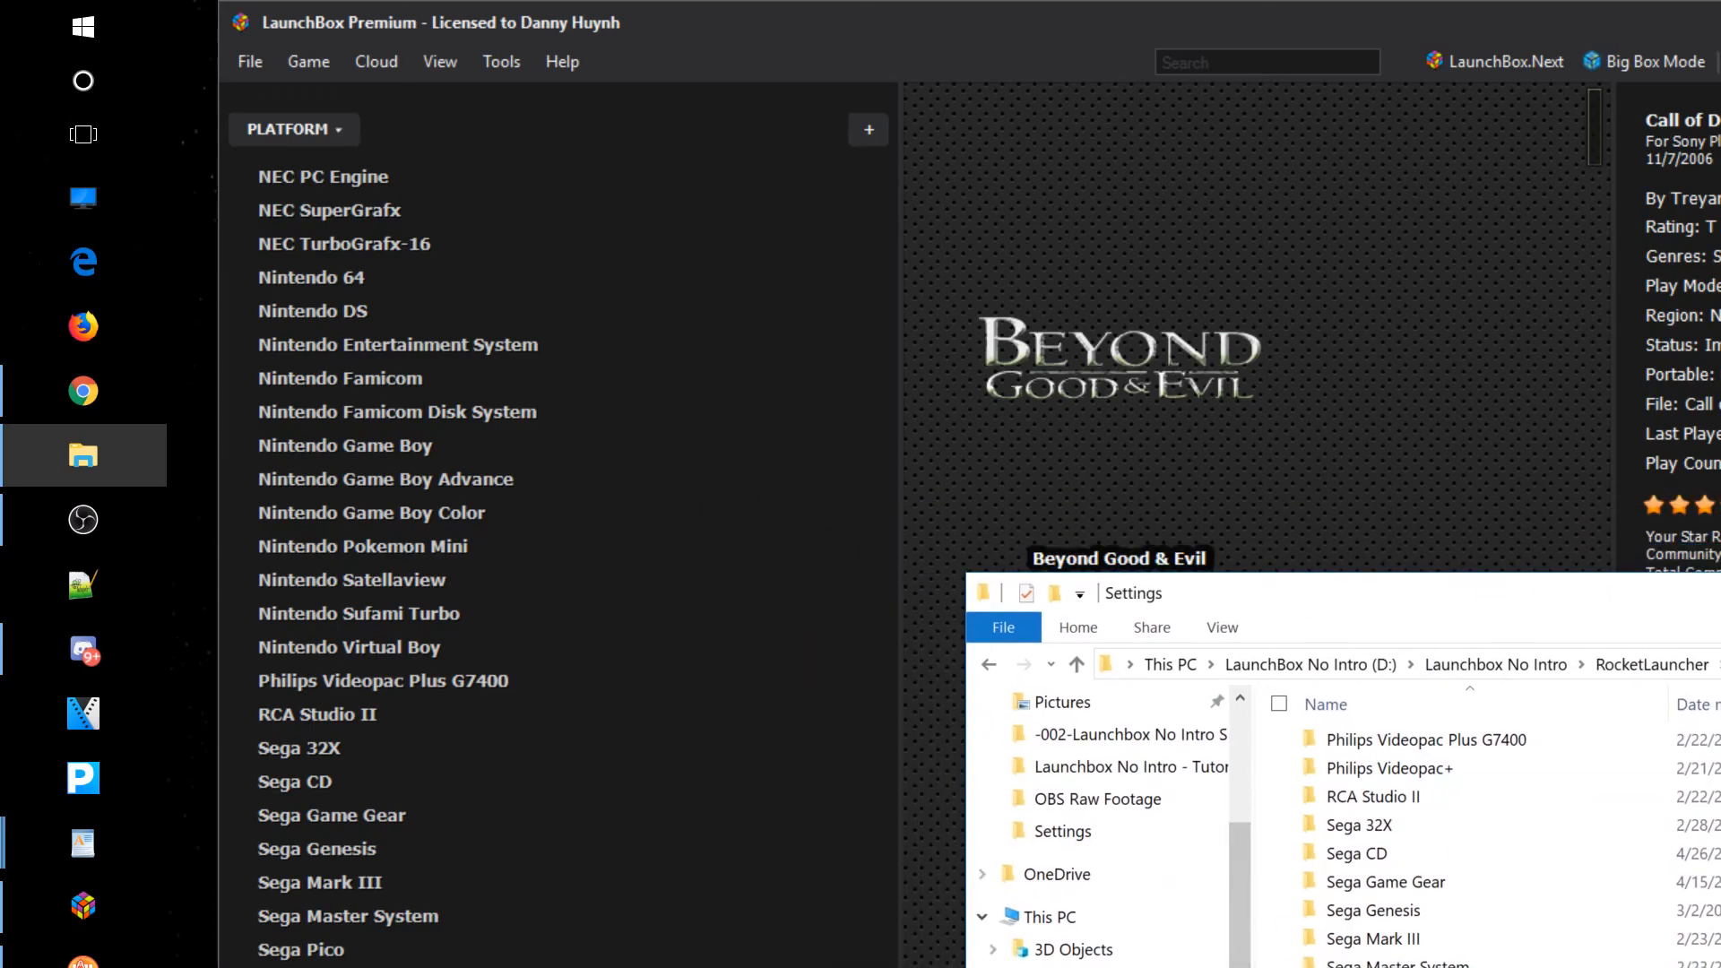
# Start importing 4X4 Evo 2 (Europe).gz from Temp\Games-Sony Playstation 2 by dropping the file onto LaunchBox.
pyautogui.click(1120, 967)
pyautogui.doubleClick(1357, 799)
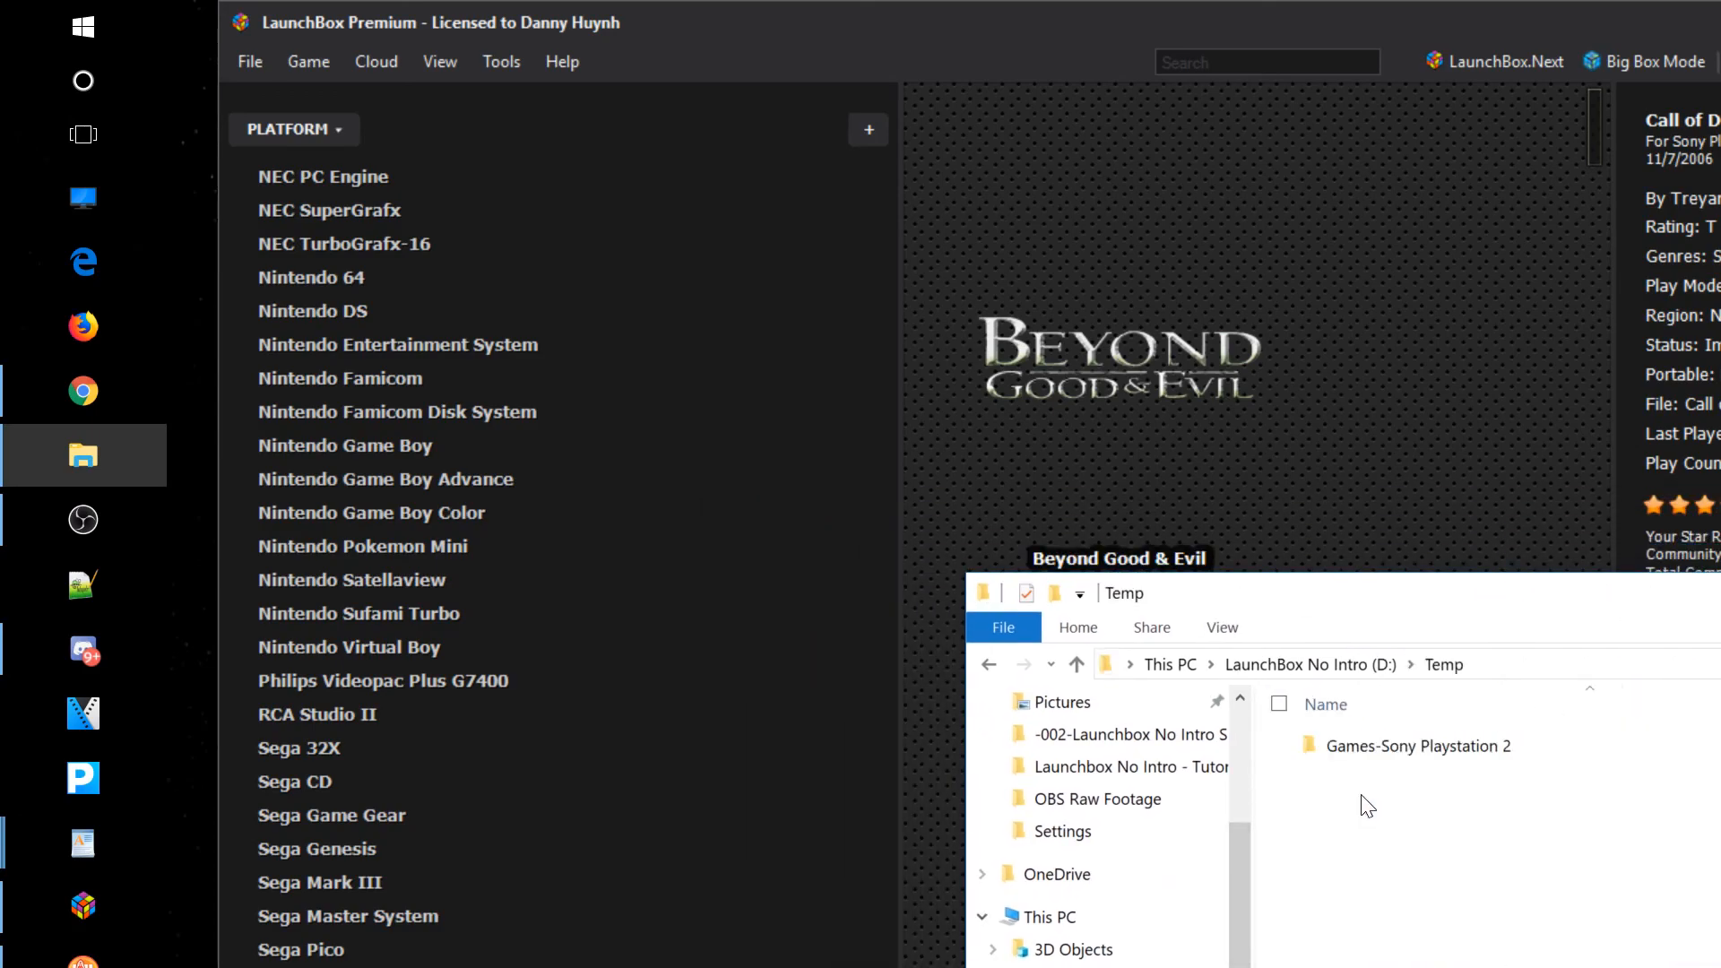
pyautogui.doubleClick(1371, 746)
pyautogui.moveTo(1453, 590); pyautogui.dragTo(1720, 856)
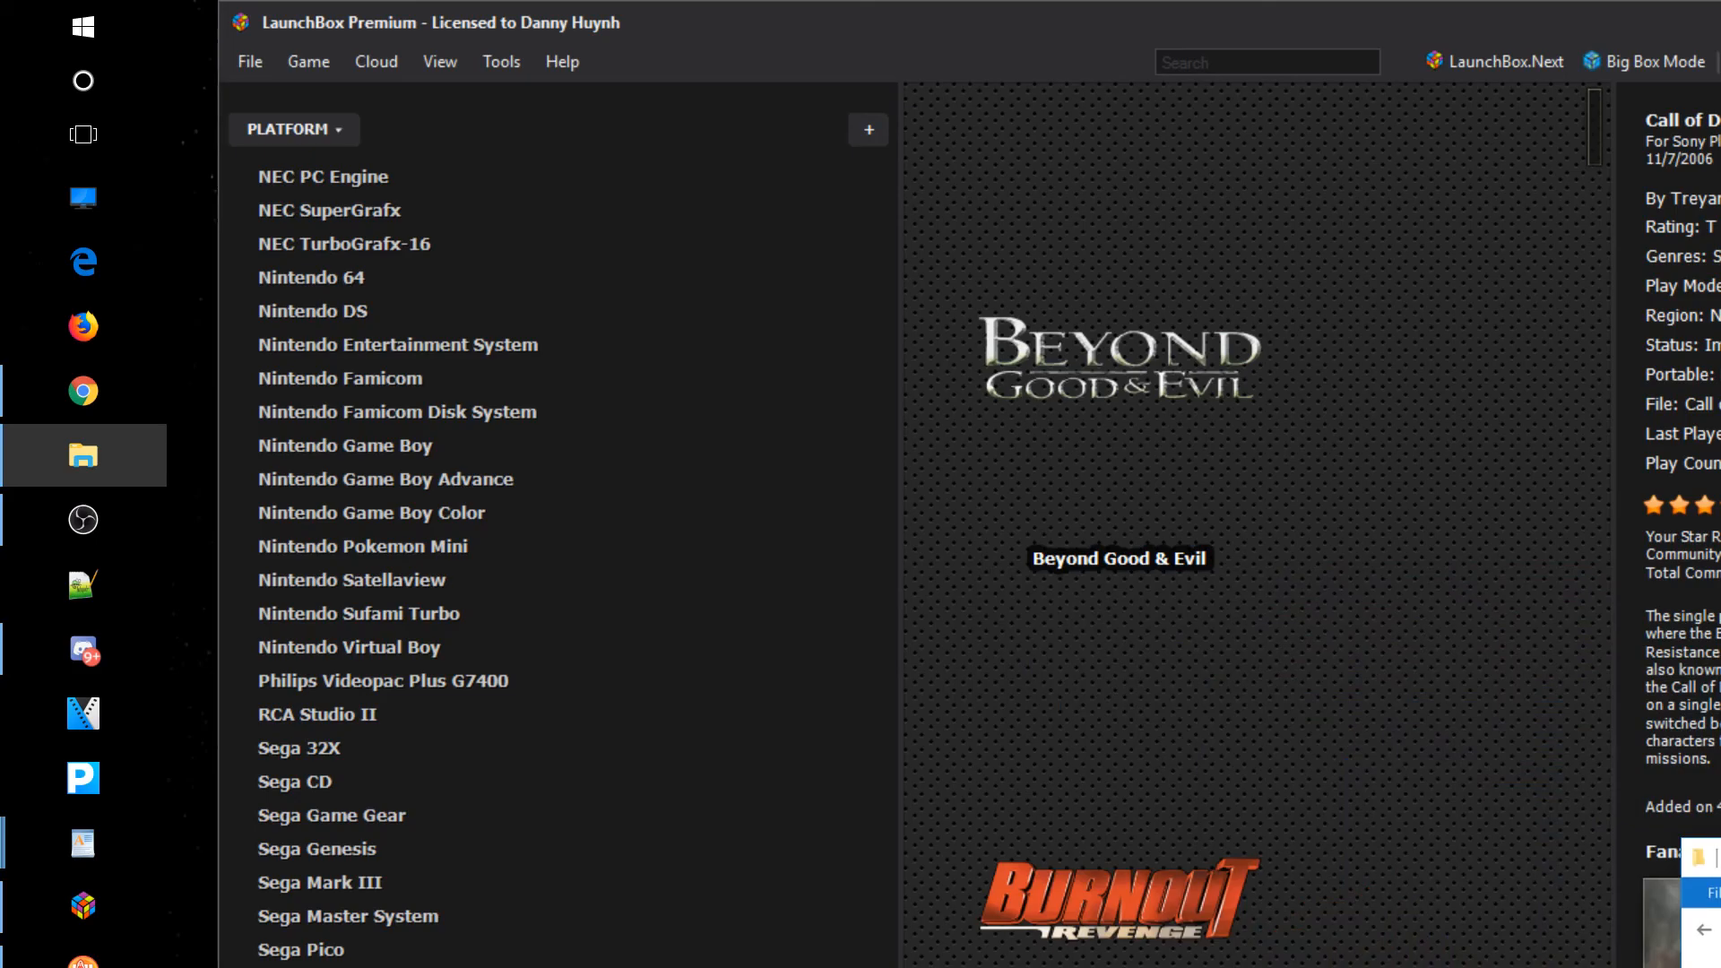
pyautogui.moveTo(1400, 776); pyautogui.dragTo(1398, 776)
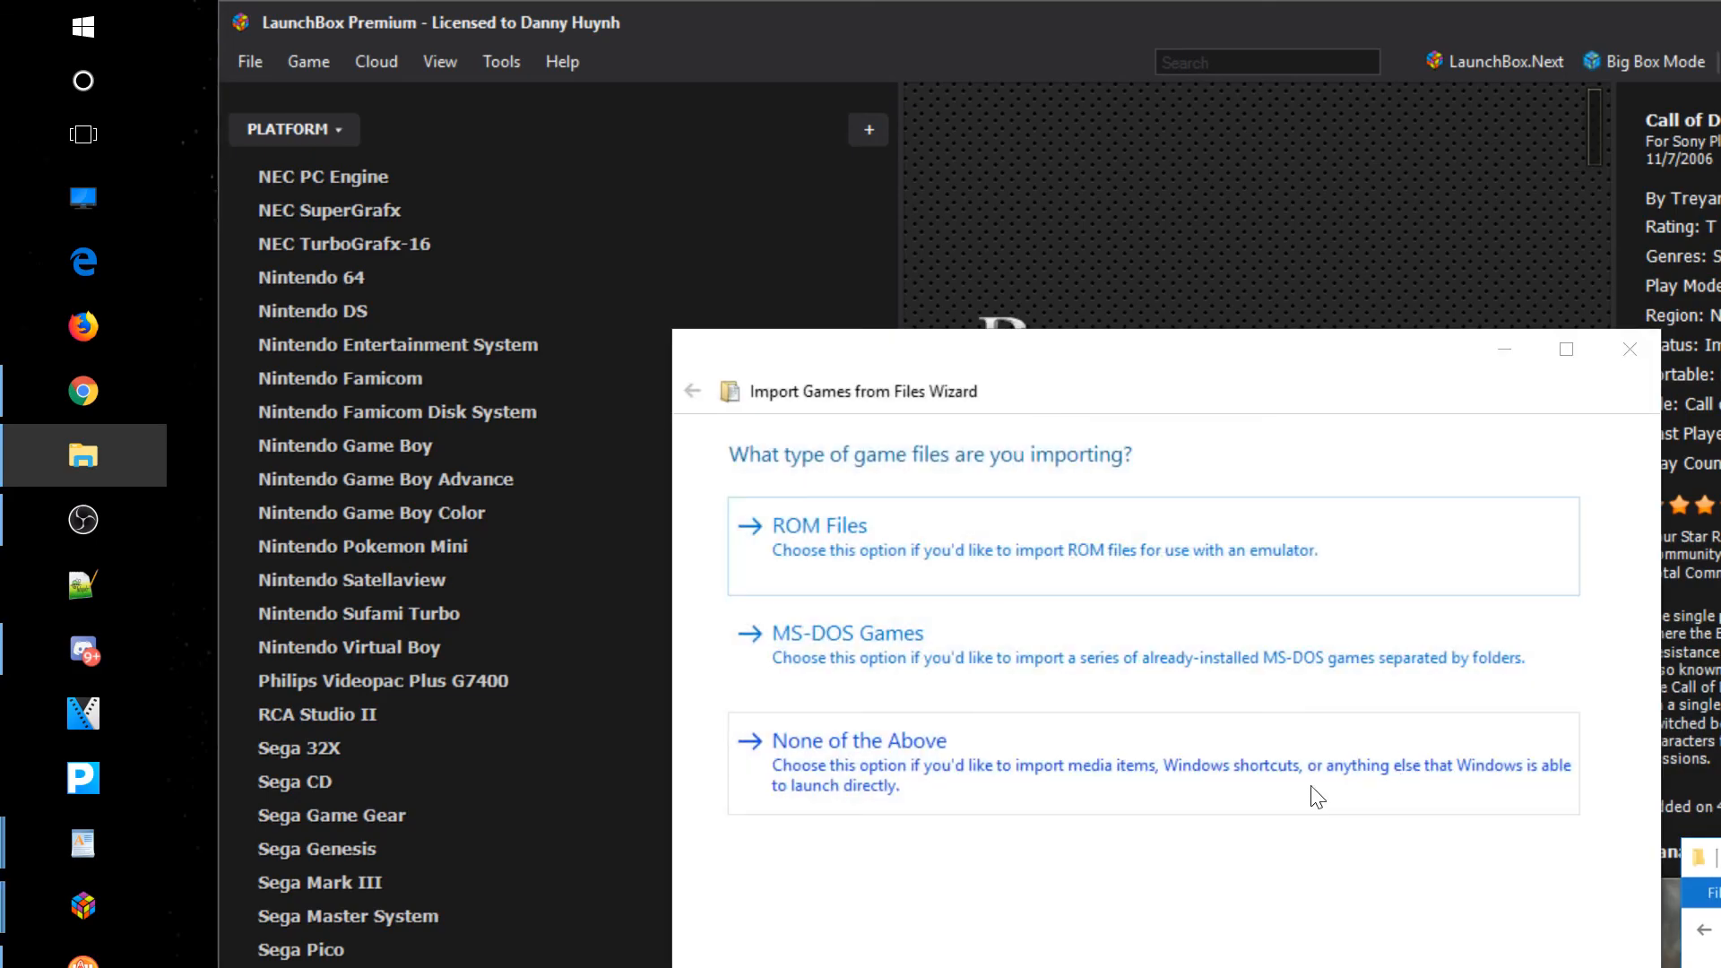
# Import the game as ROM Files for the Sony Playstation 2 platform, with Rocket Launcher as the emulator.
pyautogui.click(832, 527)
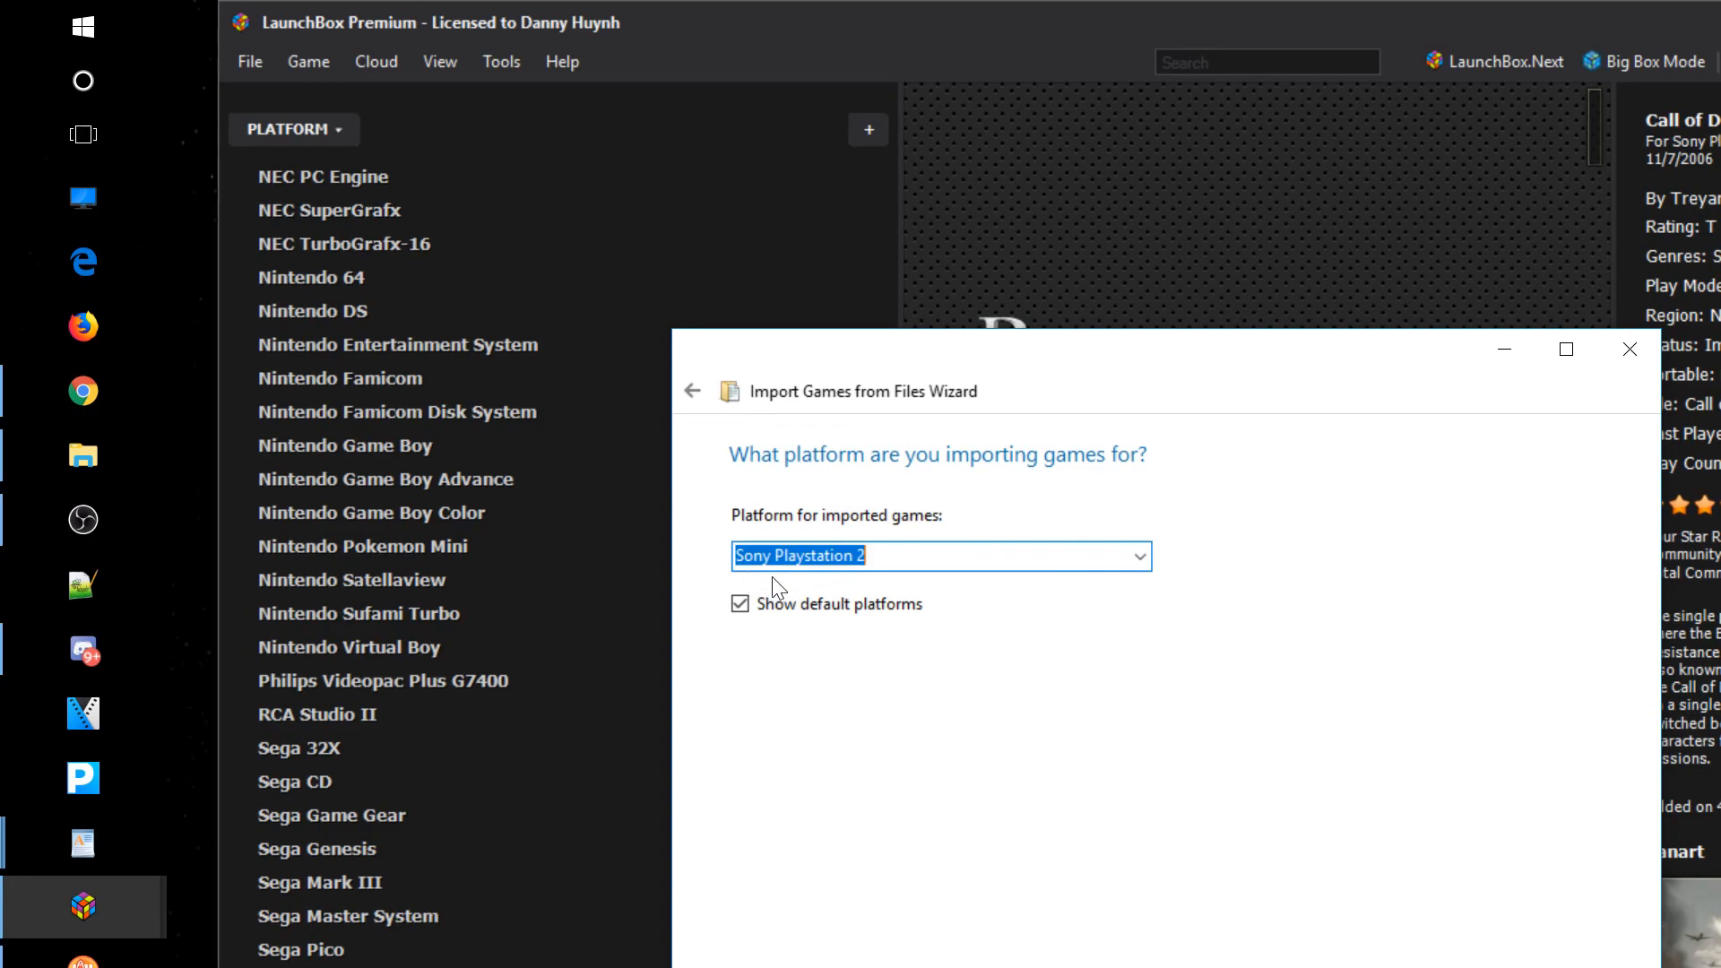
pyautogui.click(1138, 558)
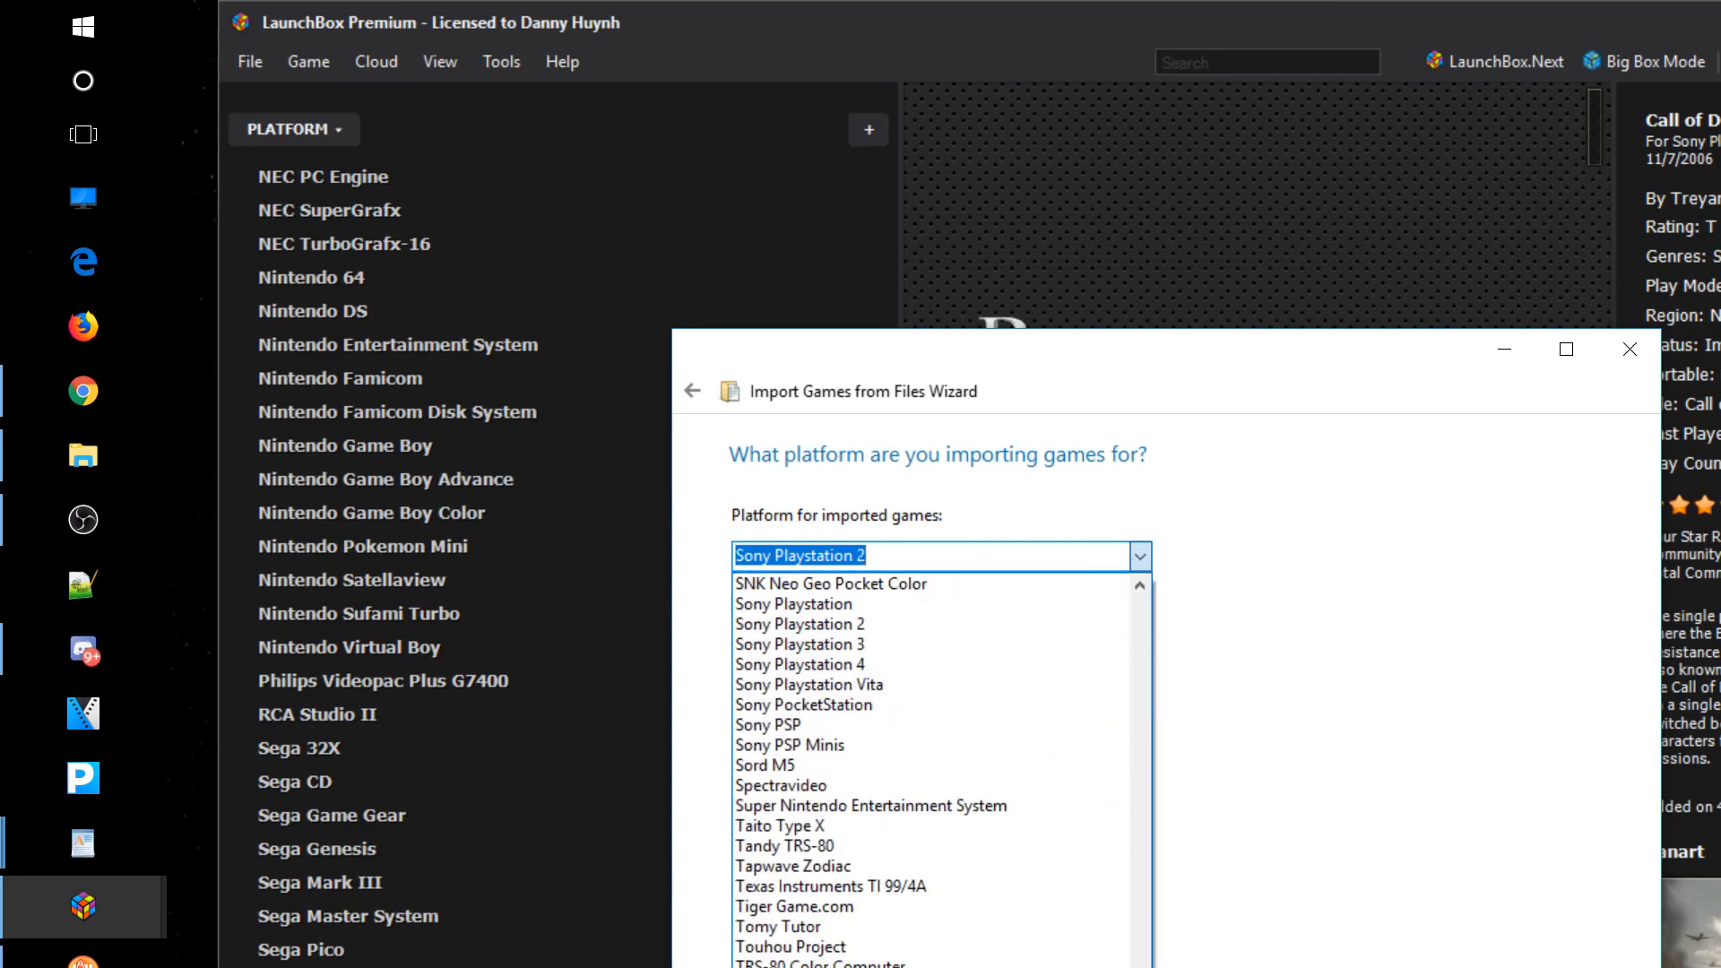
pyautogui.click(806, 625)
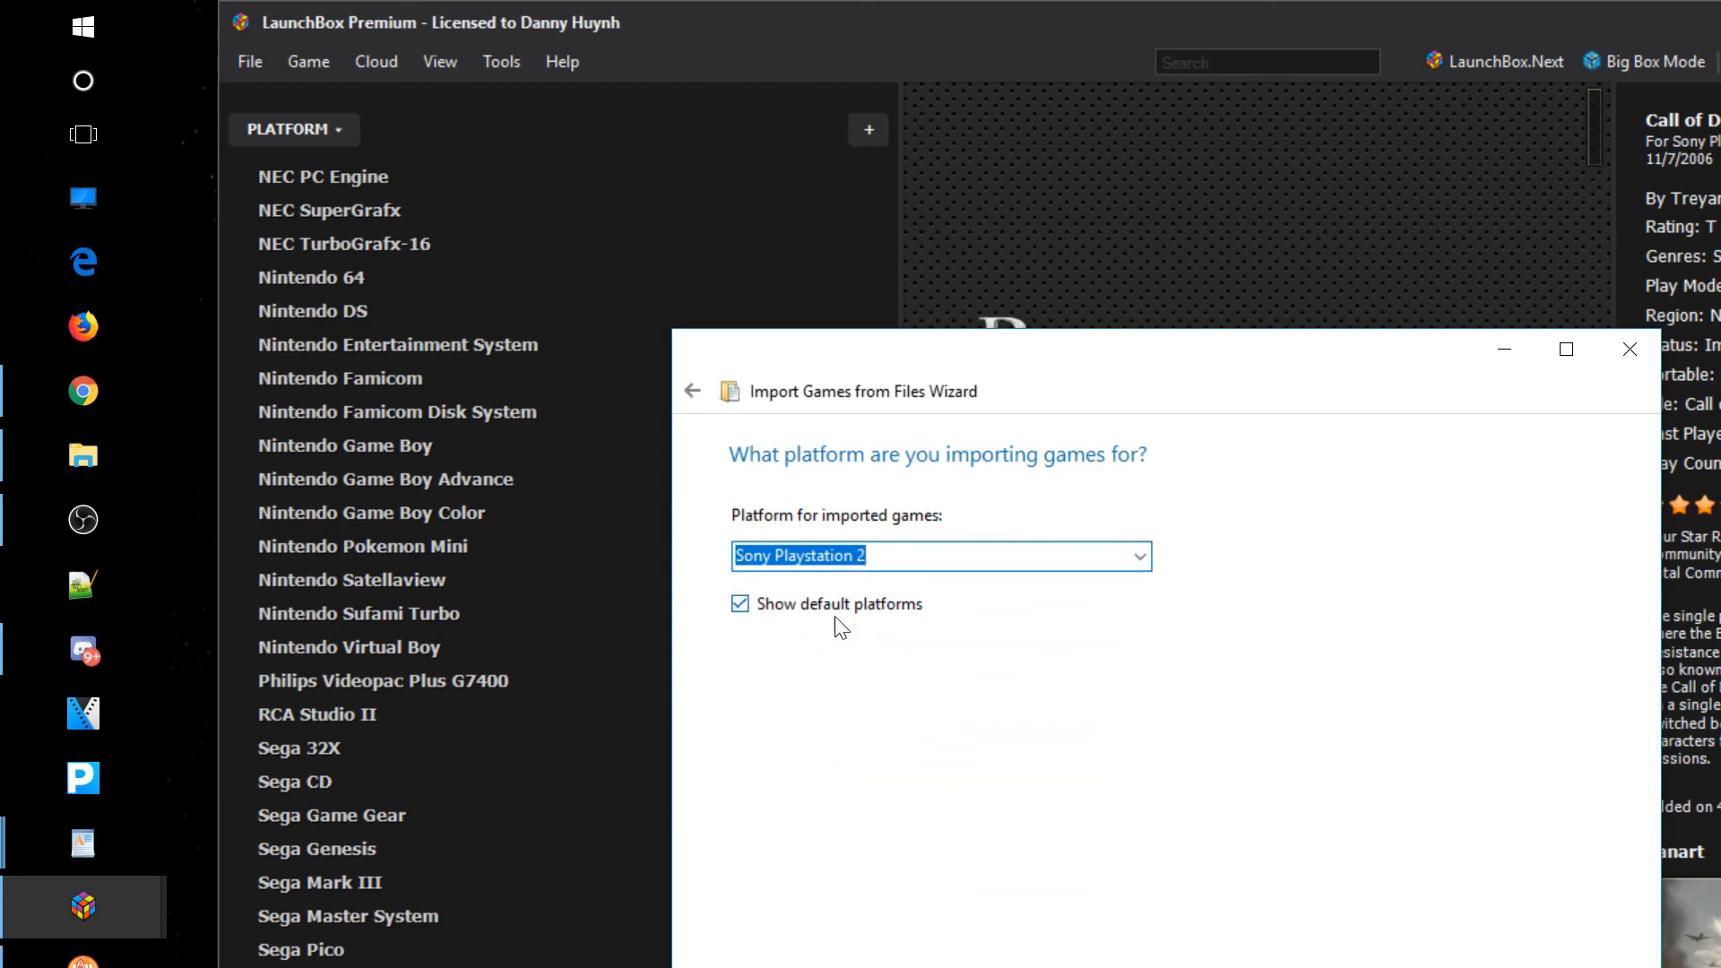
pyautogui.press('Return')
pyautogui.click(1047, 556)
pyautogui.click(846, 584)
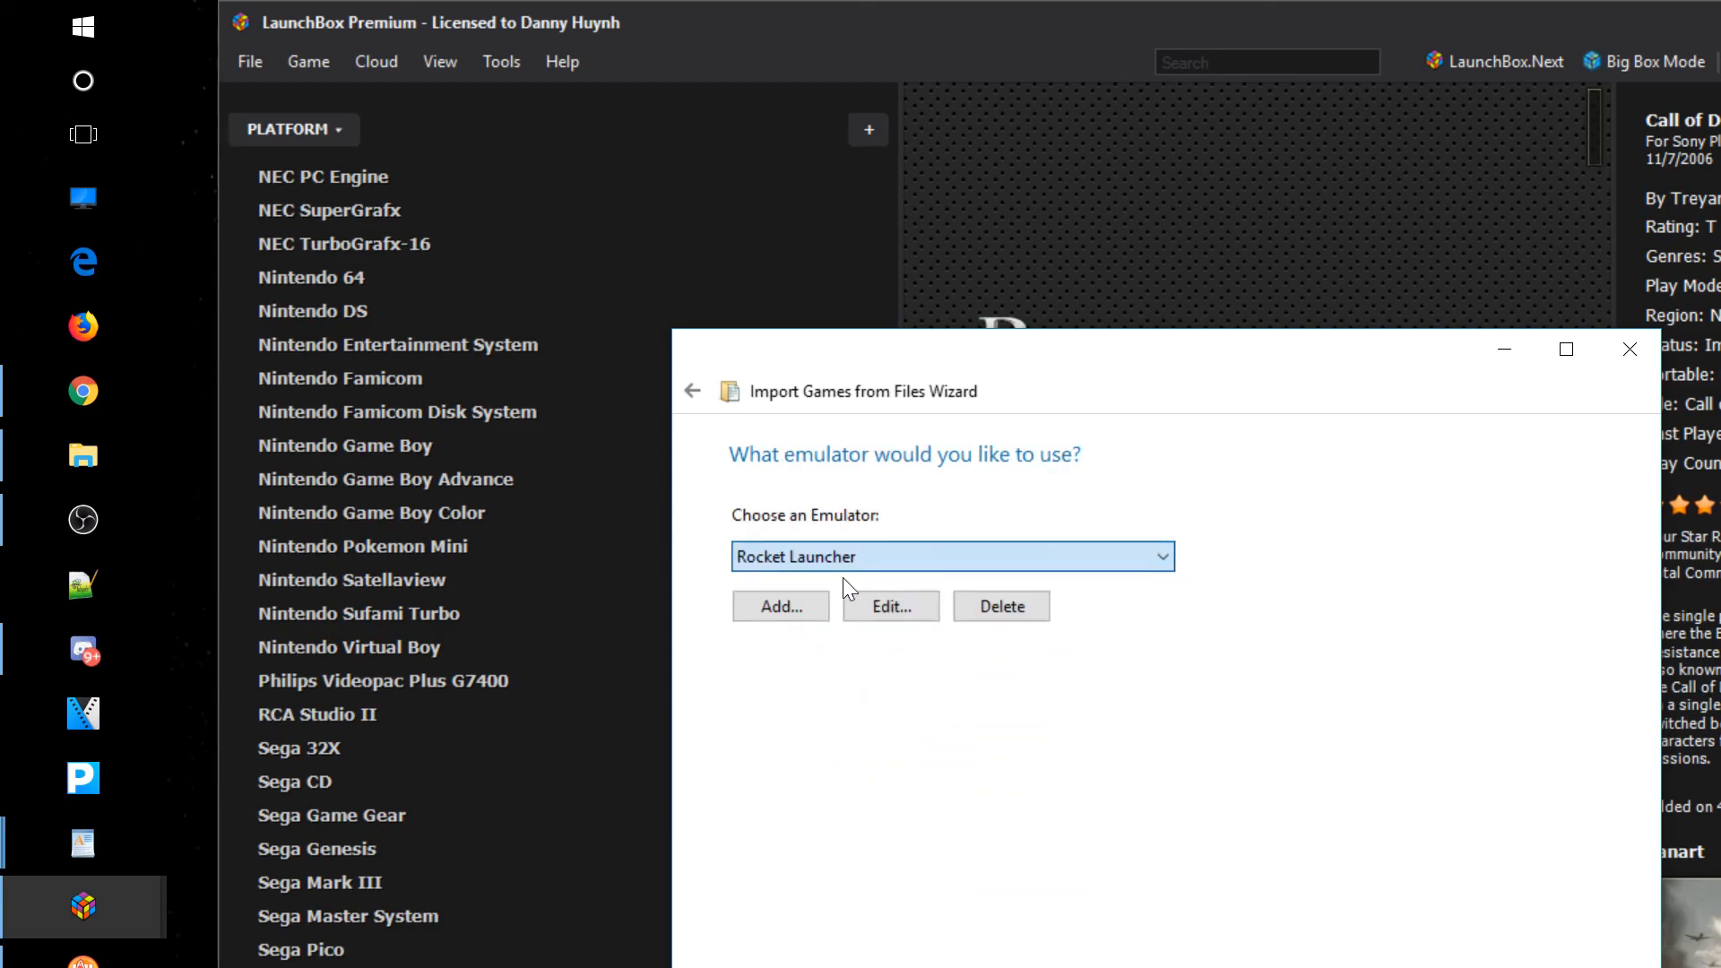
pyautogui.press('Return')
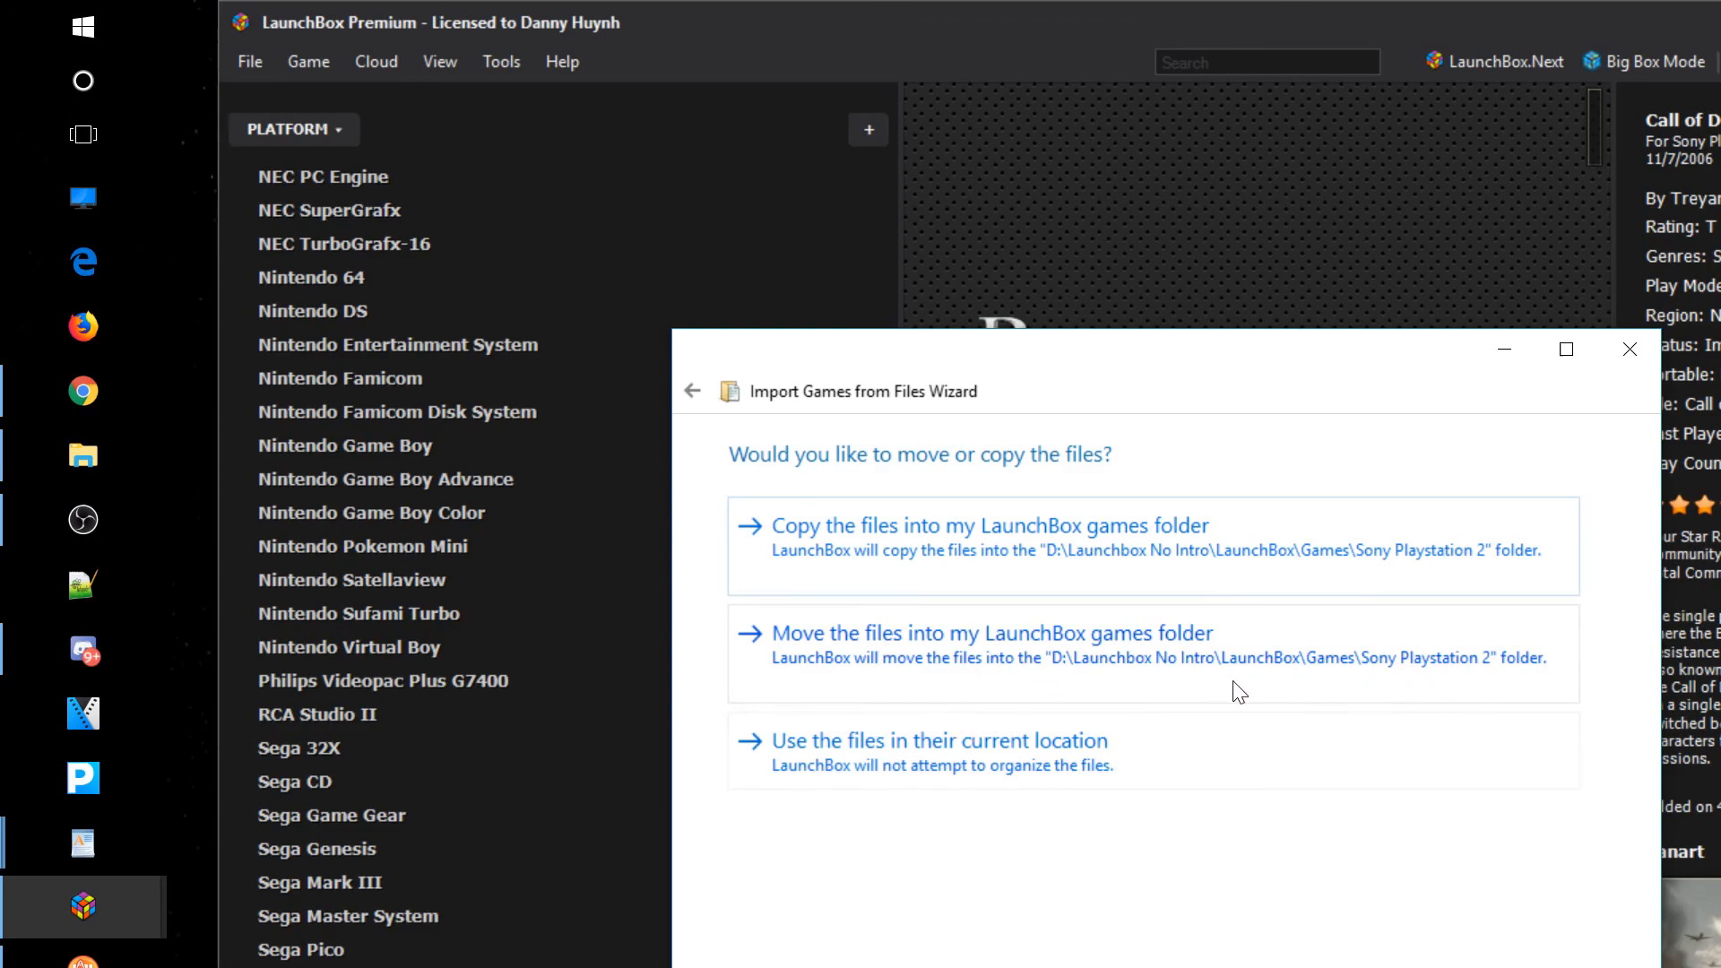
# Choose to move the files into the LaunchBox games folder, keep LaunchBox Games Database metadata and all image types, and skip EmuMovies.
pyautogui.click(1163, 663)
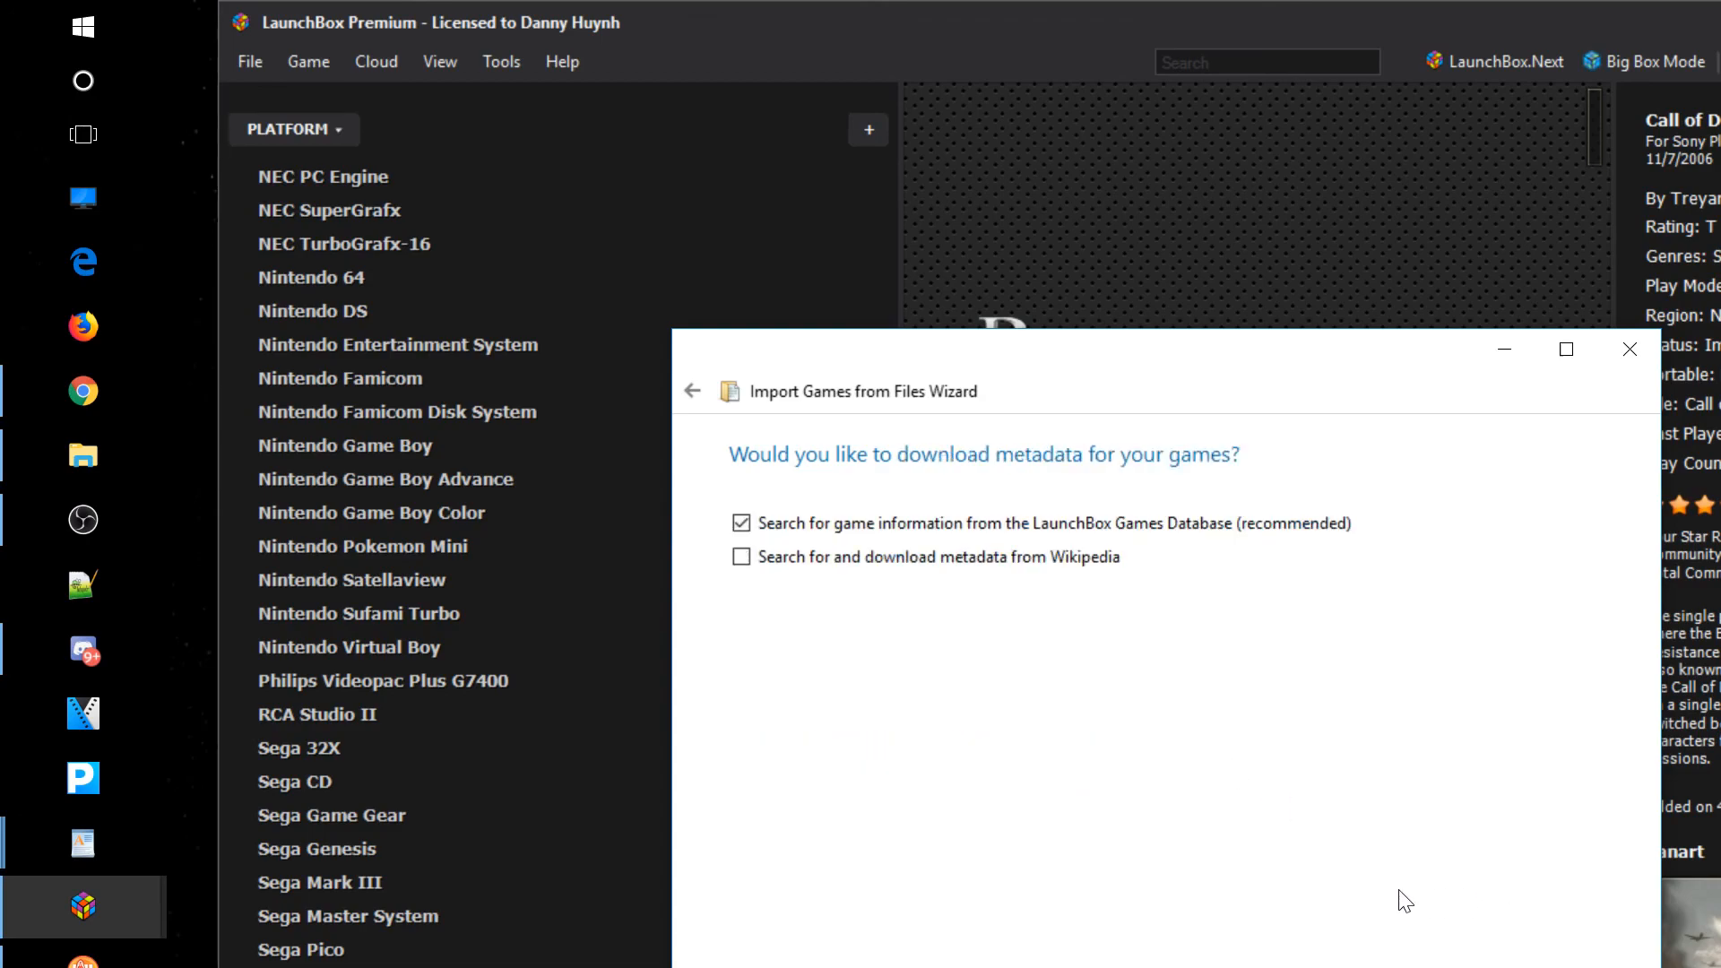
pyautogui.click(1460, 967)
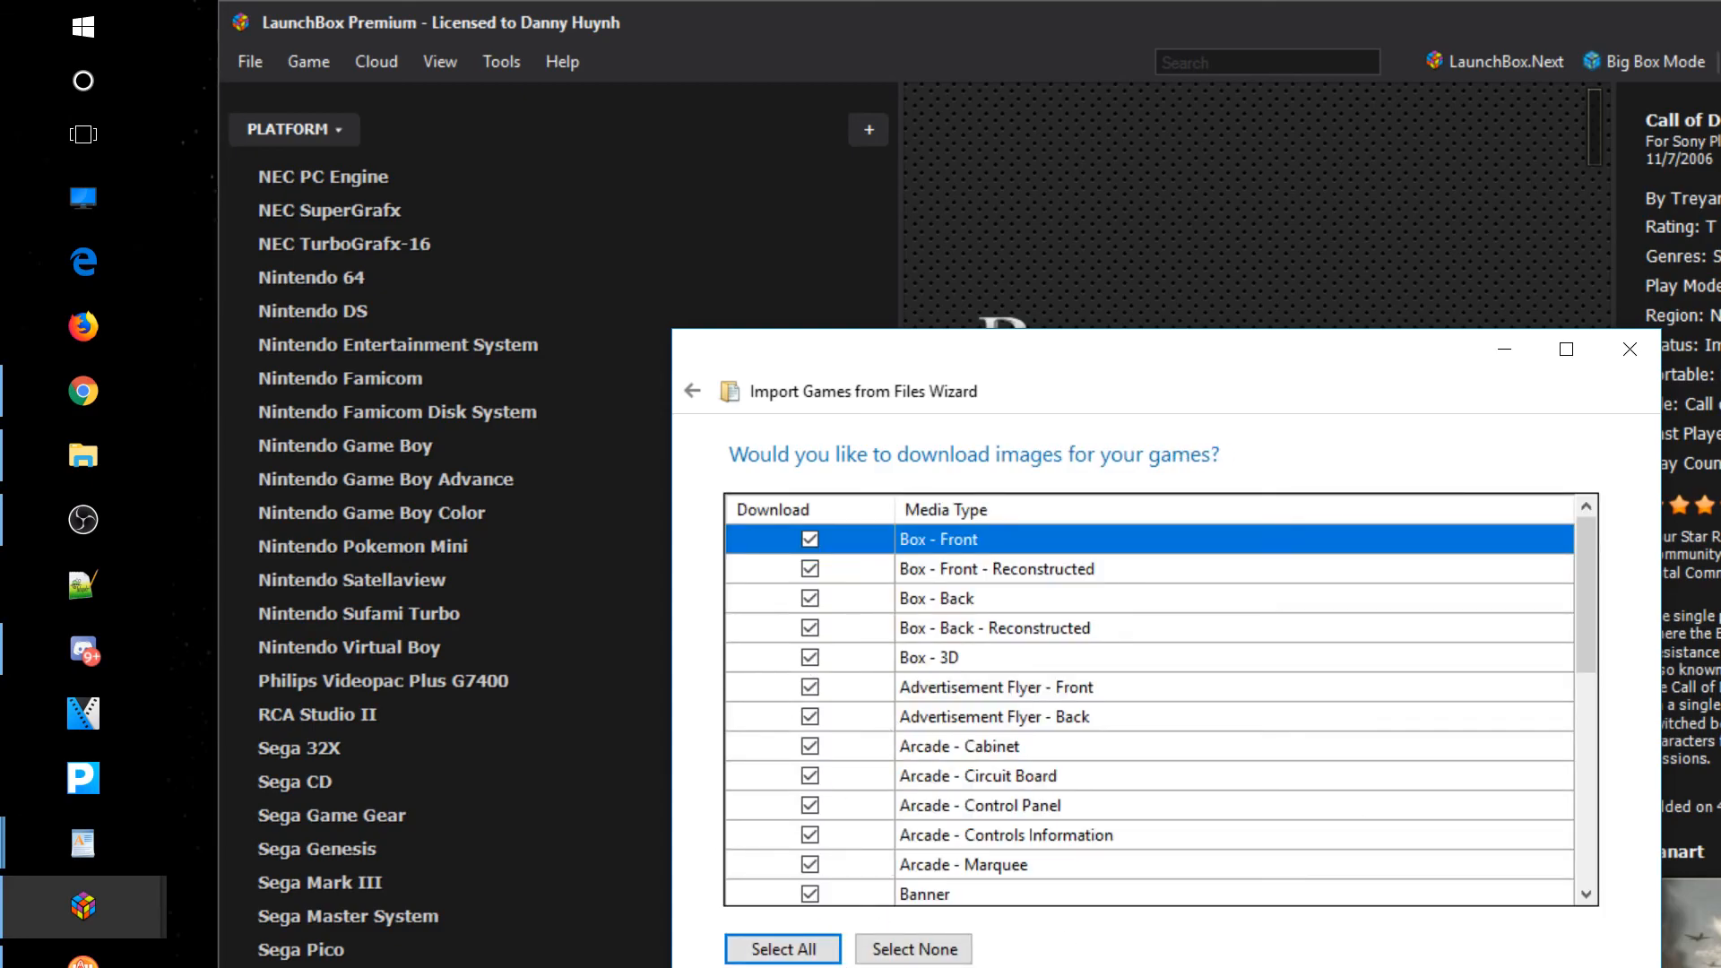
pyautogui.hotkey('alt', 'n')
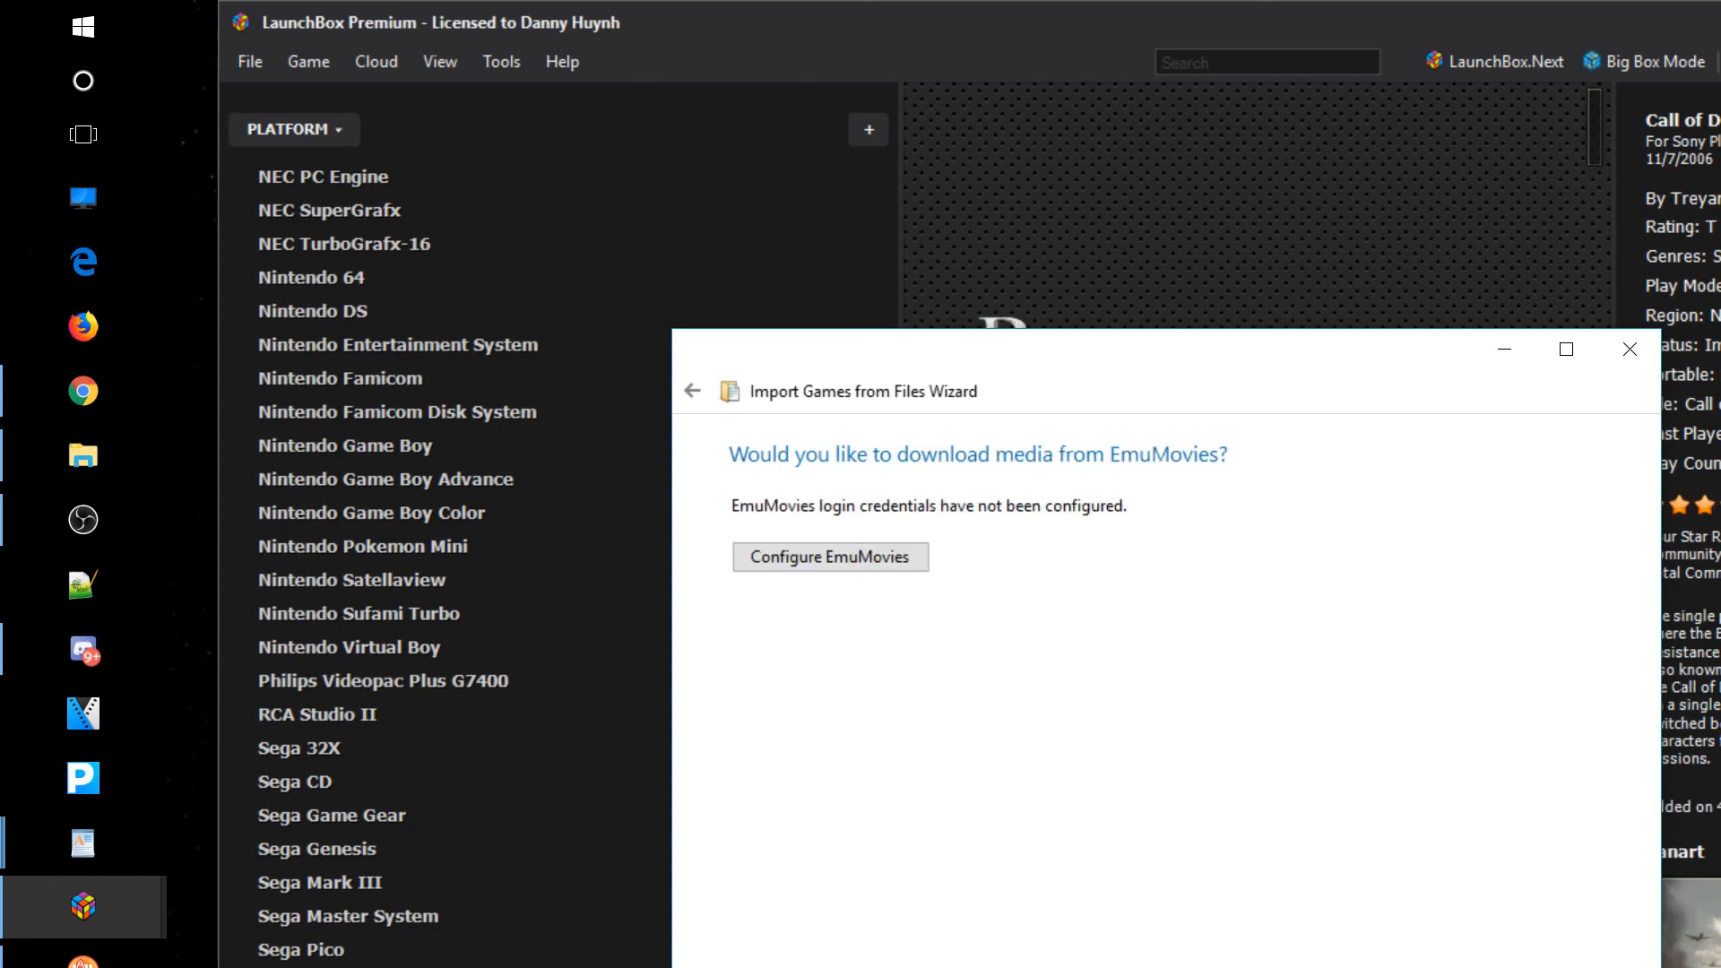
pyautogui.hotkey('alt', 'n')
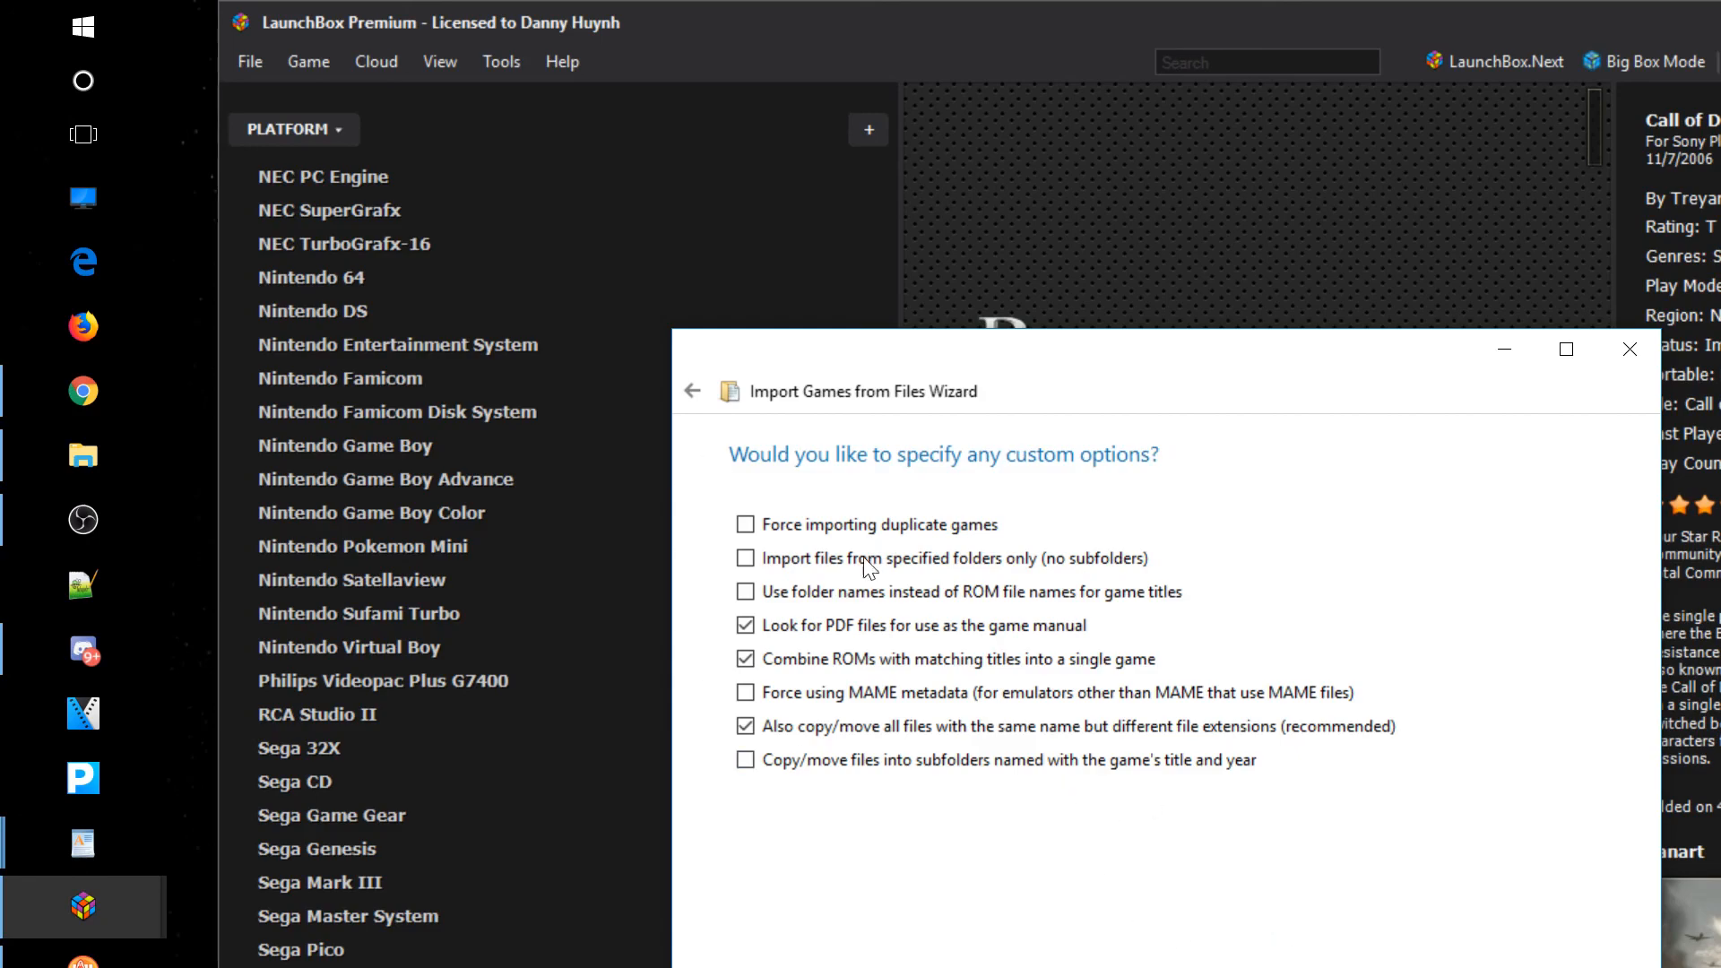
# Keep the default custom import options, review the 4X4 Evo 2 entry, and finish the import.
pyautogui.hotkey('alt', 'n')
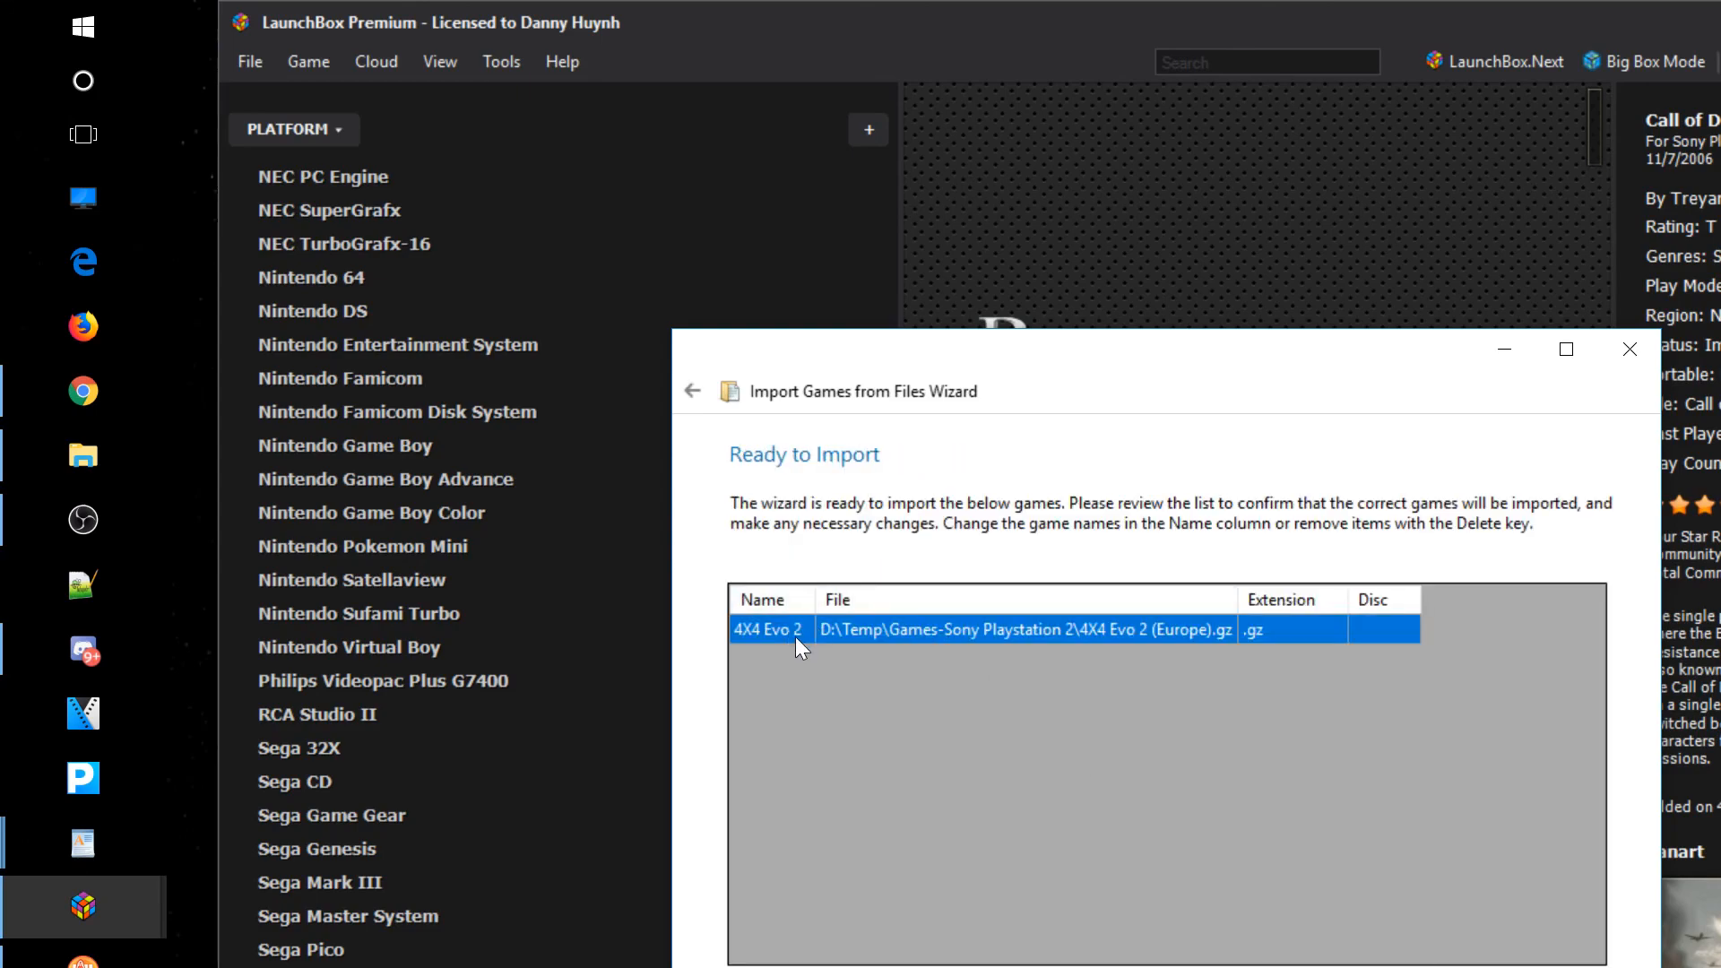
pyautogui.click(794, 637)
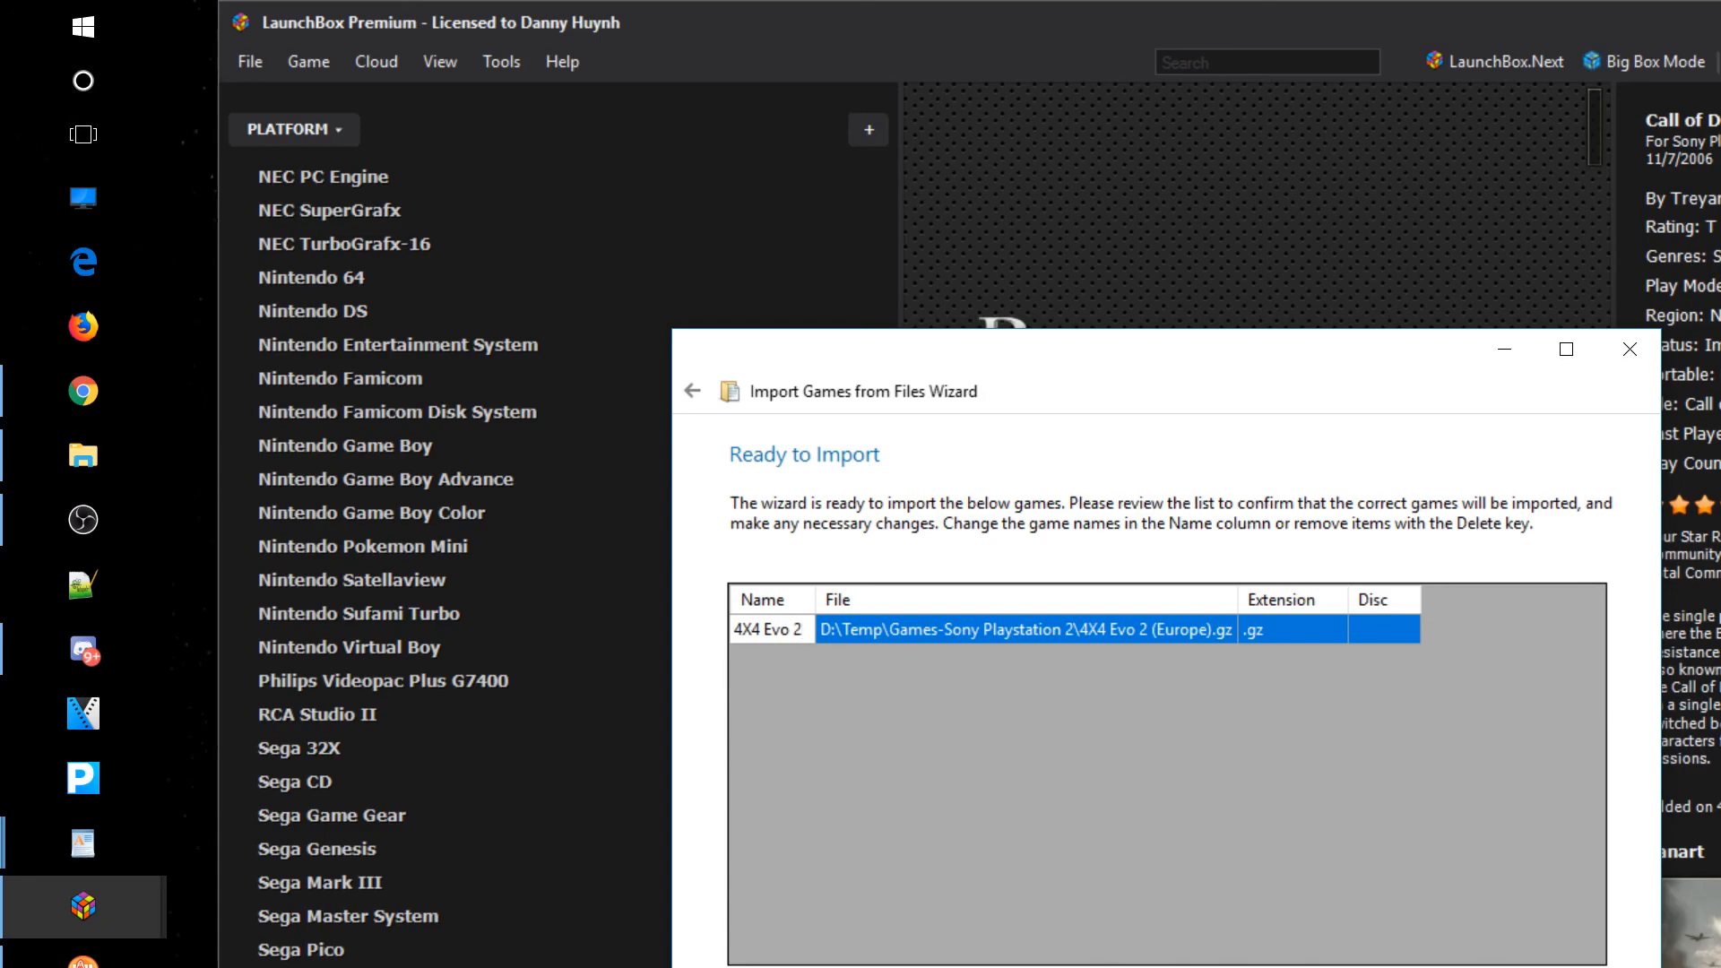
pyautogui.click(1479, 967)
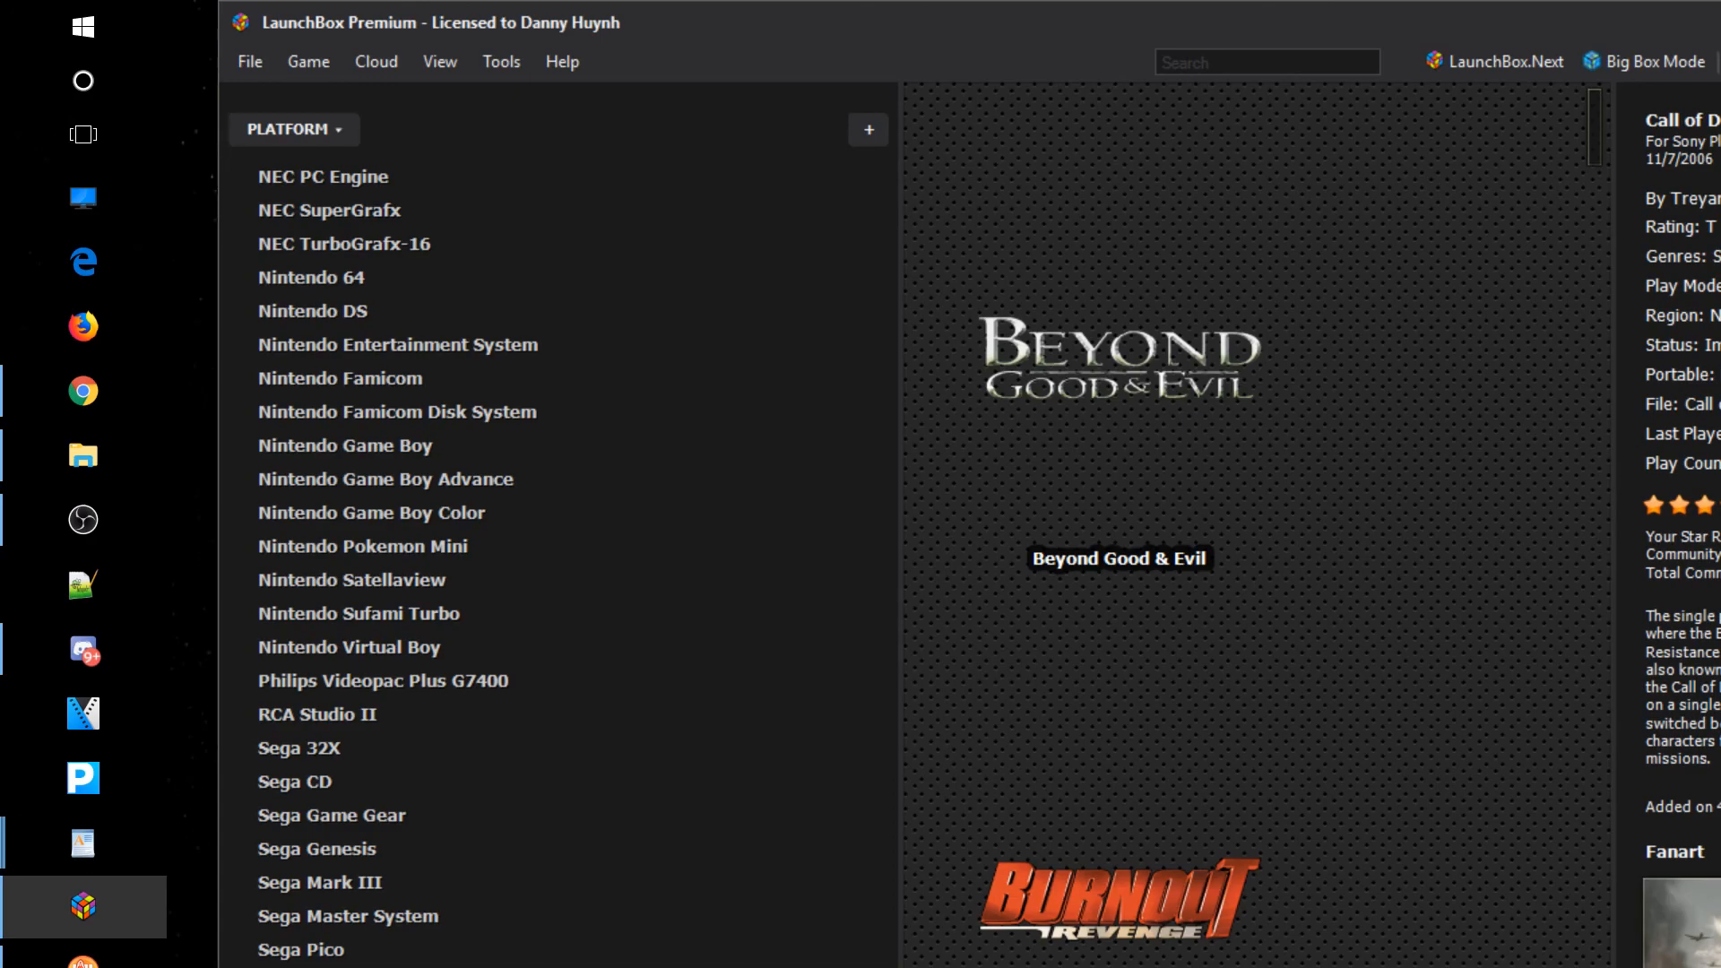
# Close the File Explorer window and launch 4x4 Evo 2 from the LaunchBox game list.
pyautogui.hotkey('alt', 'Tab')
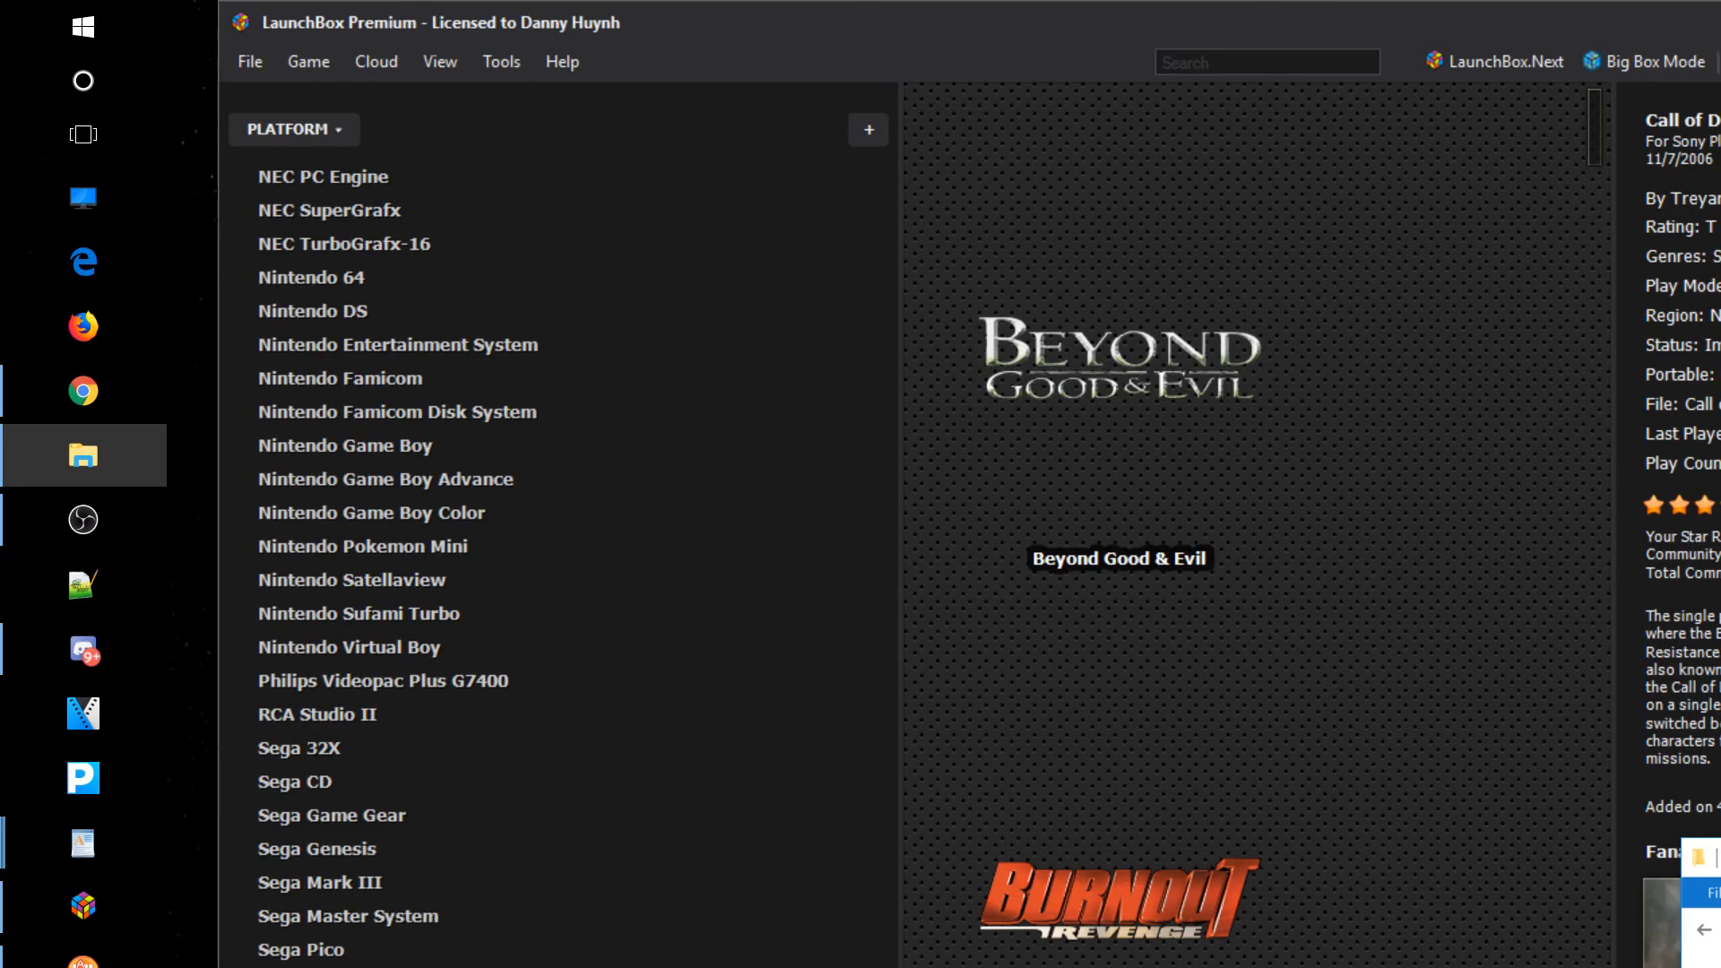
pyautogui.moveTo(1711, 858); pyautogui.dragTo(1180, 919)
pyautogui.hotkey('alt', 'F4')
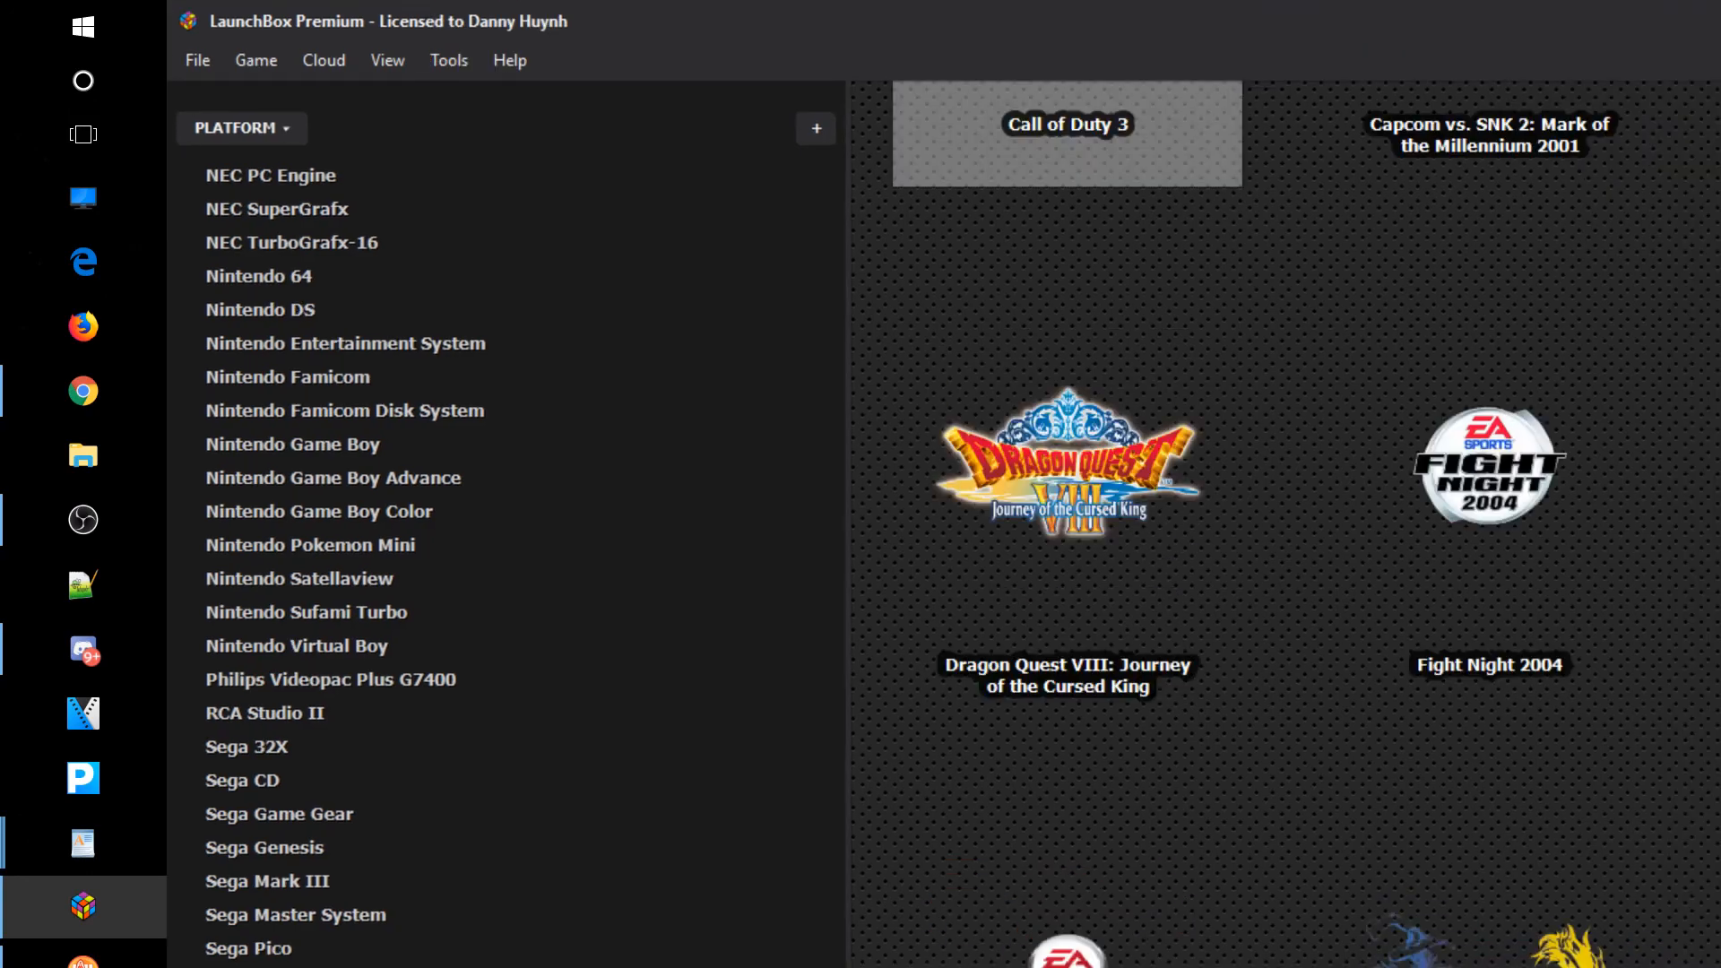
pyautogui.scroll(2, 1281, 524)
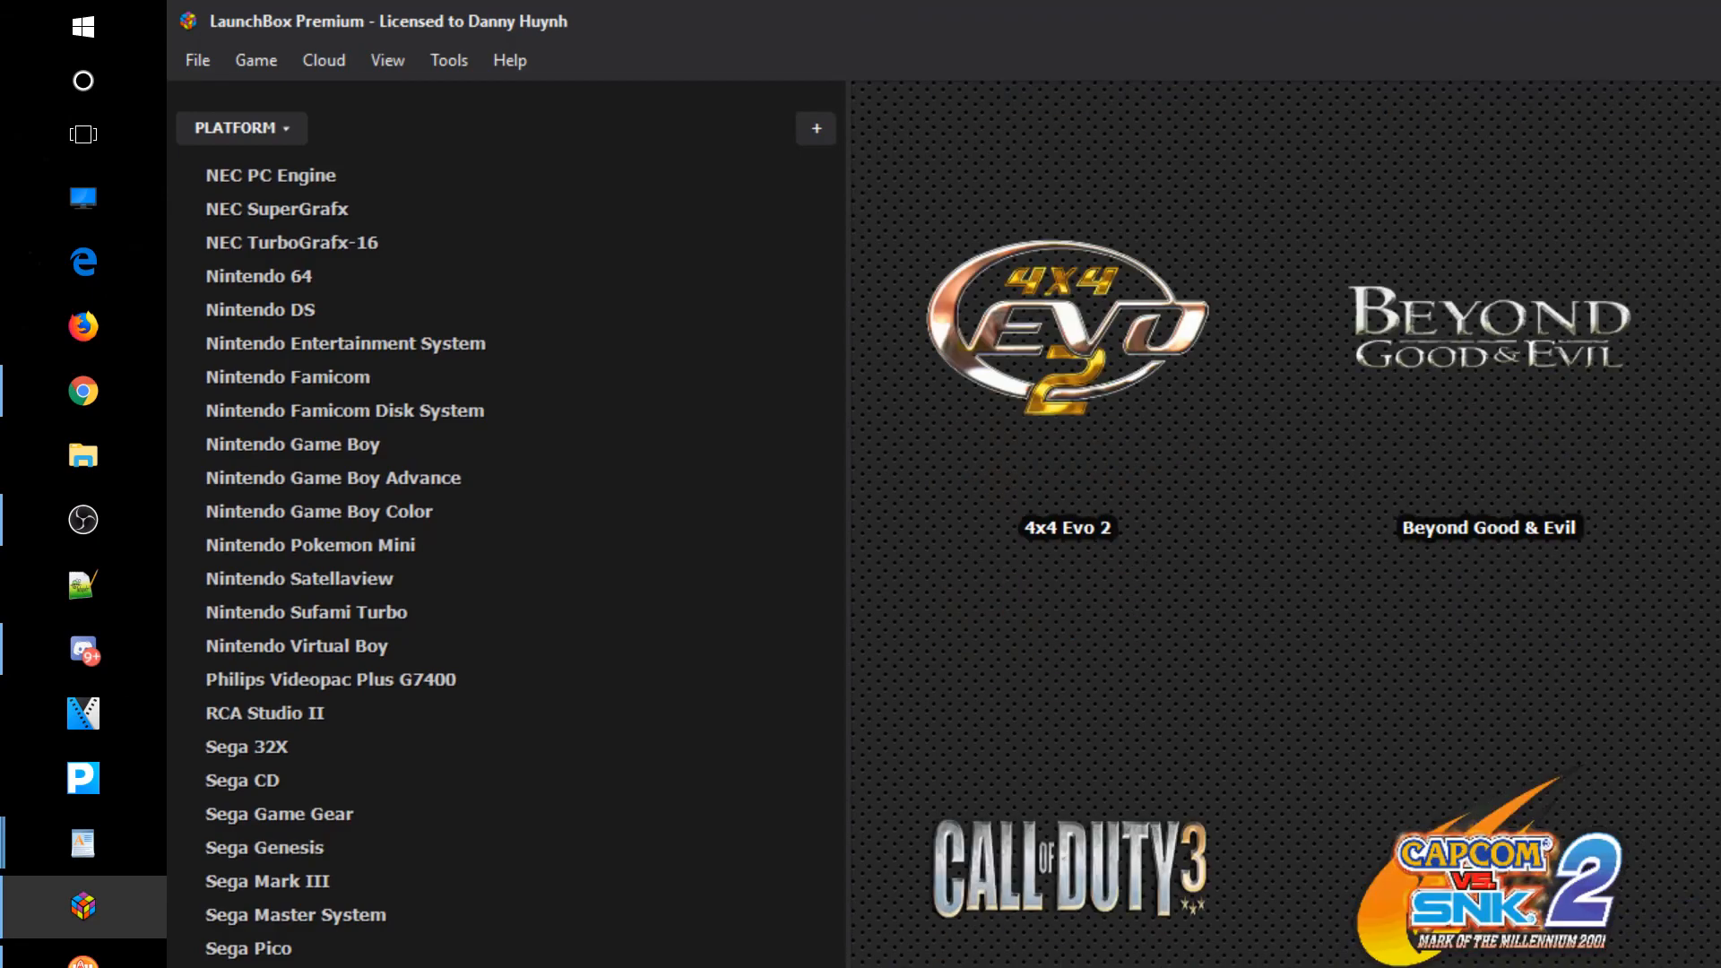
pyautogui.scroll(1, 1141, 422)
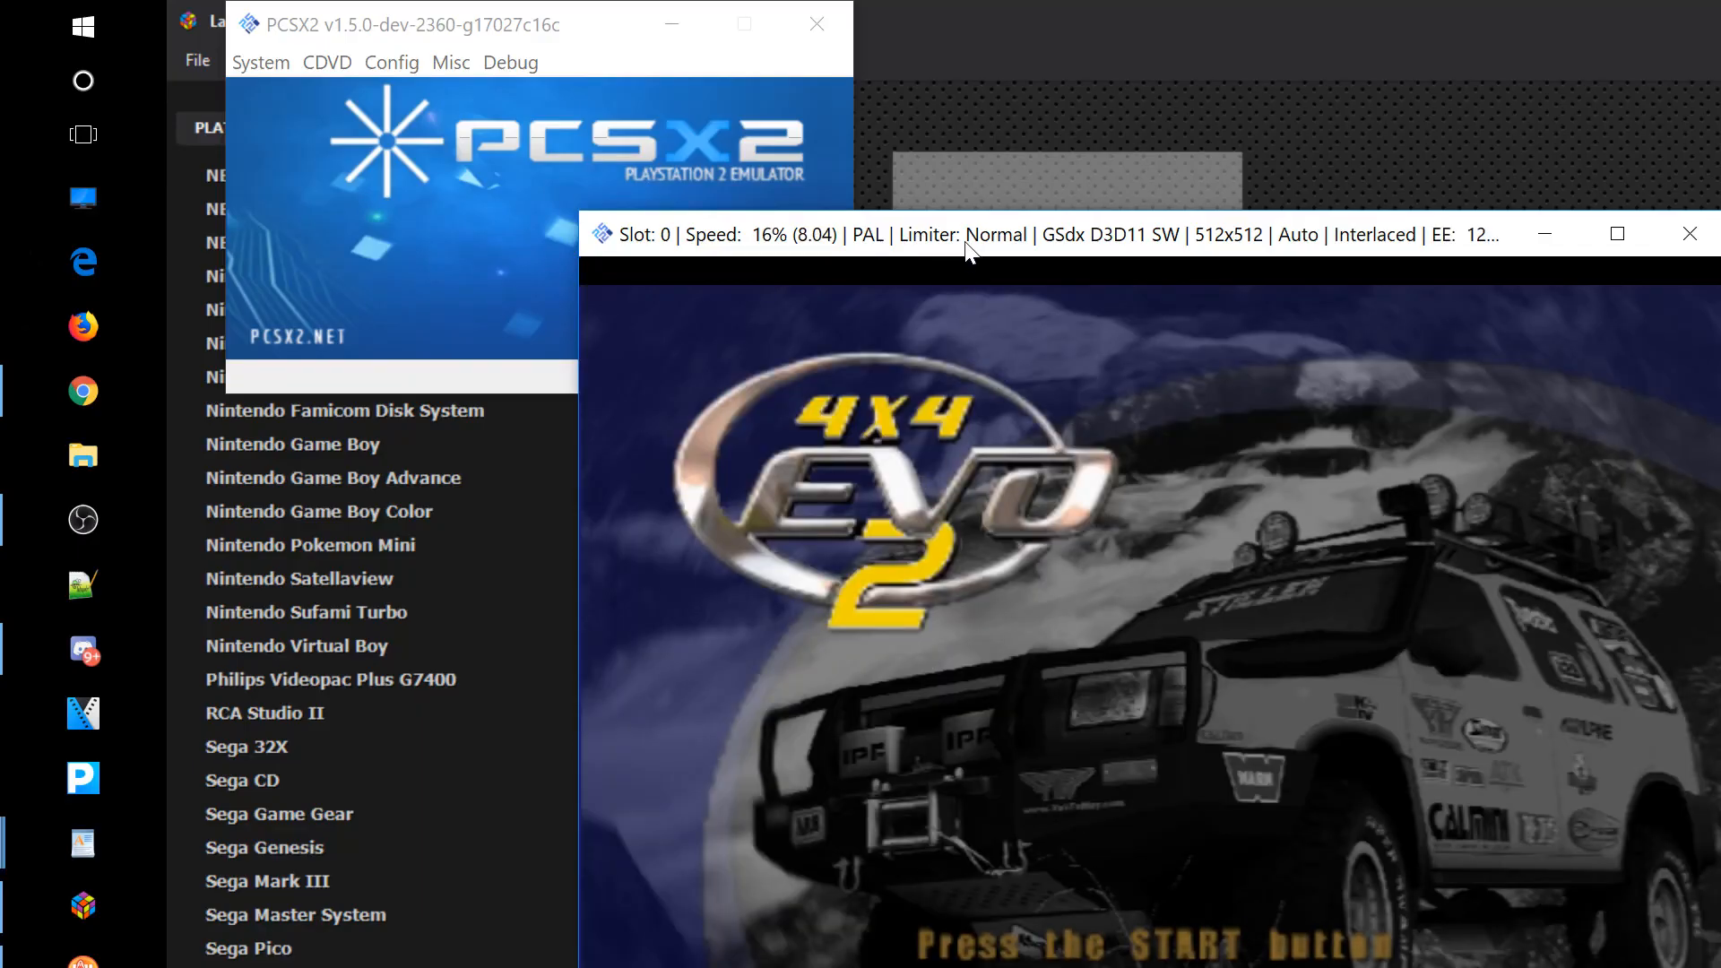
# Move the running game window aside and set the GSdx video plugin's renderer to OpenGL (Hardware).
pyautogui.moveTo(966, 253); pyautogui.dragTo(1511, 484)
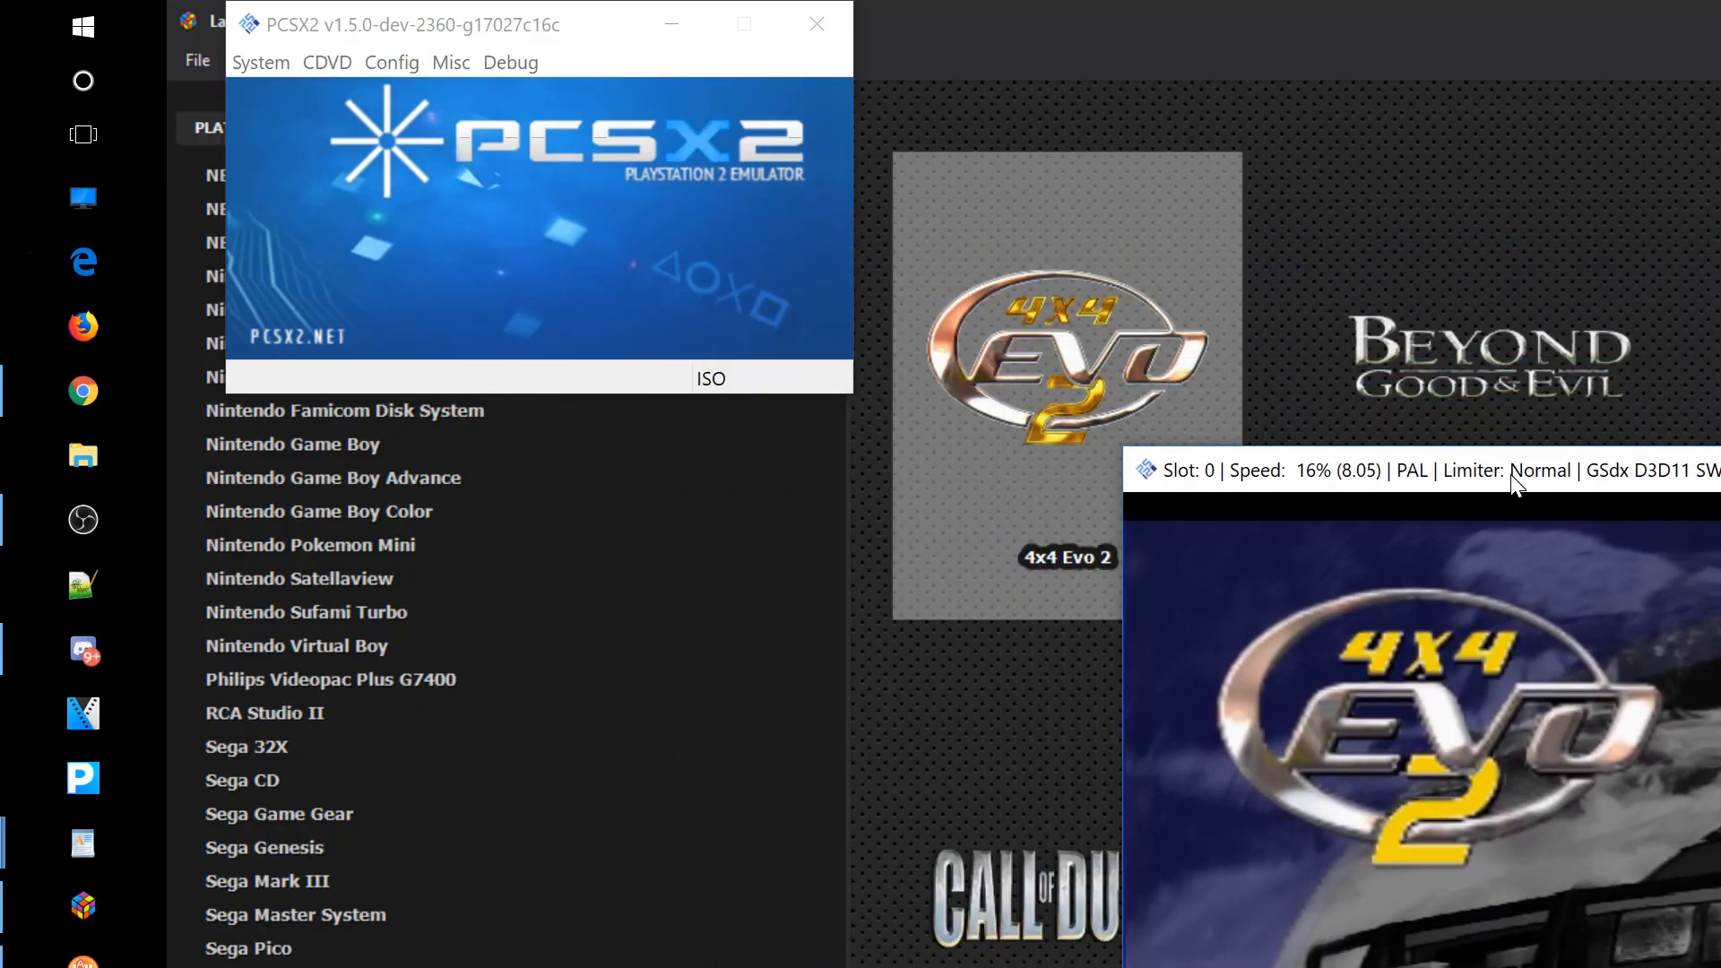
pyautogui.click(447, 62)
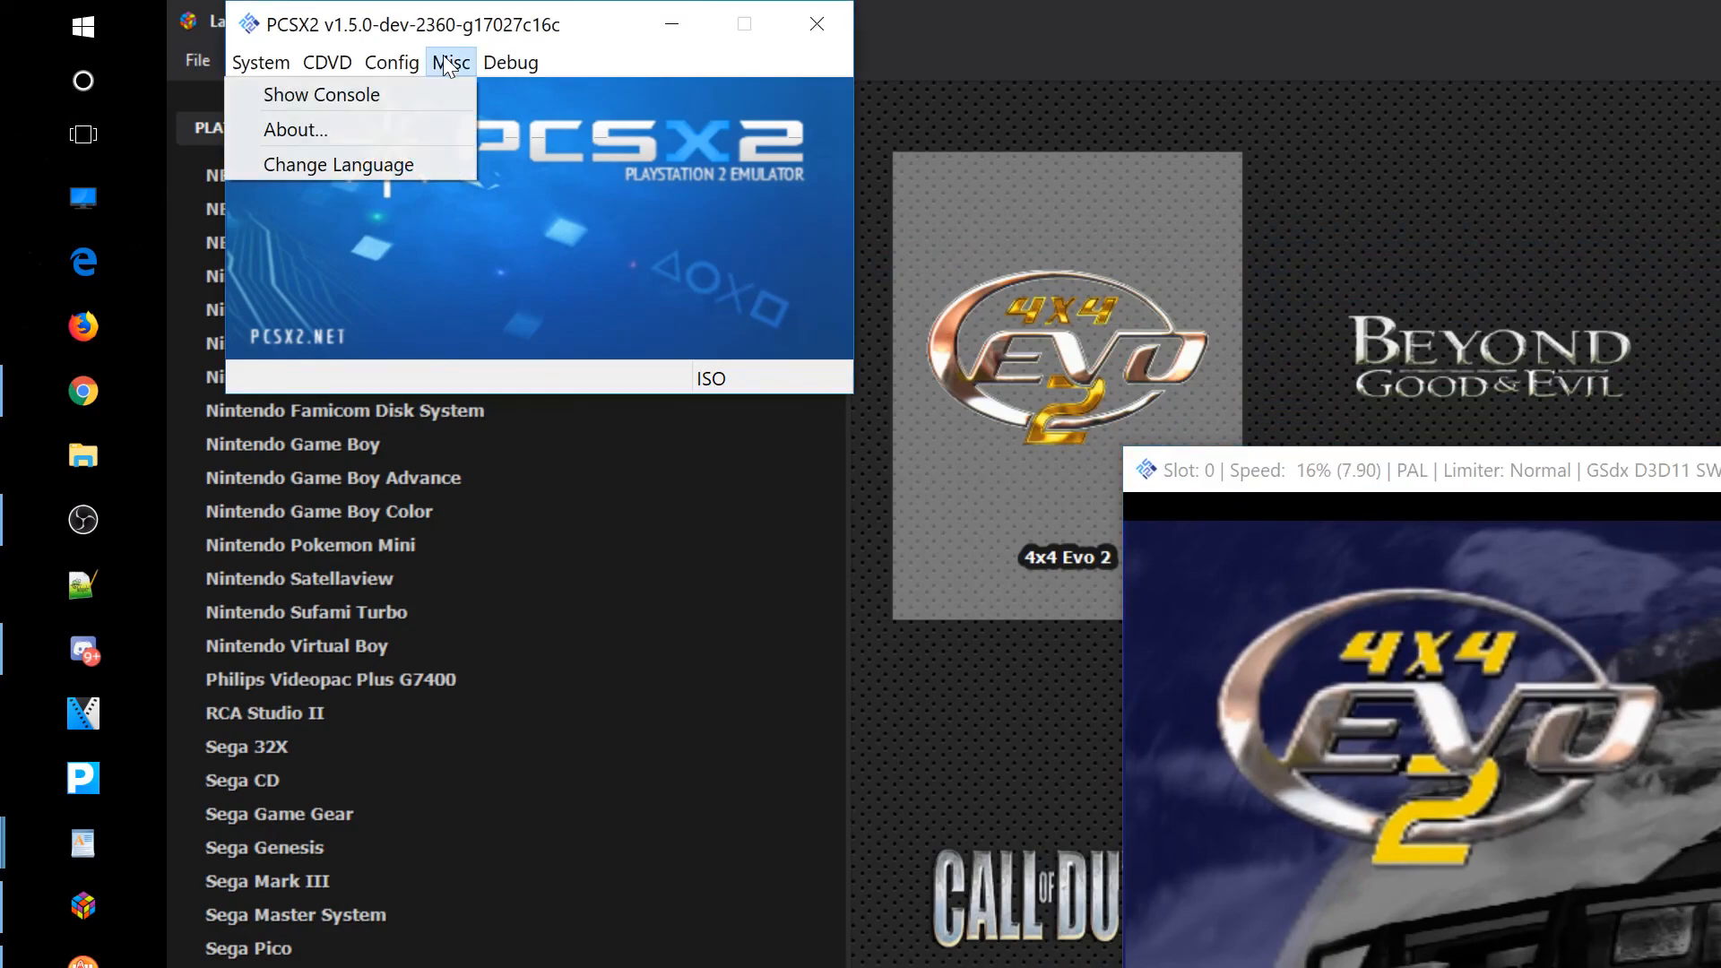
pyautogui.click(412, 77)
pyautogui.click(400, 61)
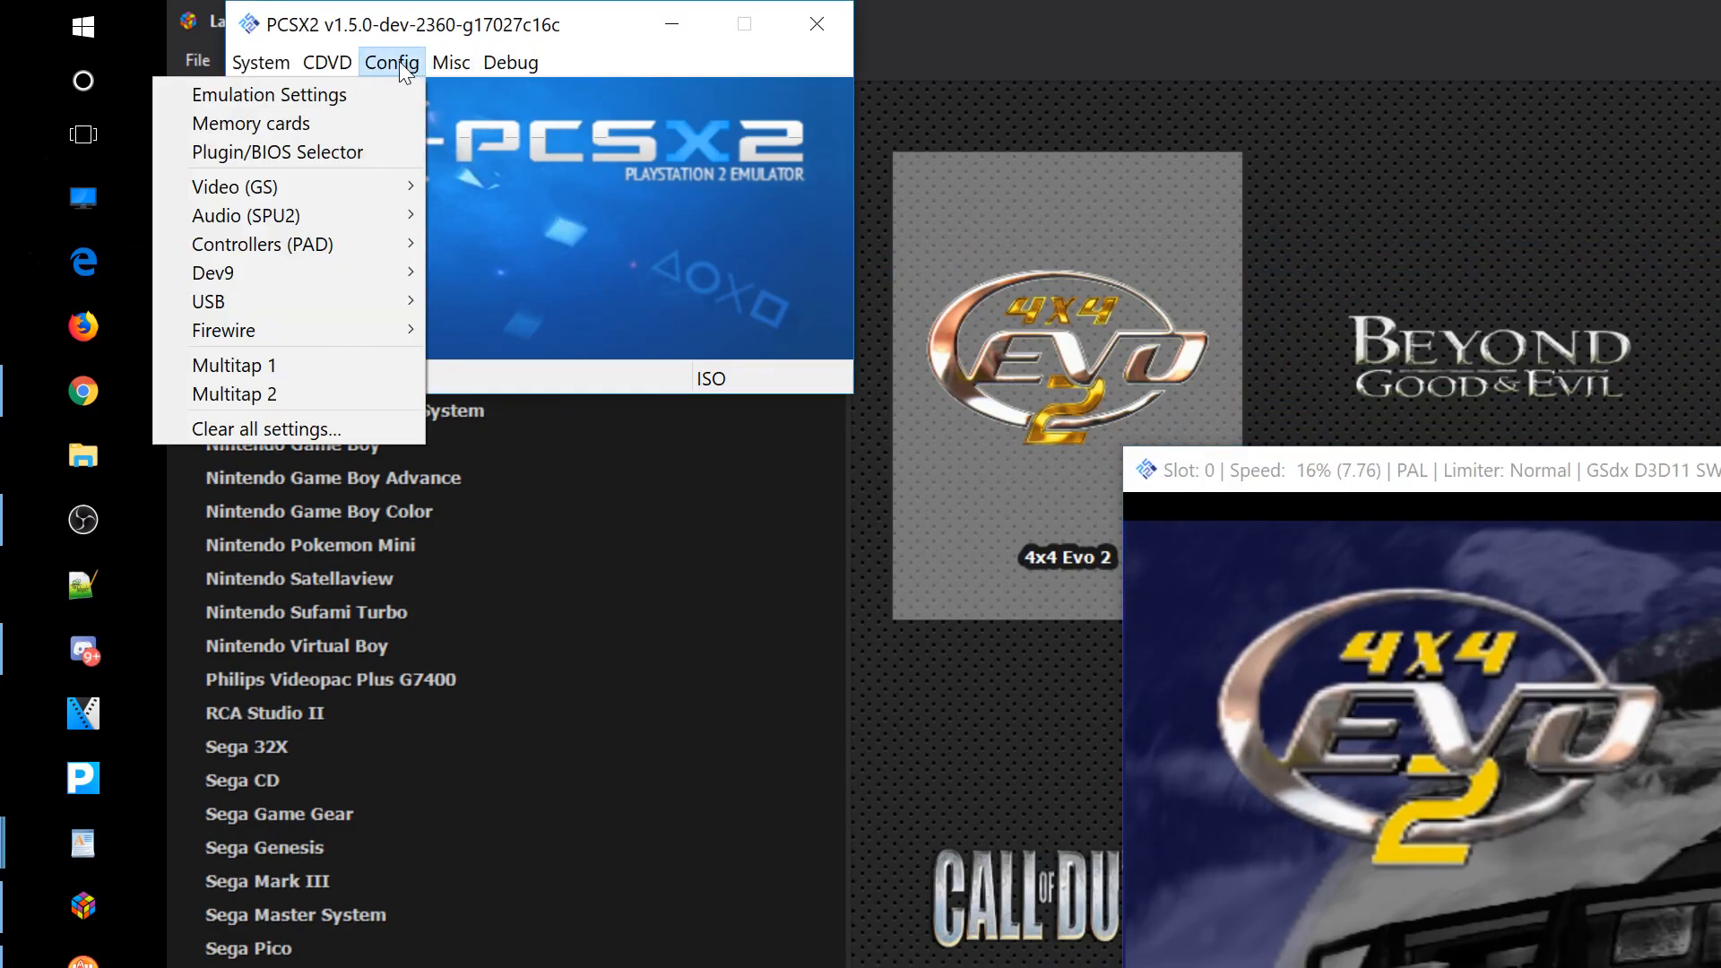
pyautogui.moveTo(324, 239)
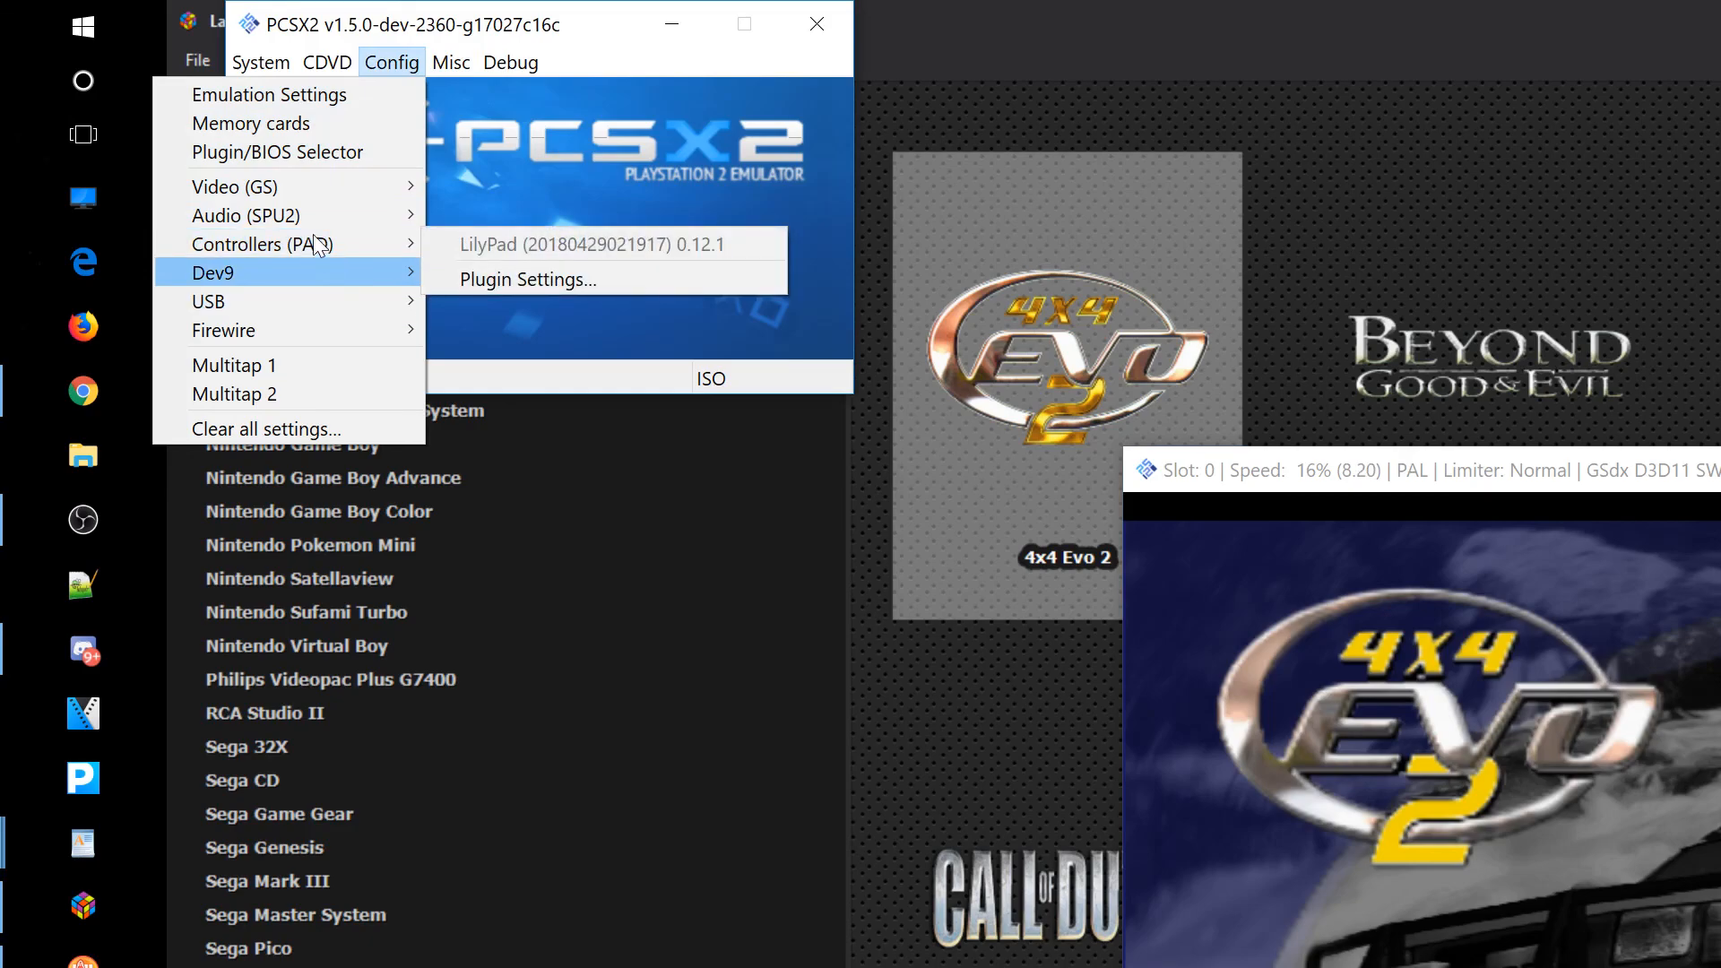
pyautogui.moveTo(297, 186)
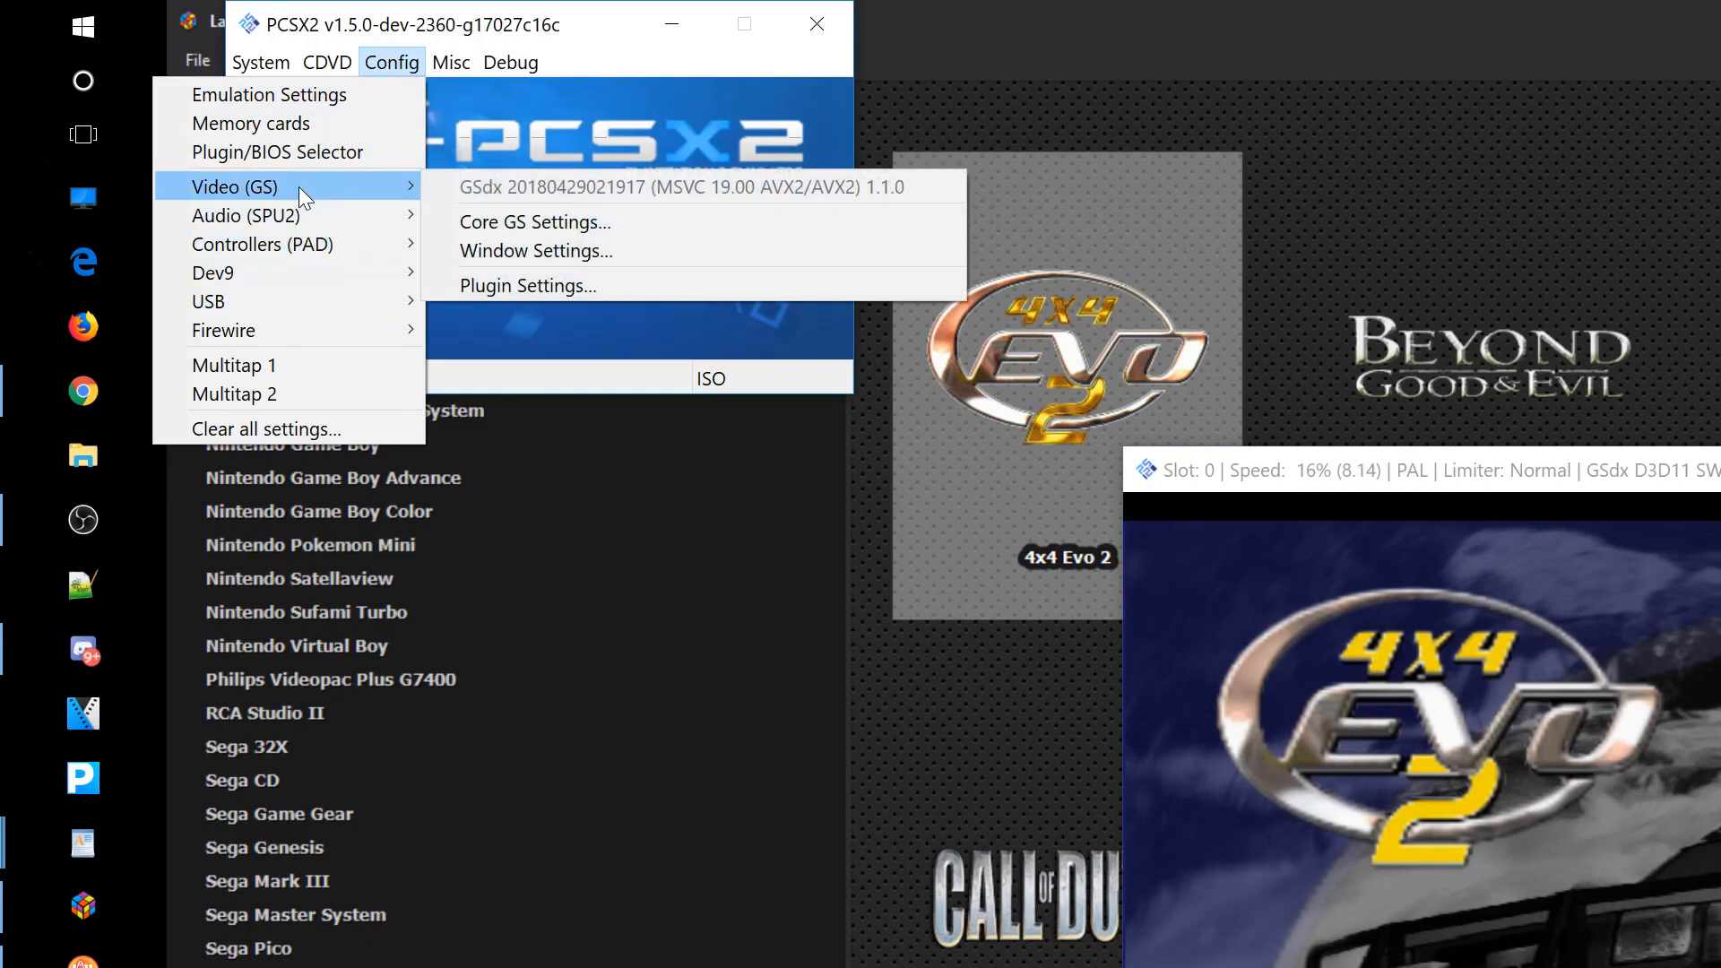
pyautogui.click(547, 285)
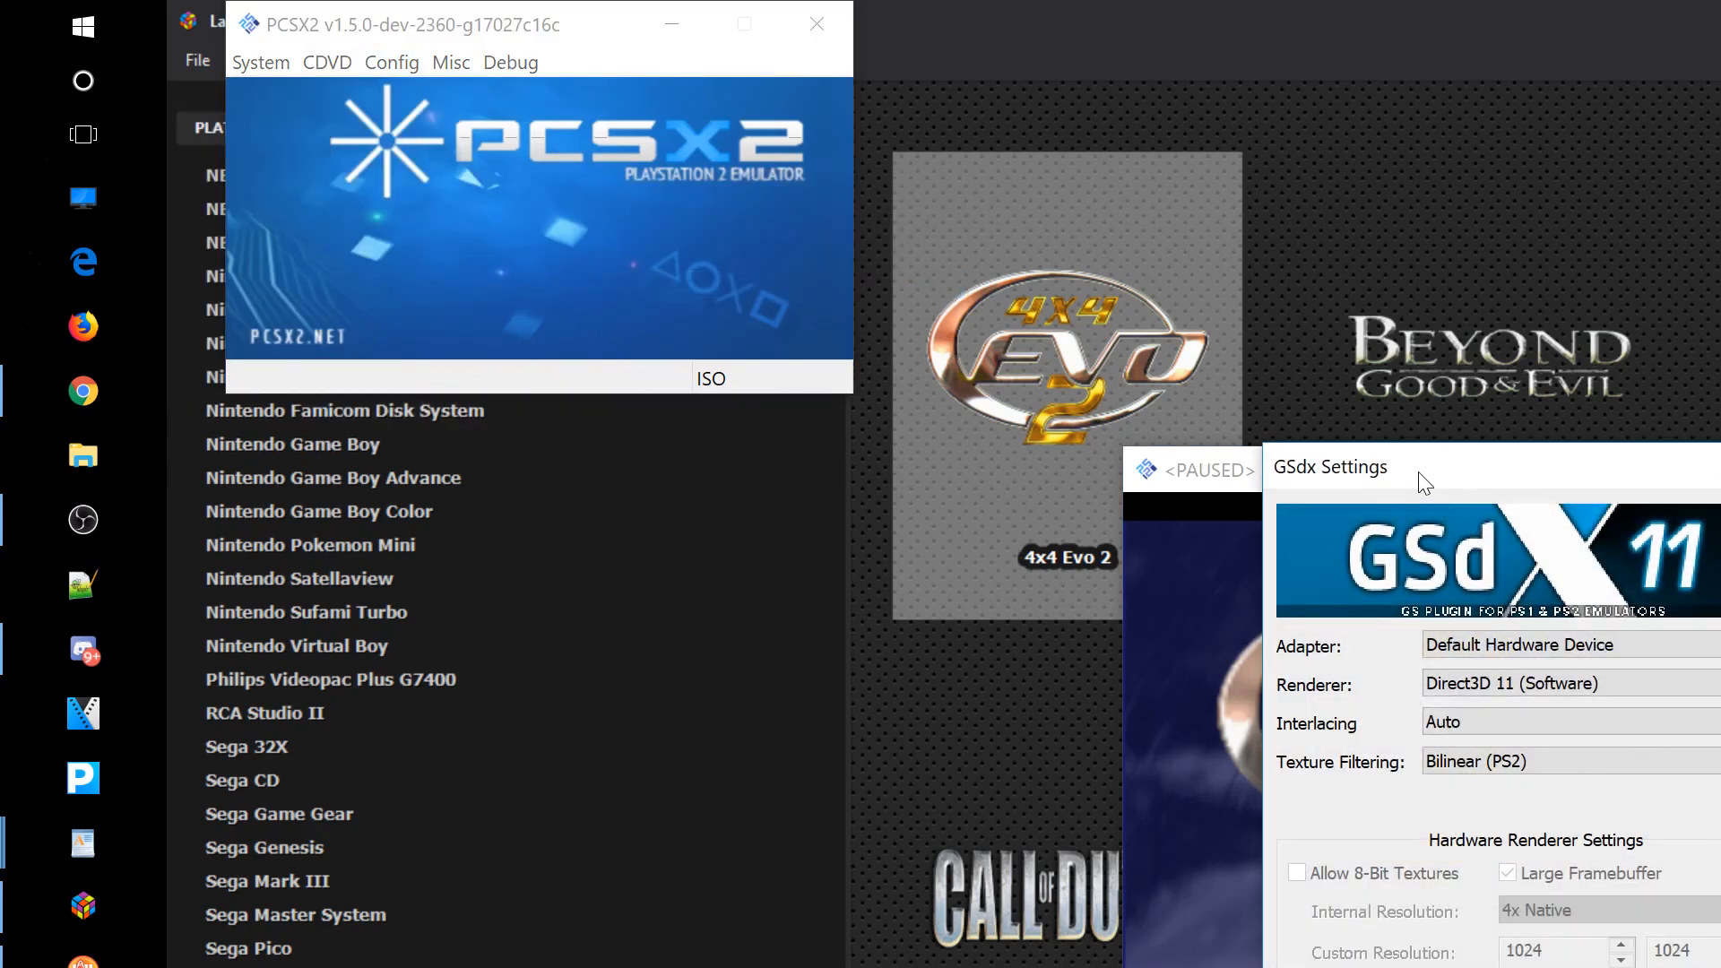
pyautogui.moveTo(1418, 471); pyautogui.dragTo(700, 476)
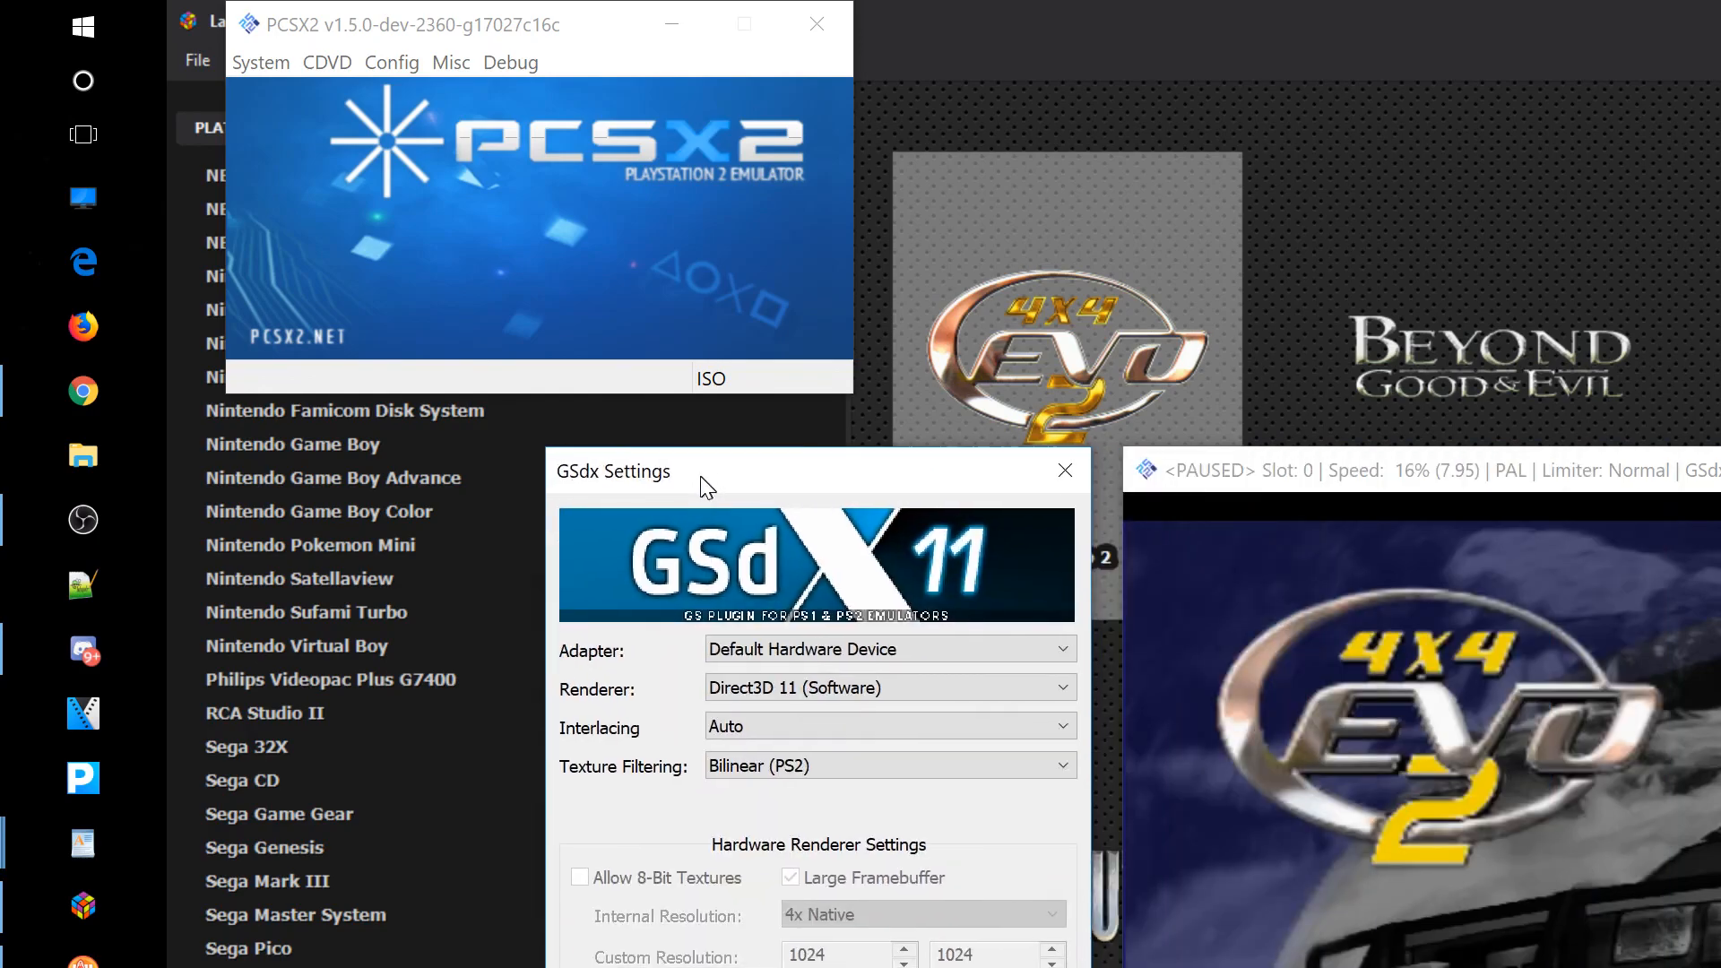
pyautogui.click(777, 690)
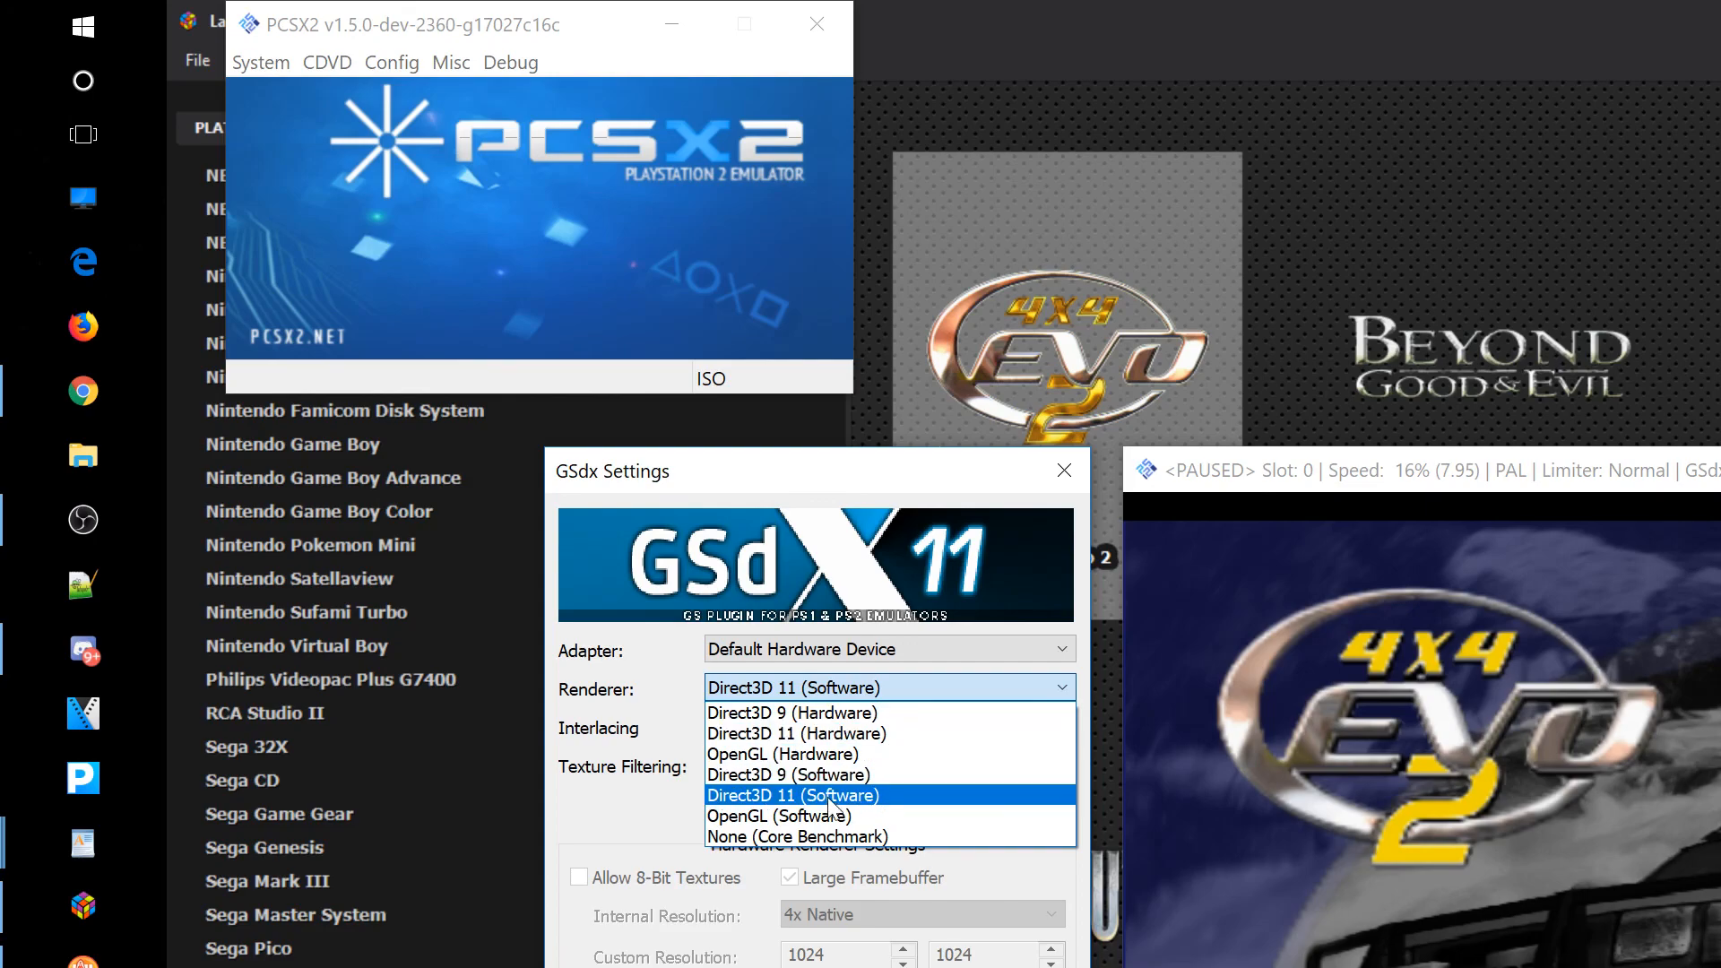
pyautogui.click(824, 756)
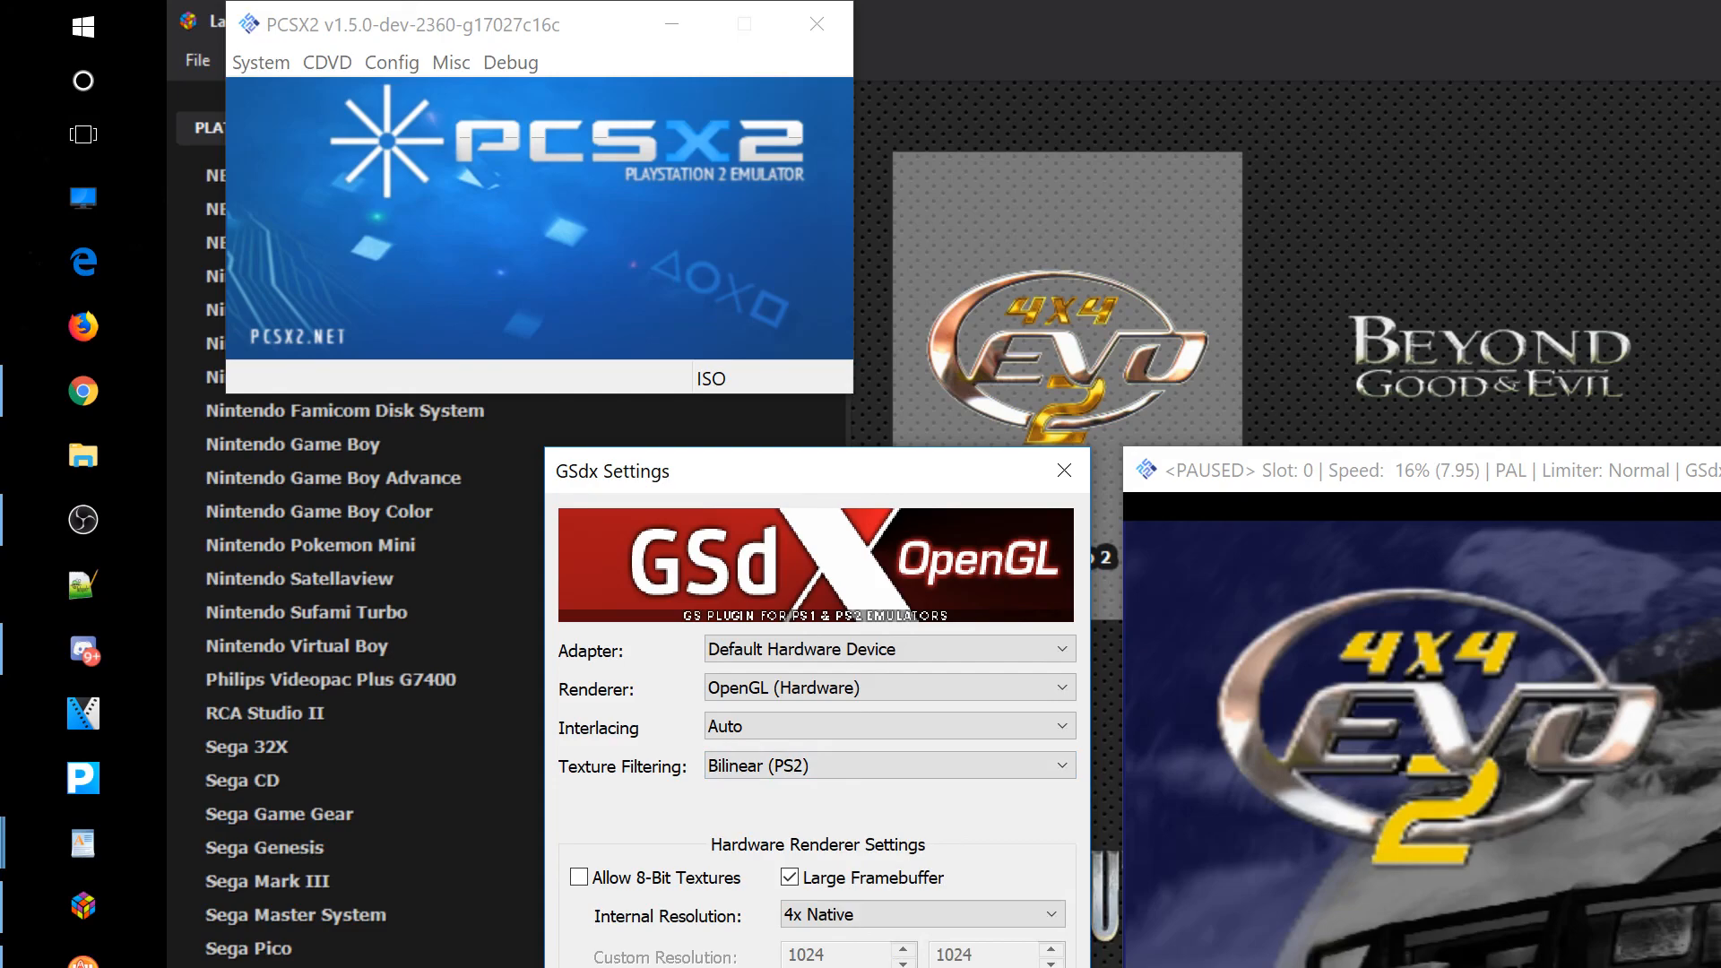
pyautogui.press('Return')
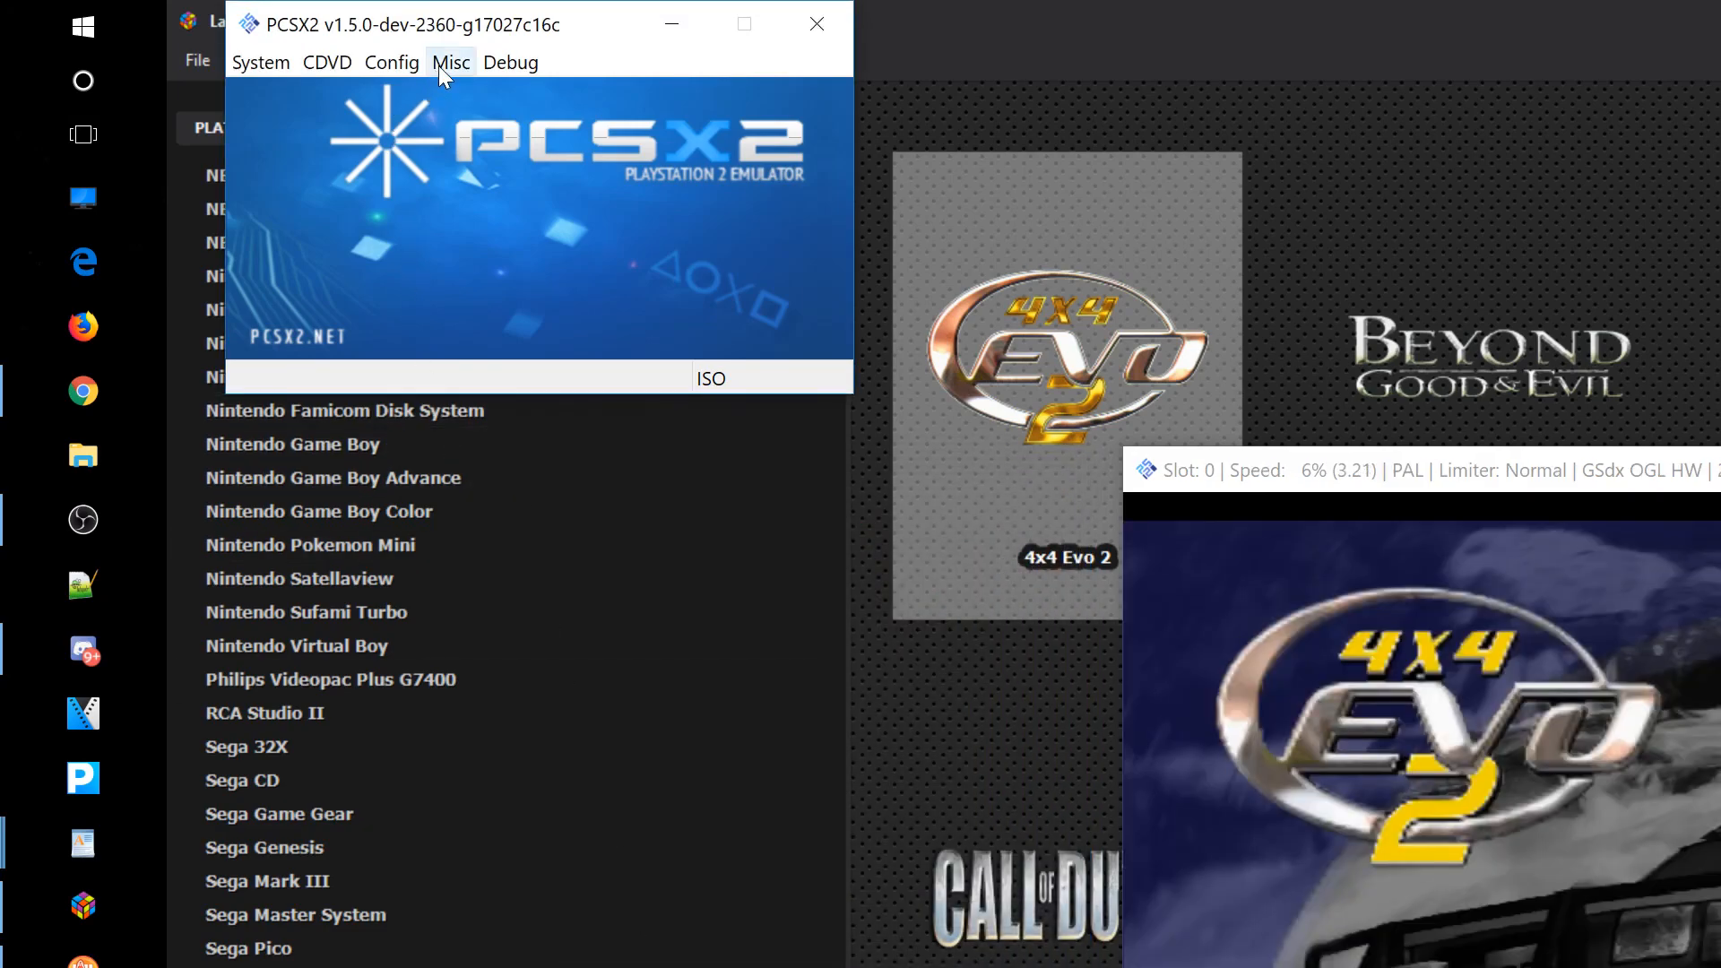
# Review the SPU2-X interpolation options and set the audio output module to 1 - XAudio 2 (Recommended).
pyautogui.click(438, 66)
pyautogui.moveTo(391, 61)
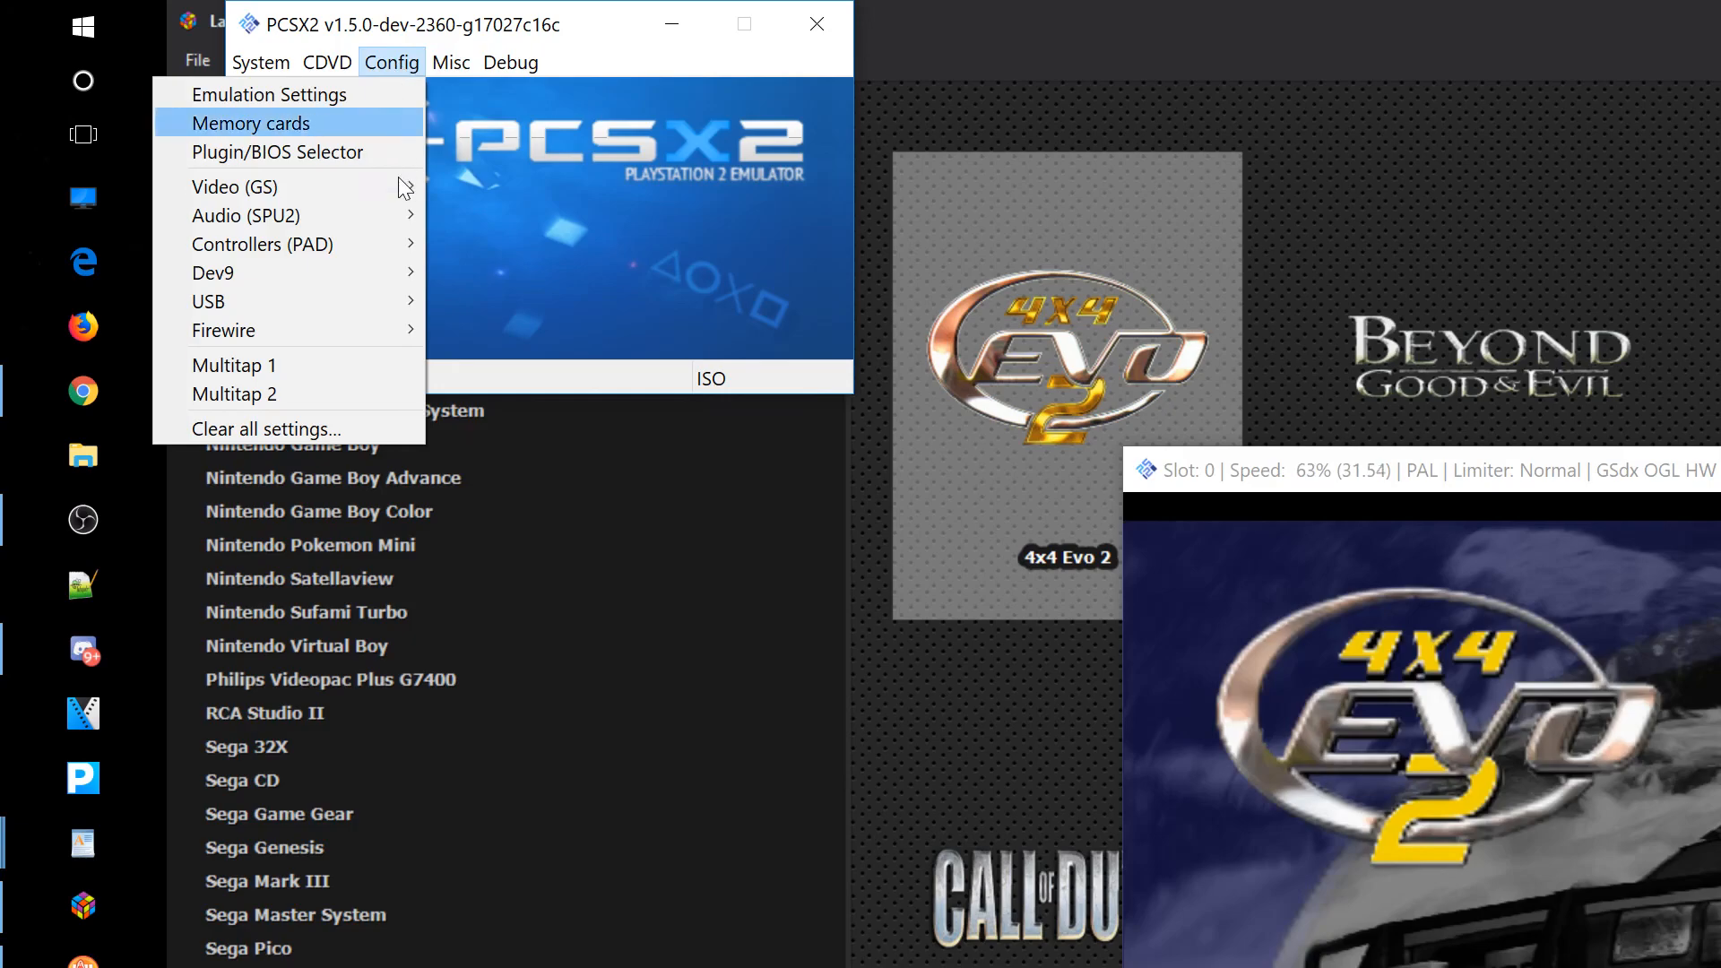
pyautogui.moveTo(384, 217)
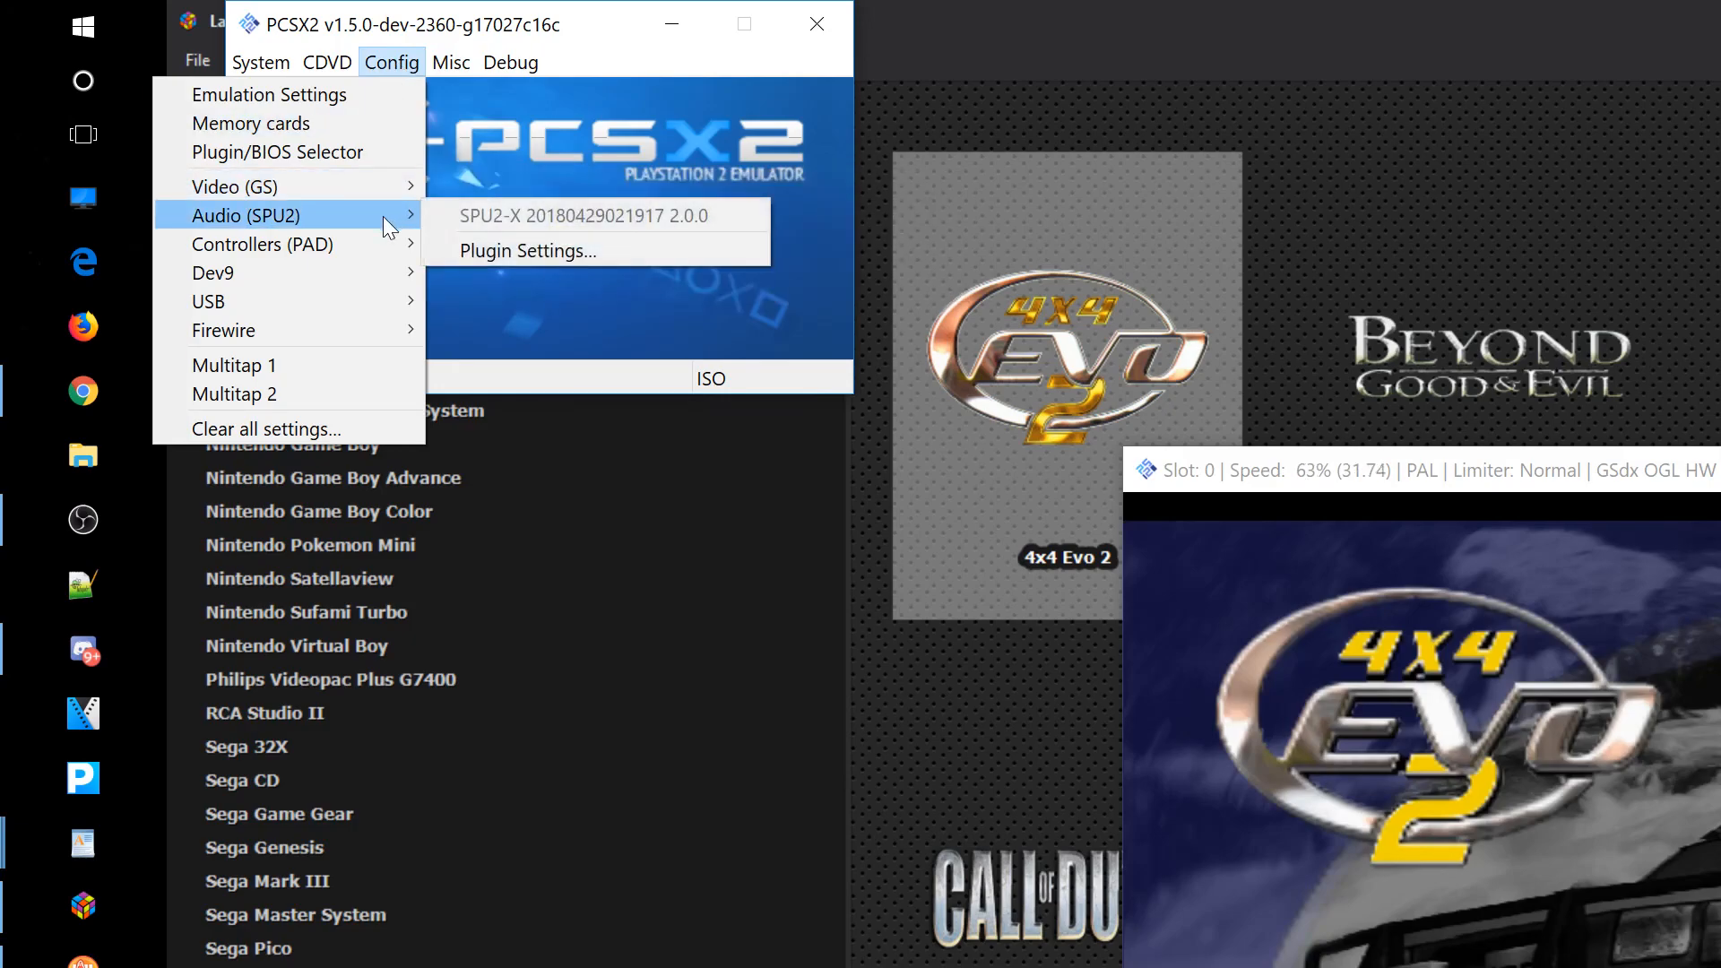
pyautogui.click(492, 244)
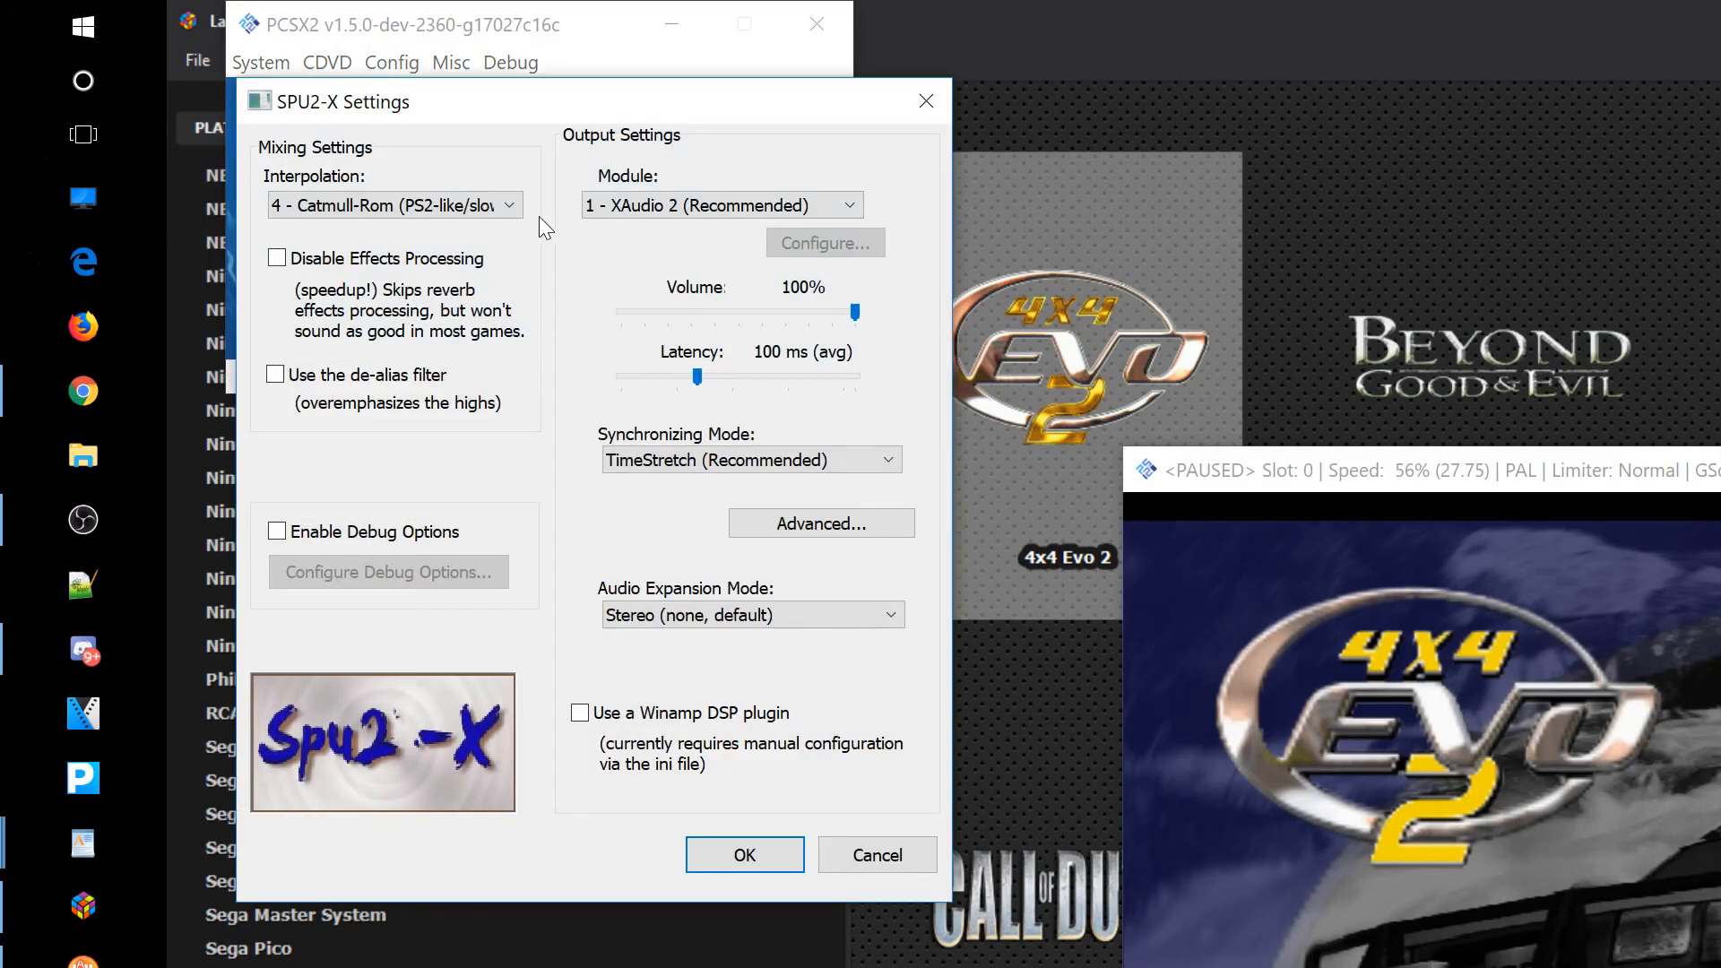
pyautogui.click(464, 205)
pyautogui.click(461, 199)
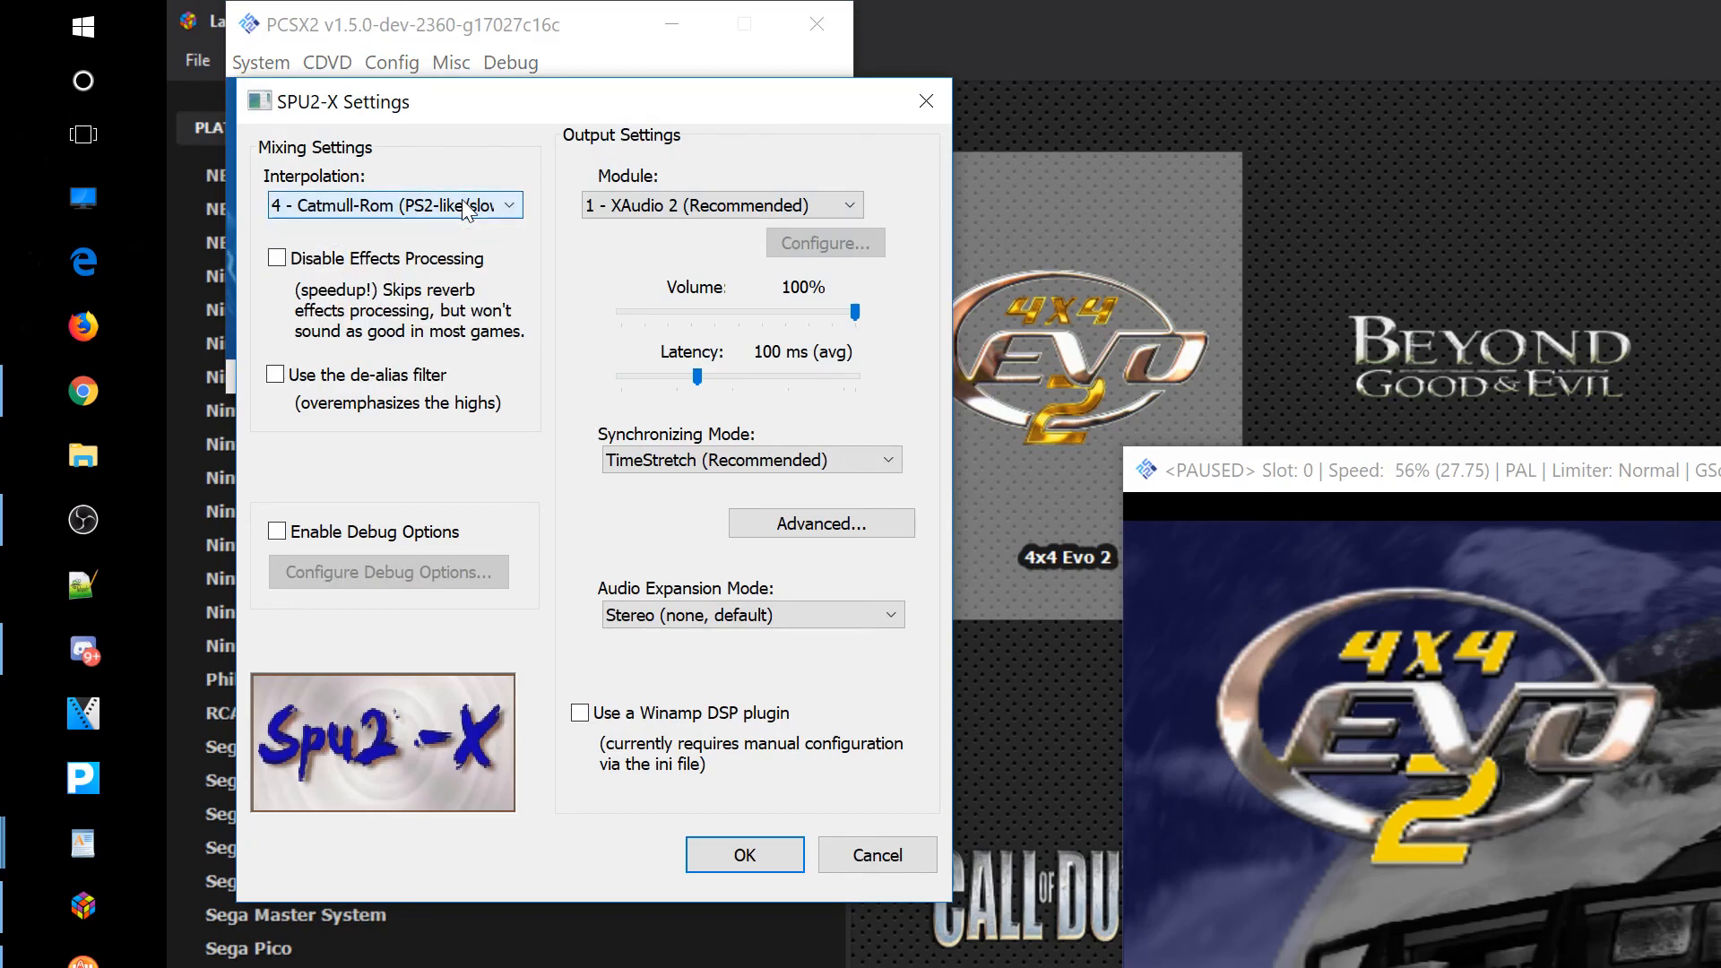
pyautogui.click(652, 215)
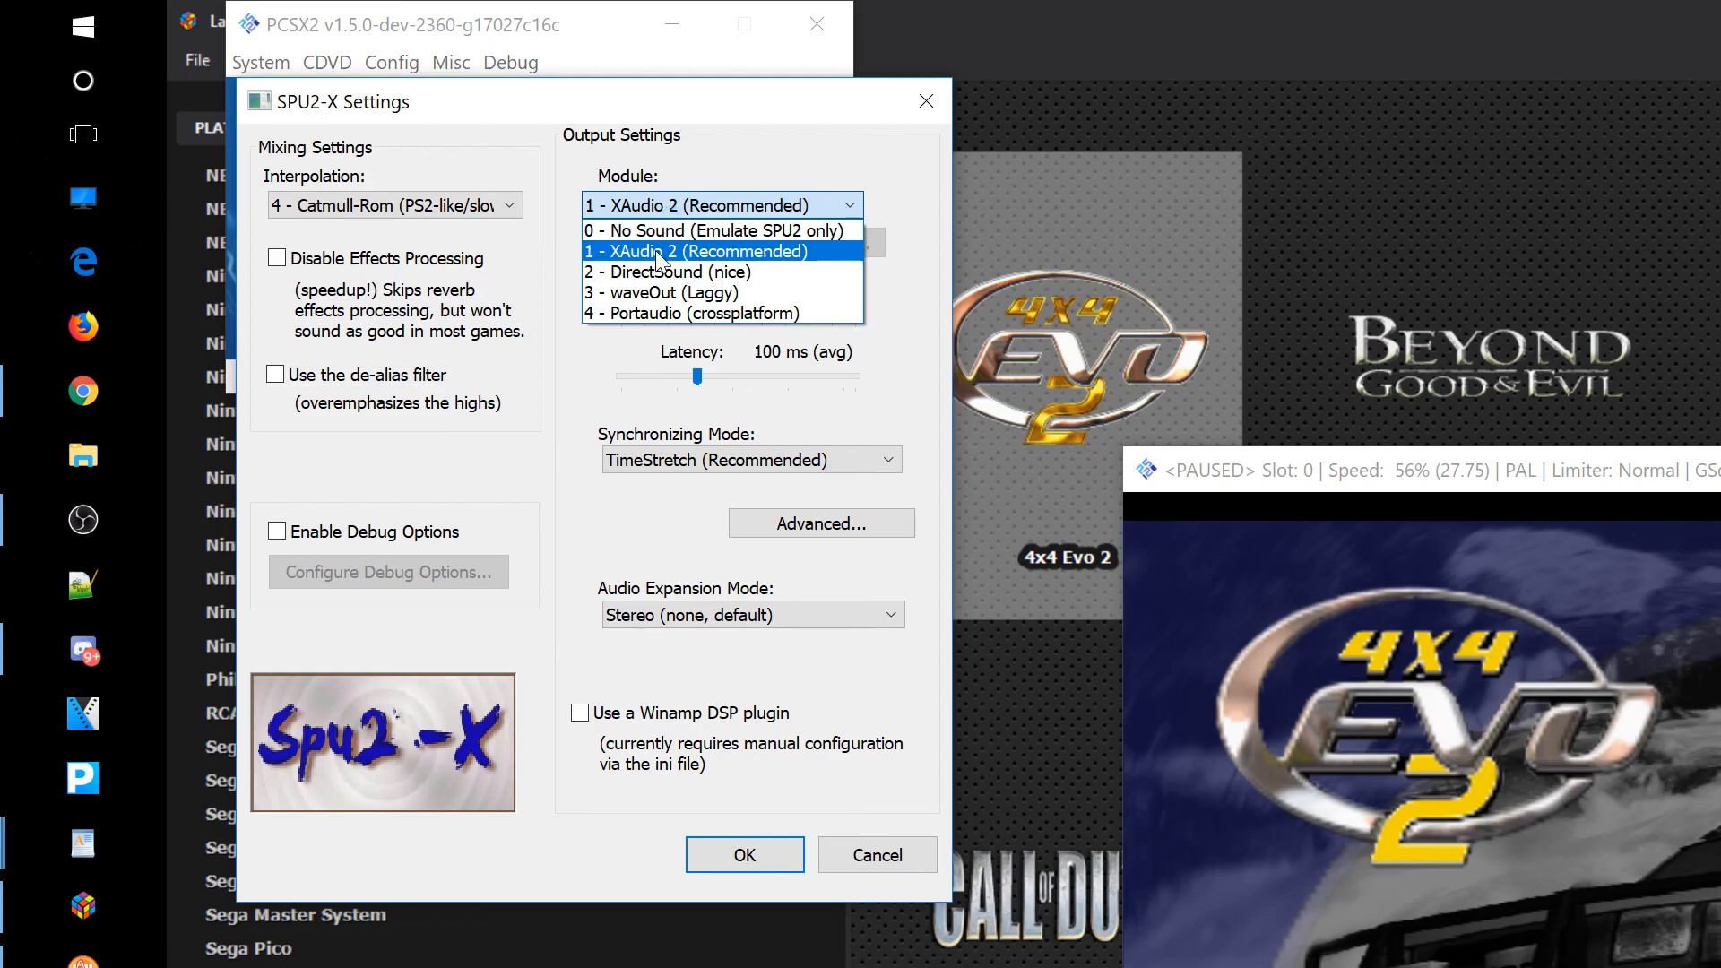
pyautogui.click(657, 254)
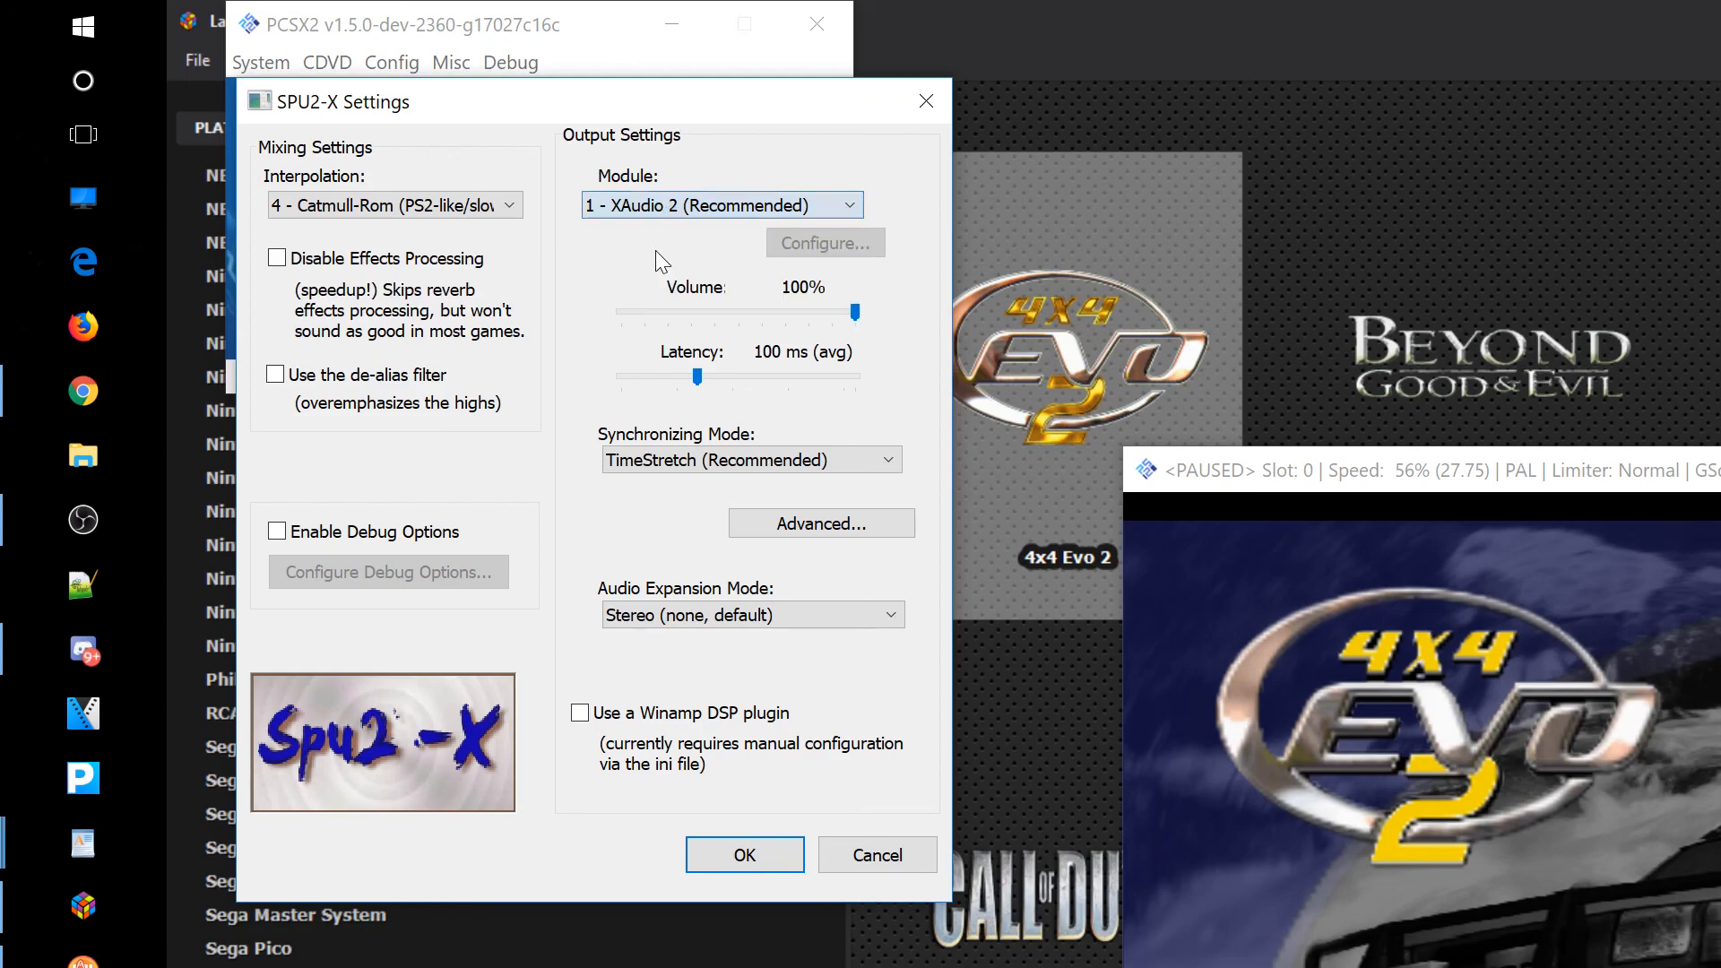
pyautogui.click(761, 856)
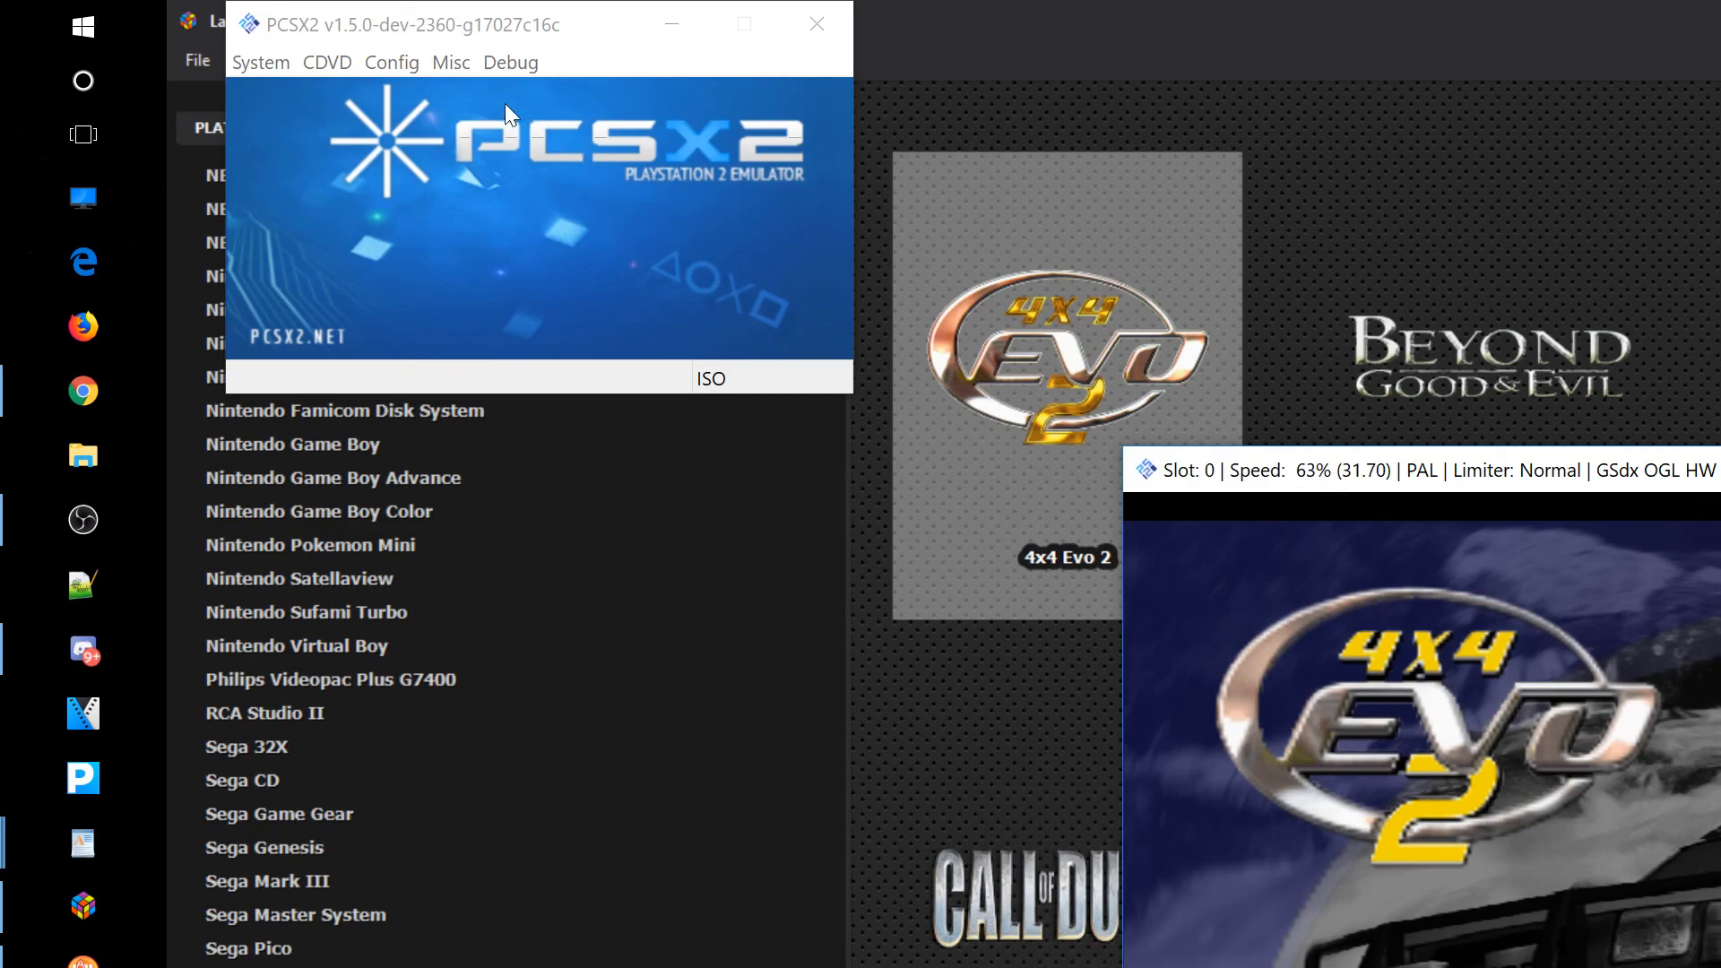
# Set the GSdx video plugin's internal resolution to 2x Native.
pyautogui.click(391, 63)
pyautogui.moveTo(356, 192)
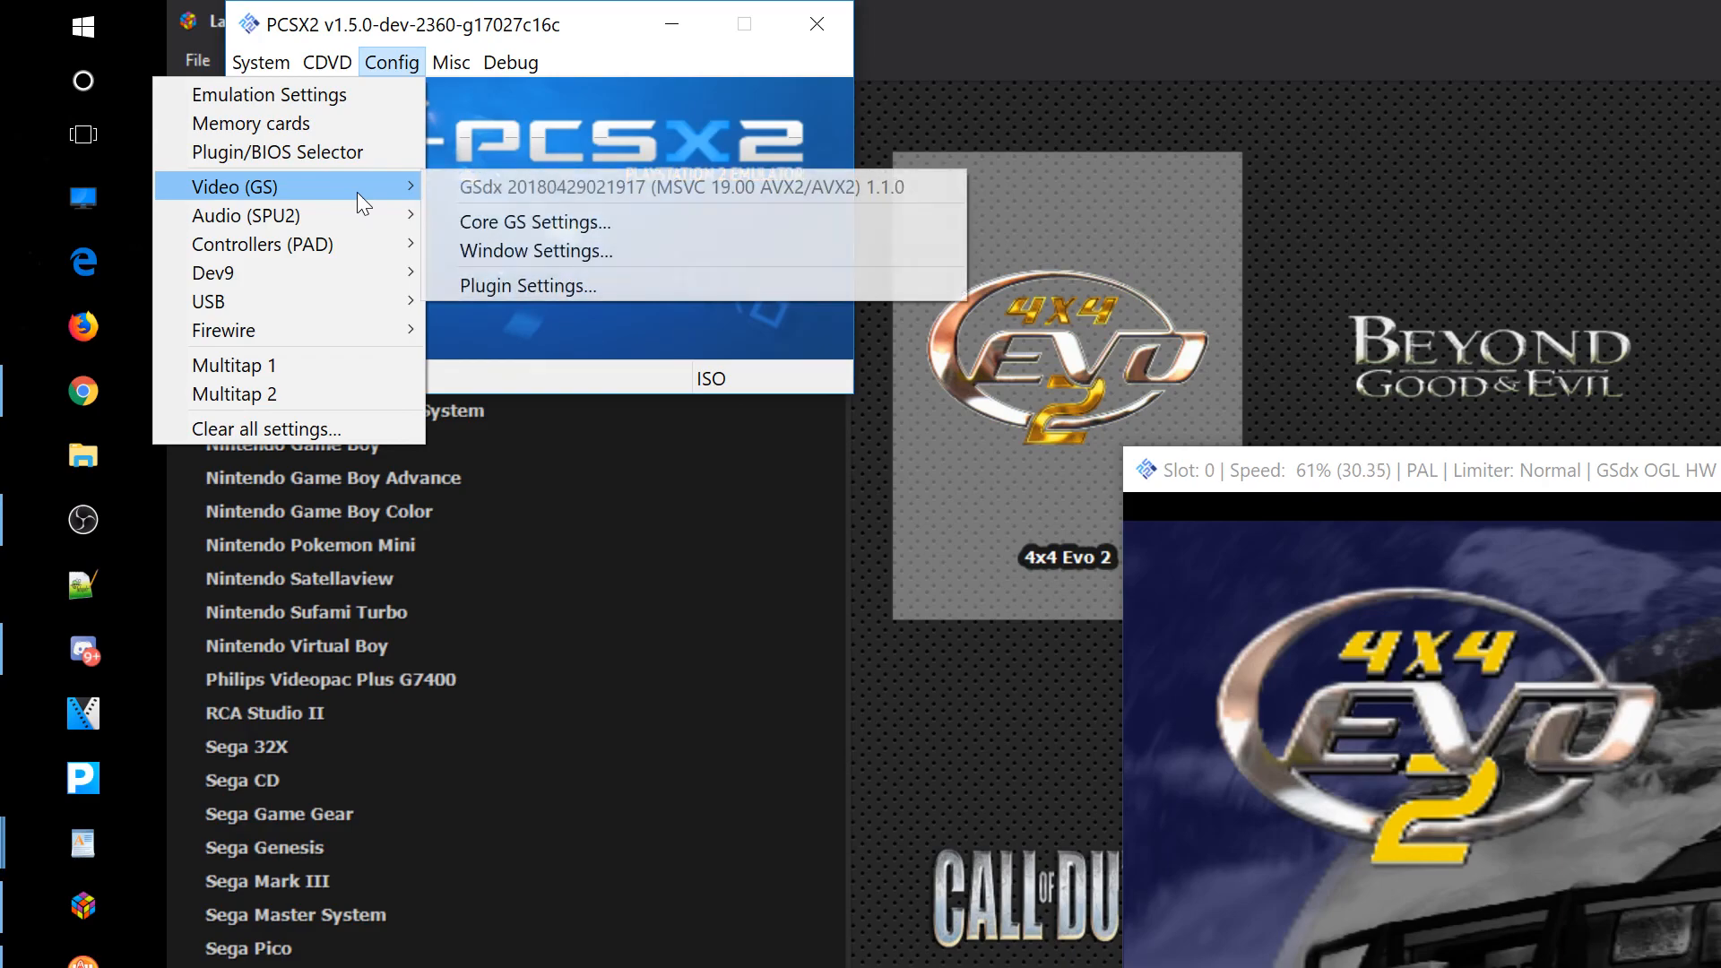
pyautogui.click(526, 279)
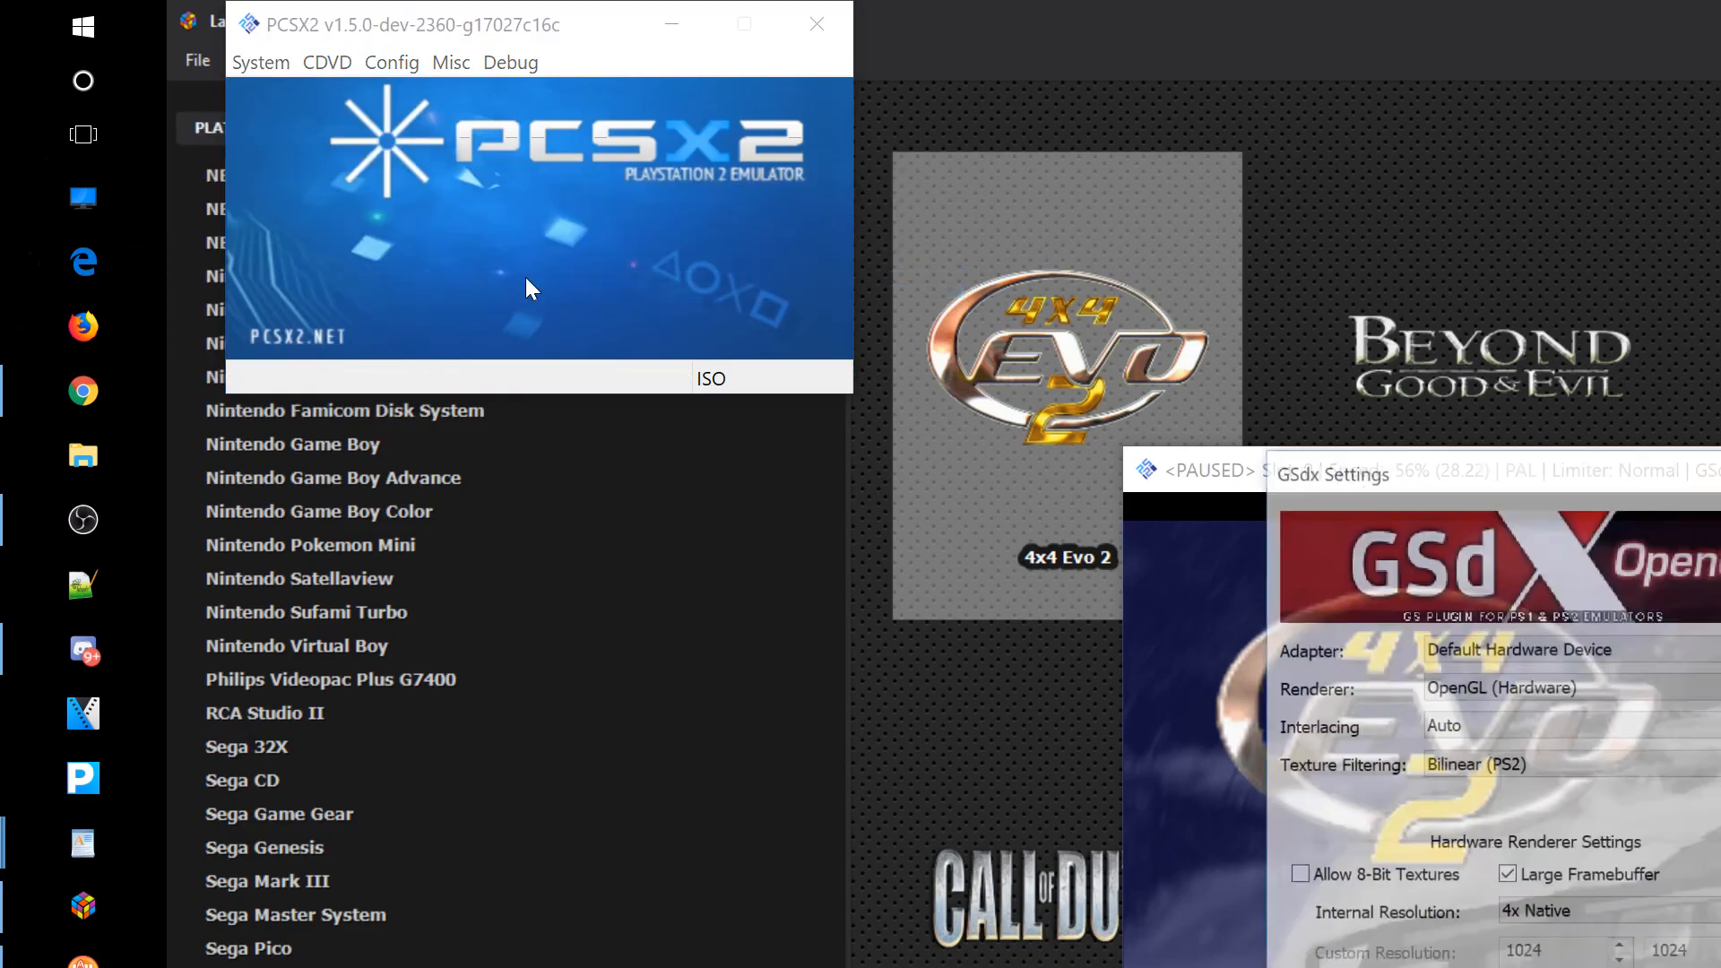
pyautogui.click(1578, 912)
pyautogui.click(1555, 957)
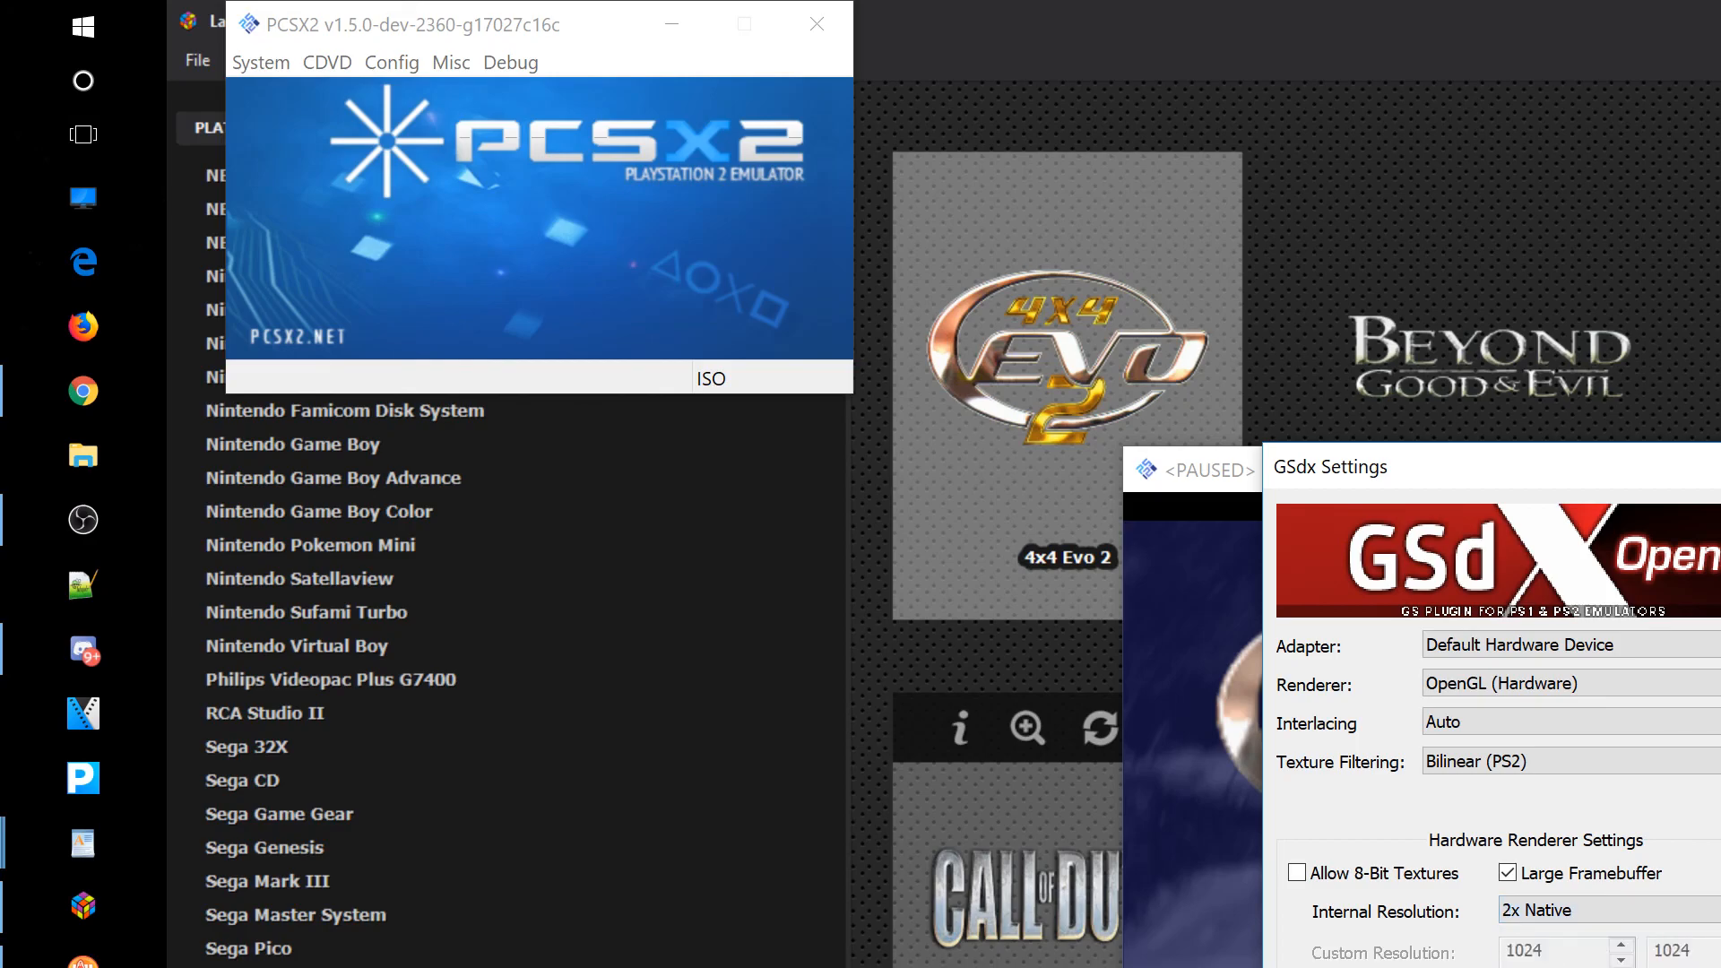
pyautogui.press('Return')
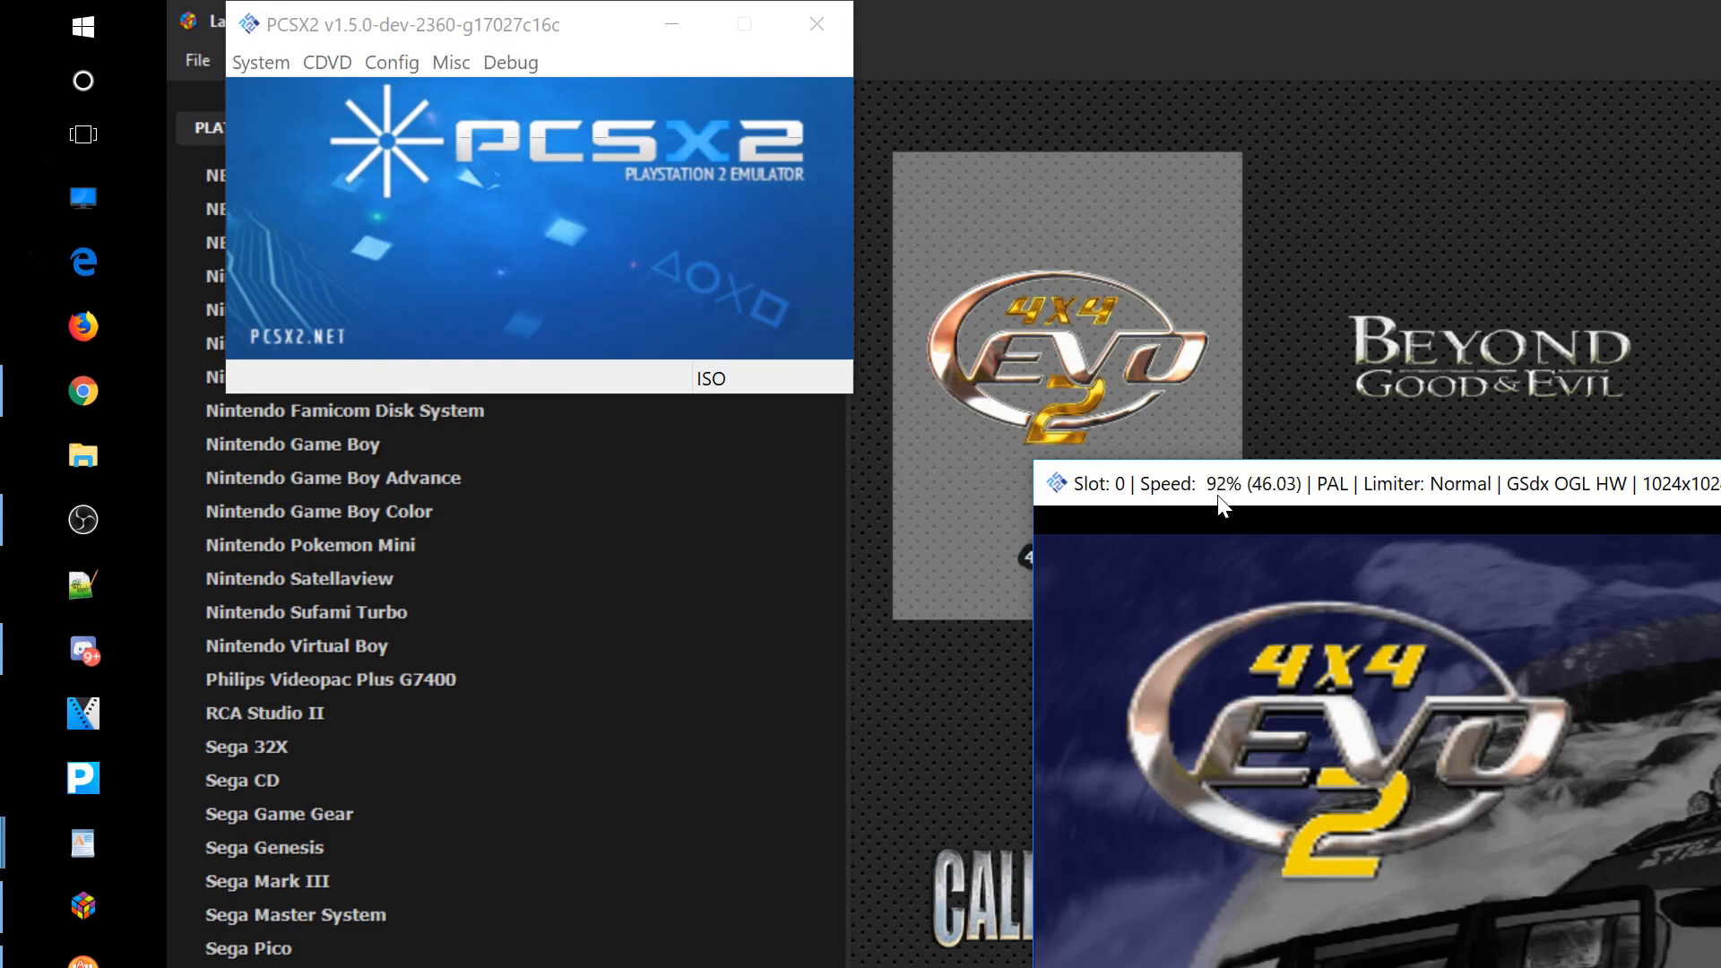
# Set the GSdx video plugin's internal resolution to Native and shift the game window slightly to show its status title.
pyautogui.click(386, 65)
pyautogui.moveTo(428, 68)
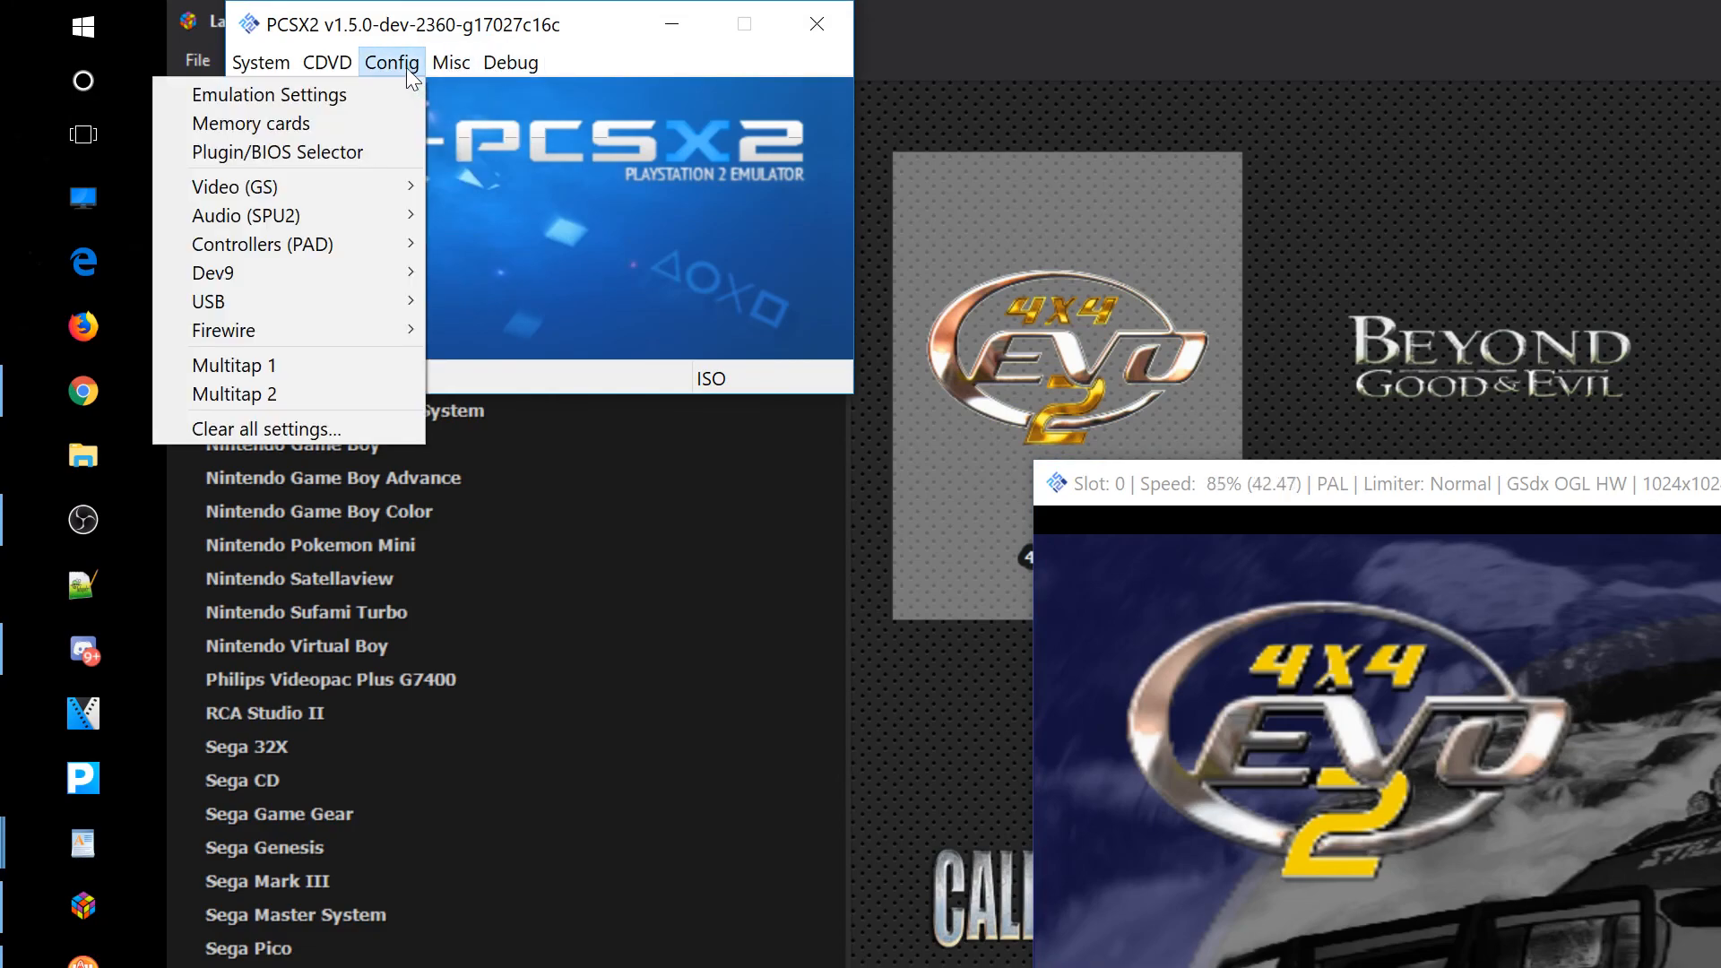
pyautogui.moveTo(336, 190)
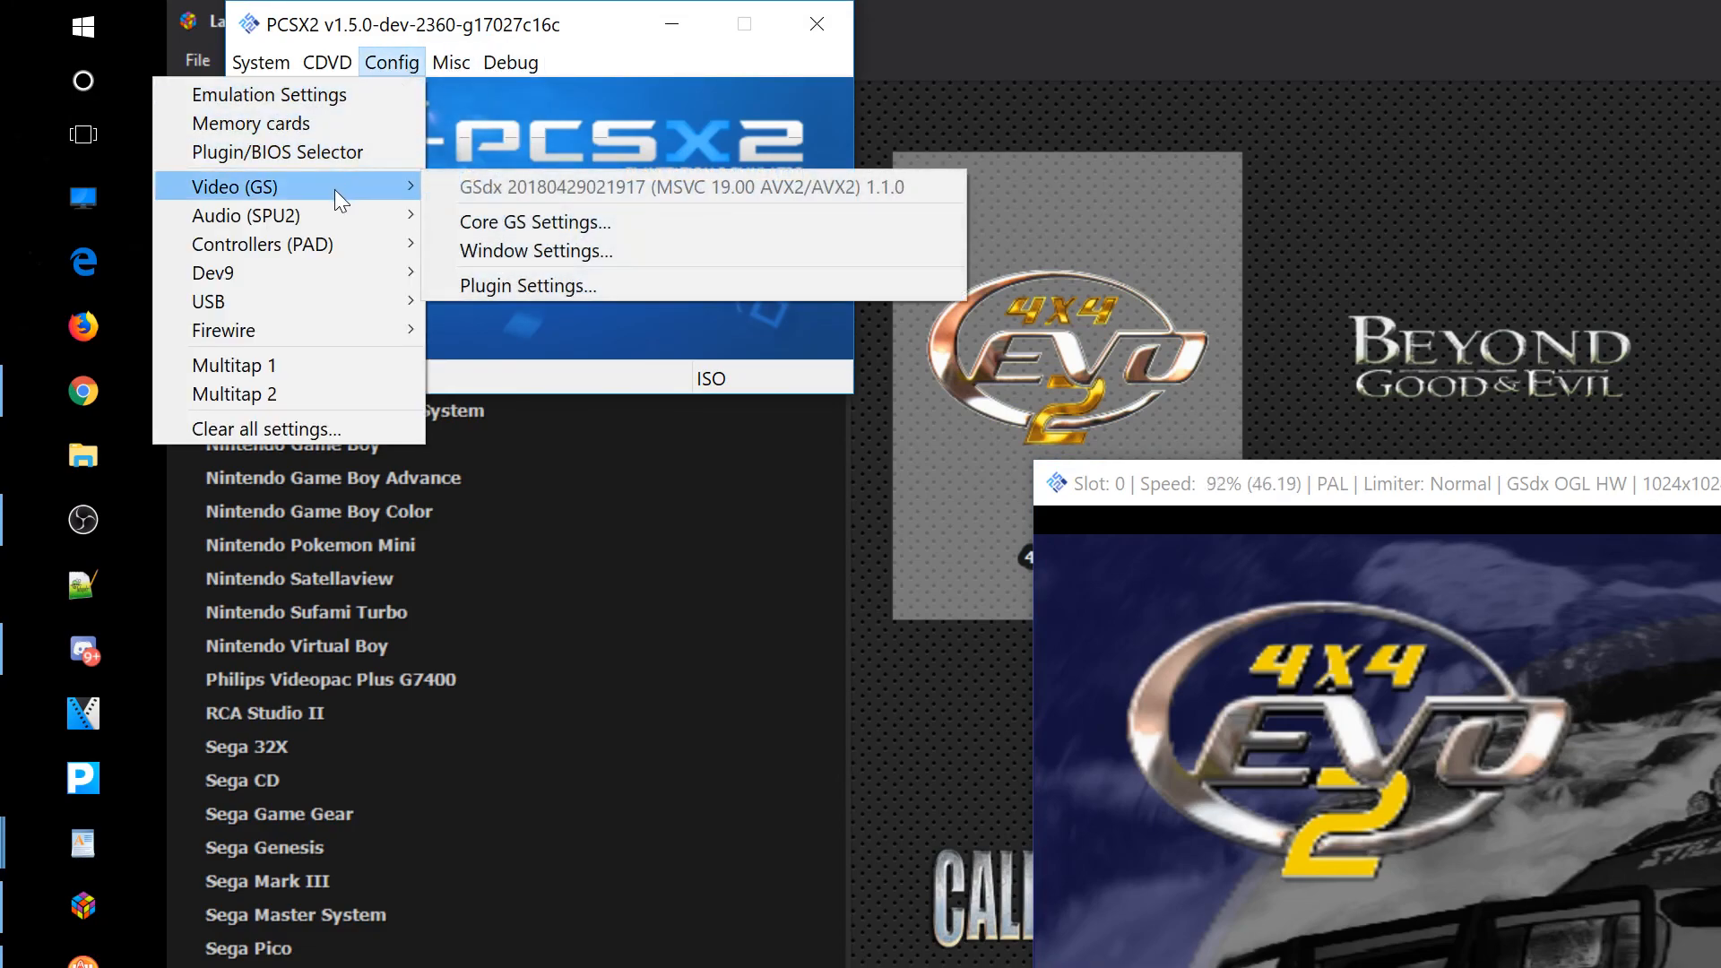
pyautogui.click(519, 283)
pyautogui.click(1559, 910)
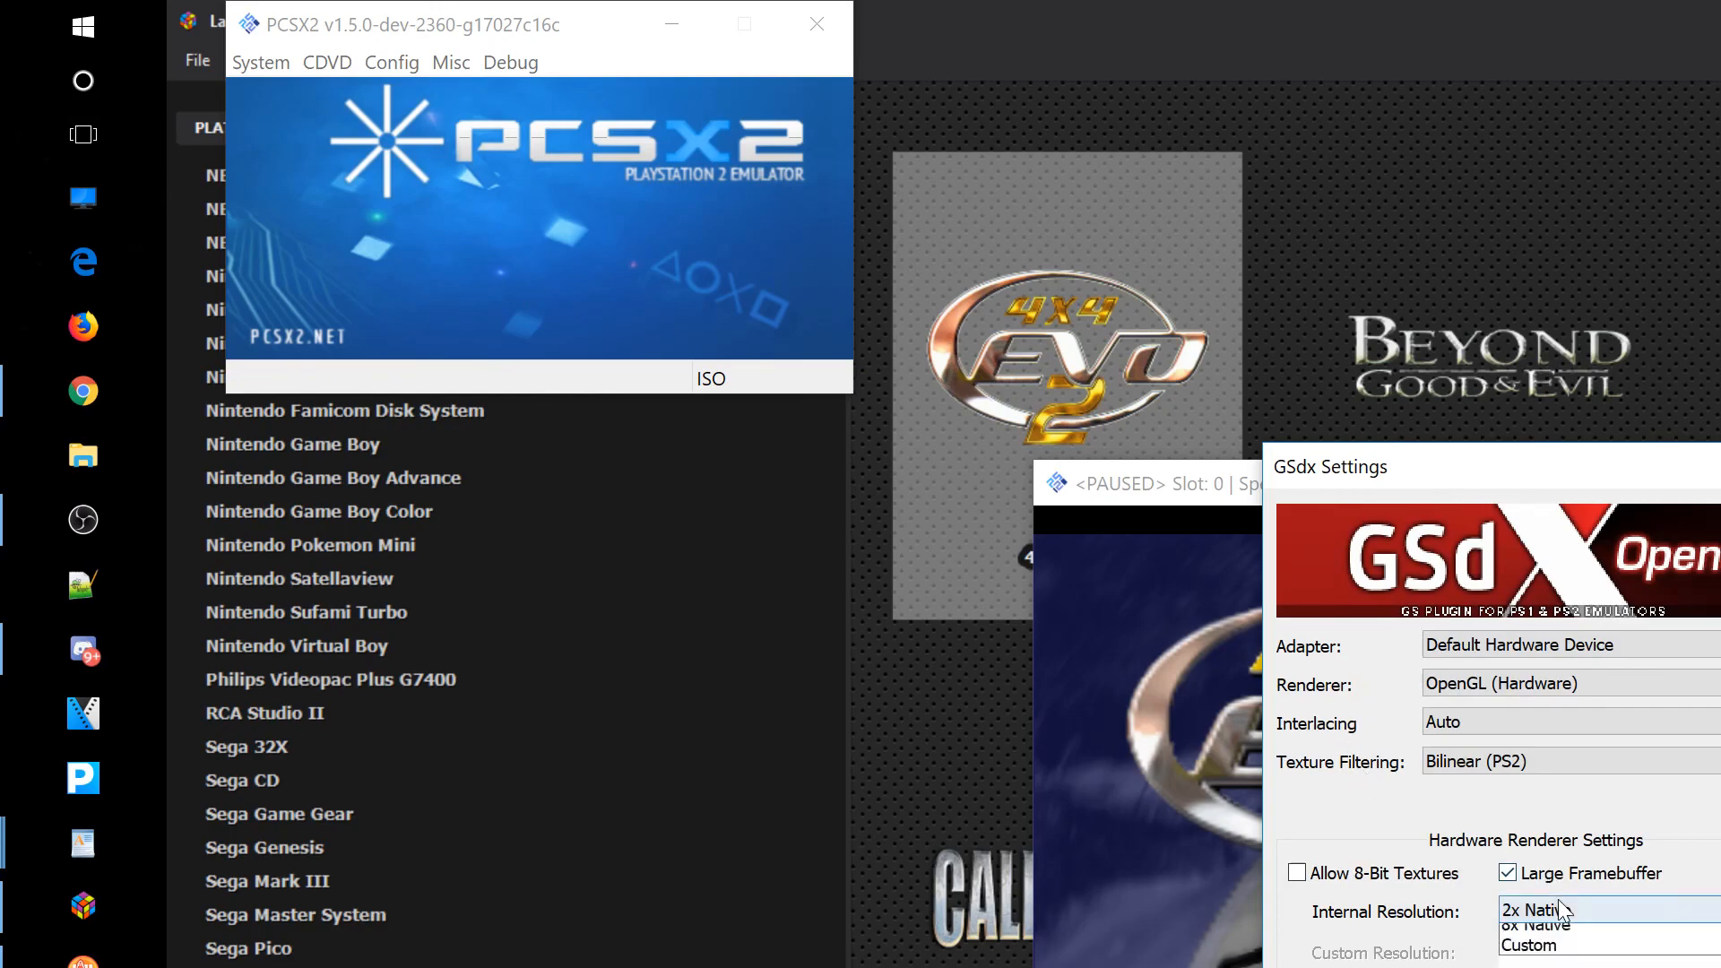
pyautogui.click(1570, 934)
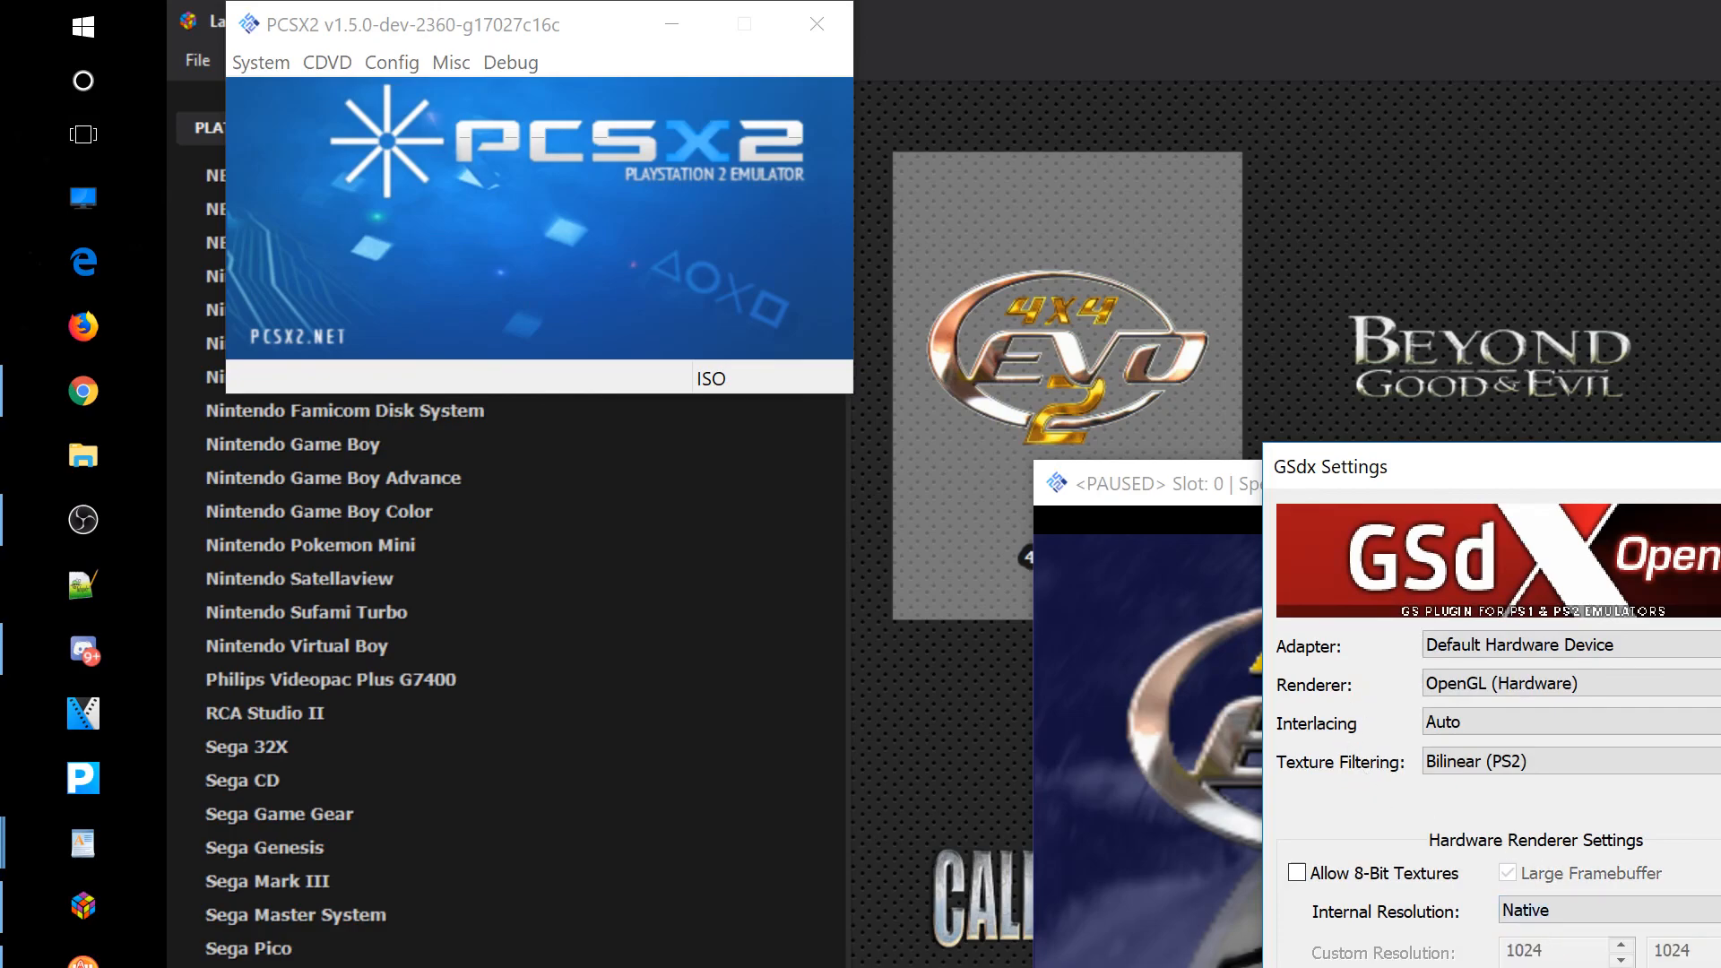
pyautogui.press('Return')
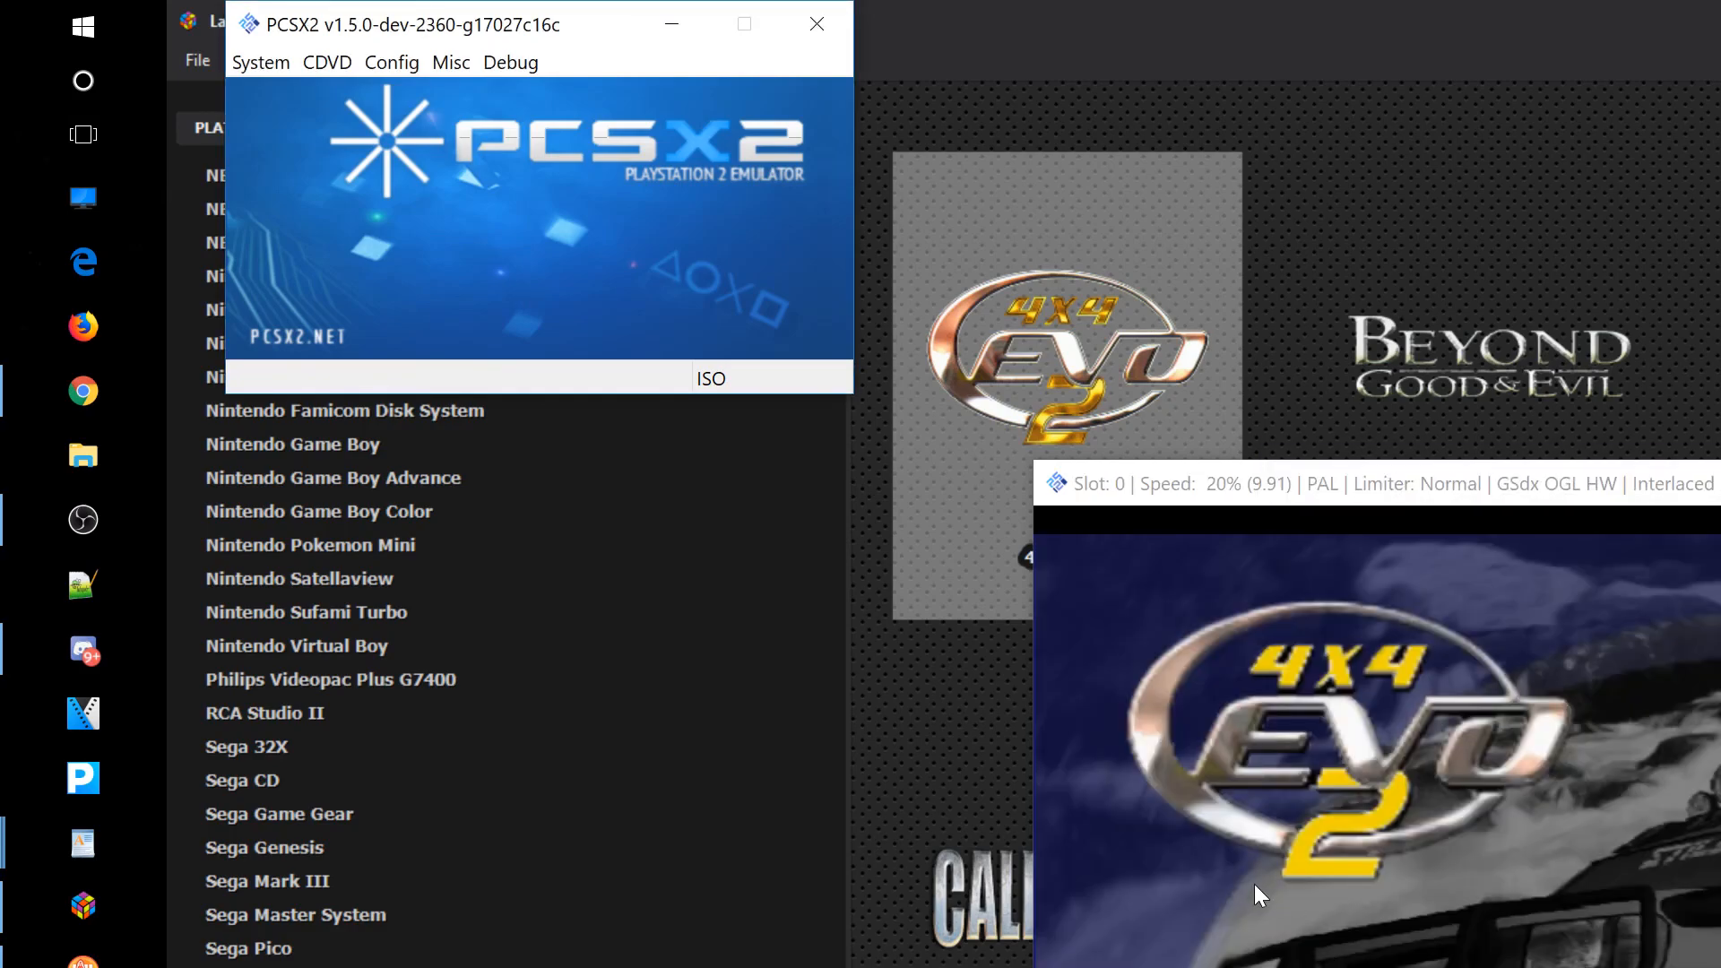
pyautogui.moveTo(1435, 491); pyautogui.dragTo(1365, 484)
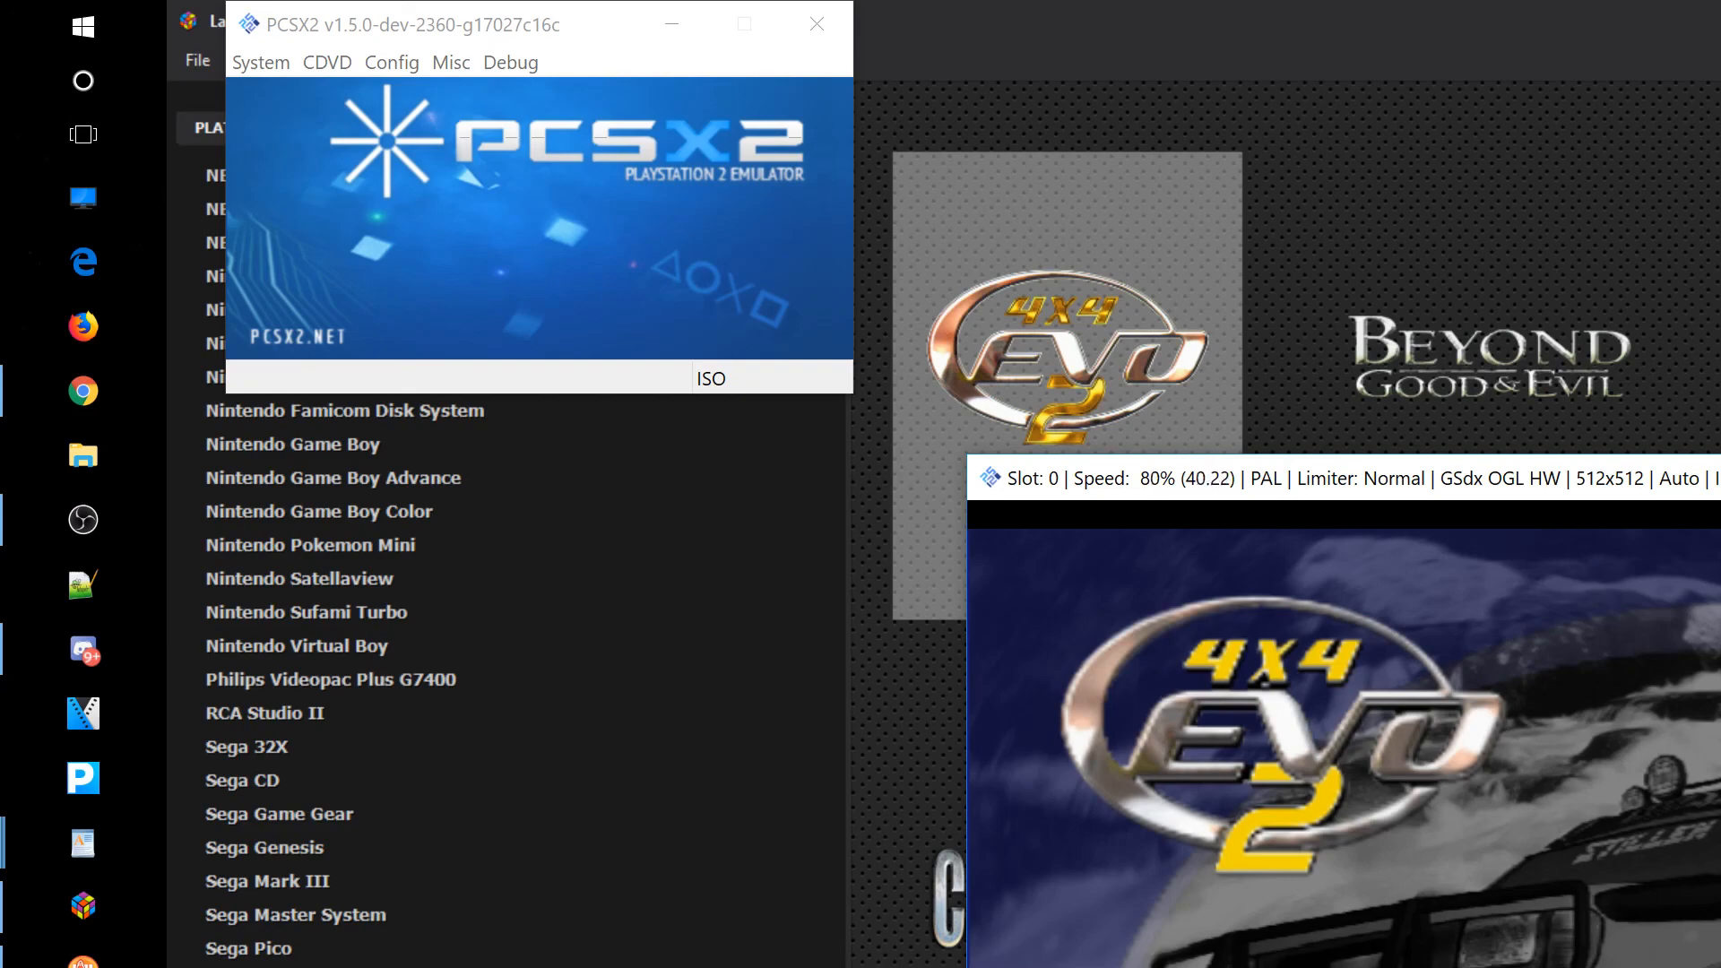
pyautogui.click(433, 65)
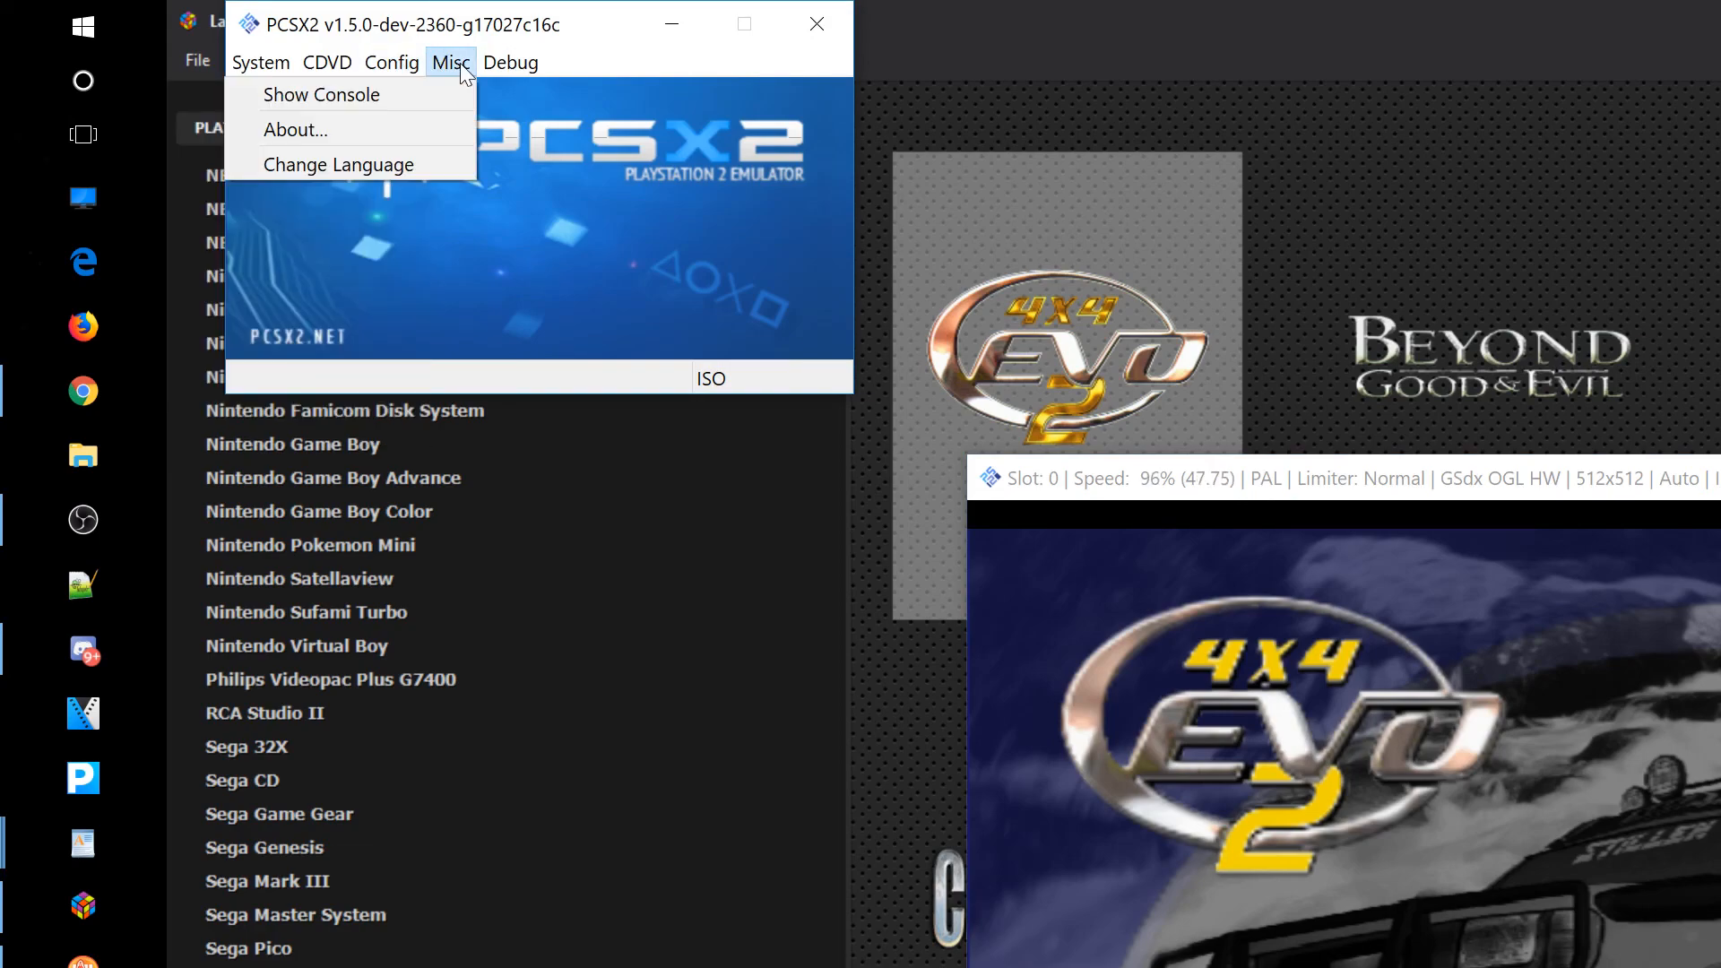
pyautogui.moveTo(380, 62)
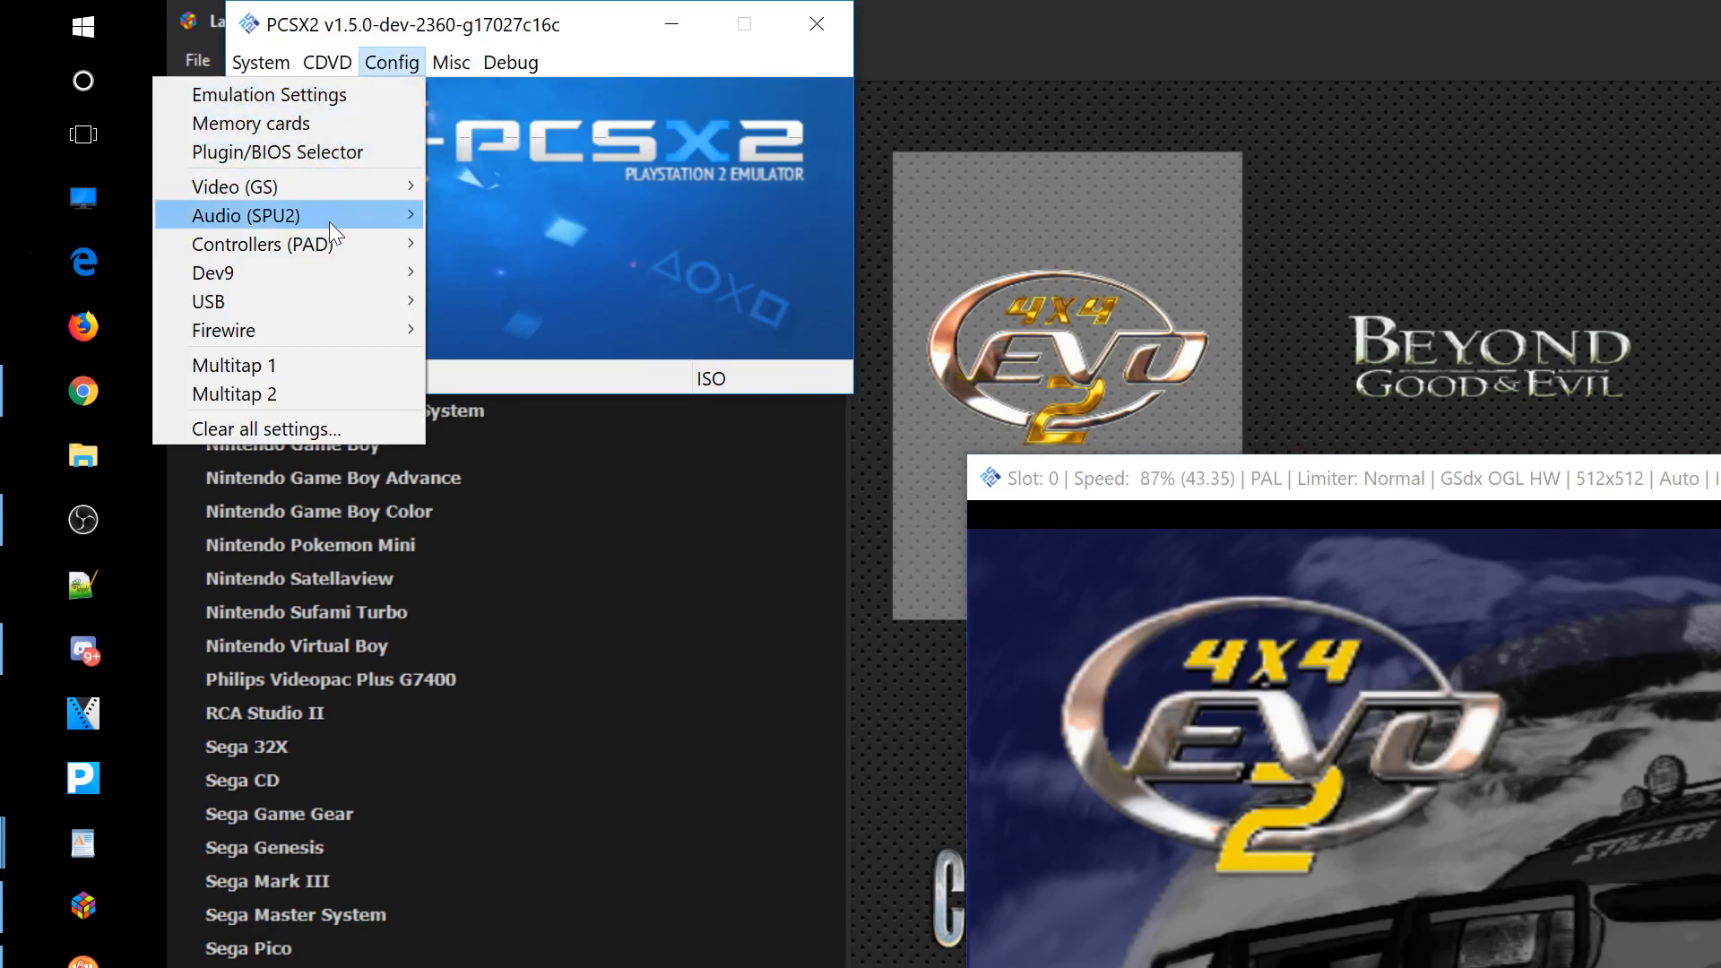
pyautogui.moveTo(321, 190)
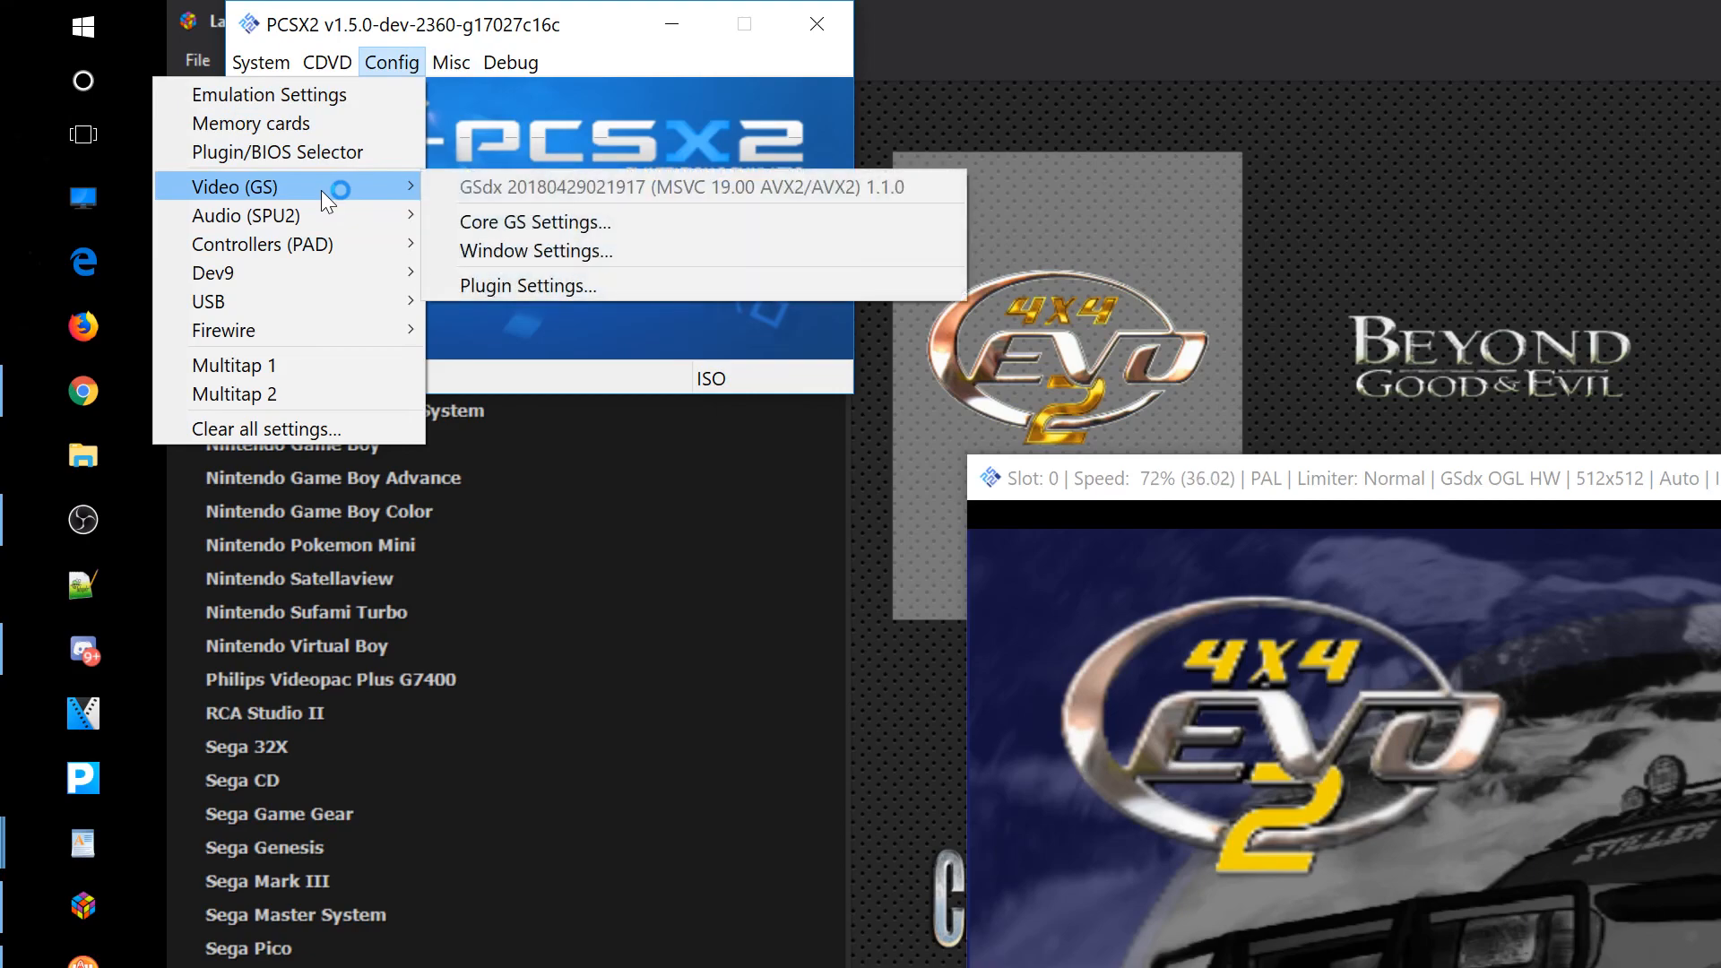
pyautogui.click(631, 20)
# Exit the running 4x4 Evo 2 game and close the PCSX2 emulator.
pyautogui.click(1380, 555)
pyautogui.press('Escape')
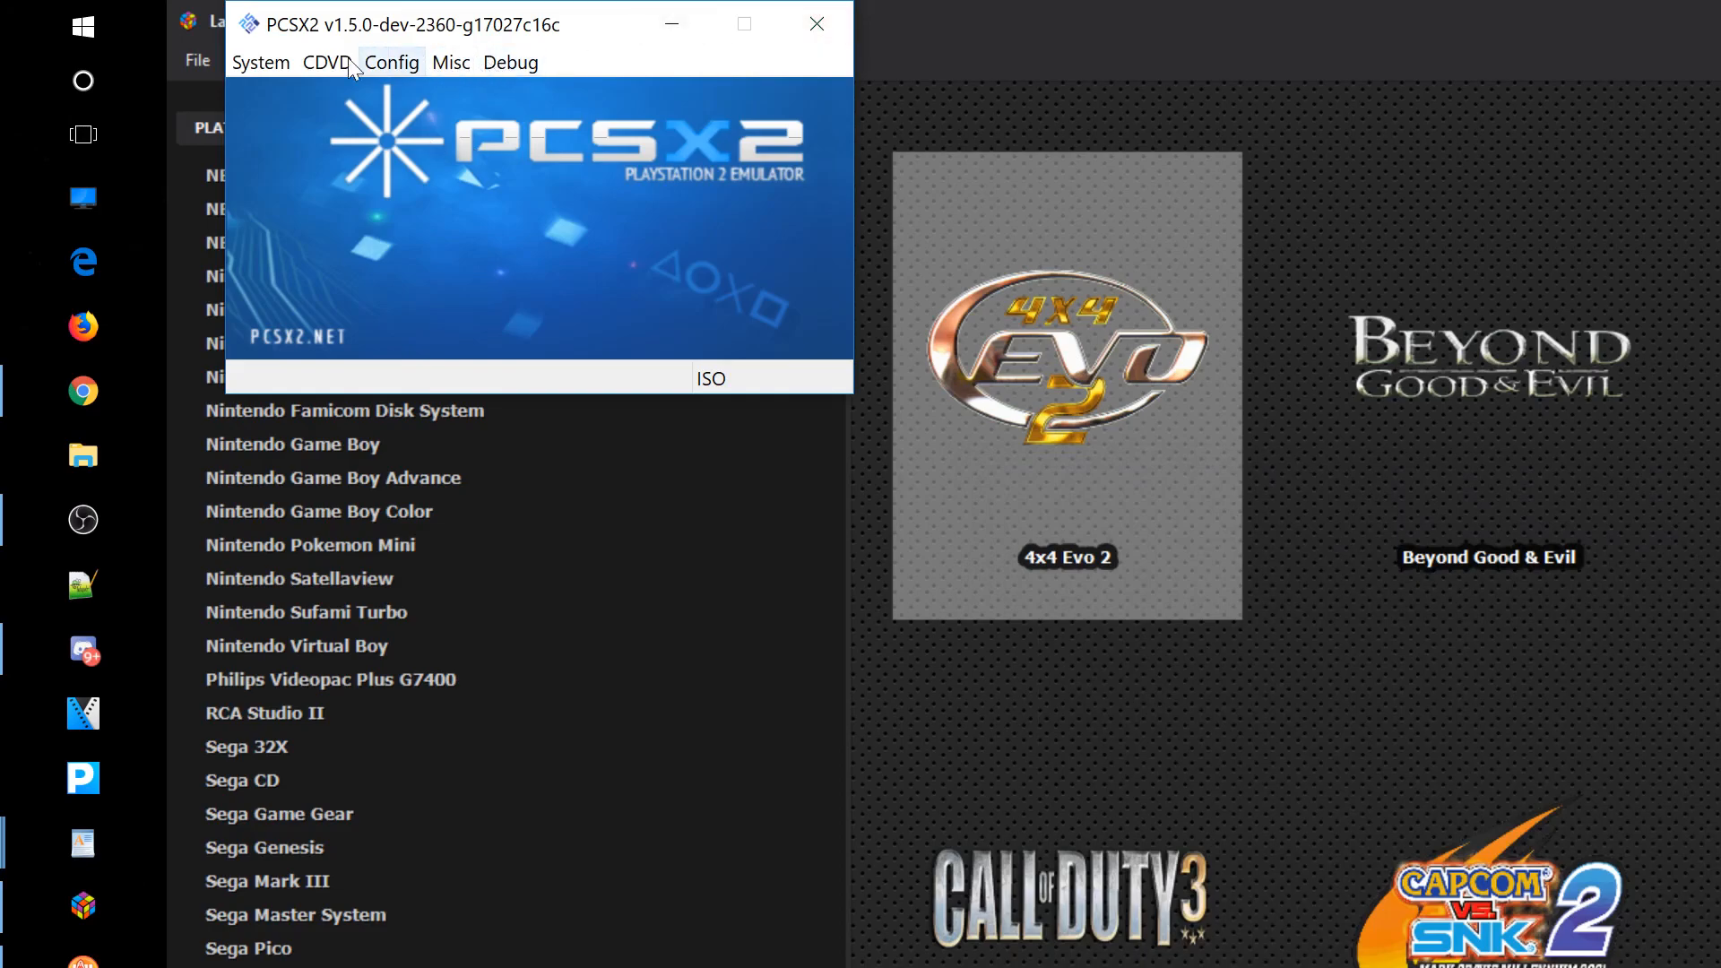
pyautogui.click(261, 59)
pyautogui.click(713, 43)
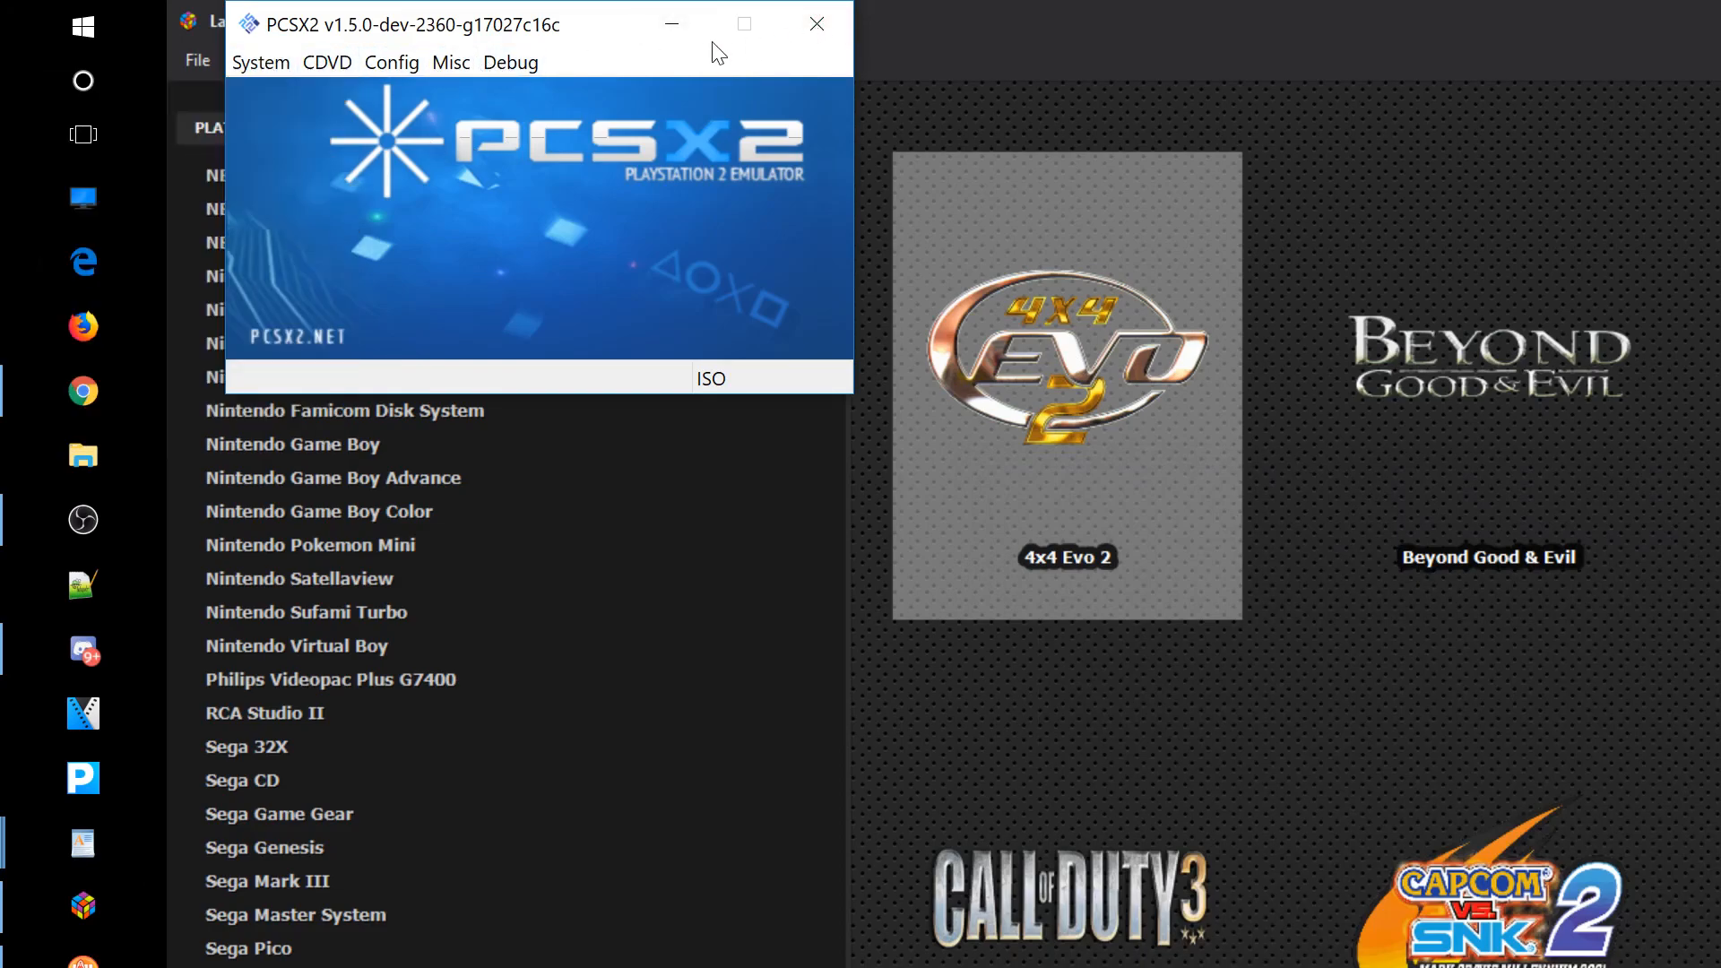
pyautogui.click(812, 27)
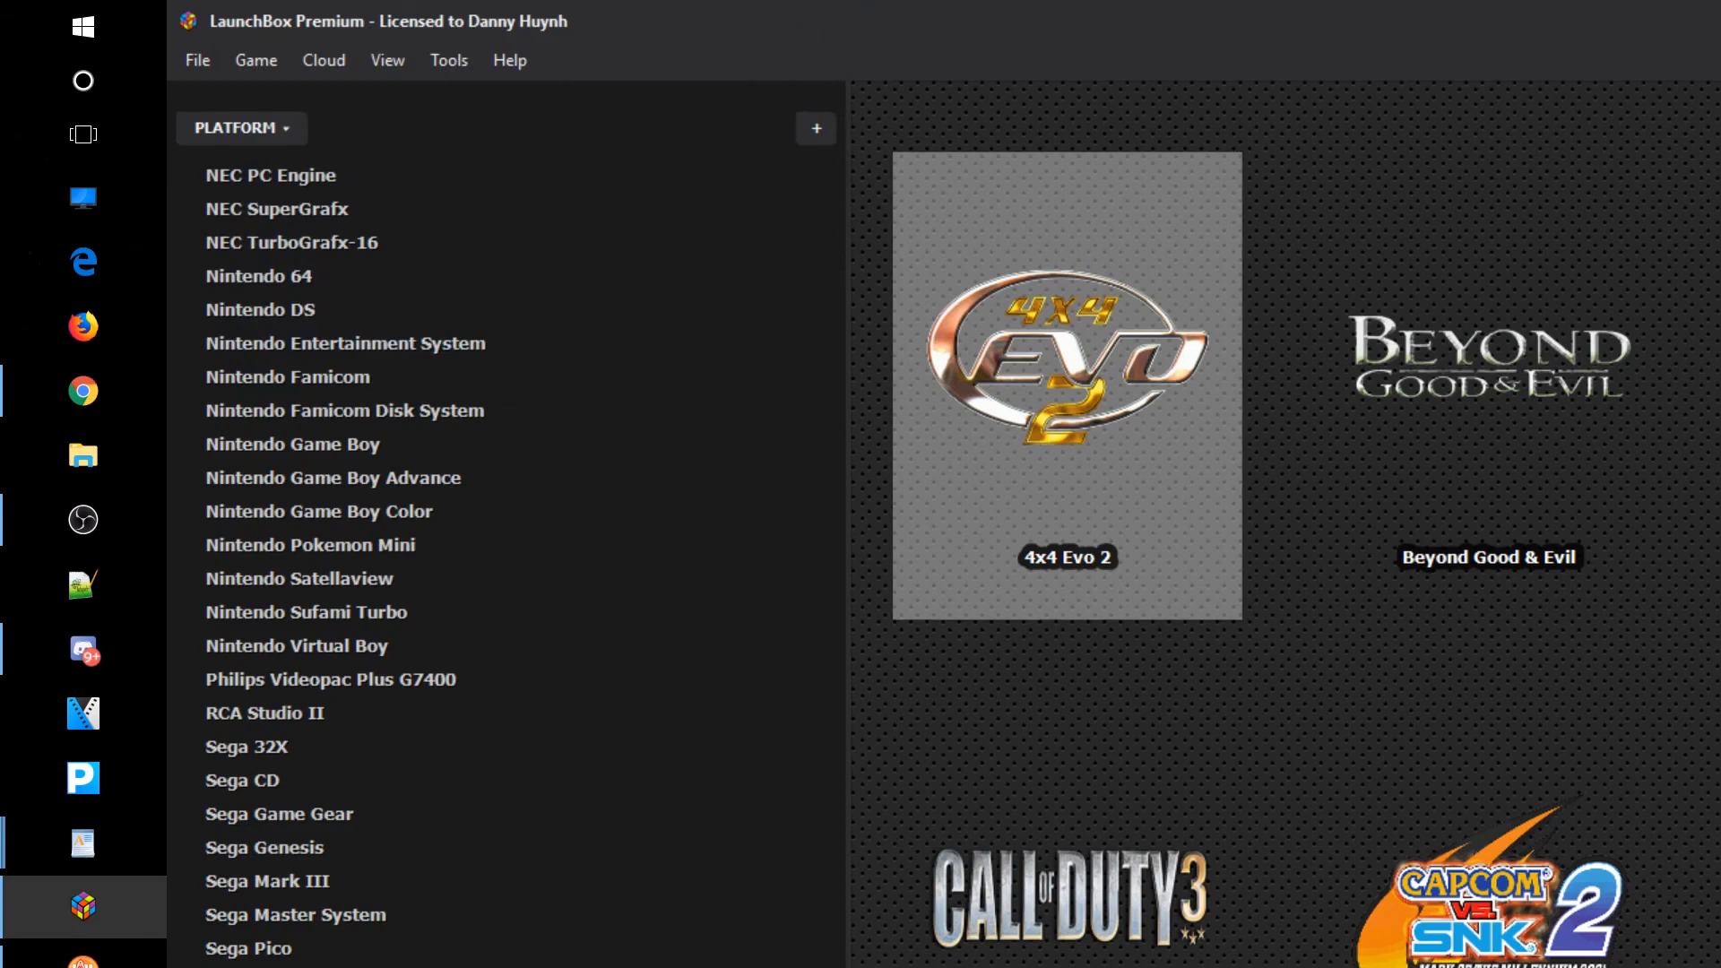
# Switch to RocketLauncherUI, set the system's Bezel Enabled option to use_global, and close the program.
pyautogui.press('super+d')
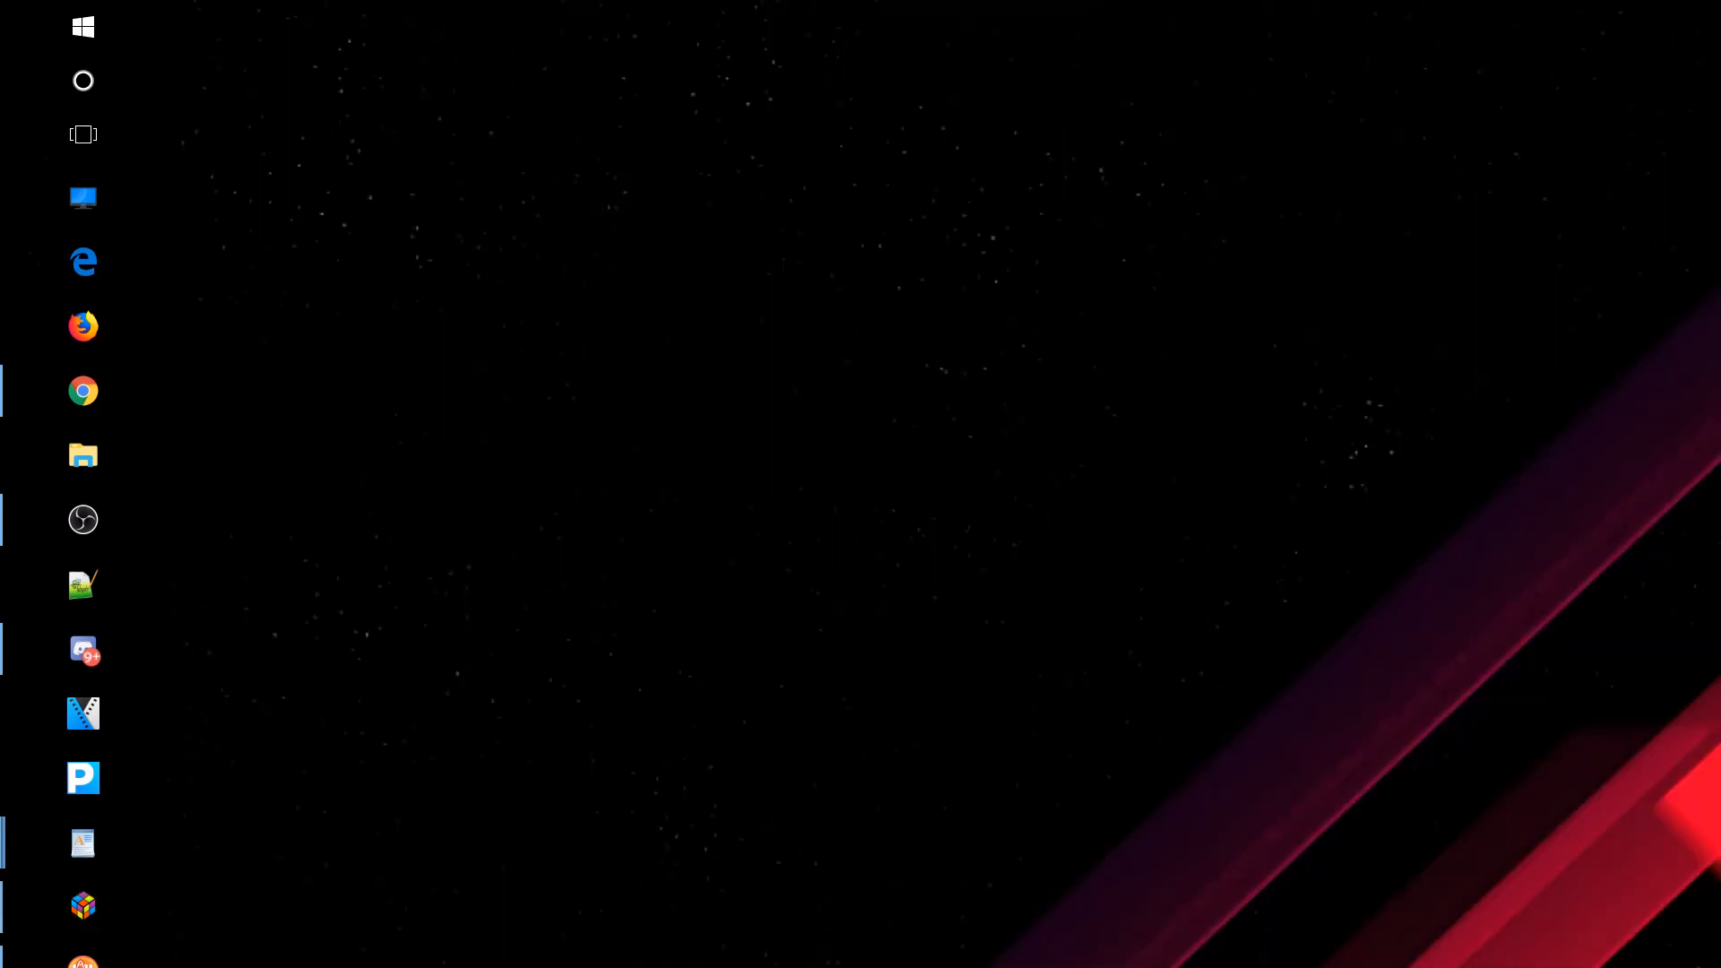
pyautogui.click(82, 955)
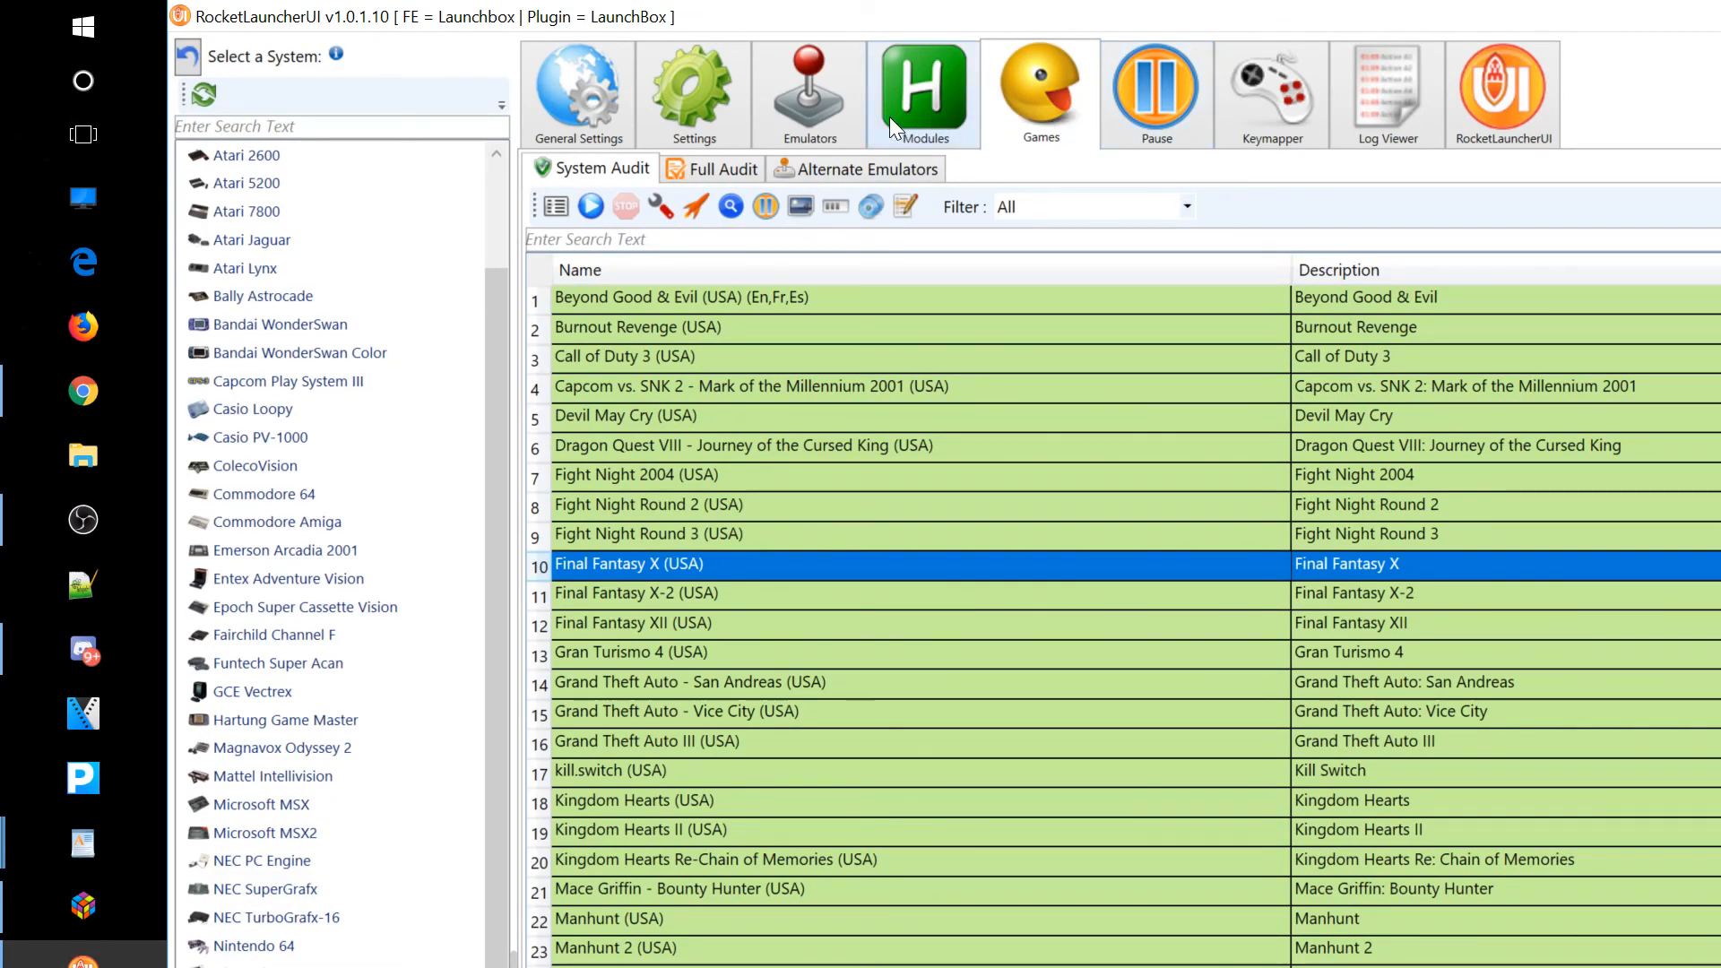
pyautogui.click(696, 106)
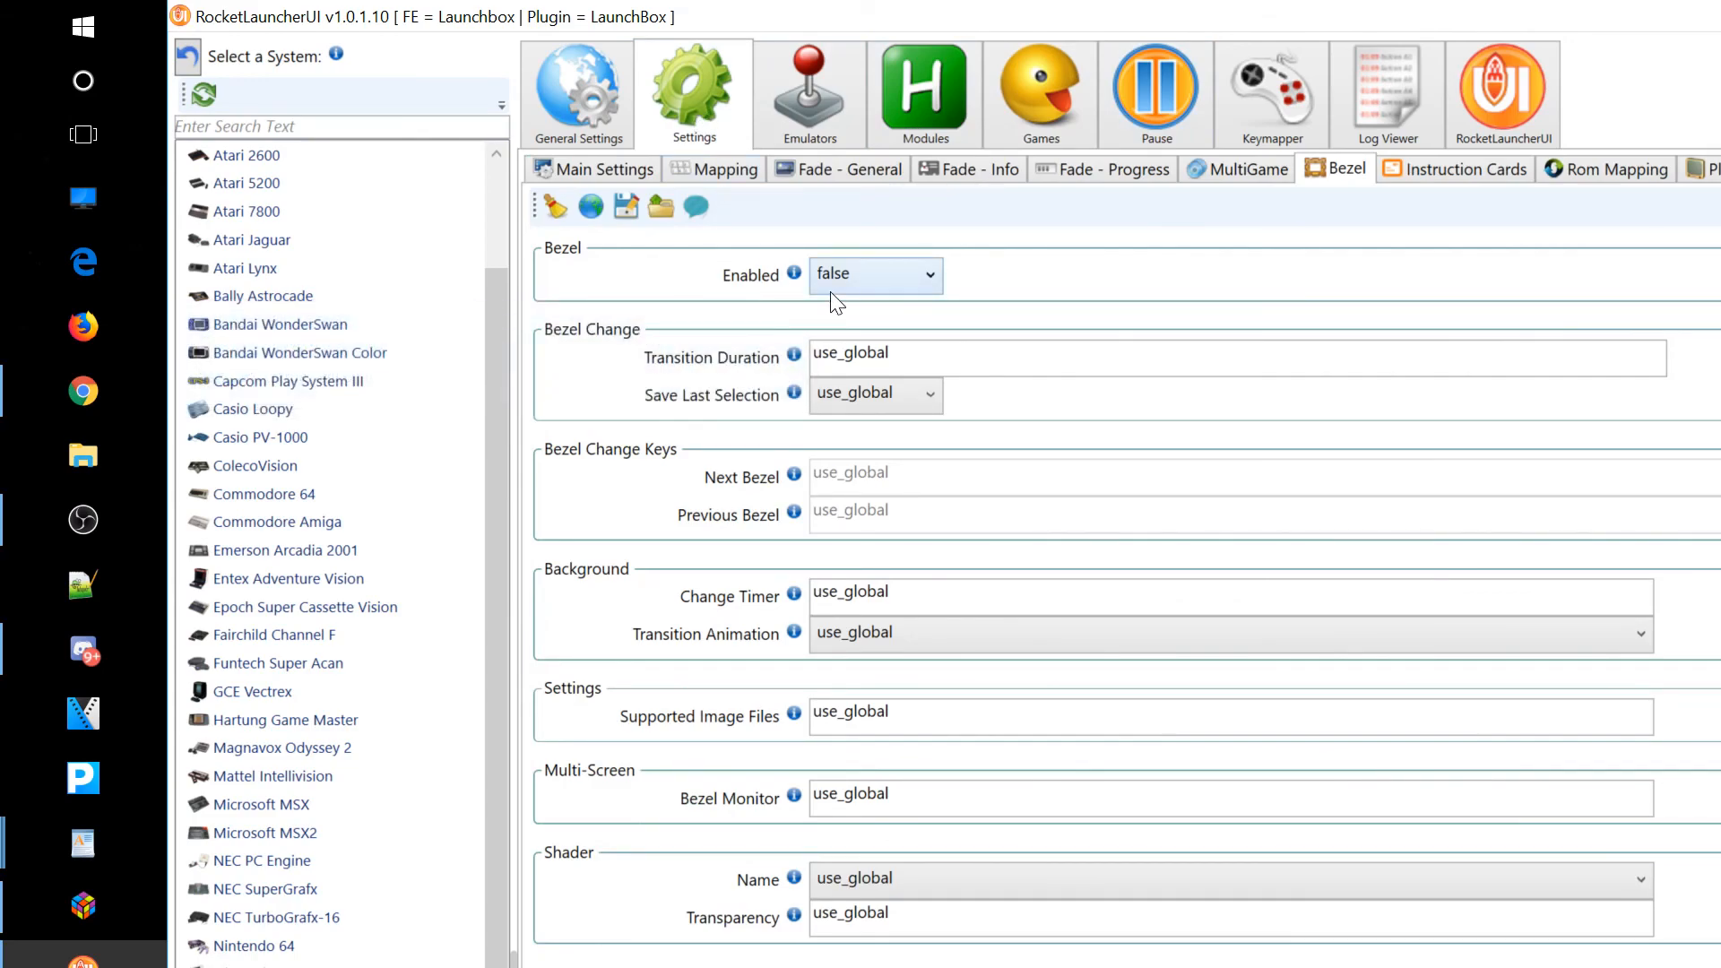
pyautogui.click(864, 277)
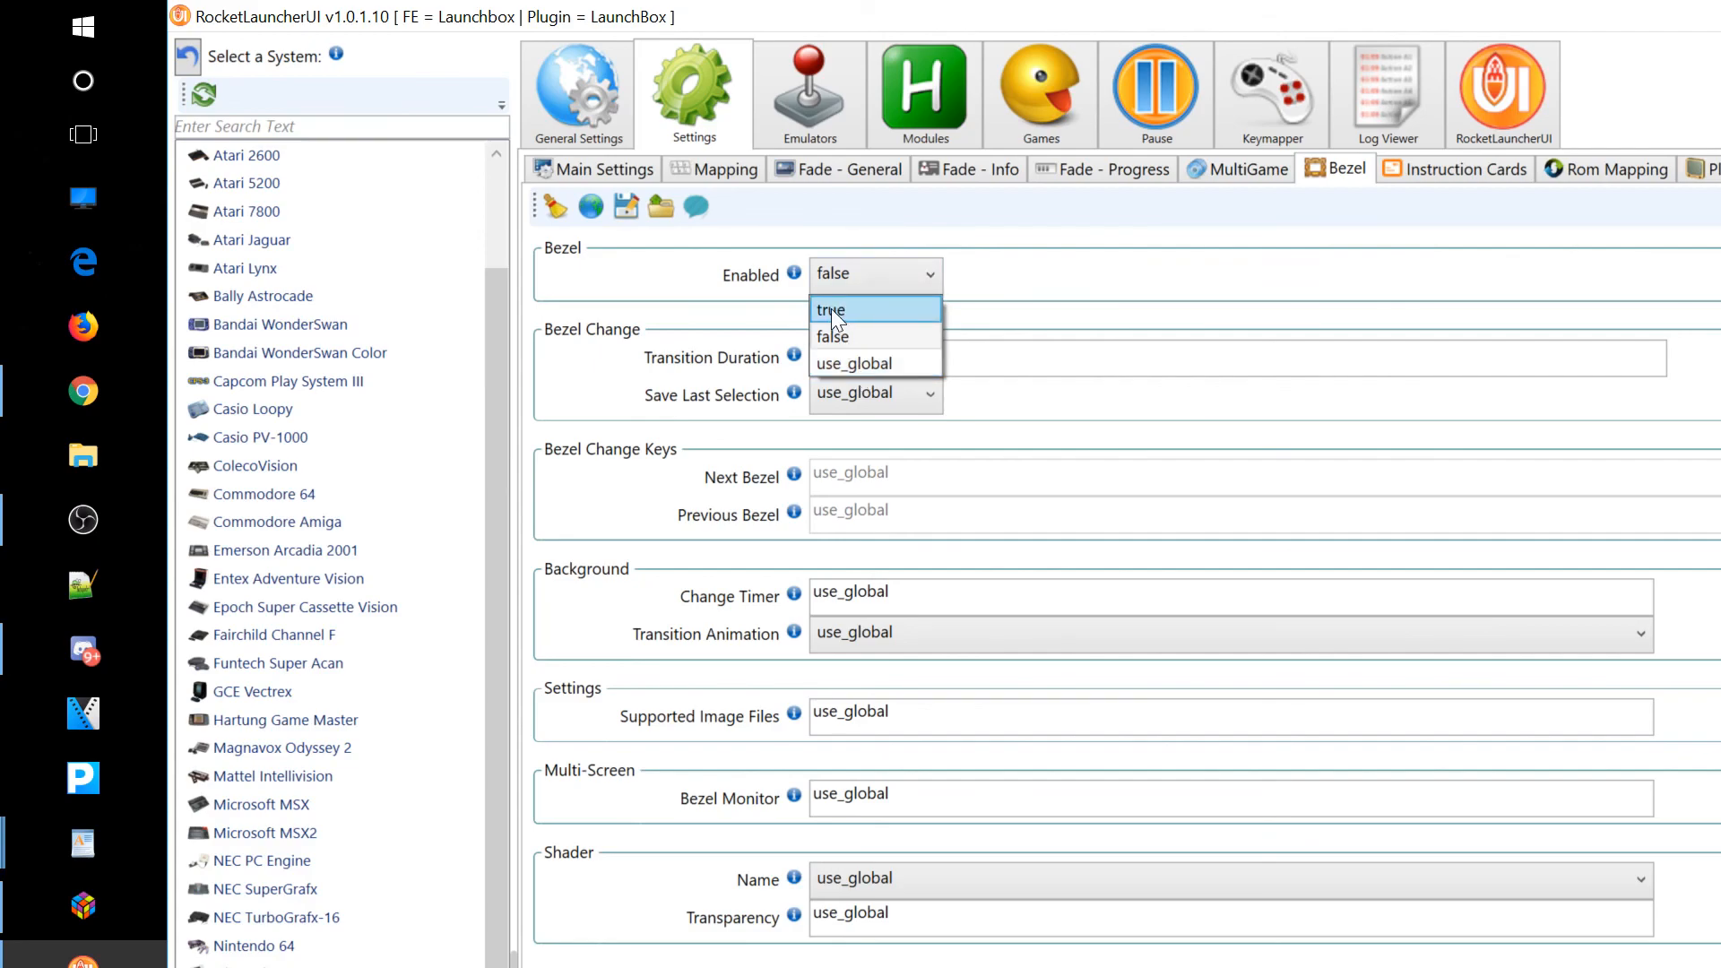
pyautogui.click(856, 362)
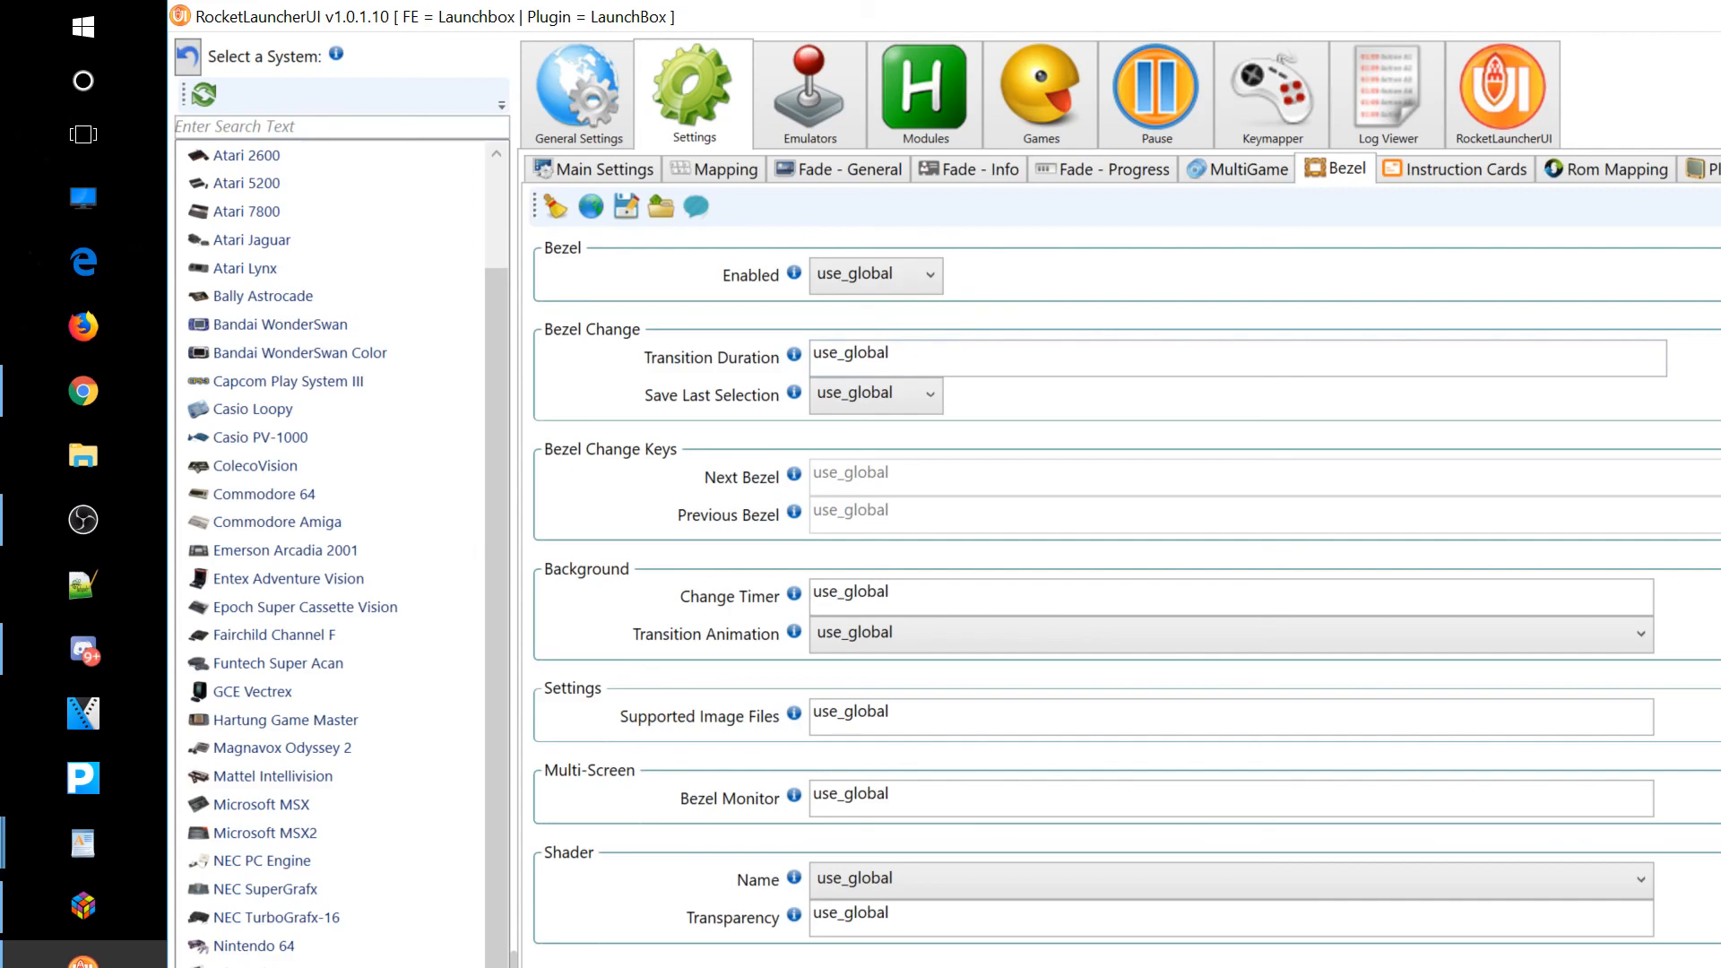
pyautogui.hotkey('alt', 'F4')
# Set the size of text, apps and other items to 100% in the Windows display settings and close Settings.
pyautogui.rightClick(1173, 567)
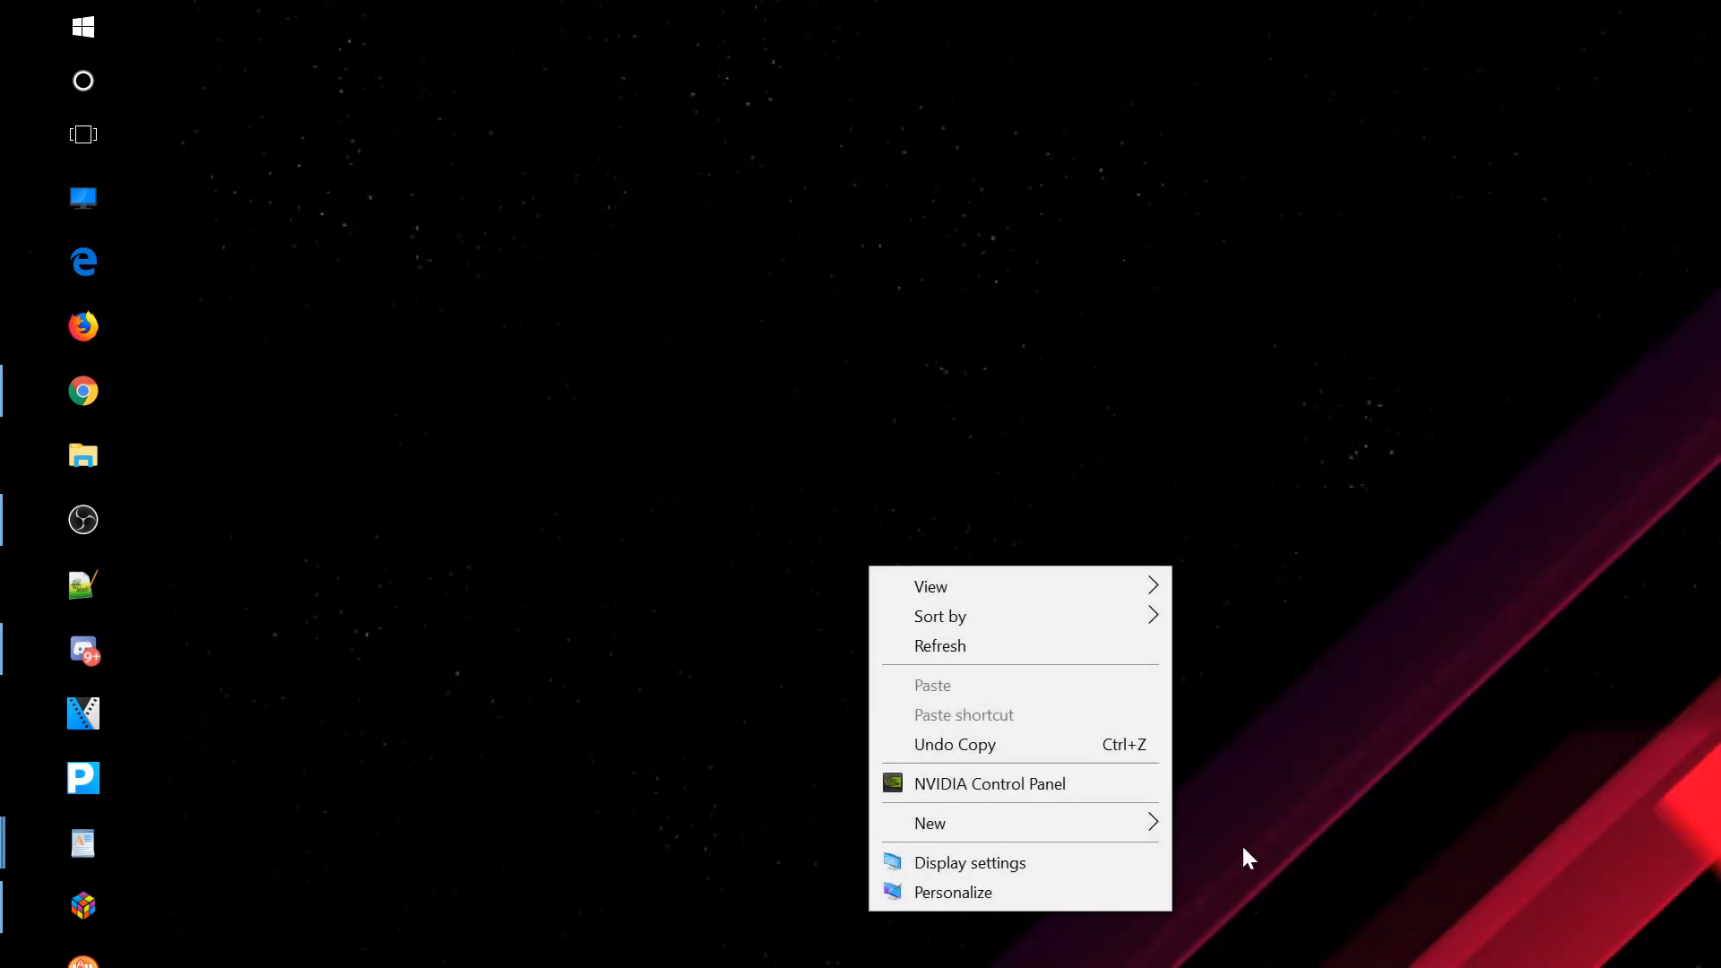
pyautogui.click(390, 771)
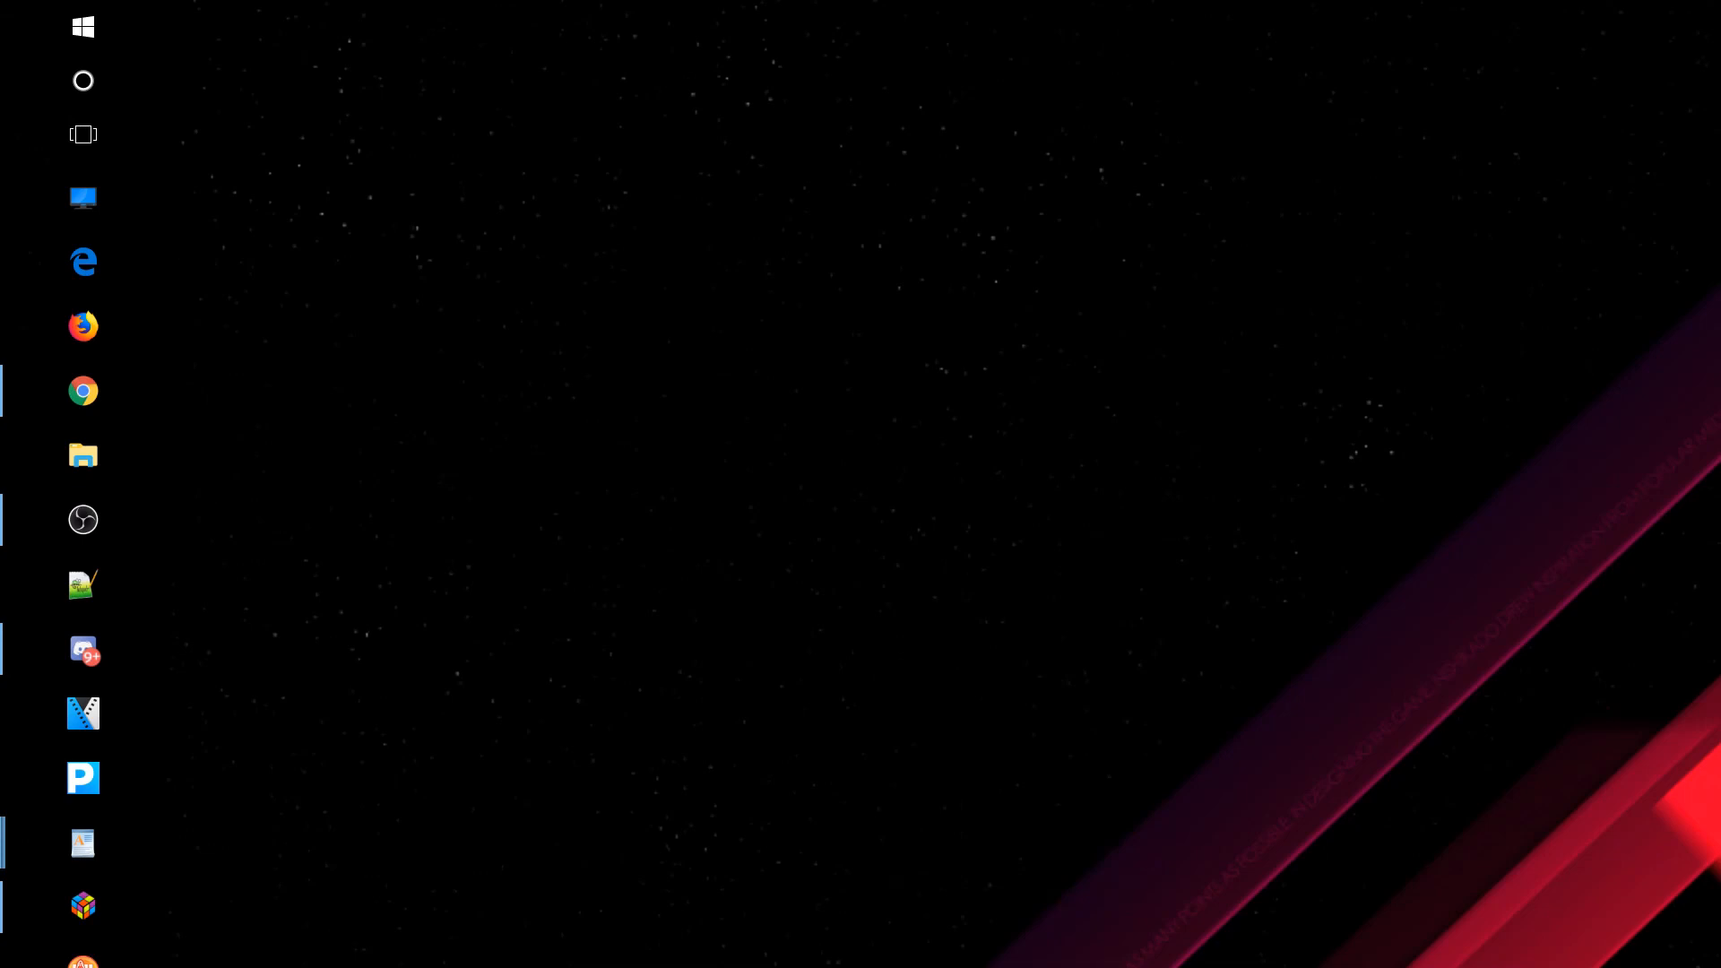
pyautogui.rightClick(45, 964)
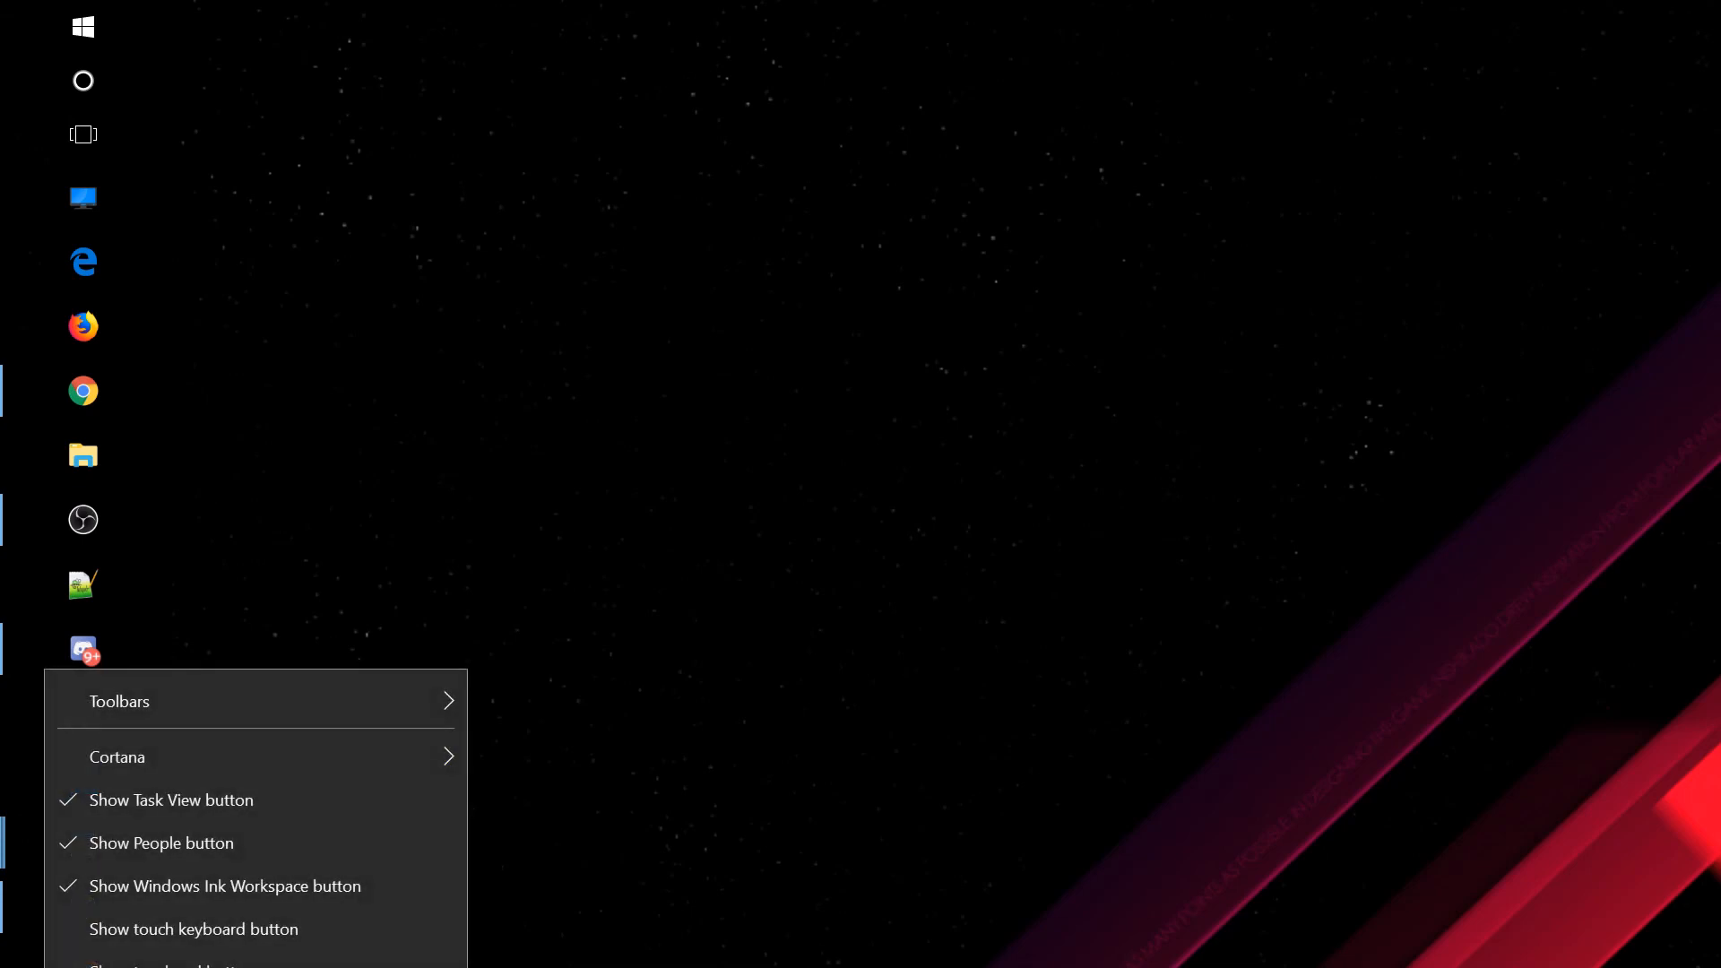
pyautogui.press('Escape')
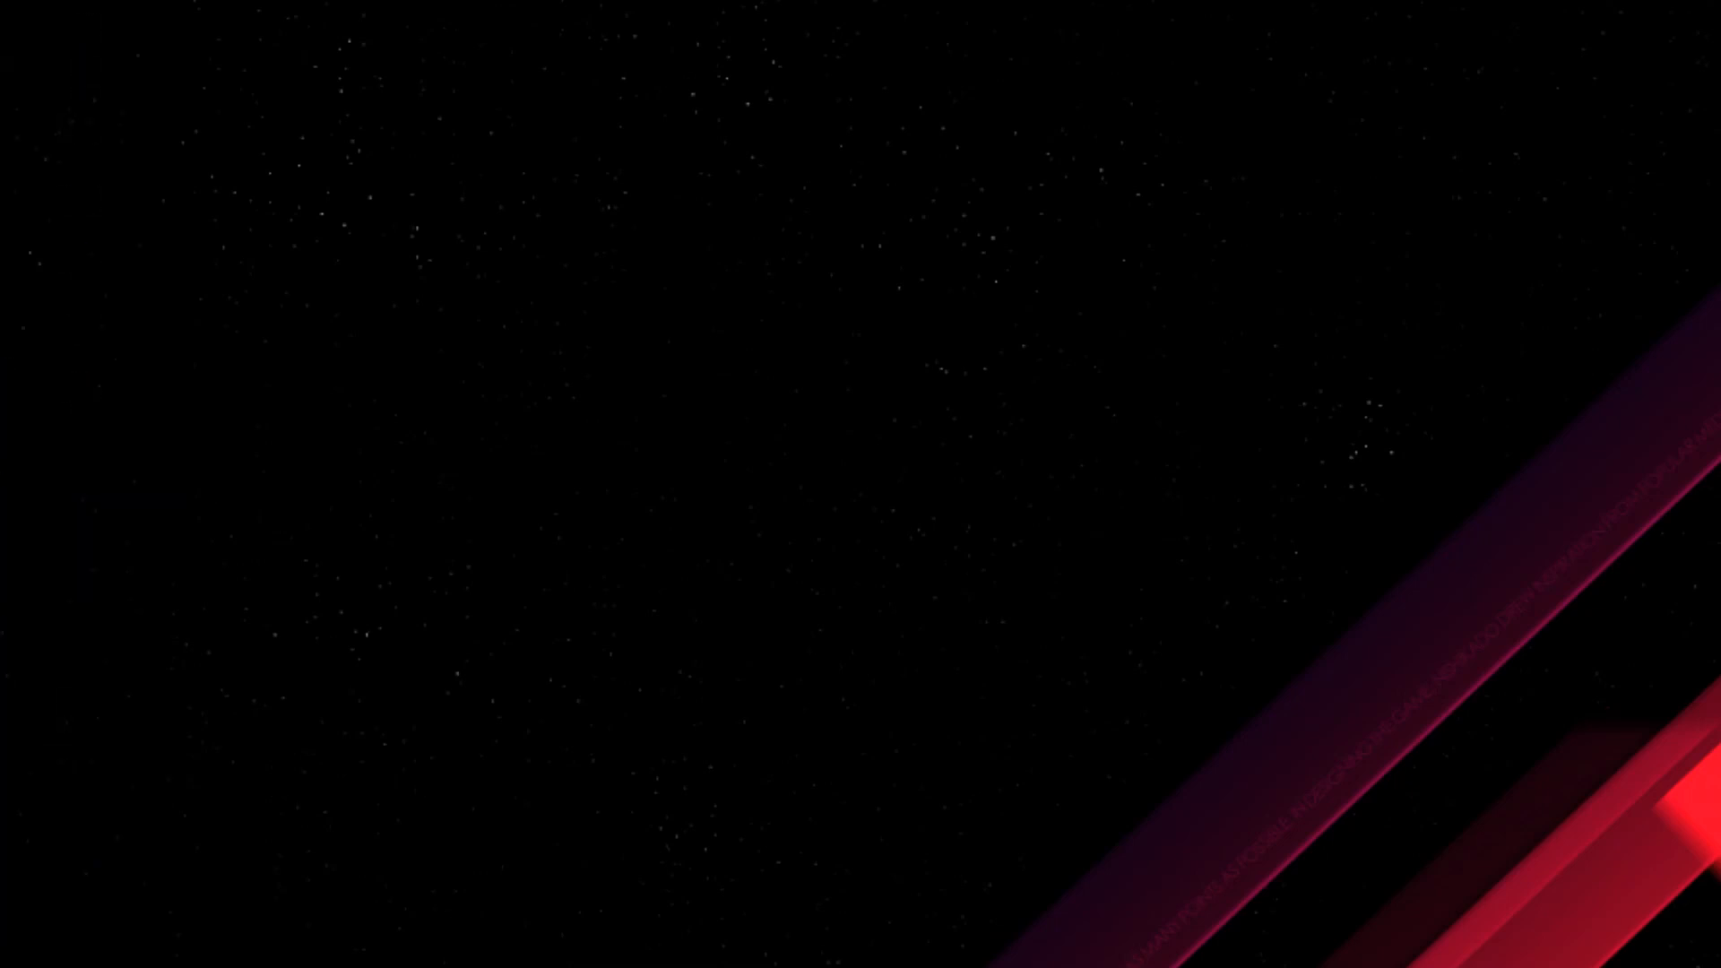
pyautogui.rightClick(1581, 774)
pyautogui.click(1359, 726)
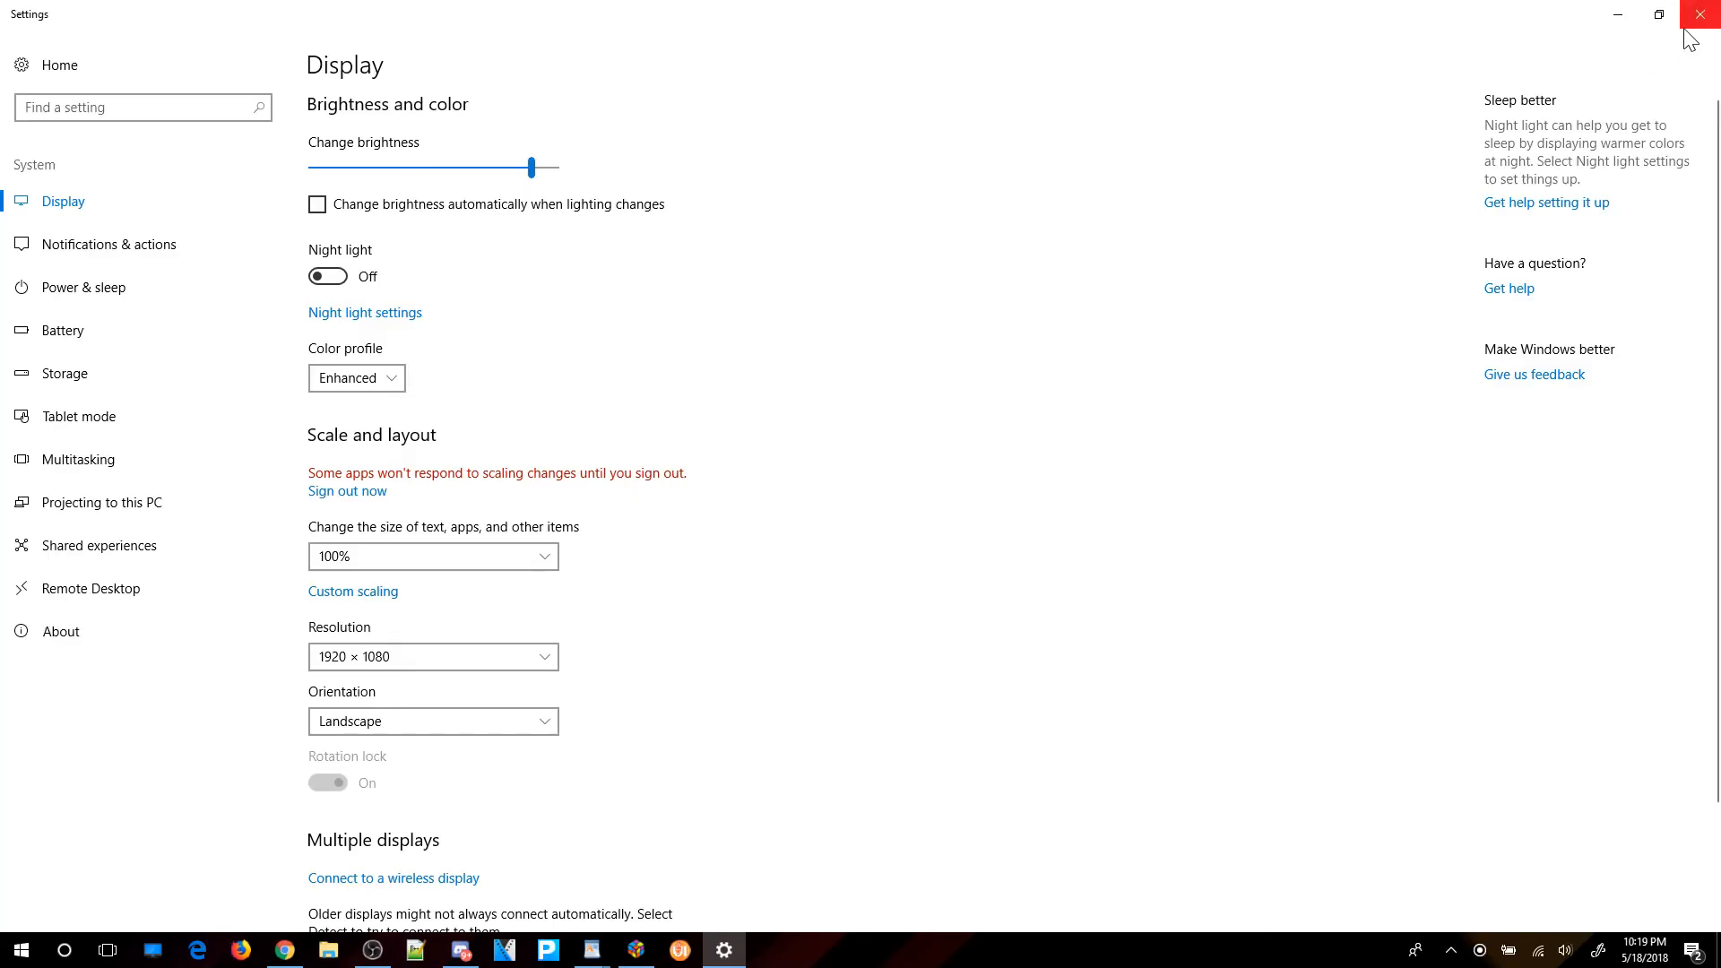
pyautogui.click(1698, 13)
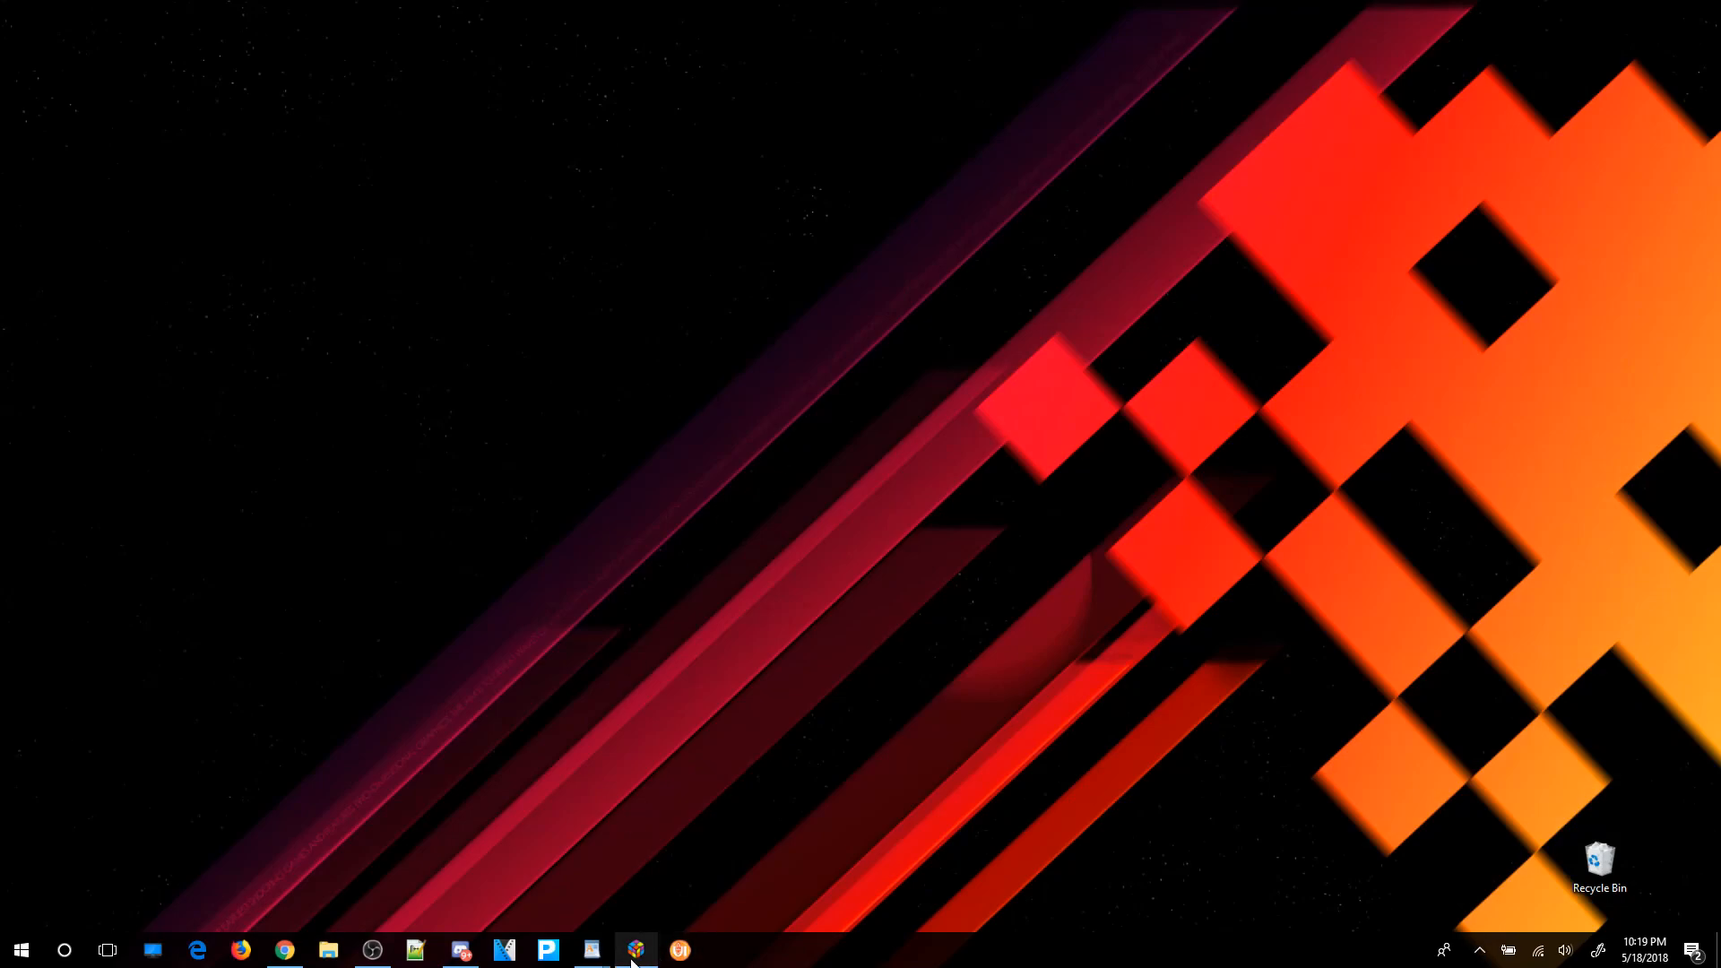
# Switch to LaunchBox and launch Capcom vs. SNK 2: Mark of the Millennium 2001 from the Sony Playstation 2 games.
pyautogui.moveTo(635, 949)
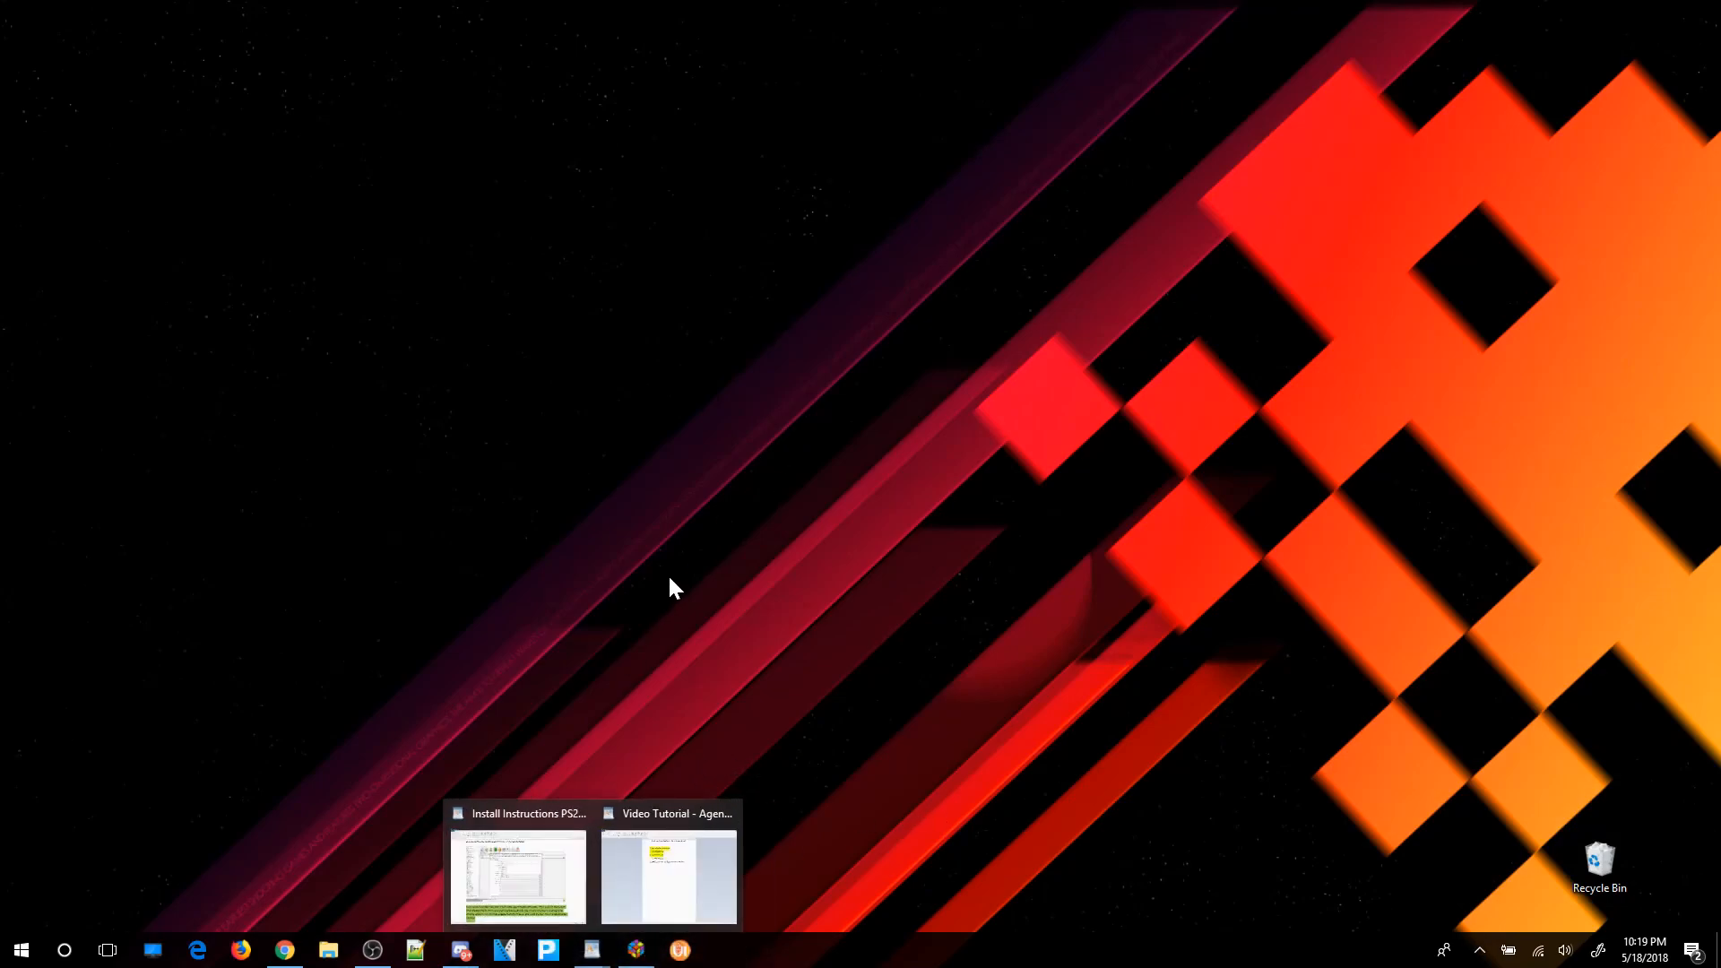
pyautogui.click(632, 952)
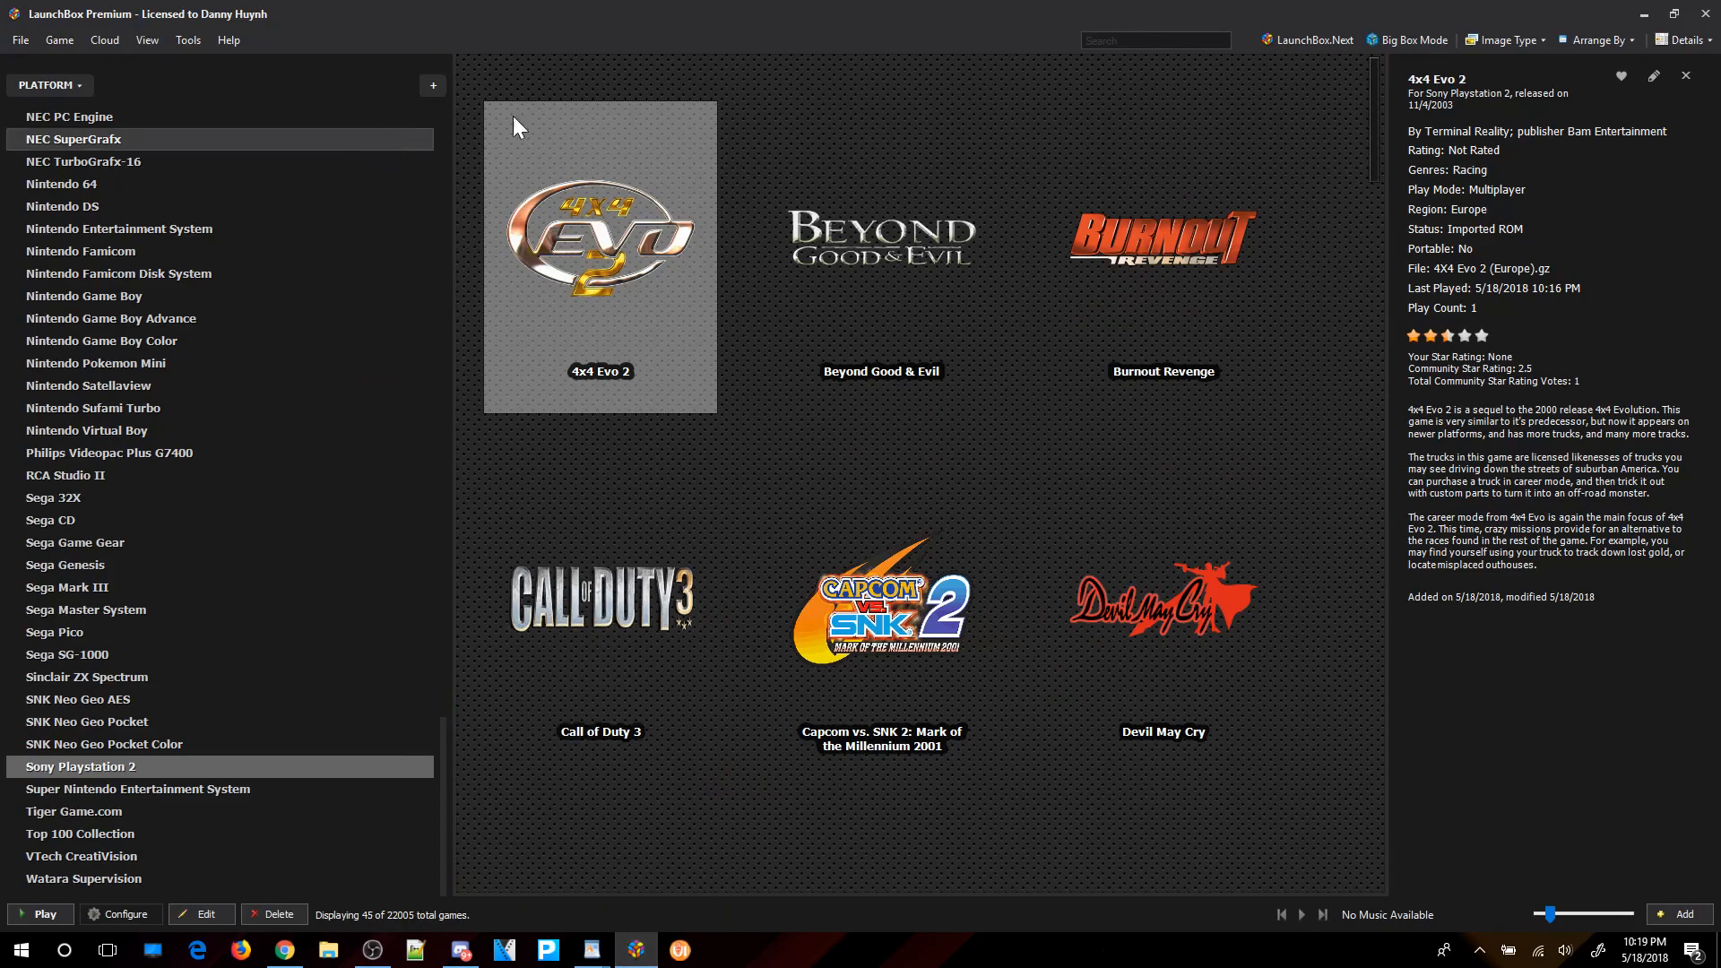
pyautogui.scroll(-2, 1006, 354)
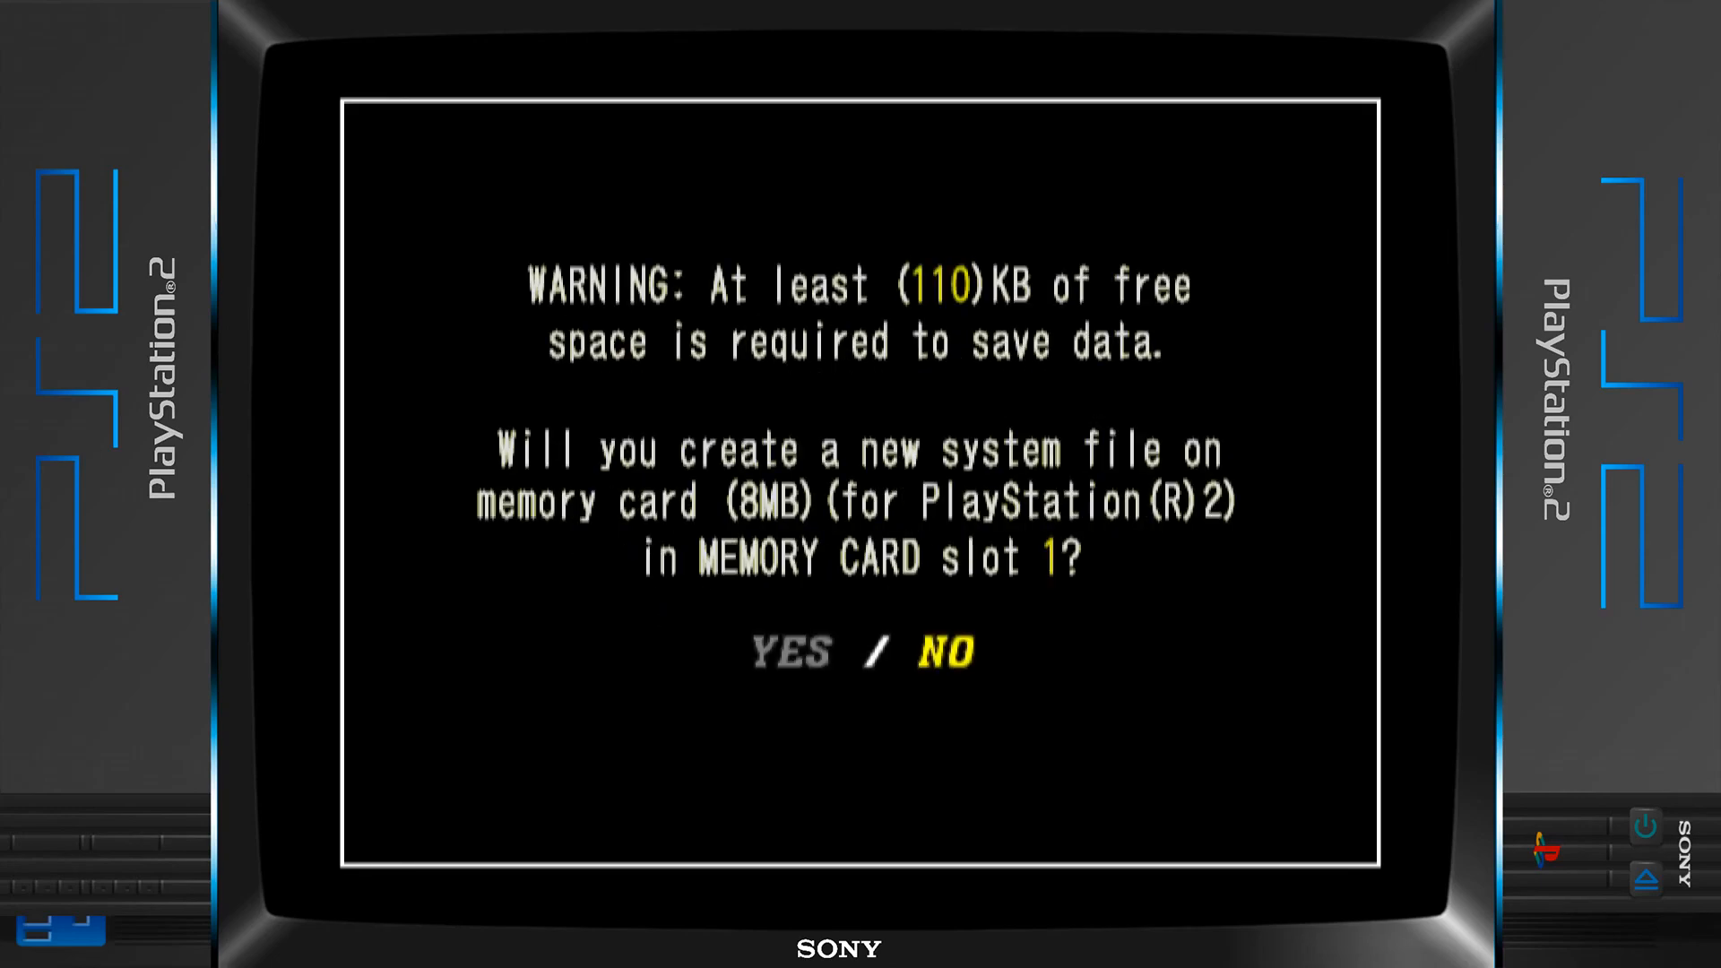
# Create the new system file on the memory card in slot 1, exit the game and minimize LaunchBox.
pyautogui.press('Left')
pyautogui.press('Return')
pyautogui.press('Return')
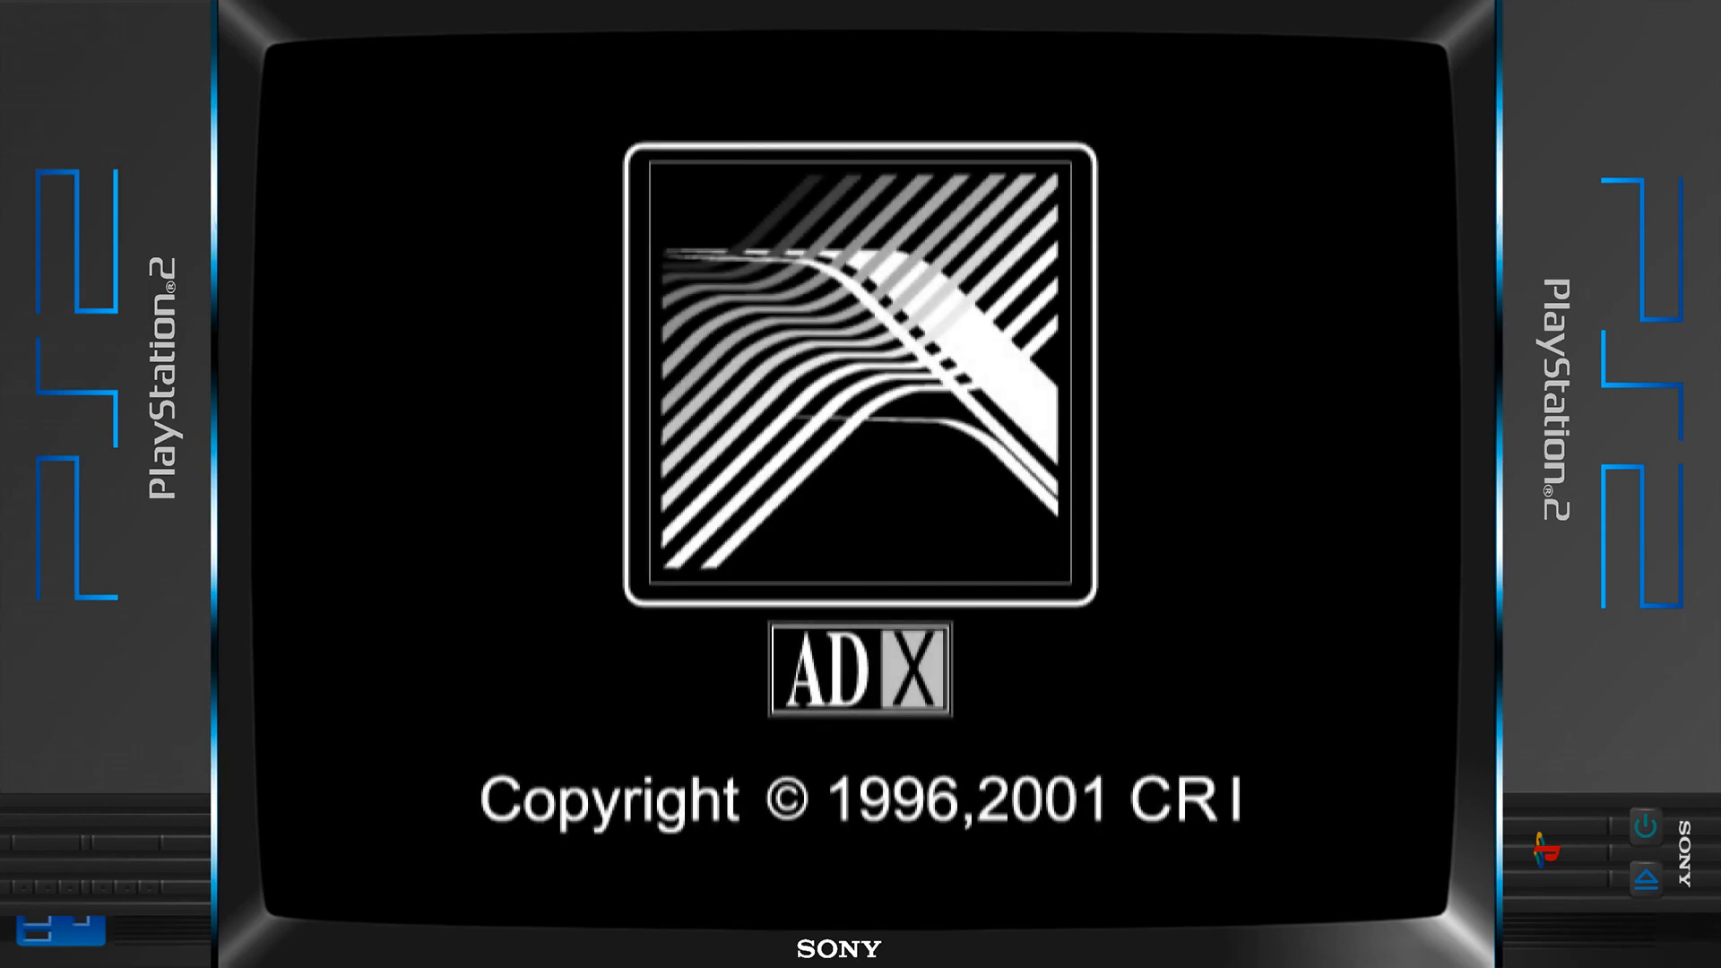
pyautogui.press('Escape')
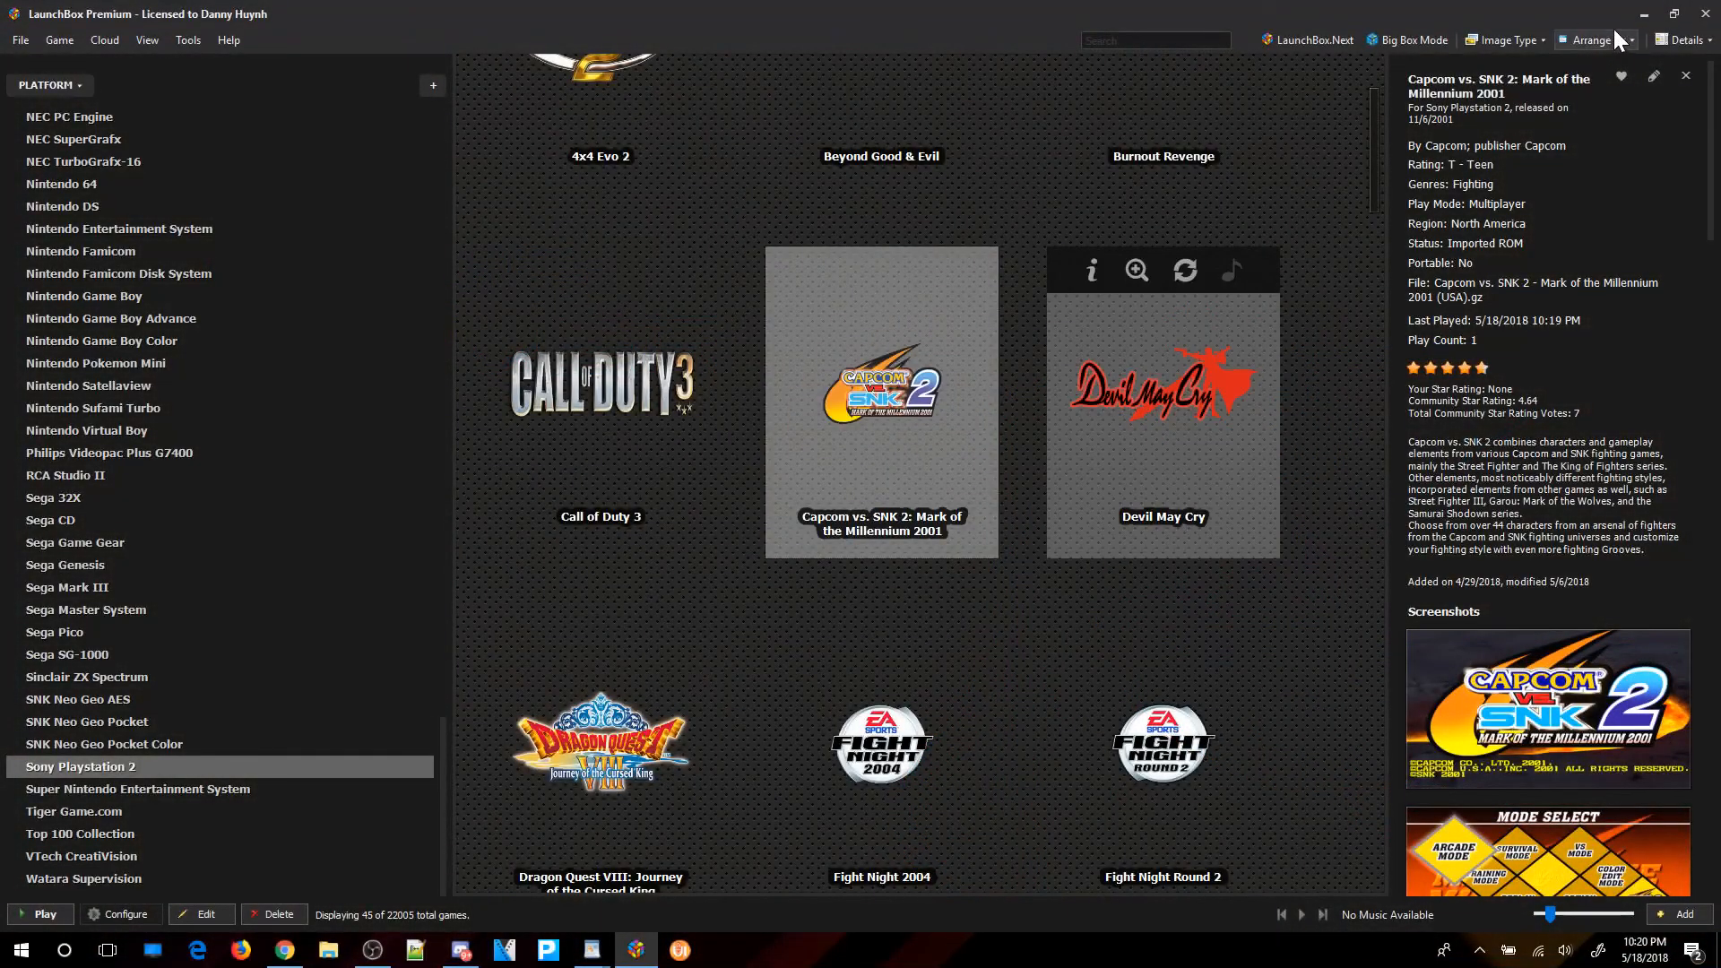
pyautogui.click(1643, 13)
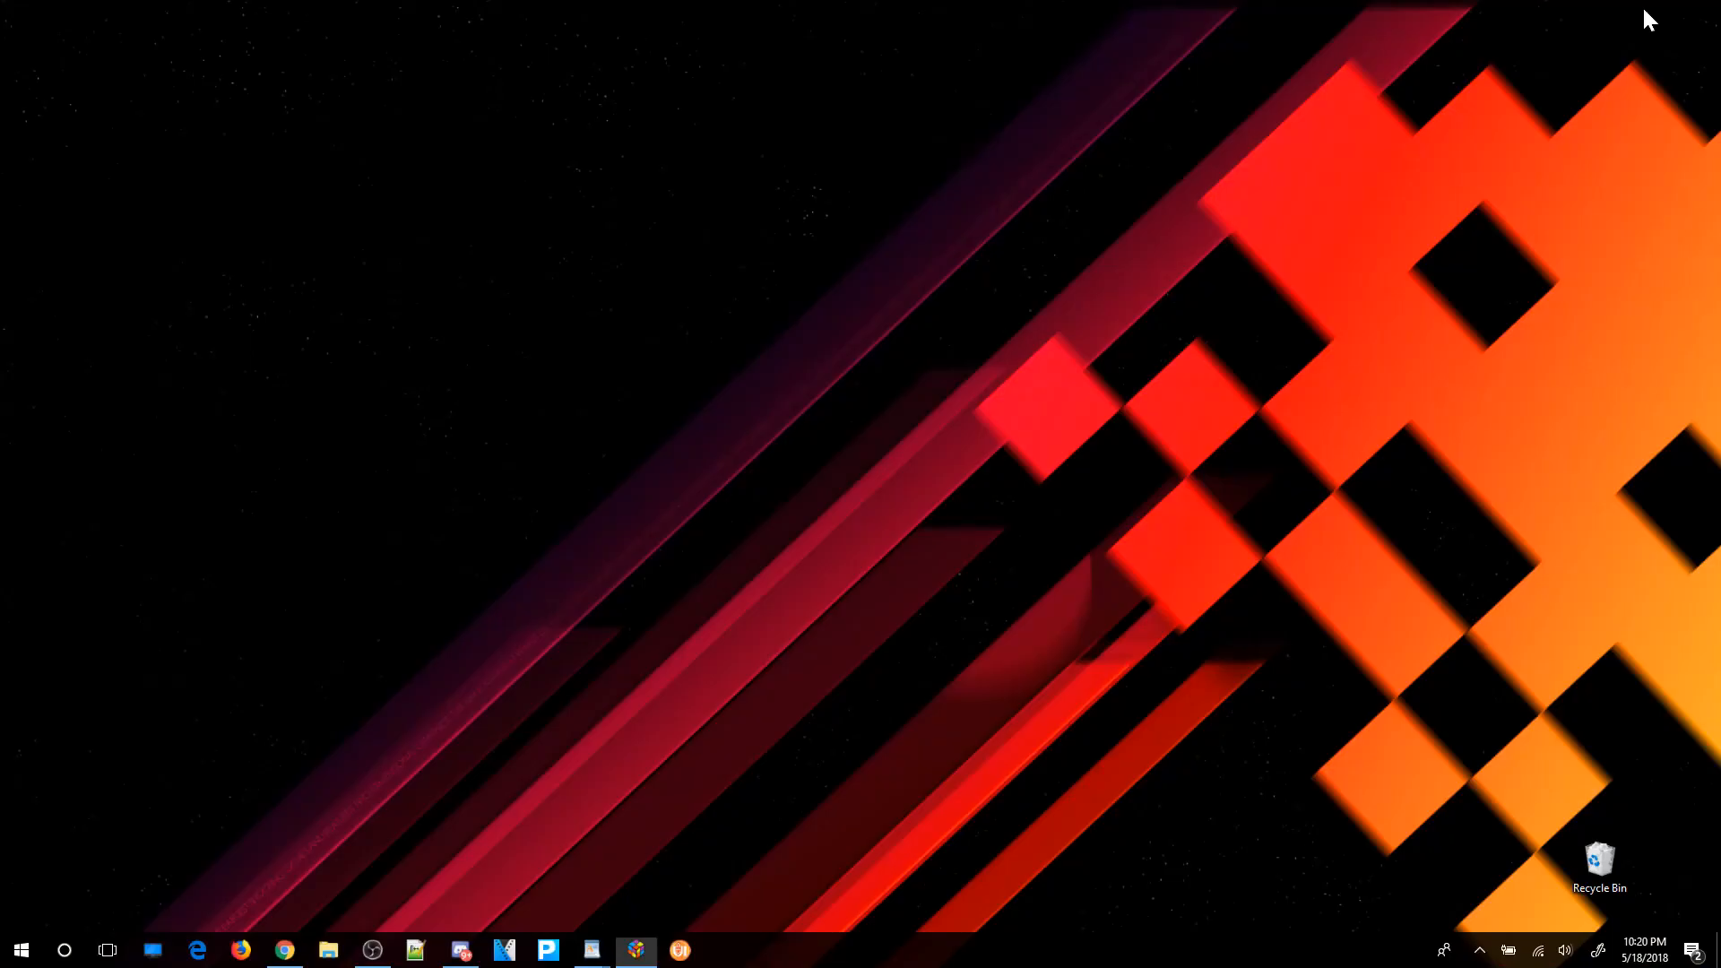
# Switch to the Video Tutorial - Agenda document in WordPad and highlight the item "4. Adding new games" in yellow.
pyautogui.click(461, 949)
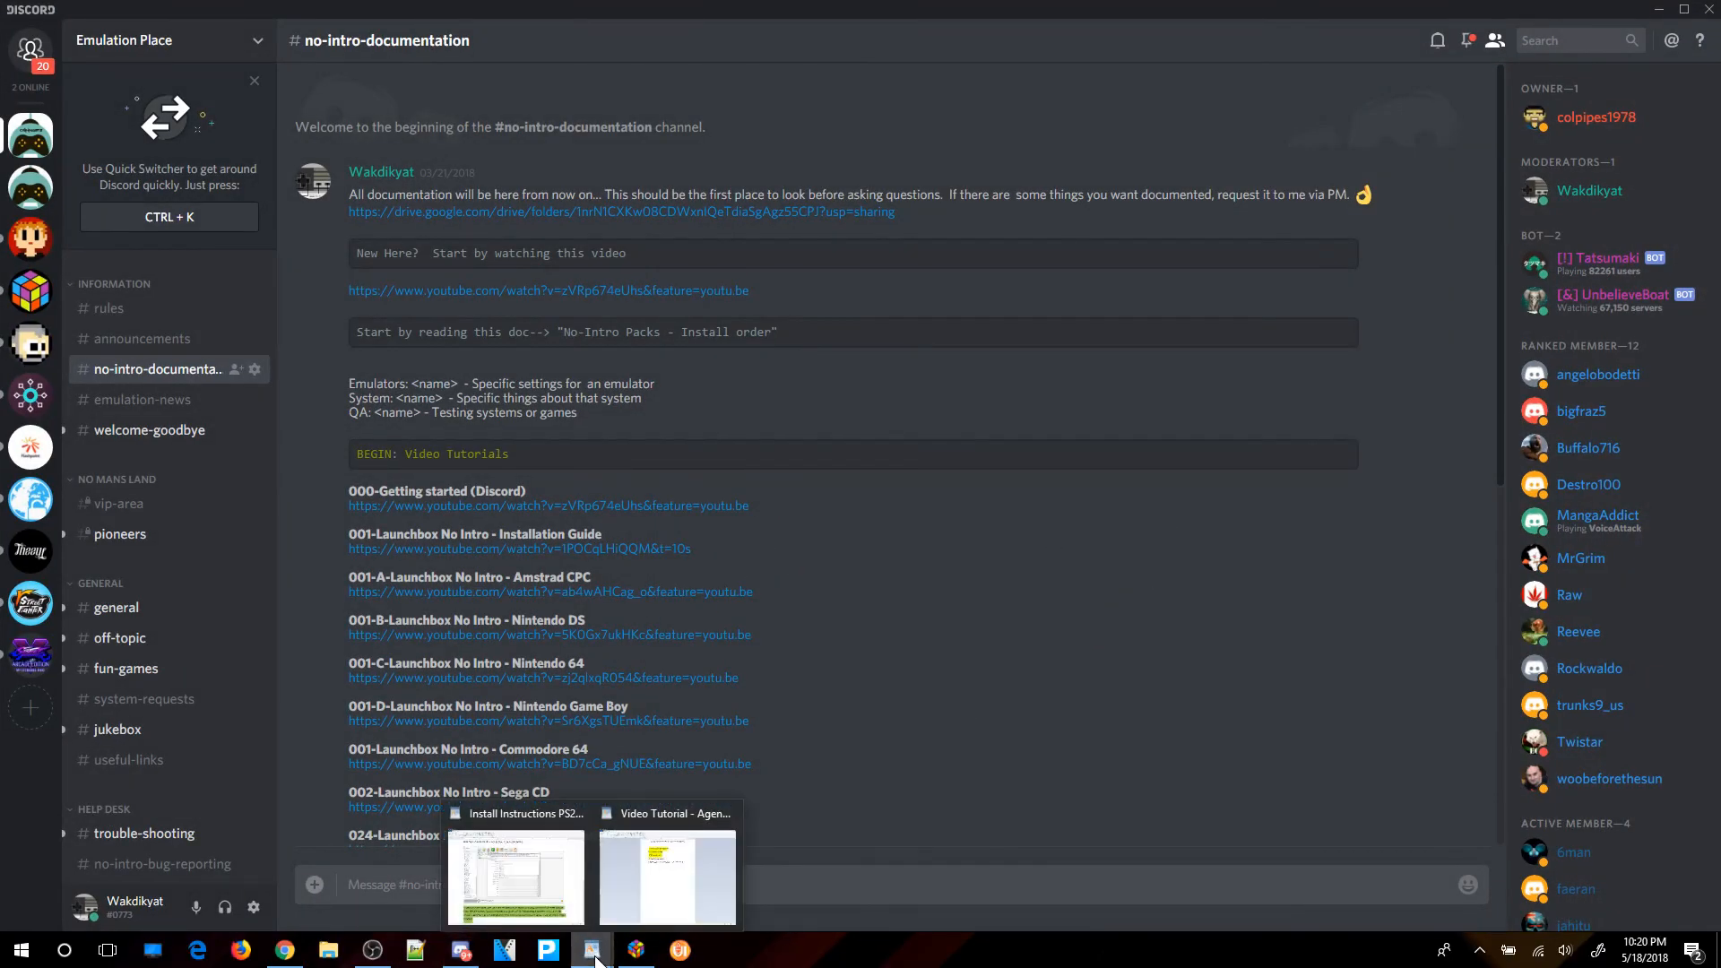
pyautogui.click(660, 889)
pyautogui.moveTo(812, 403); pyautogui.dragTo(601, 403)
pyautogui.click(264, 88)
pyautogui.click(805, 450)
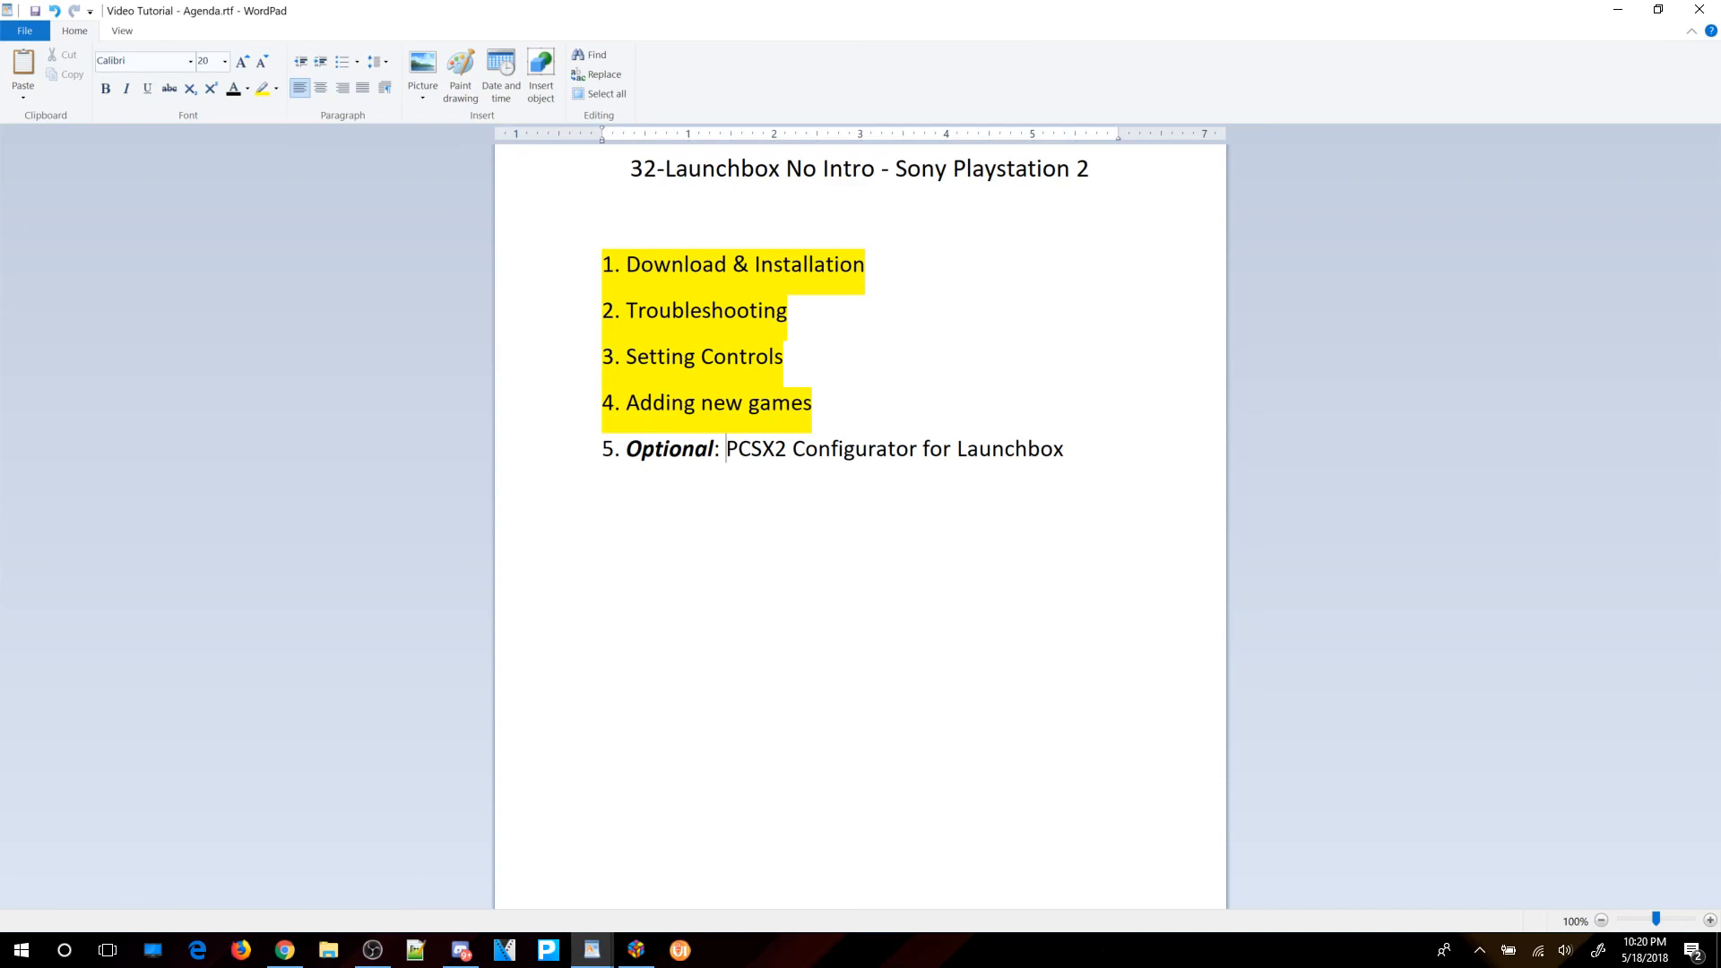
# Copy the text "PCSX2 Configurator for Launchbox" from agenda item 5 and minimize the document.
pyautogui.moveTo(1064, 450); pyautogui.dragTo(726, 450)
pyautogui.rightClick(730, 451)
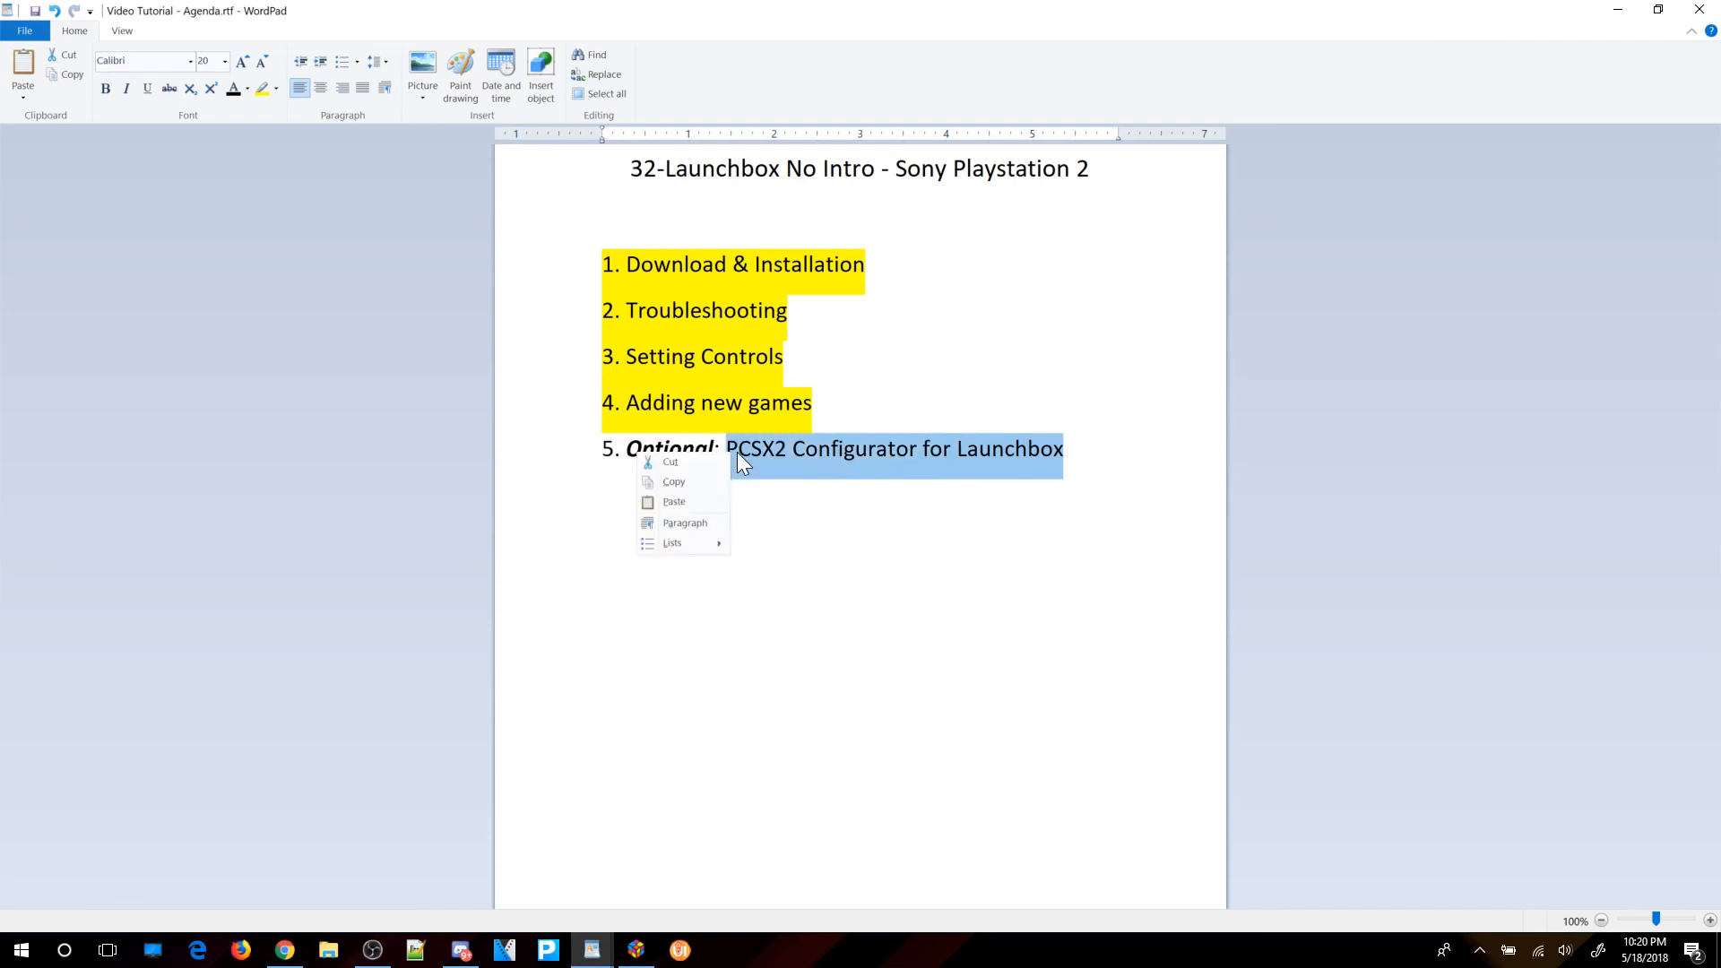
pyautogui.click(669, 482)
pyautogui.click(1618, 11)
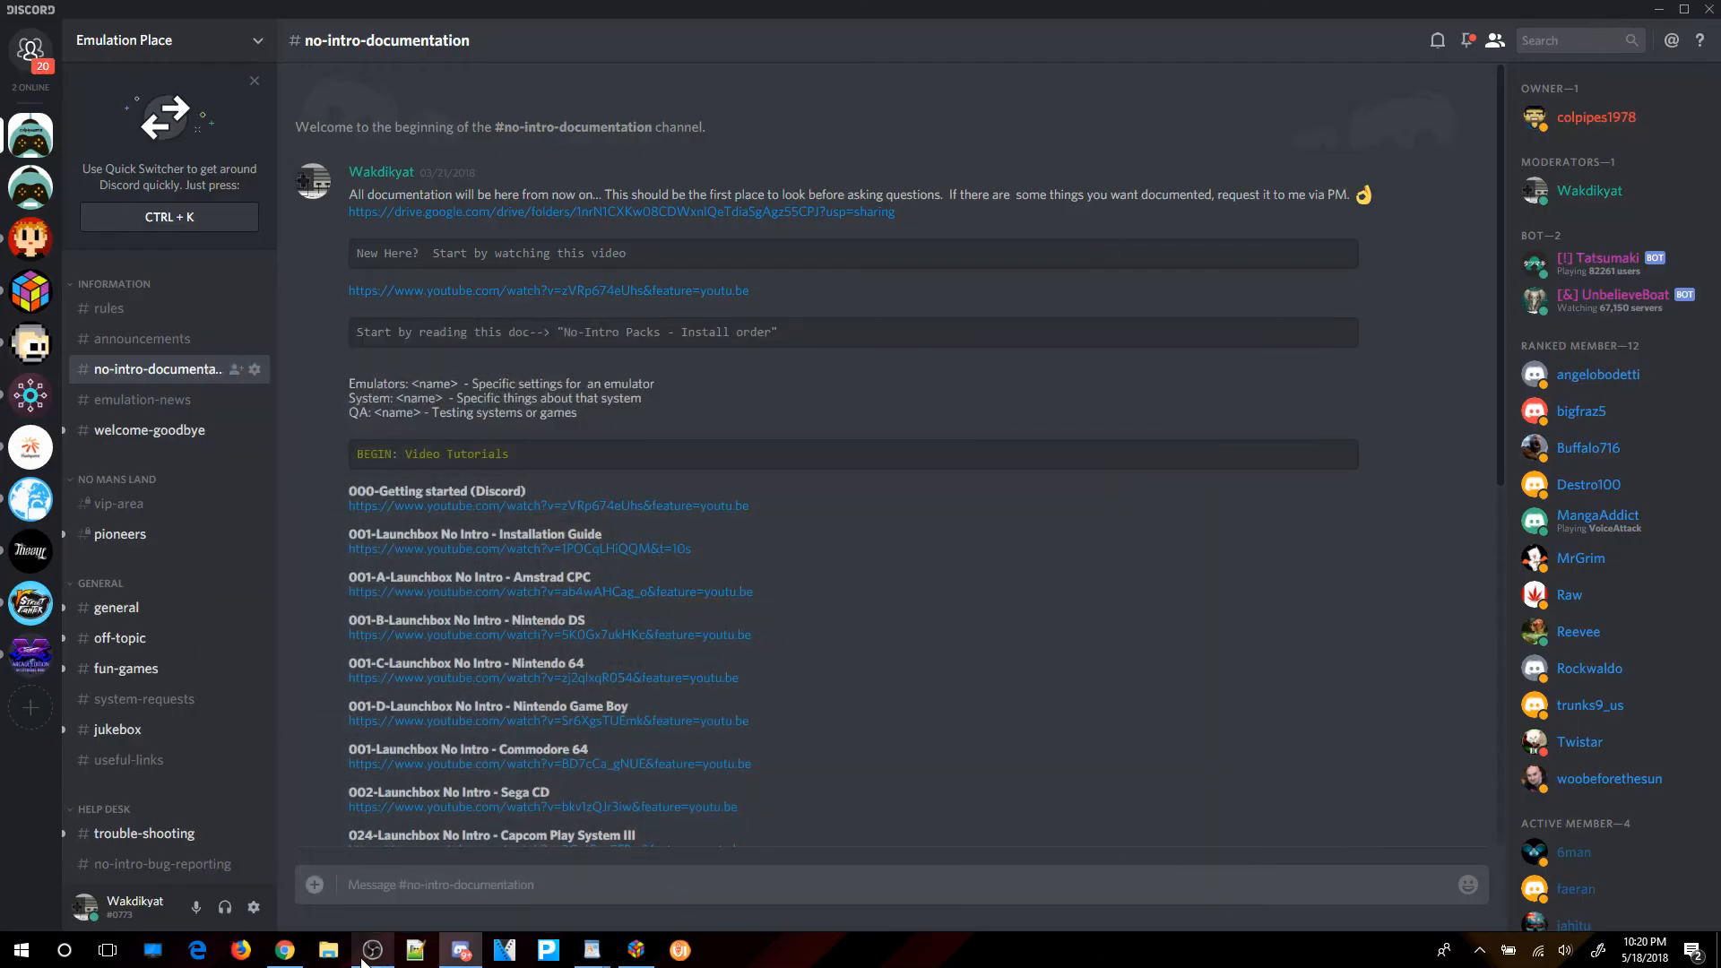
# Switch to Chrome, search Google for "PCSX2 Configurator for Launchbox" and open the plugin's download page on the LaunchBox forums.
pyautogui.click(284, 950)
pyautogui.click(529, 63)
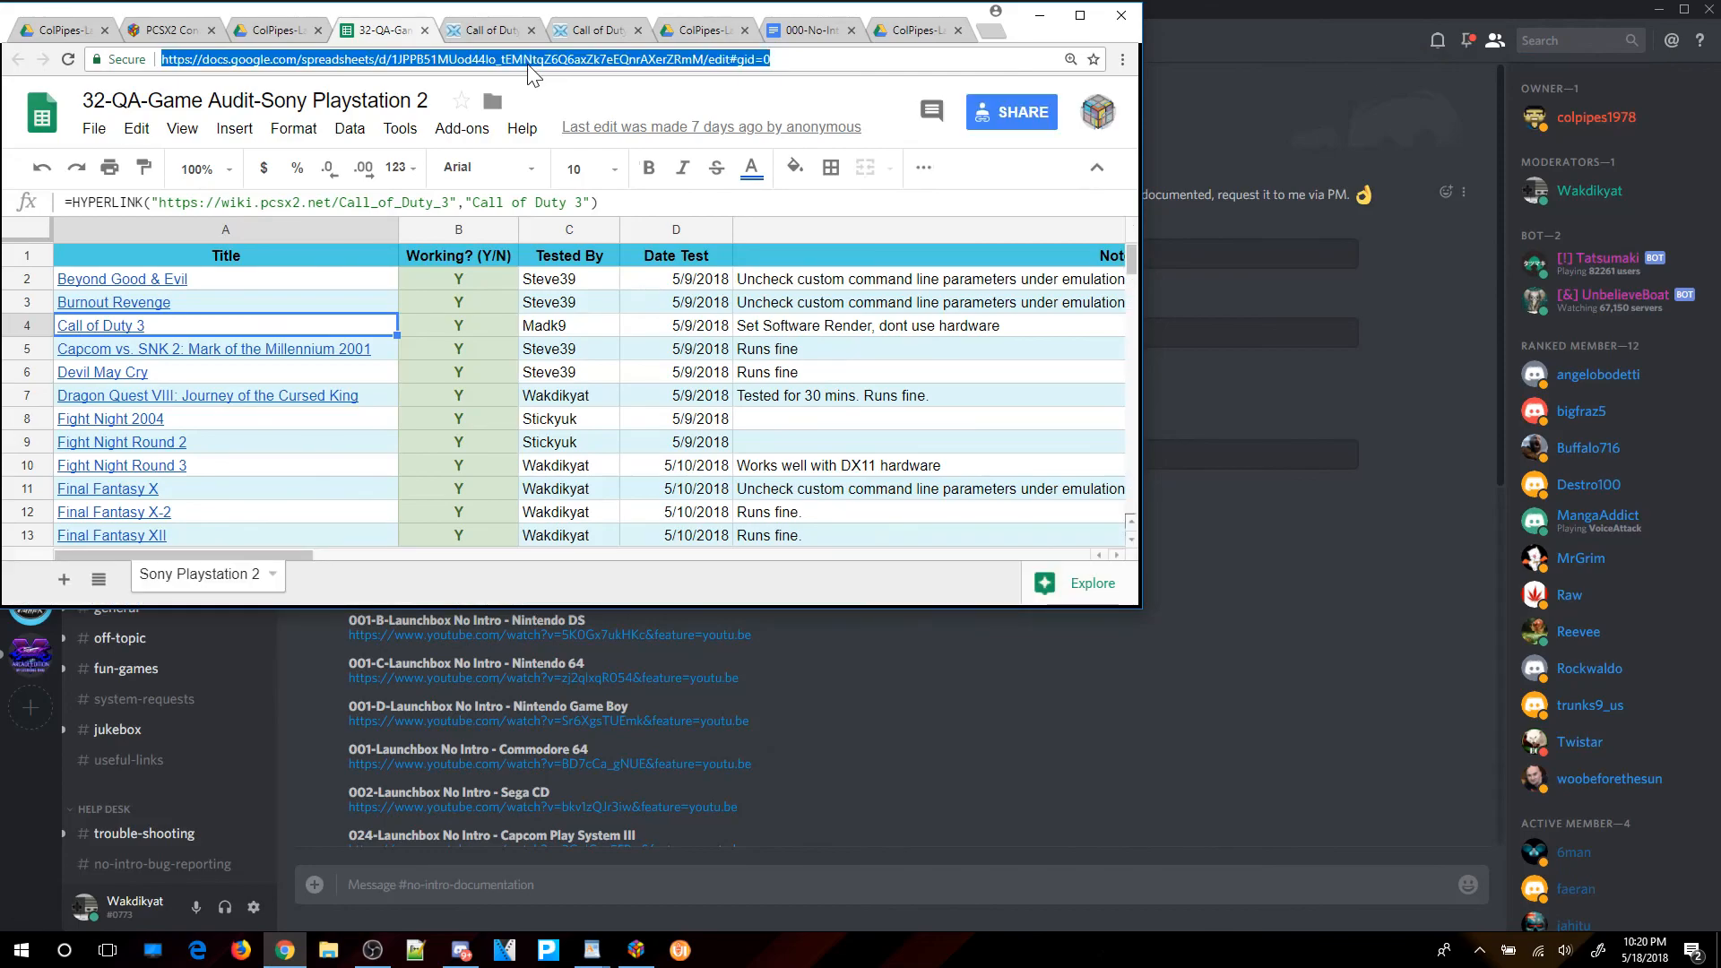
pyautogui.write('www.google.com')
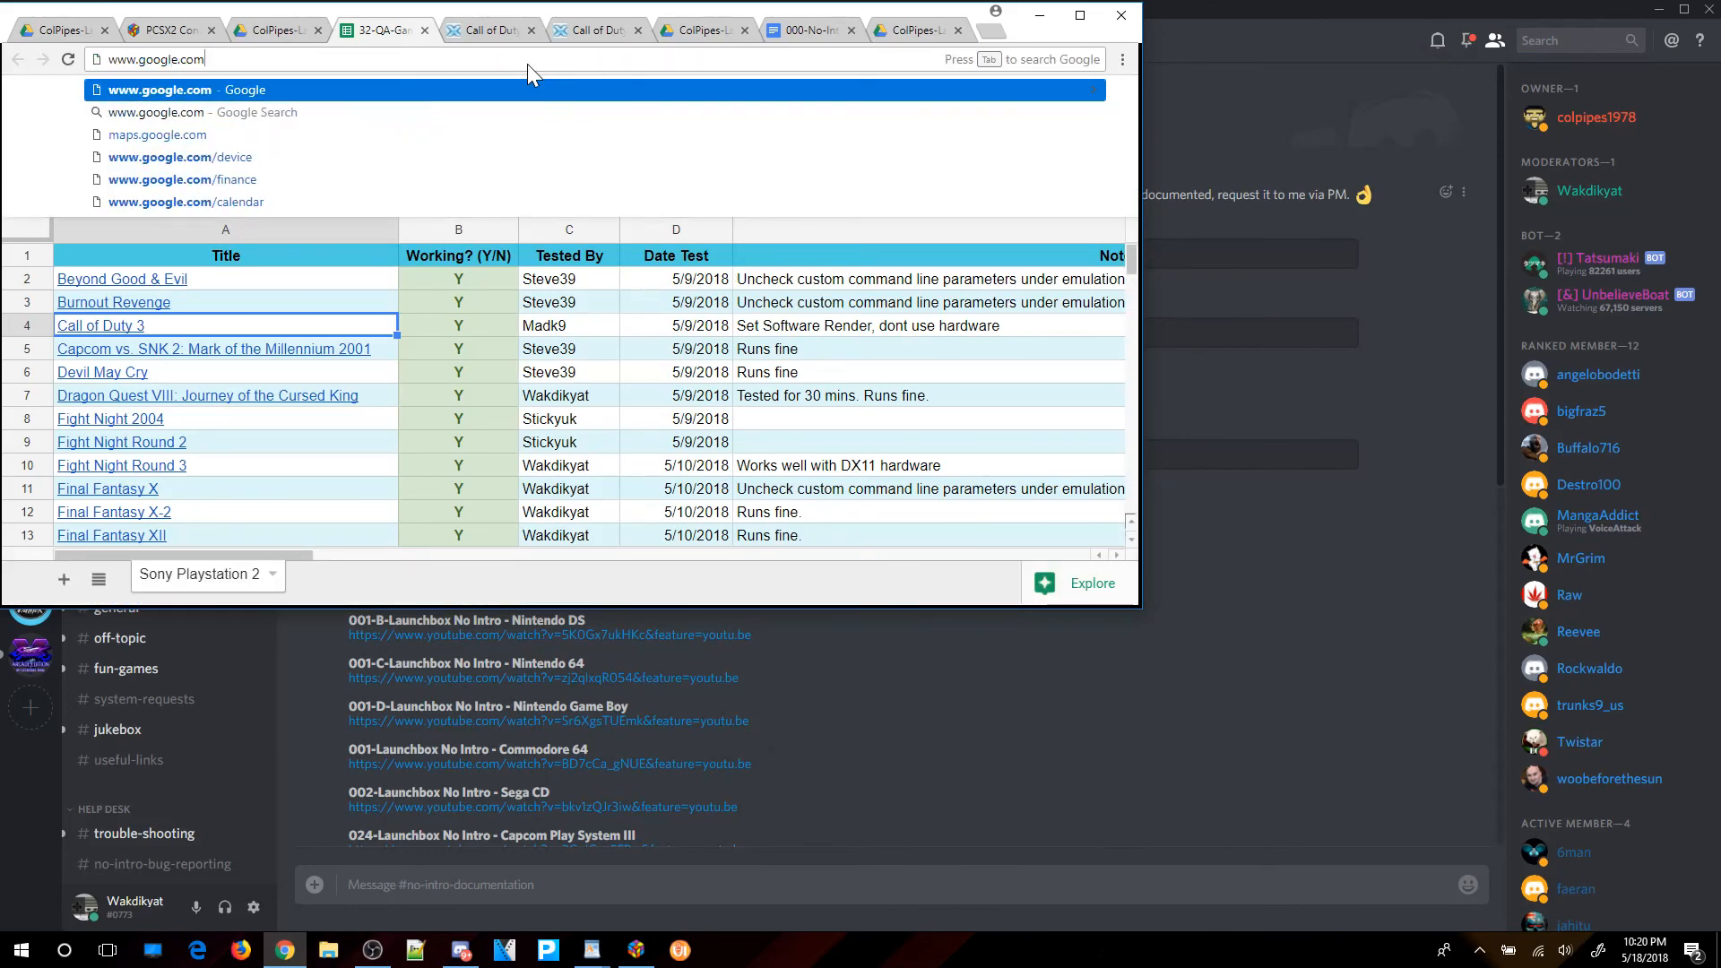
pyautogui.press('Return')
pyautogui.hotkey('ctrl', 'v')
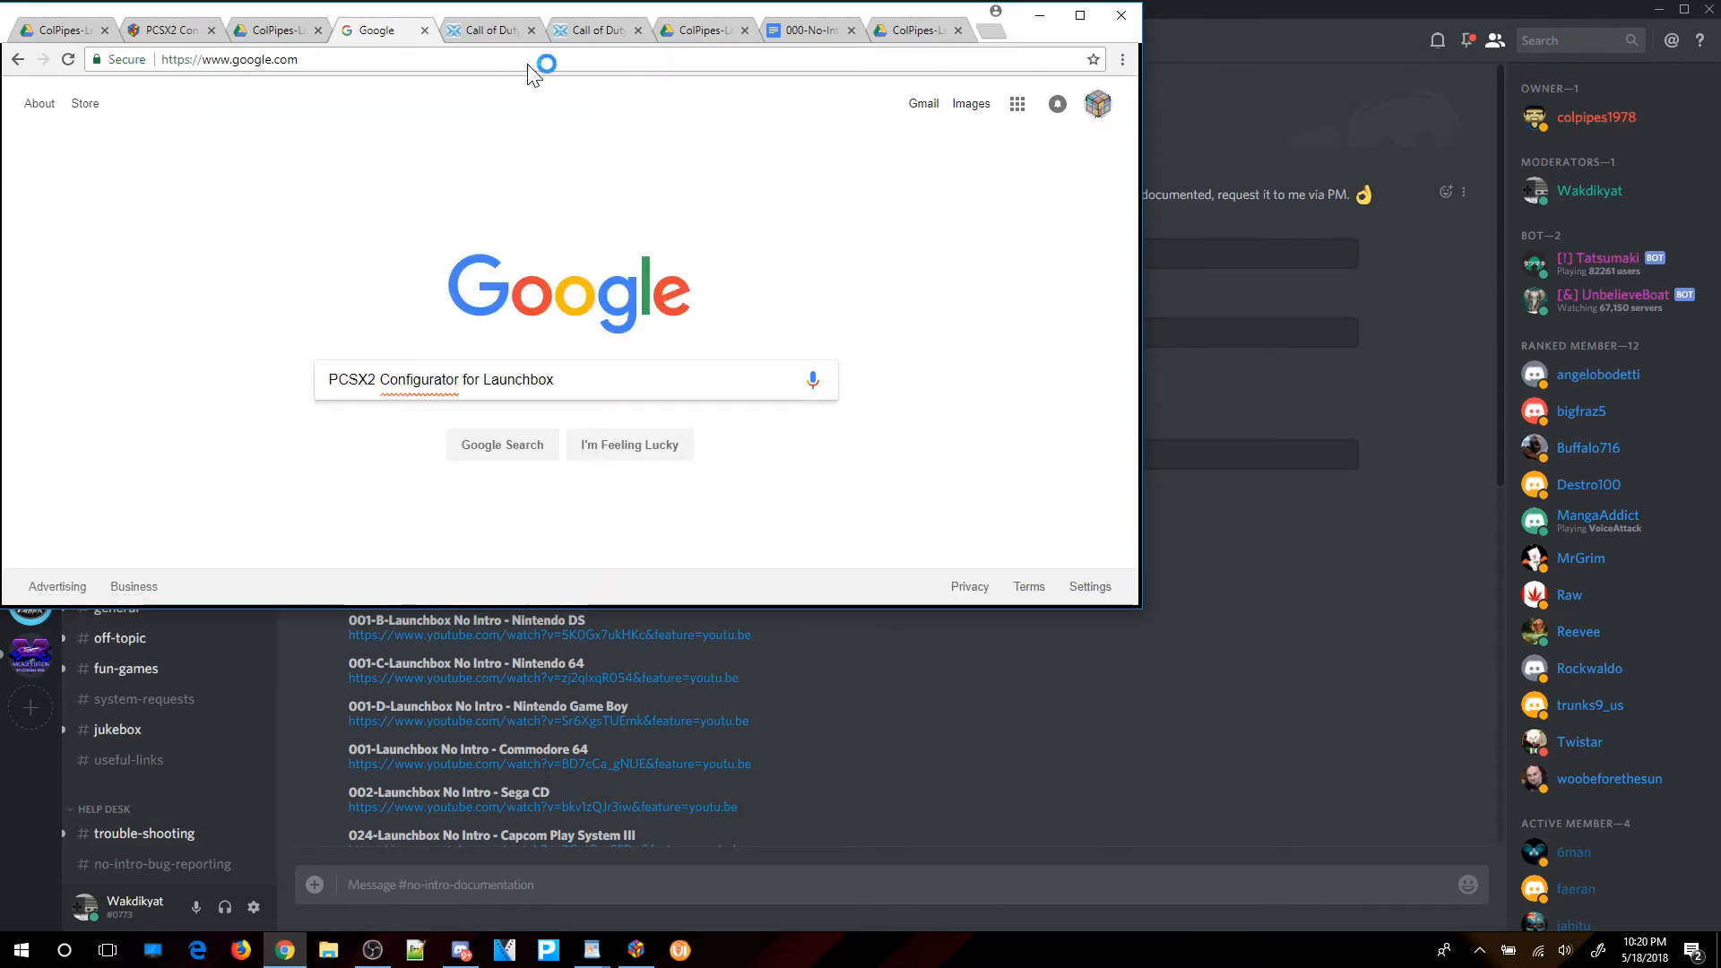
pyautogui.press('Return')
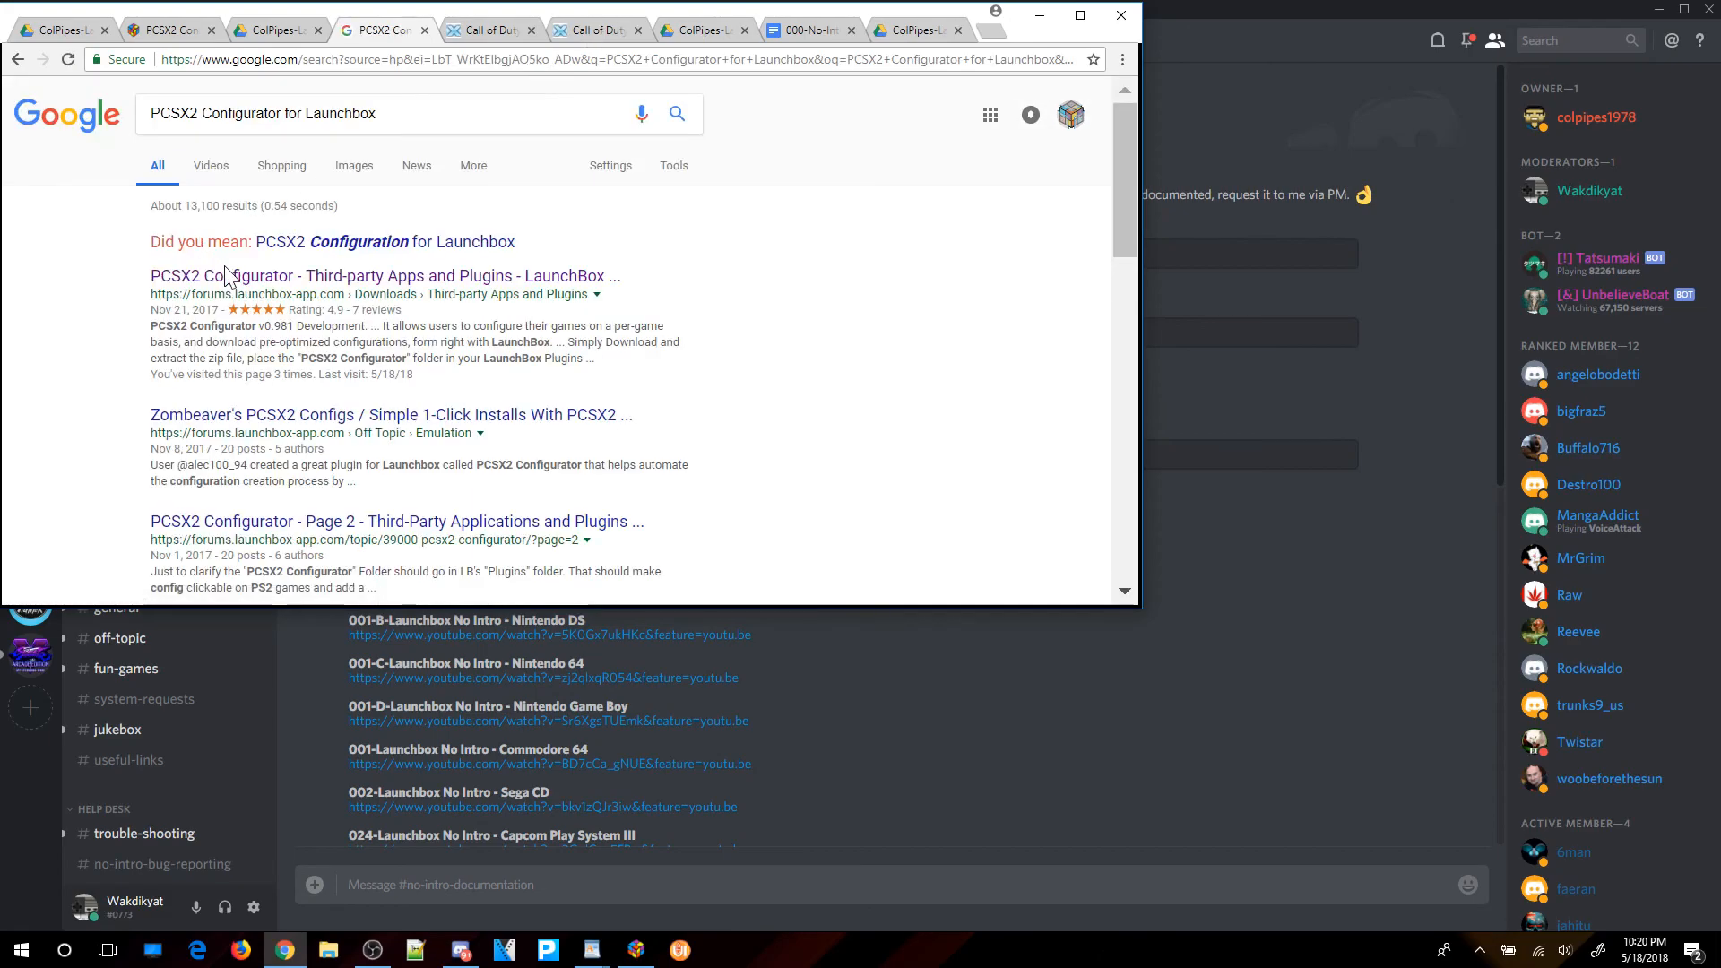
pyautogui.click(221, 279)
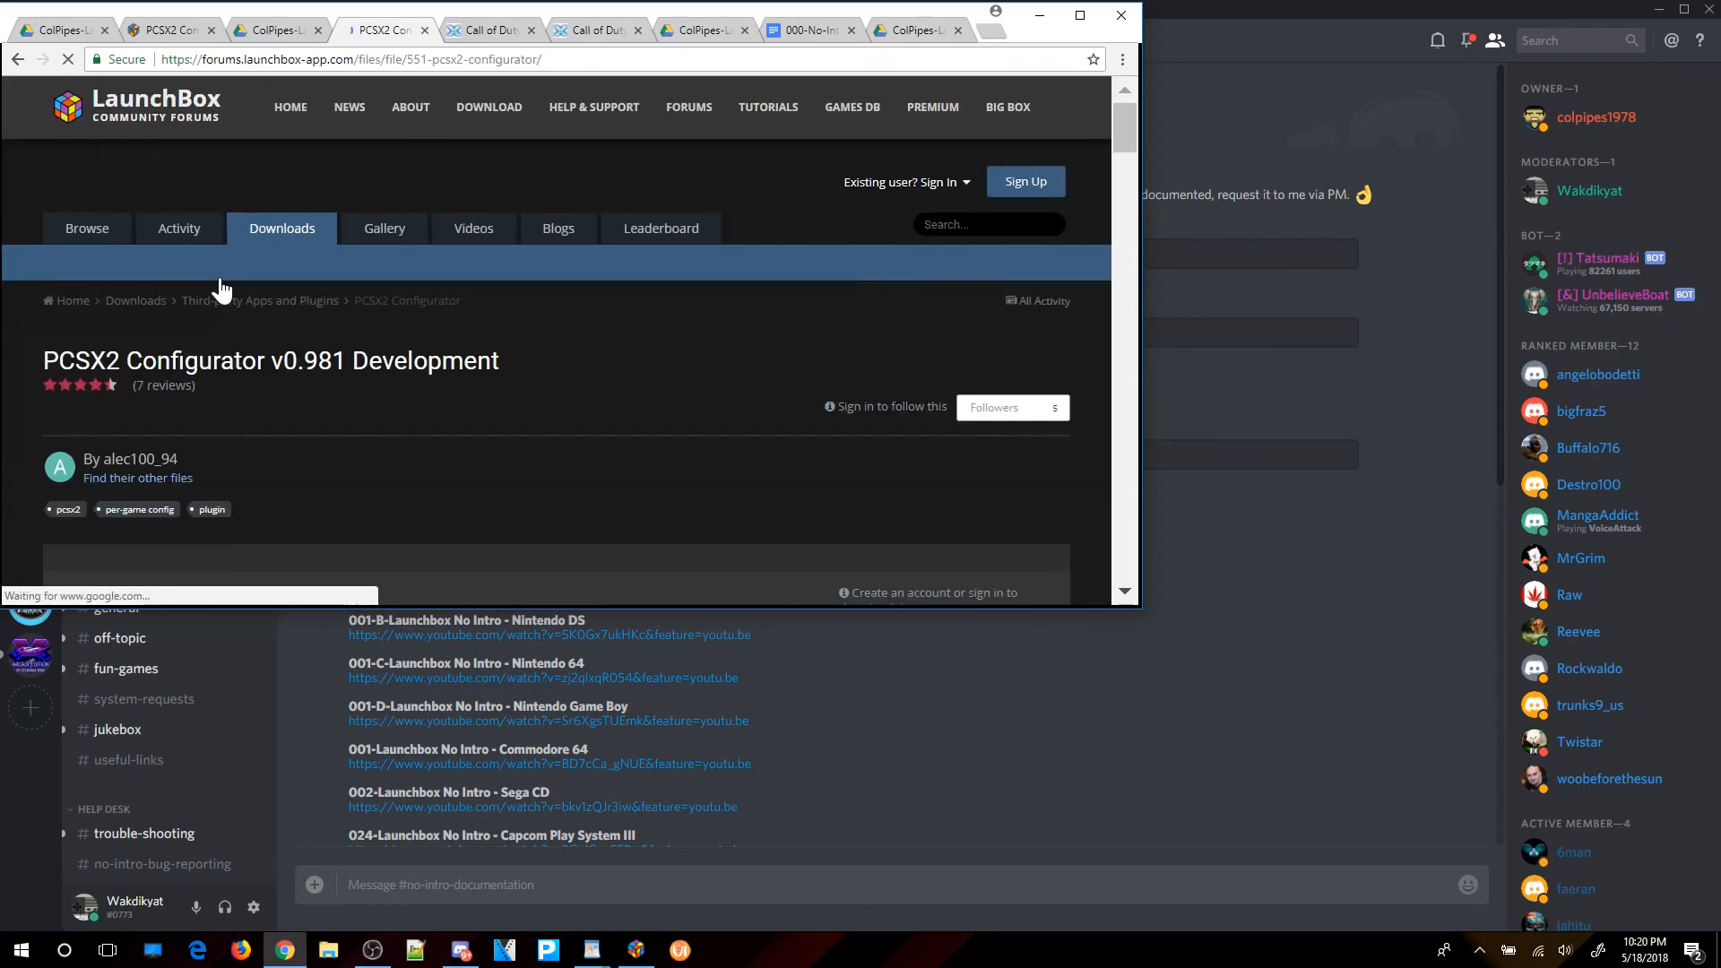
# Maximize the browser and examine the PCSX2 Configurator page's description, installation, settings, usage and version notes.
pyautogui.click(1076, 18)
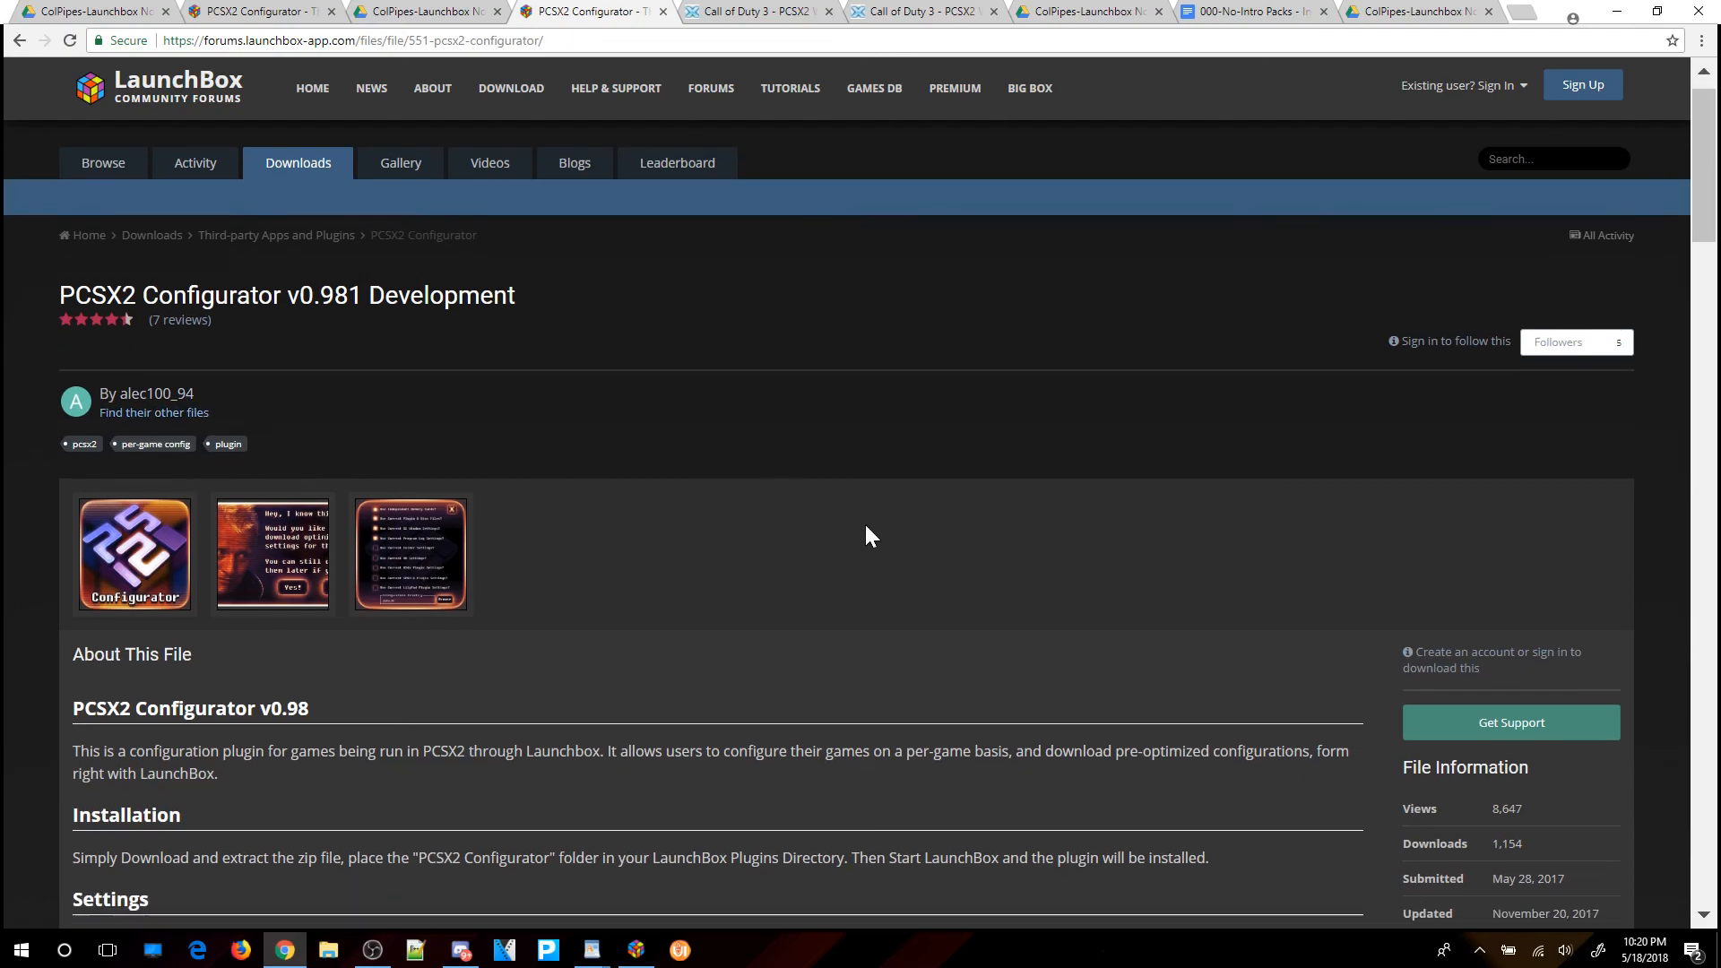
pyautogui.scroll(-2, 864, 522)
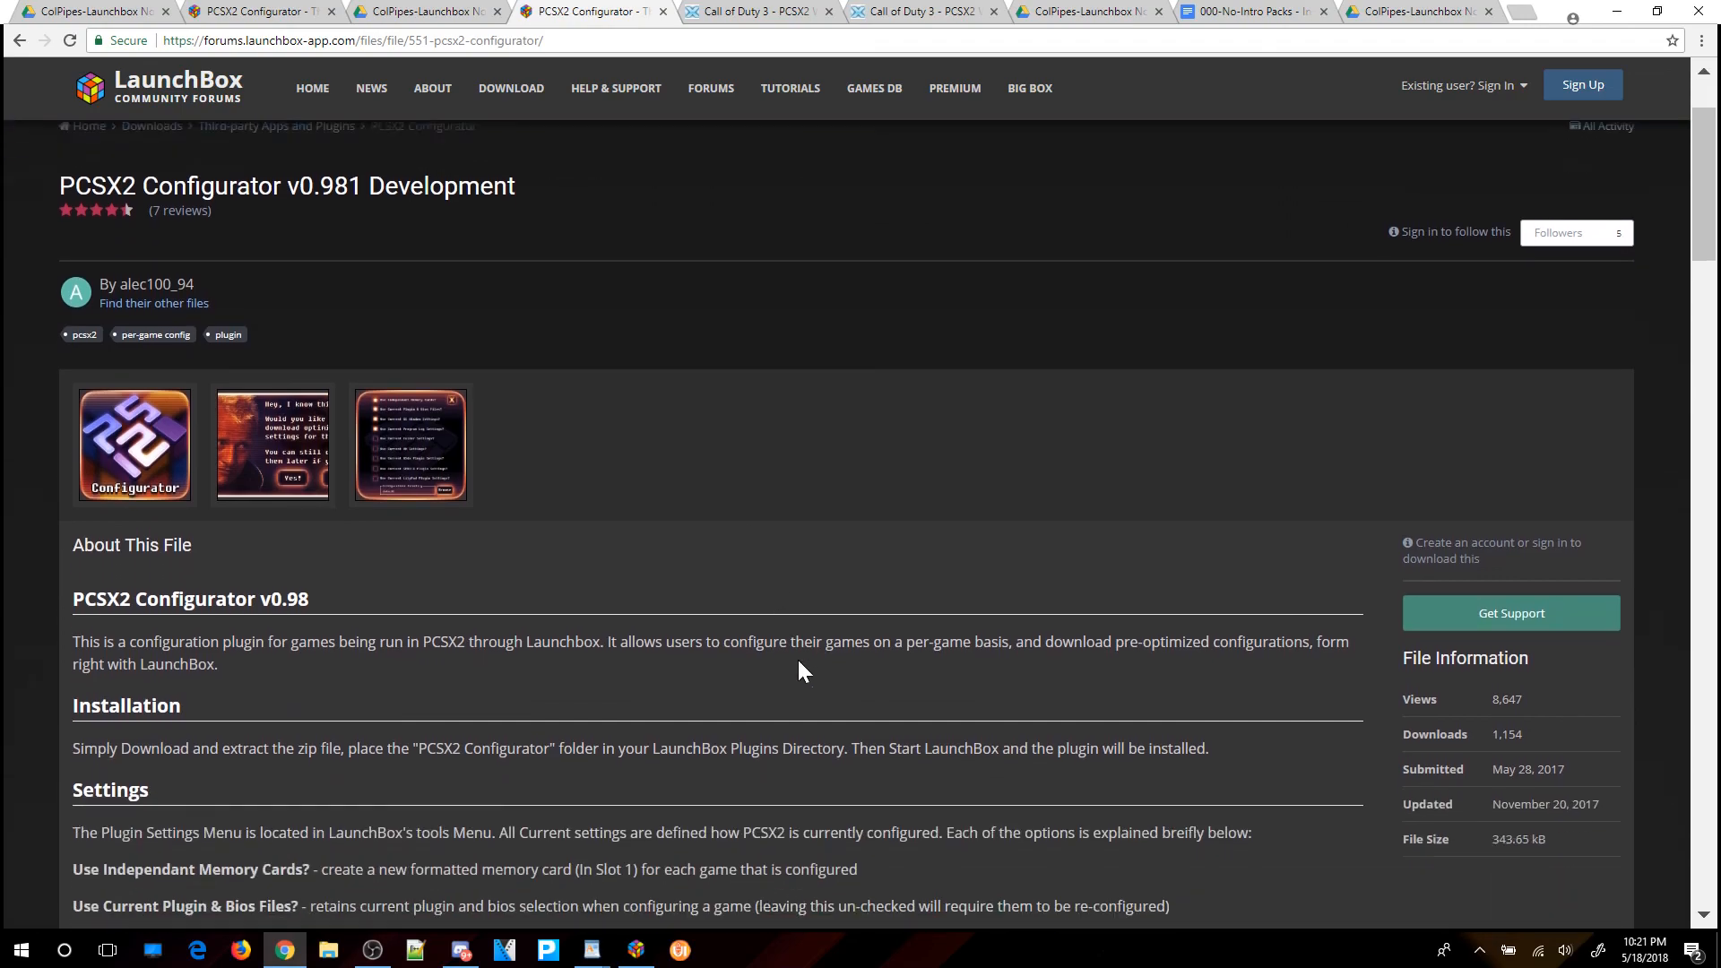
pyautogui.scroll(-4, 791, 664)
pyautogui.scroll(-3, 488, 476)
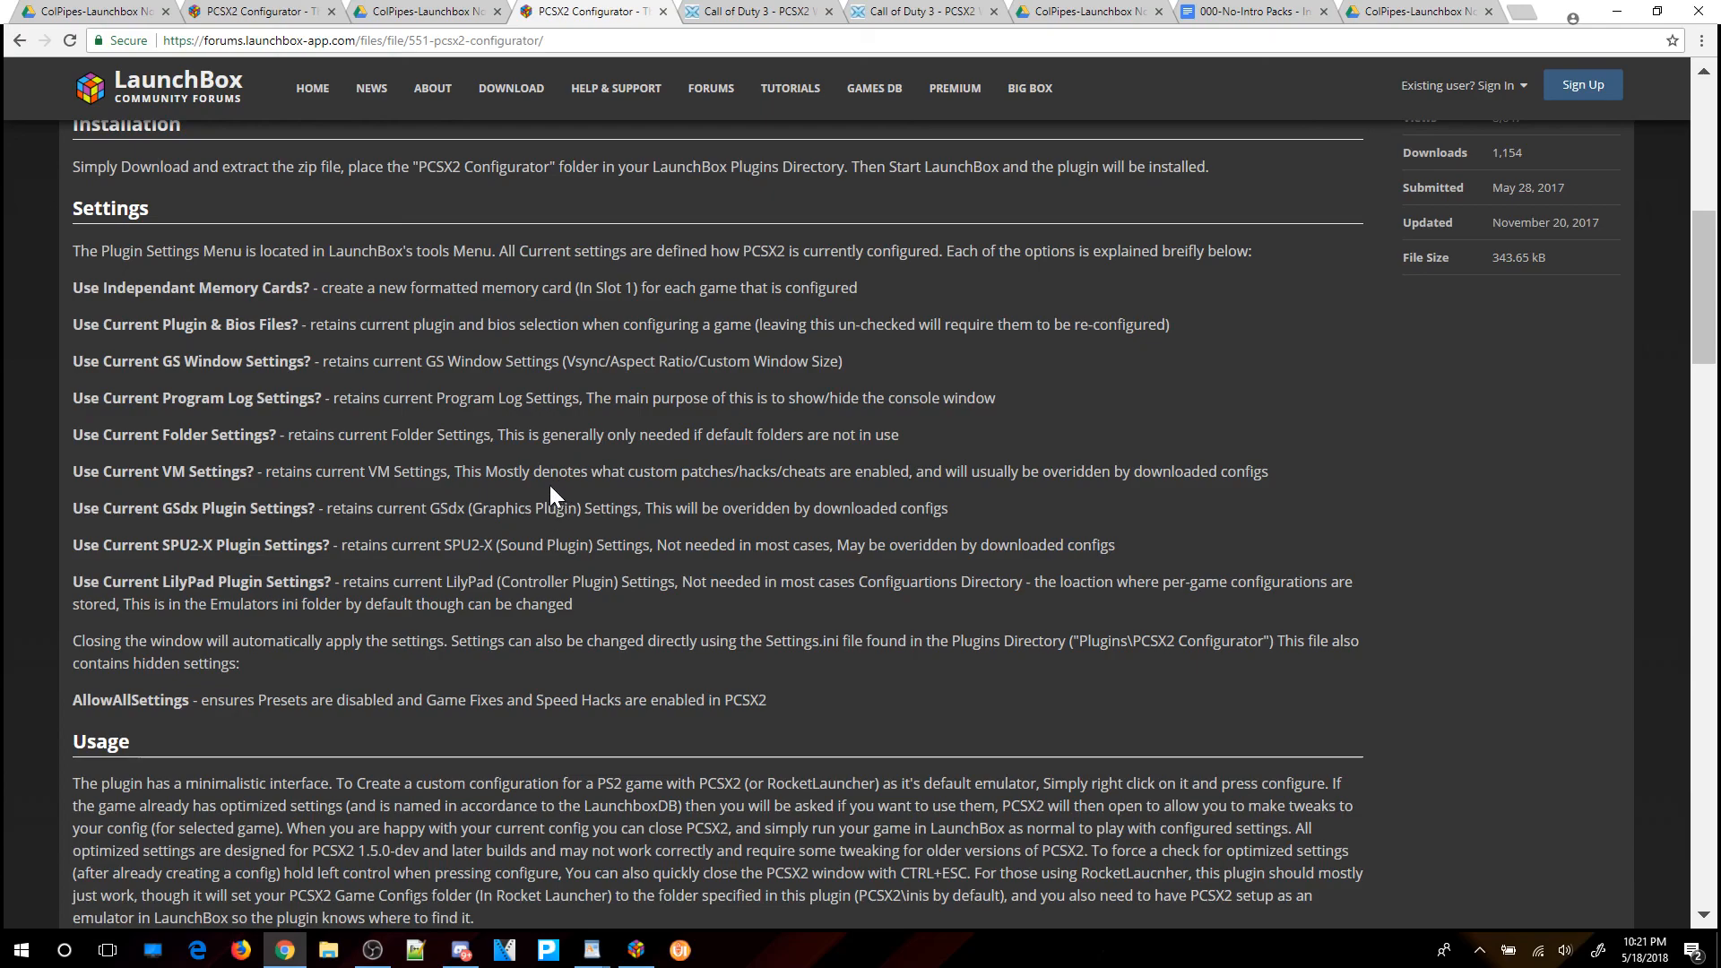
pyautogui.scroll(-8, 551, 486)
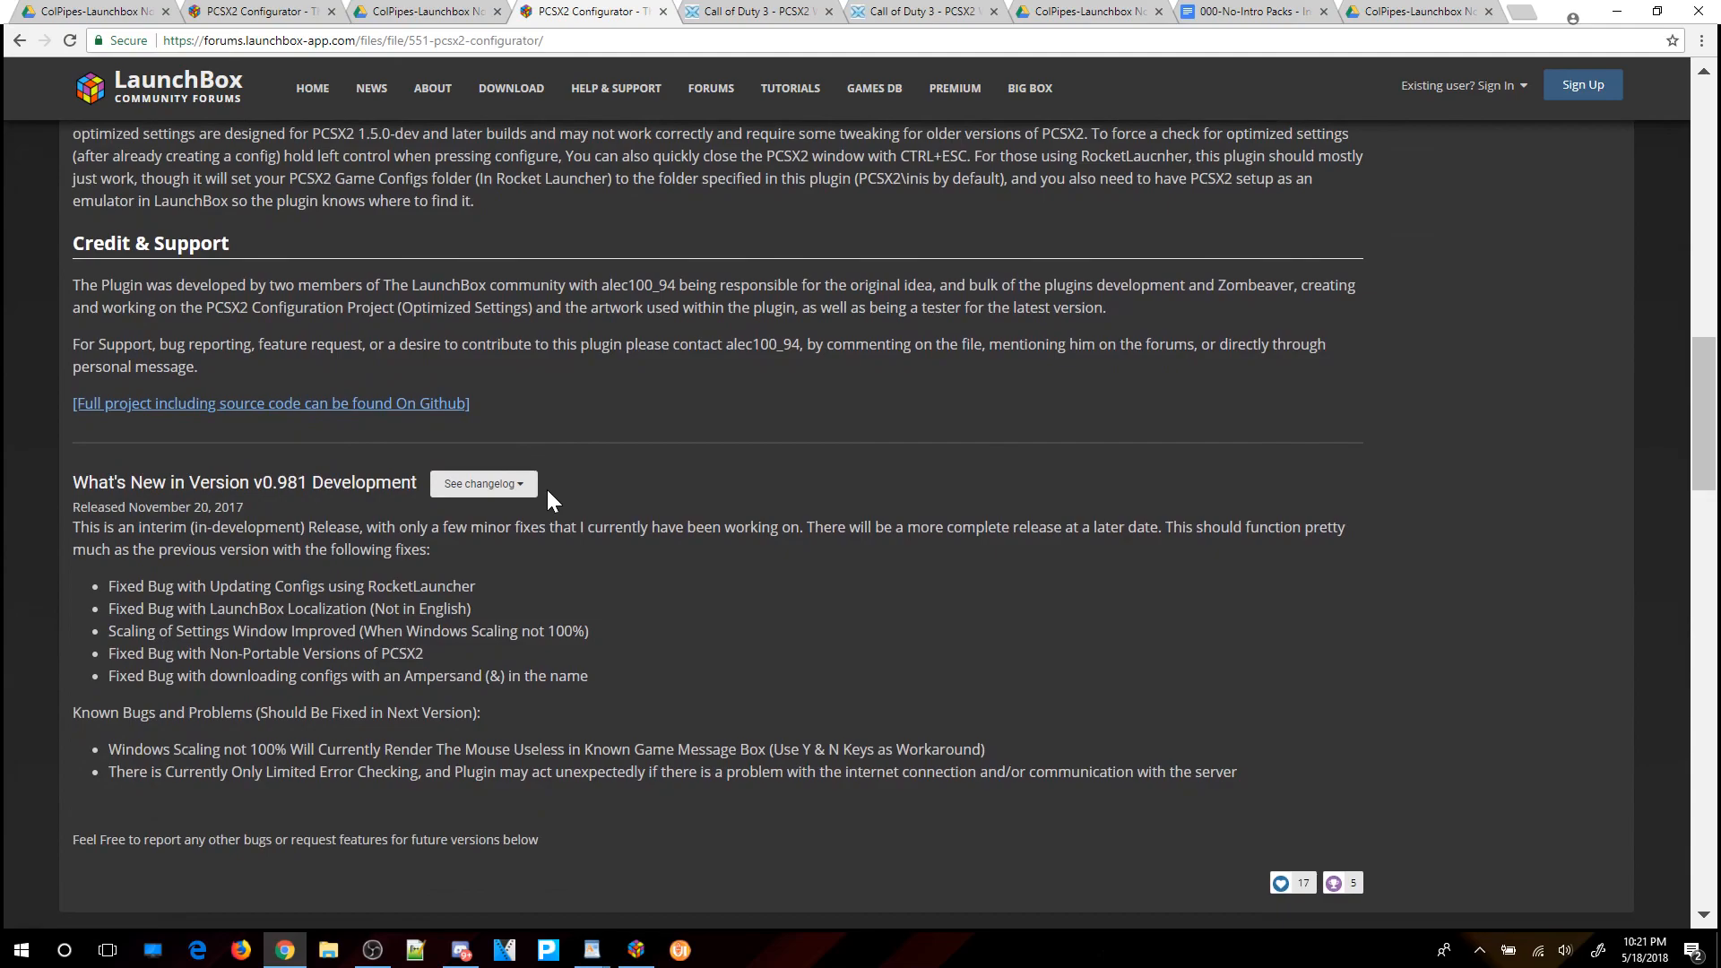
pyautogui.scroll(8, 545, 486)
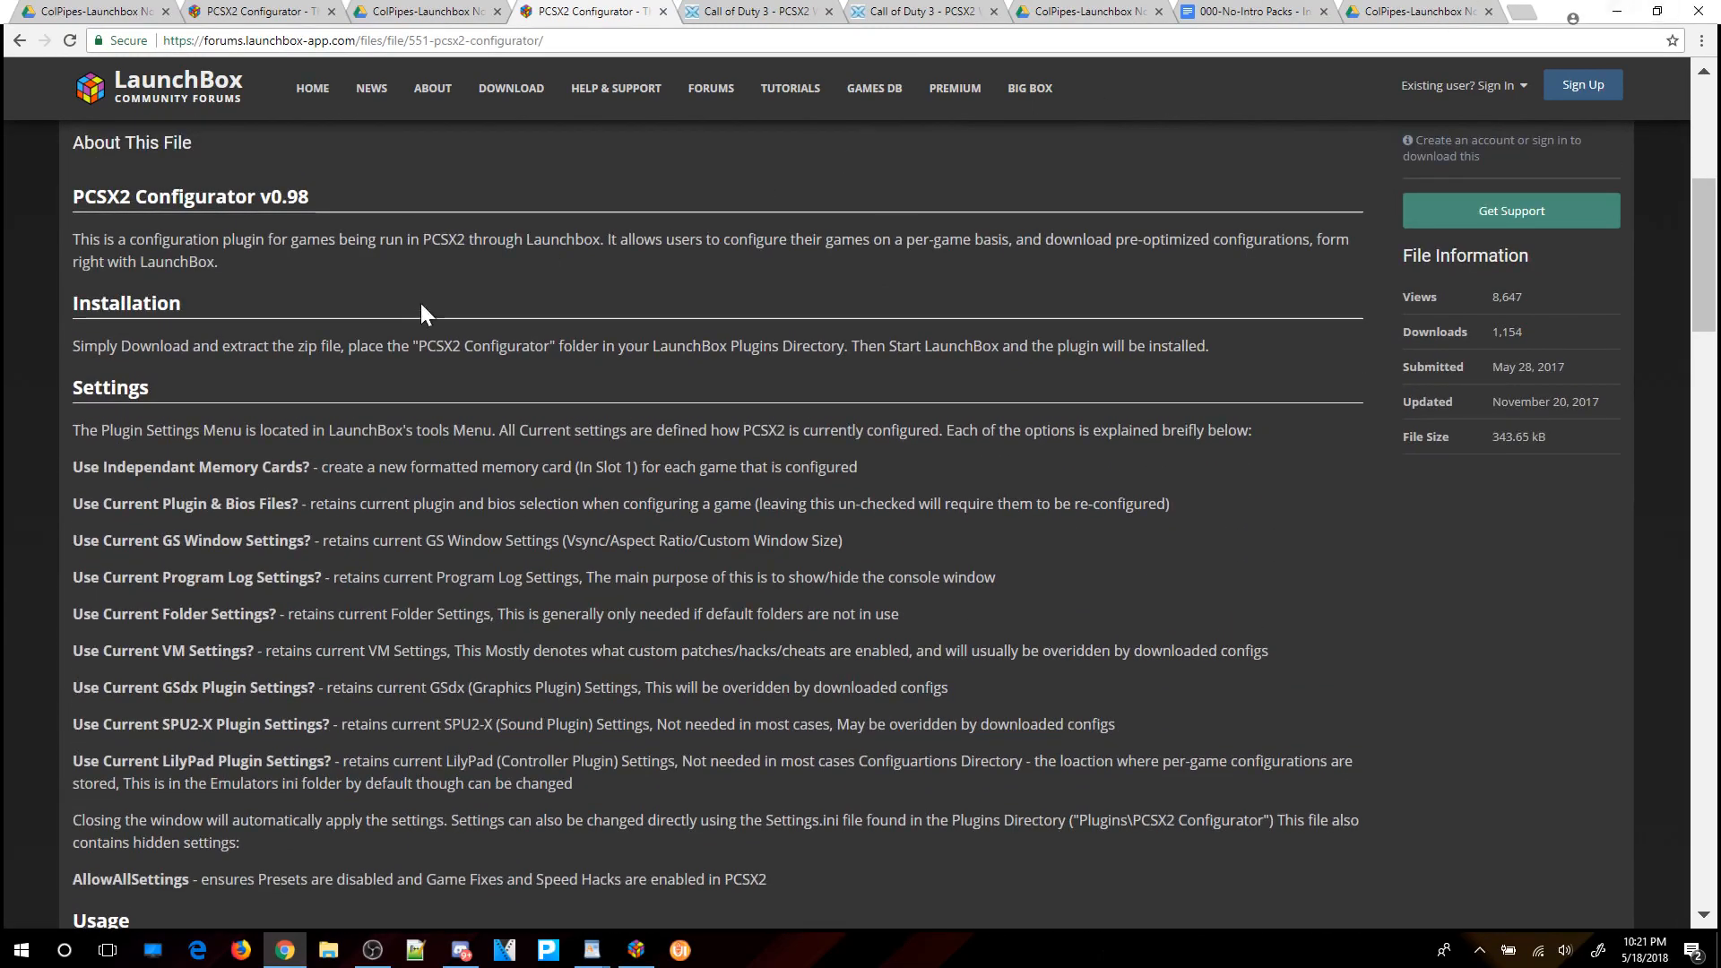
# Minimize the browser and Discord, switch to LaunchBox and open the emulator manager.
pyautogui.click(1616, 11)
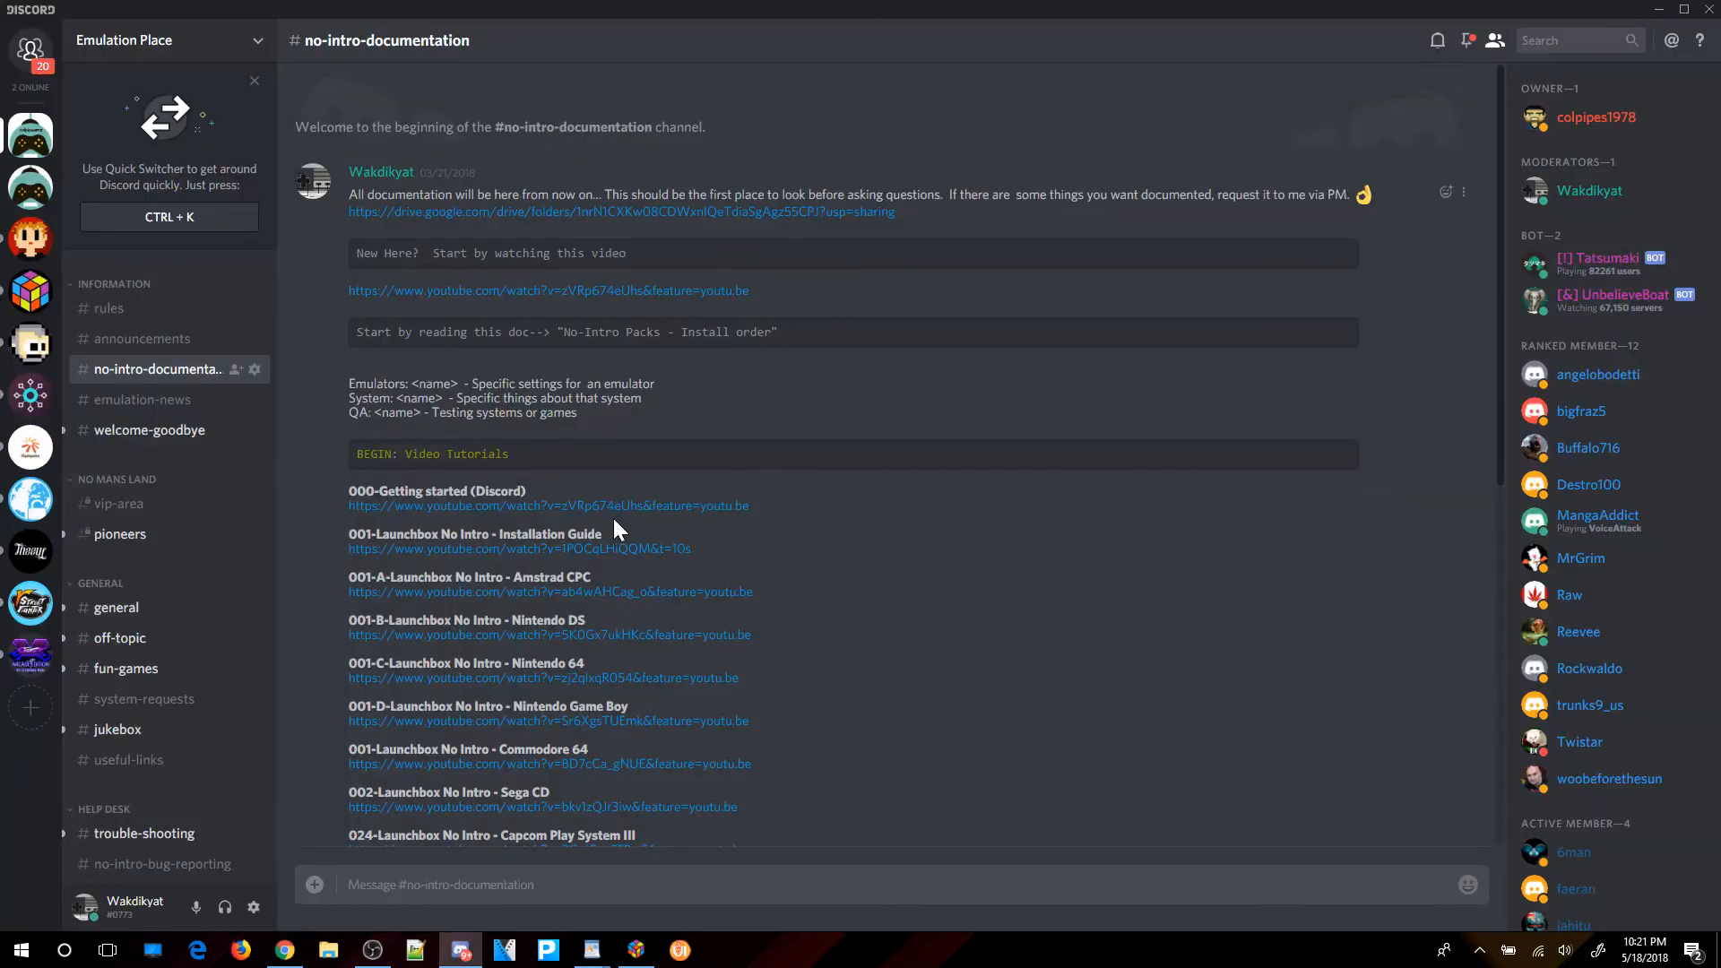
pyautogui.click(1655, 14)
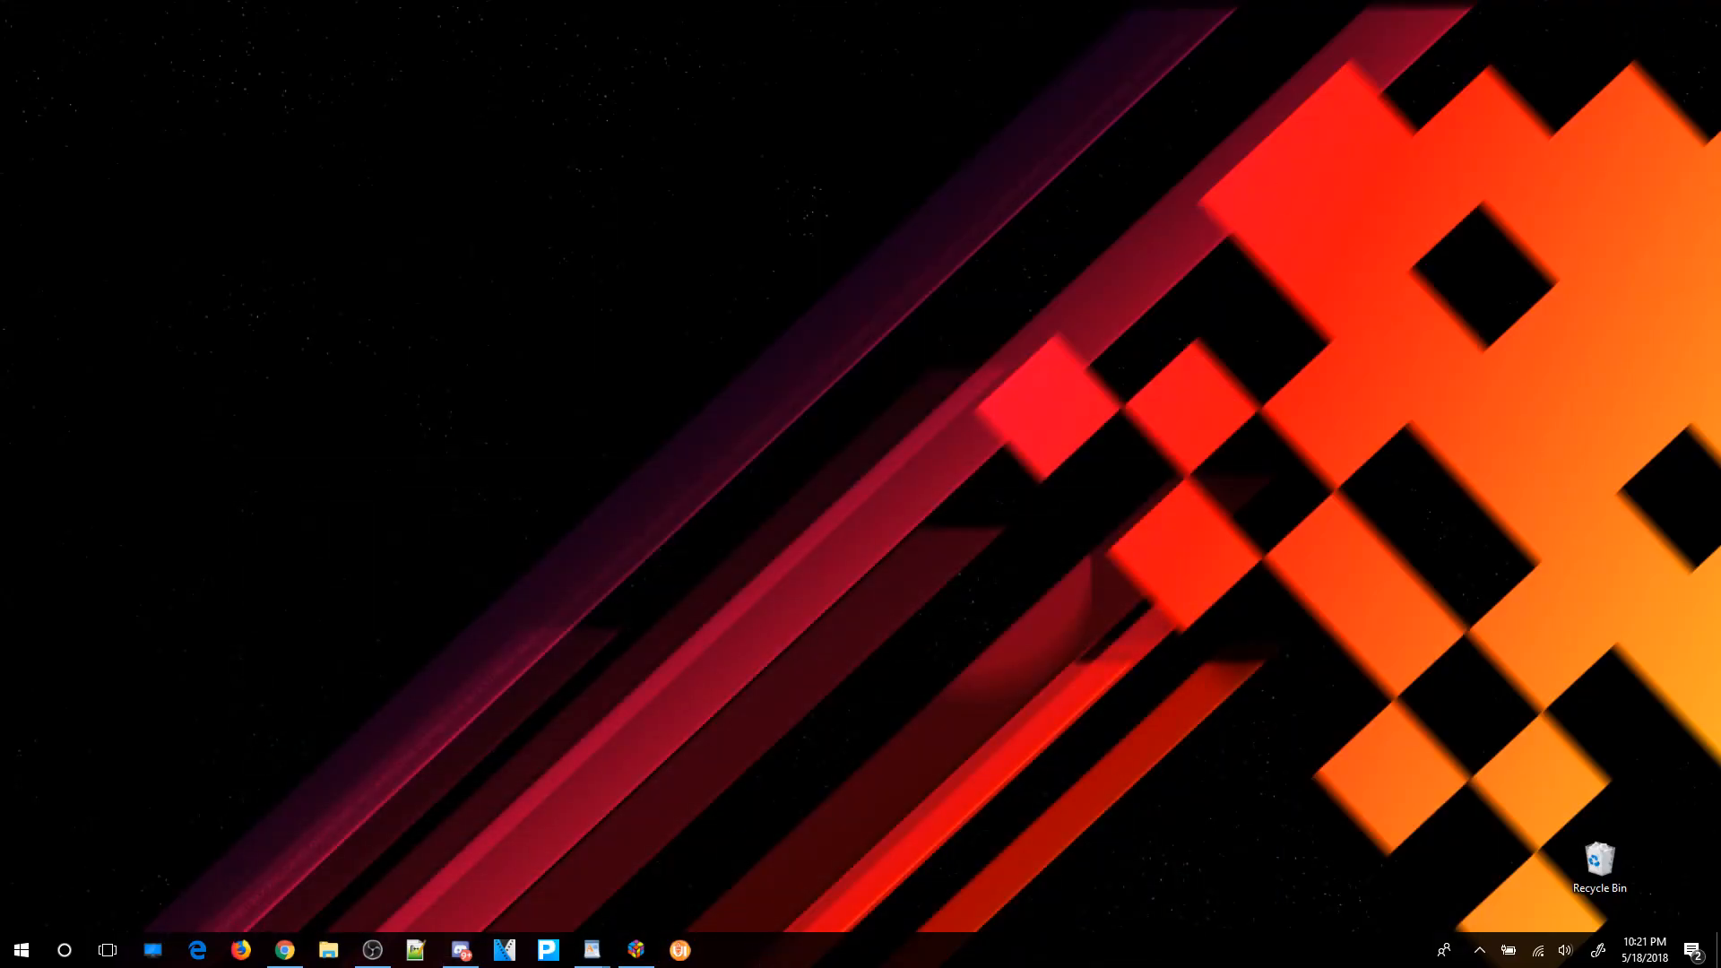
pyautogui.click(635, 948)
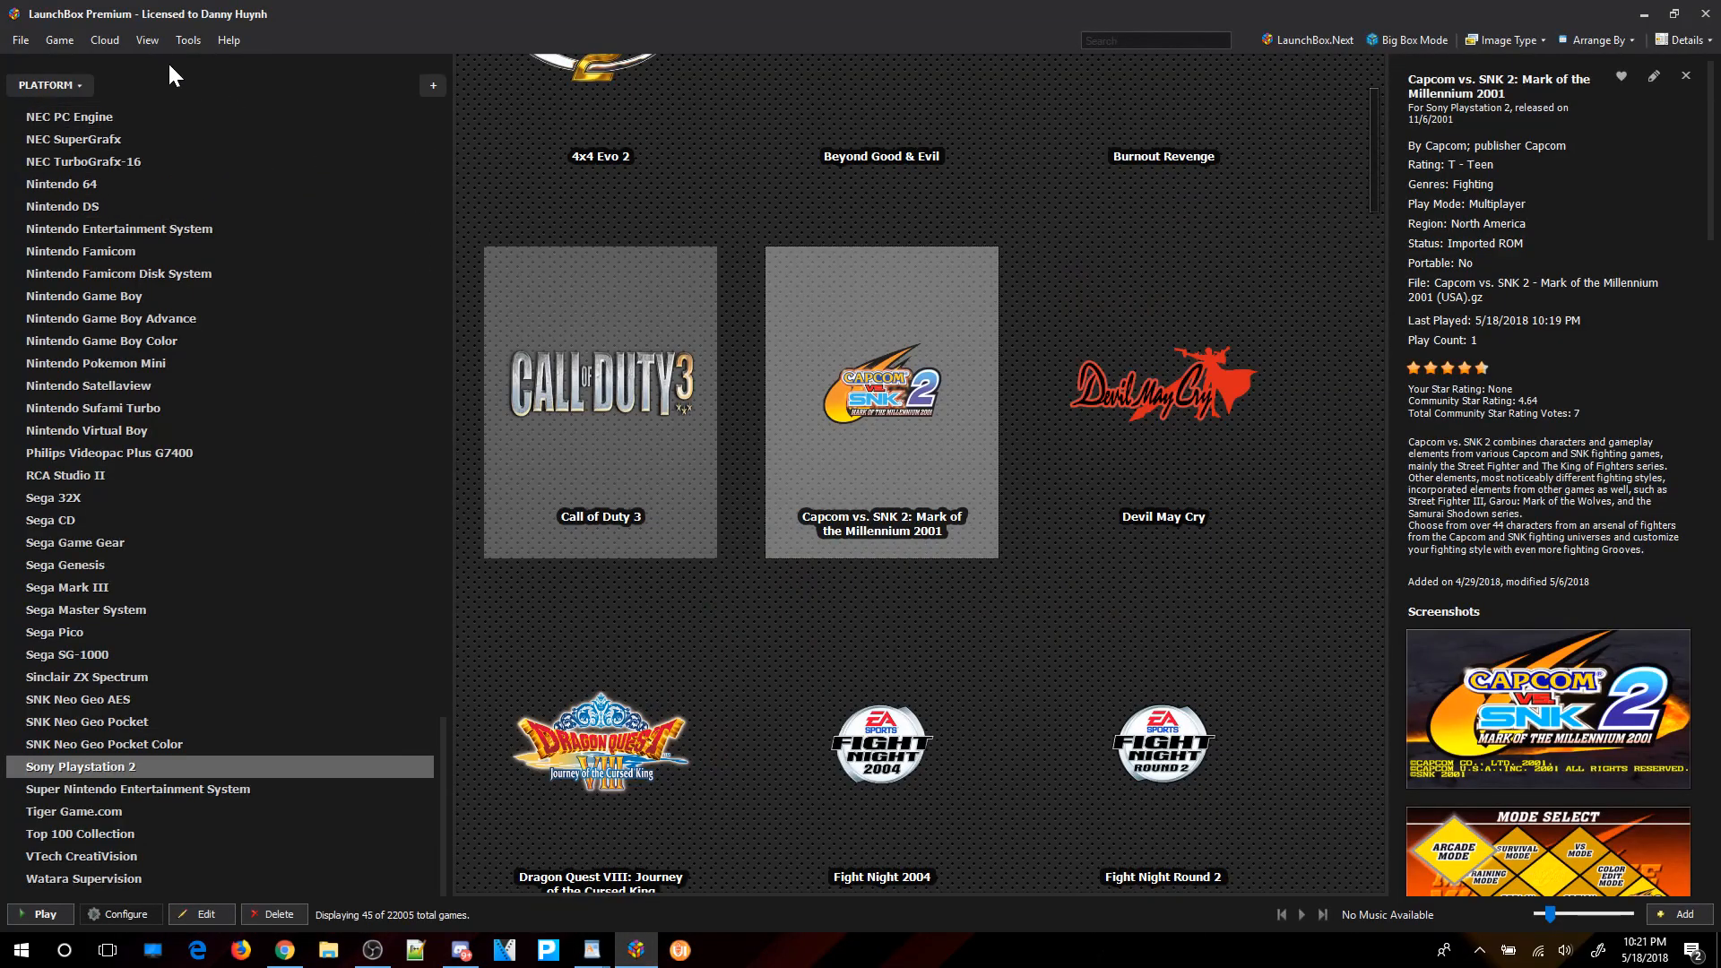
pyautogui.click(190, 41)
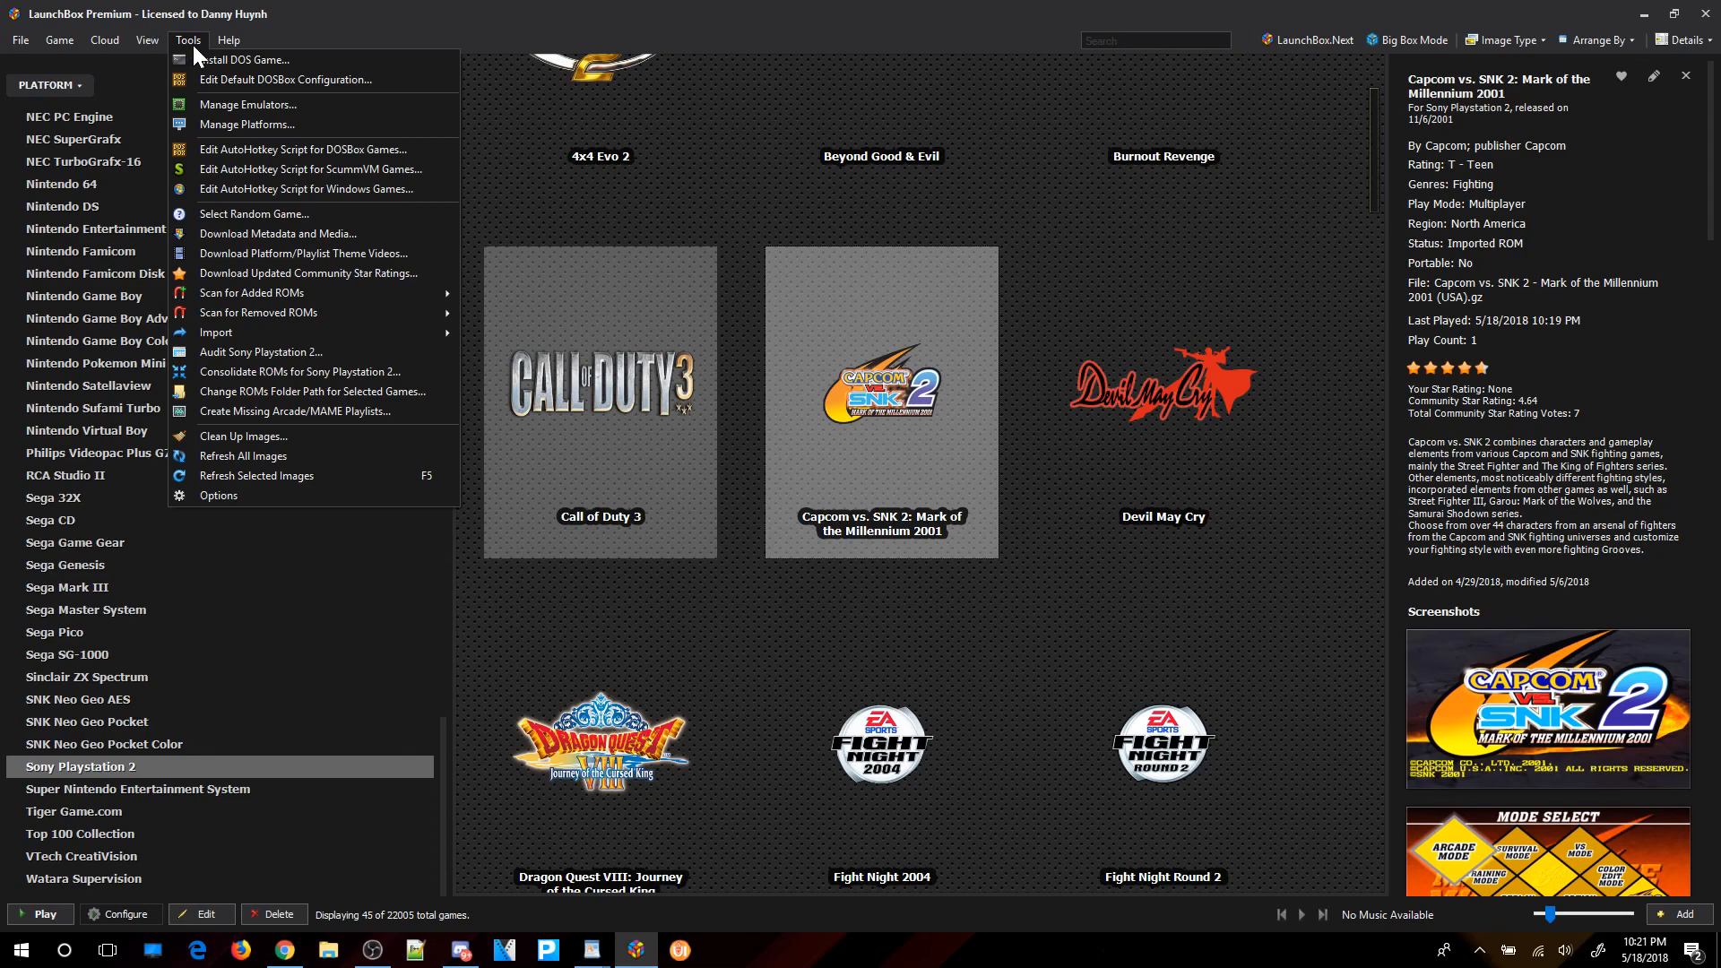
pyautogui.click(240, 106)
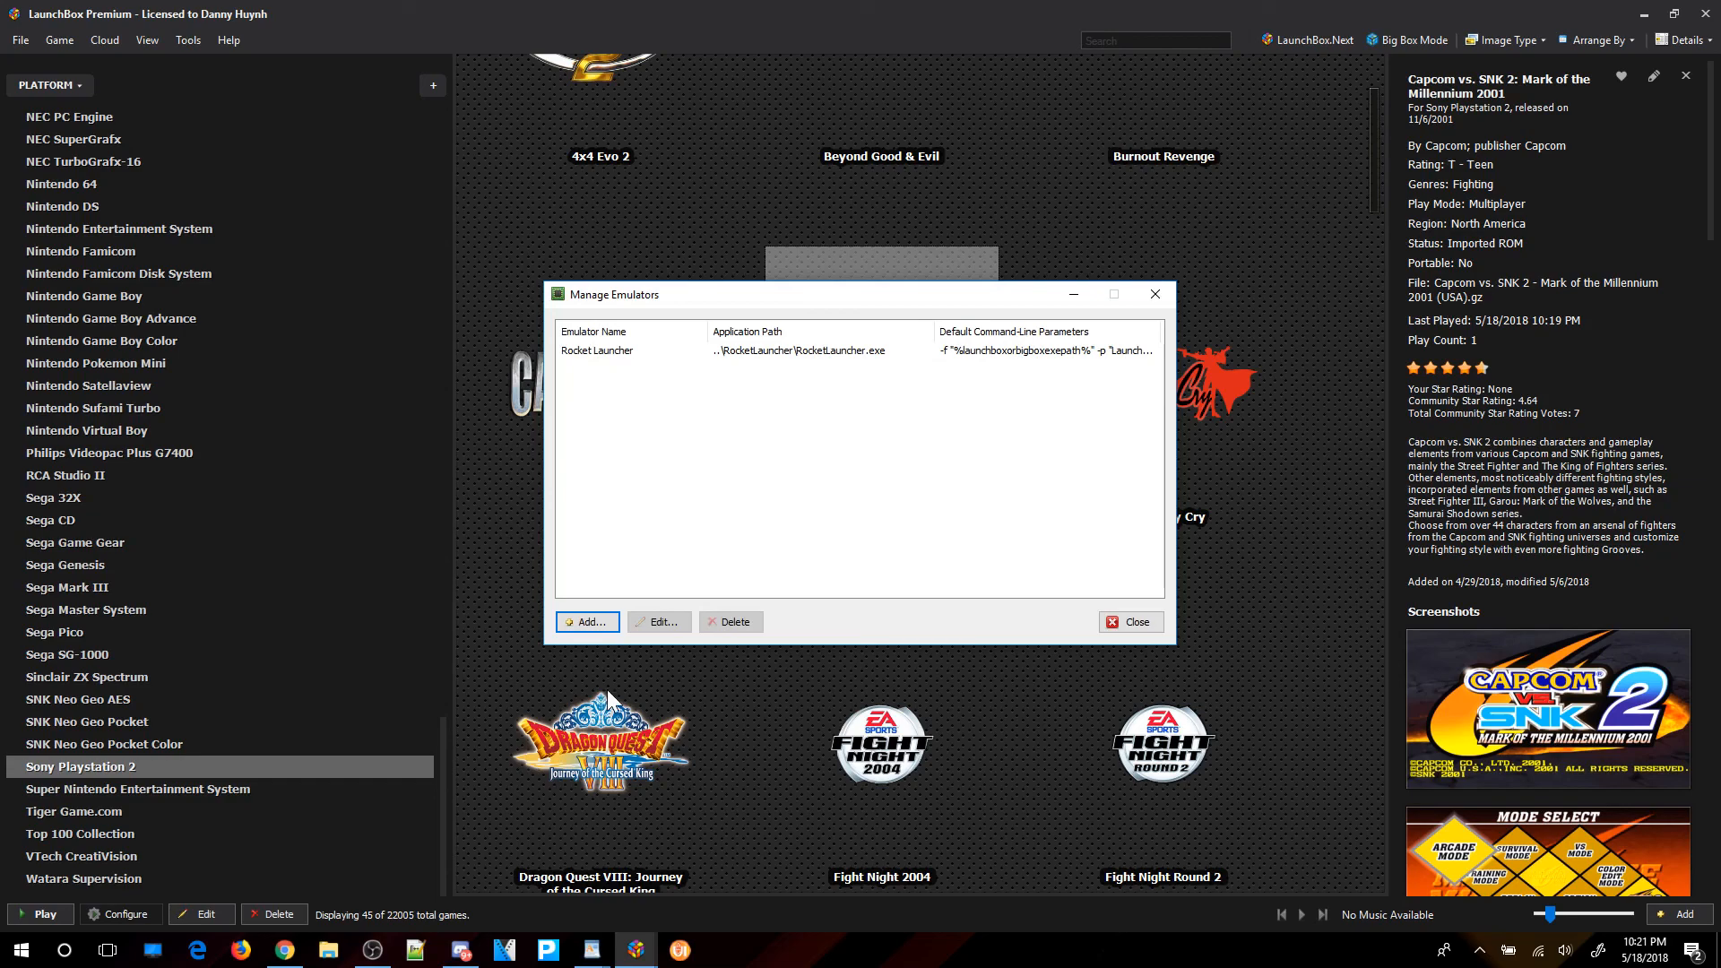
# Start adding a new emulator and choose PCSX2 as its name.
pyautogui.click(593, 622)
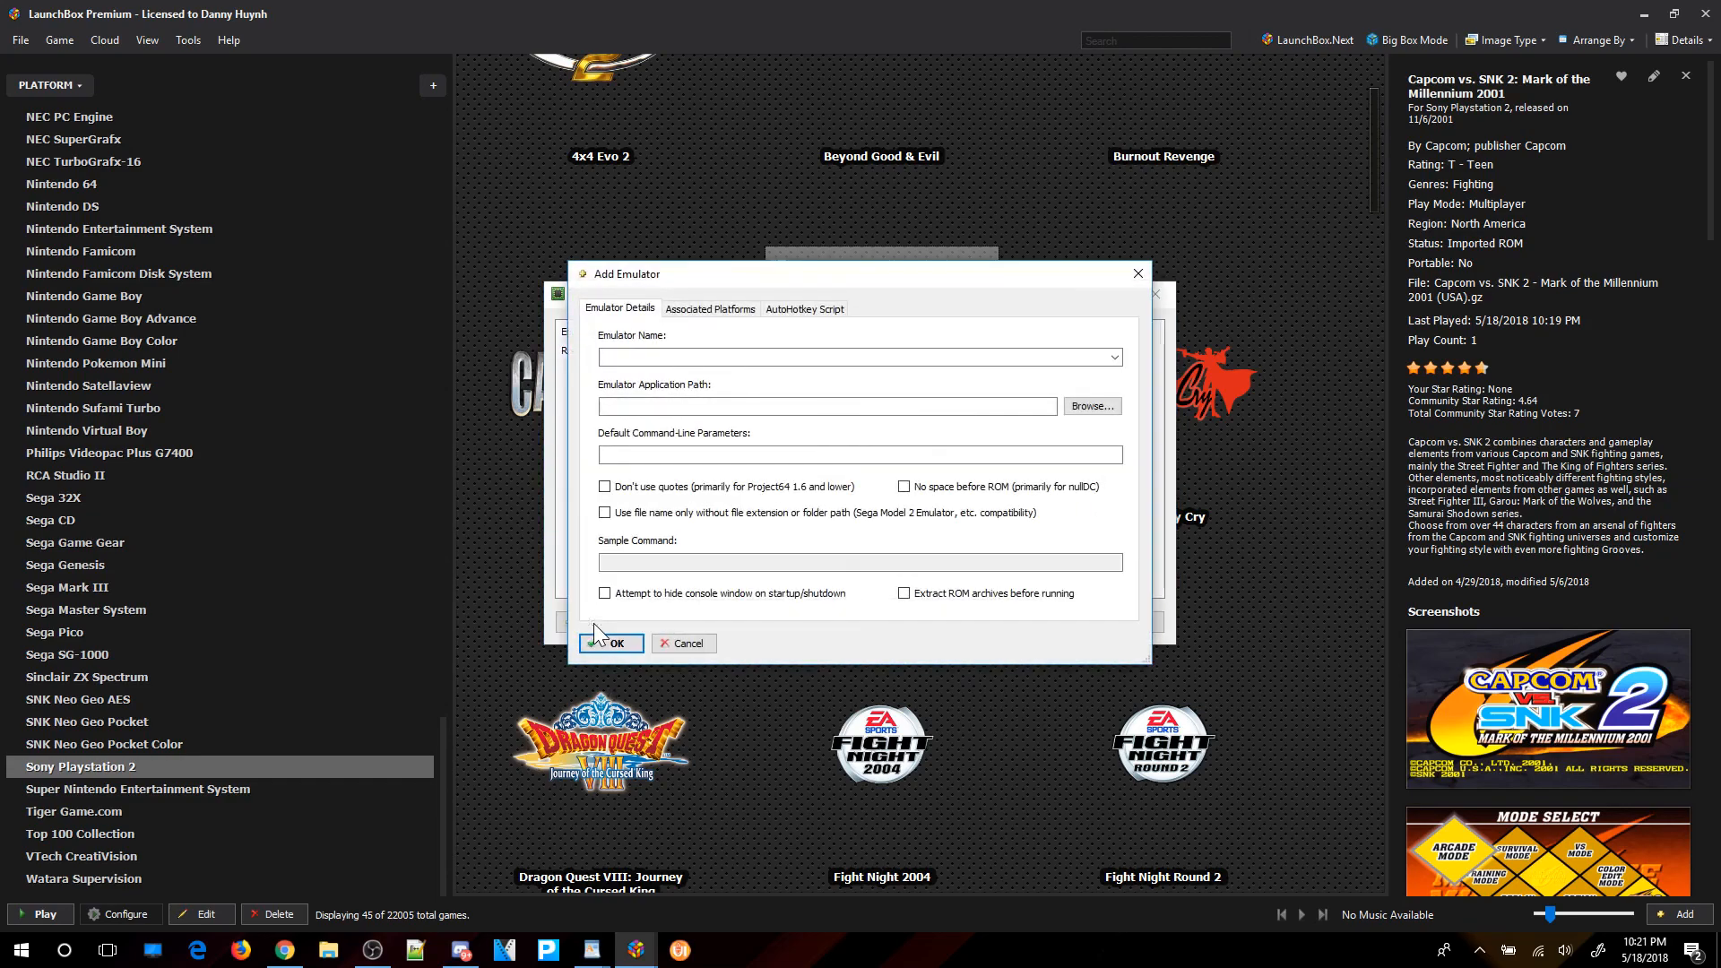
pyautogui.click(1112, 358)
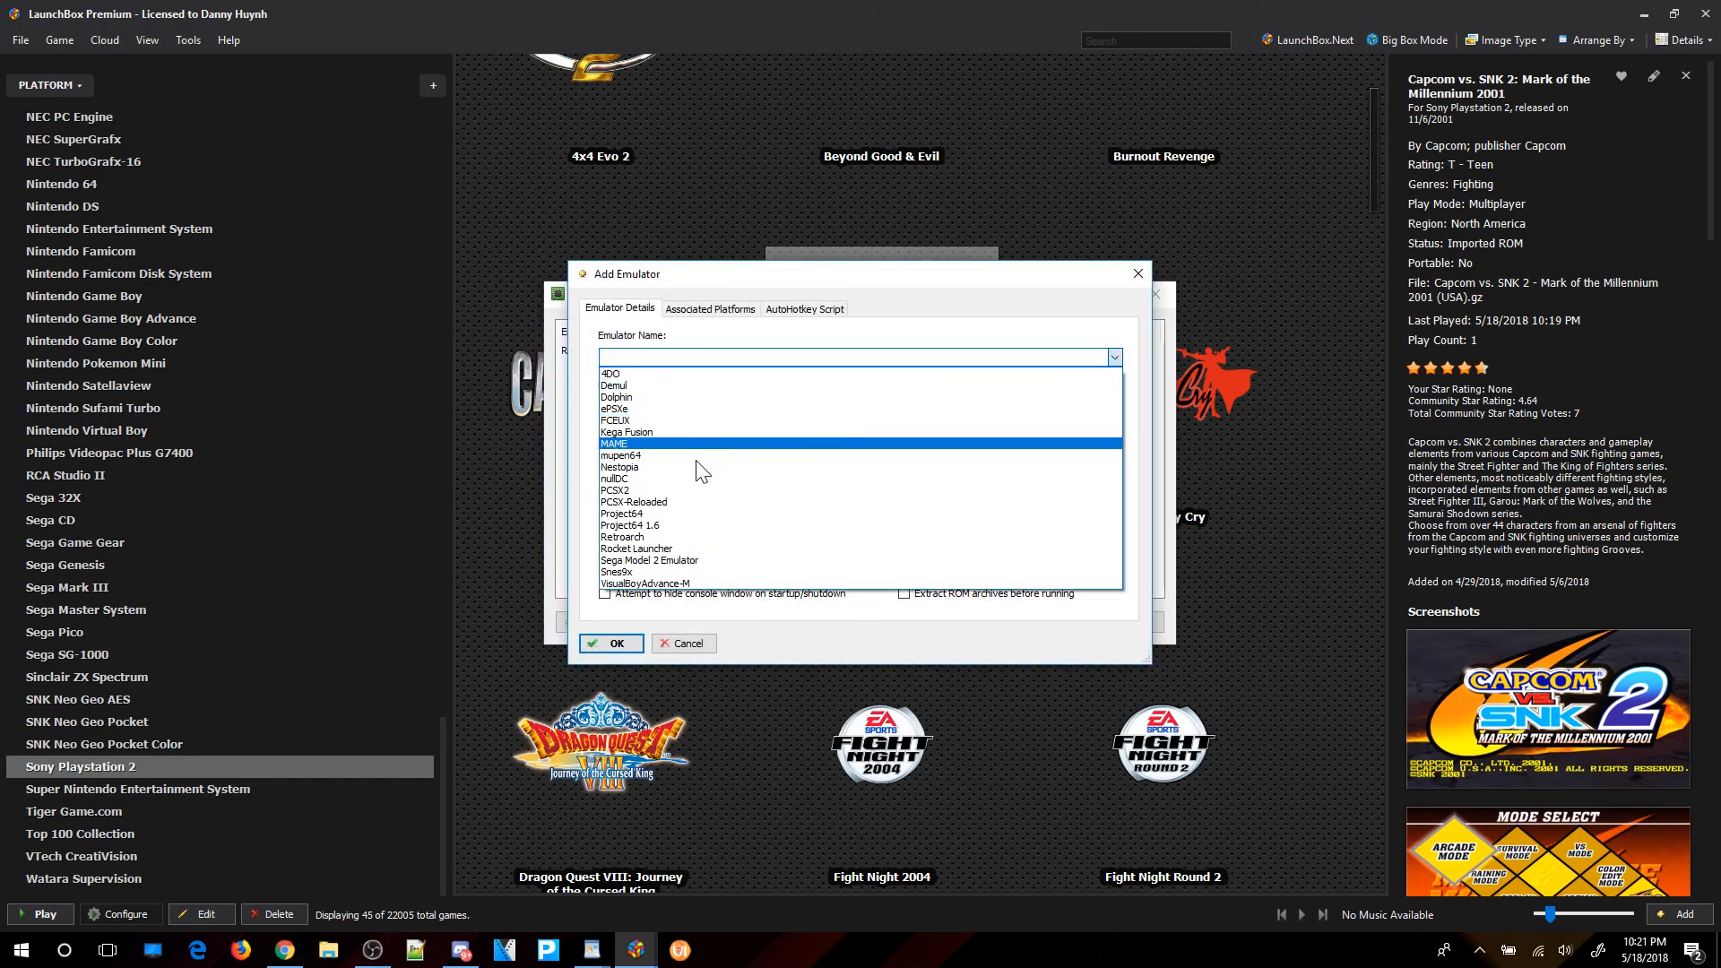
pyautogui.click(618, 490)
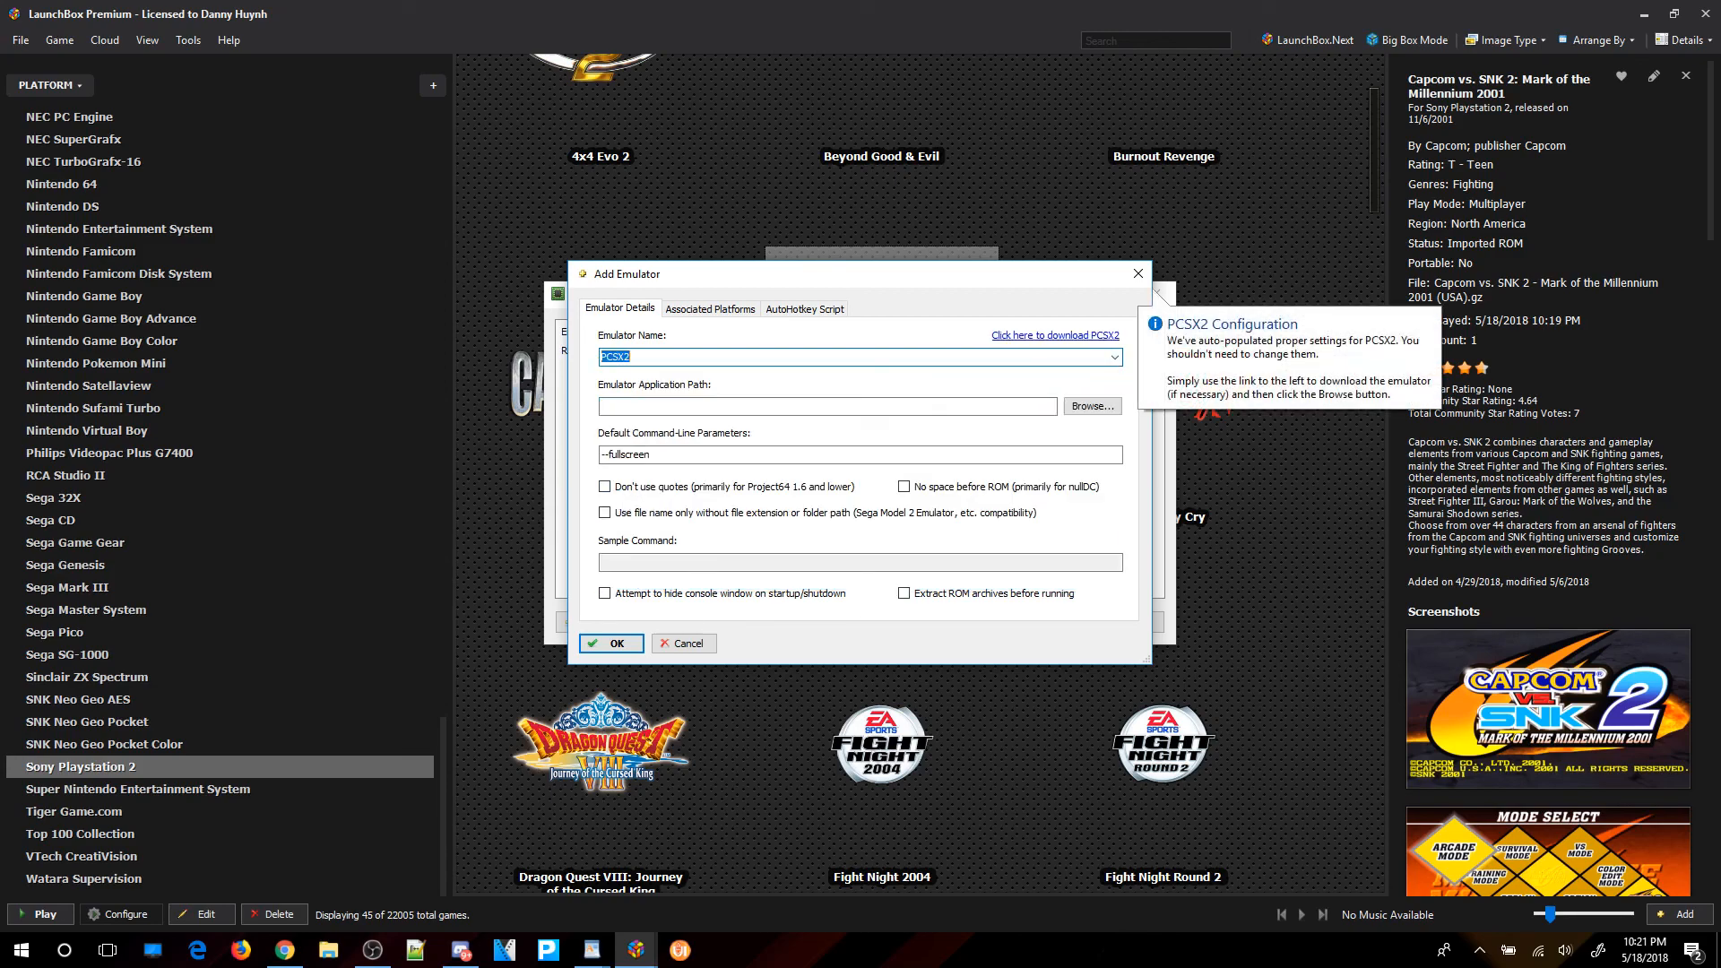
# Set the emulator's application path to pcsx2.exe in Launchbox No Intro\Emulators\PCSX2, save the emulator and close the manager.
pyautogui.click(1101, 406)
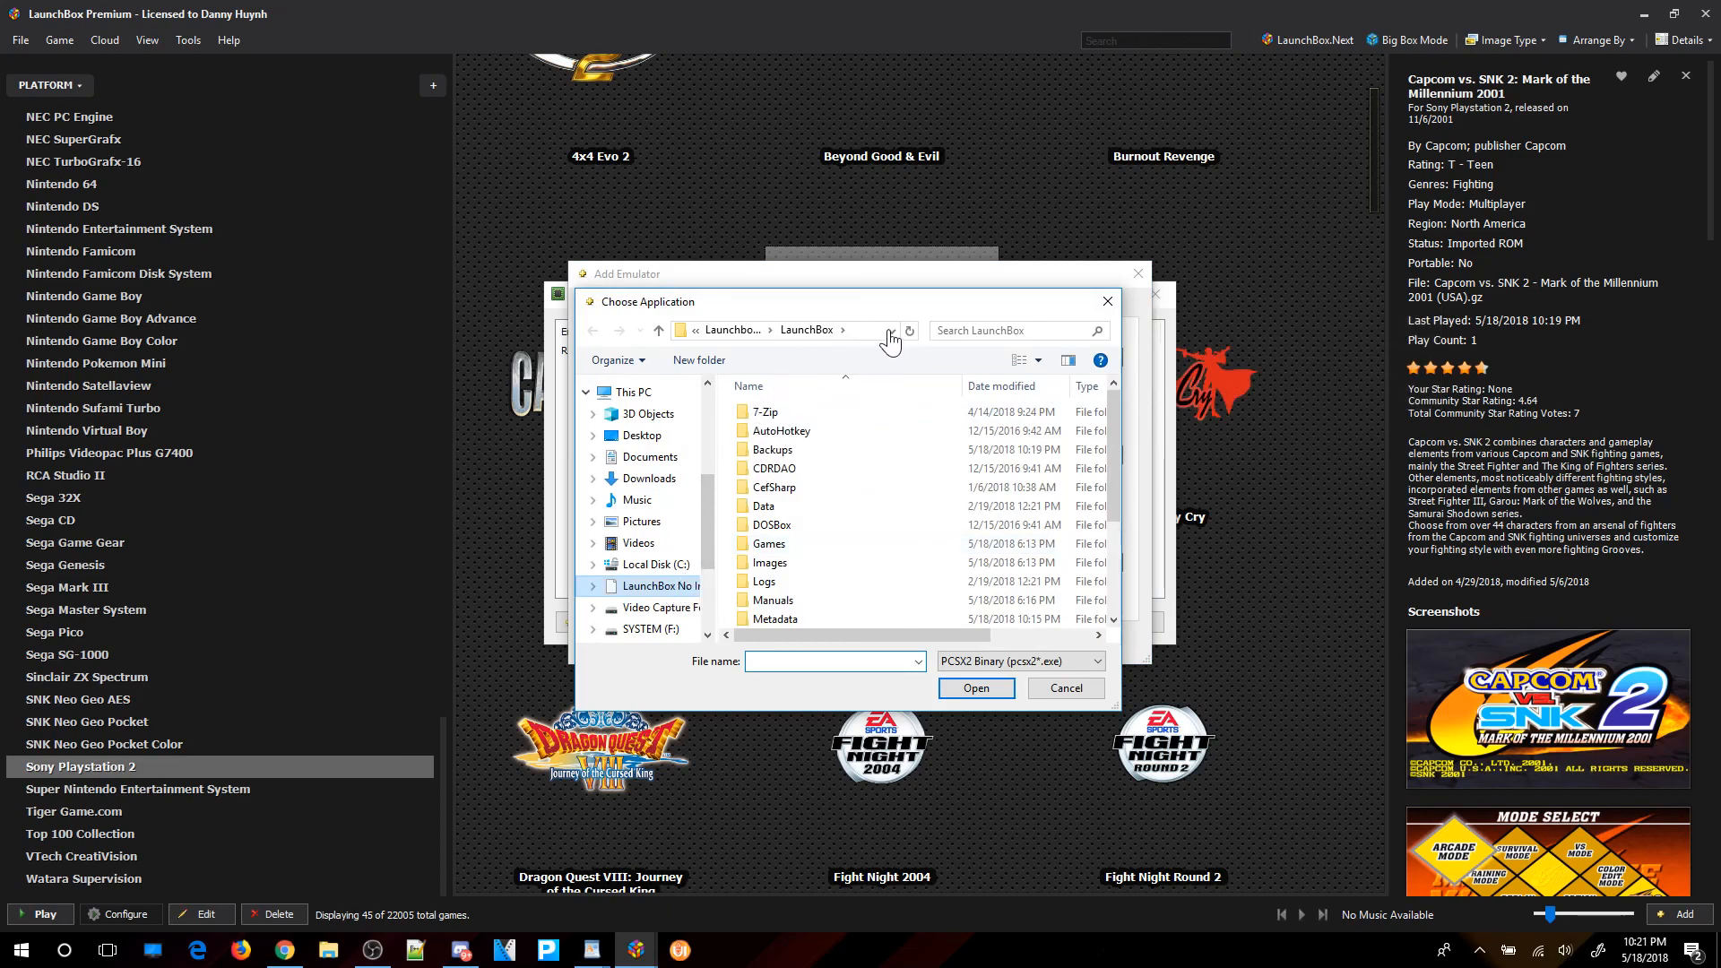
pyautogui.click(654, 585)
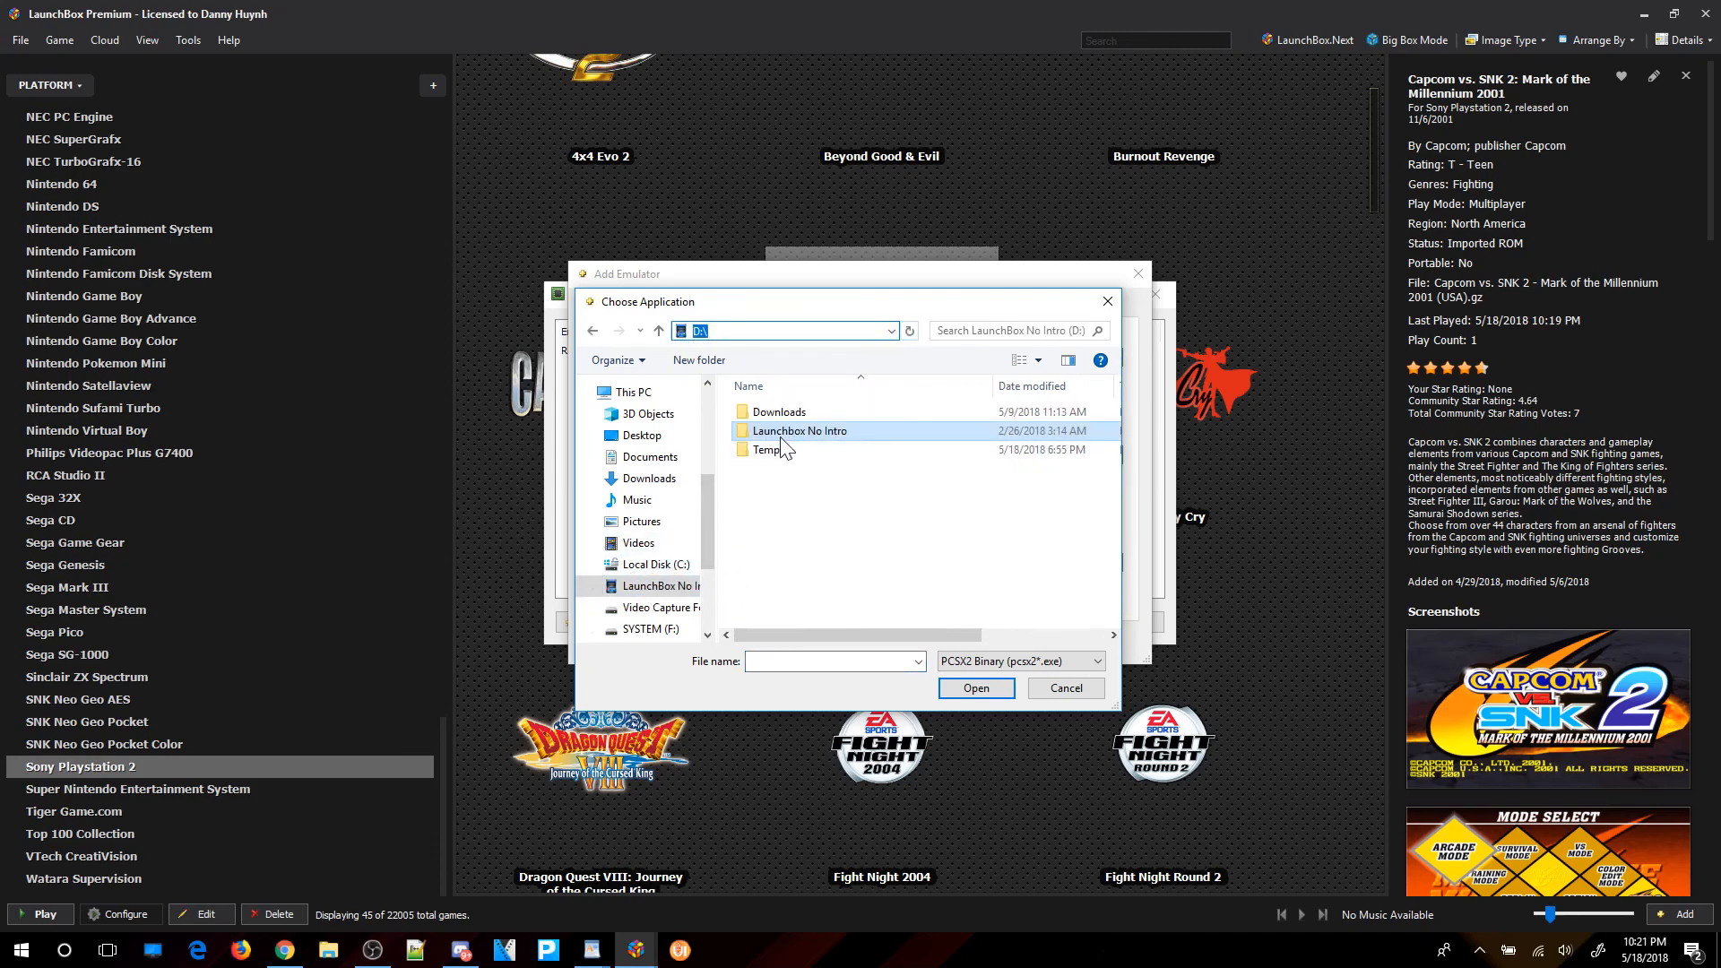
pyautogui.doubleClick(817, 432)
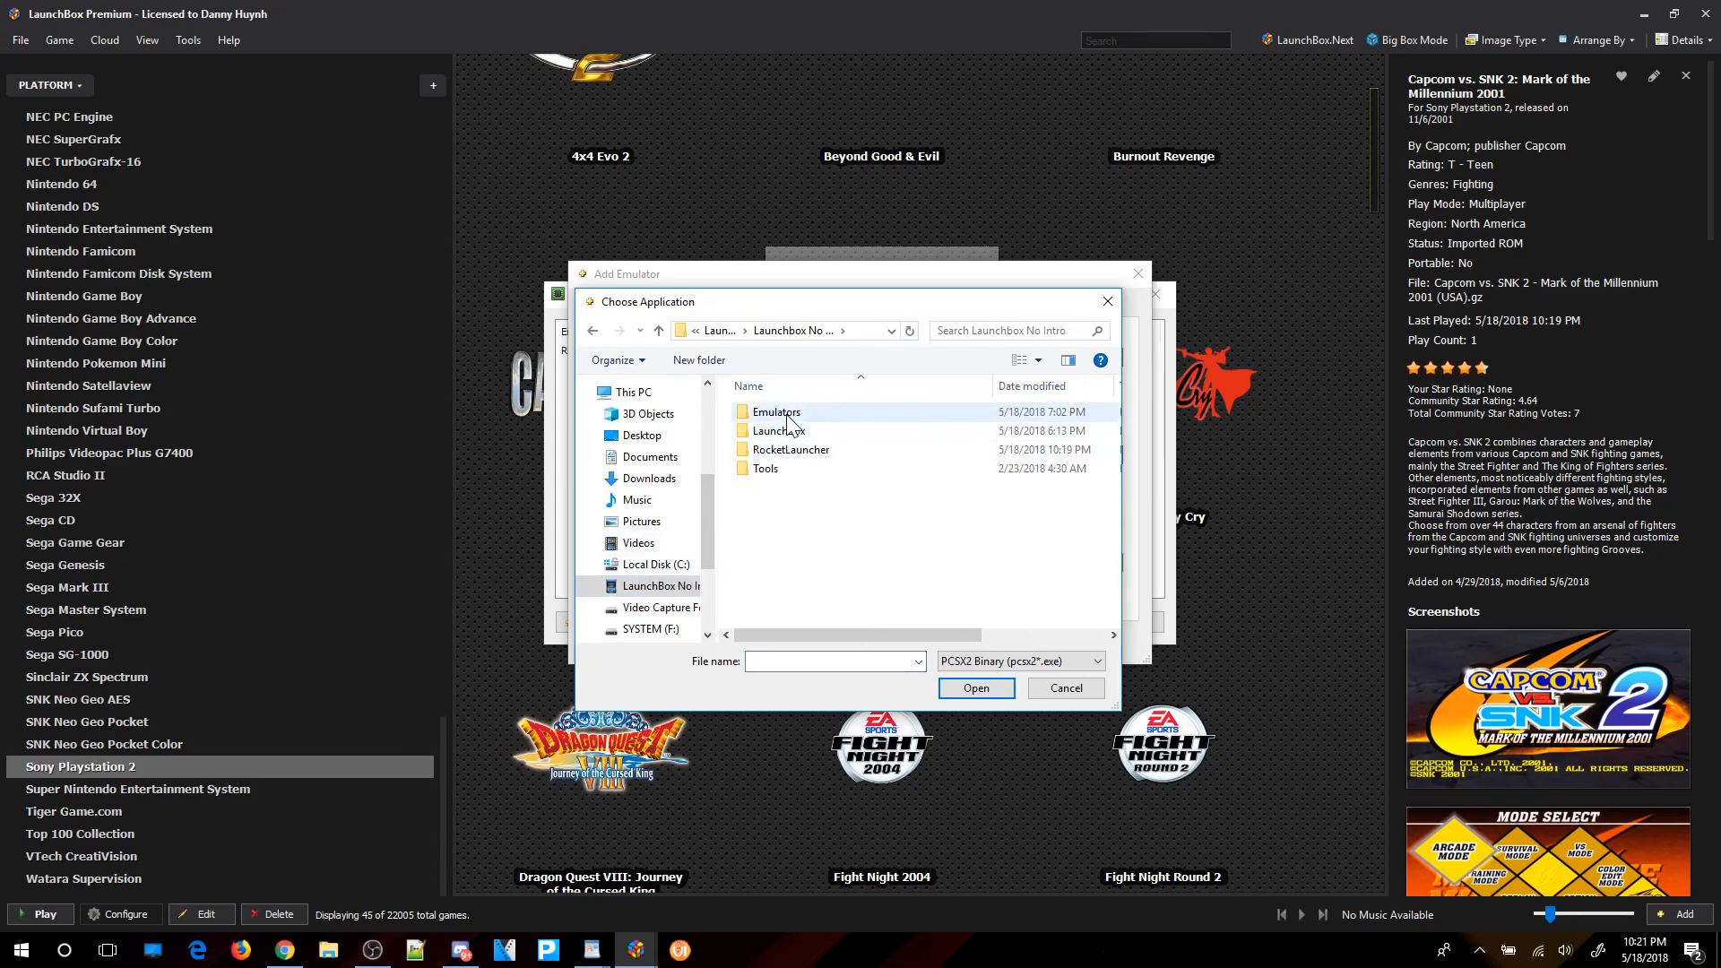
pyautogui.doubleClick(785, 414)
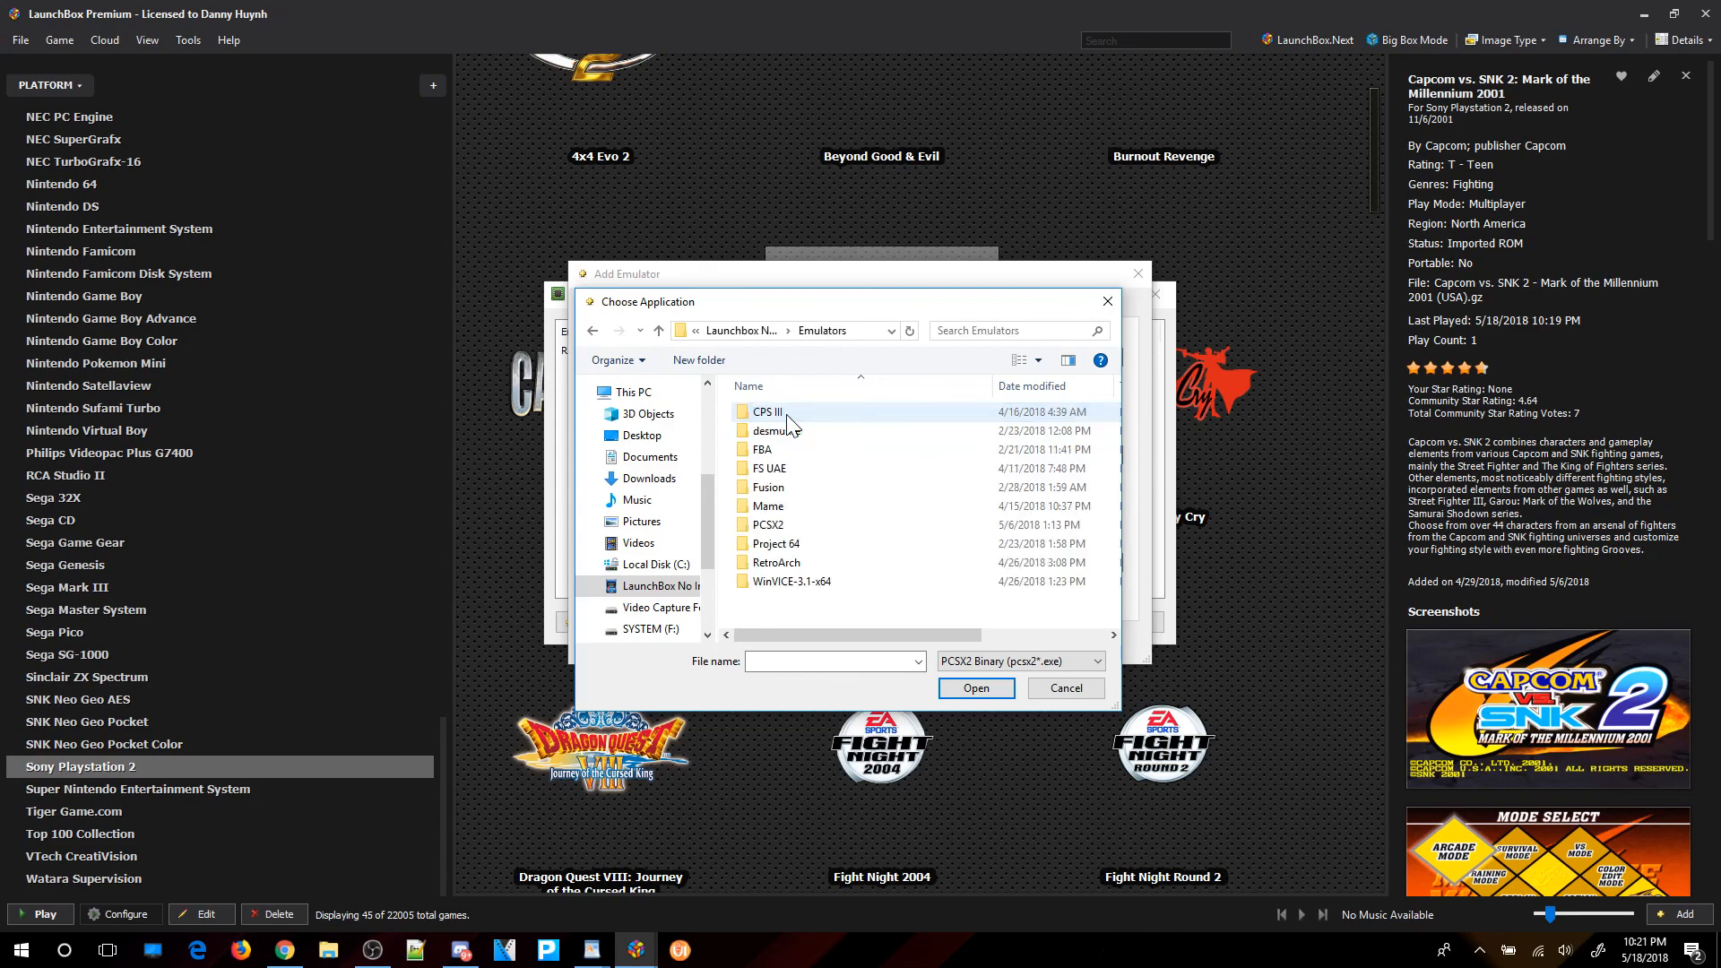
pyautogui.doubleClick(768, 525)
pyautogui.scroll(-1, 774, 573)
pyautogui.click(774, 619)
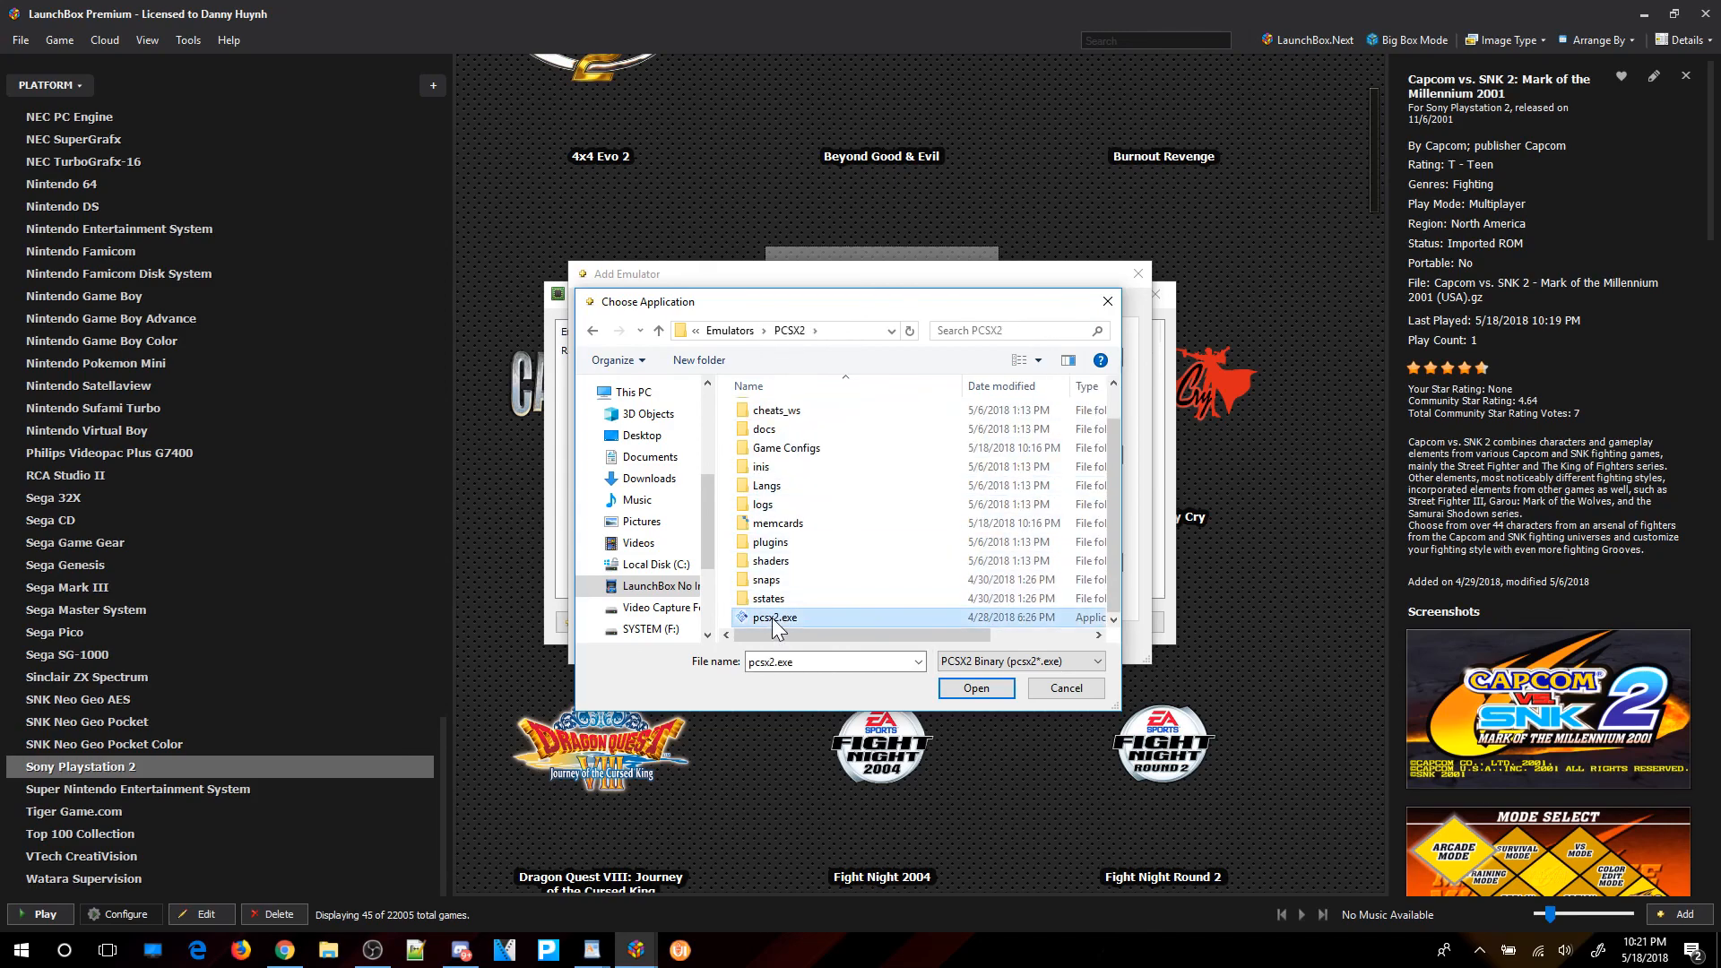
pyautogui.click(975, 688)
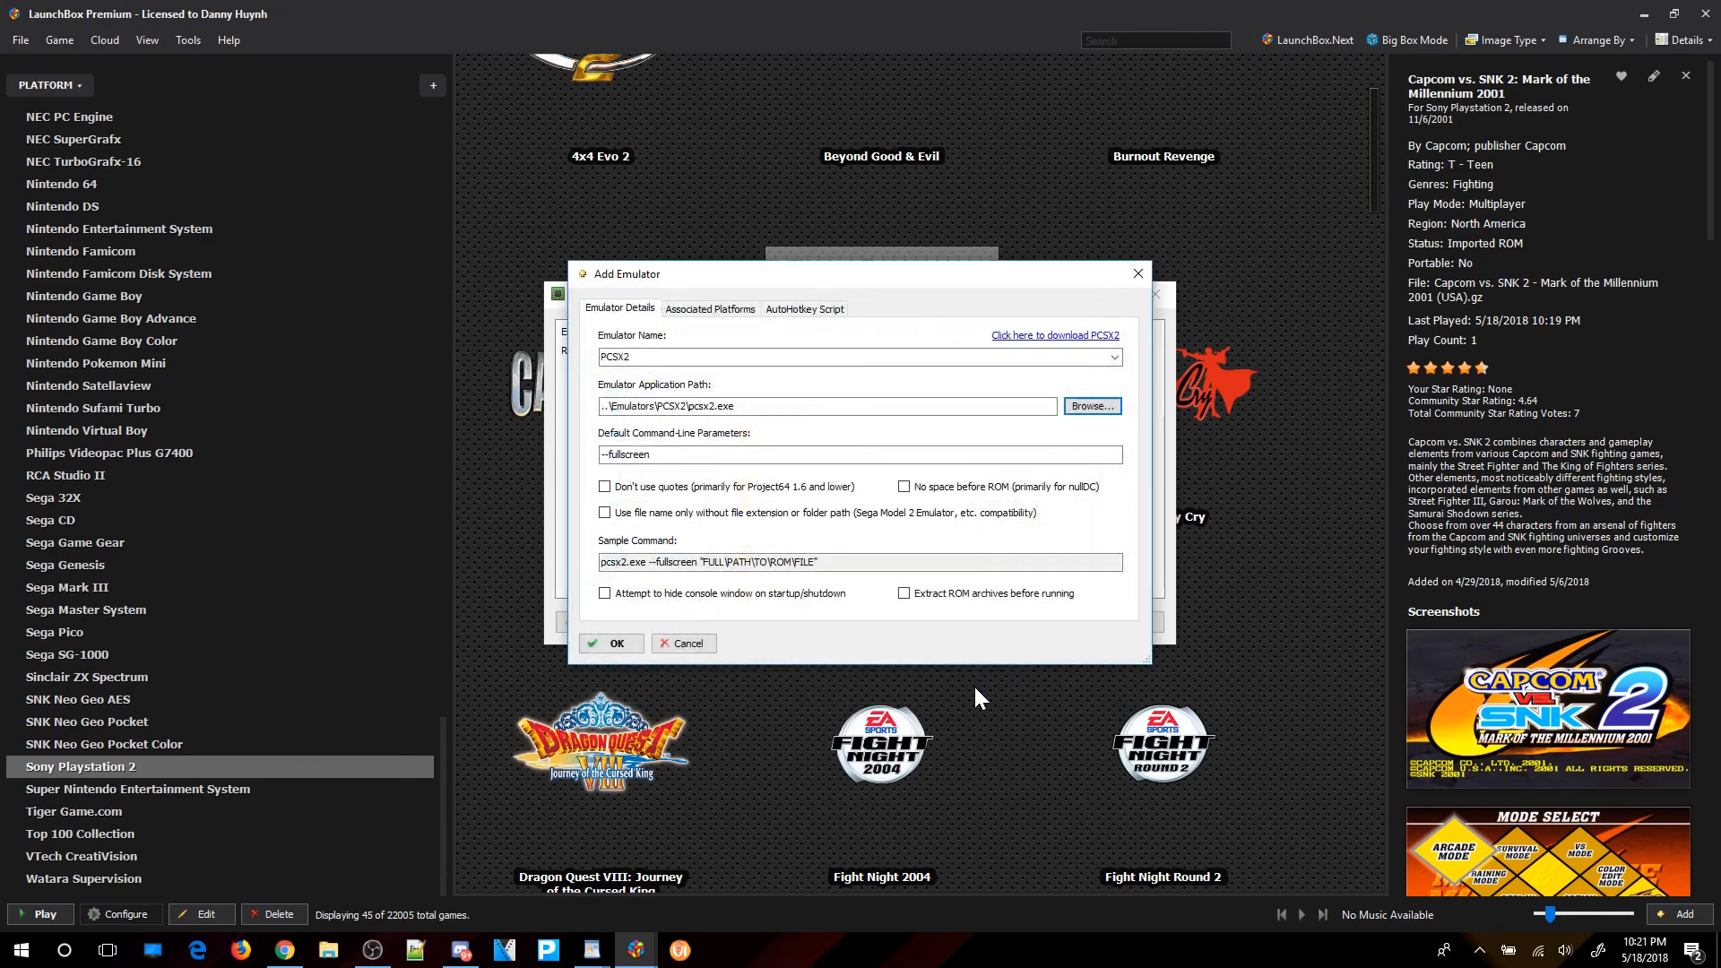
pyautogui.click(620, 645)
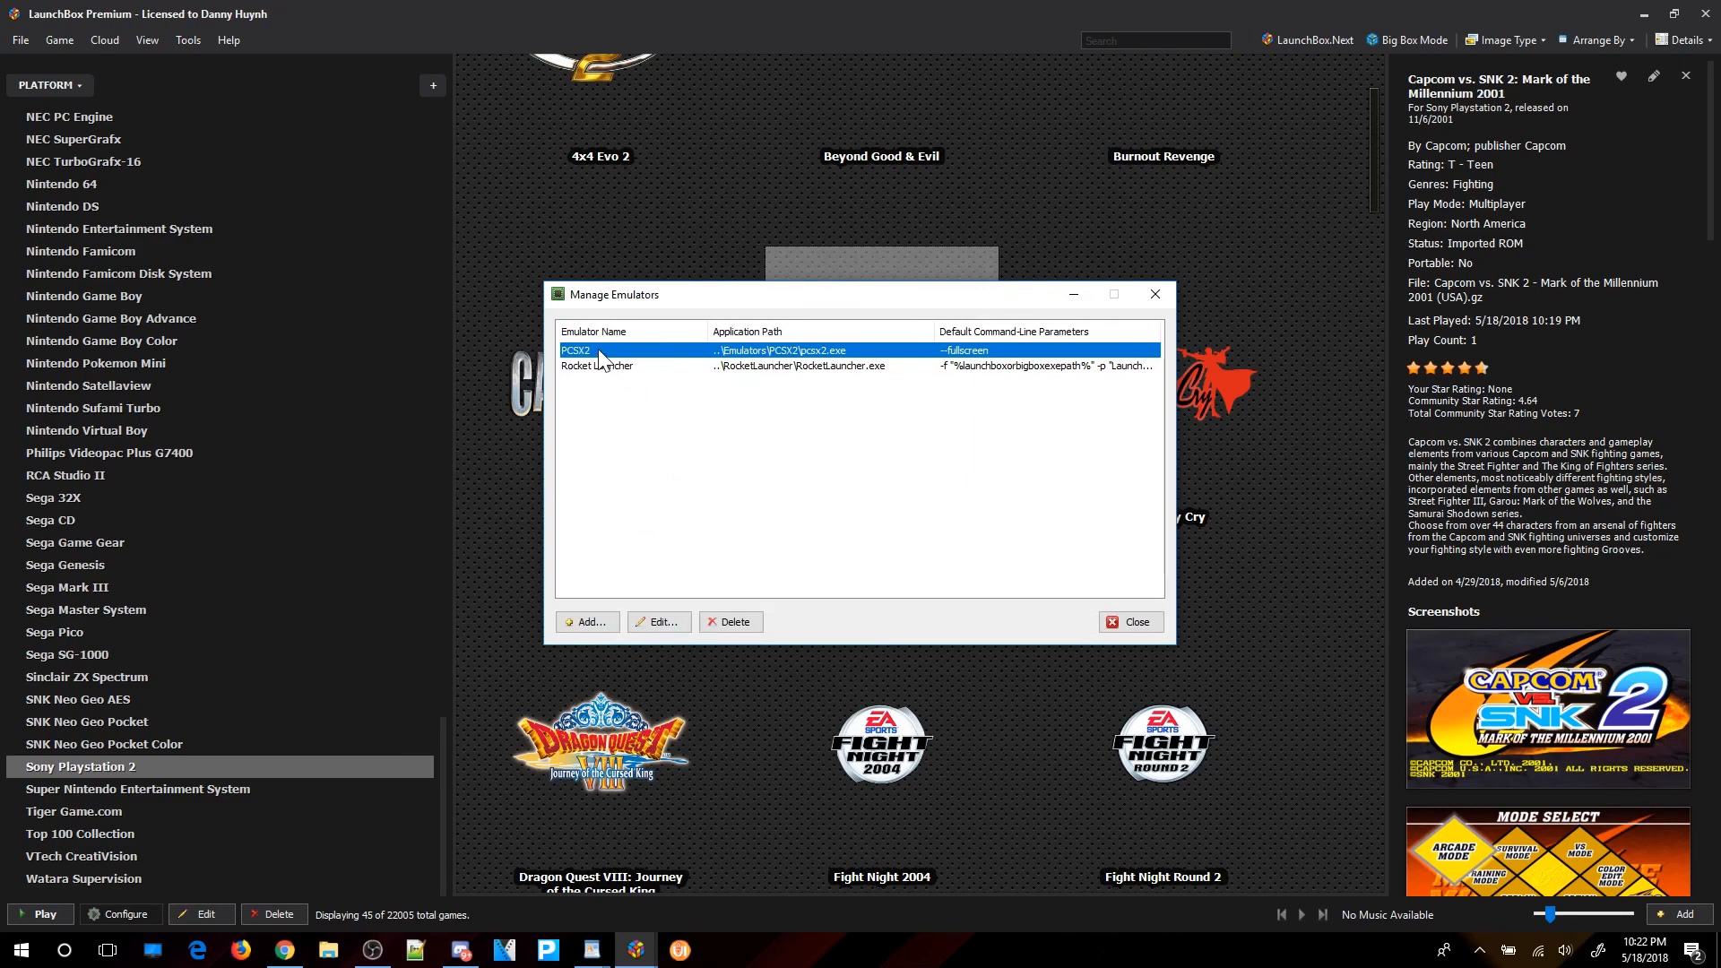
pyautogui.click(1135, 624)
# Check the Launch With choices for Capcom vs. SNK 2: Mark of the Millennium 2001 and dismiss them without launching.
pyautogui.moveTo(1117, 265)
pyautogui.rightClick(875, 392)
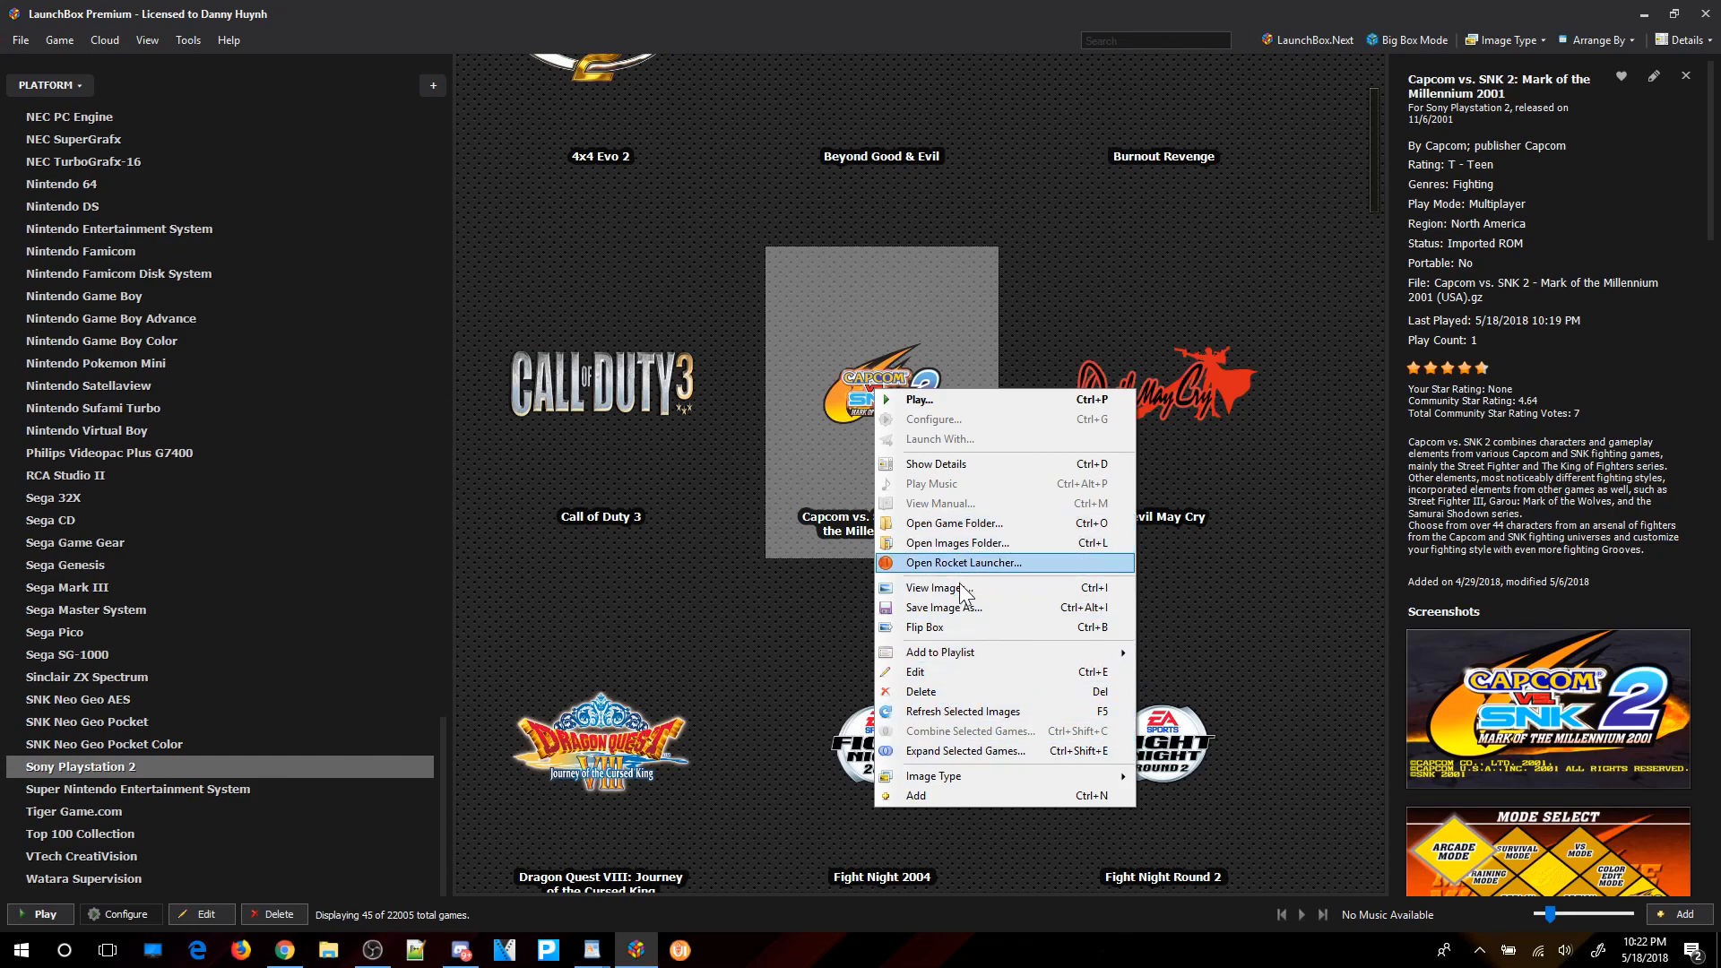
pyautogui.click(1031, 309)
pyautogui.rightClick(904, 392)
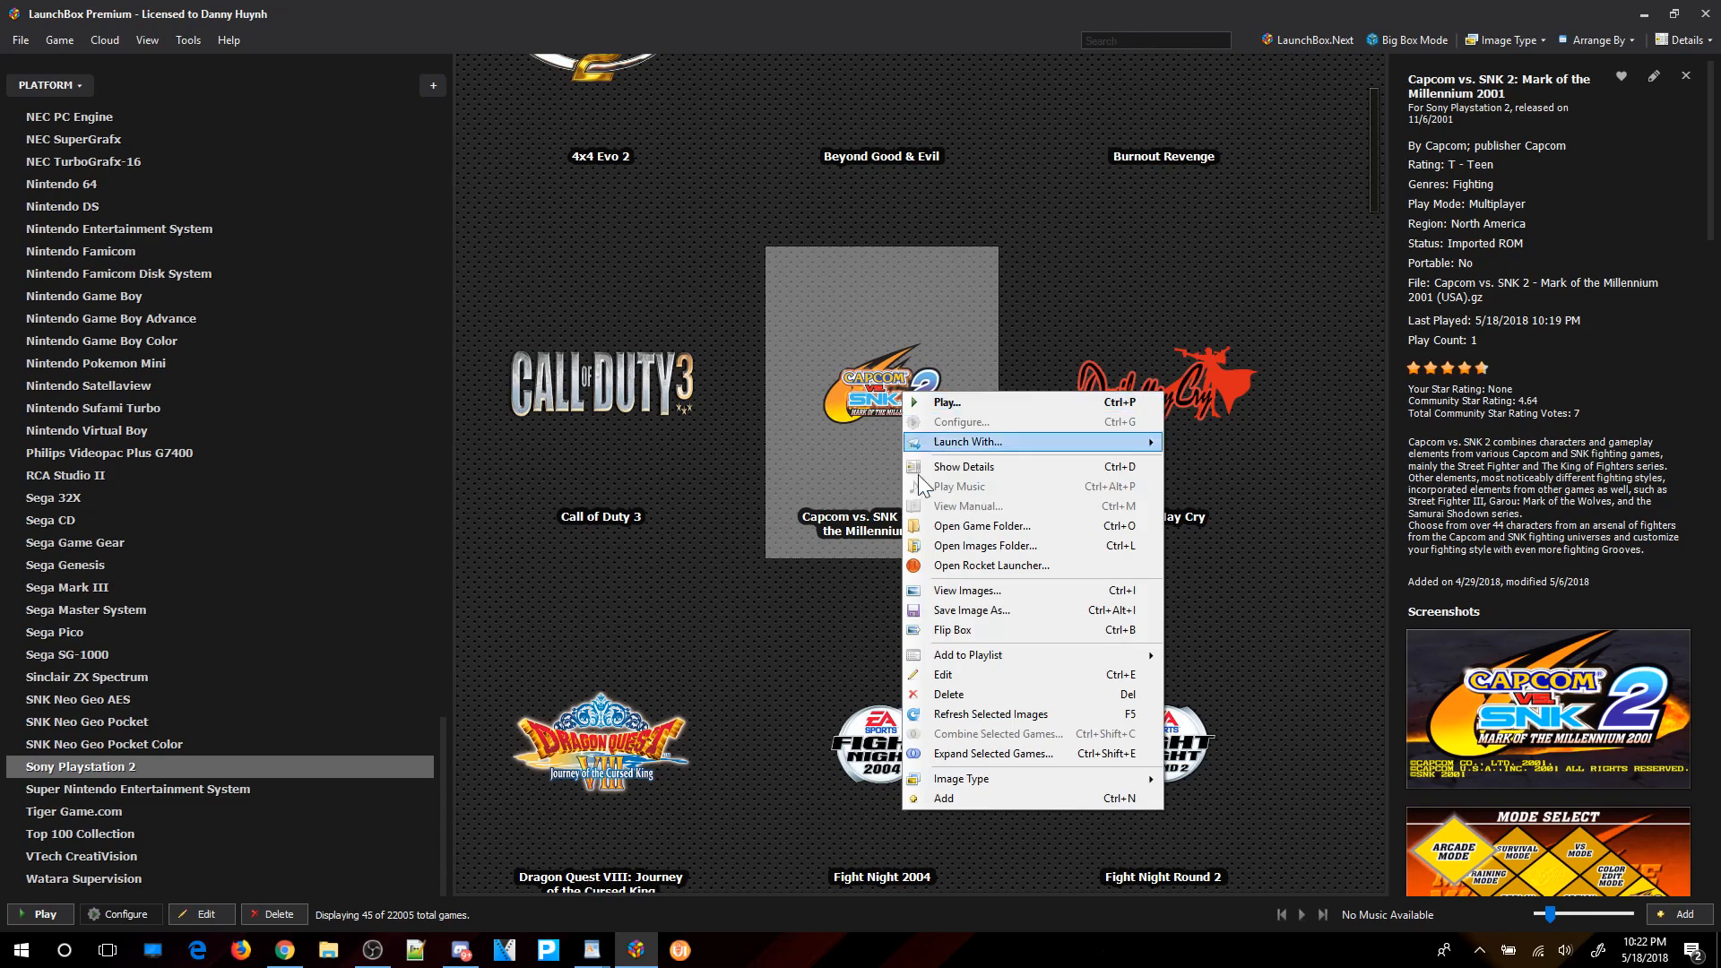
pyautogui.moveTo(975, 442)
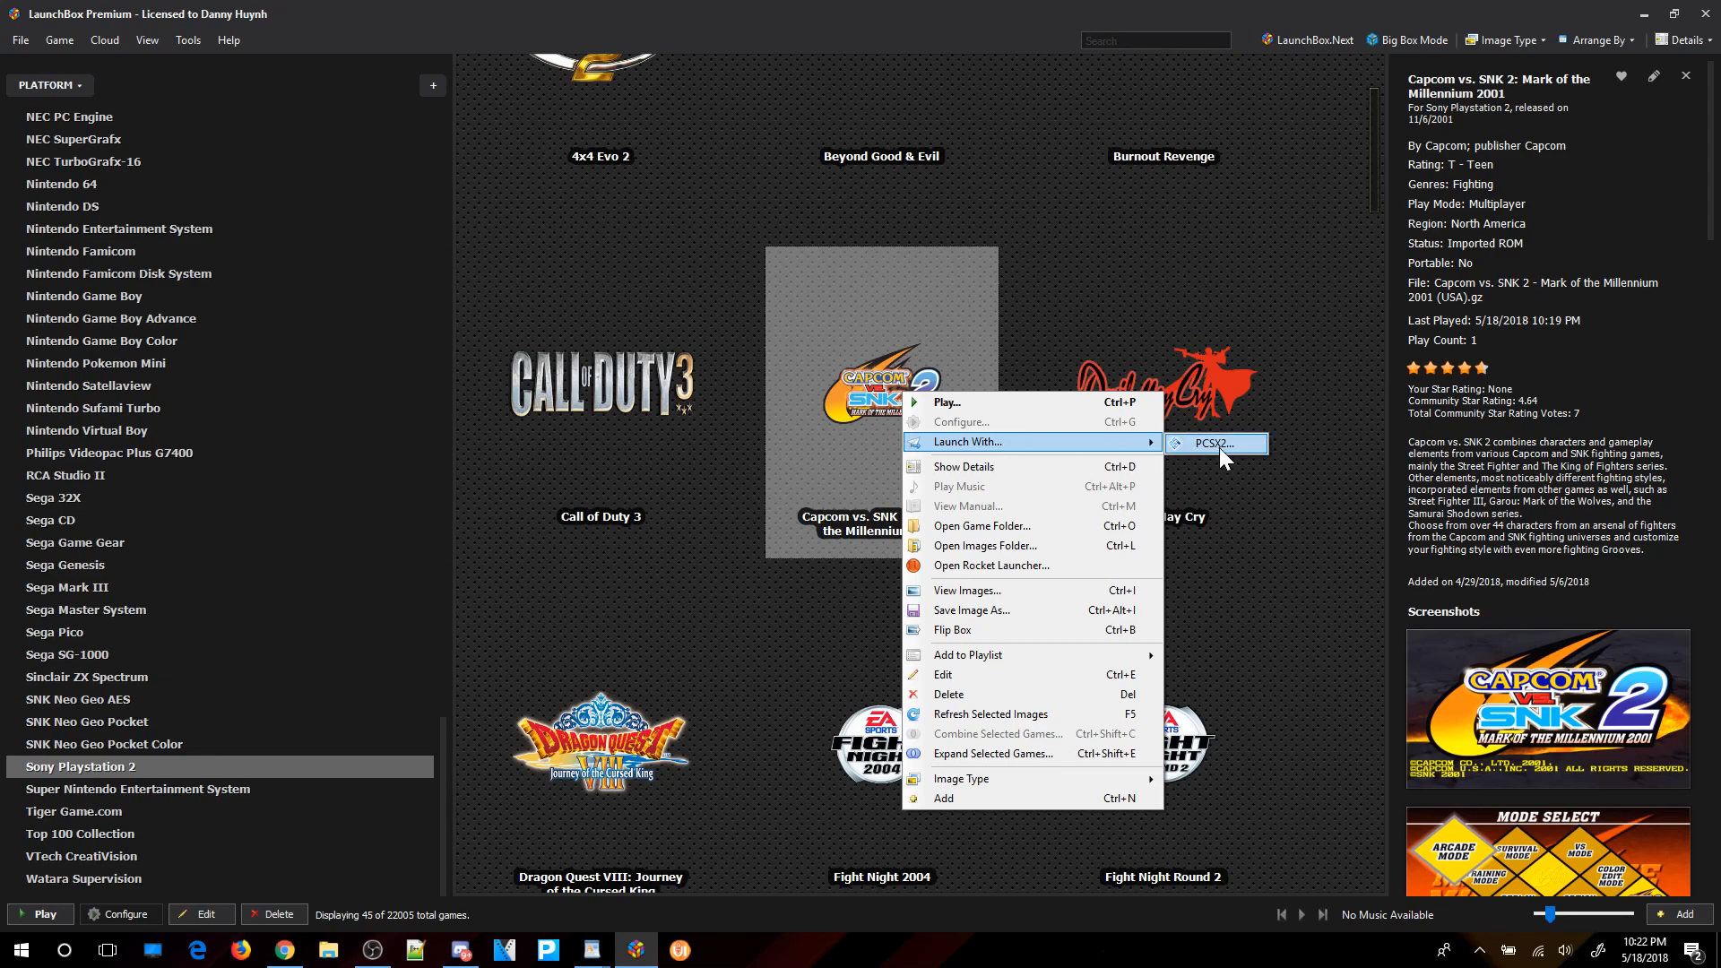
pyautogui.click(1201, 386)
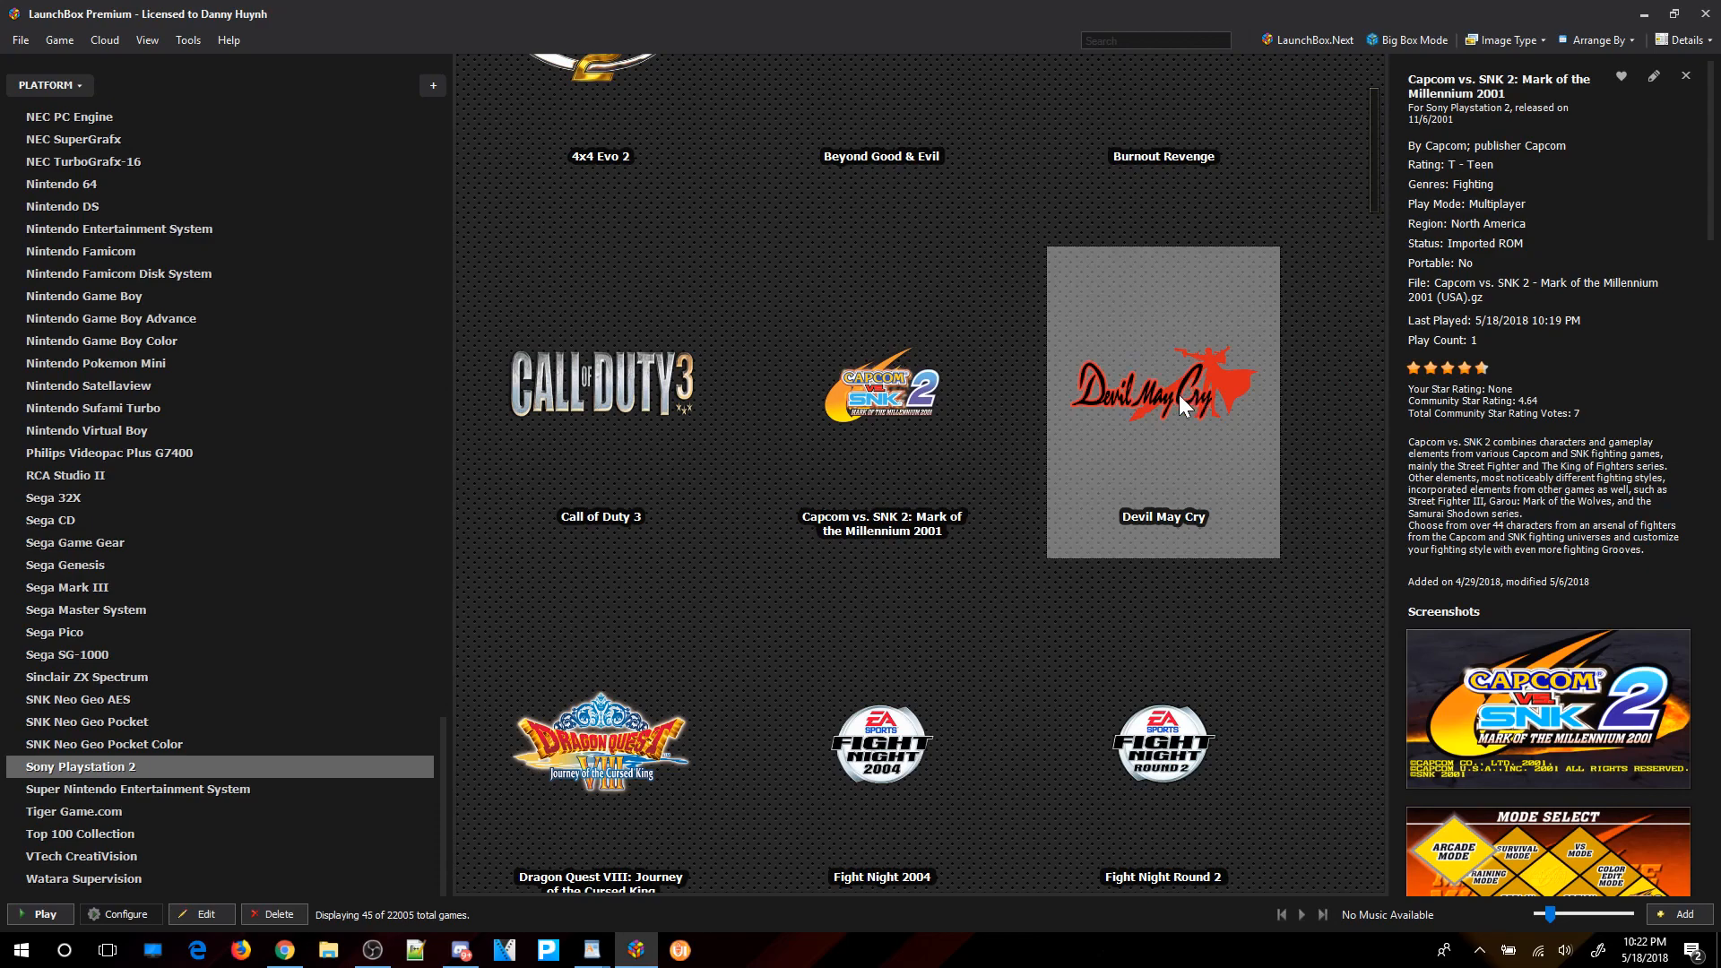
# Launch Devil May Cry with PCSX2 instead of the default emulator.
pyautogui.rightClick(1172, 395)
pyautogui.moveTo(1283, 450)
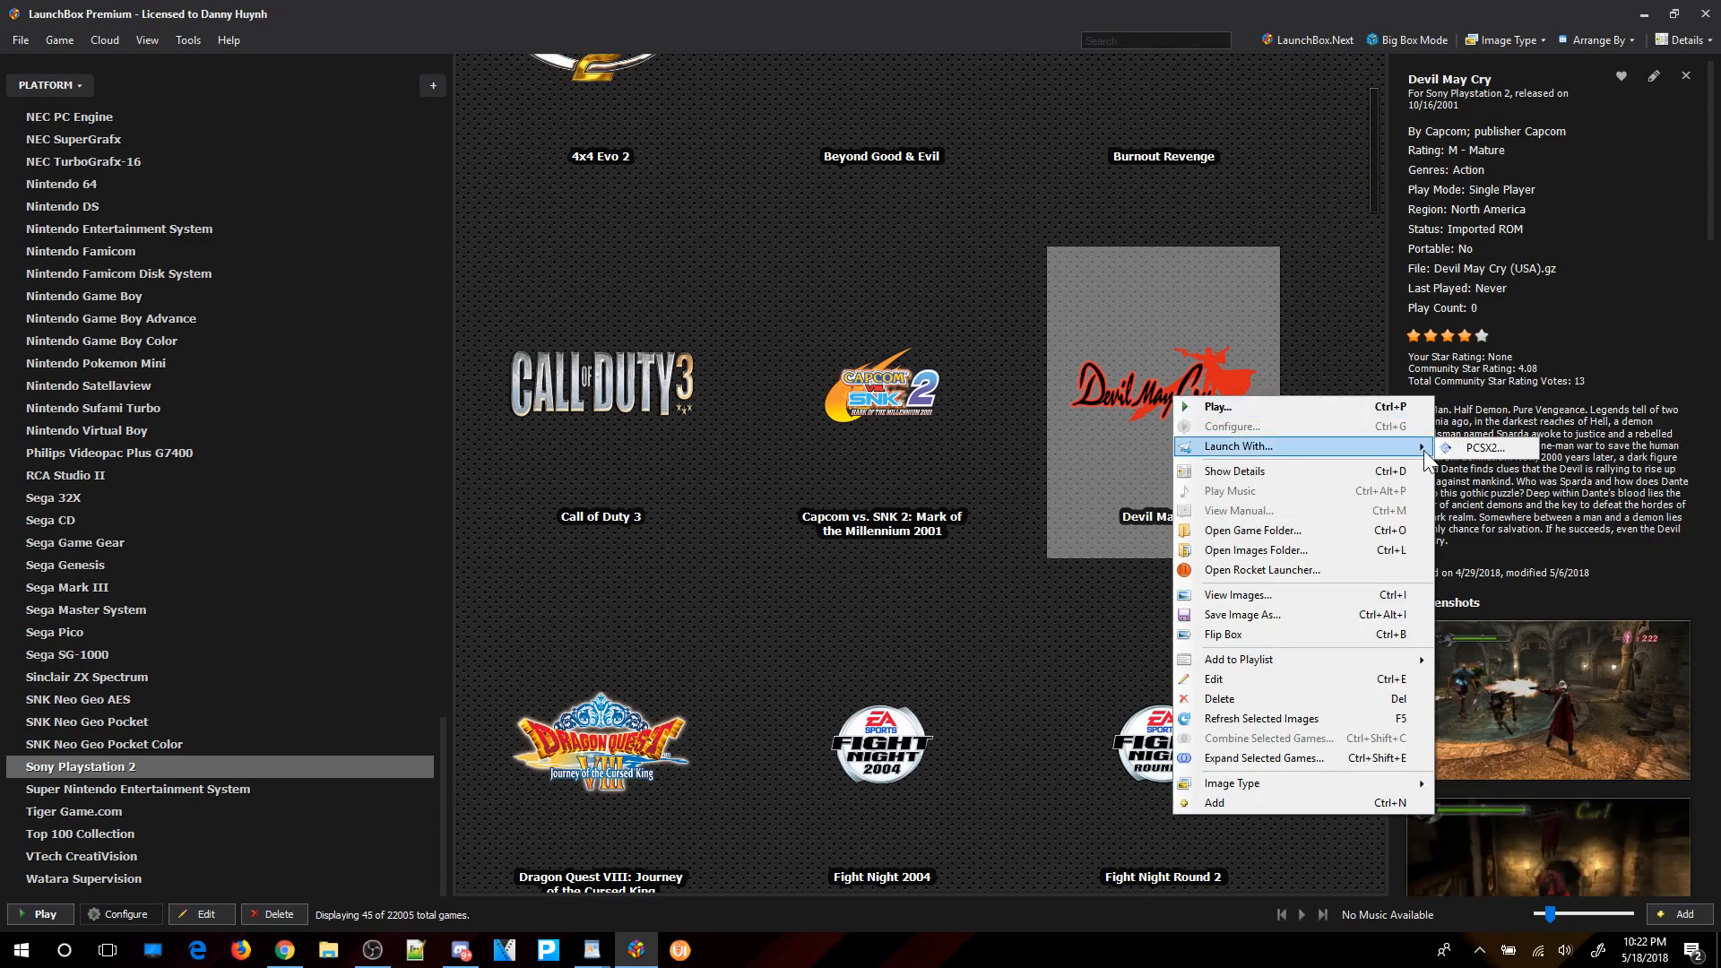
pyautogui.click(1474, 452)
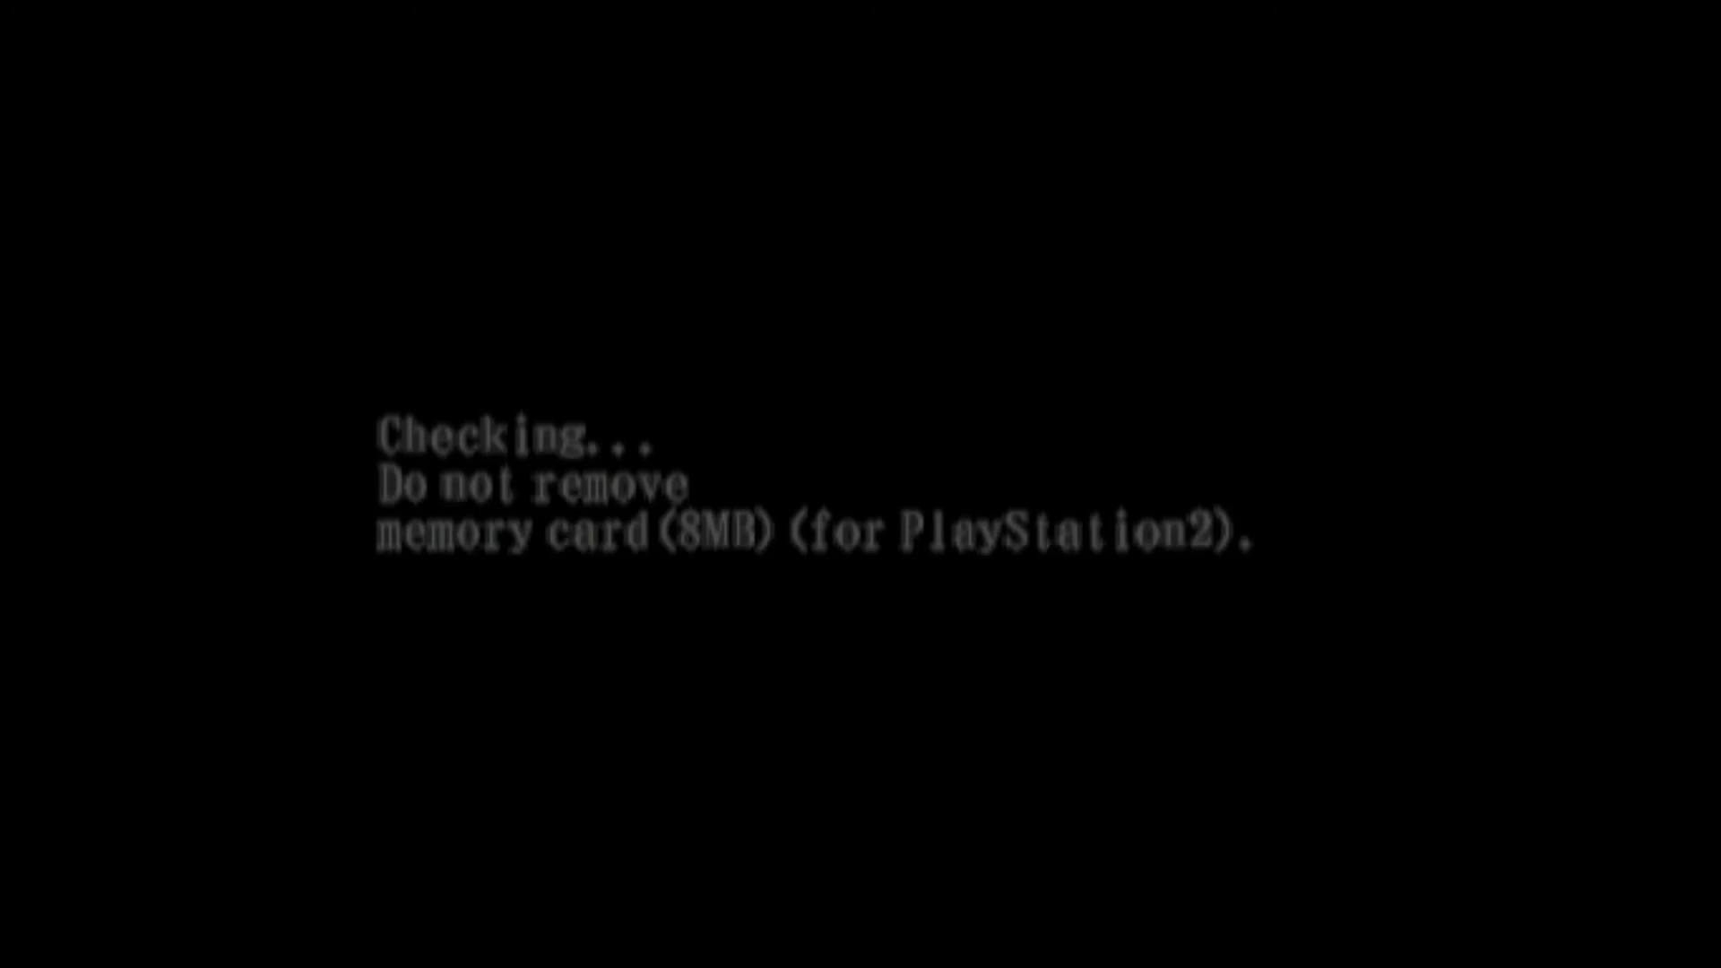
# Take the game out of full screen, look over the PCSX2 main window's options and close the emulator.
pyautogui.hotkey('alt', 'Return')
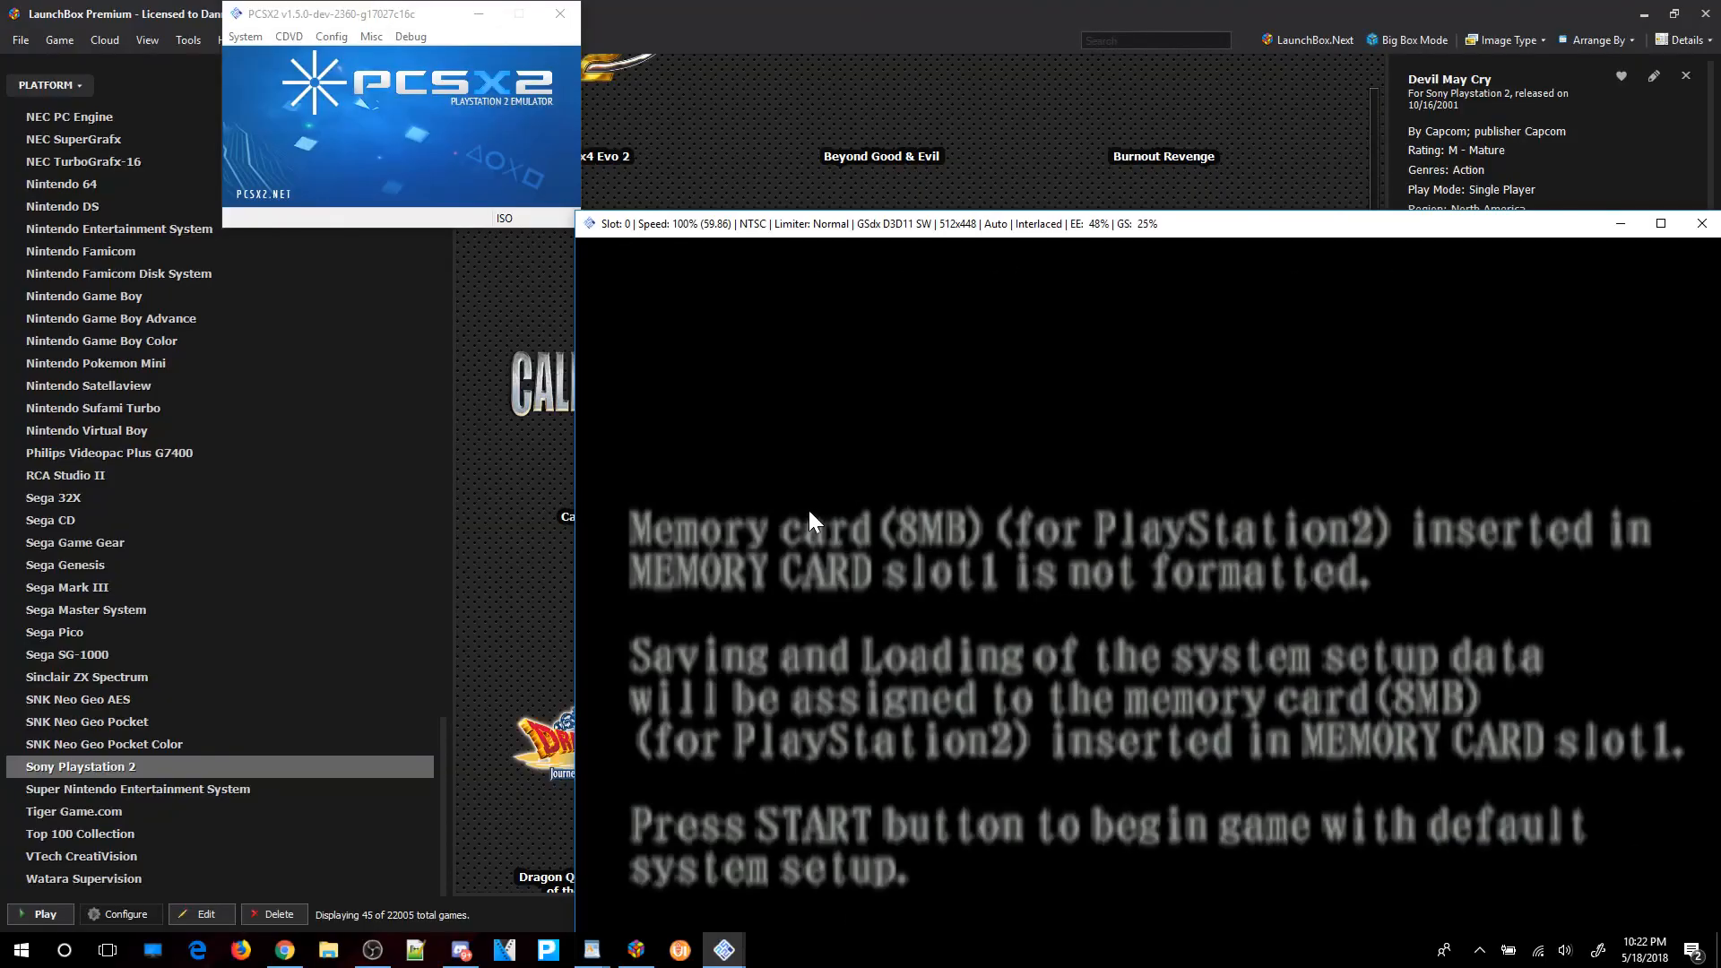
pyautogui.click(346, 36)
pyautogui.moveTo(288, 36)
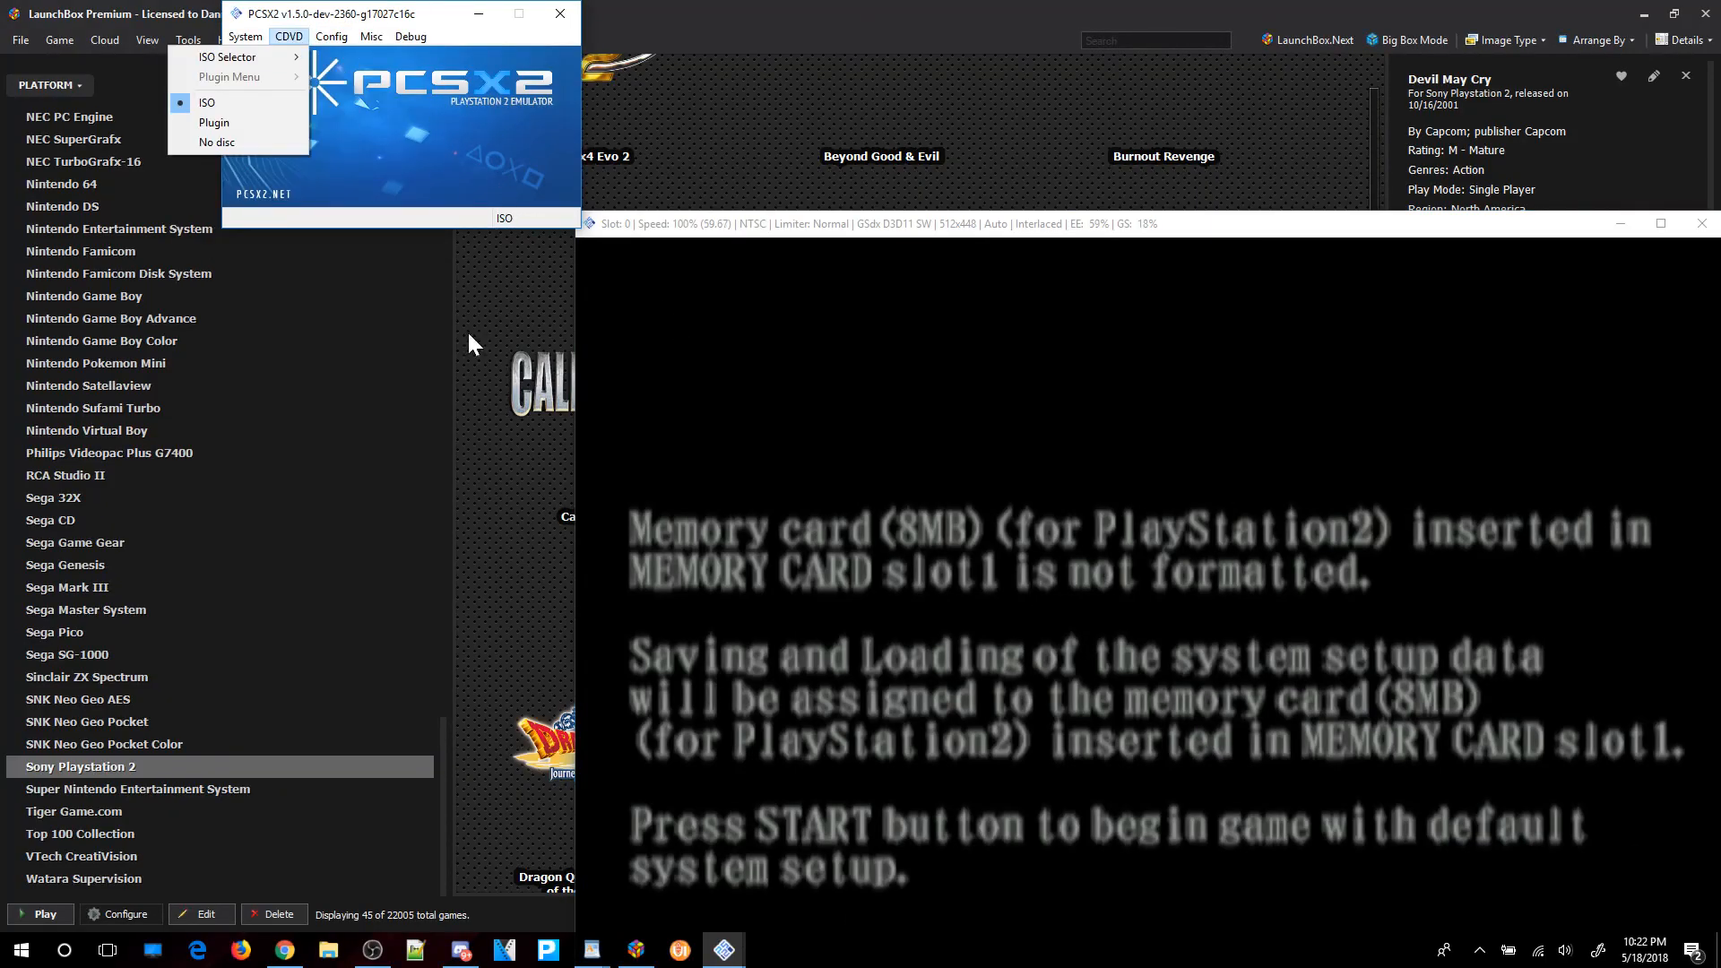
pyautogui.click(557, 21)
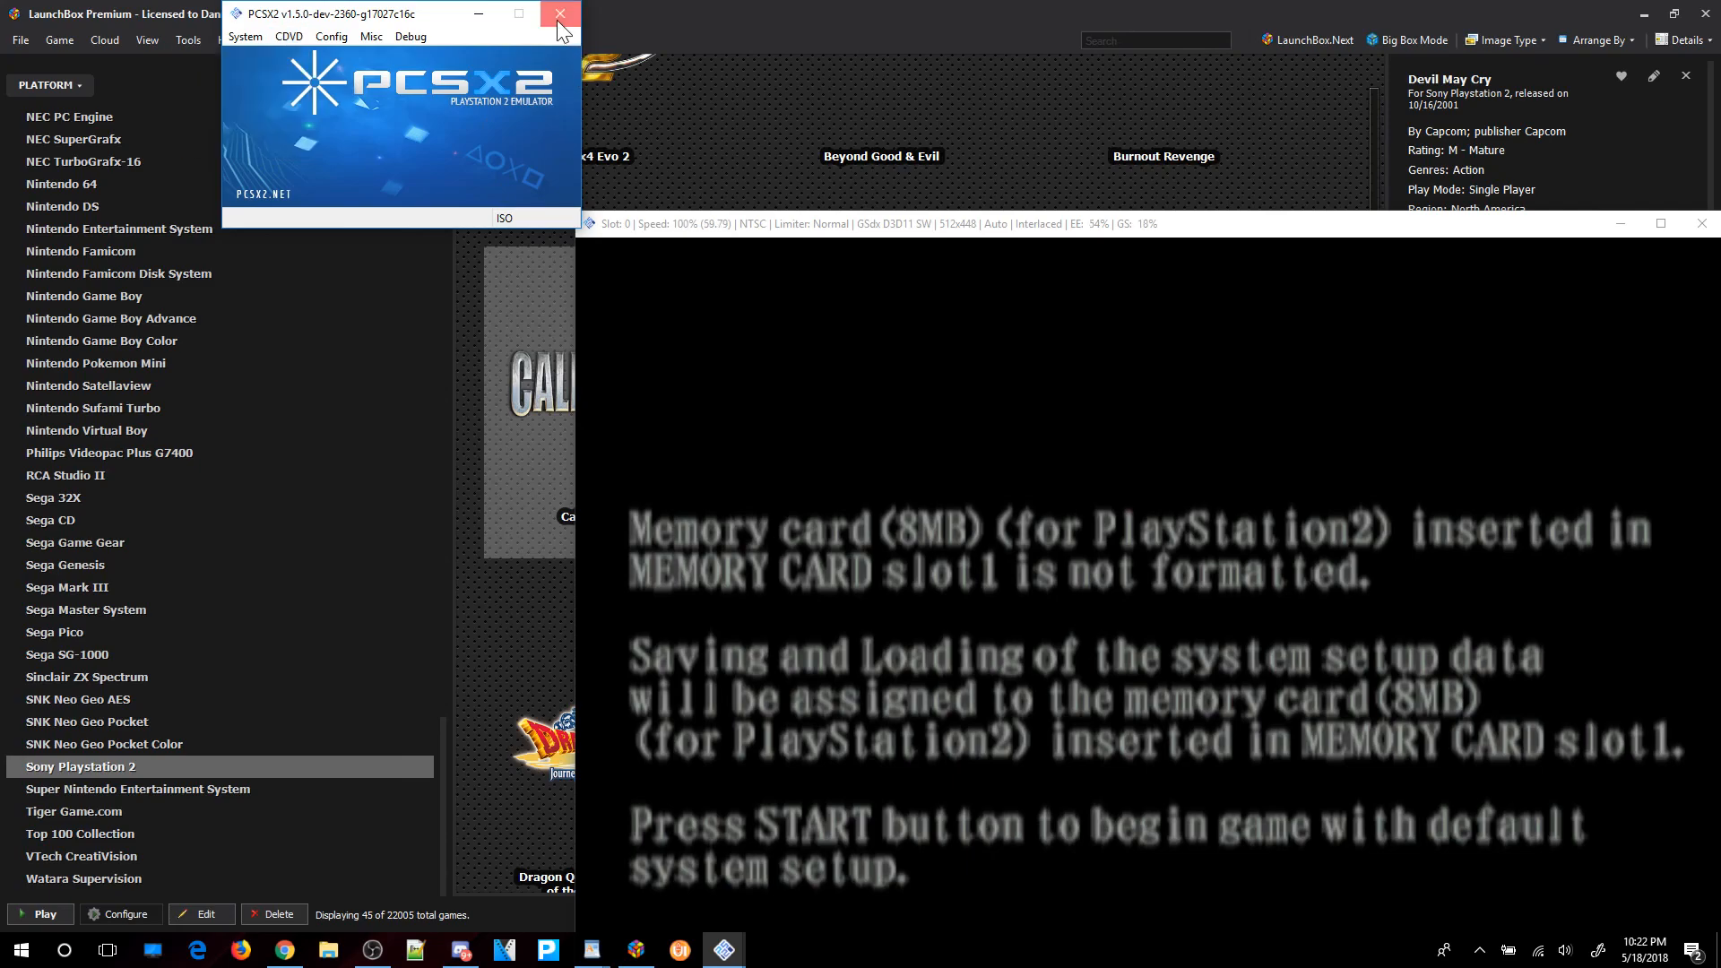
pyautogui.click(552, 19)
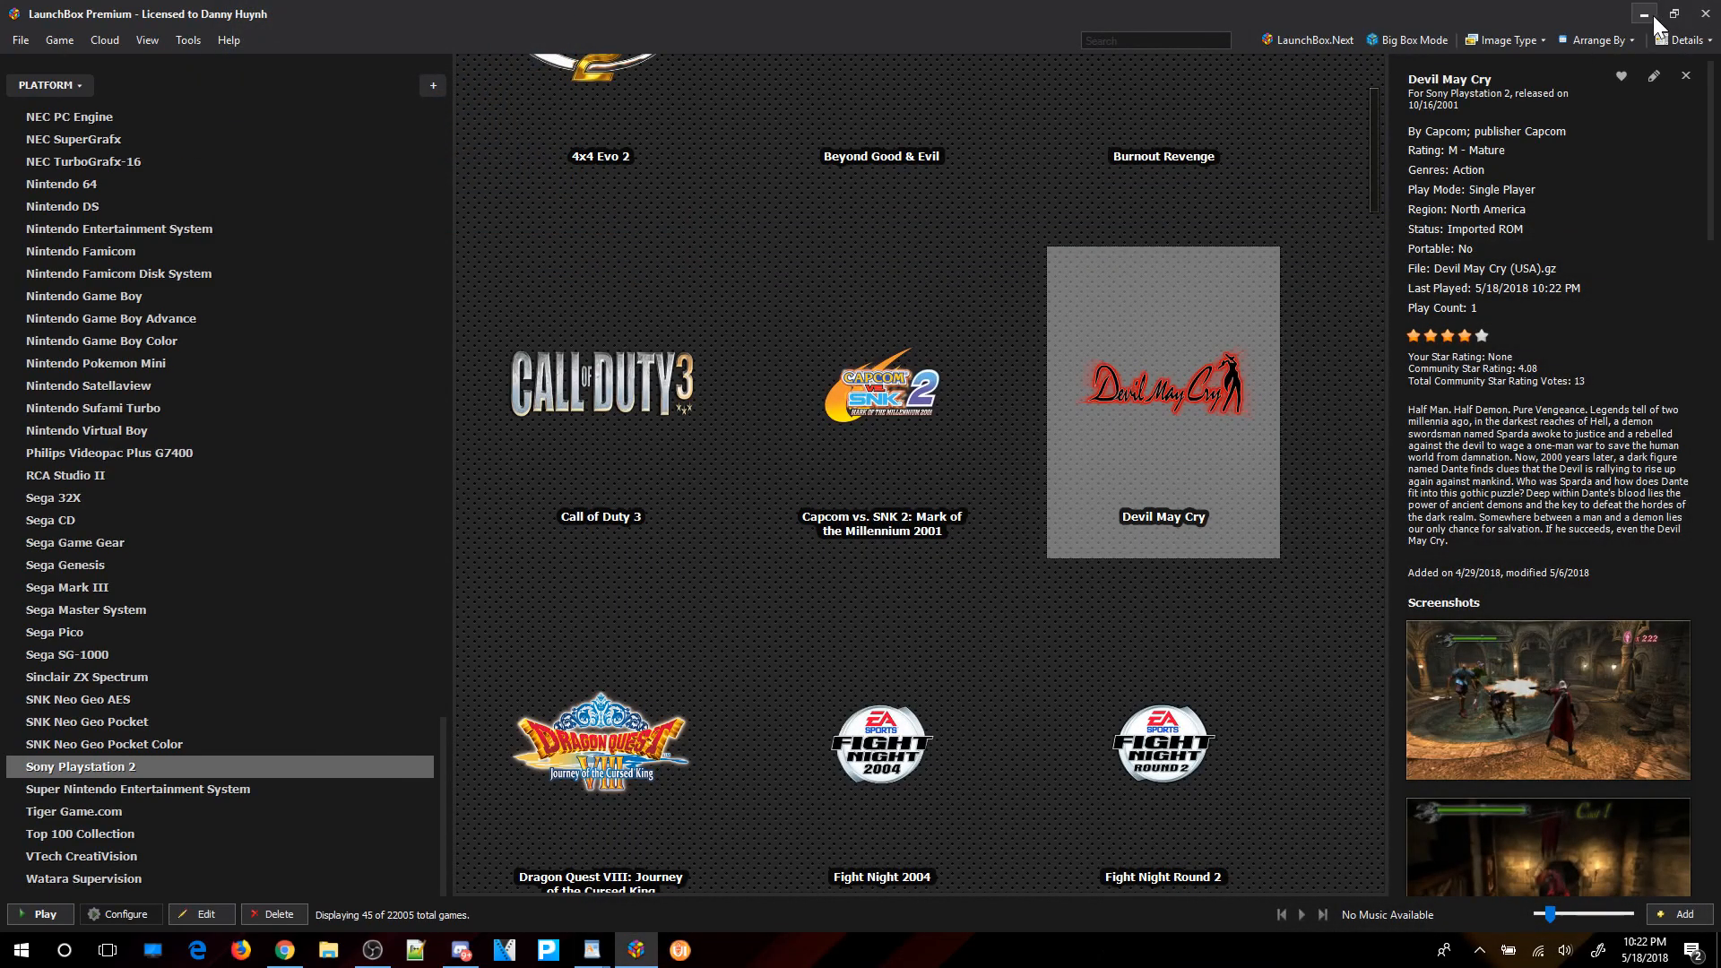
# Switch to the Video Tutorial - Agenda document in WordPad, highlight item 5 about the PCSX2 Configurator in yellow and minimize the document.
pyautogui.click(1645, 14)
pyautogui.moveTo(591, 948)
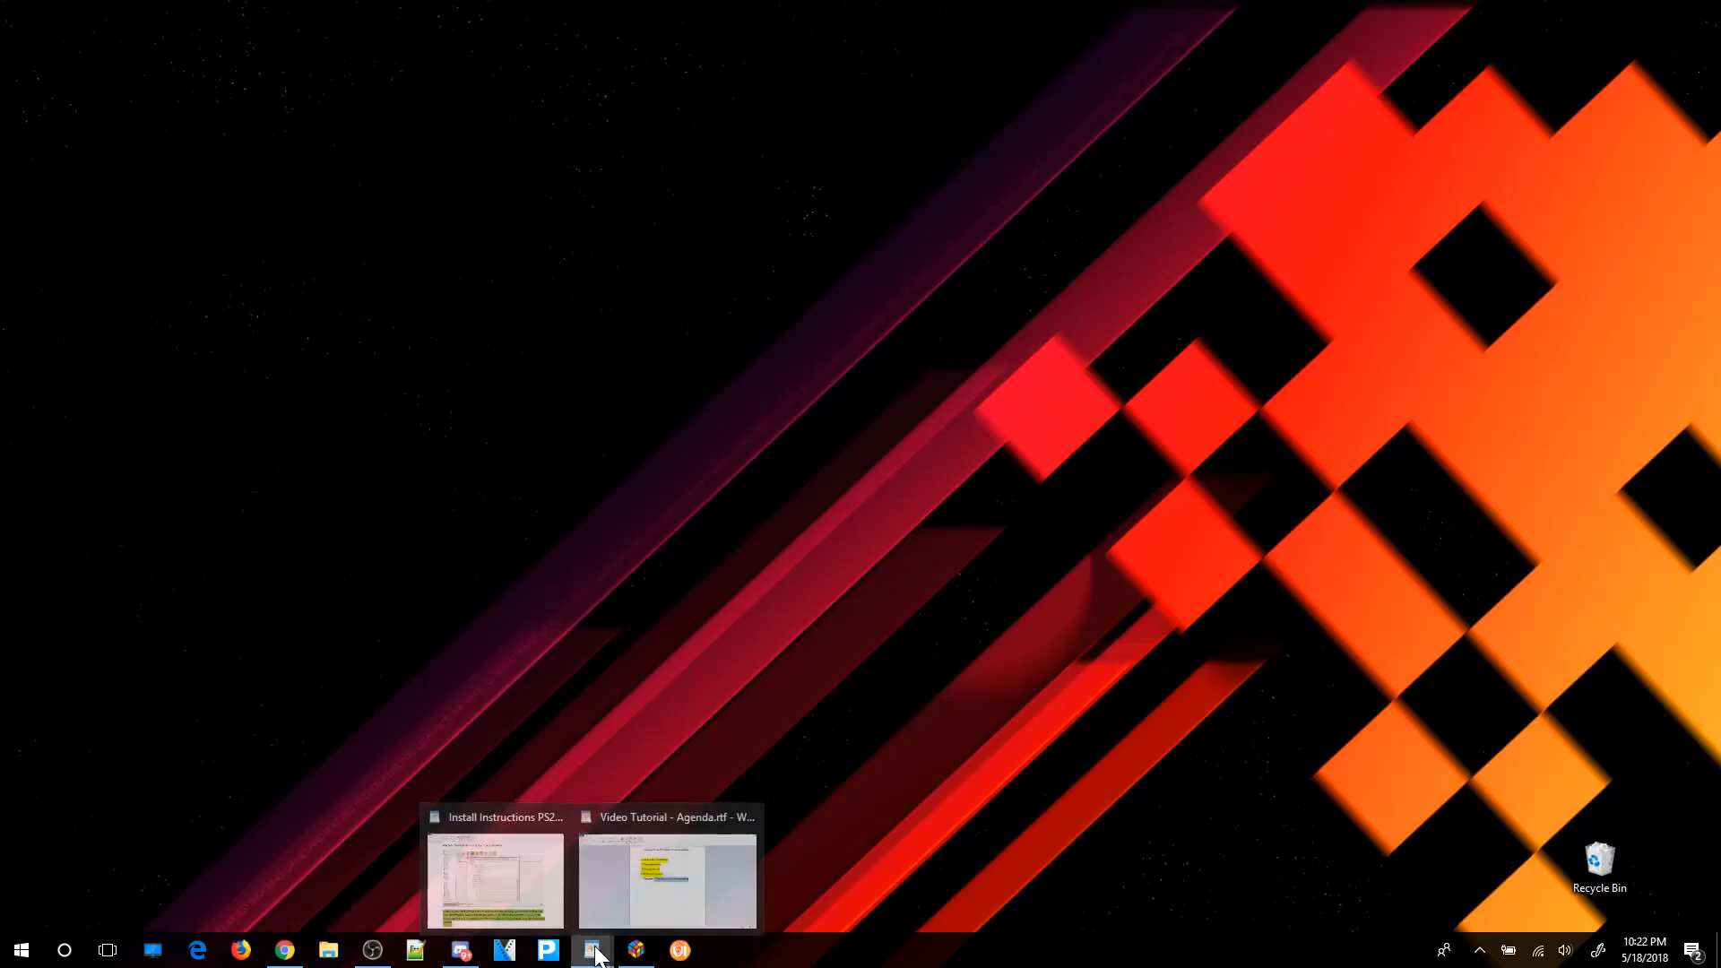
pyautogui.click(627, 889)
pyautogui.click(867, 450)
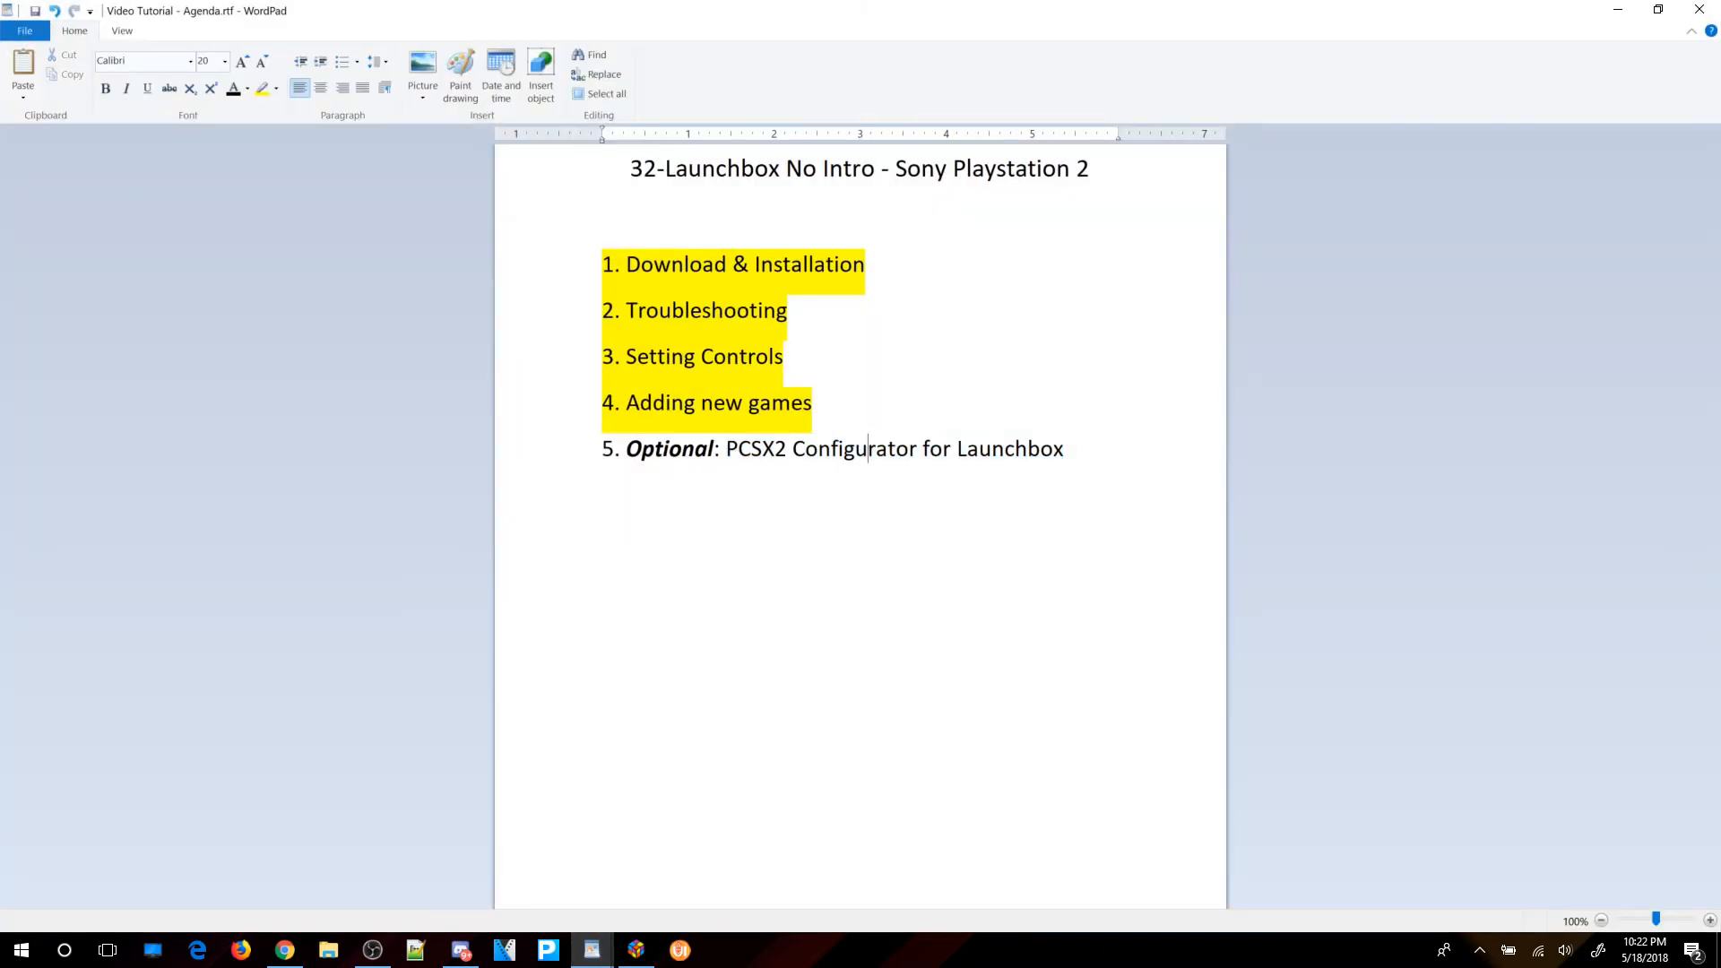
pyautogui.tripleClick(866, 450)
pyautogui.click(262, 88)
pyautogui.click(776, 448)
pyautogui.click(1617, 9)
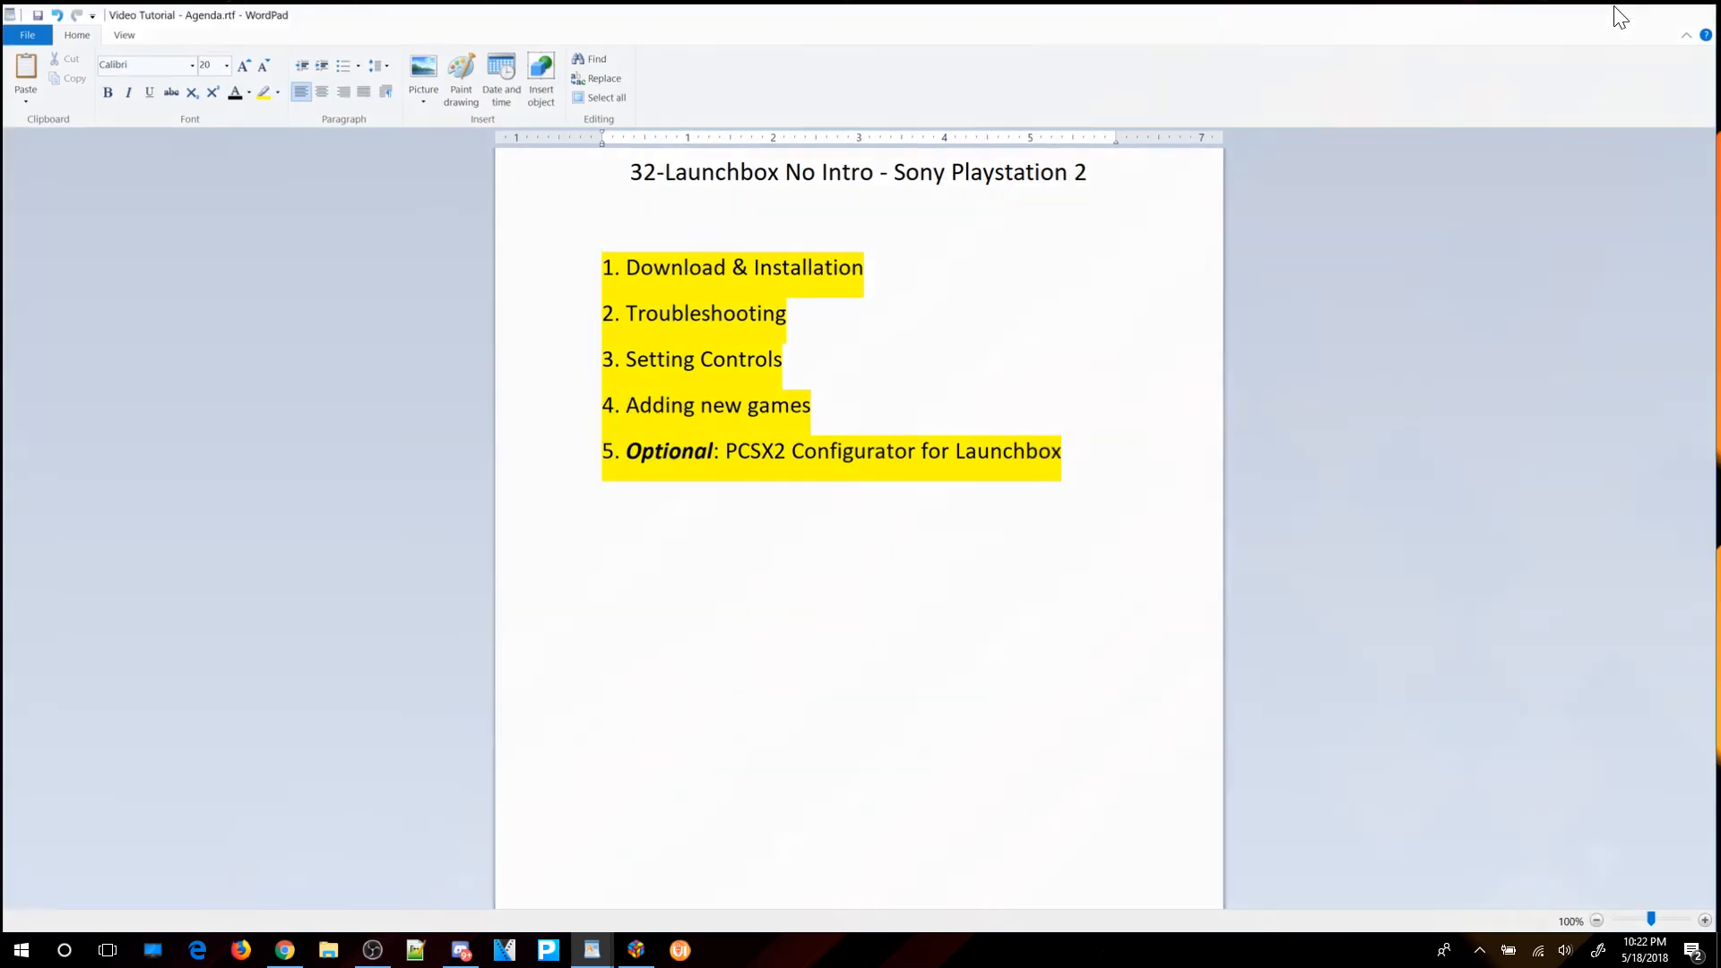
# Switch to Discord, open the qa-and-testing channel of Emulation Place and skim its messages back to the channel's beginning.
pyautogui.click(463, 952)
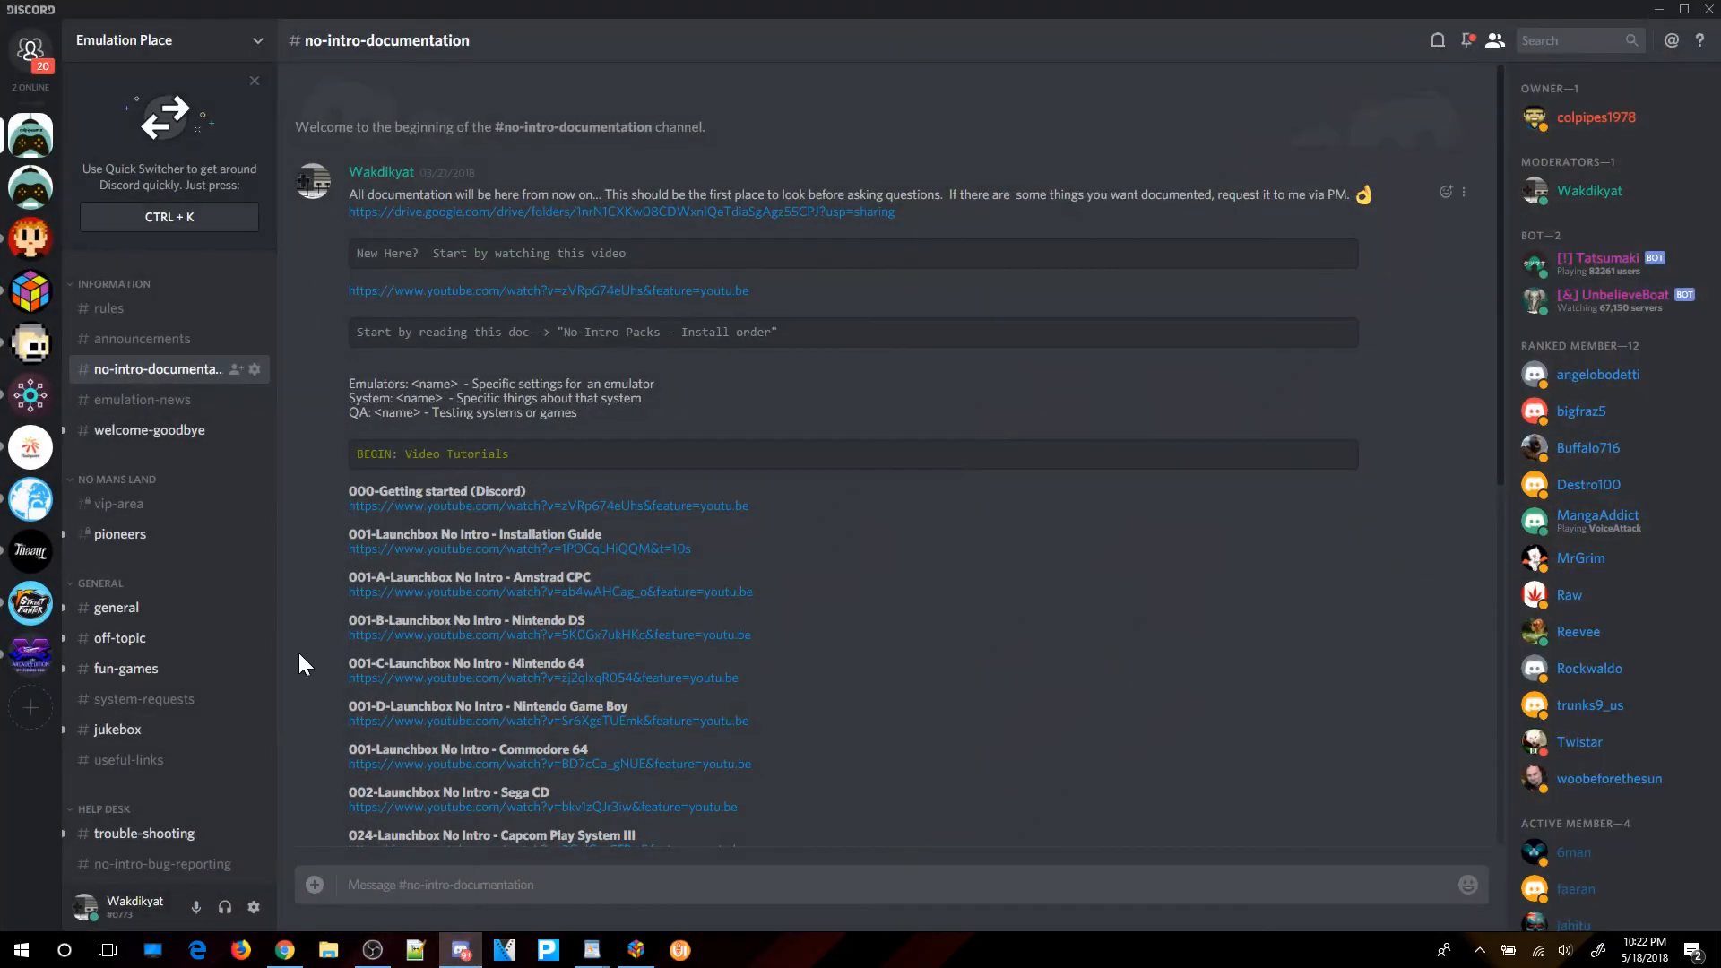
pyautogui.scroll(-5, 207, 511)
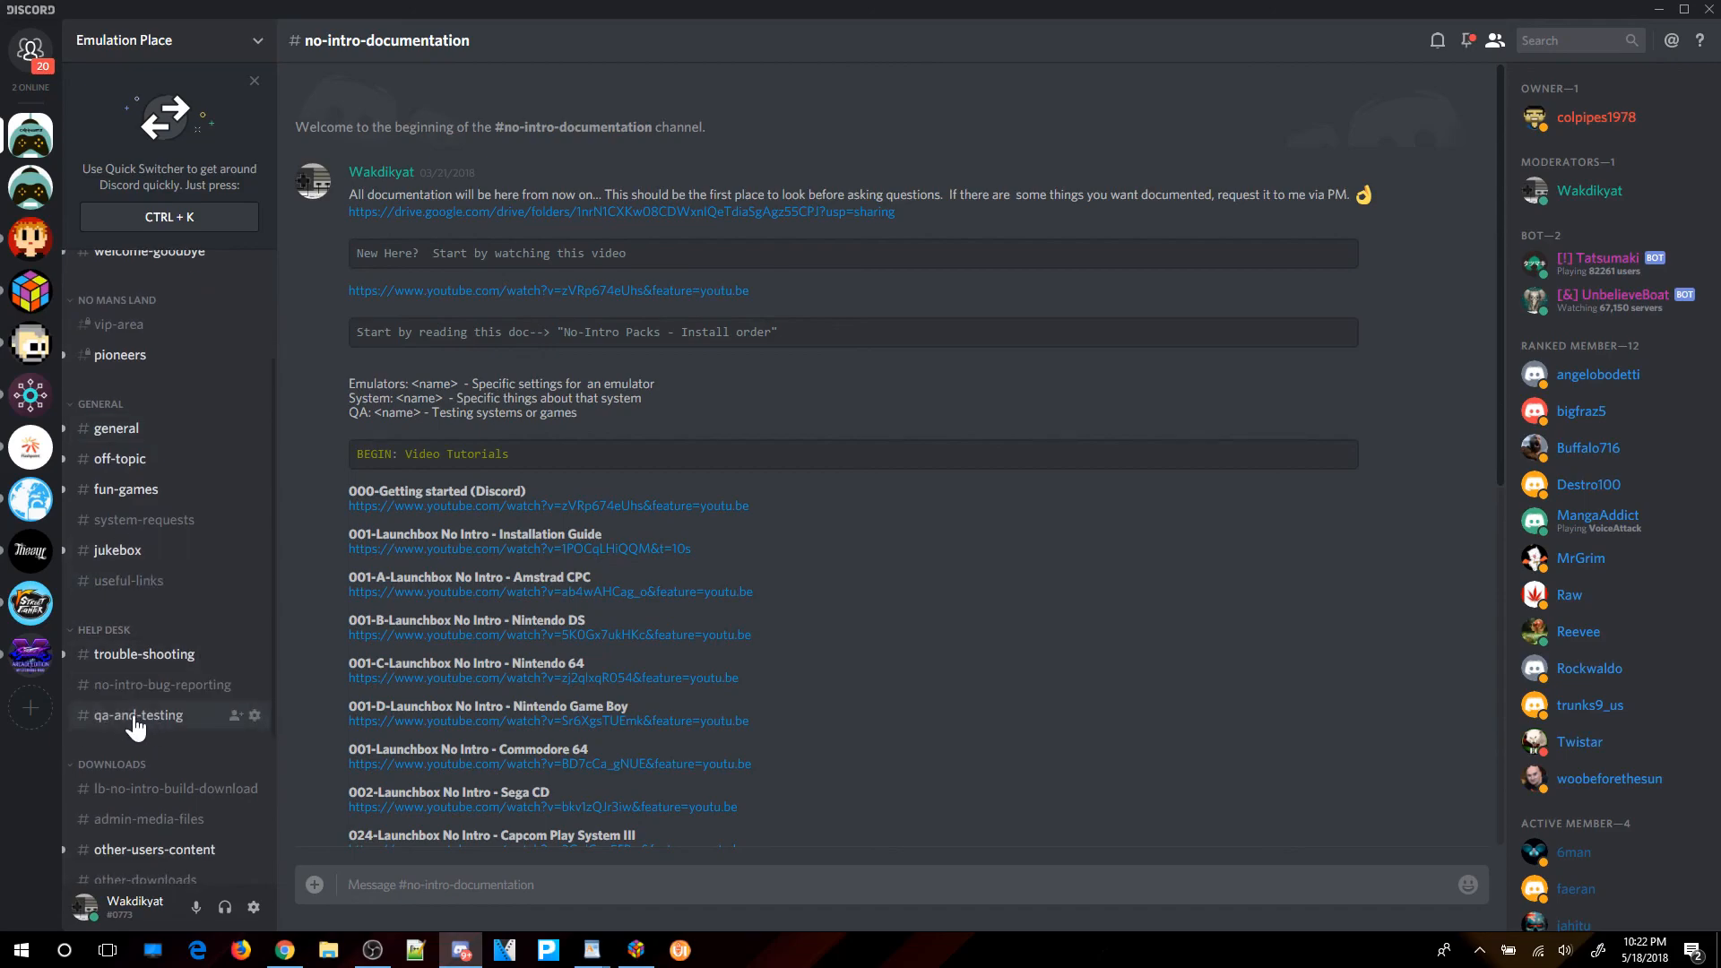
pyautogui.click(134, 717)
pyautogui.scroll(-3, 923, 627)
pyautogui.scroll(-10, 925, 625)
pyautogui.scroll(7, 924, 626)
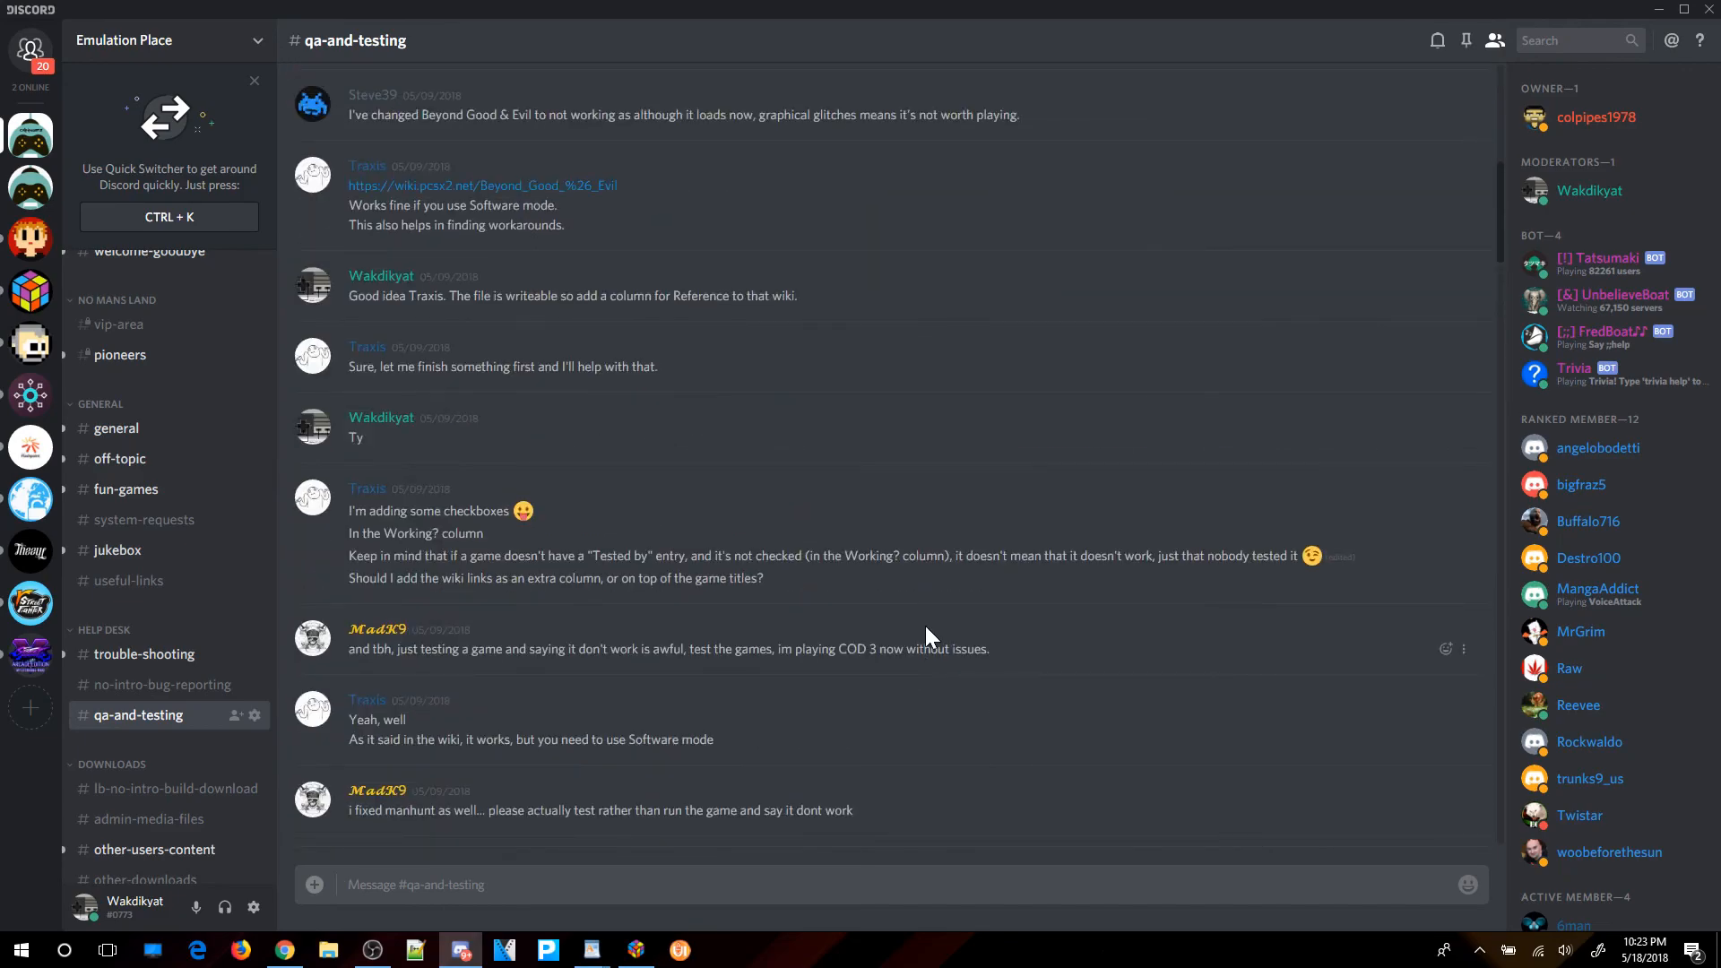
pyautogui.scroll(9, 928, 623)
pyautogui.scroll(-8, 949, 421)
pyautogui.scroll(-12, 948, 428)
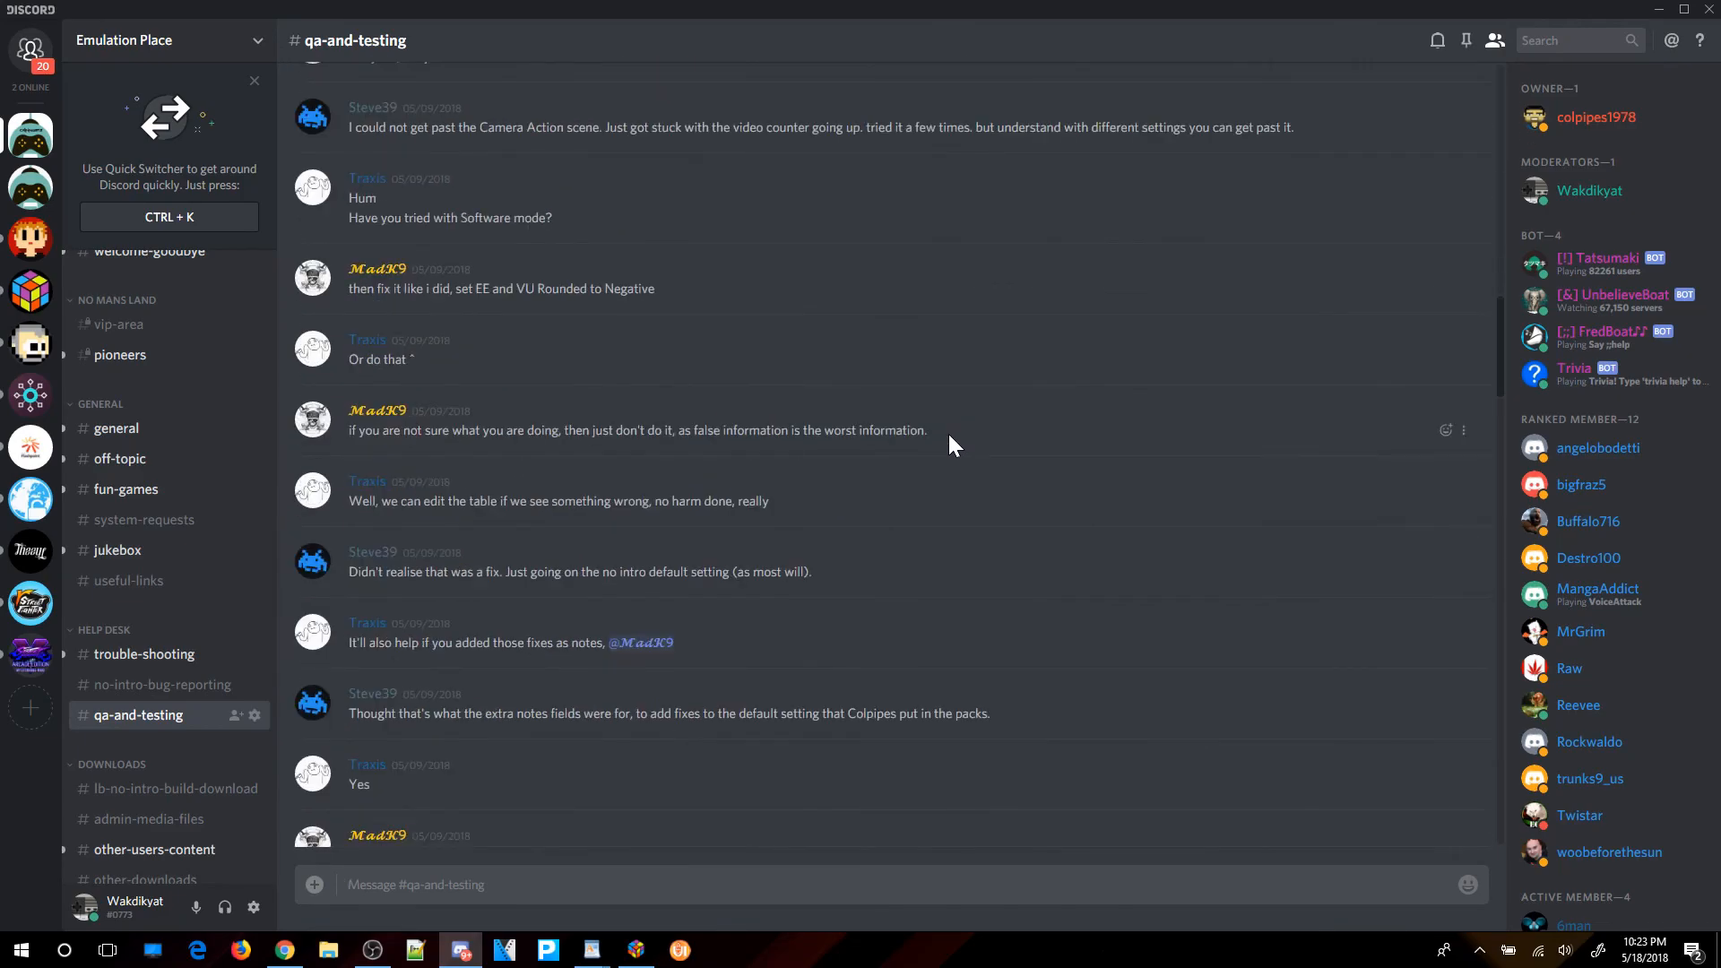
pyautogui.scroll(10, 948, 438)
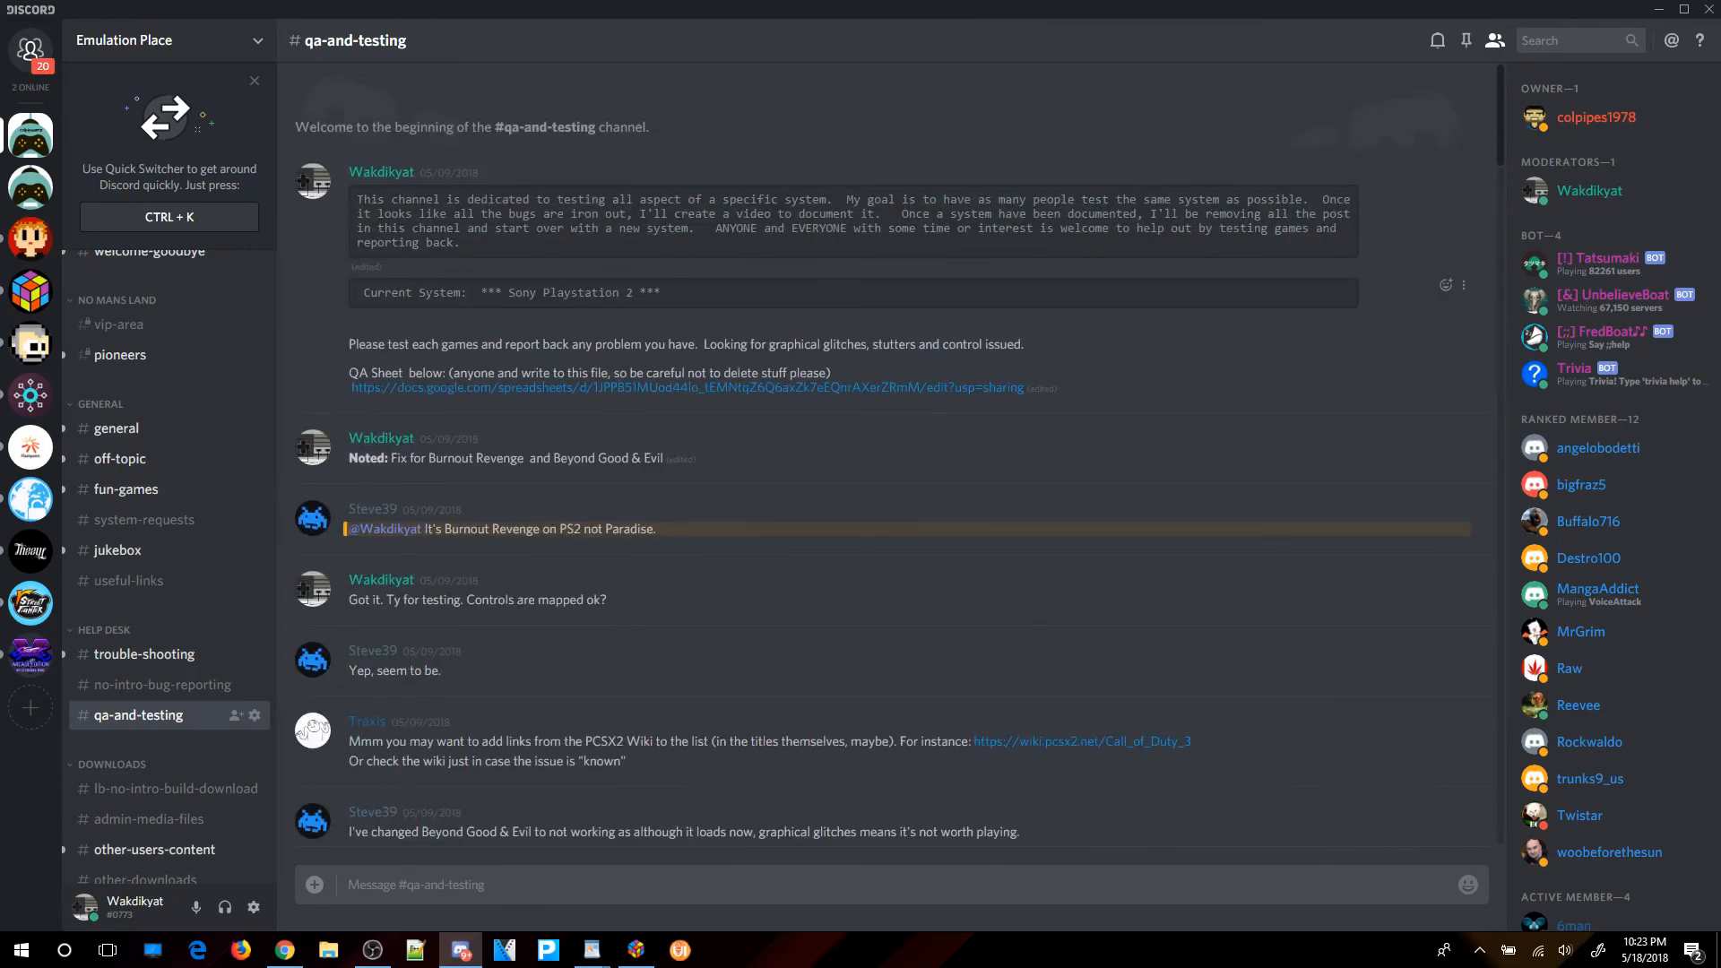
# Examine the channel's current test system notice and the game-testing discussion below it, and minimize Discord.
pyautogui.moveTo(489, 292); pyautogui.dragTo(645, 292)
pyautogui.click(660, 288)
pyautogui.scroll(-2, 1129, 390)
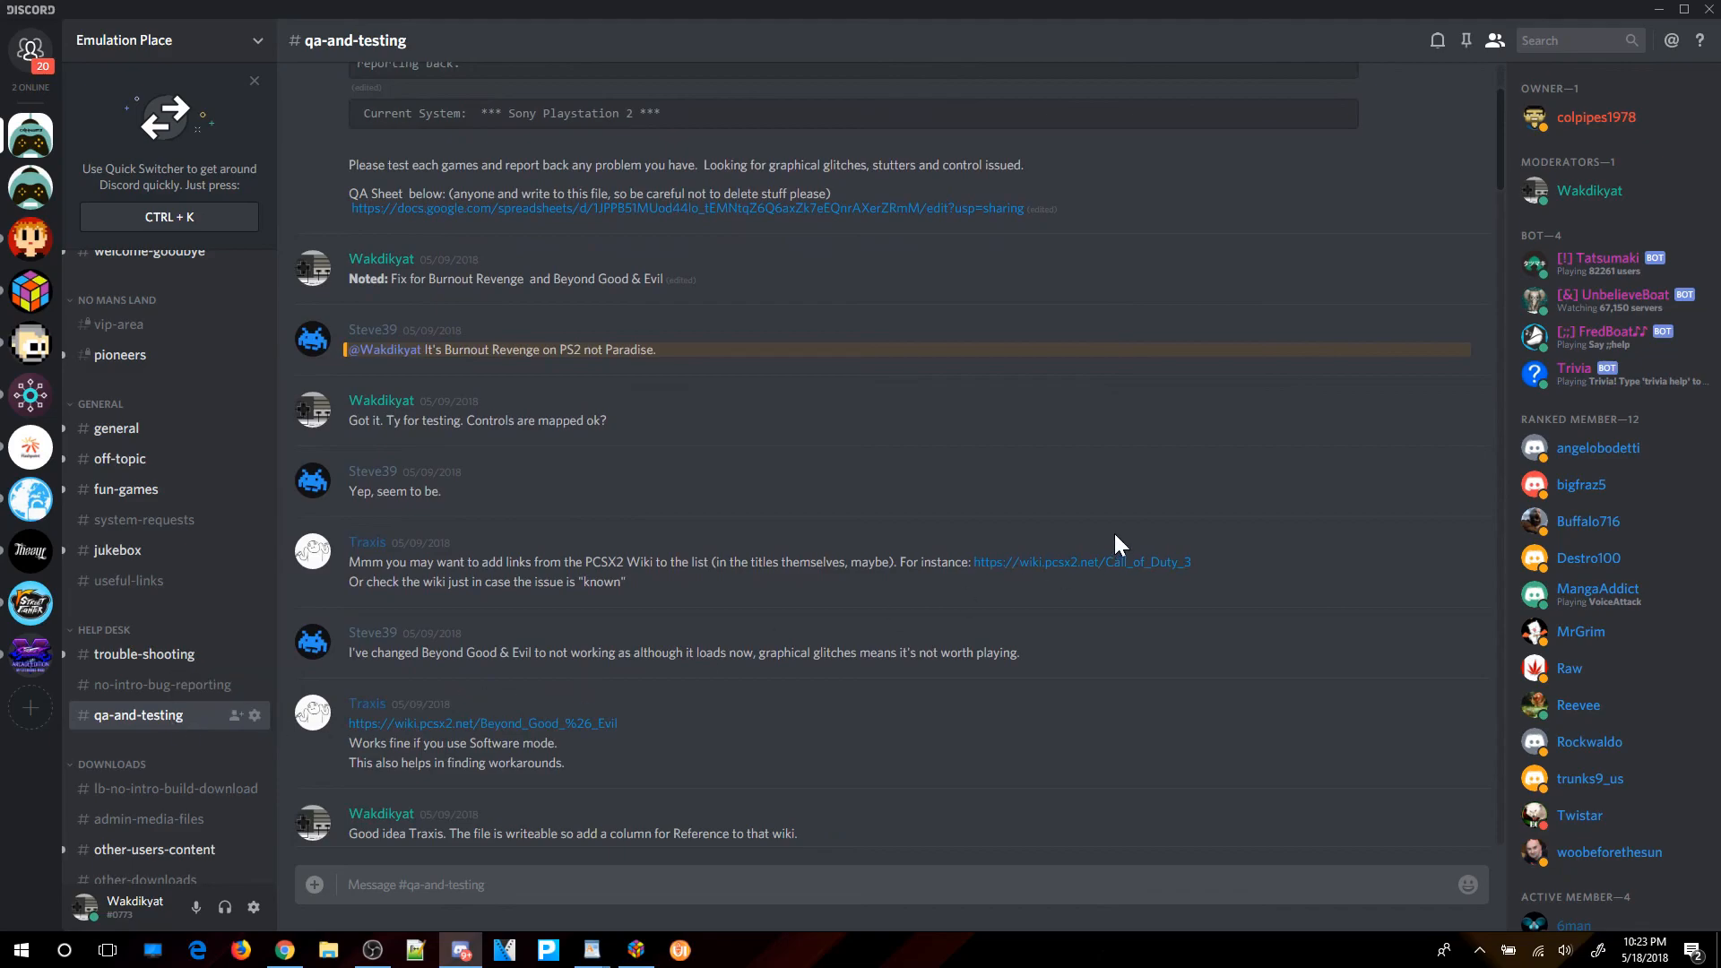
pyautogui.scroll(-4, 1135, 522)
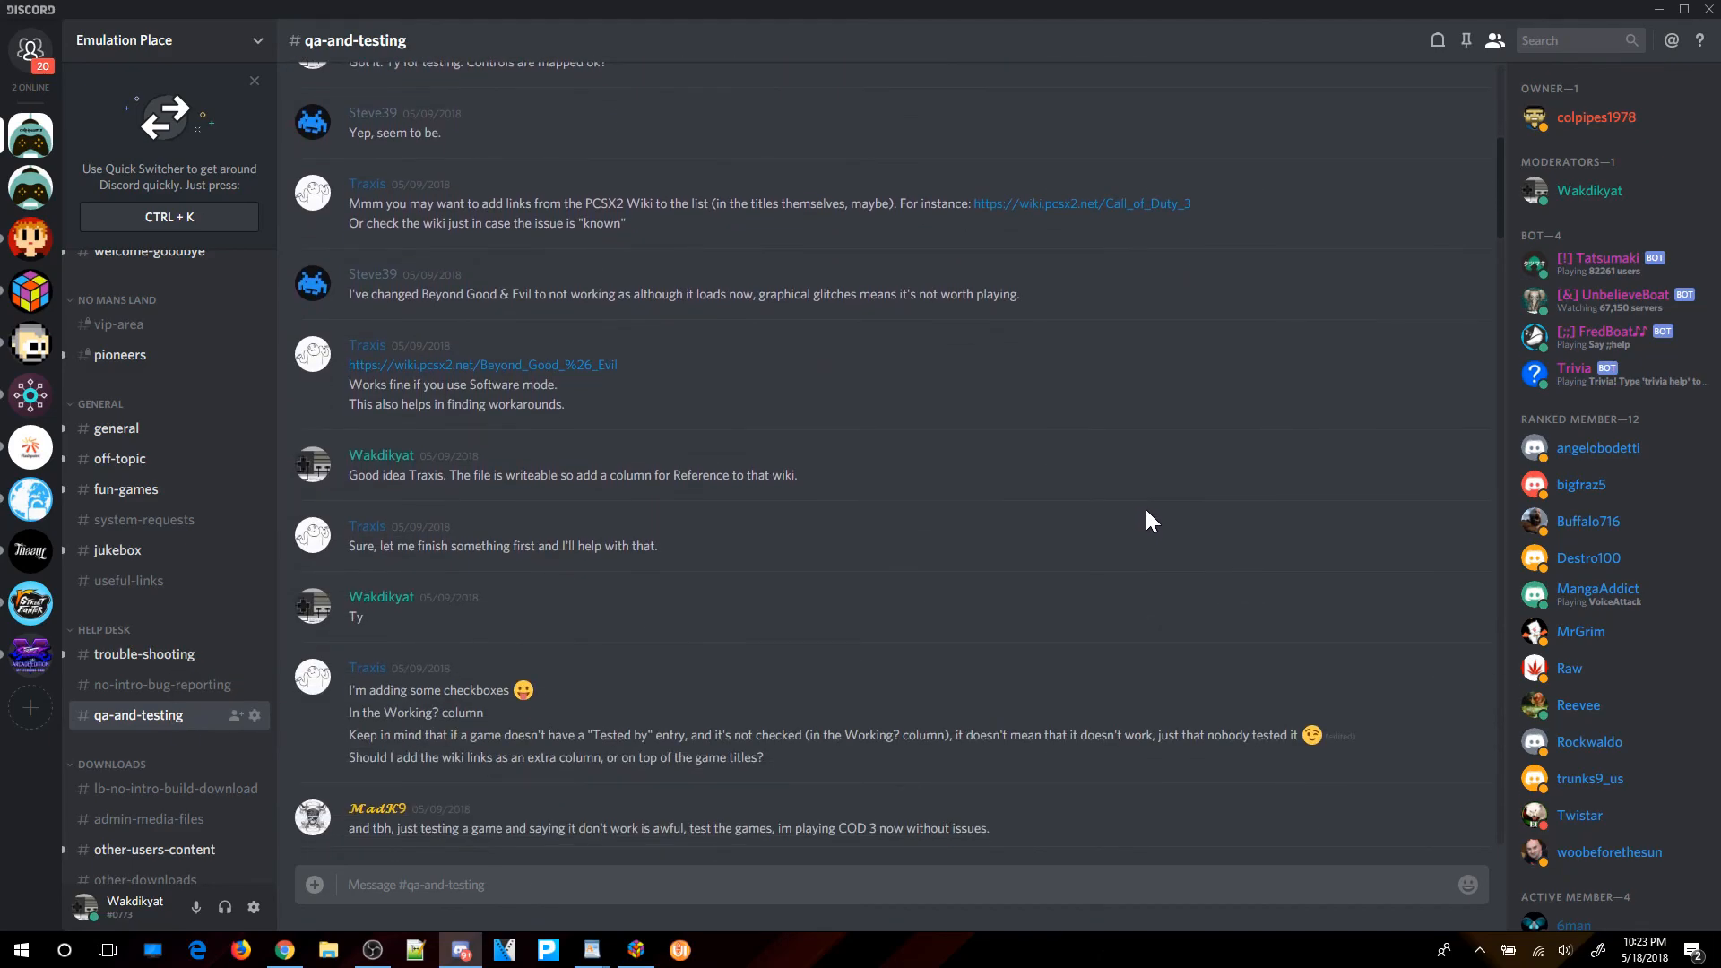
pyautogui.scroll(-10, 1147, 520)
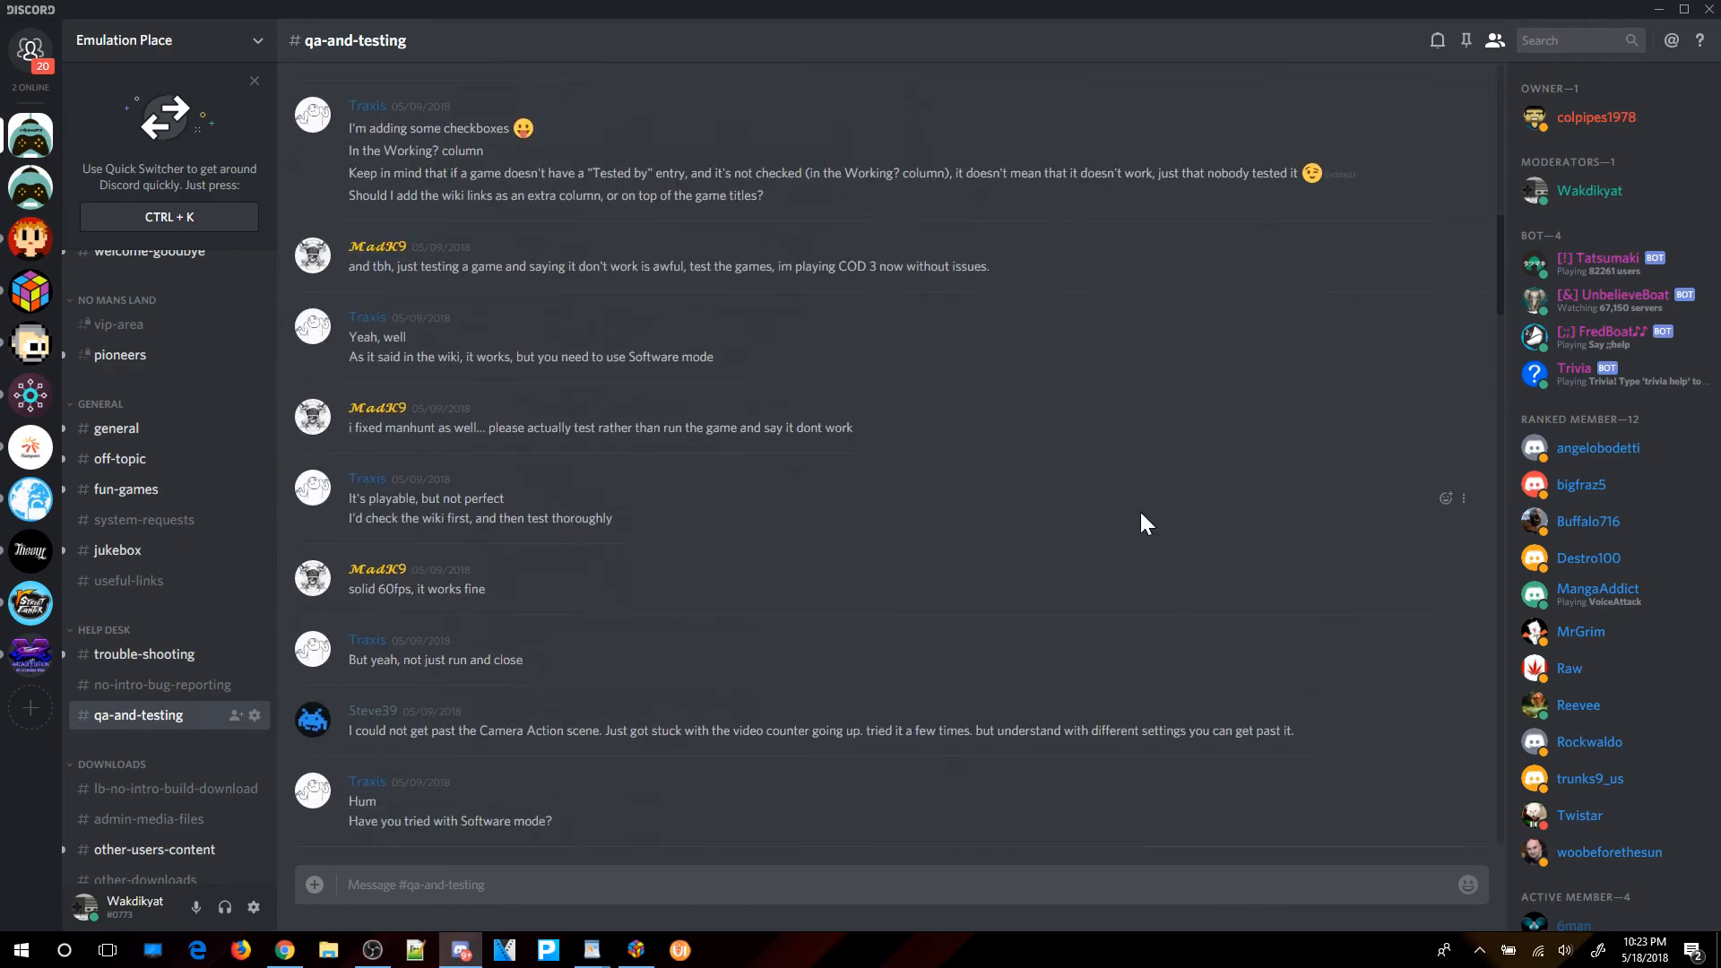
pyautogui.scroll(-8, 1140, 515)
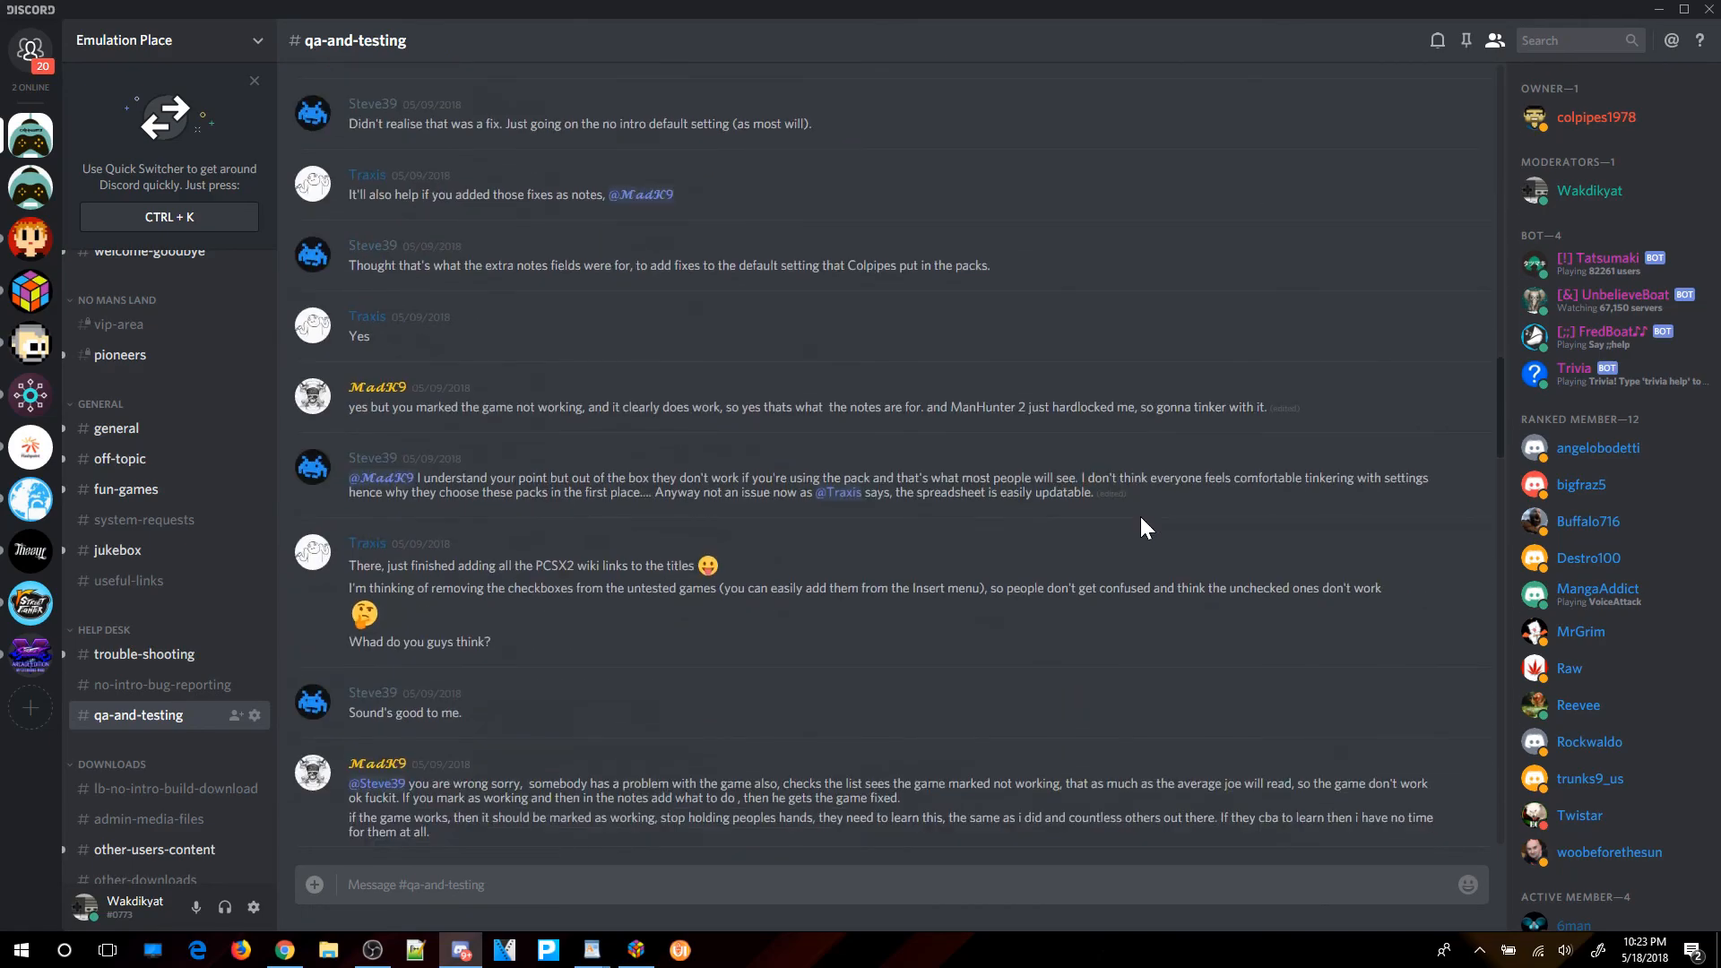
pyautogui.click(1658, 9)
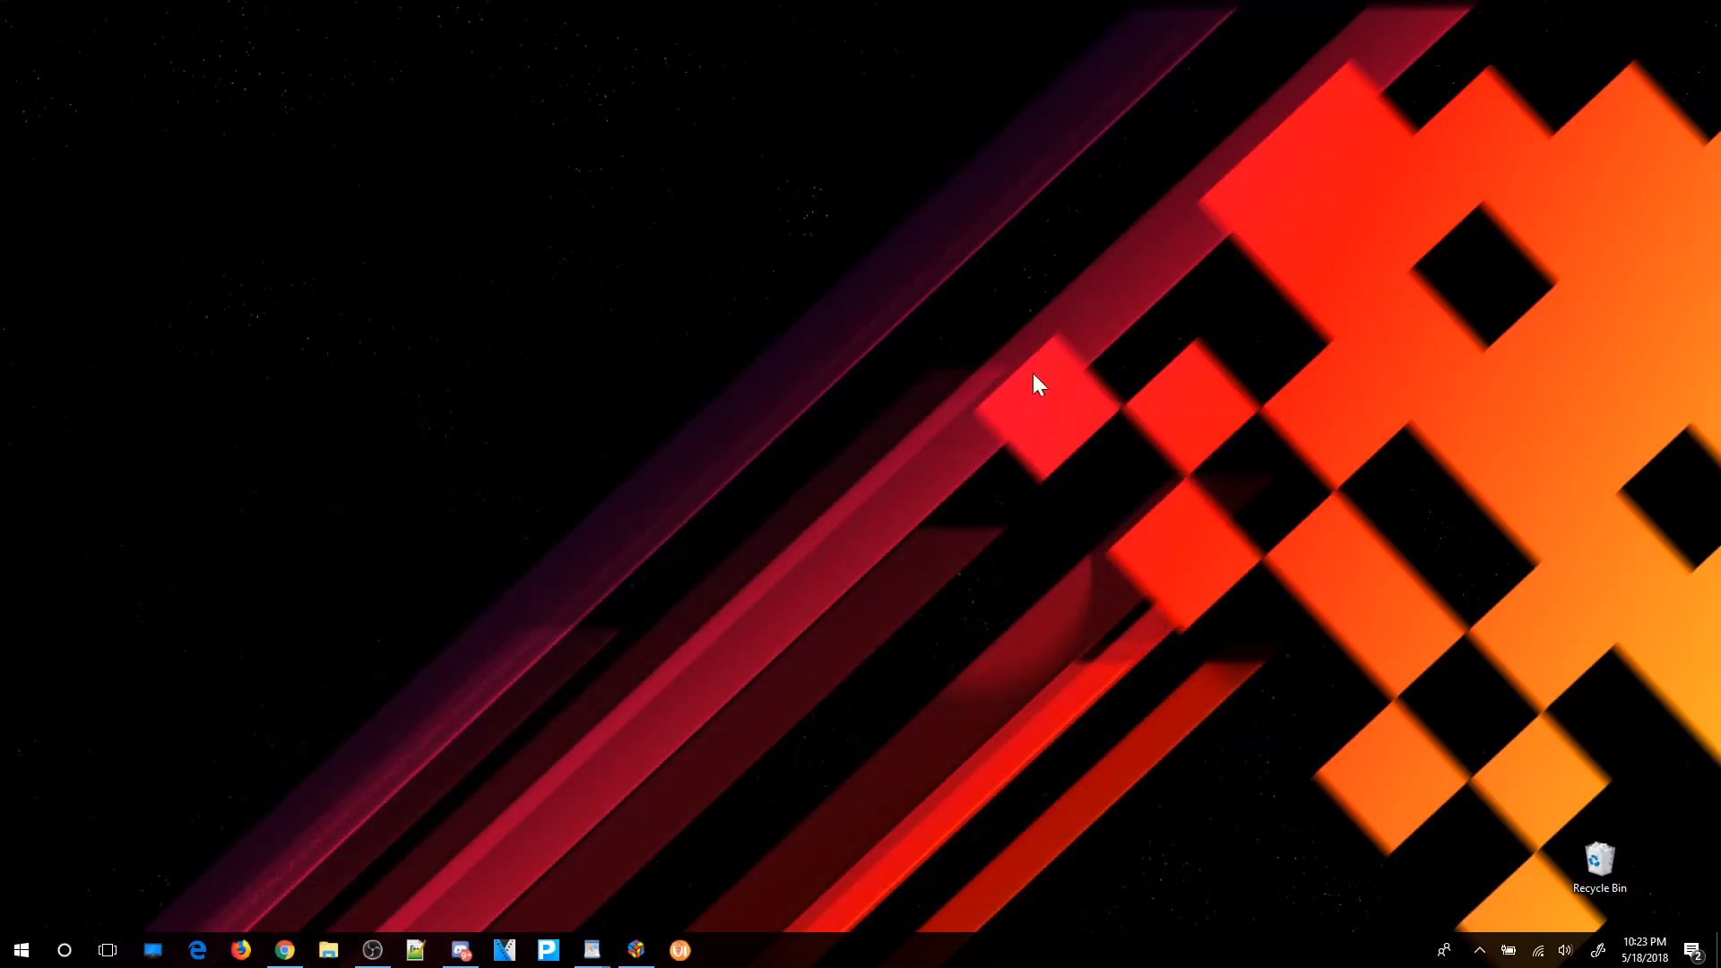
pyautogui.click(372, 949)
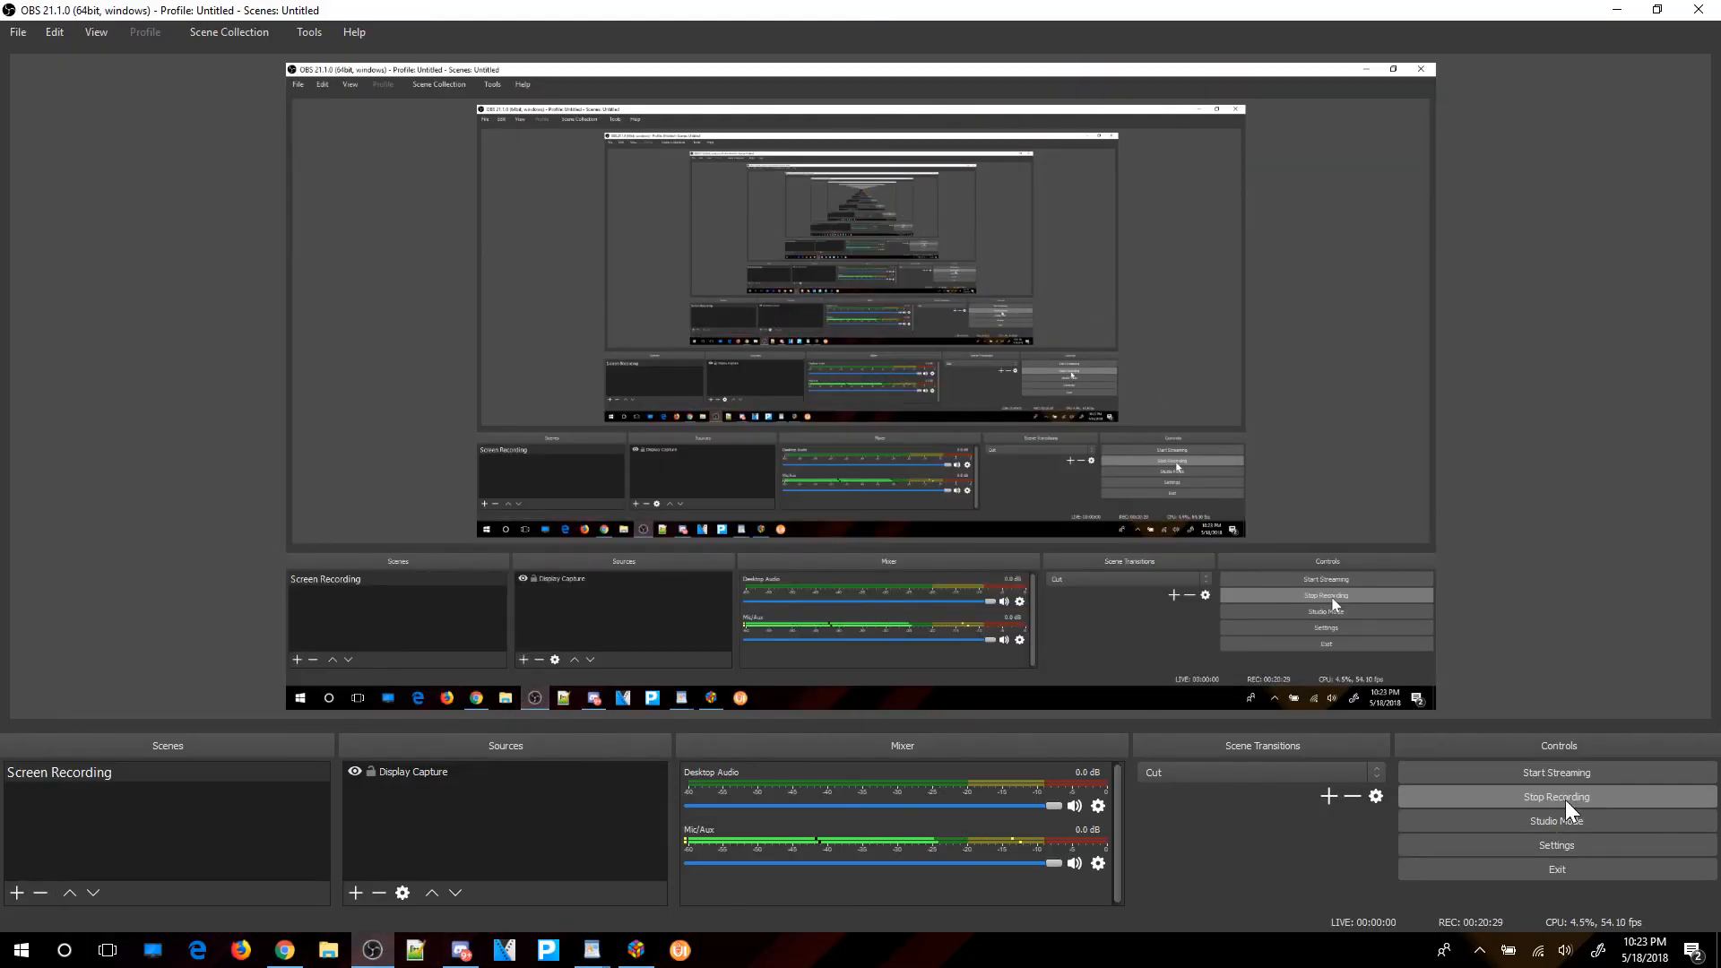